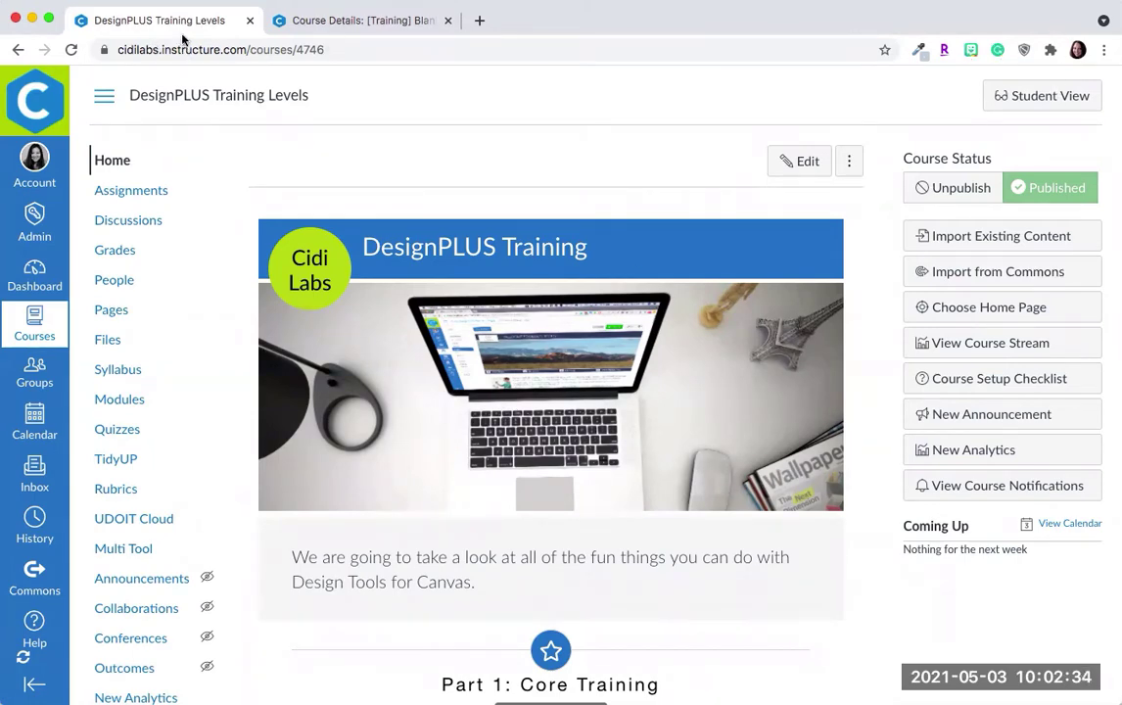
Step: Open the DesignPLUS Overview page from the course home page and read its analogies explaining what DesignPLUS is
scroll(469, 351, "down", 5)
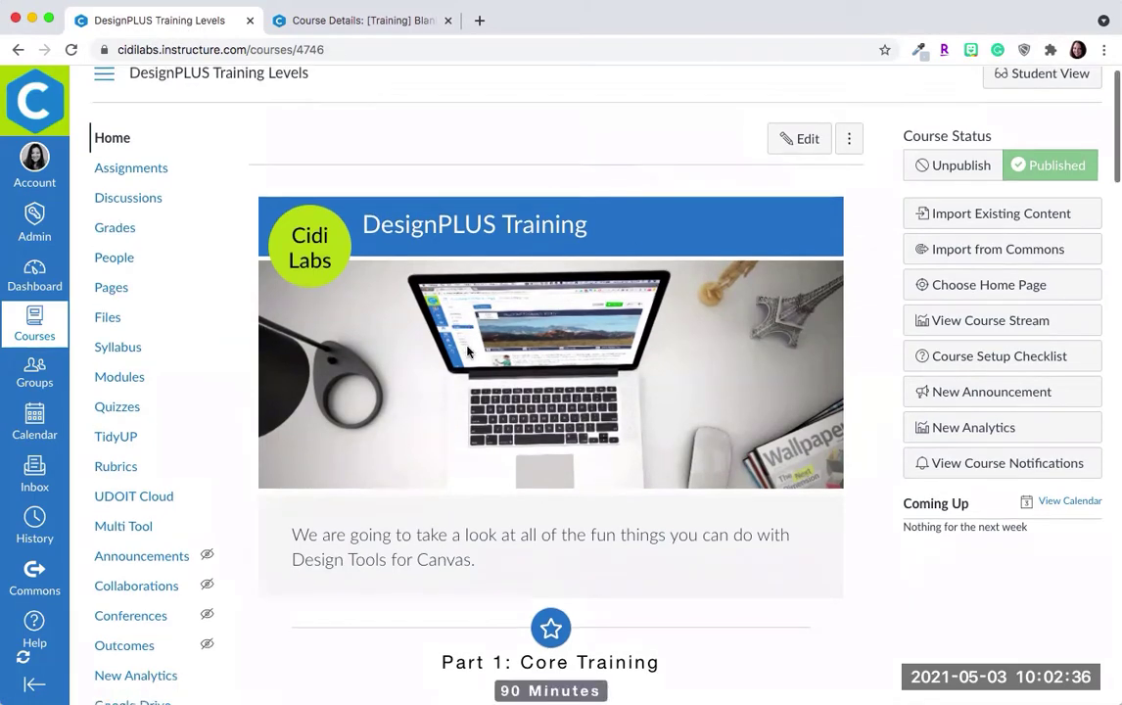
left_click(422, 566)
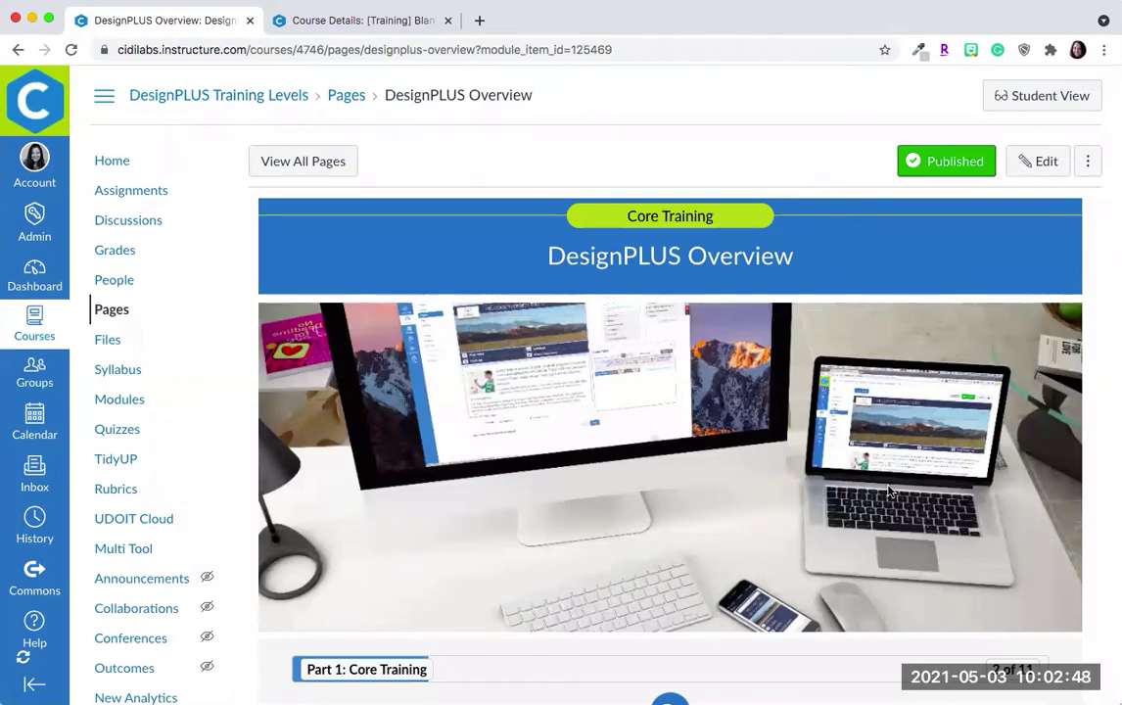
scroll(758, 519, "down", 5)
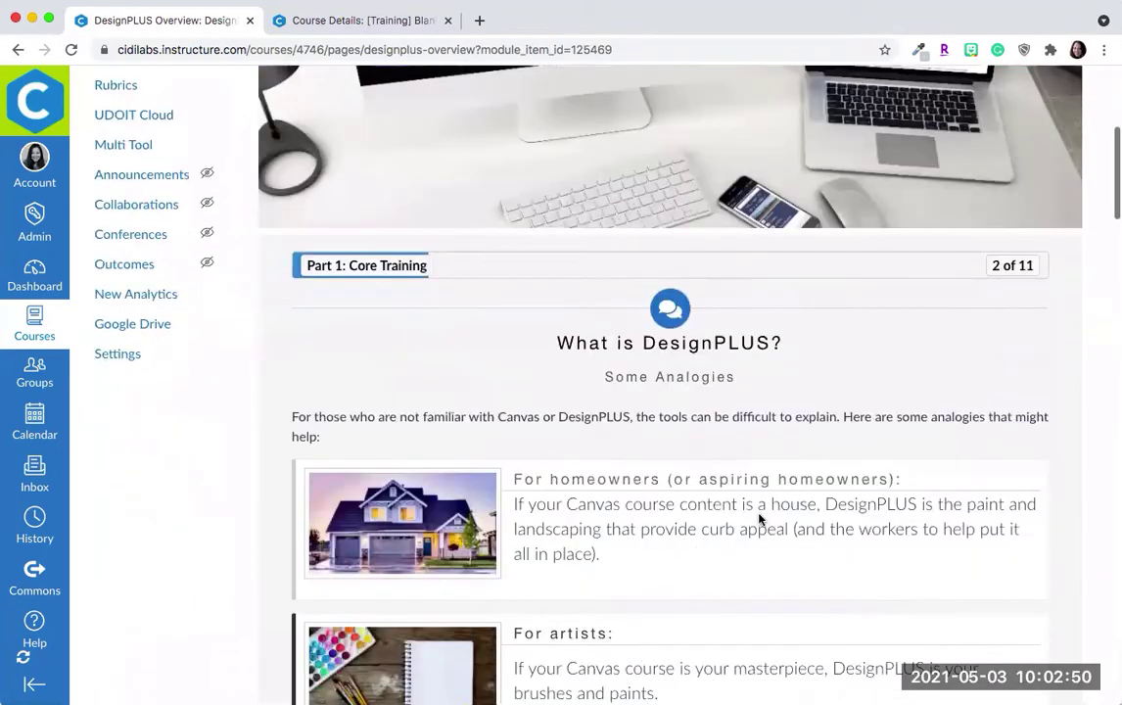
scroll(758, 519, "down", 2)
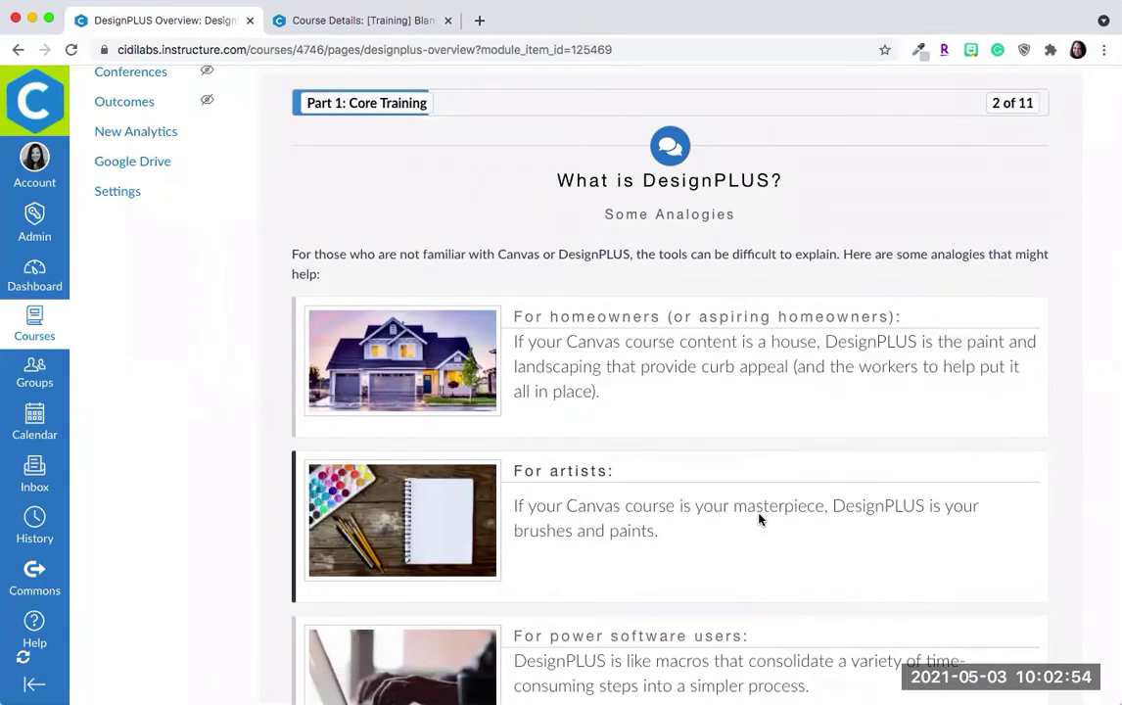
scroll(759, 519, "down", 4)
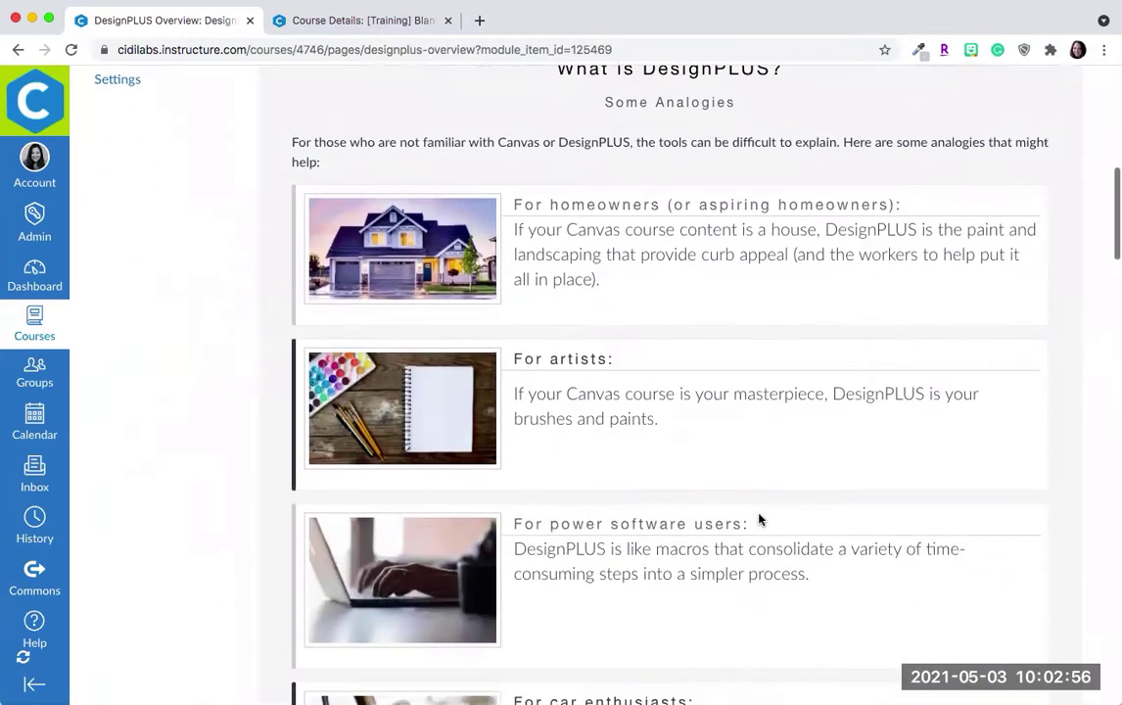
scroll(758, 518, "down", 1)
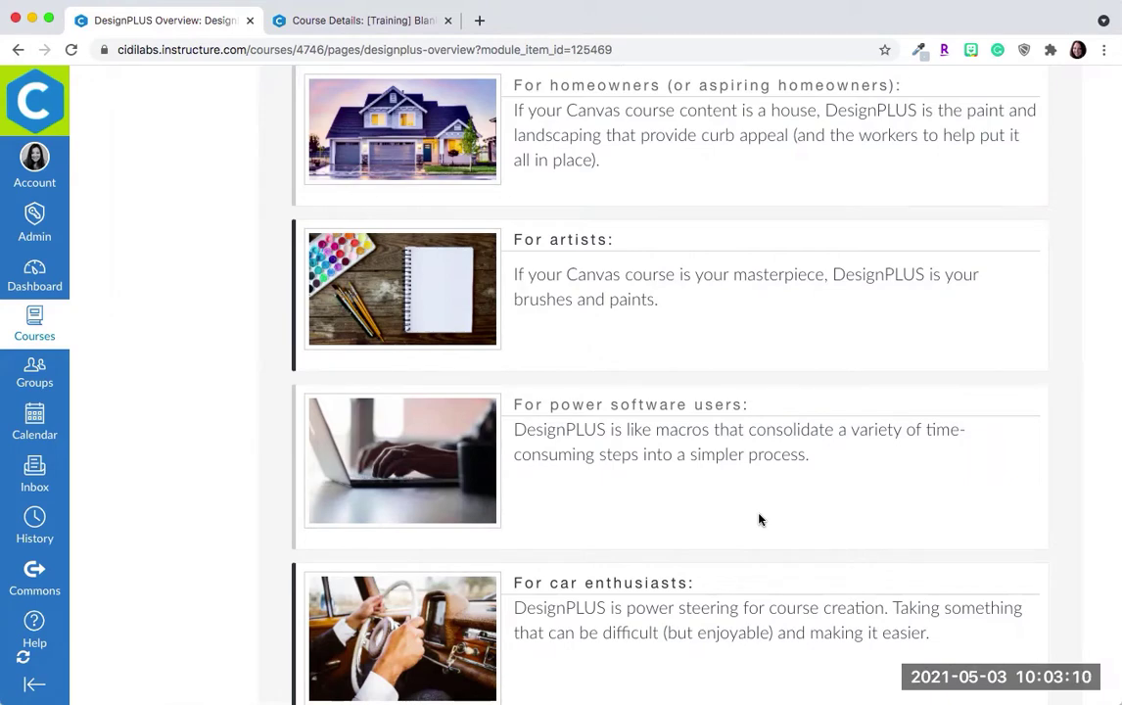
Step: Read the Design Tools Sidebar section of the overview, covering its availability, experience levels and extendability
scroll(758, 520, "down", 6)
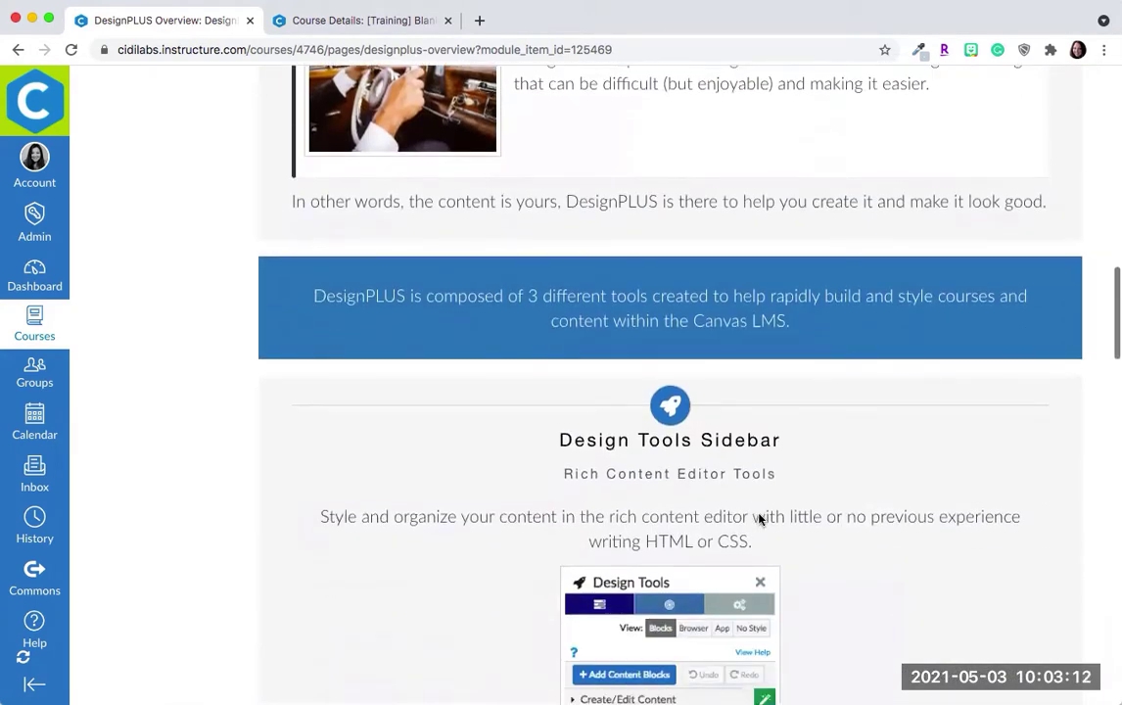
scroll(759, 520, "down", 2)
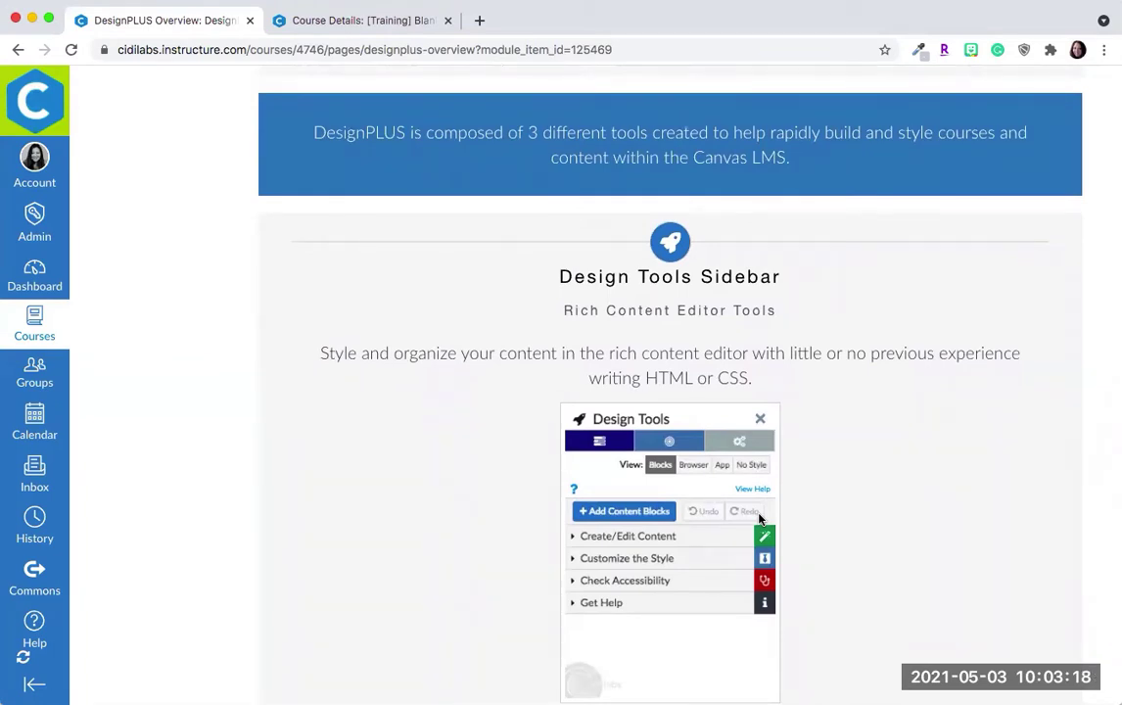
scroll(759, 519, "down", 2)
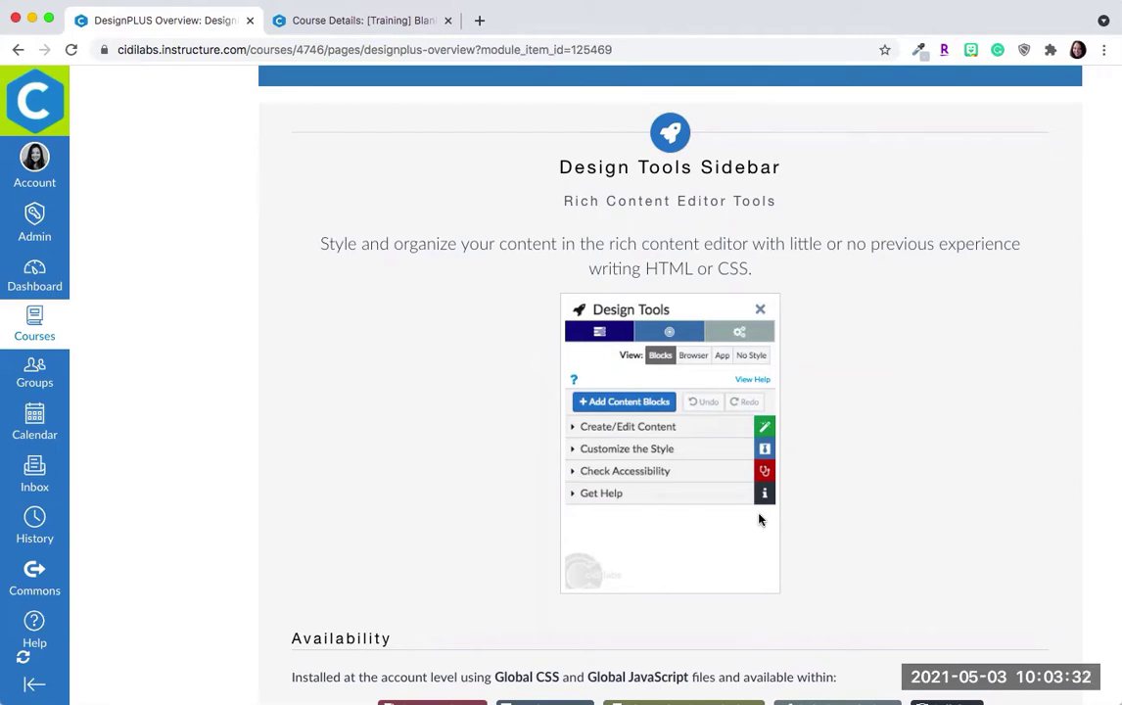
scroll(759, 519, "down", 5)
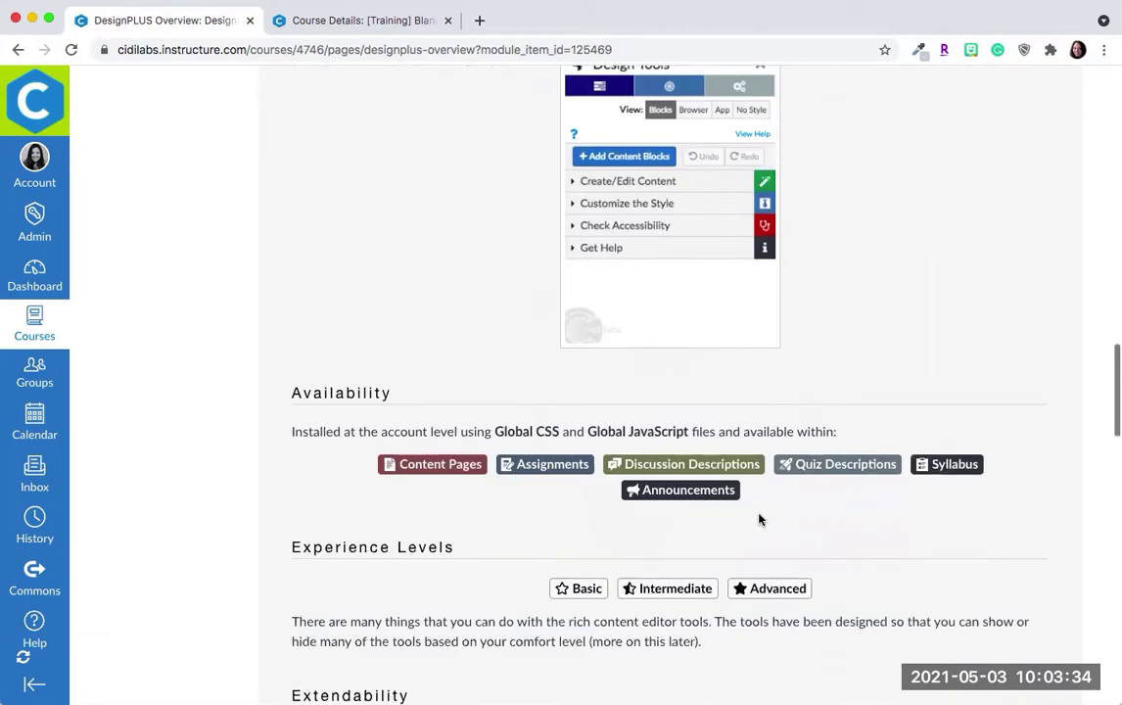
scroll(759, 518, "down", 3)
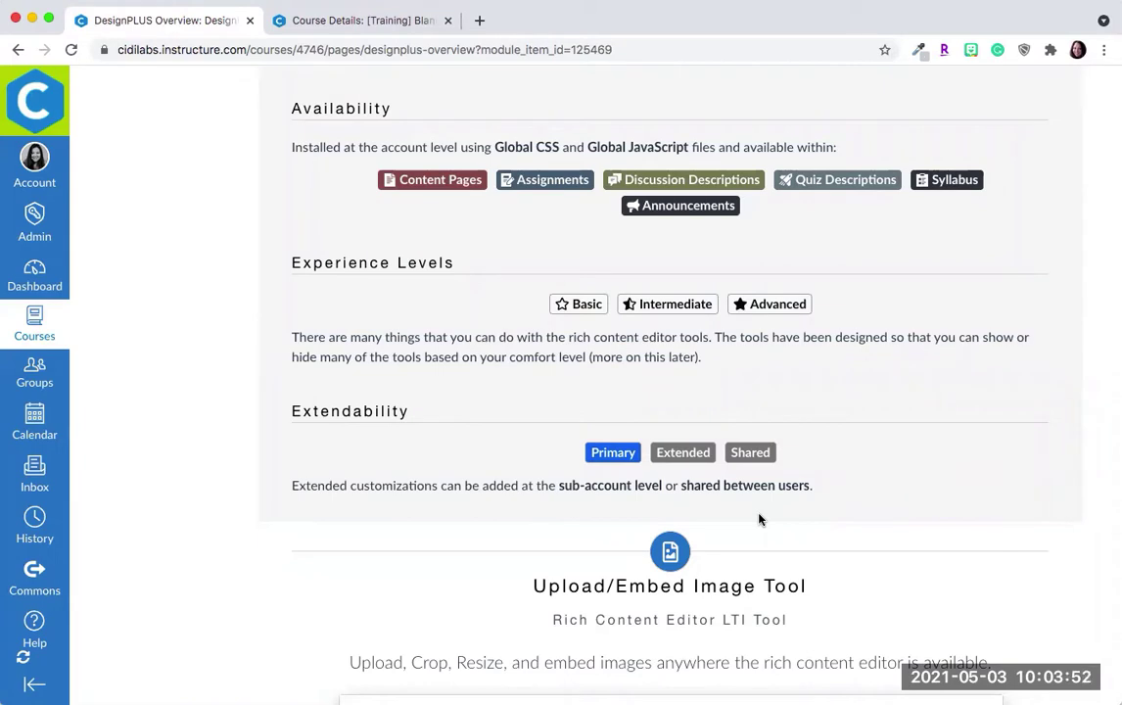
scroll(524, 334, "down", 1)
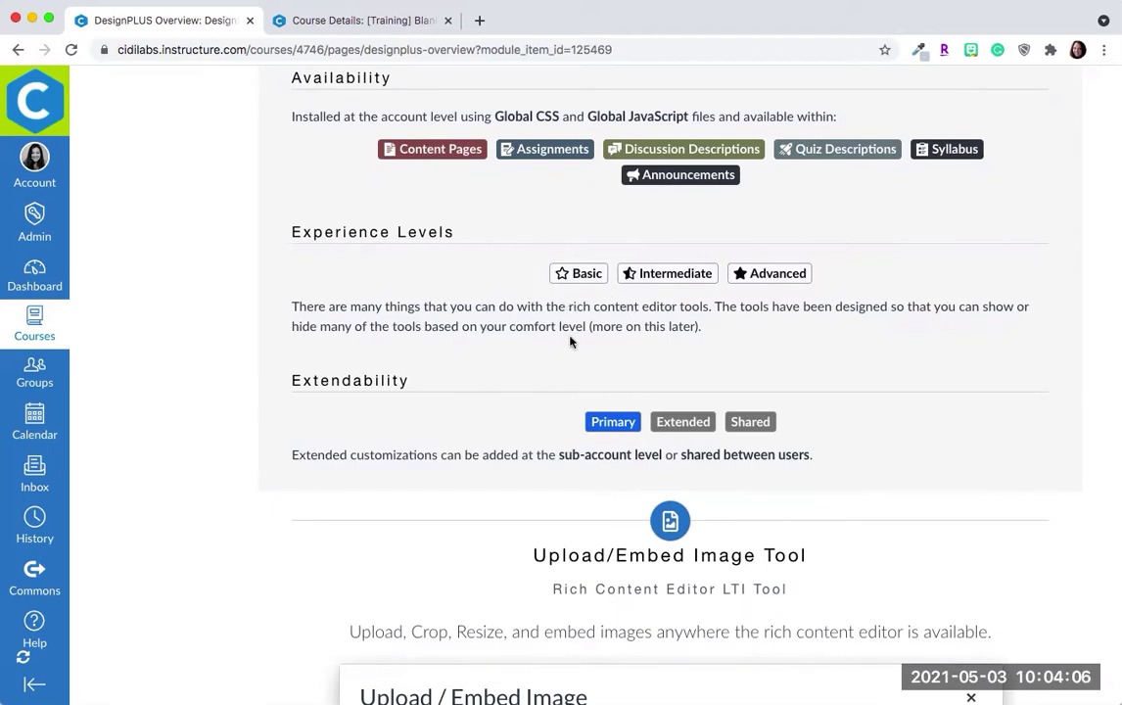
scroll(551, 356, "down", 2)
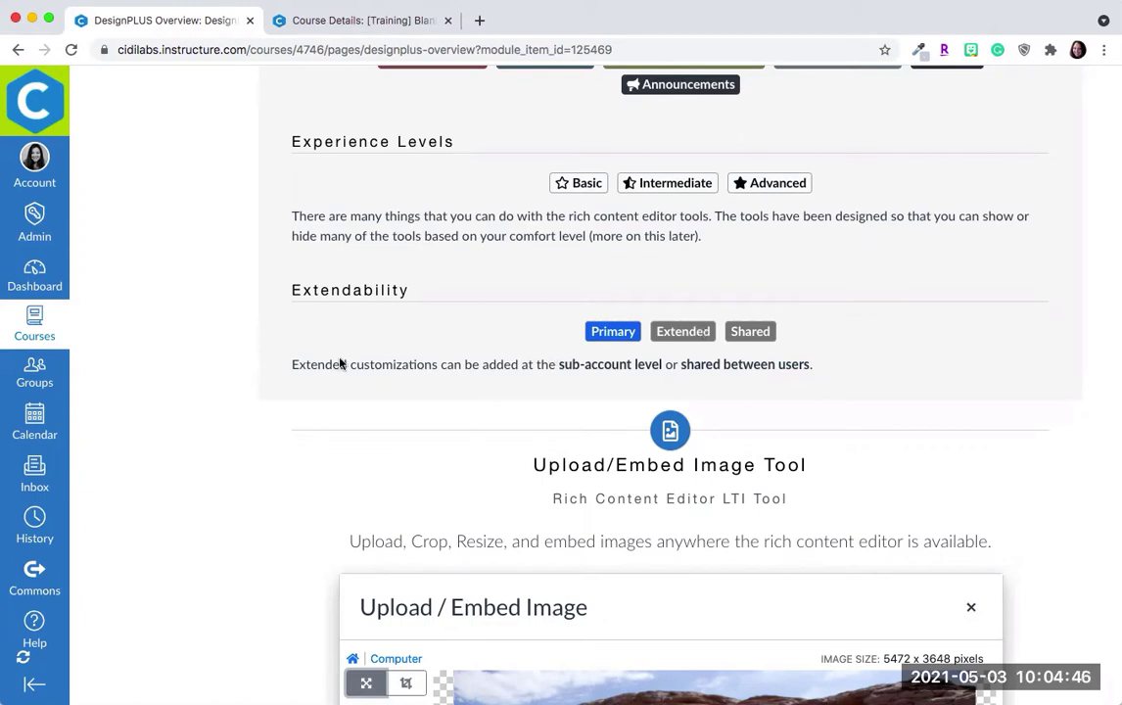
scroll(340, 364, "down", 1)
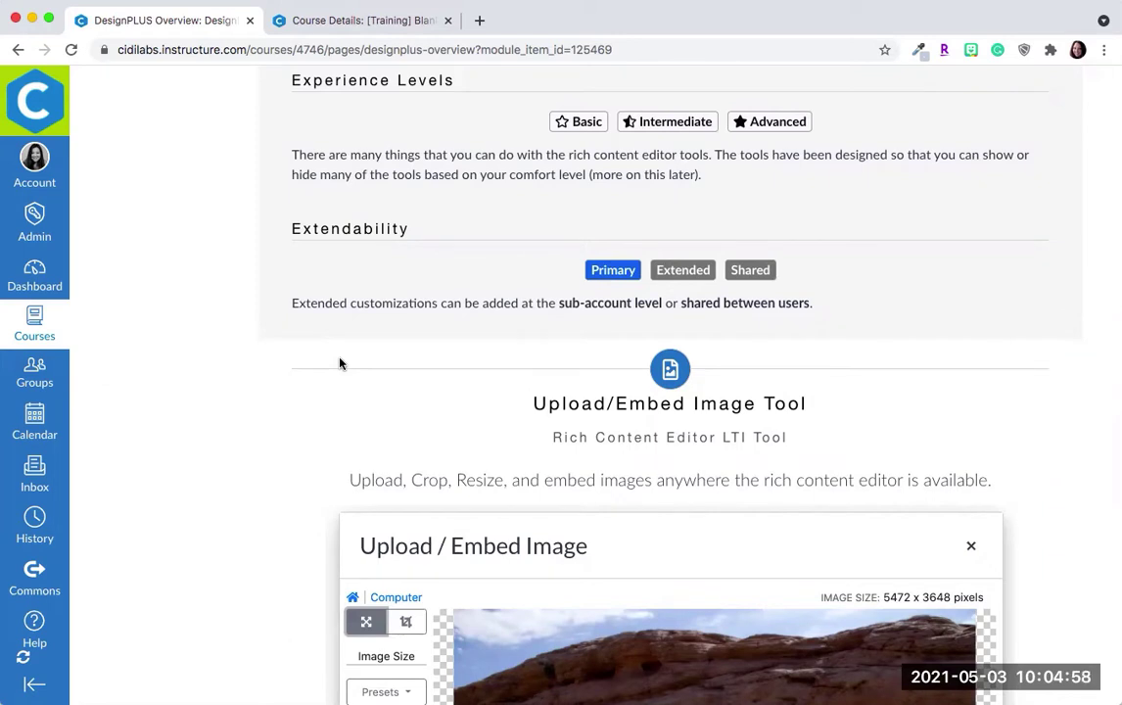
Step: Review the Upload/Embed Image Tool and Multi Tool sections through to the end of the overview page
scroll(340, 363, "down", 5)
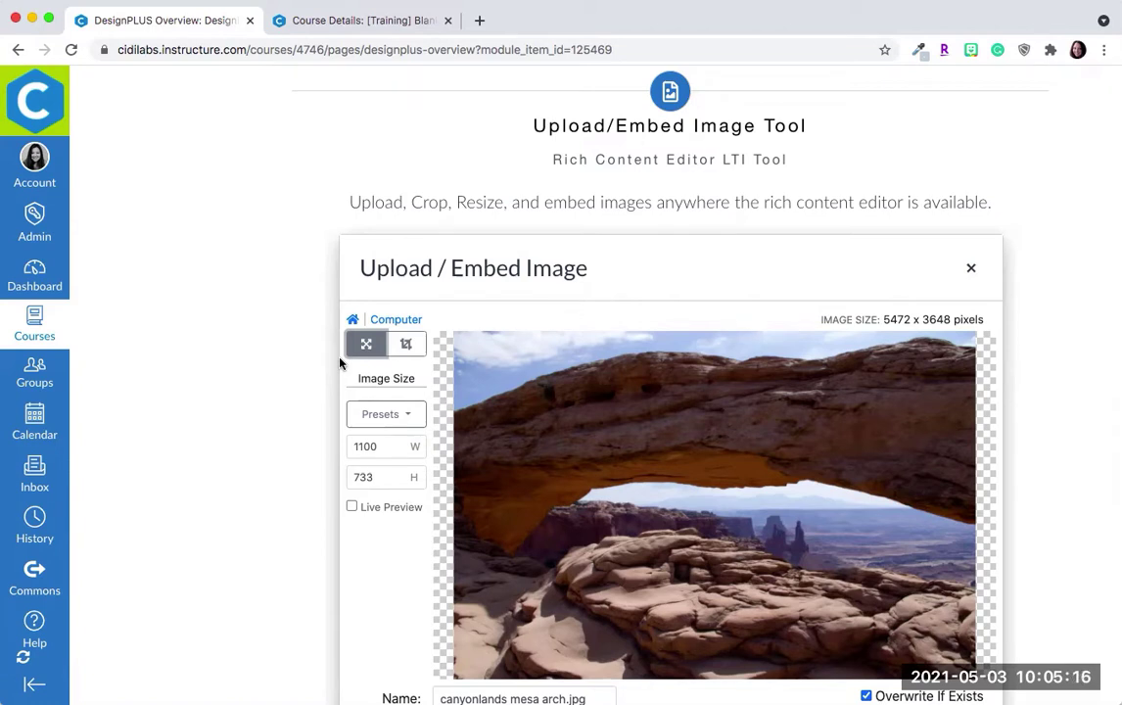
scroll(345, 460, "down", 2)
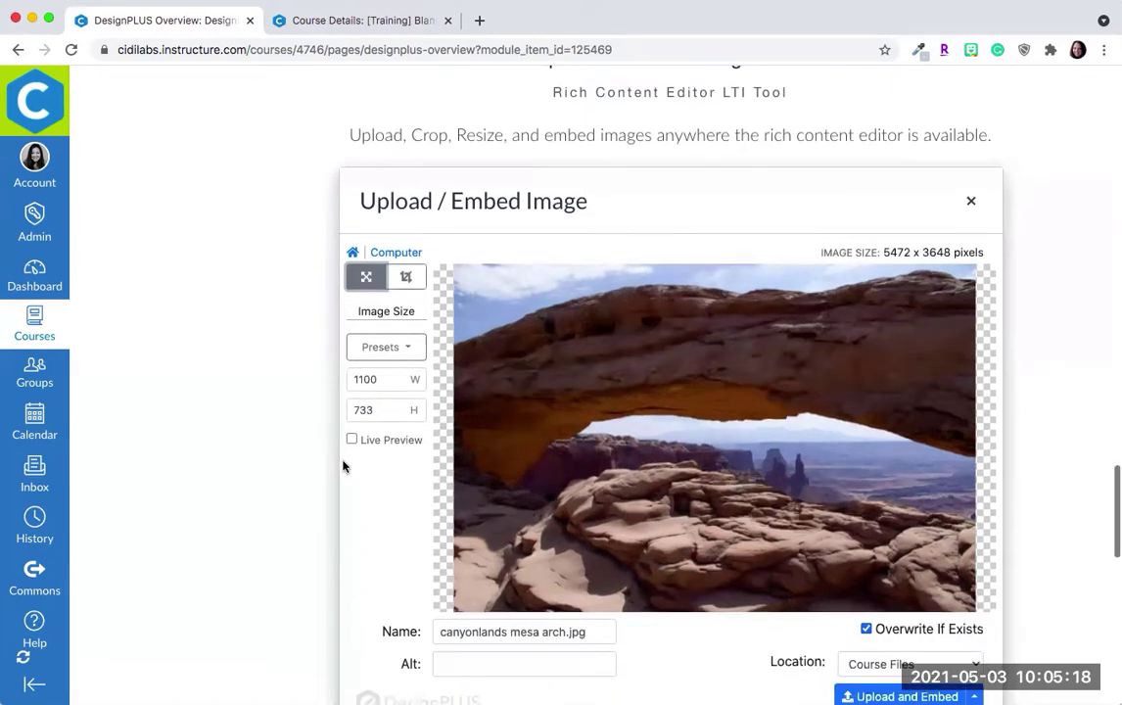
scroll(663, 480, "down", 1)
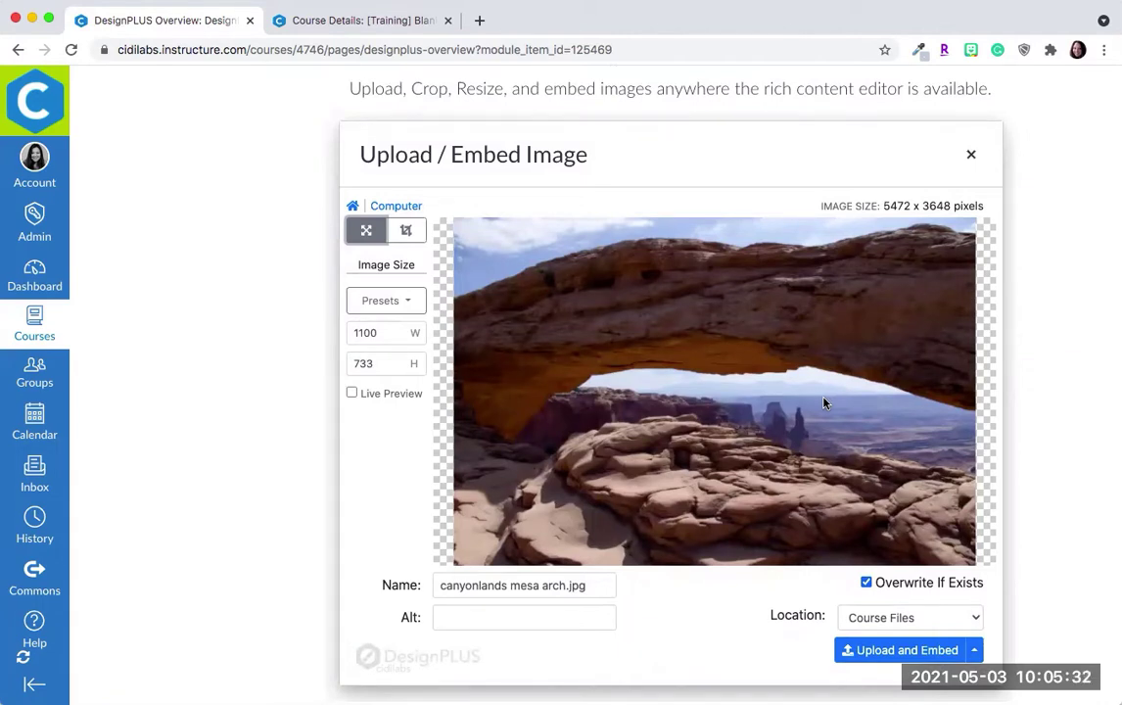
scroll(677, 462, "down", 5)
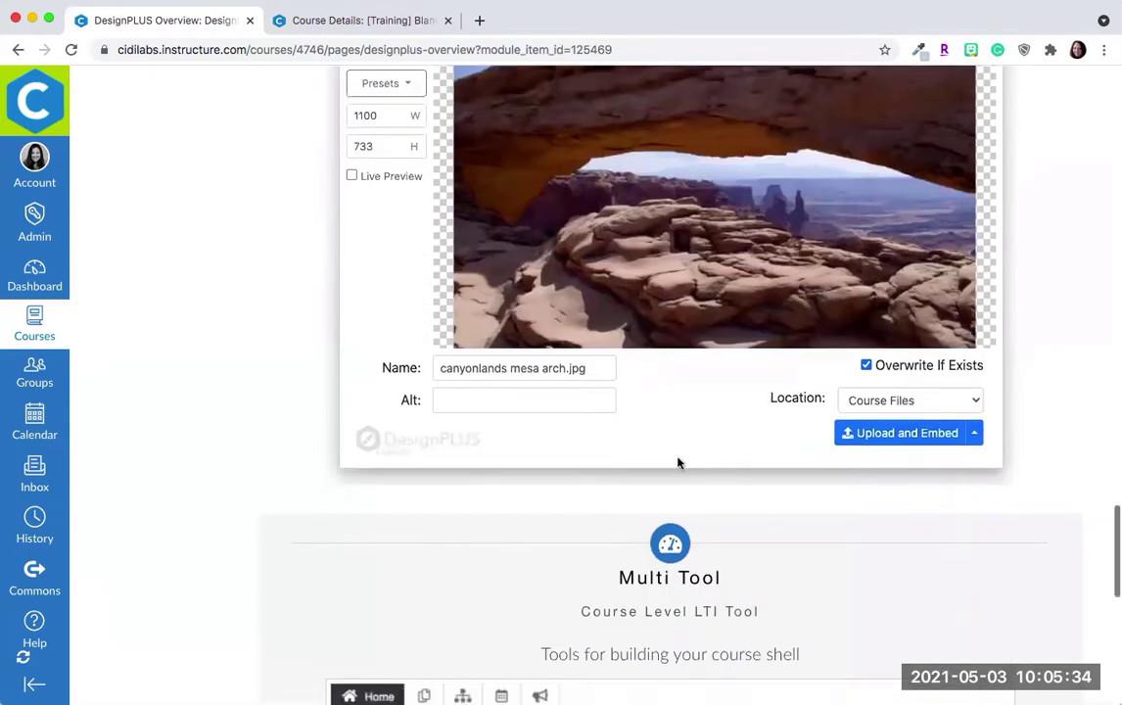
scroll(677, 462, "down", 2)
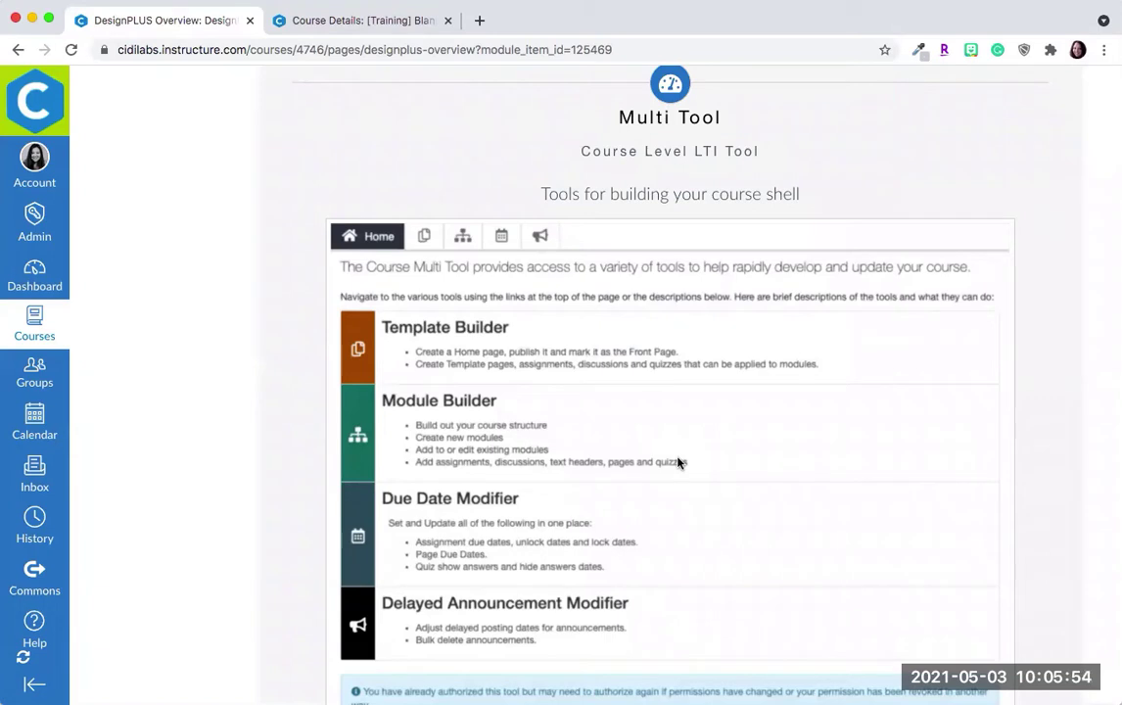
scroll(678, 462, "down", 5)
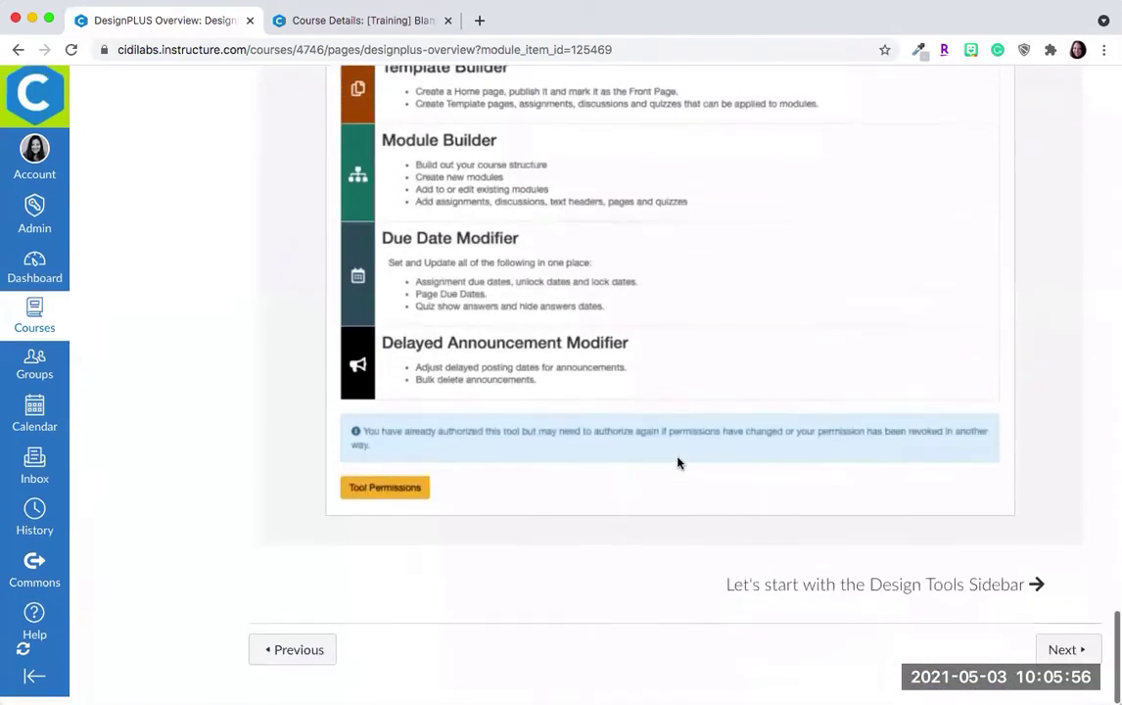
Step: Advance to the Introducing Content Blocks page and read how content blocks, the Design Tools Wrapper and themes structure a page
left_click(1067, 657)
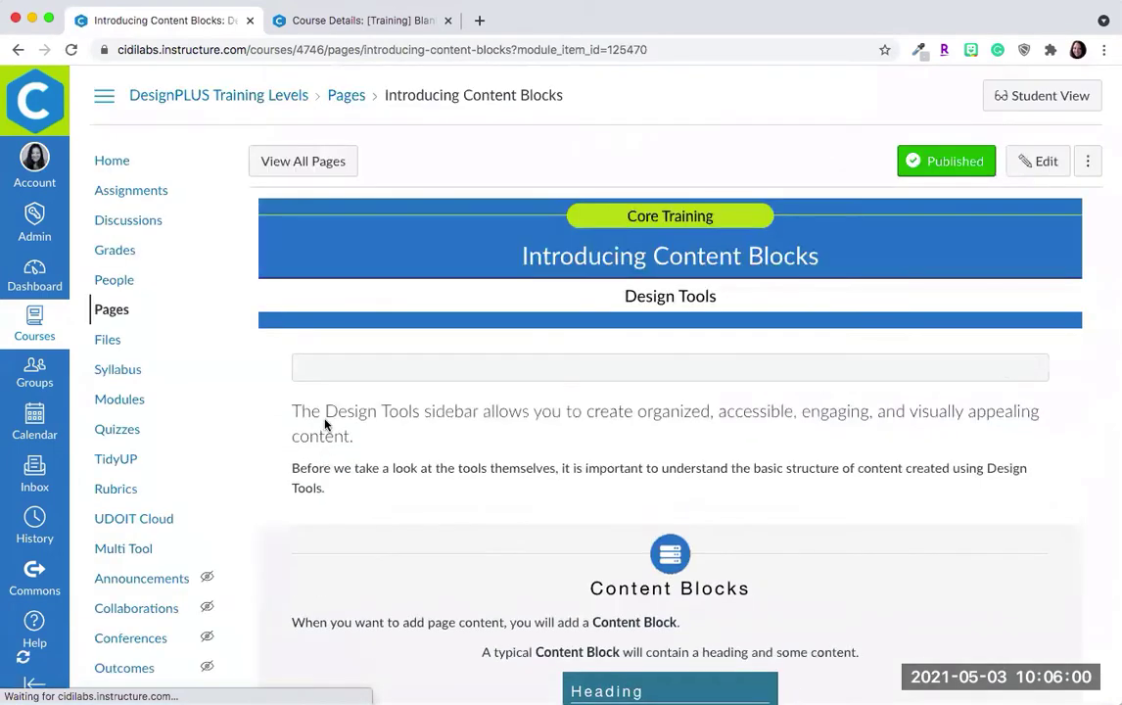
scroll(570, 455, "down", 3)
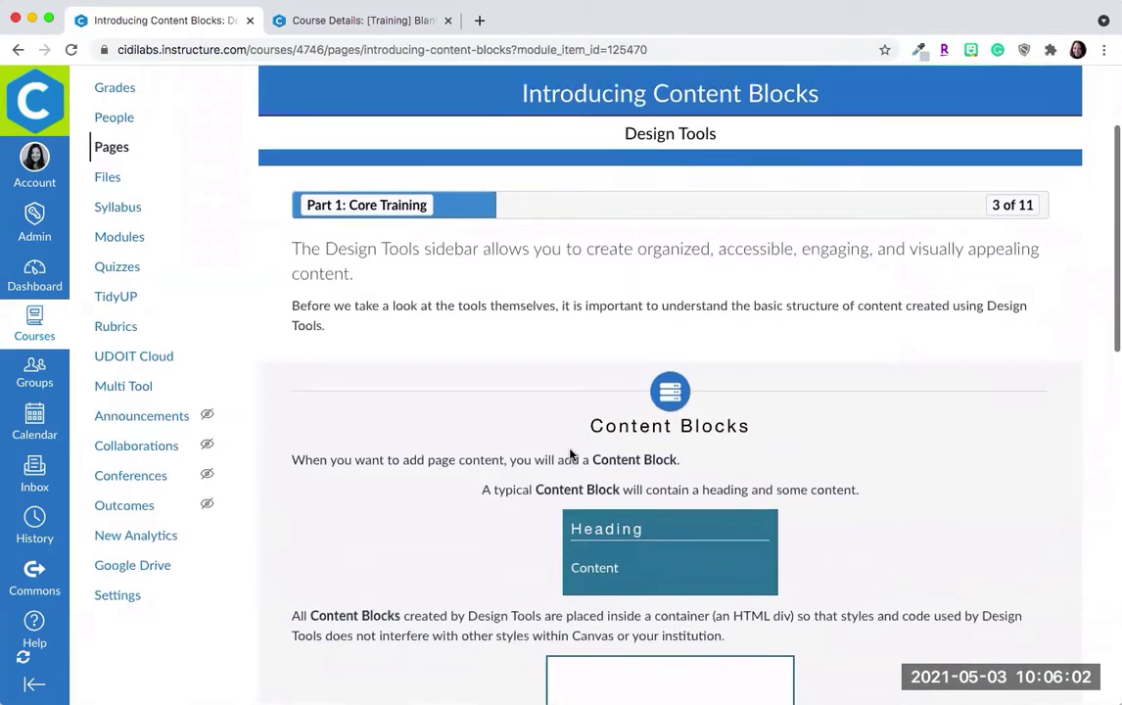
scroll(571, 454, "up", 1)
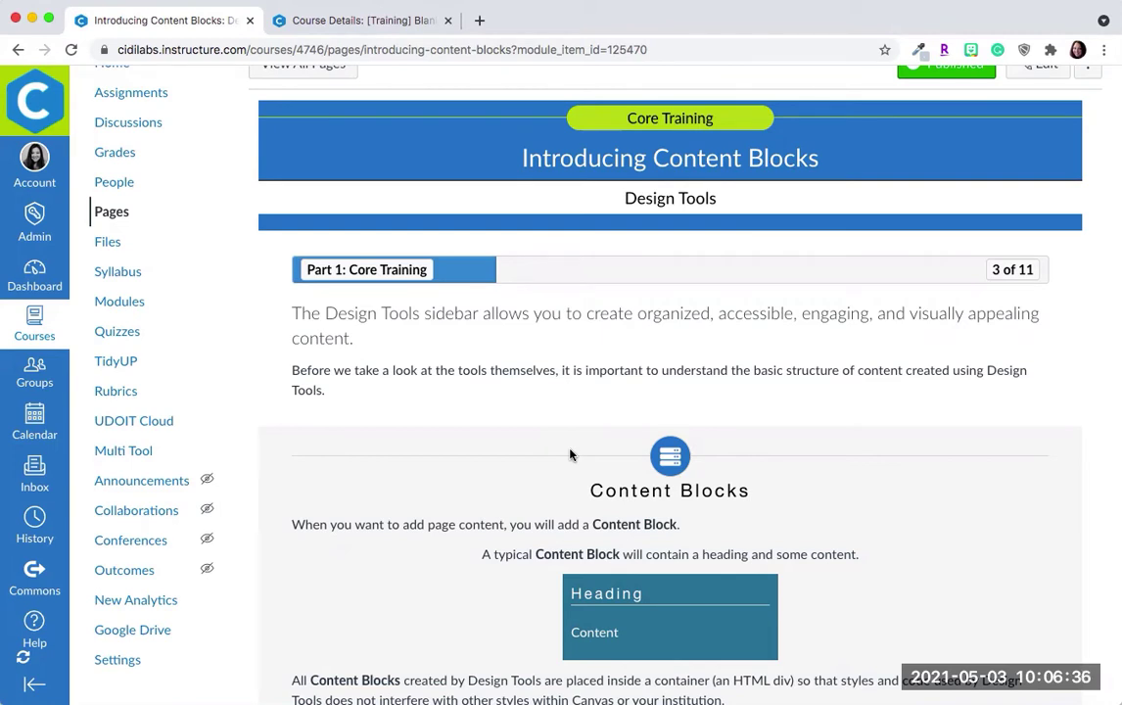
scroll(570, 454, "down", 4)
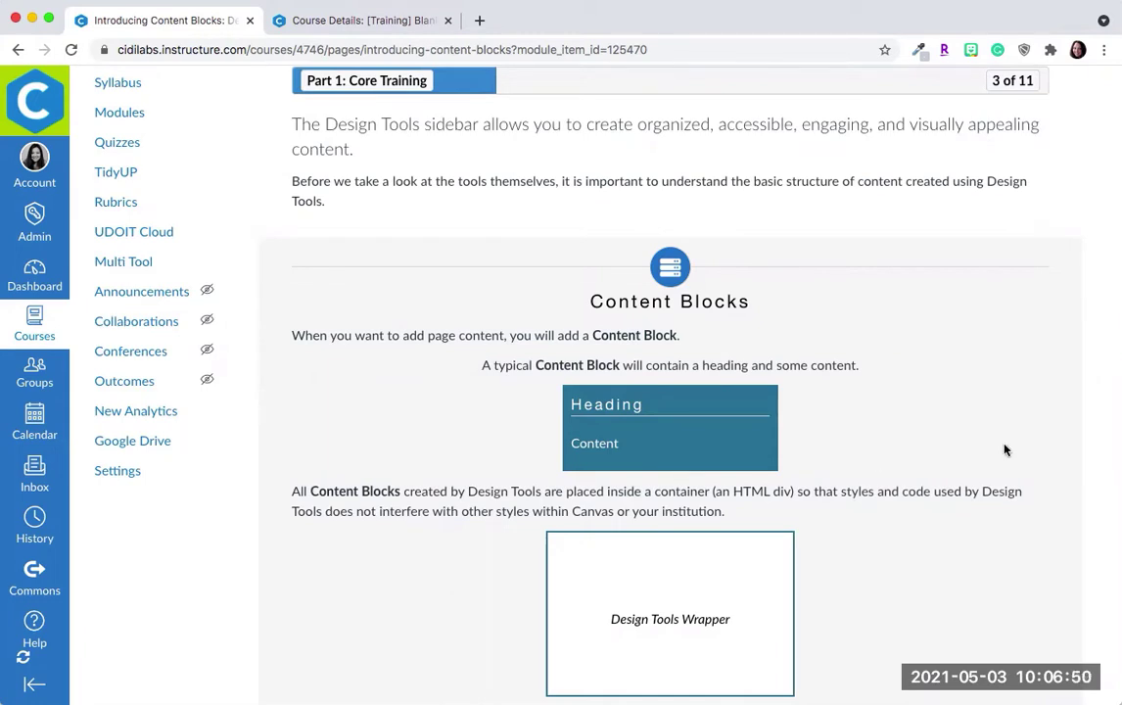
scroll(1004, 449, "down", 1)
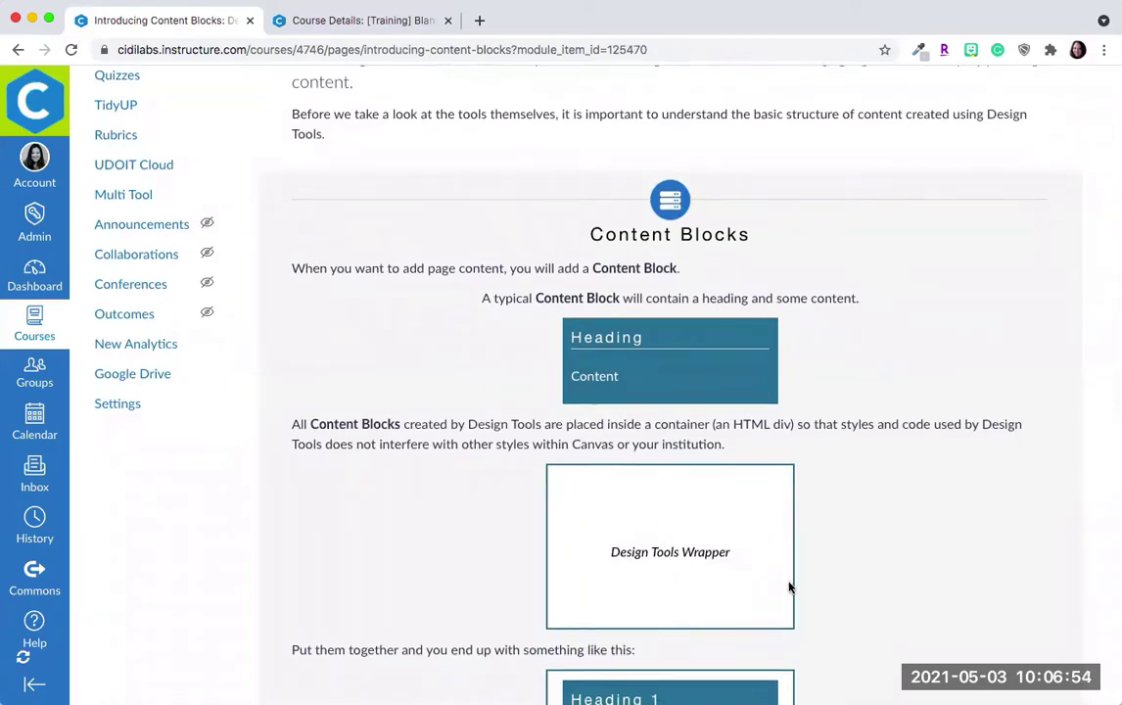
scroll(788, 586, "down", 3)
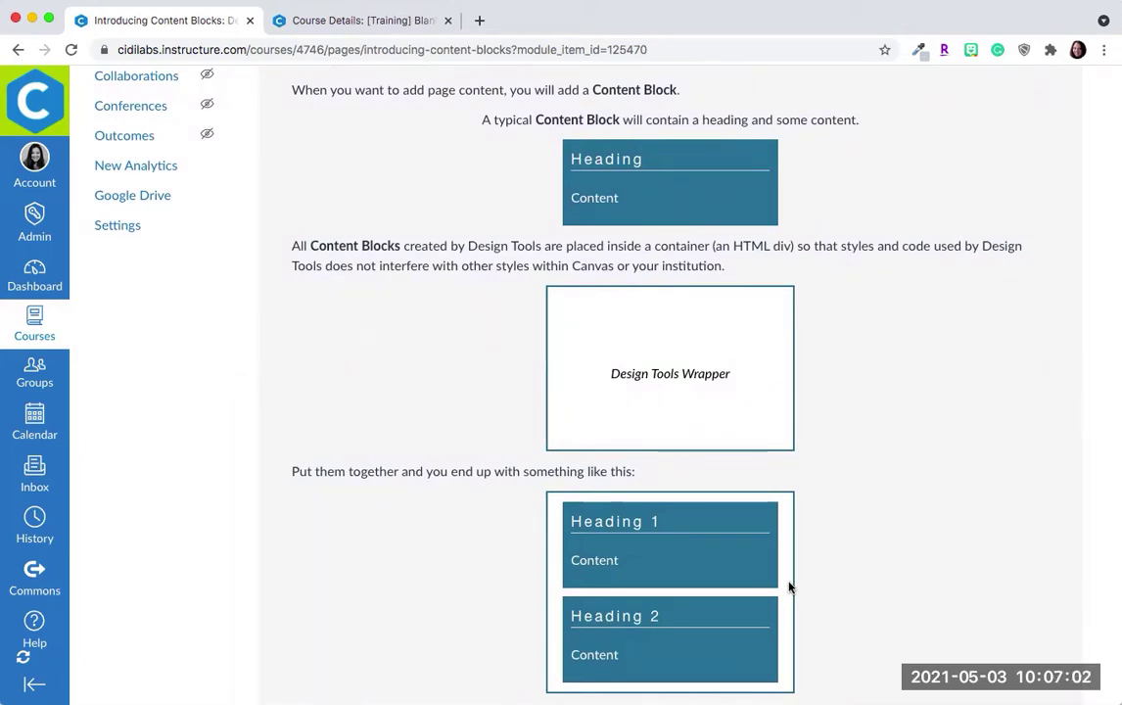
scroll(789, 586, "down", 2)
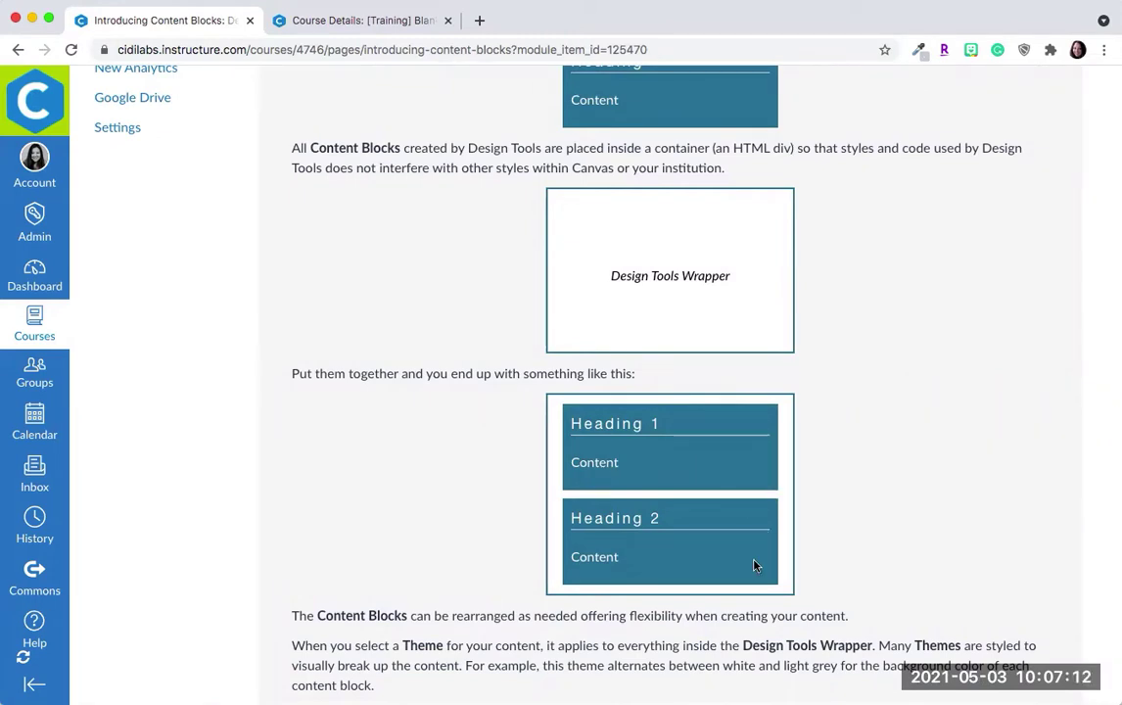
scroll(923, 483, "down", 1)
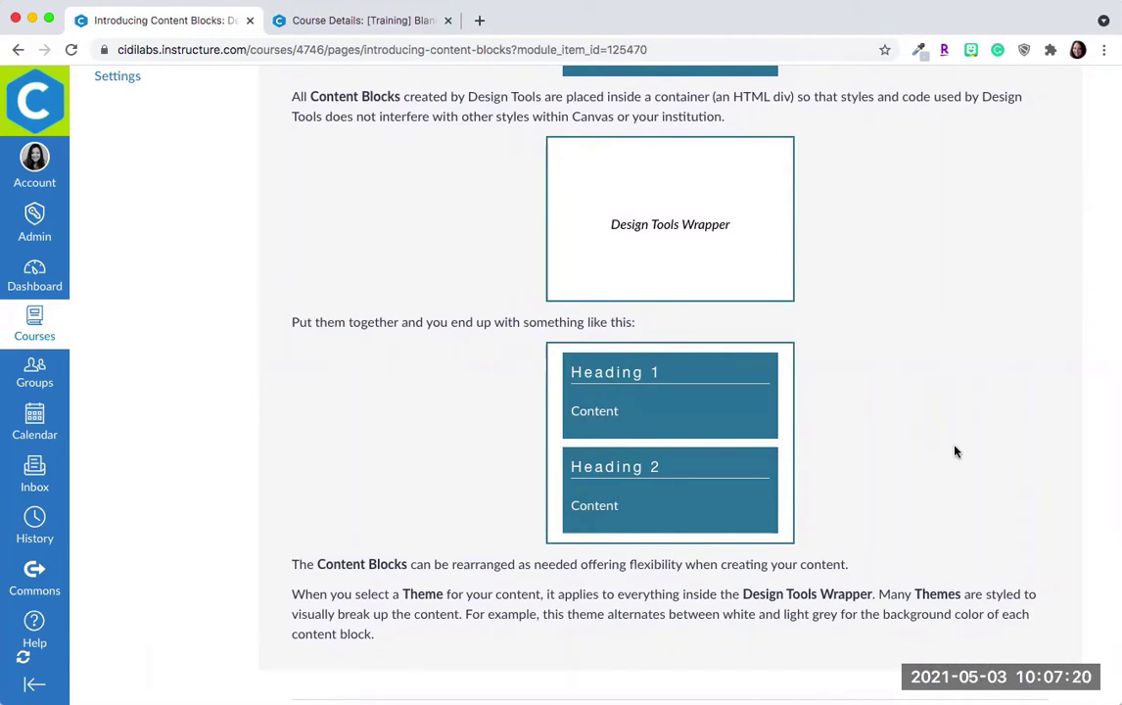
scroll(955, 448, "down", 3)
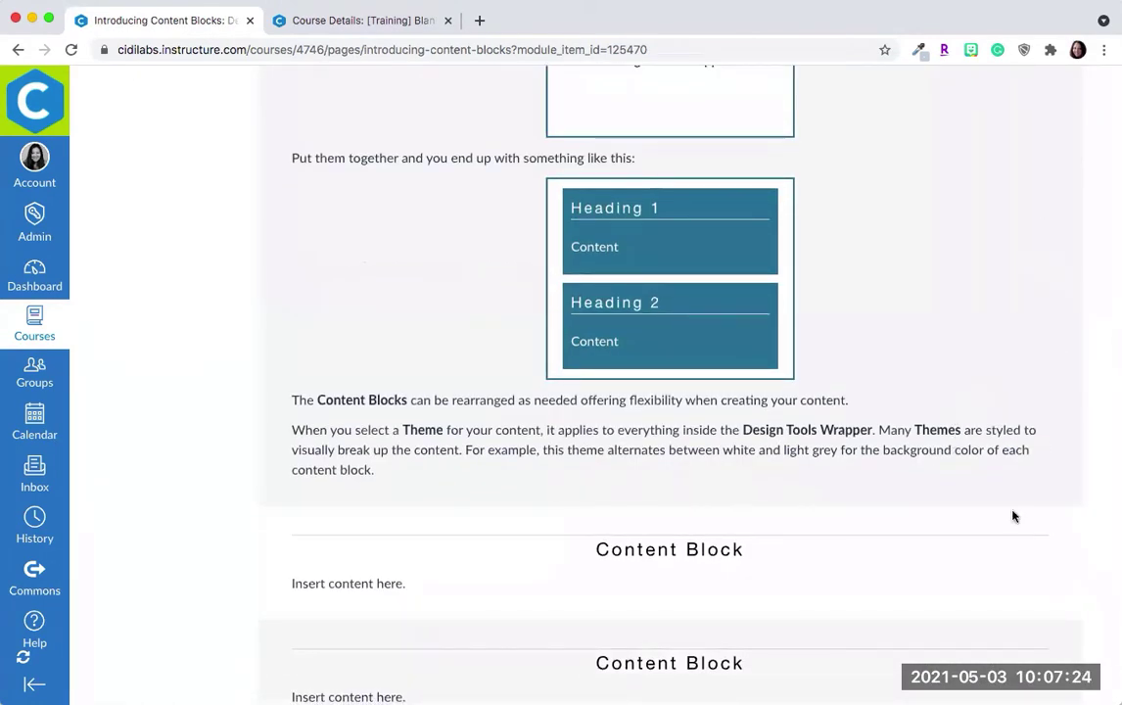
scroll(986, 574, "down", 4)
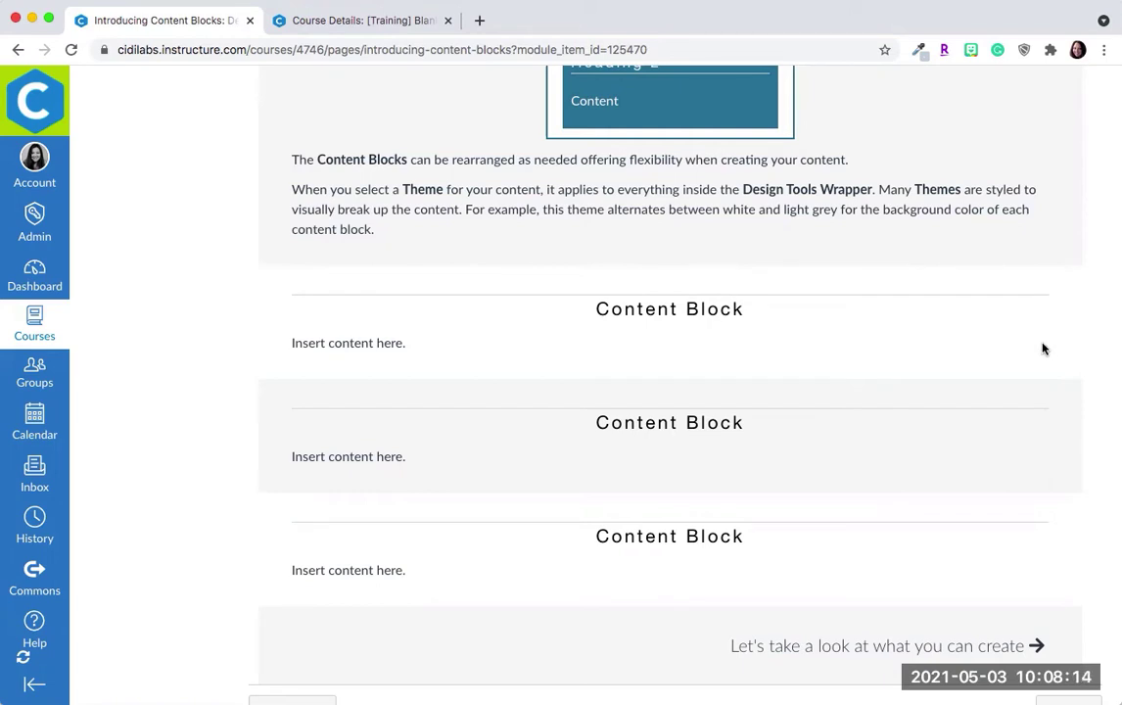
scroll(1041, 349, "down", 1)
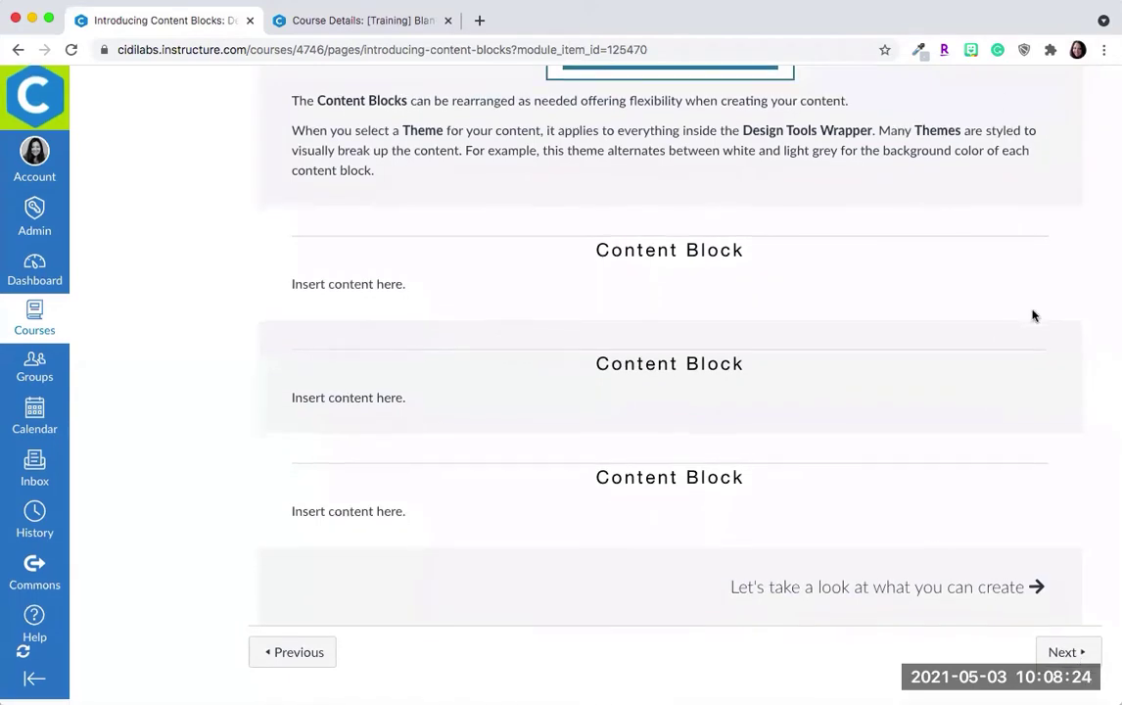
Step: Advance to the Design Tools Basic Example Content page and read its banner, navigation block and introduction to themes
left_click(1067, 658)
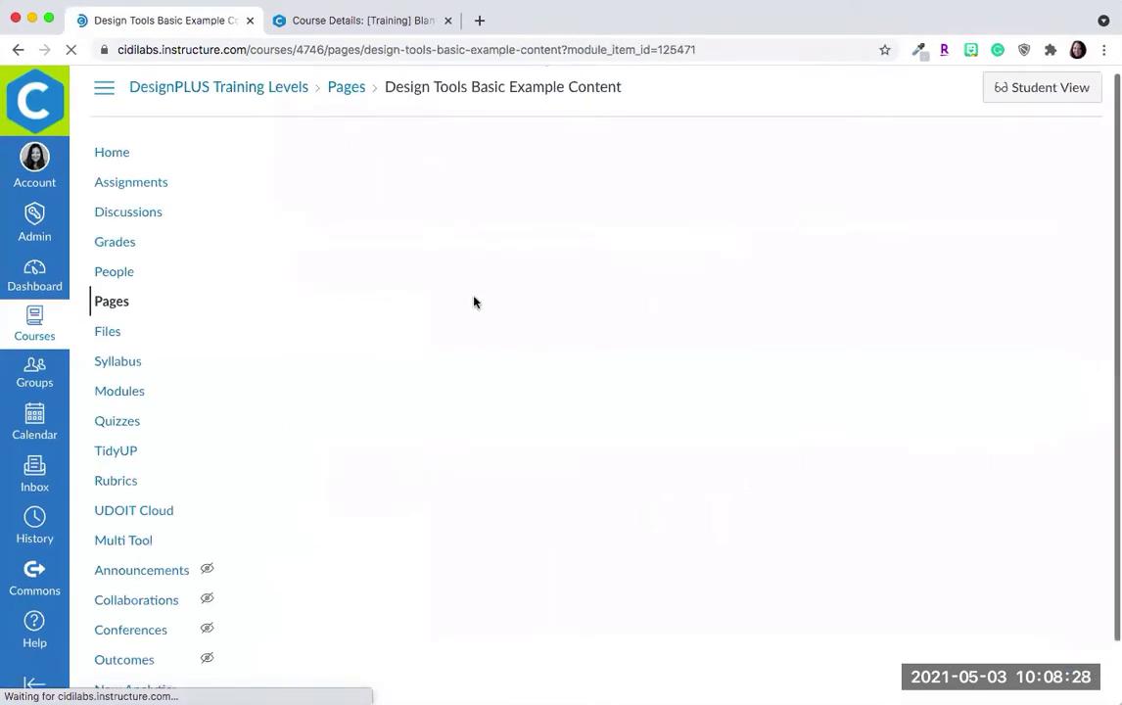
scroll(647, 353, "down", 1)
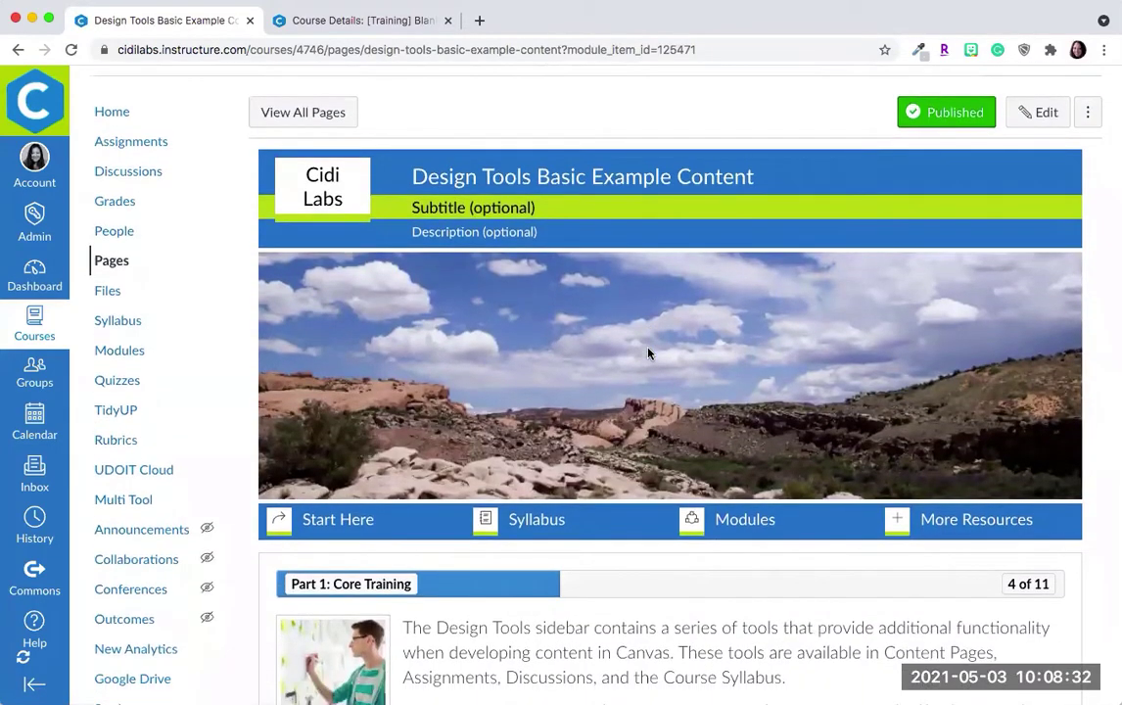
scroll(647, 353, "down", 1)
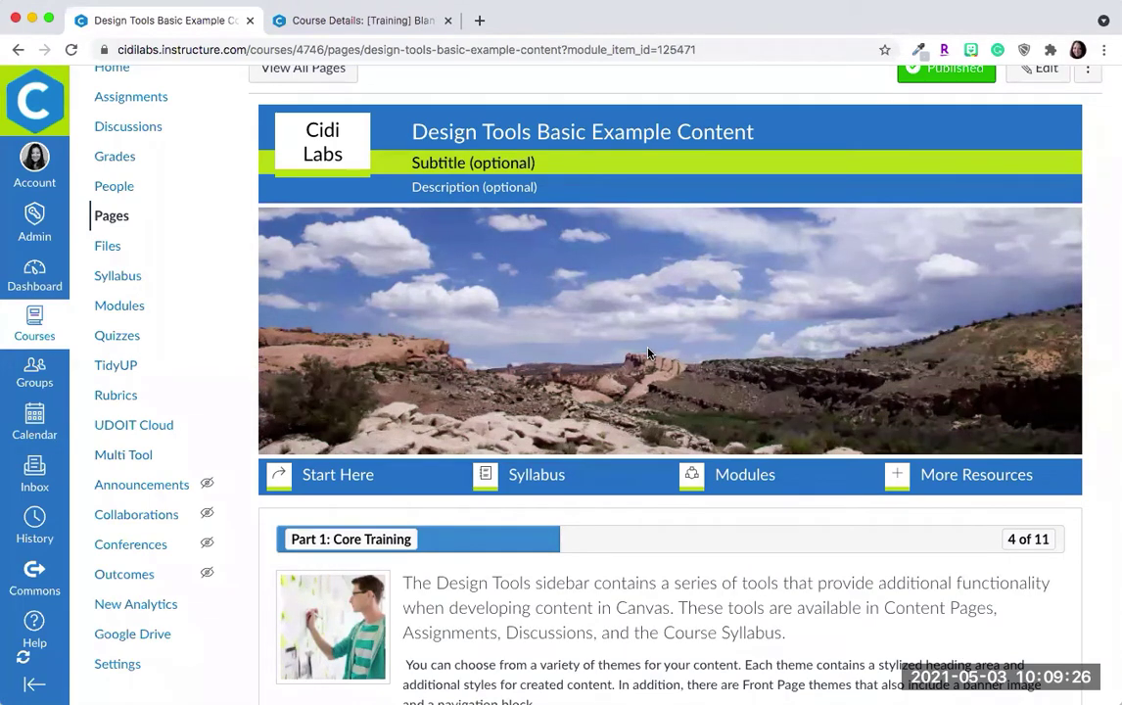
scroll(648, 352, "down", 5)
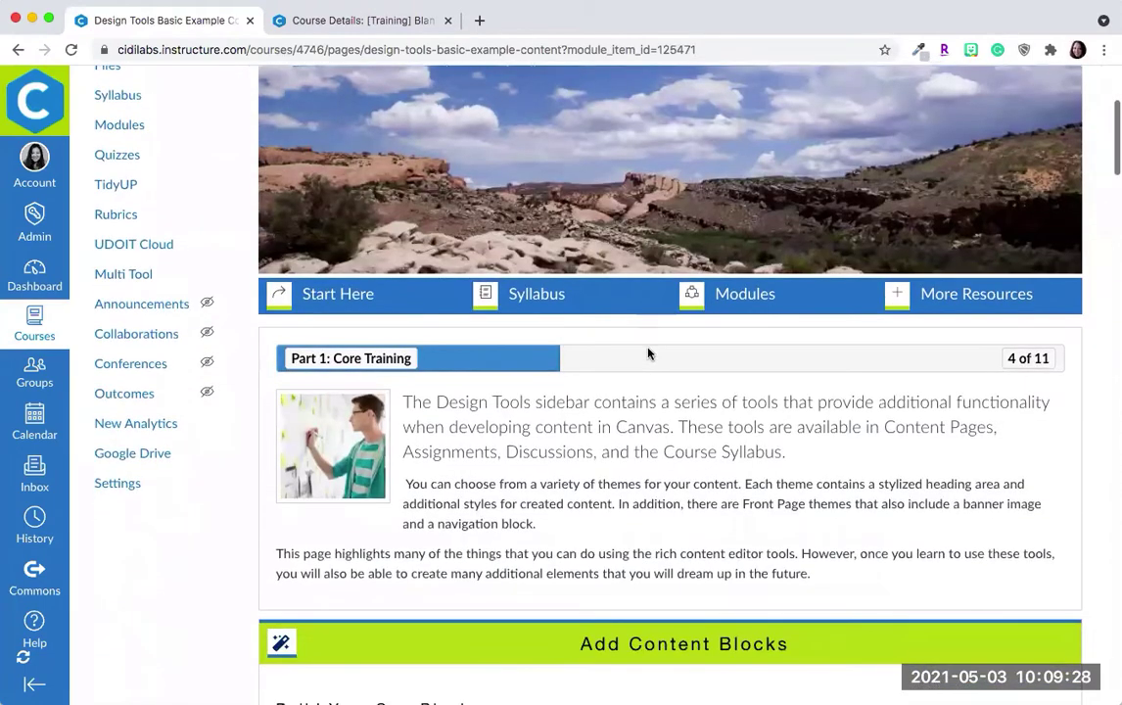
scroll(648, 352, "down", 3)
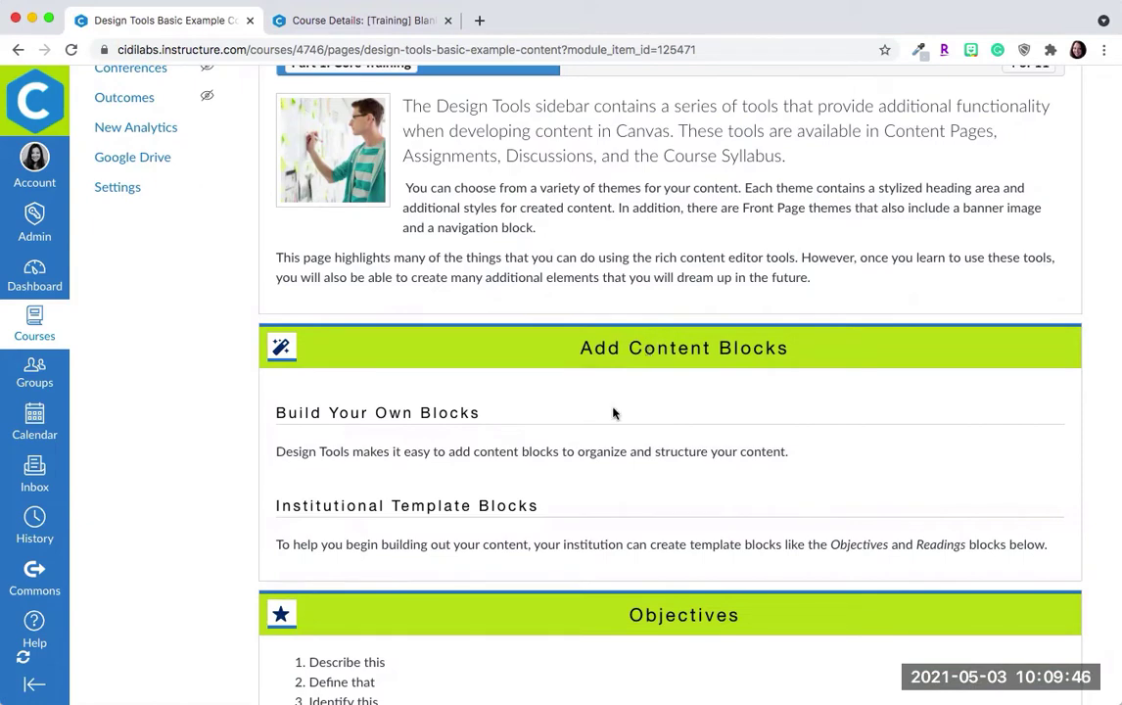
Step: Review the Add Content Blocks section and the sample Objectives and Readings template blocks
scroll(839, 400, "down", 3)
scroll(839, 400, "up", 1)
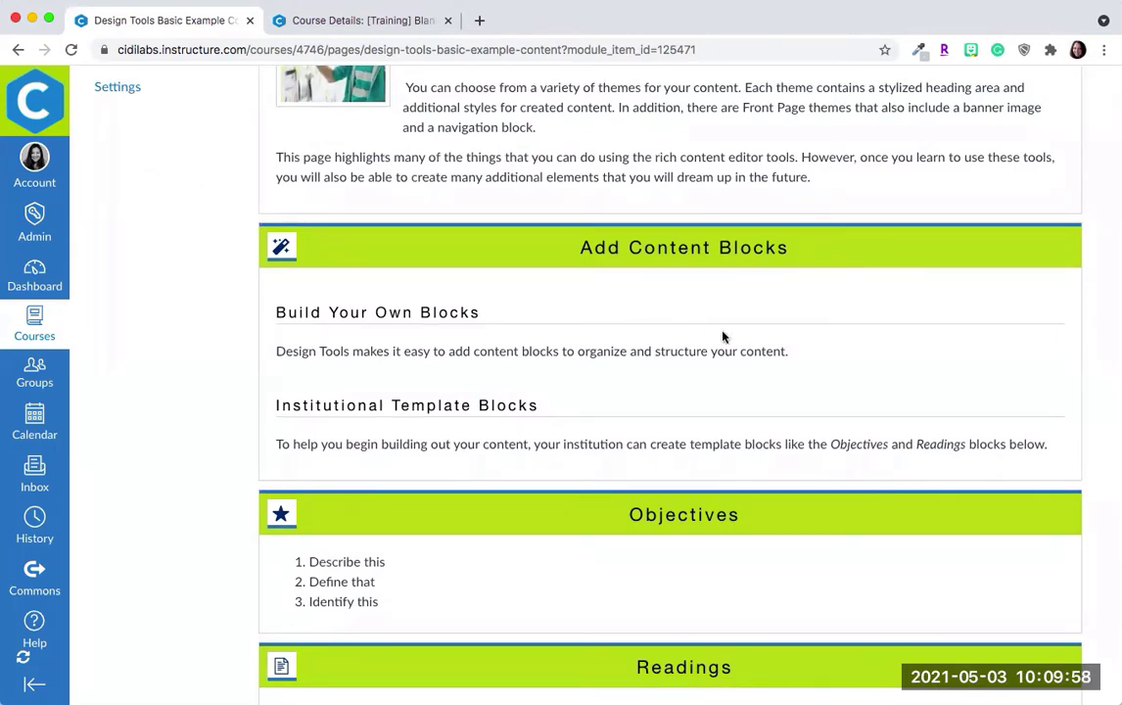
scroll(646, 304, "down", 2)
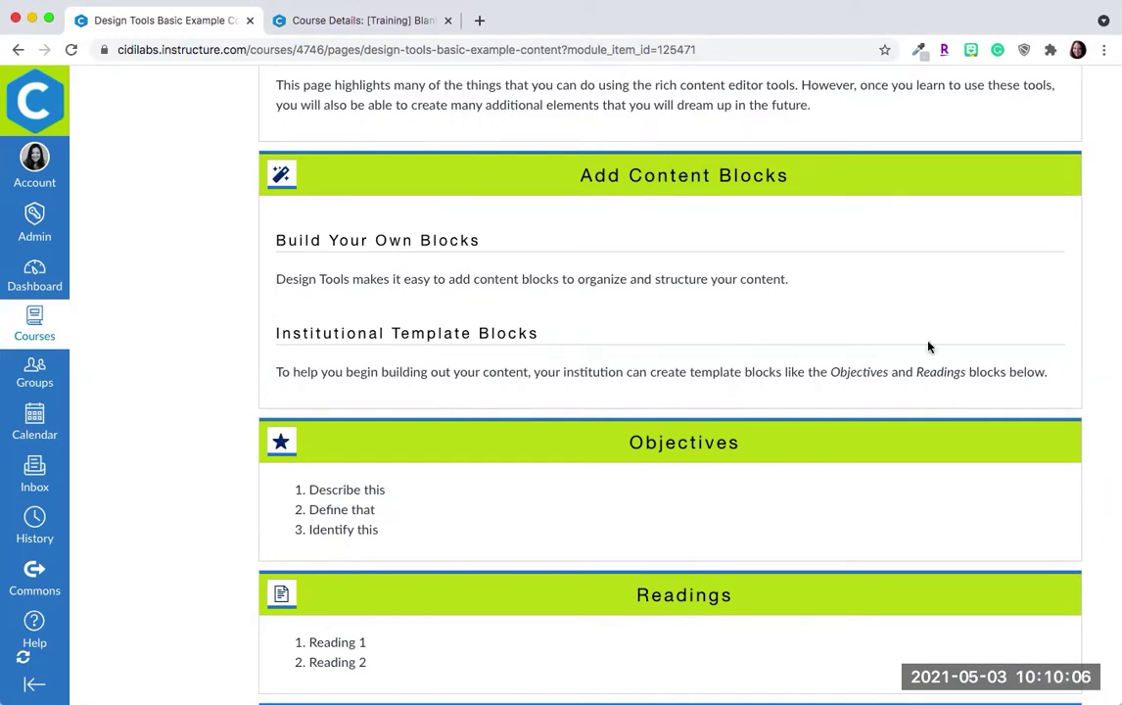
scroll(1011, 378, "down", 2)
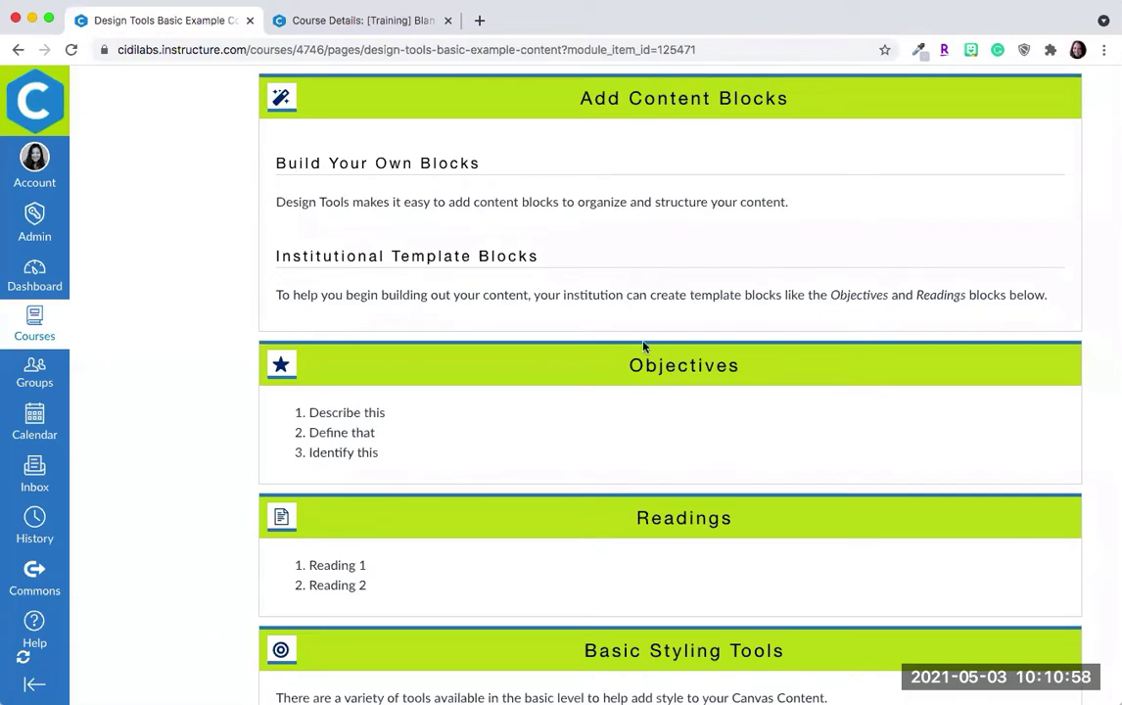
scroll(761, 402, "down", 1)
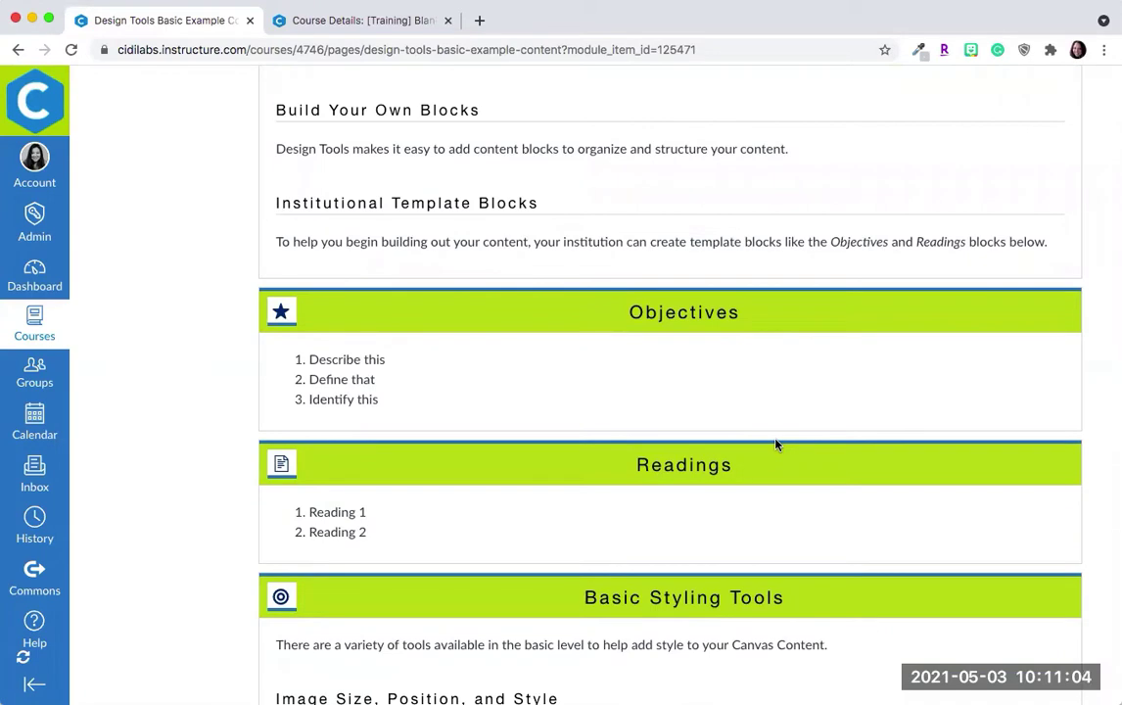
Step: Examine the Basic Styling Tools examples for image styles and for button colors, sizes and block buttons
scroll(775, 444, "down", 5)
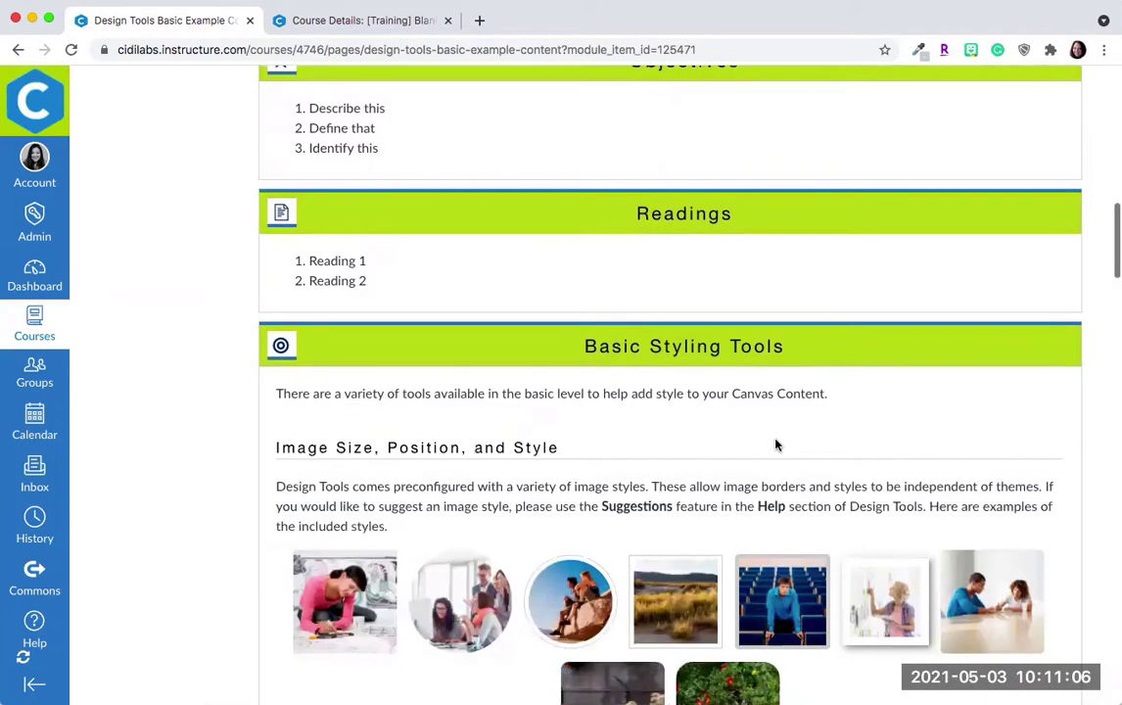
scroll(775, 445, "down", 4)
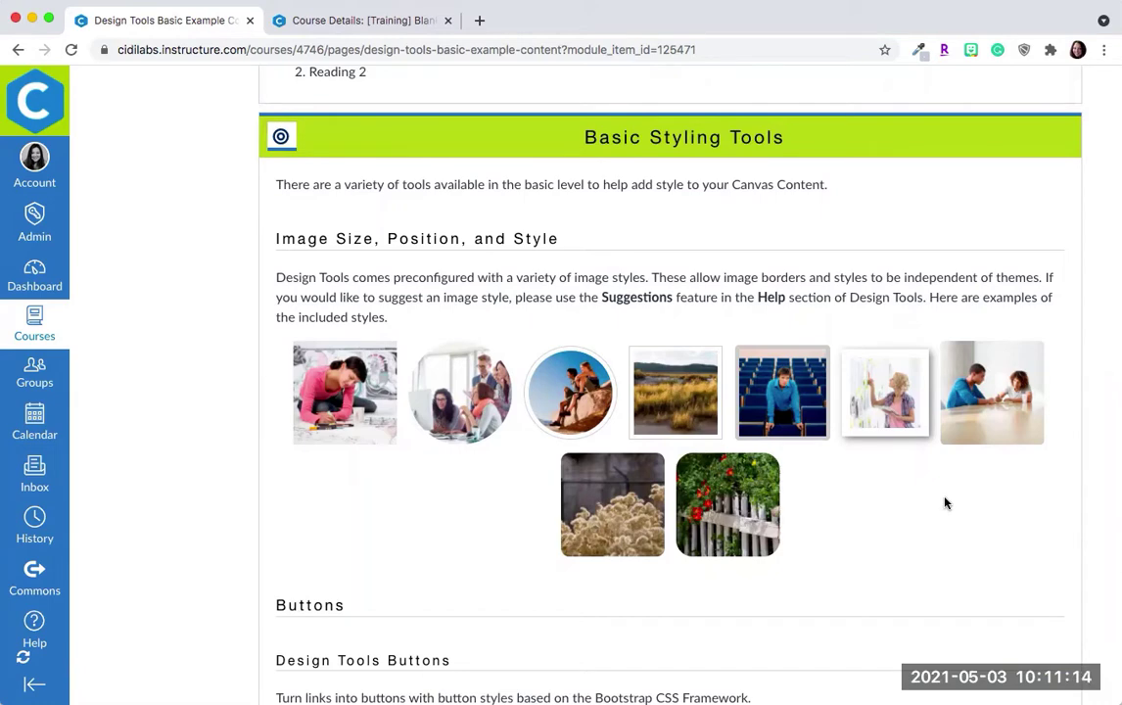
scroll(945, 502, "down", 3)
scroll(944, 502, "down", 3)
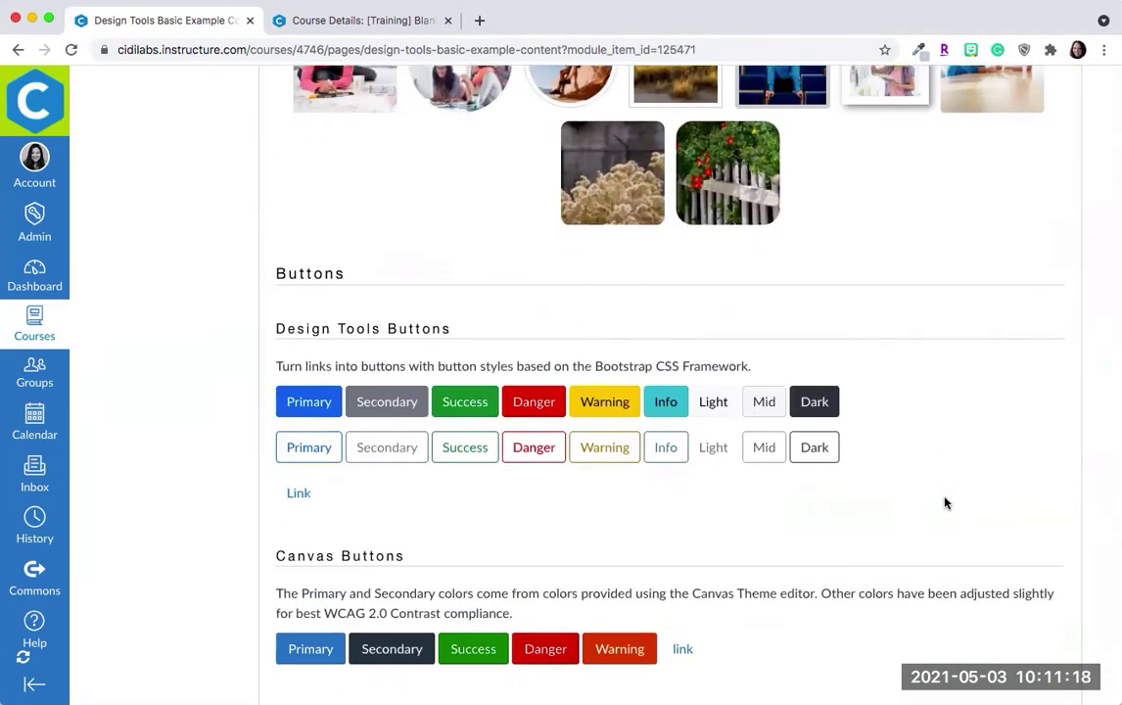
scroll(944, 502, "down", 1)
scroll(945, 502, "down", 3)
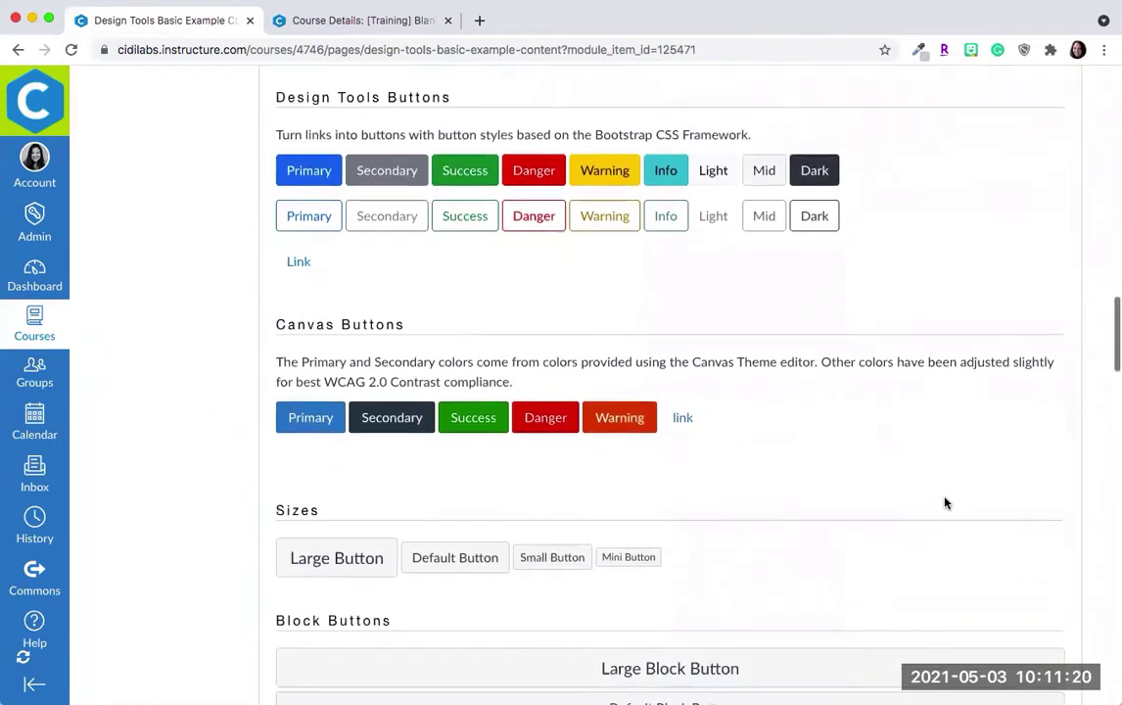
scroll(944, 502, "down", 3)
Step: Compare the current and legacy Canvas table styles, and try sorting the Sortable Table by its Text column in both directions
scroll(947, 504, "down", 8)
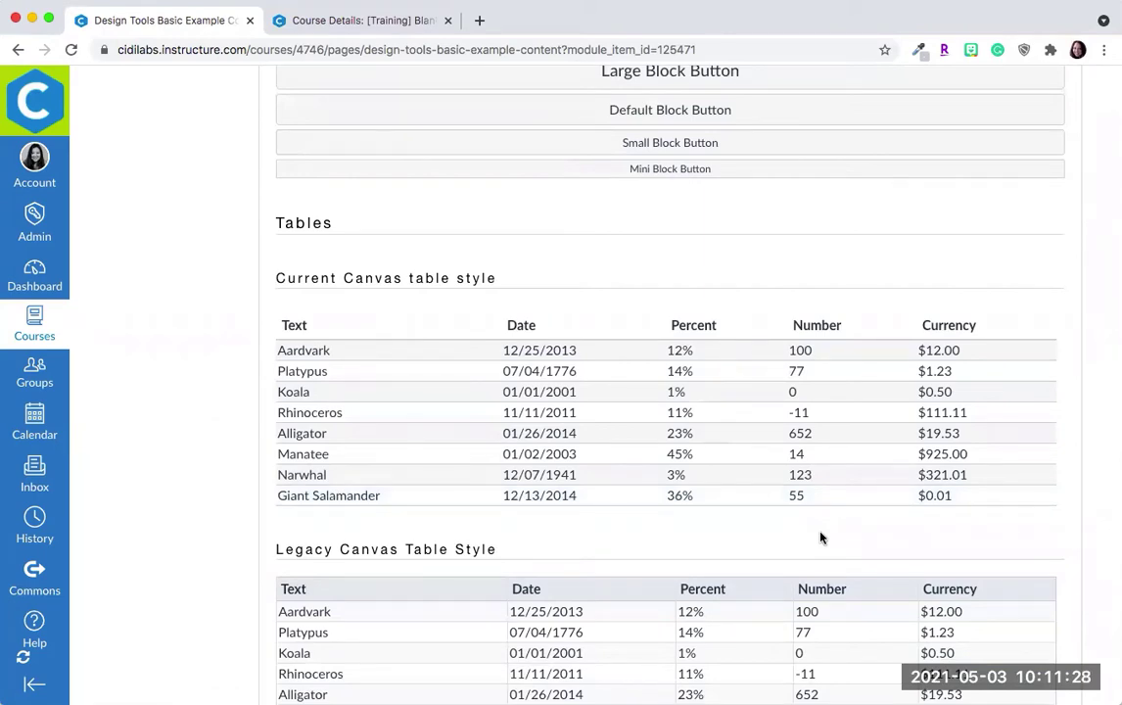
scroll(820, 537, "down", 5)
scroll(820, 529, "down", 5)
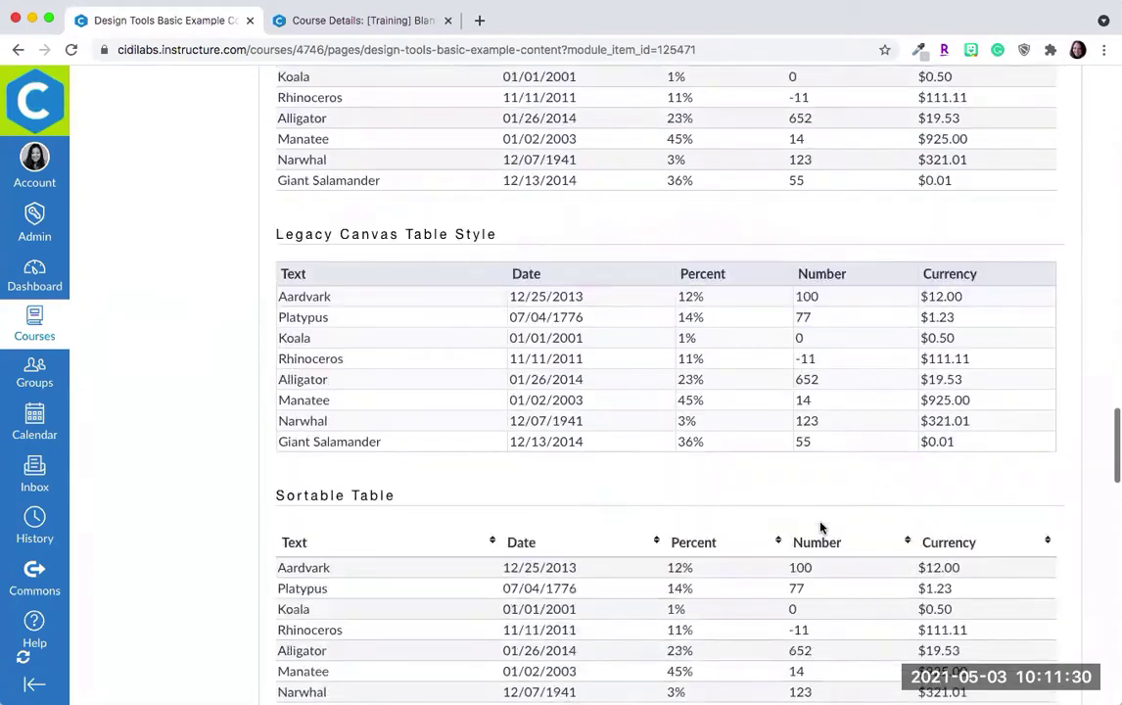
left_click(489, 382)
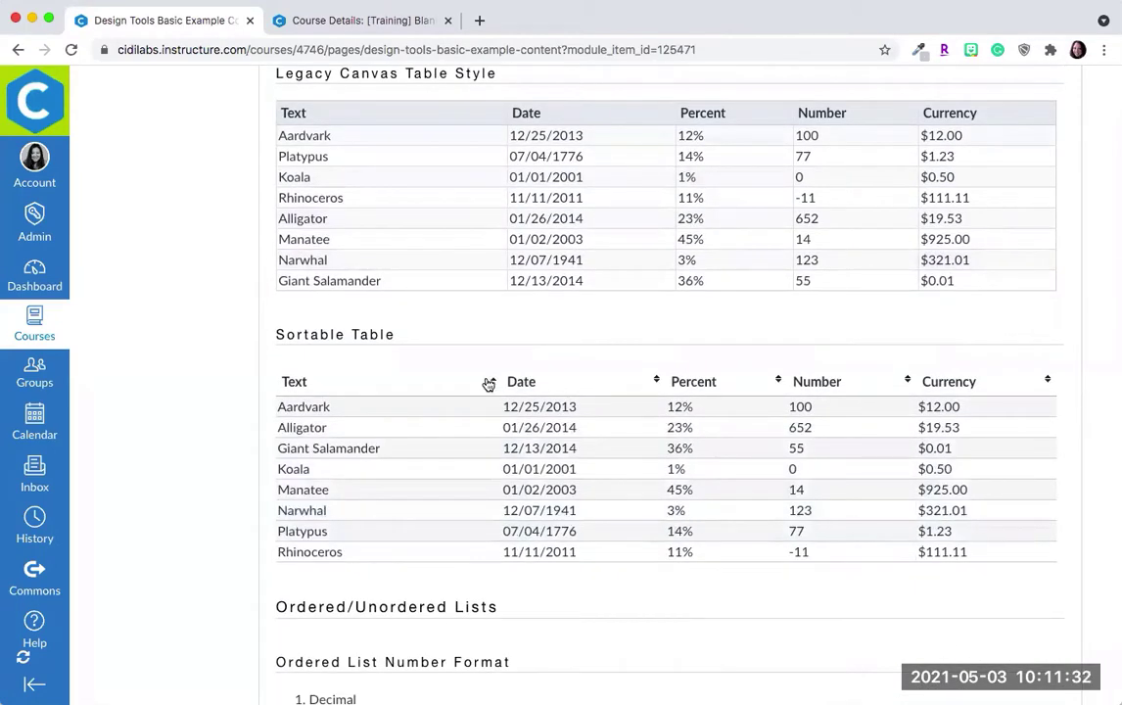
left_click(489, 383)
left_click(488, 382)
Step: Review the ordered list number formats, unordered bullet types and mixed list examples
scroll(744, 612, "down", 8)
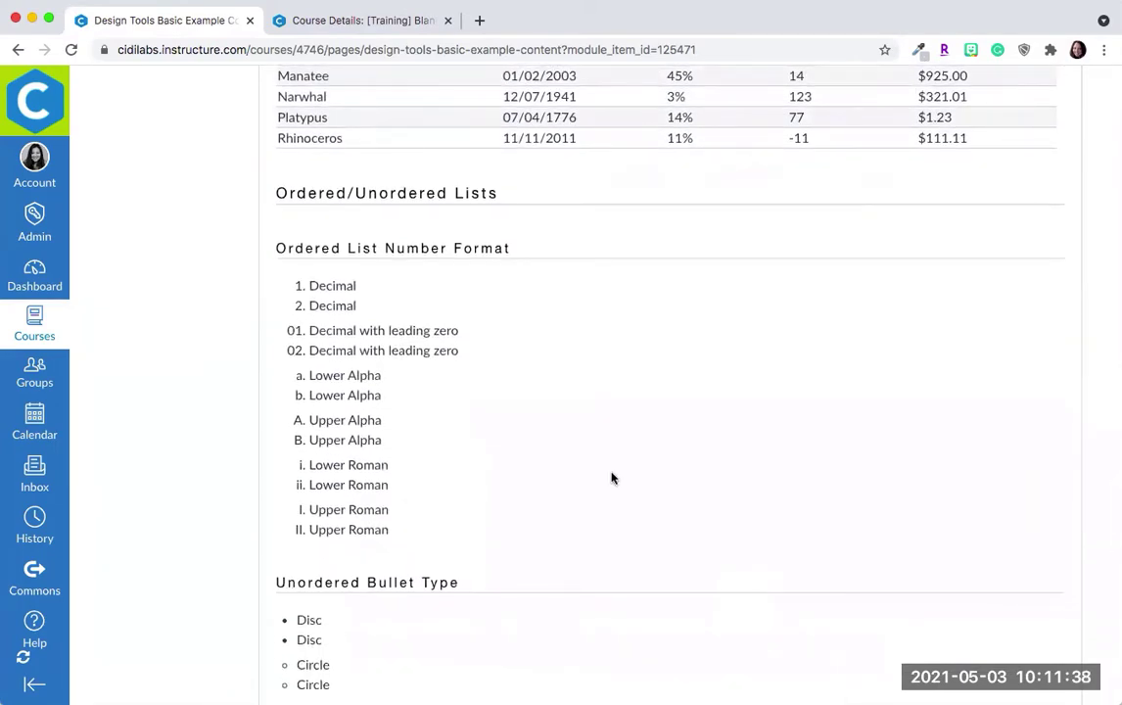
scroll(611, 477, "down", 5)
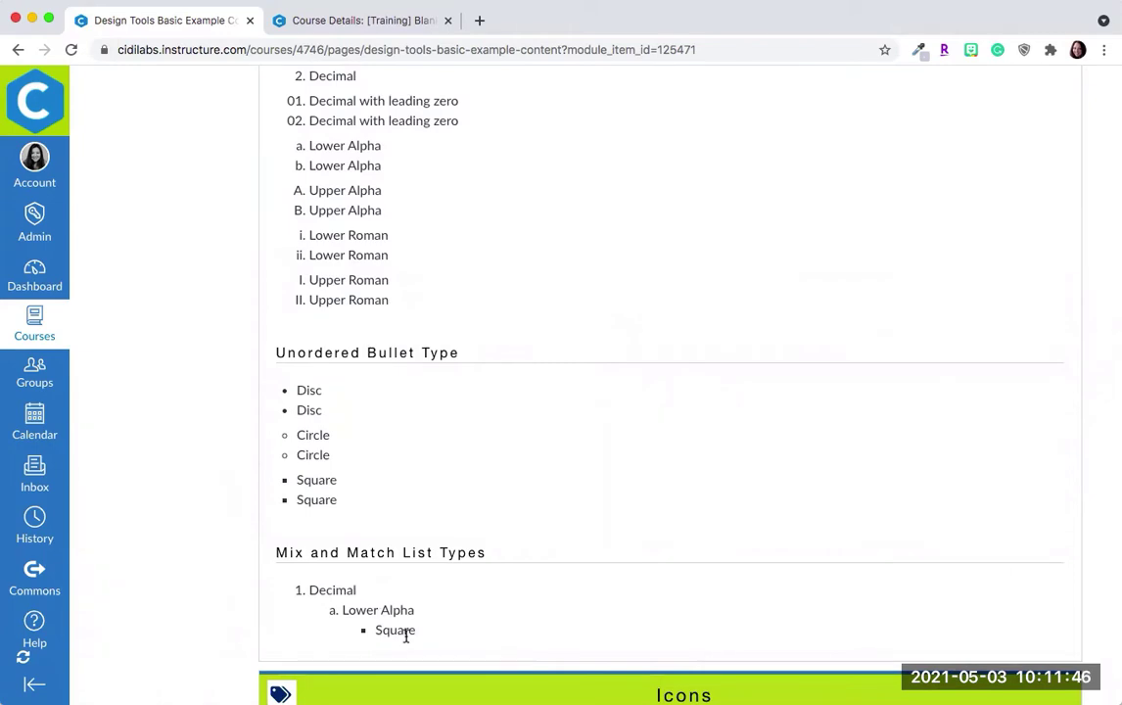
scroll(556, 551, "down", 1)
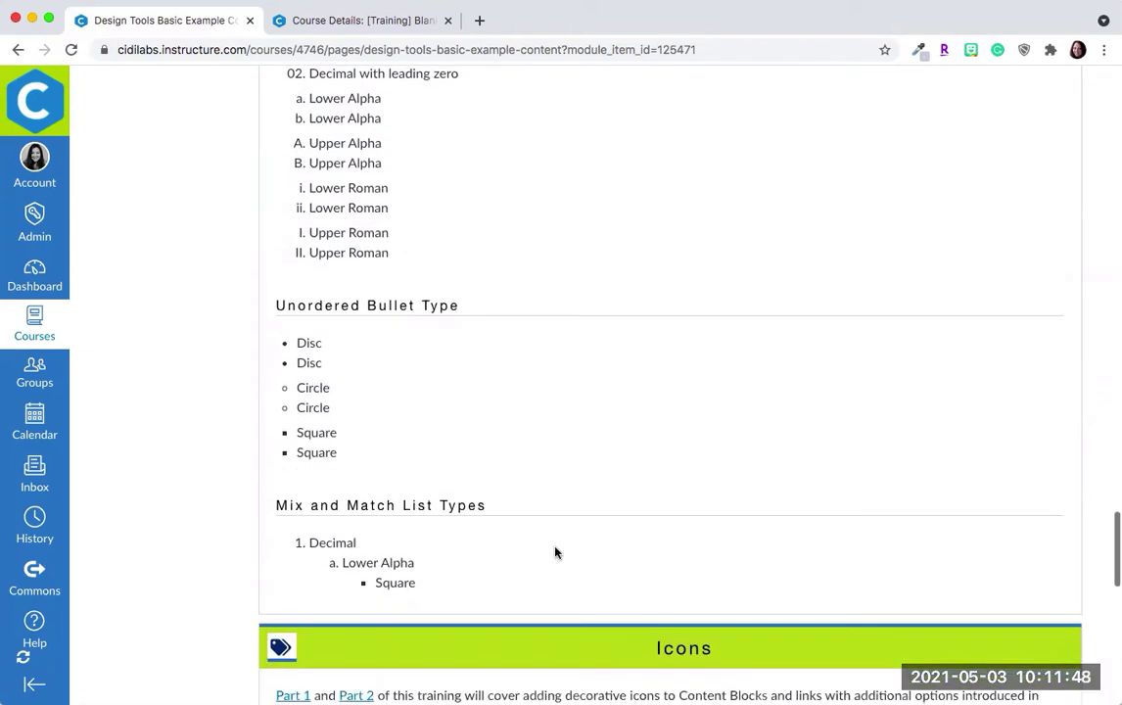
Step: Look through the Icons section, covering the Canvas Icons and Font Awesome sets, to the end of the page
scroll(555, 553, "down", 3)
scroll(555, 551, "down", 5)
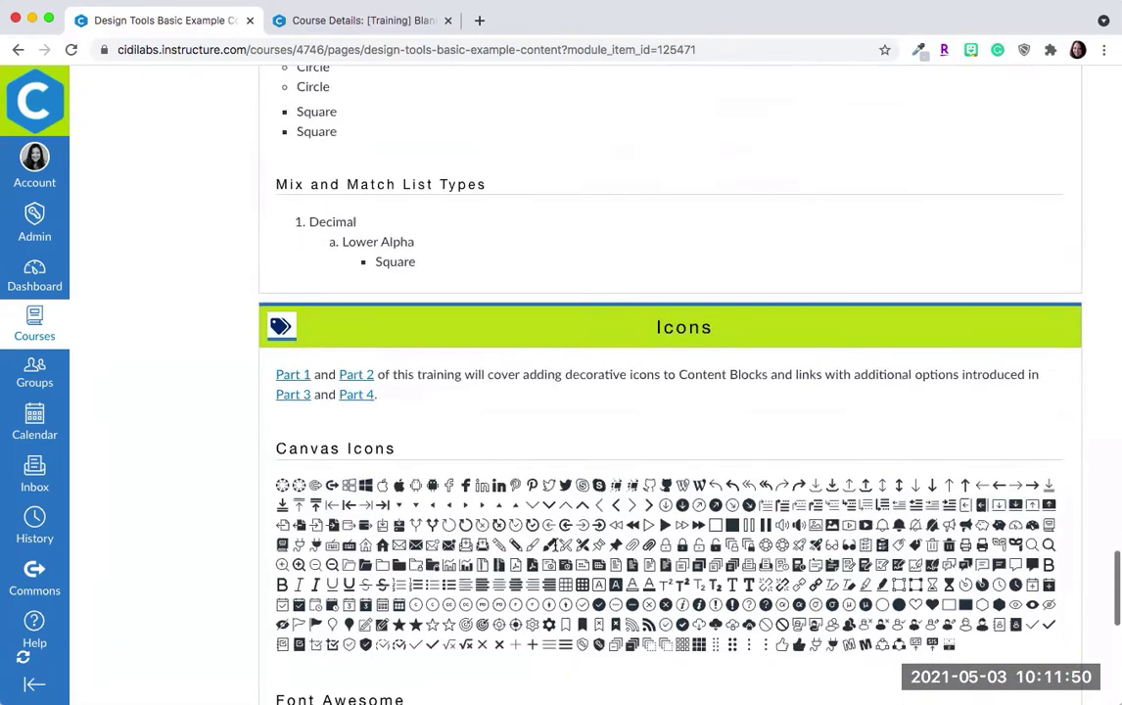
scroll(555, 551, "down", 4)
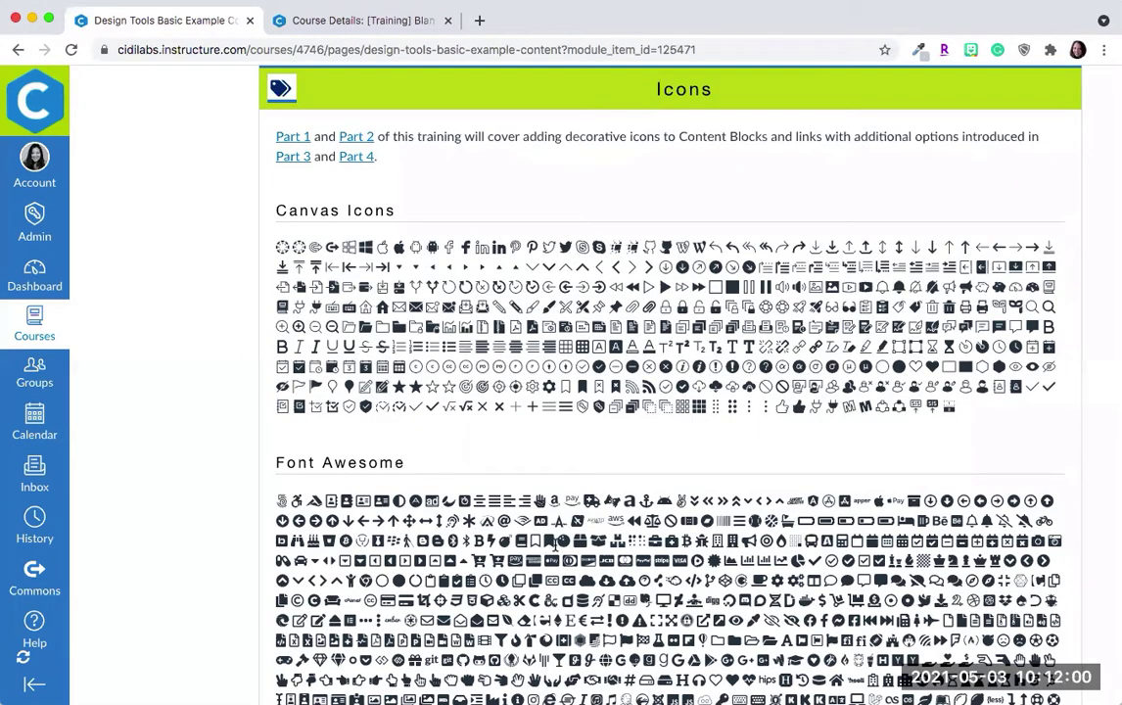
scroll(555, 545, "down", 5)
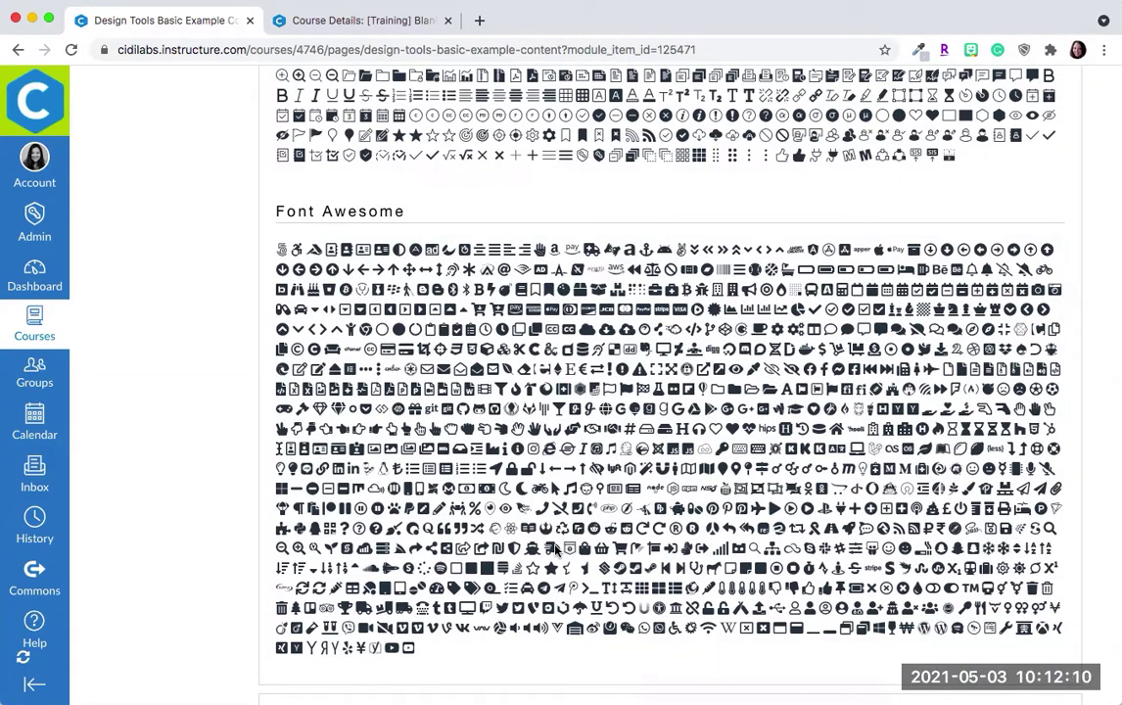
scroll(555, 550, "down", 1)
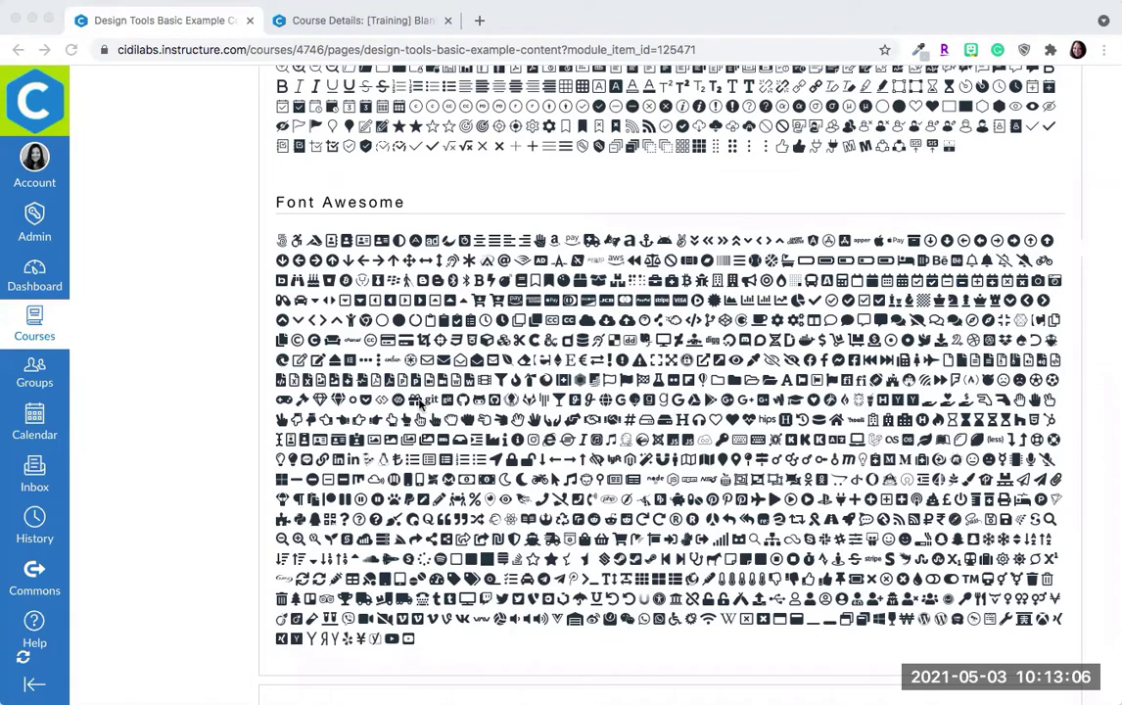
scroll(419, 405, "down", 1)
scroll(419, 404, "down", 3)
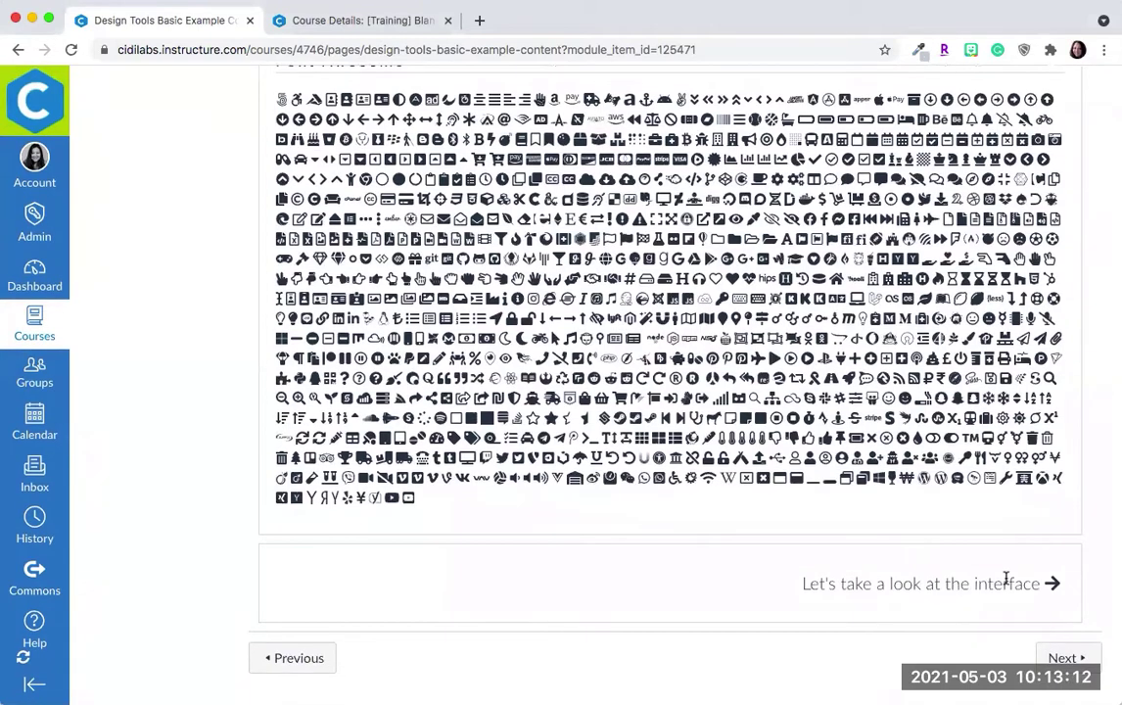
Step: Go to the Design Tools Interface training page, open it for editing and launch the Design Tools sidebar
left_click(954, 587)
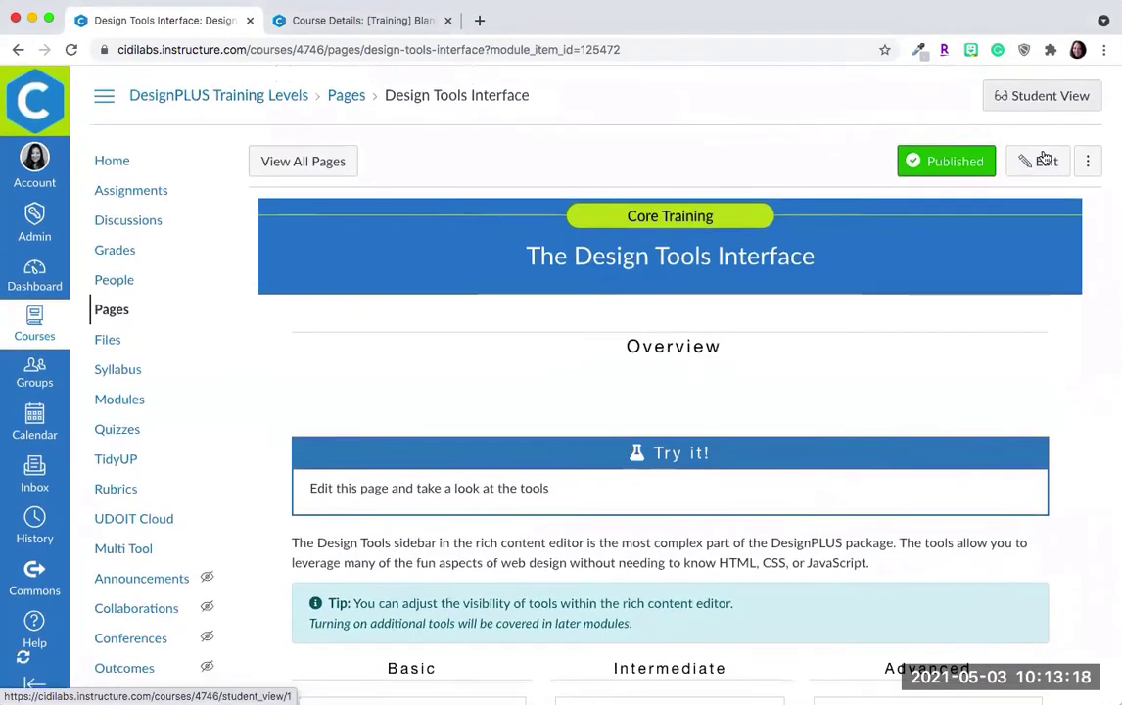
left_click(1043, 162)
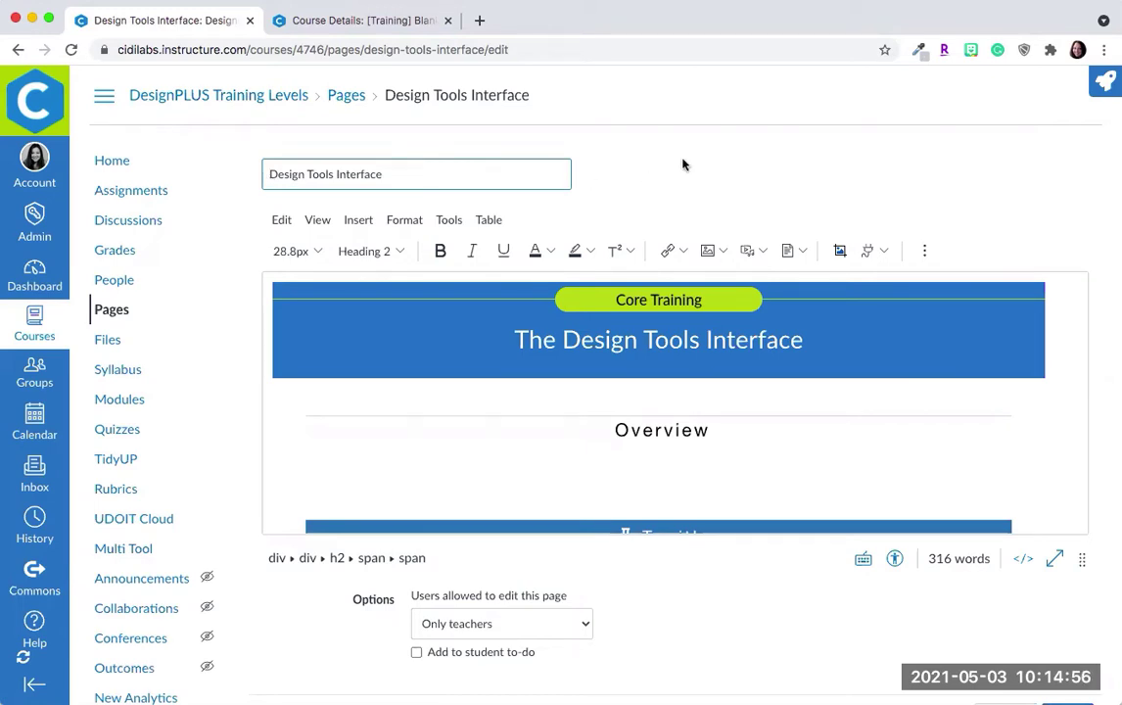
left_click(1103, 84)
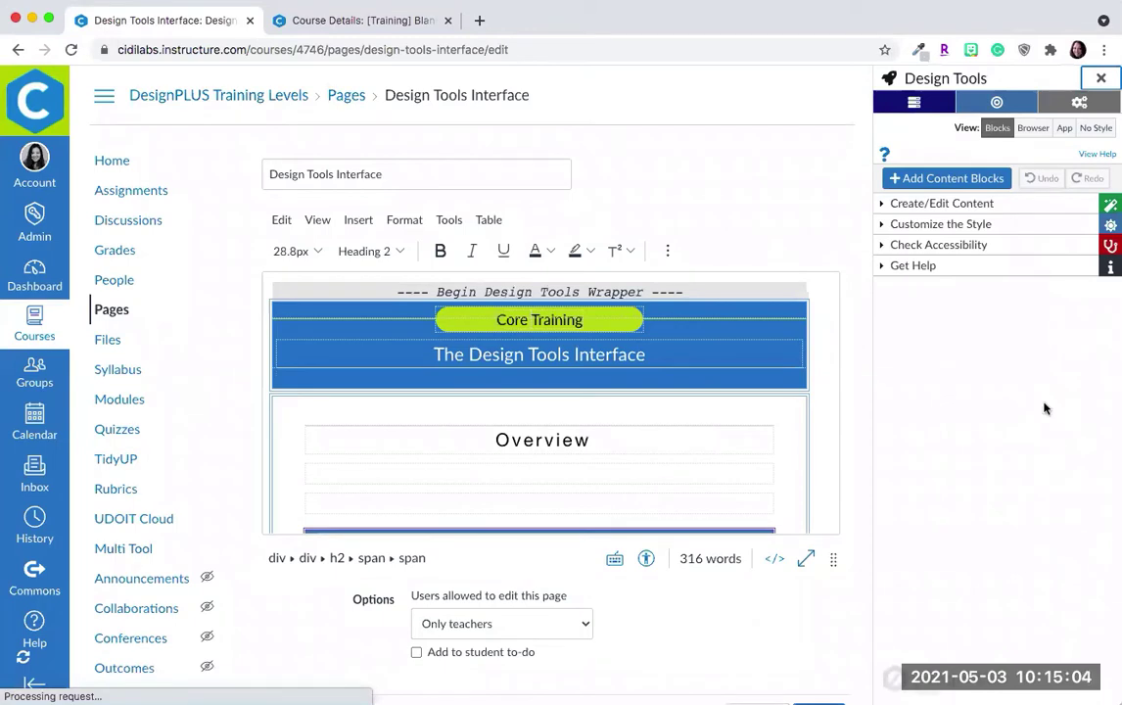
Step: Turn on Automatically launch Tools in the Design Tools Settings and close the settings
left_click(1078, 104)
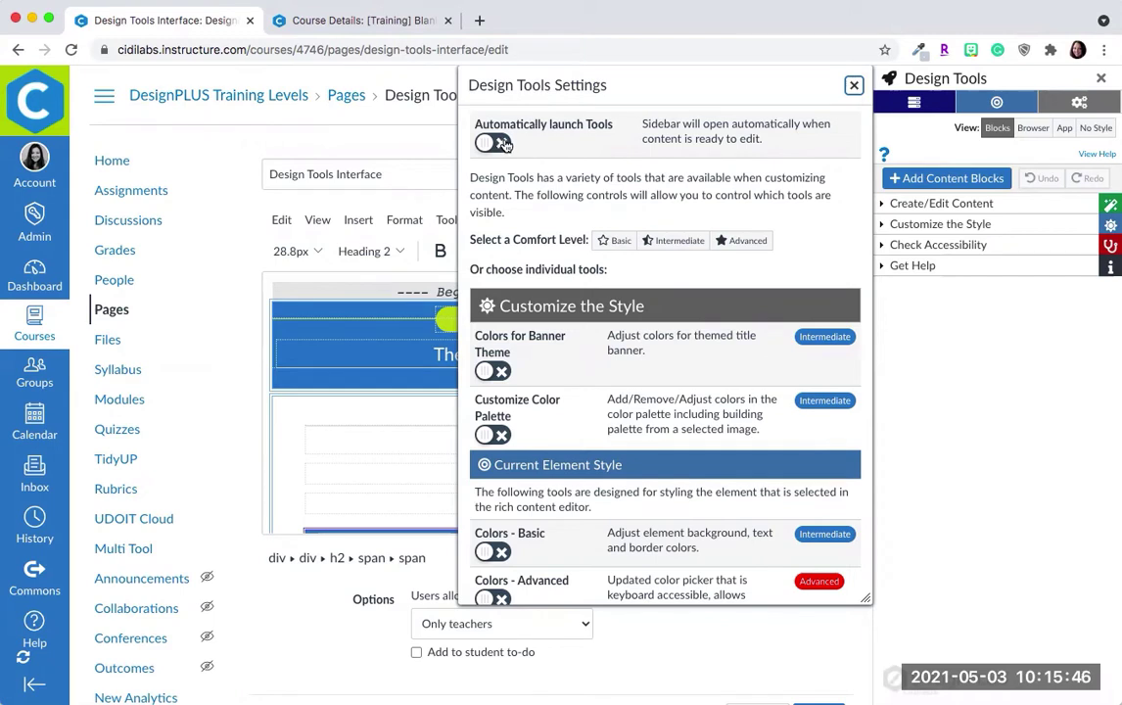
left_click(502, 144)
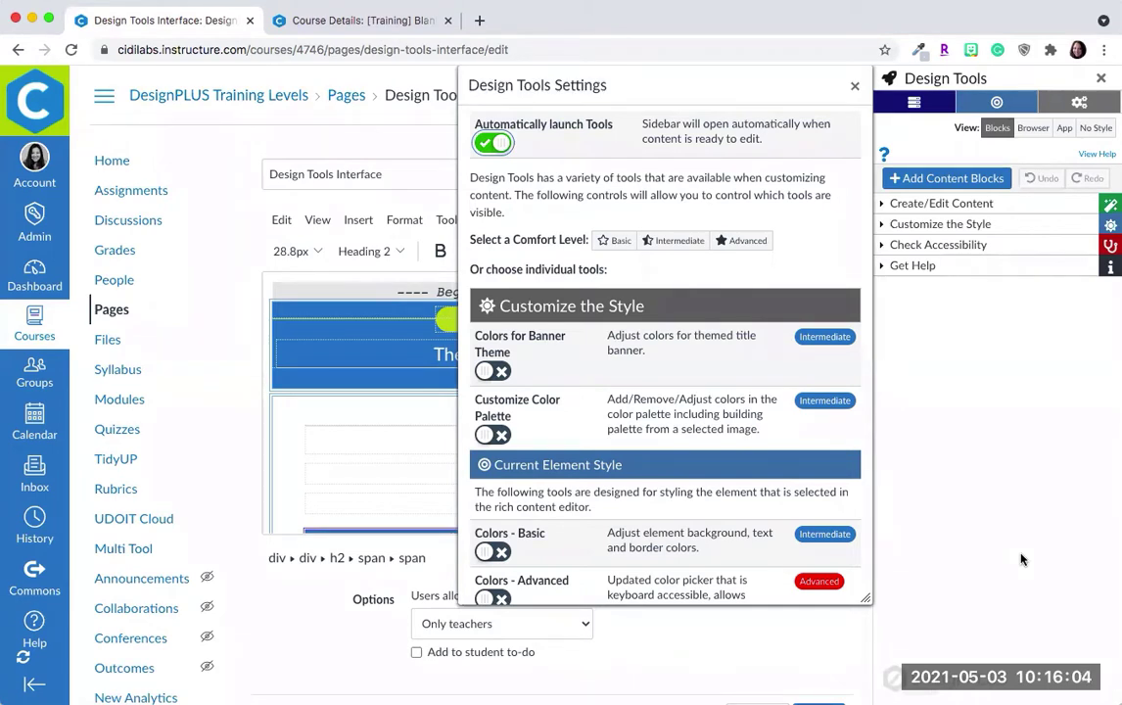
left_click(853, 86)
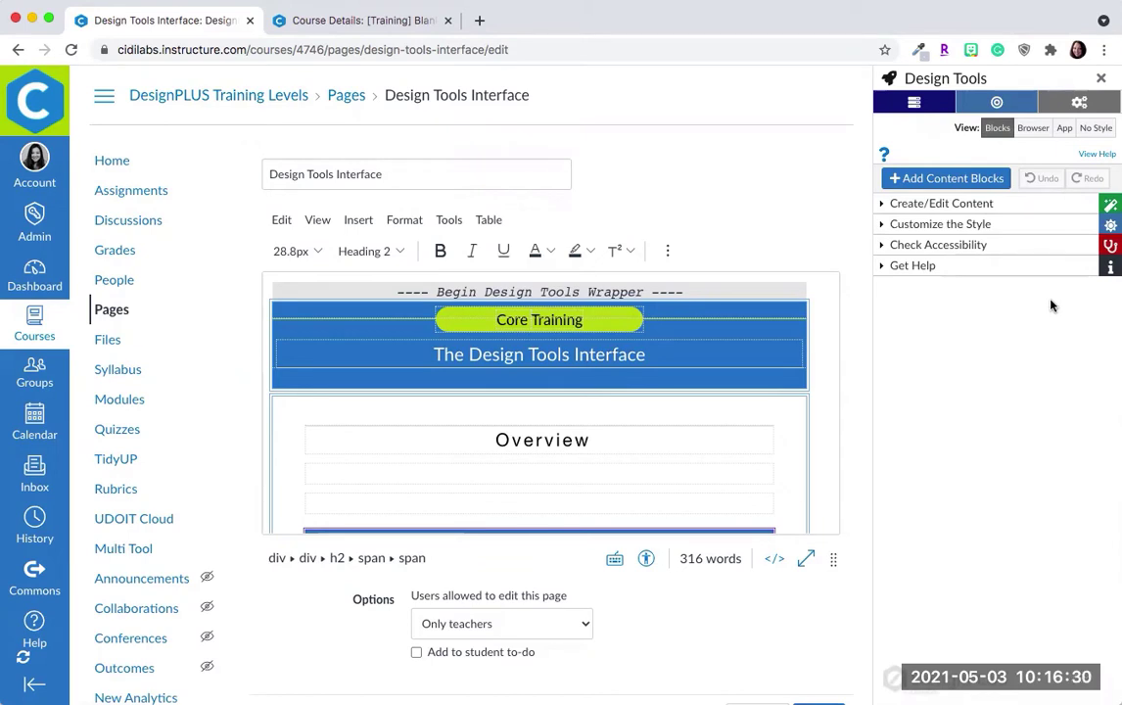
Step: Examine the tools under Create/Edit Content and Customize the Style, and collapse the sections again
left_click(964, 204)
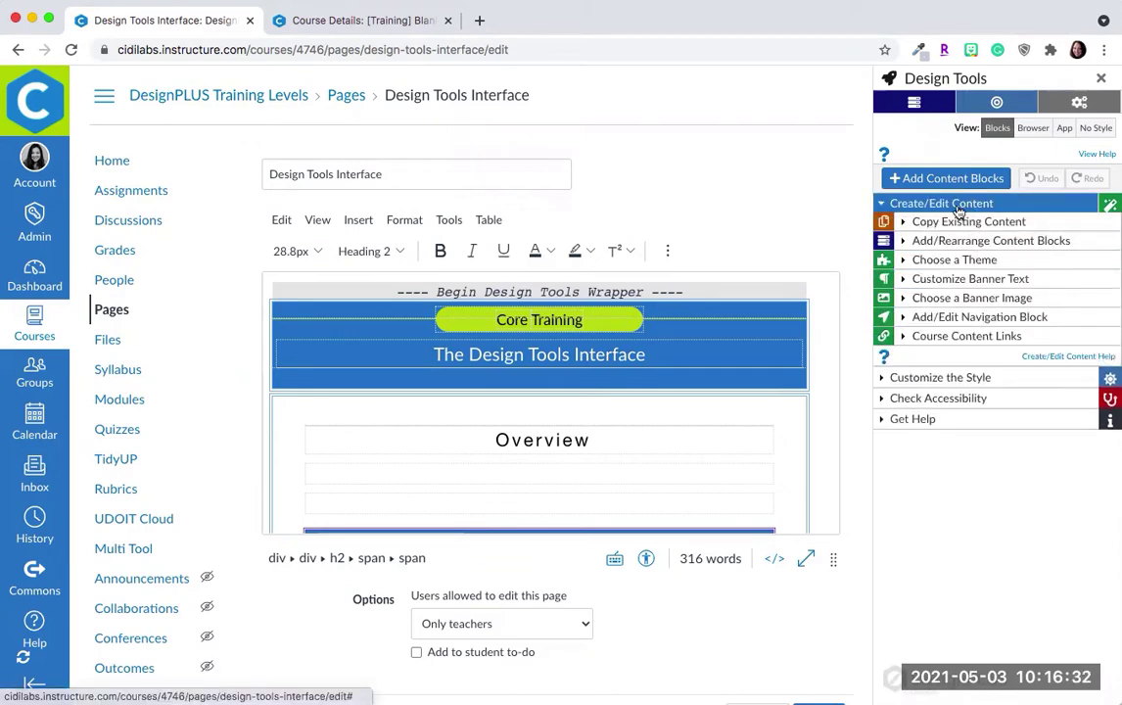
left_click(960, 206)
left_click(956, 225)
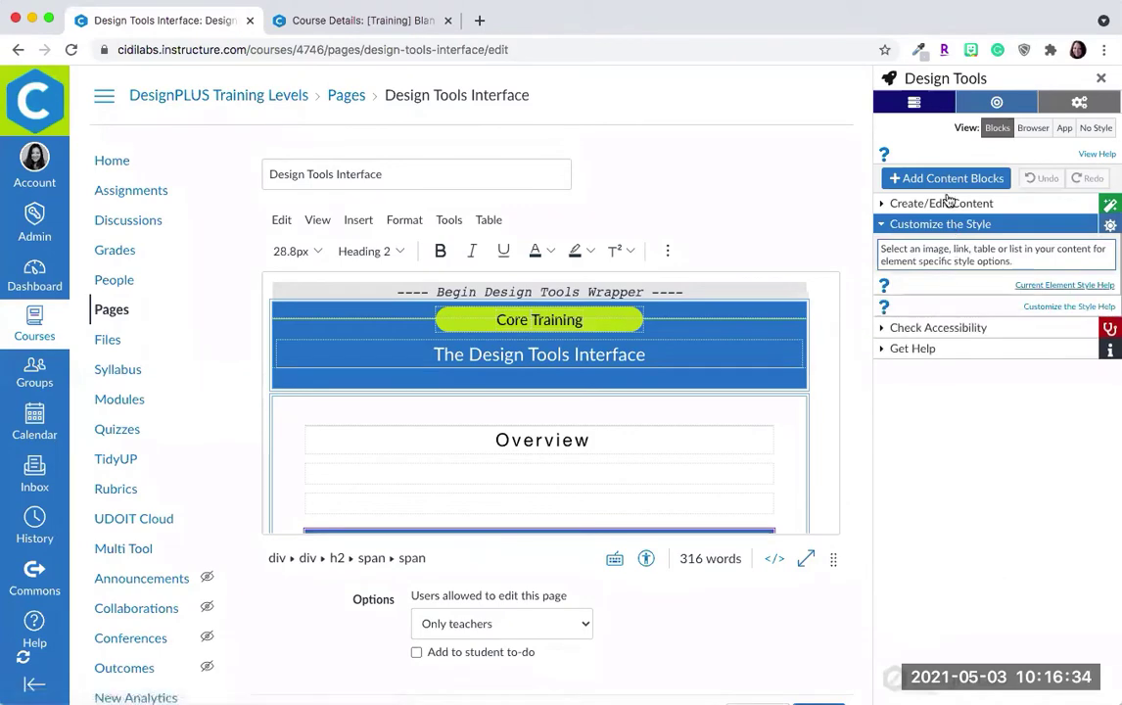
left_click(941, 204)
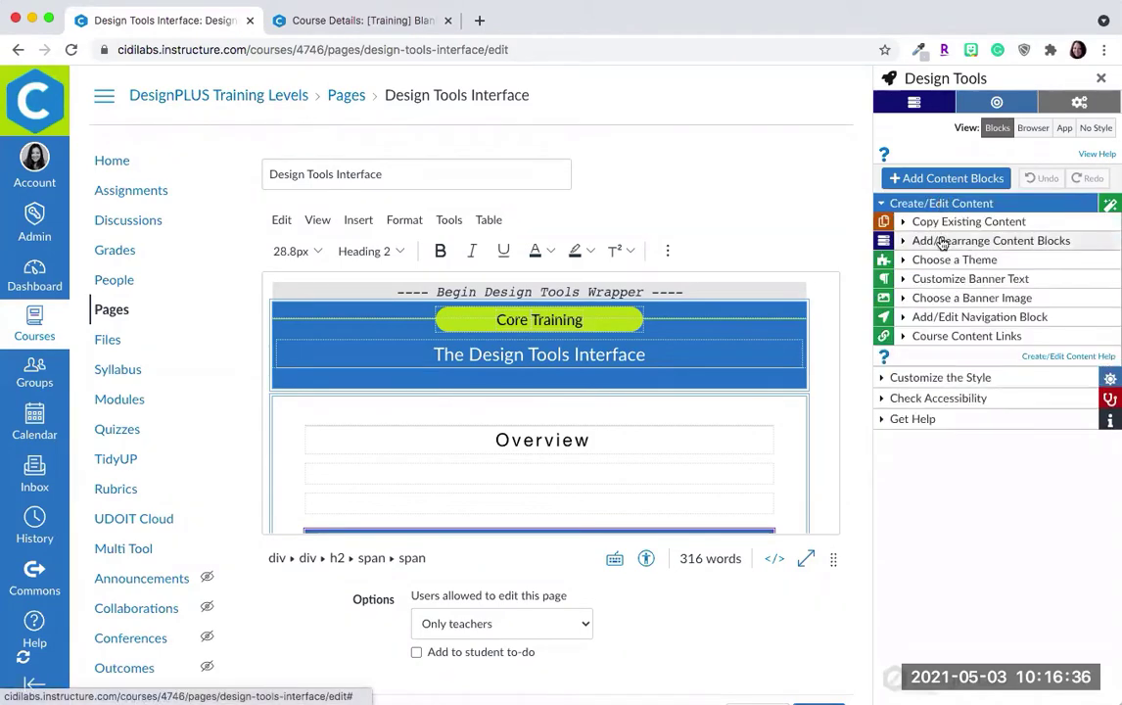
left_click(931, 241)
left_click(932, 241)
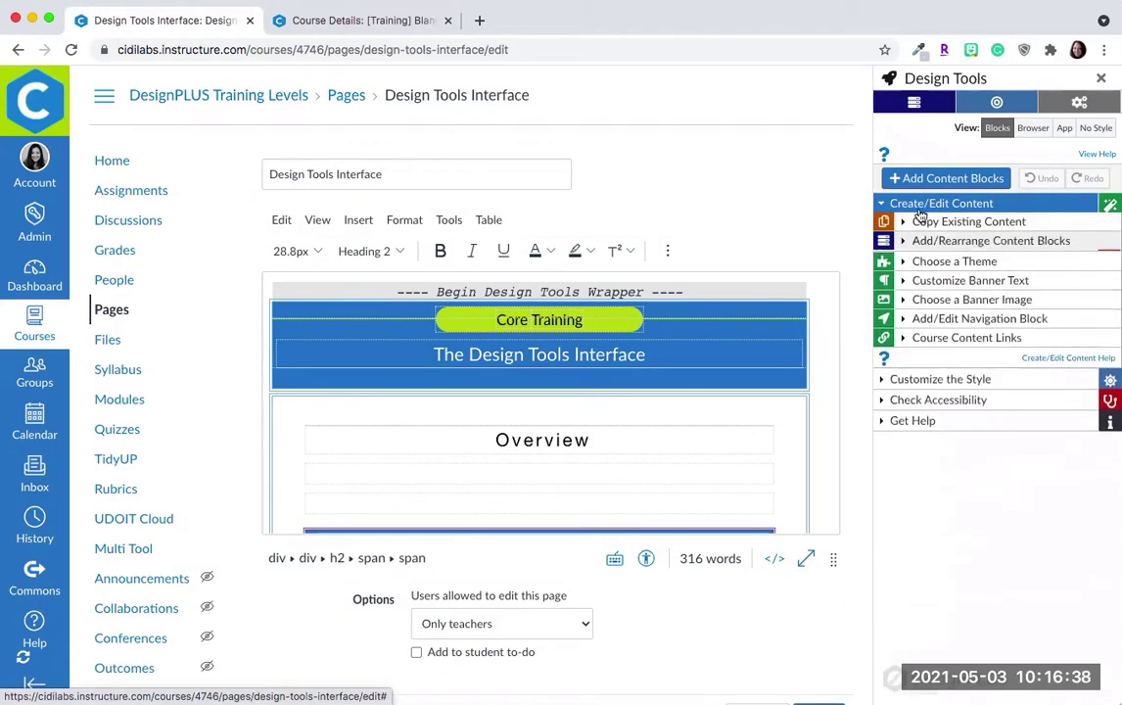
left_click(895, 202)
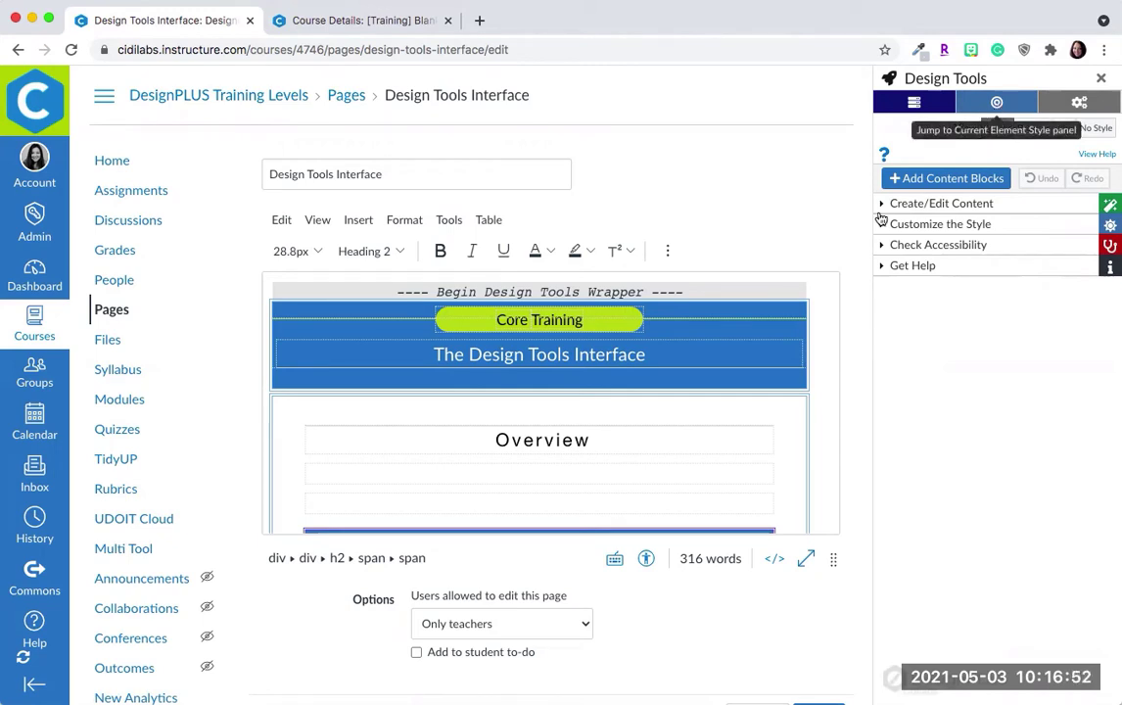
Step: Select the banner heading, open its Customize Banner Text settings to view the fields, and collapse the Create/Edit Content section again
left_click(670, 355)
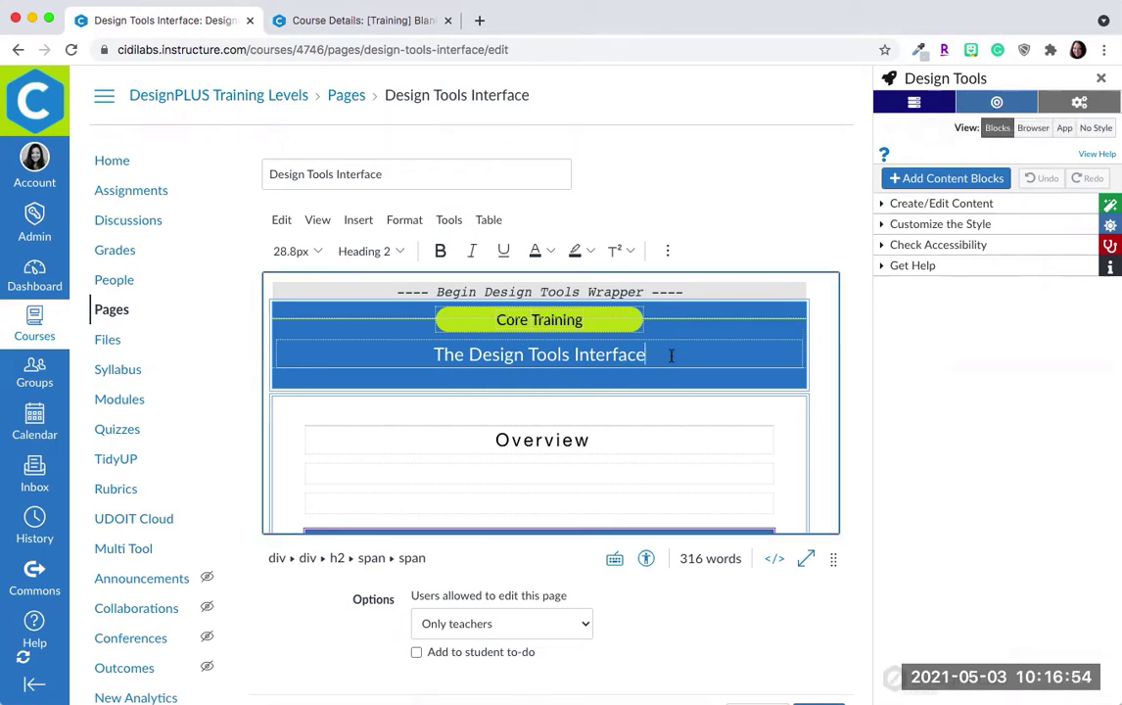
left_click(596, 430)
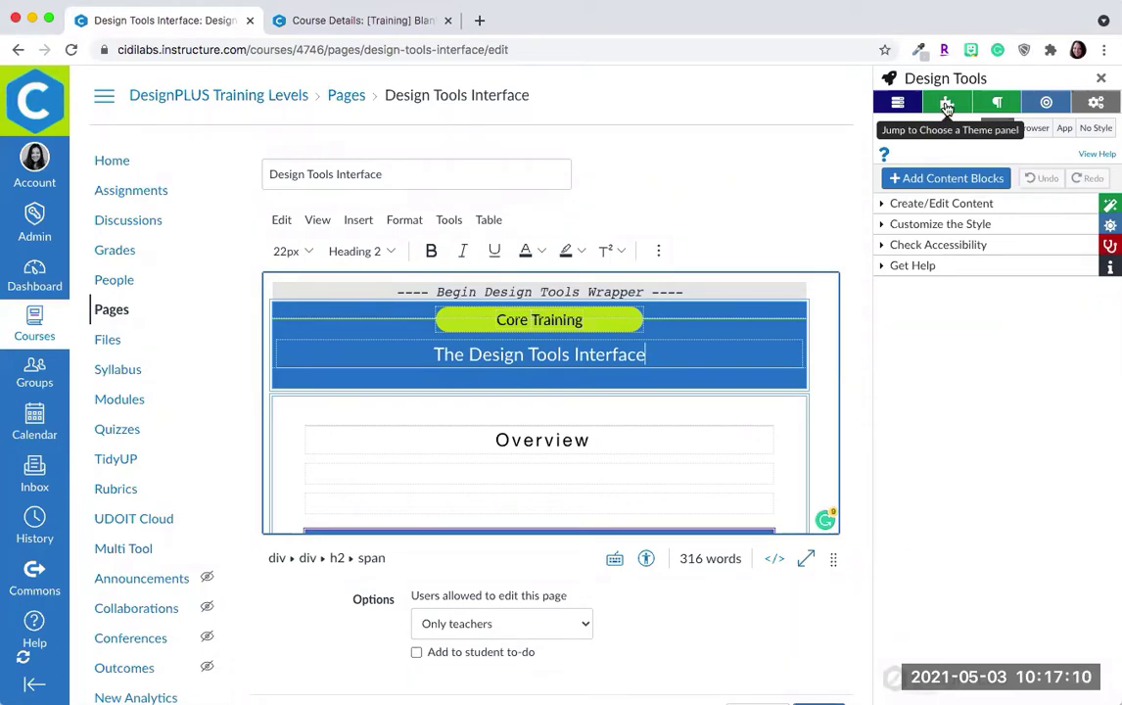
left_click(997, 103)
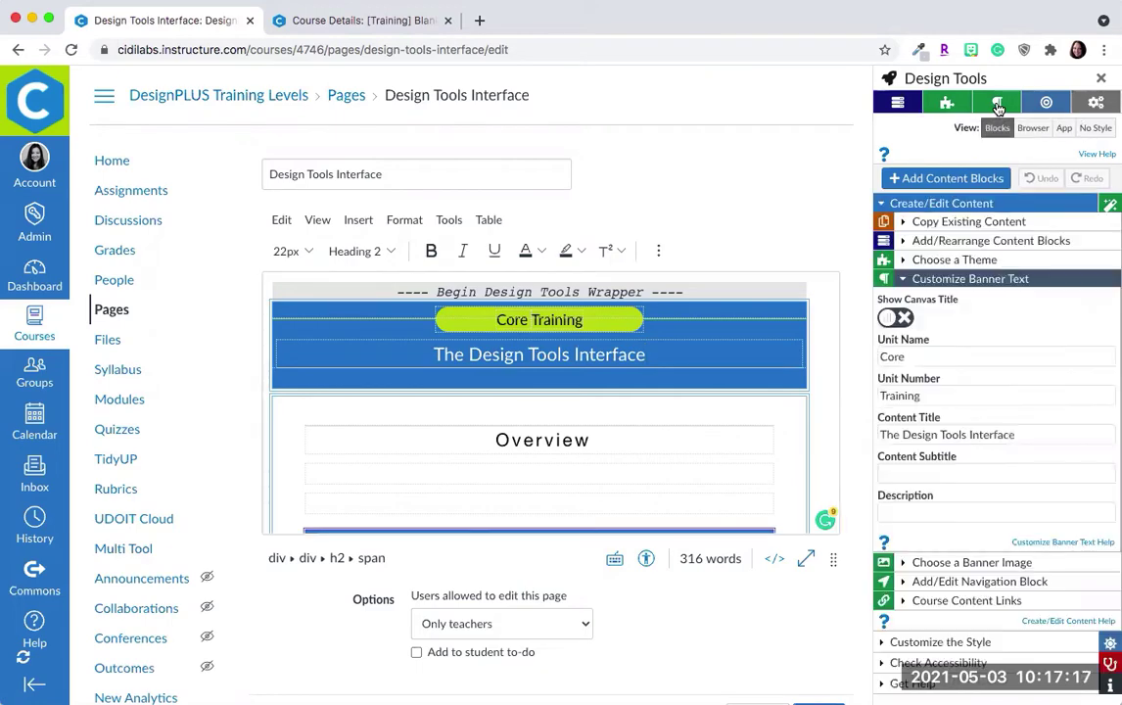
left_click(946, 280)
left_click(972, 206)
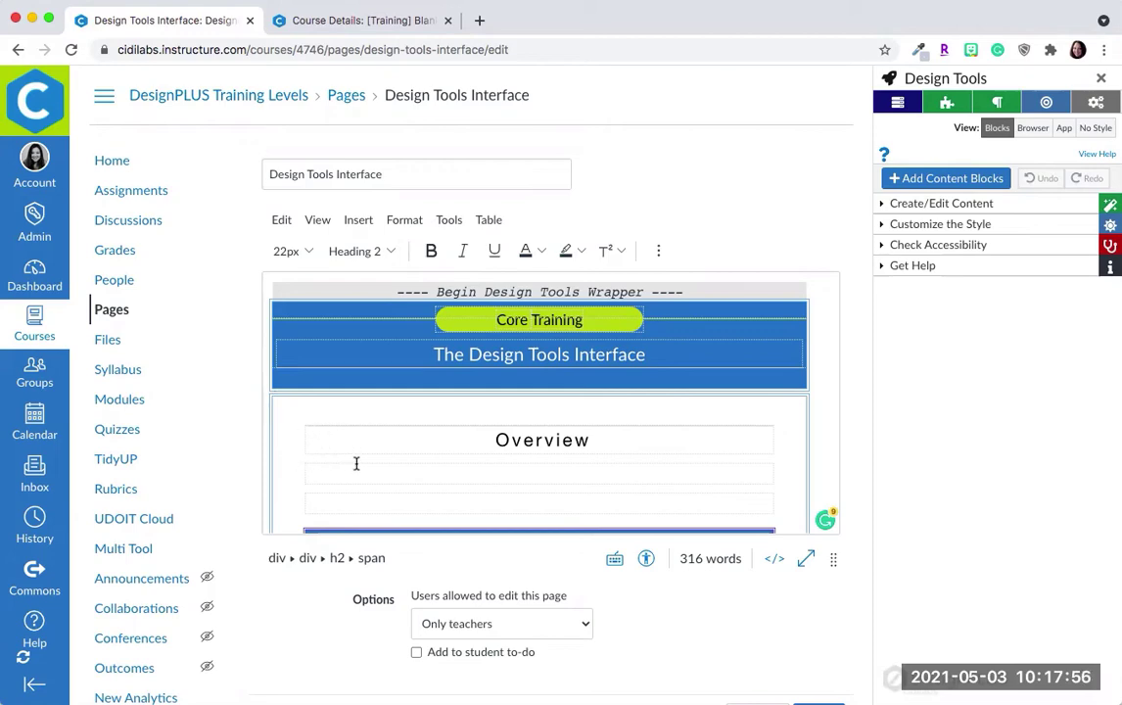
Step: Examine the outlined content blocks and column labels down to the end of the page in Blocks view
scroll(428, 458, "down", 5)
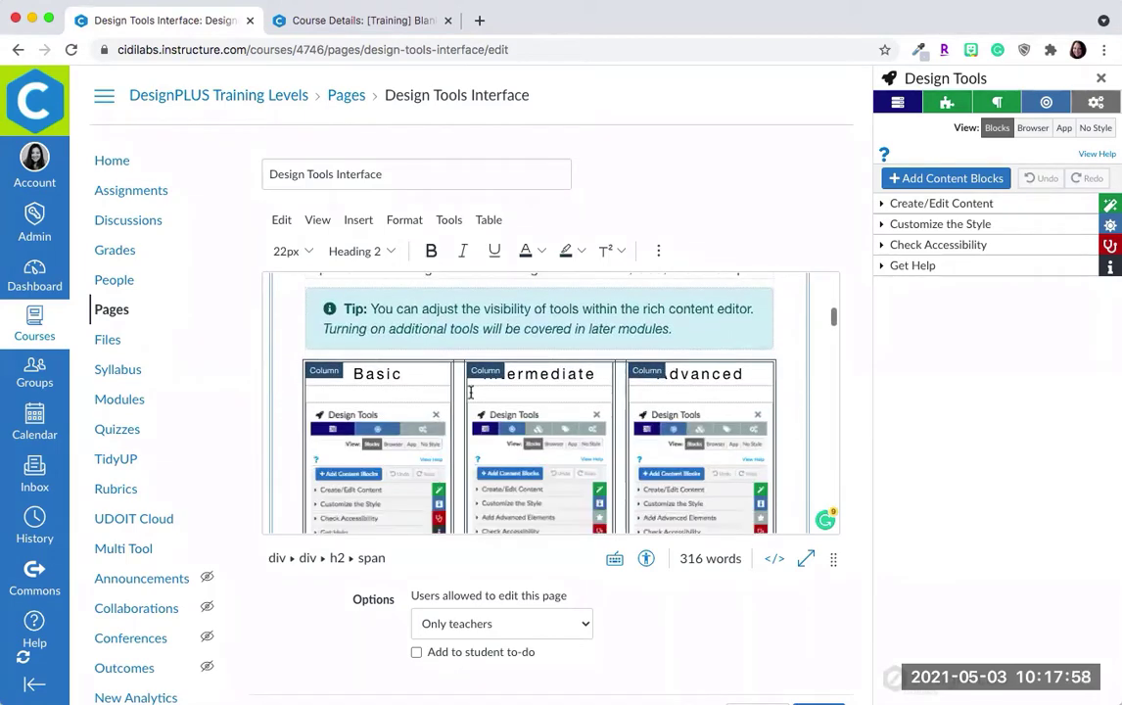
scroll(600, 445, "down", 5)
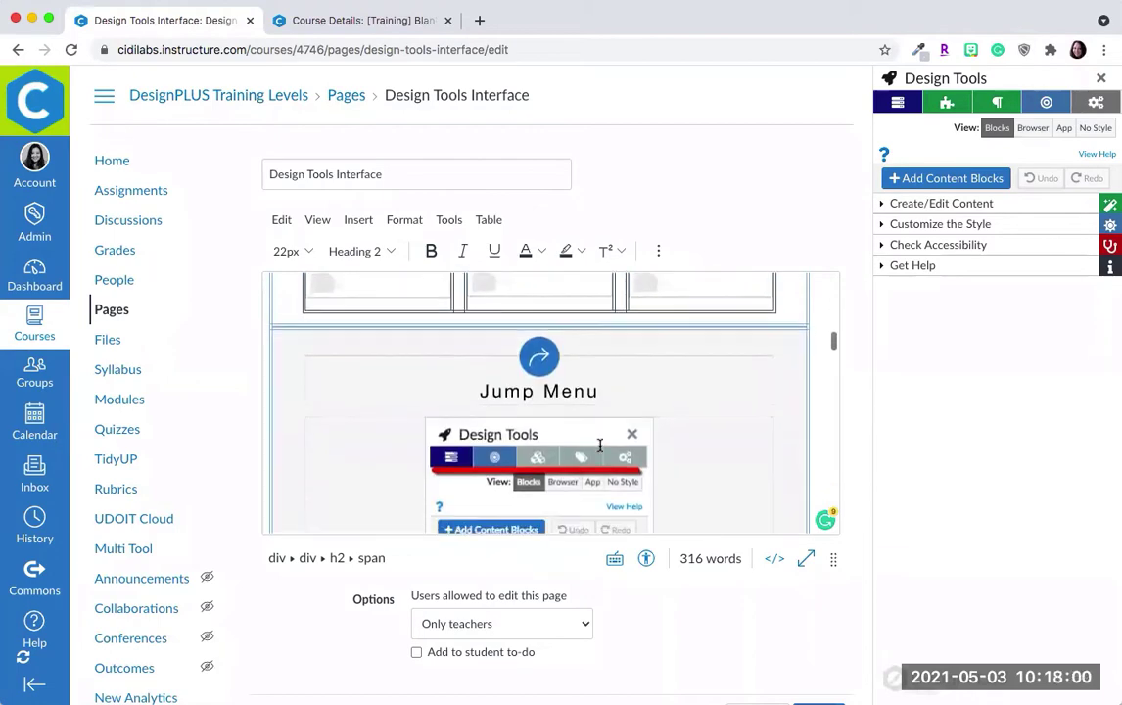
scroll(600, 446, "down", 10)
scroll(600, 445, "down", 5)
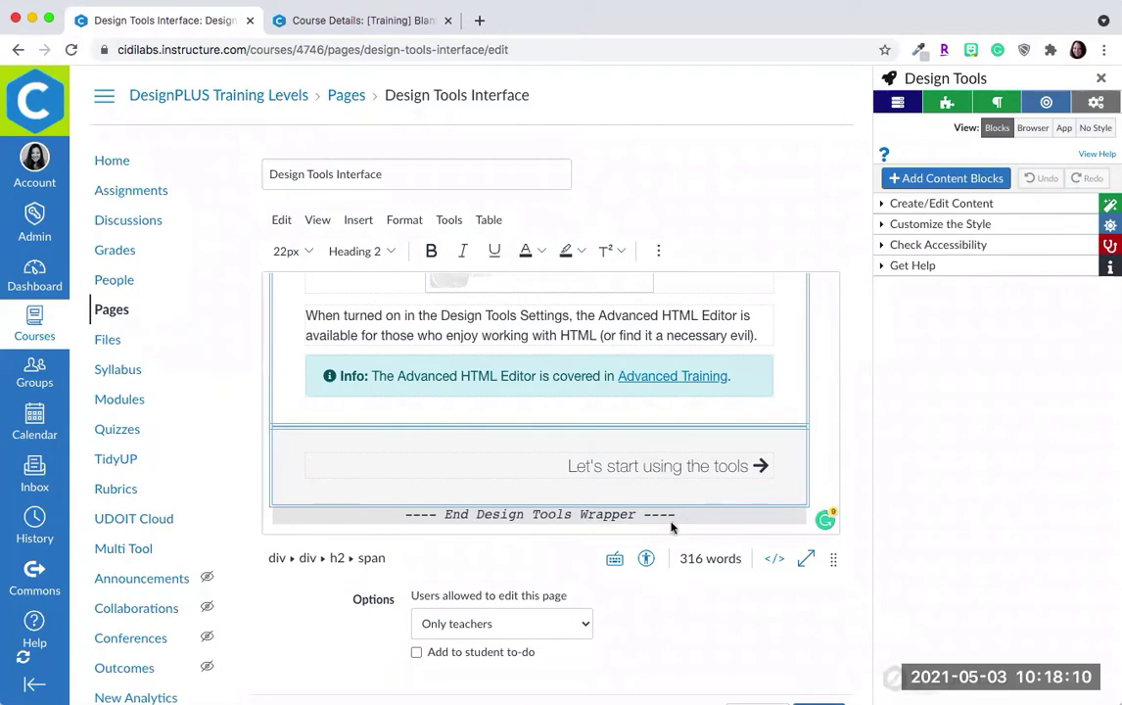
scroll(715, 333, "up", 5)
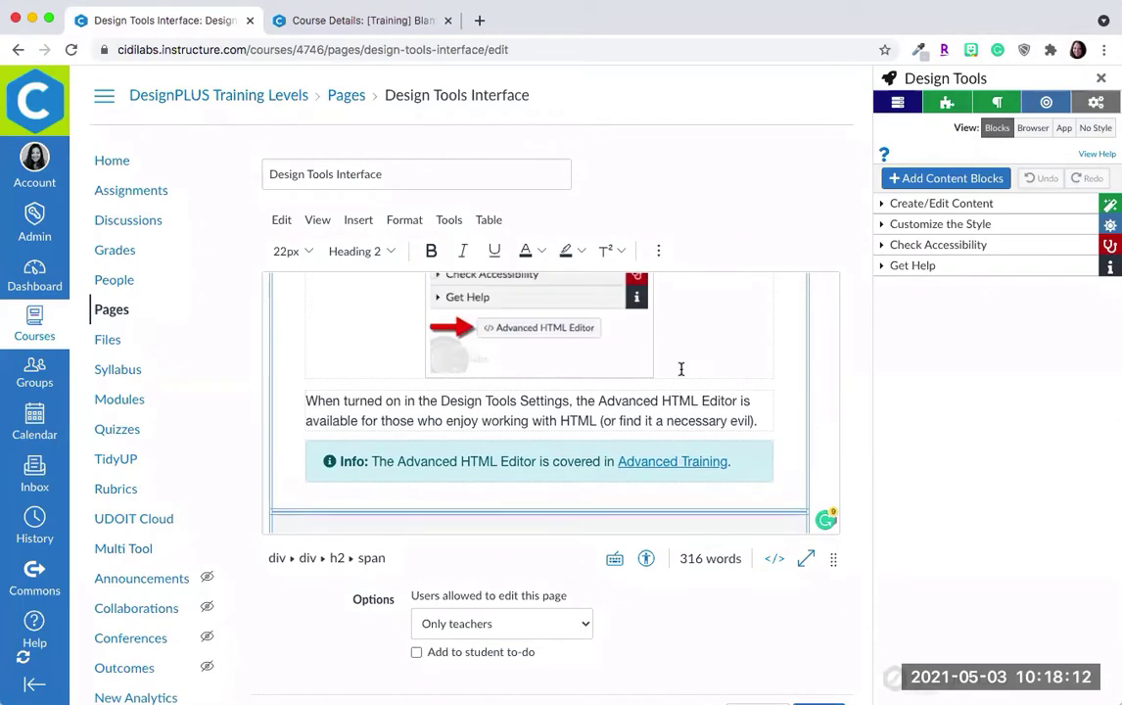
scroll(679, 369, "down", 4)
scroll(680, 369, "up", 2)
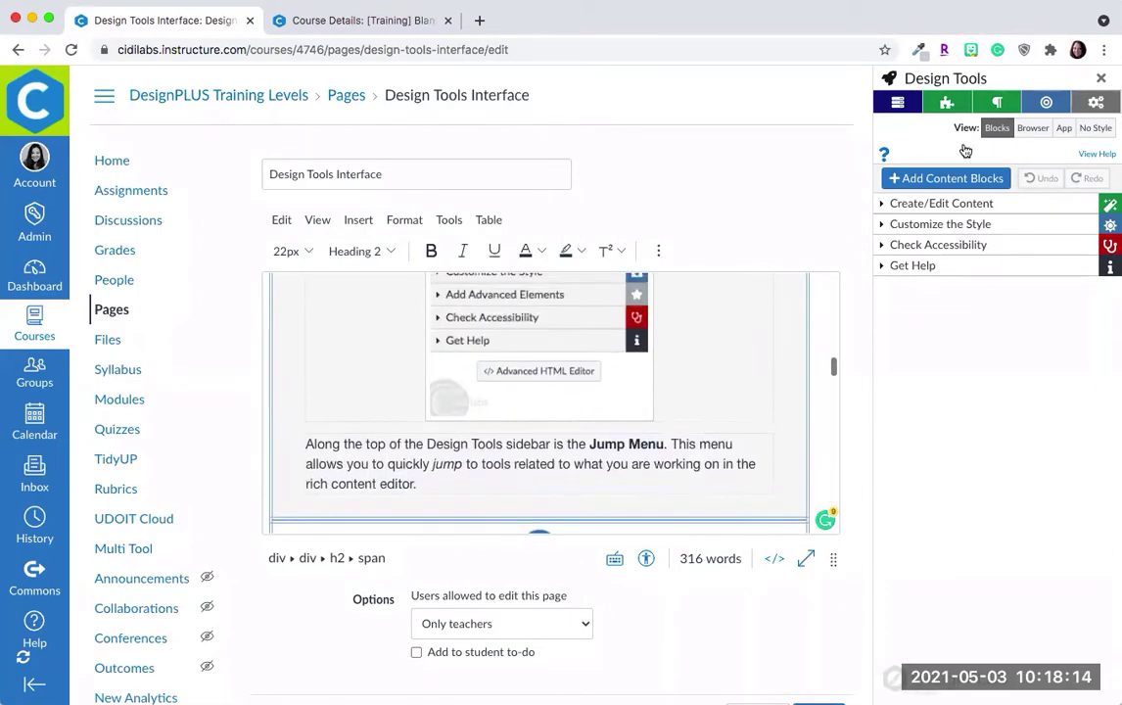
Step: Switch the editor to Browser view, review the page back up to the Overview section and place the cursor beneath its heading
left_click(1035, 129)
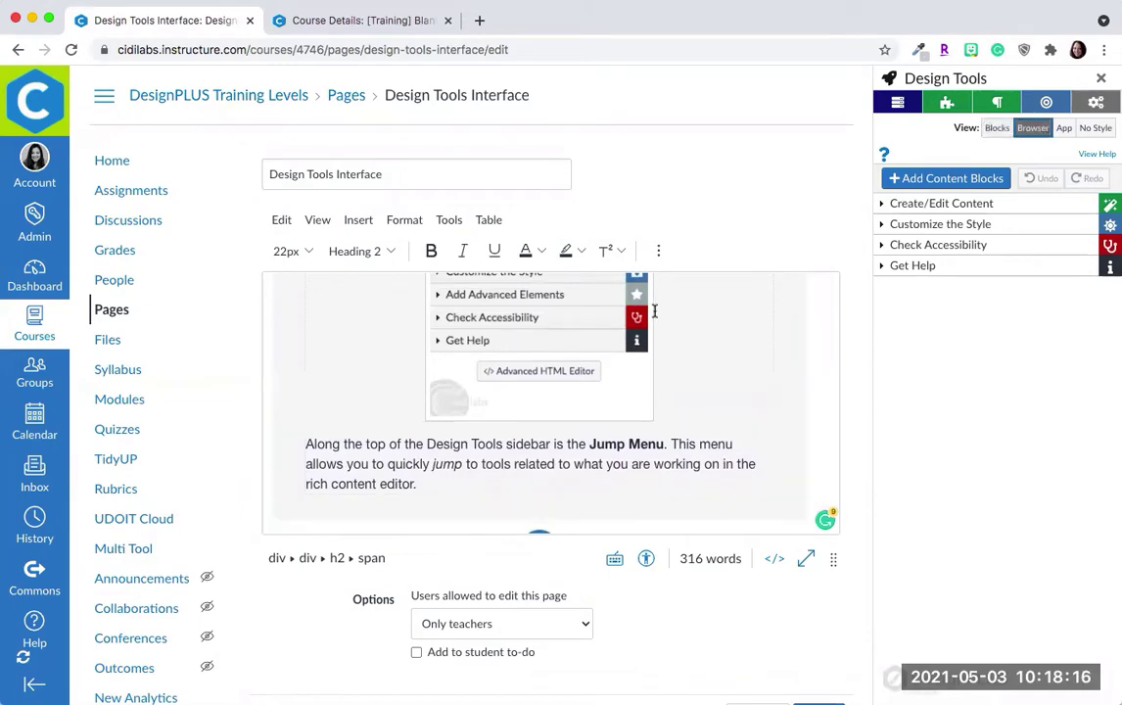
scroll(652, 311, "down", 3)
scroll(653, 314, "up", 8)
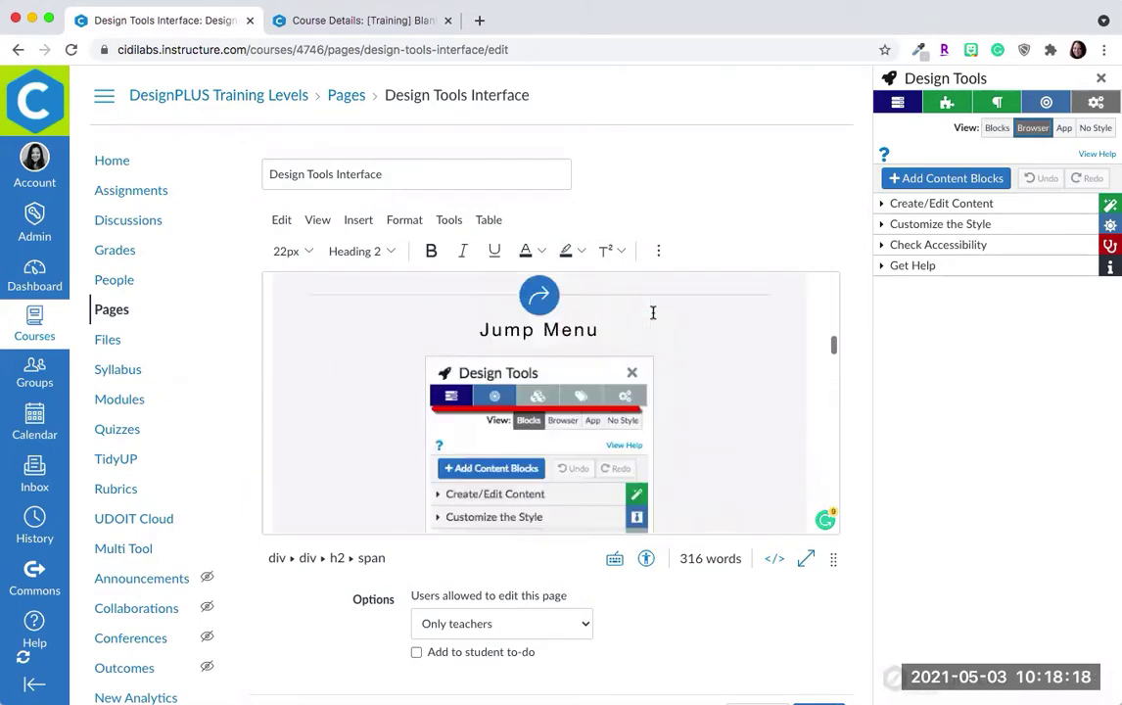
scroll(653, 312, "up", 10)
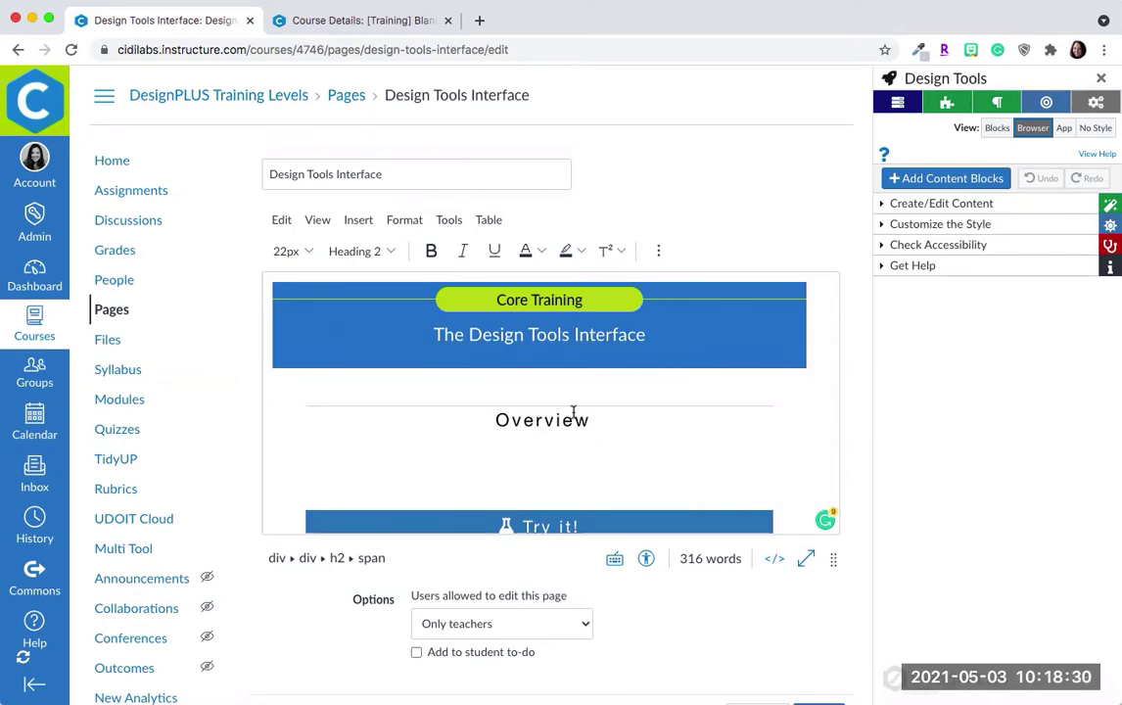
scroll(563, 499, "down", 2)
left_click(517, 355)
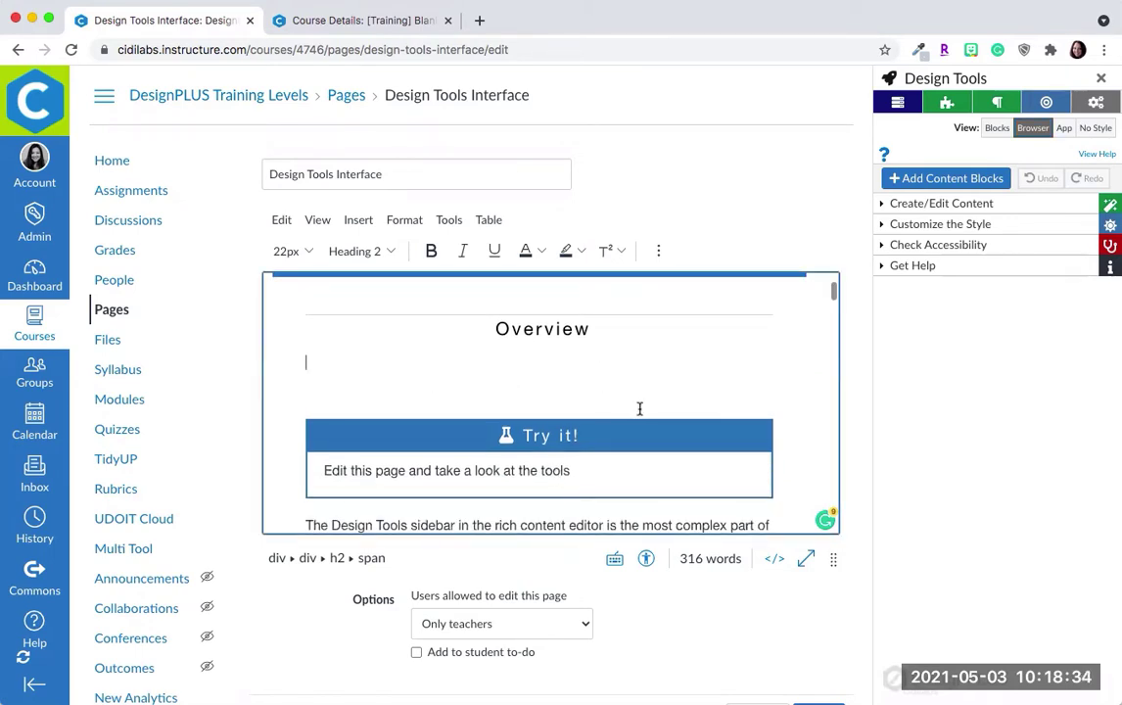
Step: Return the editor to Blocks view and inspect the two empty paragraphs under the Overview heading
left_click(997, 128)
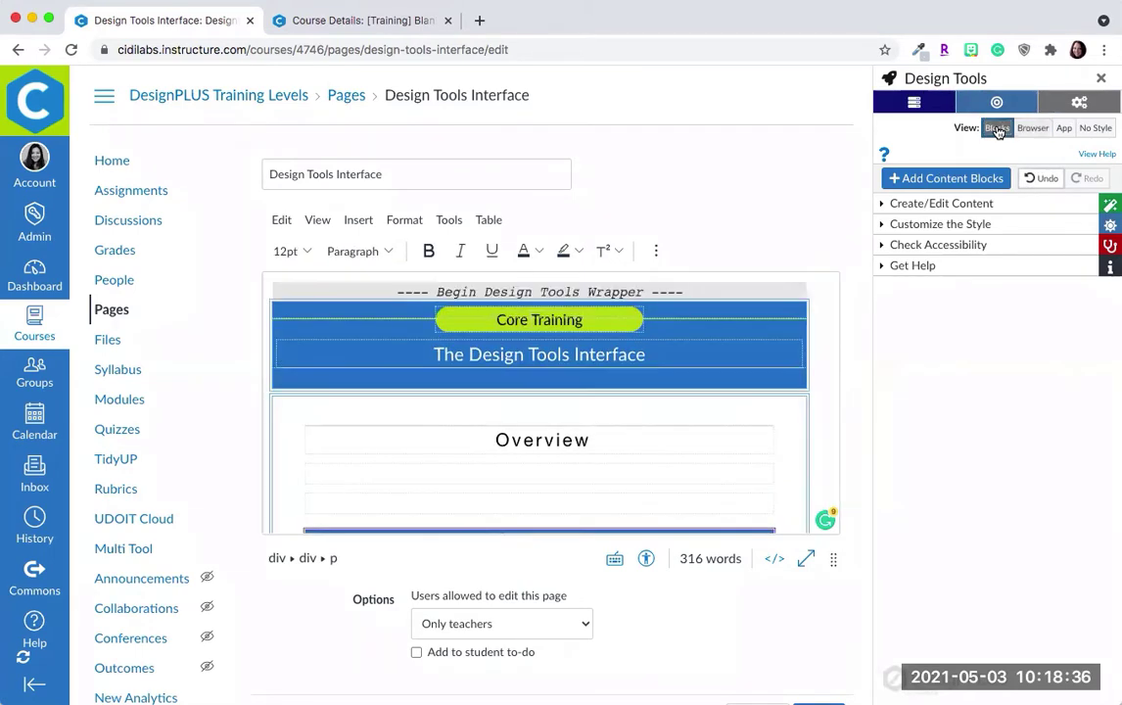
scroll(652, 388, "down", 1)
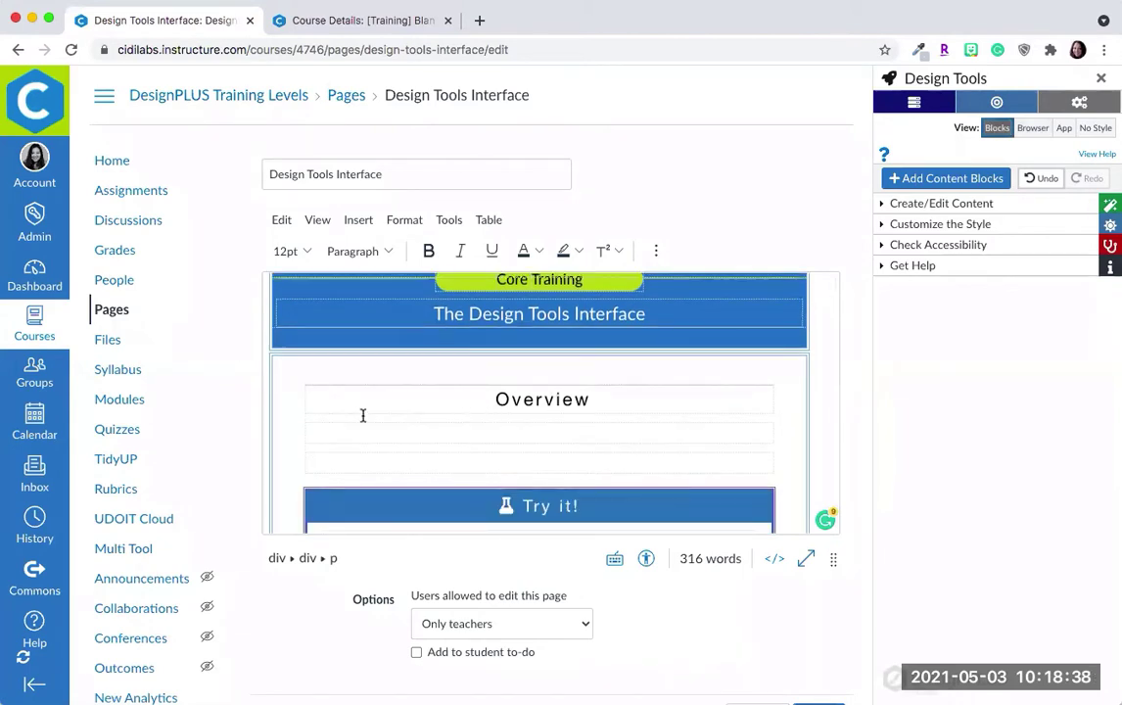
left_click(538, 462)
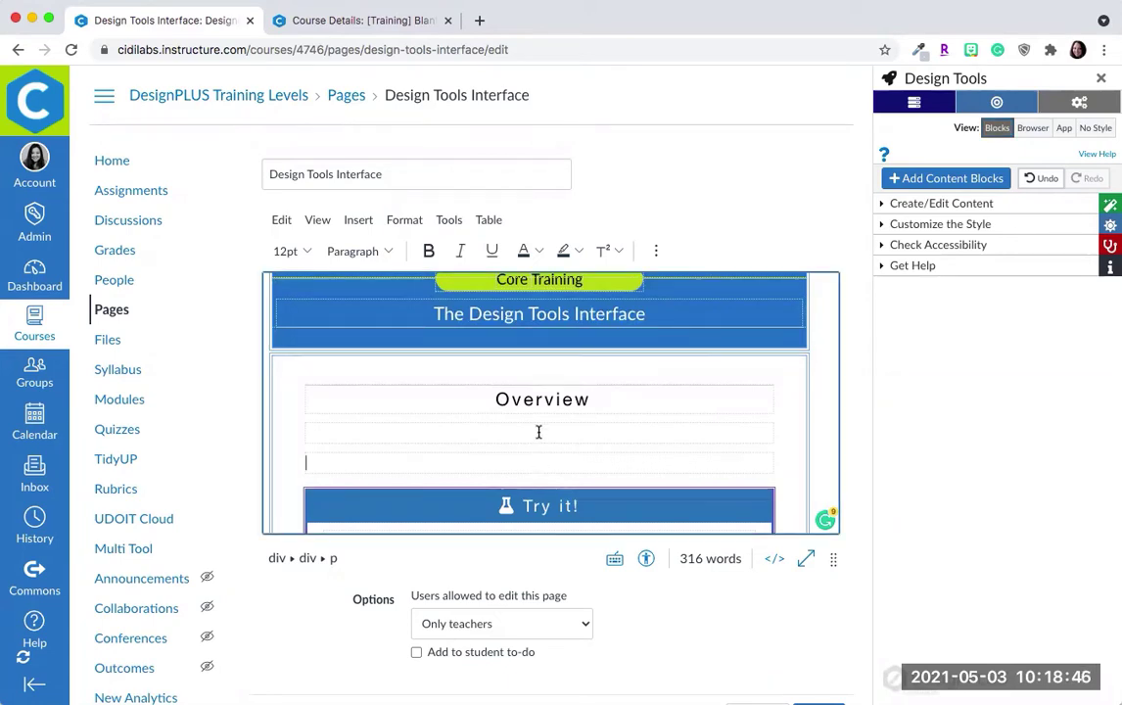
left_click(538, 432)
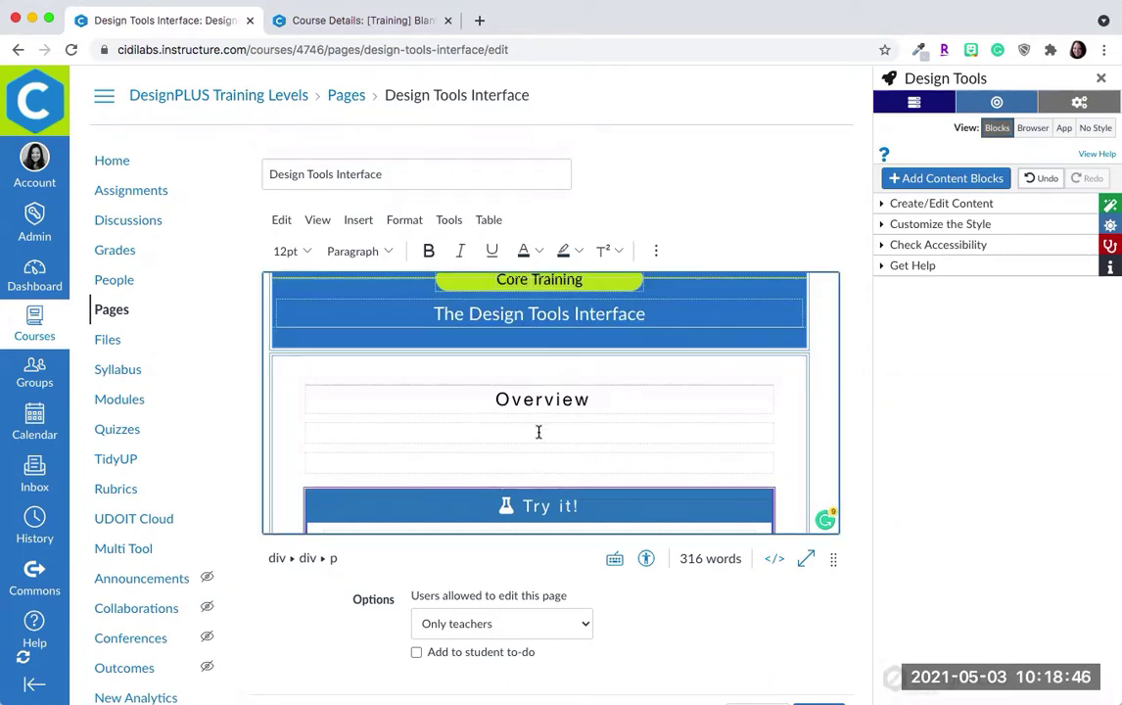
Step: Show the page in Browser view again and look through it from the banner to the Jump Menu and View Controls sections
left_click(1033, 129)
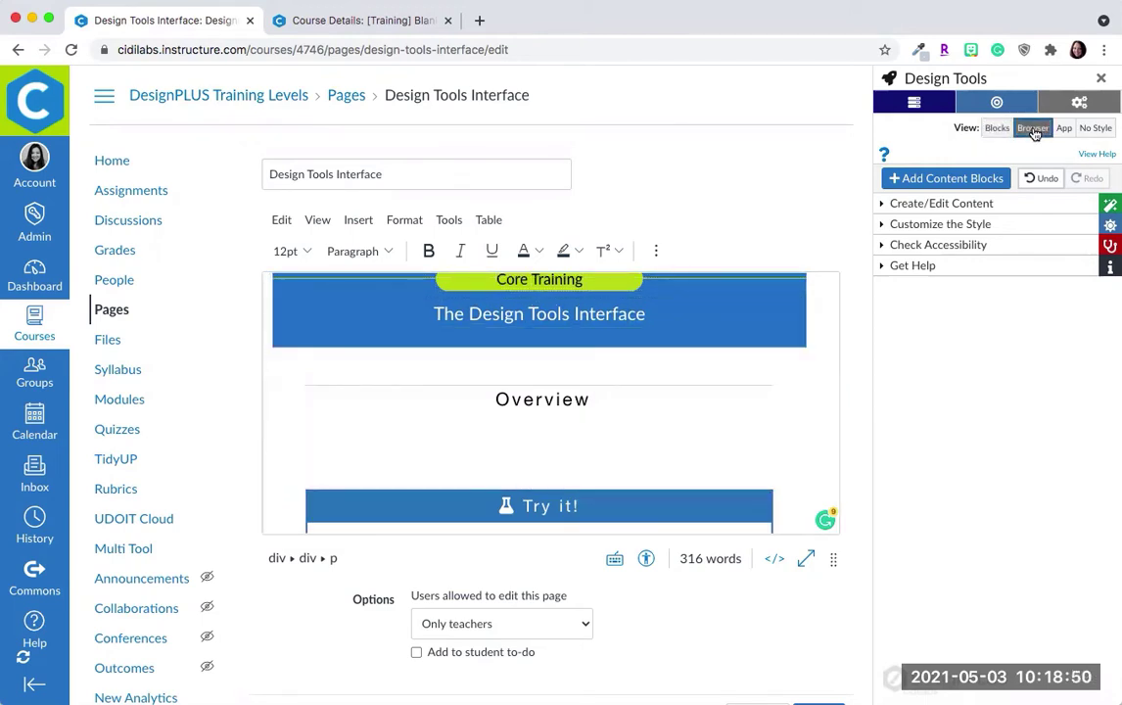
scroll(663, 420, "up", 1)
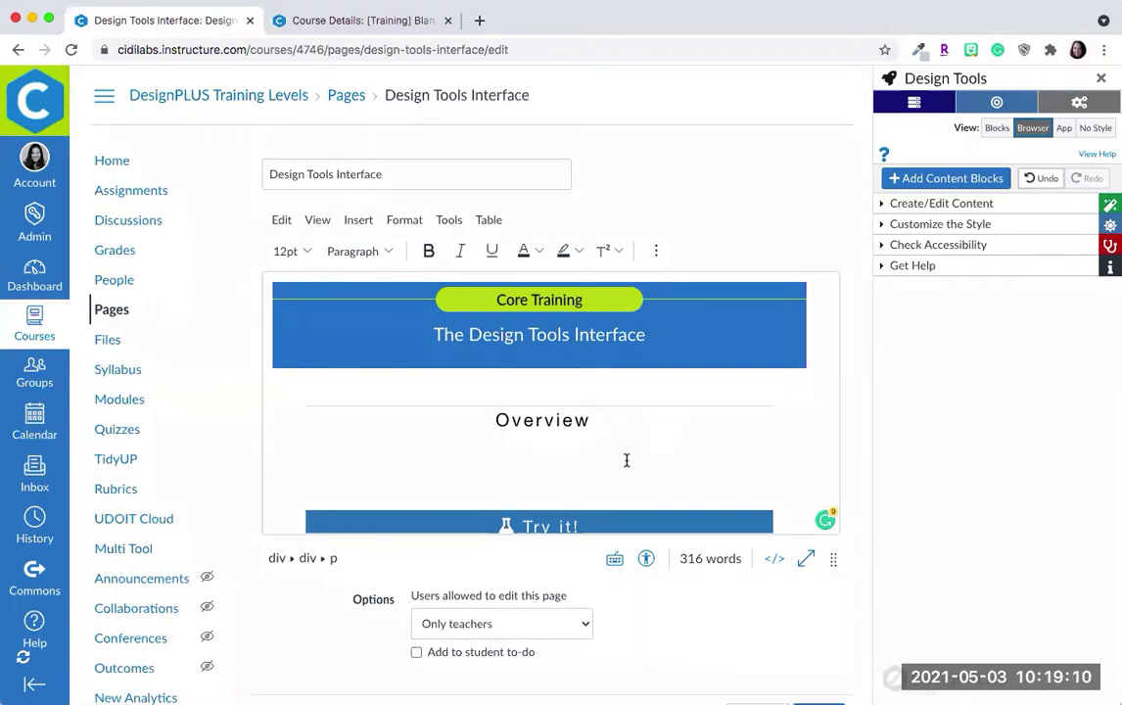
scroll(626, 458, "down", 10)
scroll(626, 460, "down", 4)
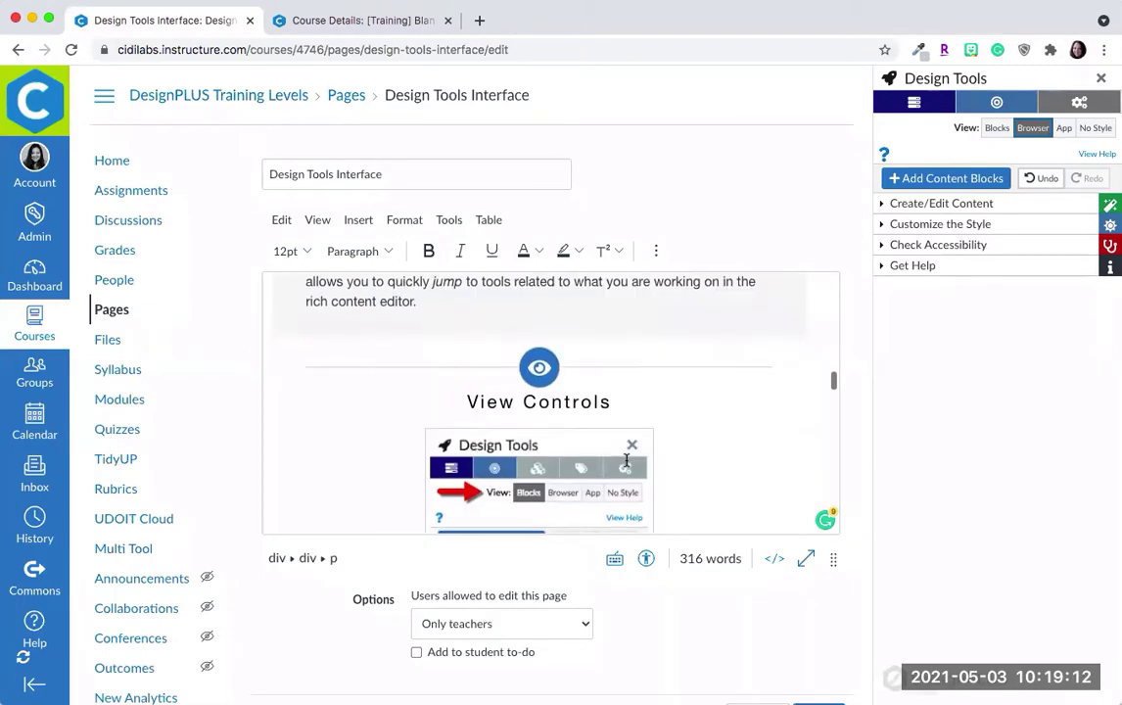
scroll(627, 460, "up", 1)
scroll(626, 460, "up", 12)
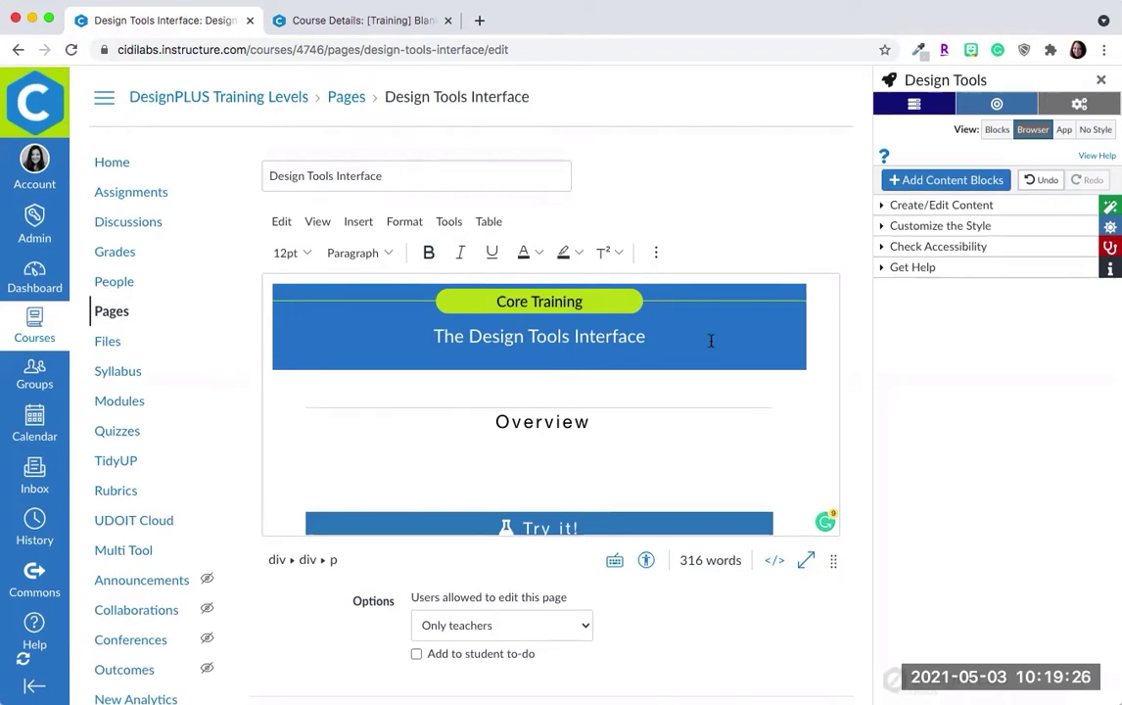
scroll(708, 337, "down", 3)
scroll(717, 391, "down", 10)
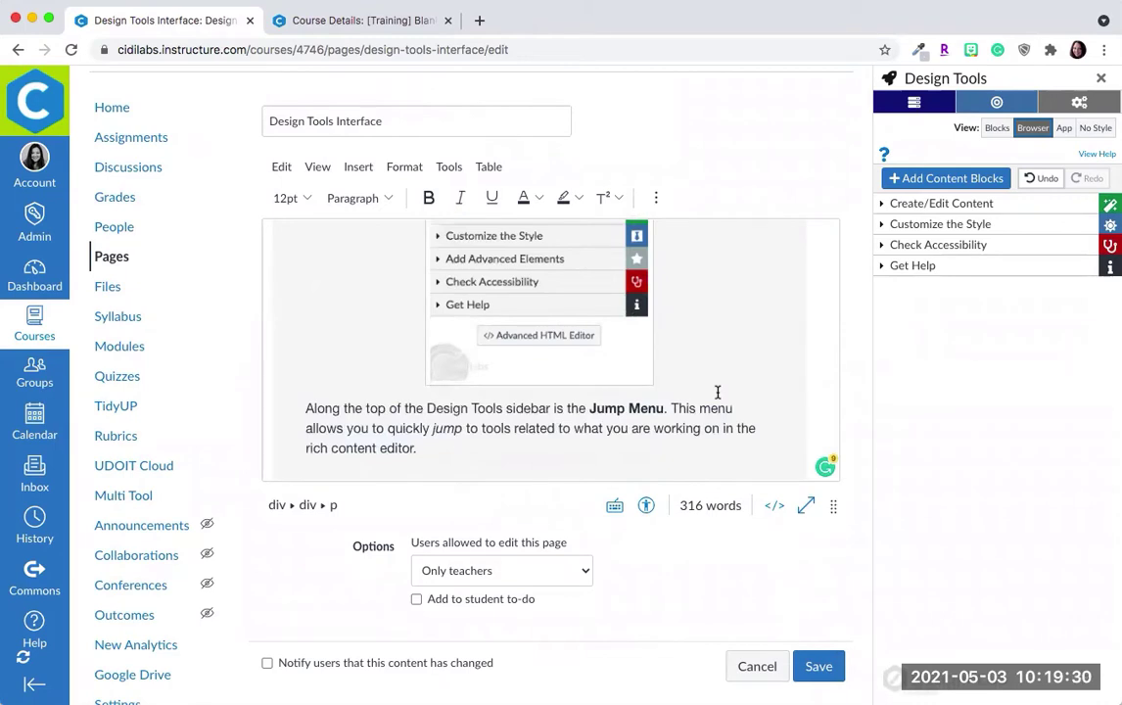
scroll(718, 389, "up", 1)
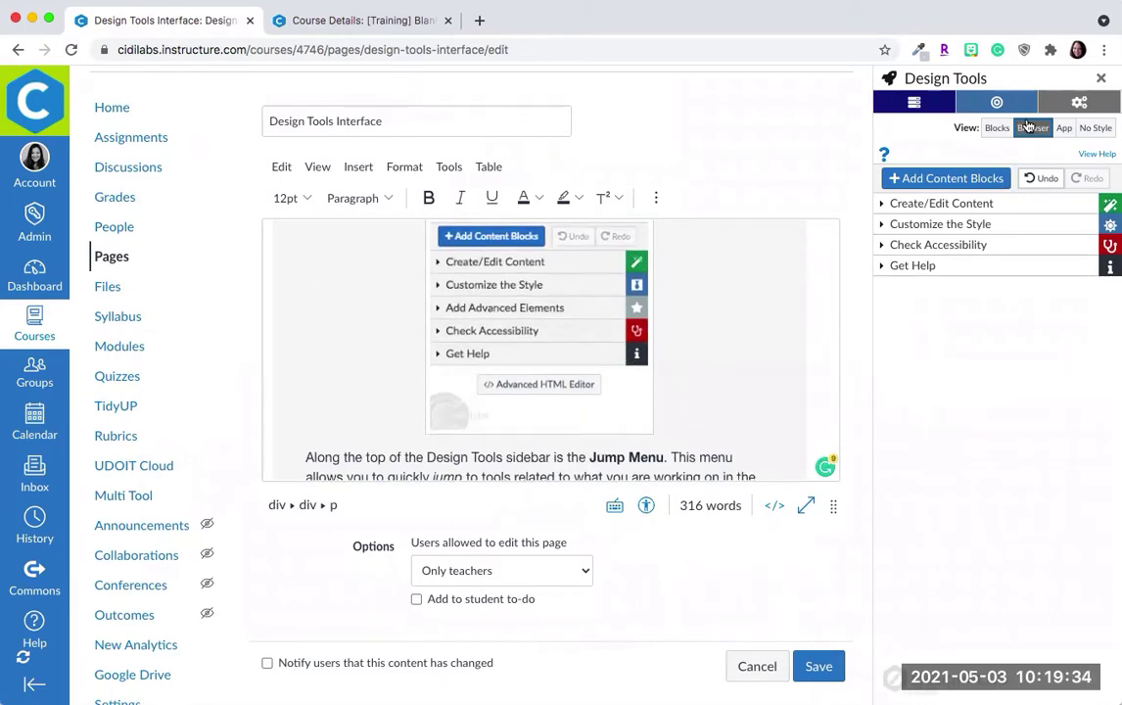
Step: Preview the page in App view and look through it from the banner to the Advanced HTML Editor section
left_click(1064, 131)
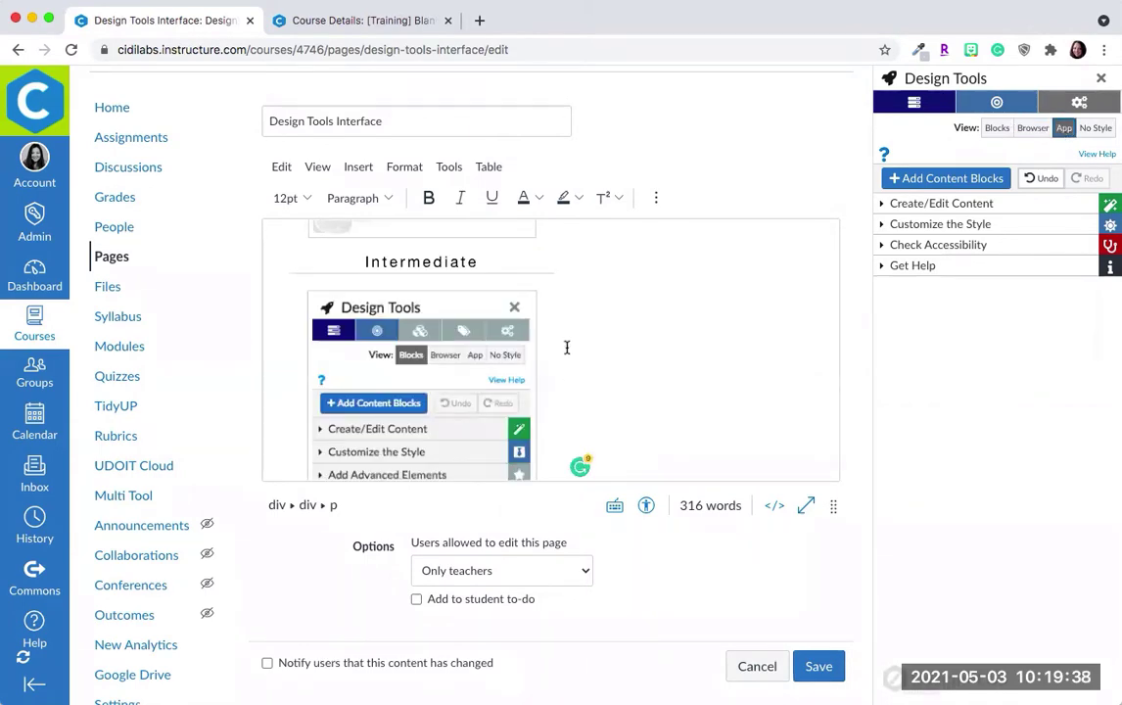
scroll(567, 347, "up", 4)
scroll(567, 348, "up", 5)
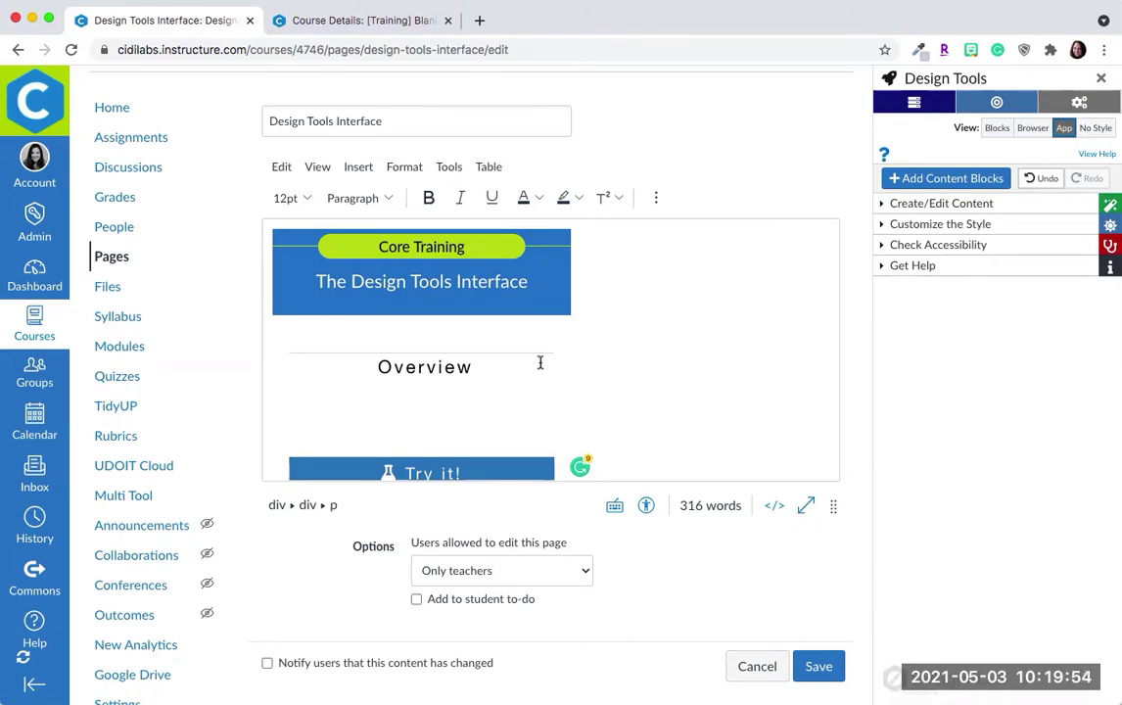
scroll(539, 362, "down", 10)
scroll(539, 363, "down", 10)
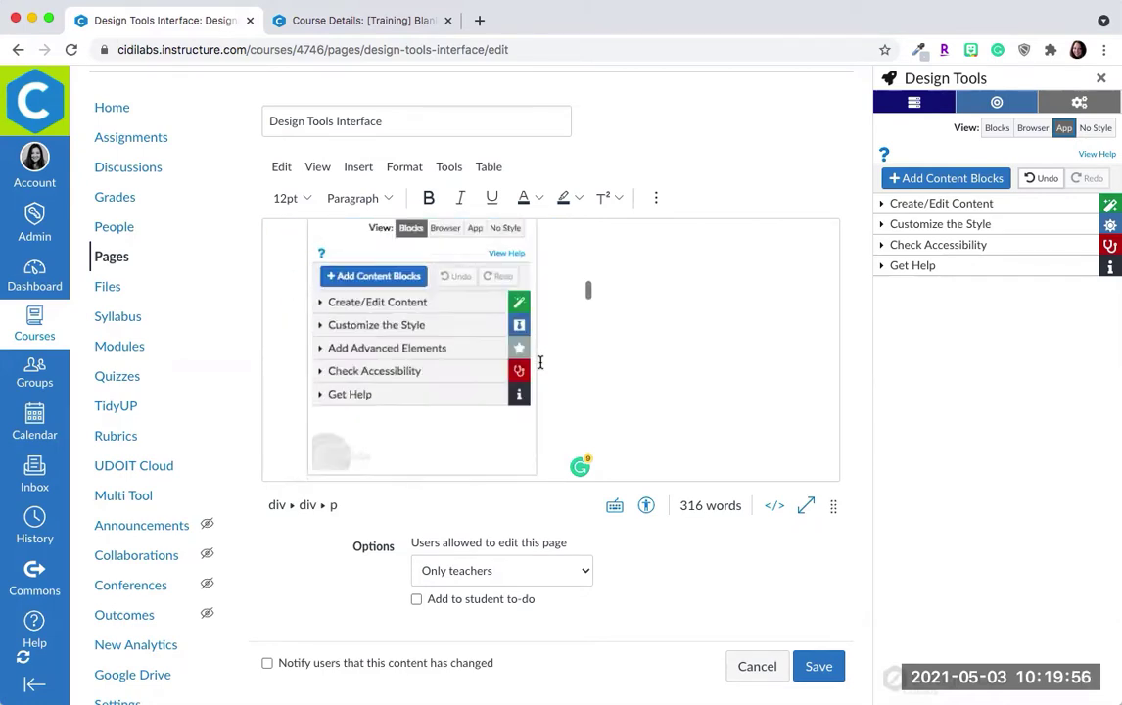
scroll(539, 362, "down", 5)
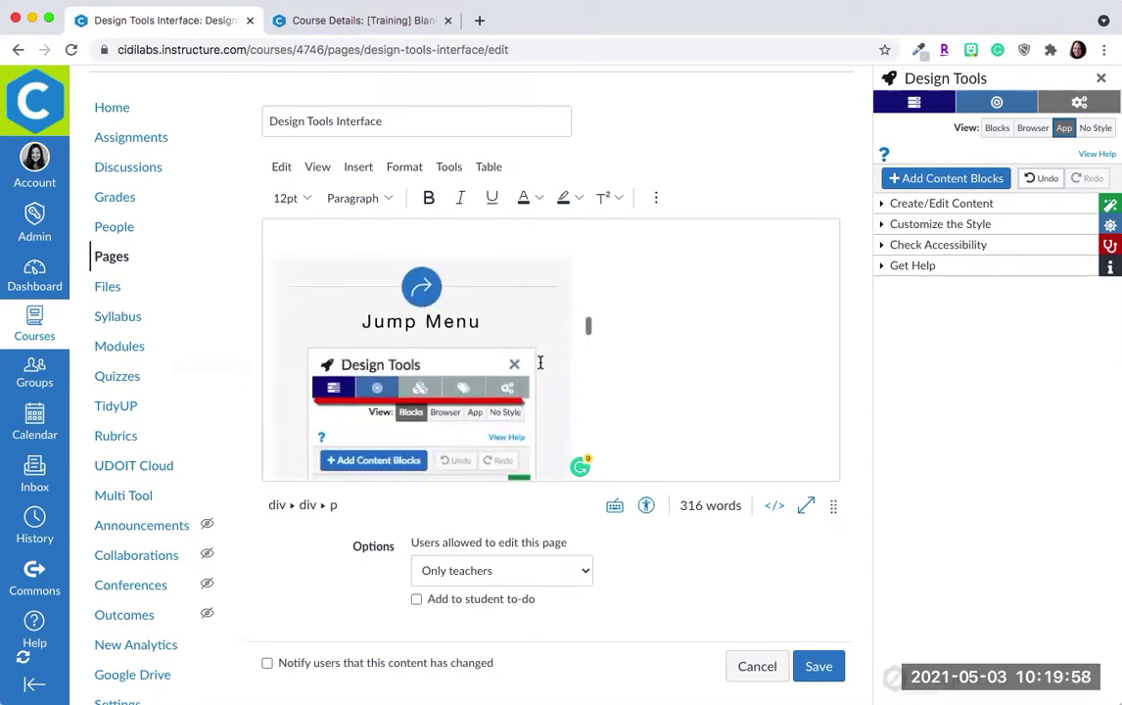
scroll(540, 362, "down", 8)
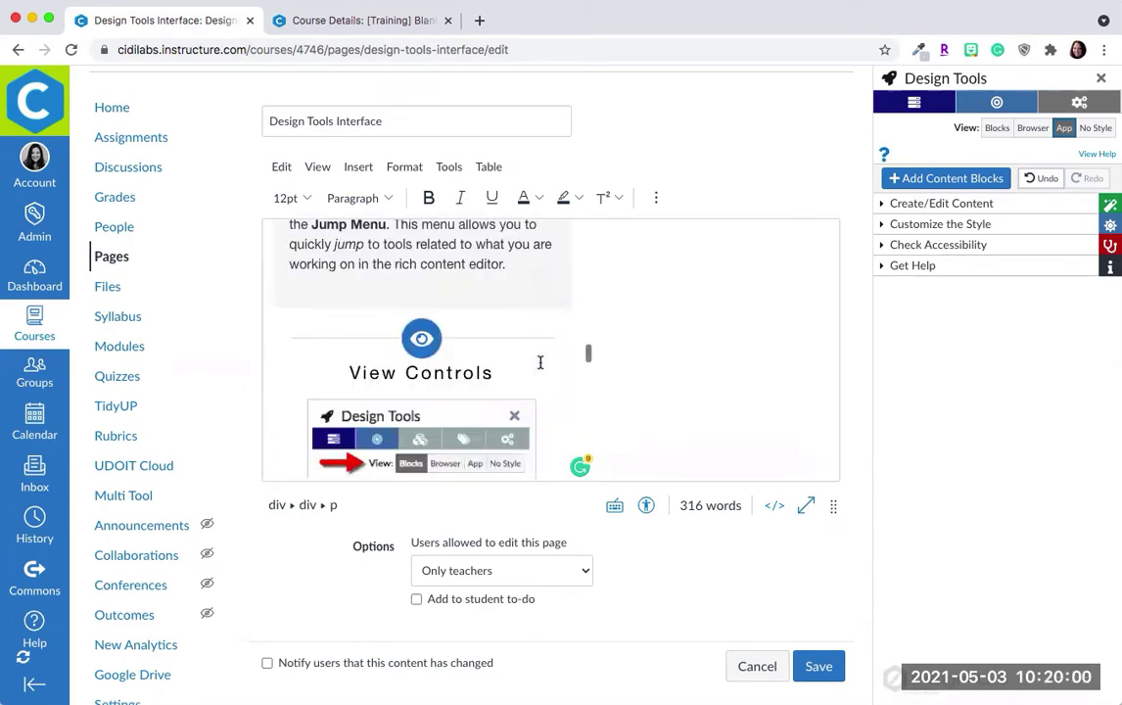
scroll(539, 362, "down", 7)
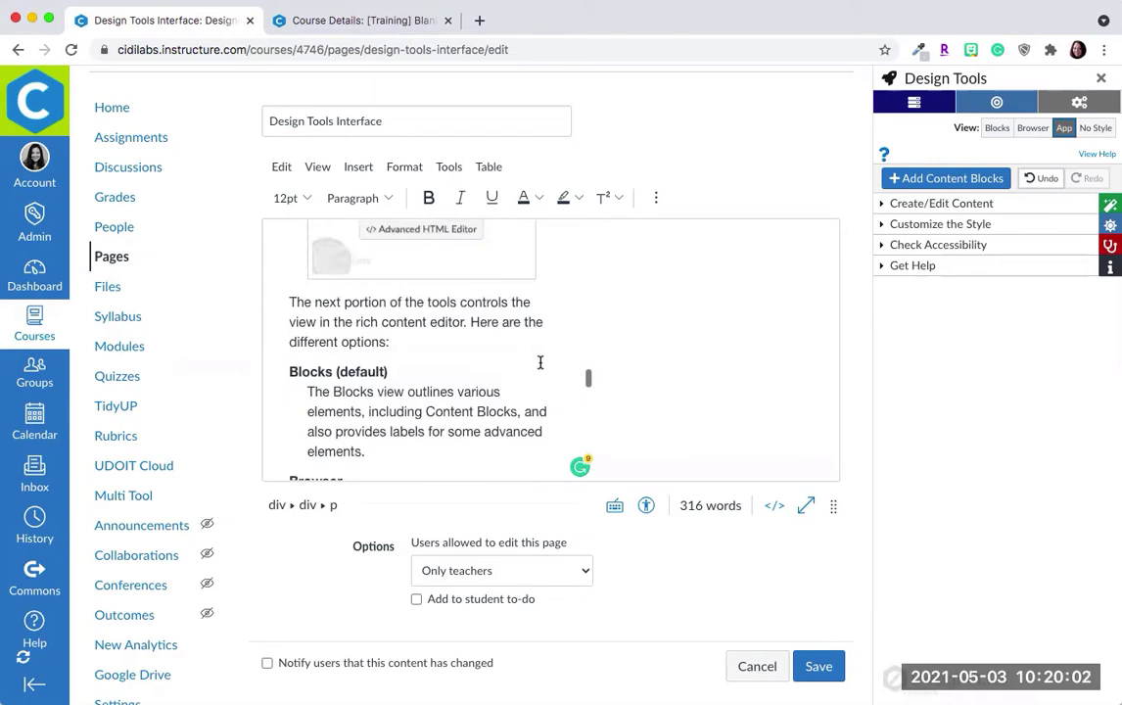
scroll(540, 362, "down", 3)
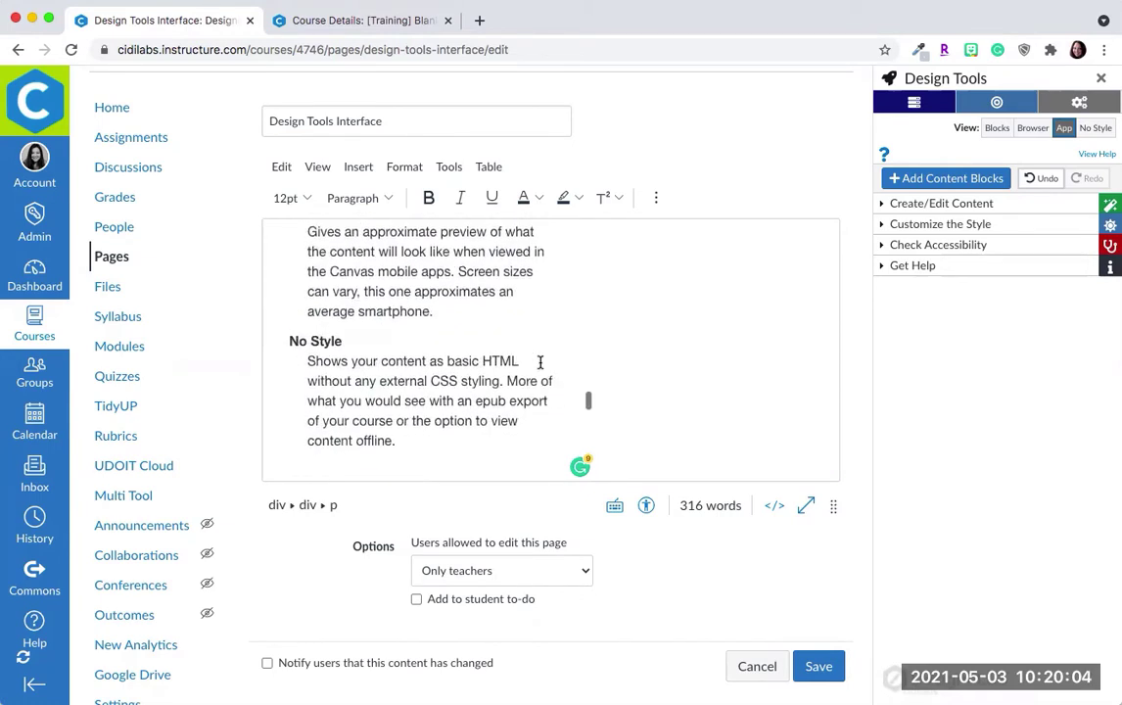
scroll(539, 363, "down", 10)
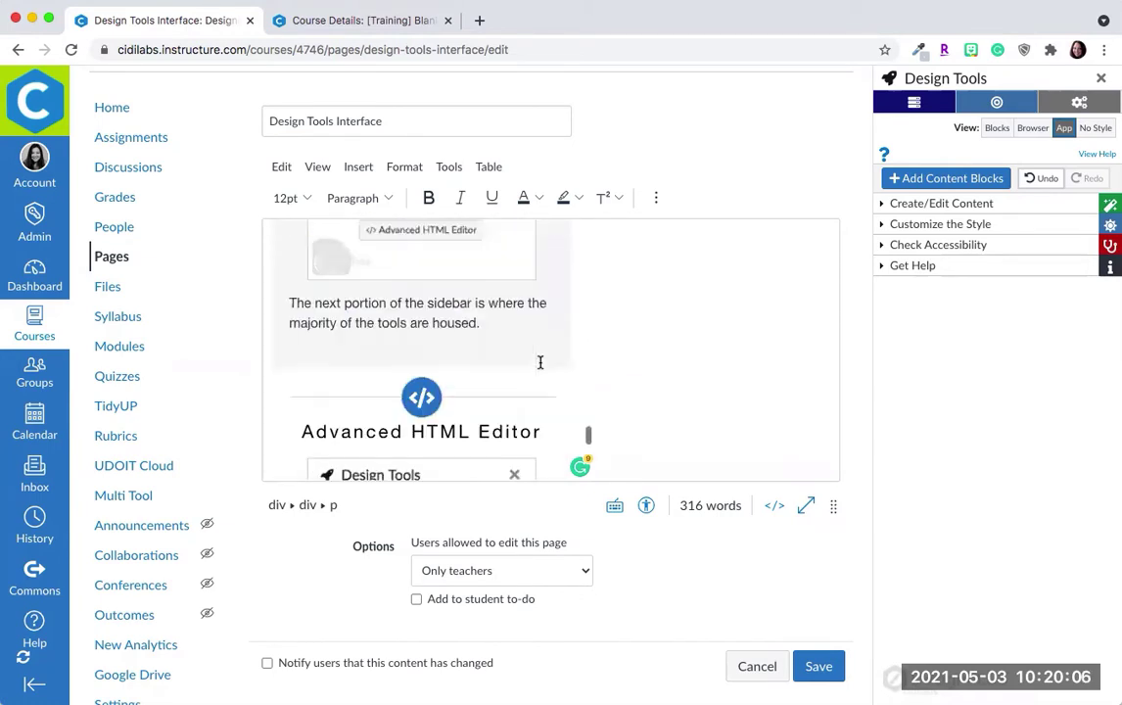
Step: Switch the editor to No Style view and look through the unstyled content from the end back to the top heading
left_click(1095, 128)
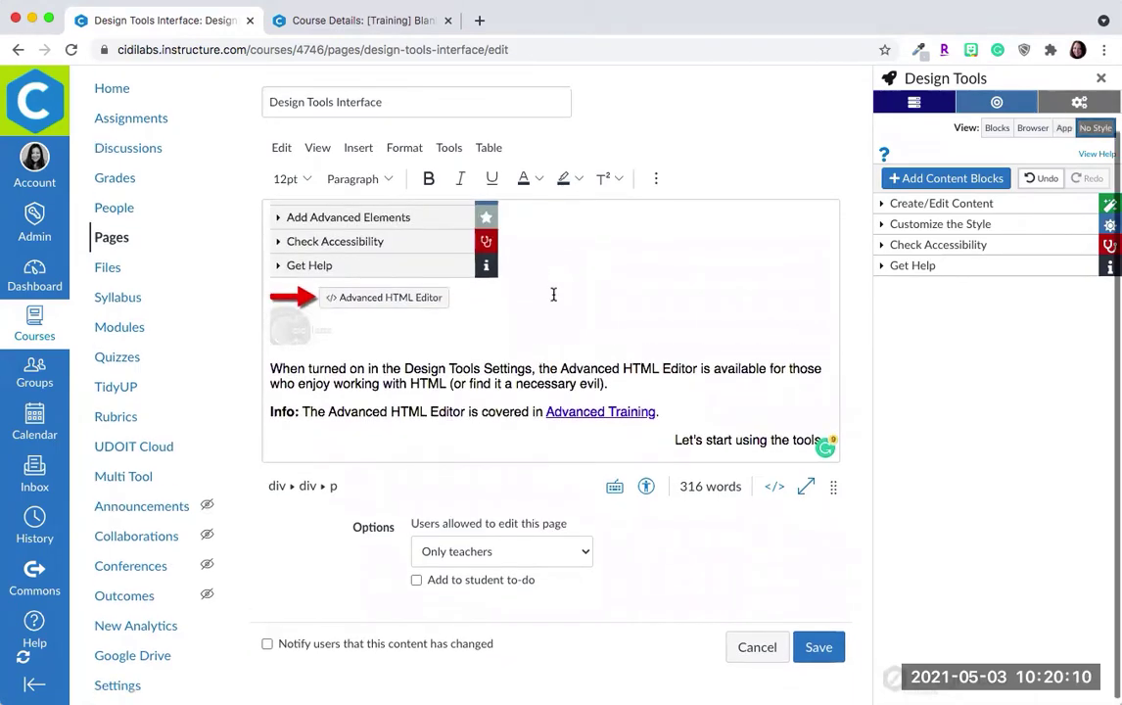
scroll(553, 293, "up", 10)
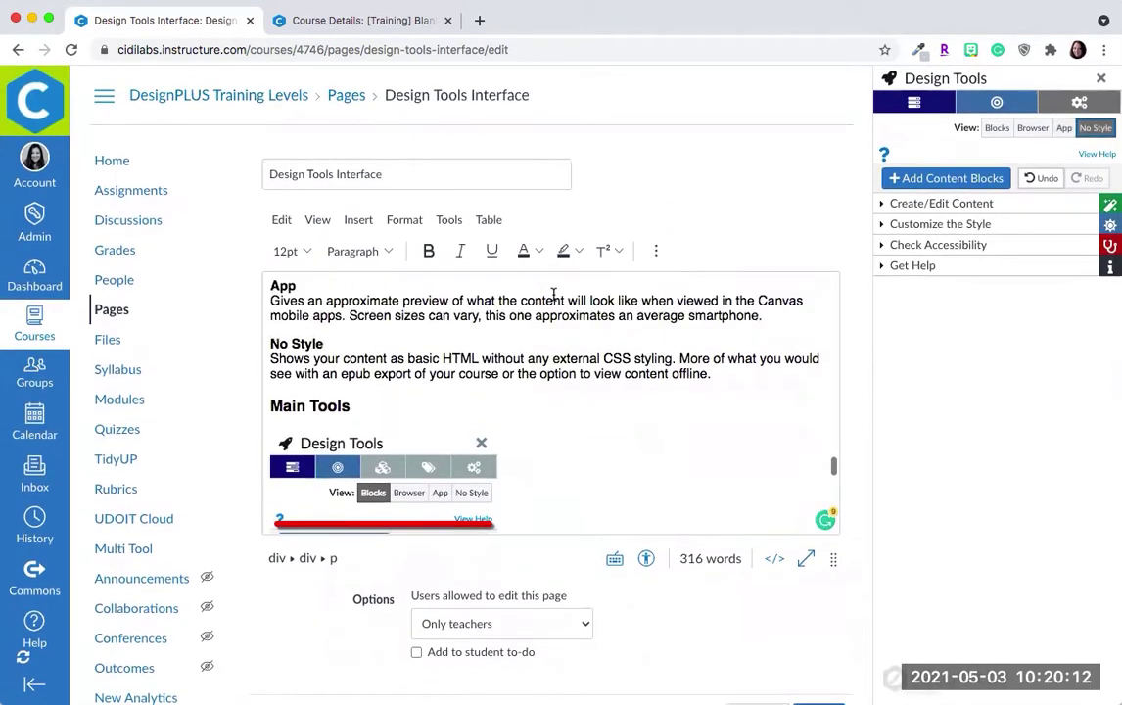
scroll(553, 294, "up", 10)
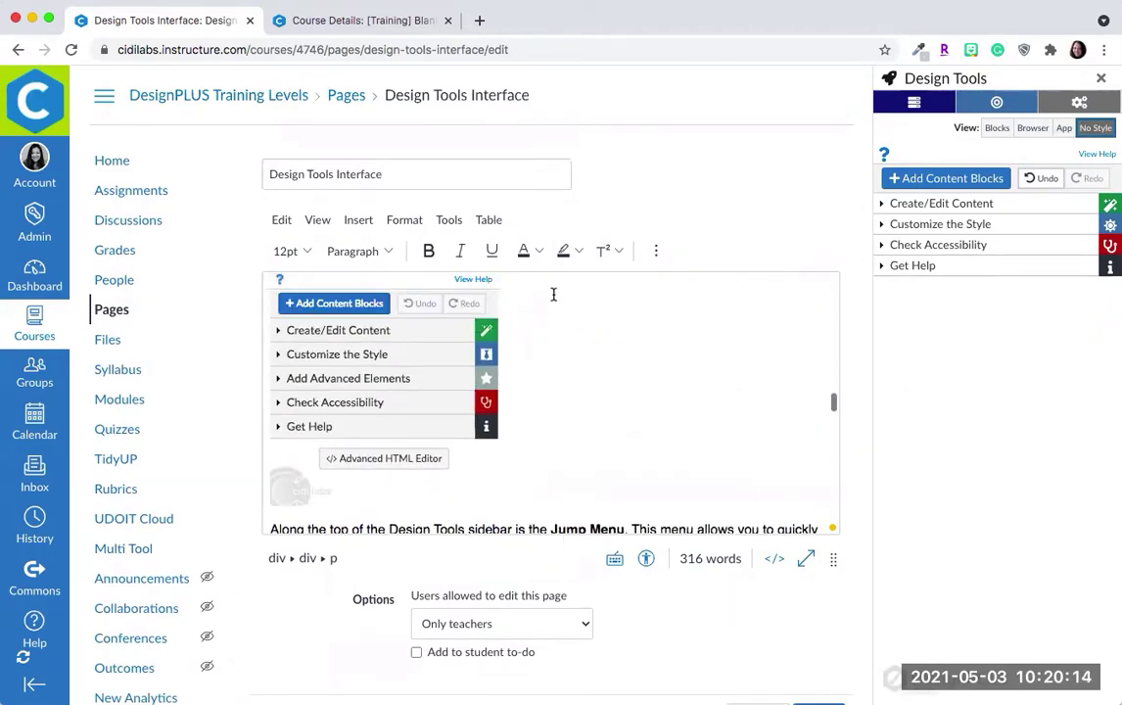
scroll(553, 294, "up", 2)
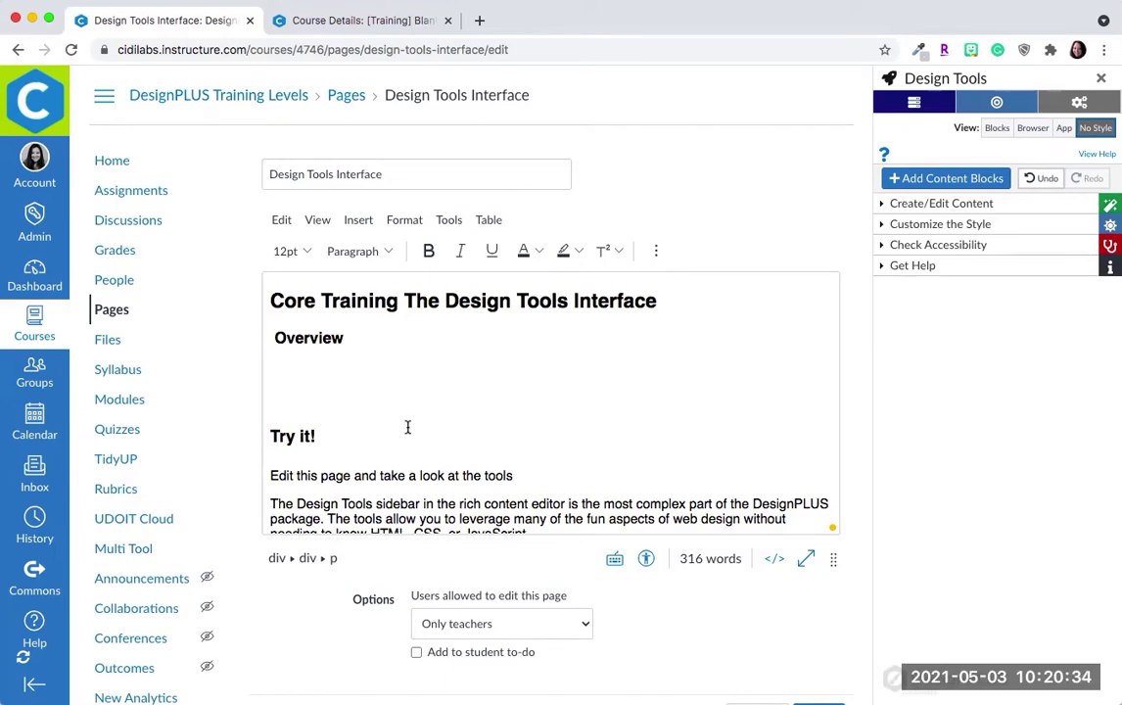
Step: Look through the unstyled page content from the Overview heading down to the View Controls section
scroll(407, 427, "down", 1)
scroll(407, 427, "down", 3)
scroll(407, 427, "down", 5)
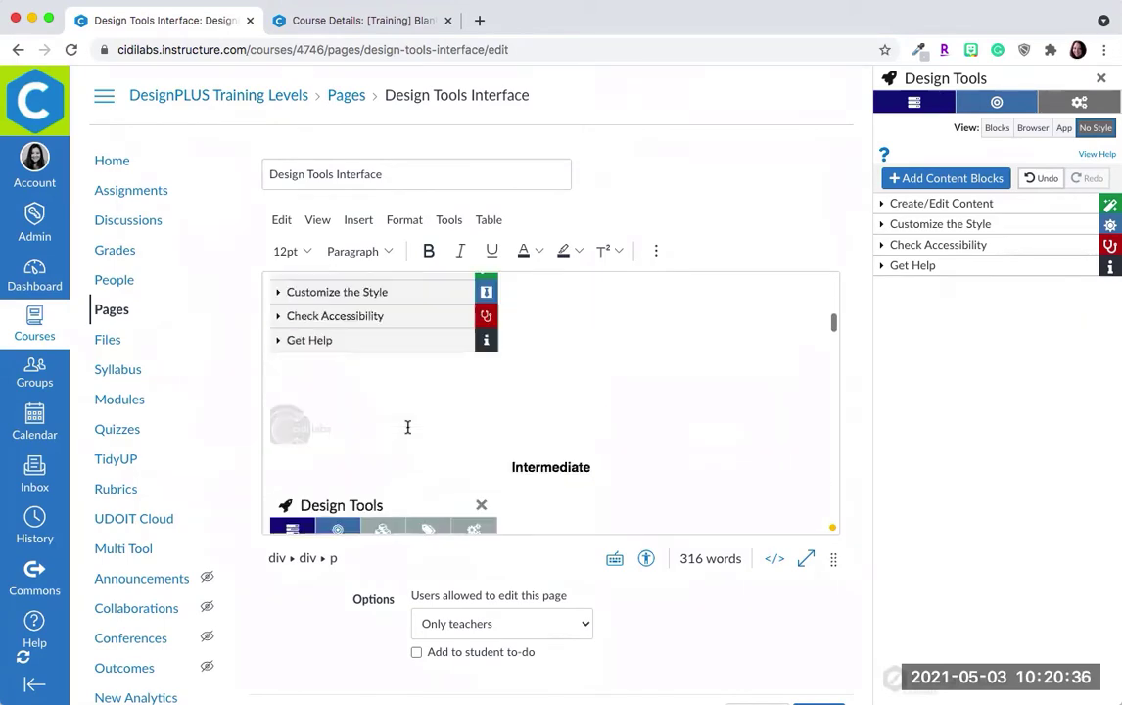
scroll(407, 426, "down", 5)
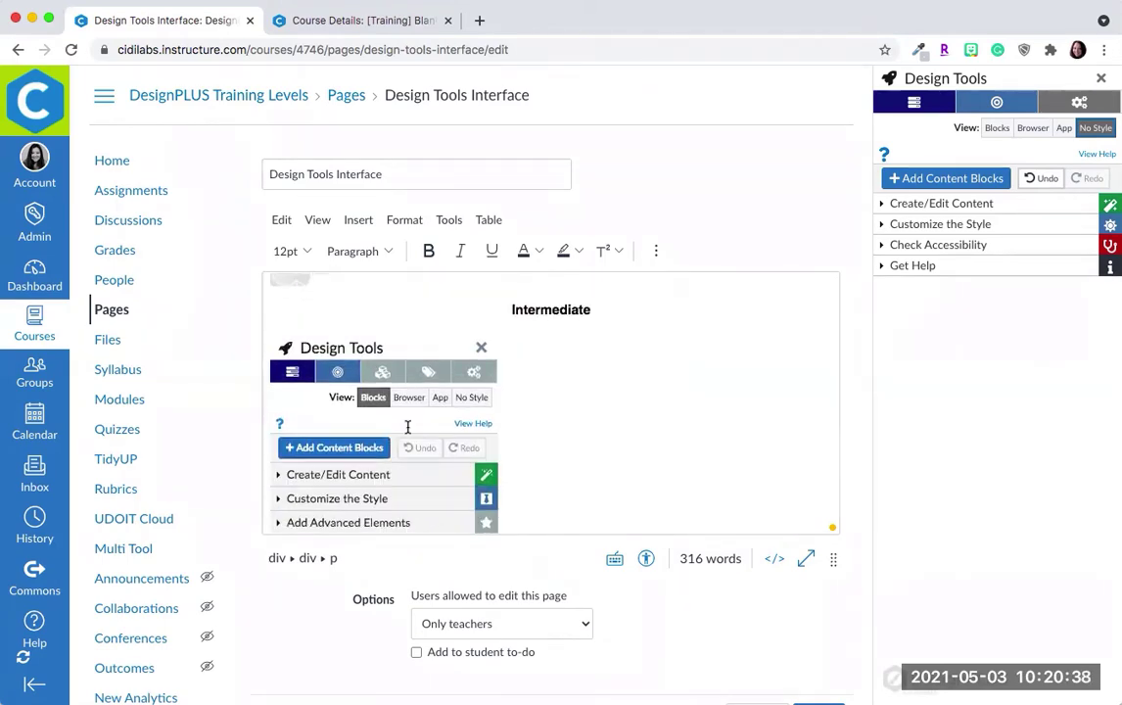
scroll(407, 427, "down", 5)
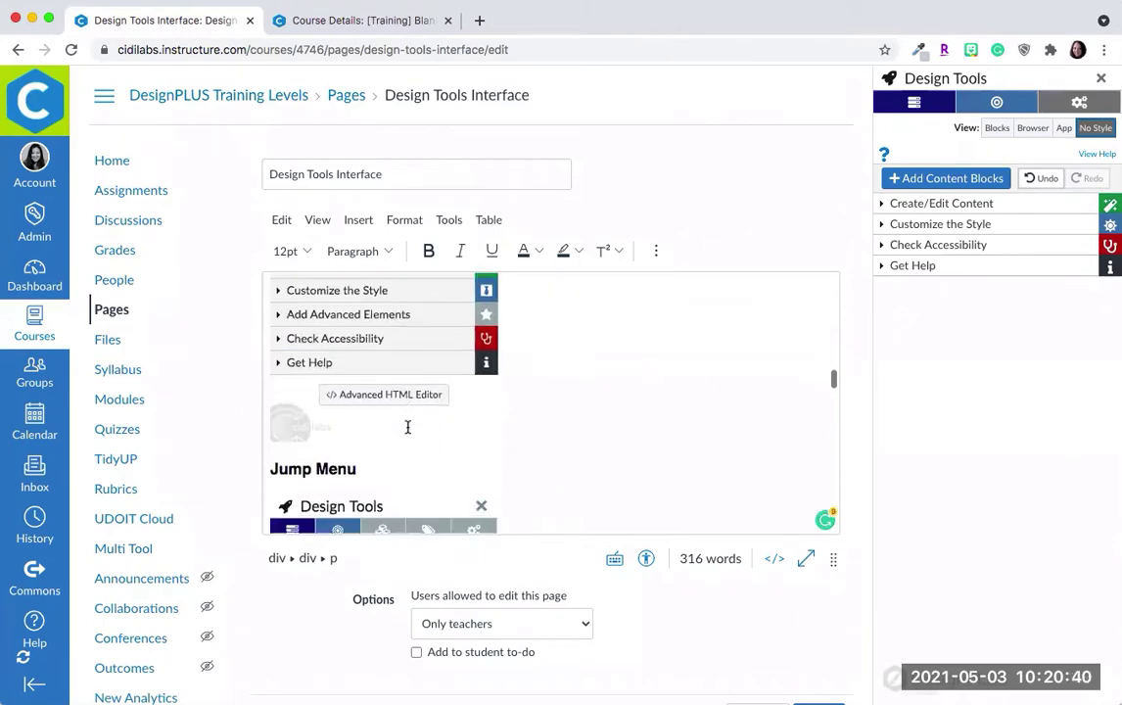
scroll(583, 452, "down", 4)
scroll(584, 452, "down", 3)
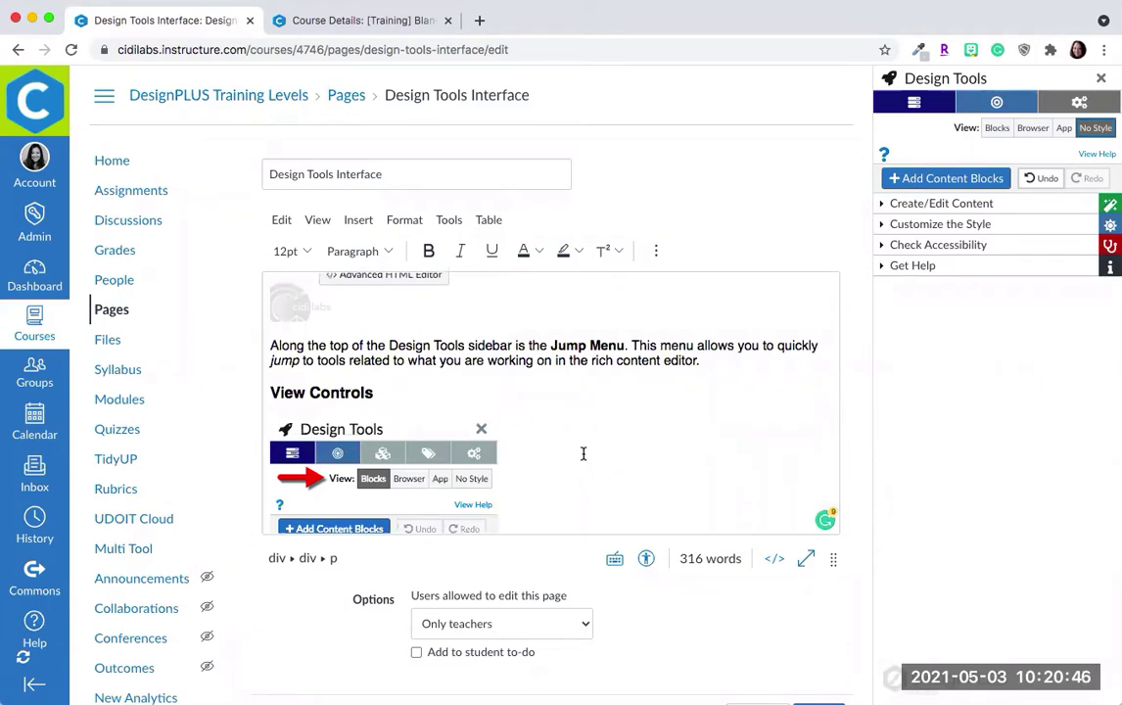
Step: Return the editor to Blocks view, read the help text on the view options and close it
left_click(995, 130)
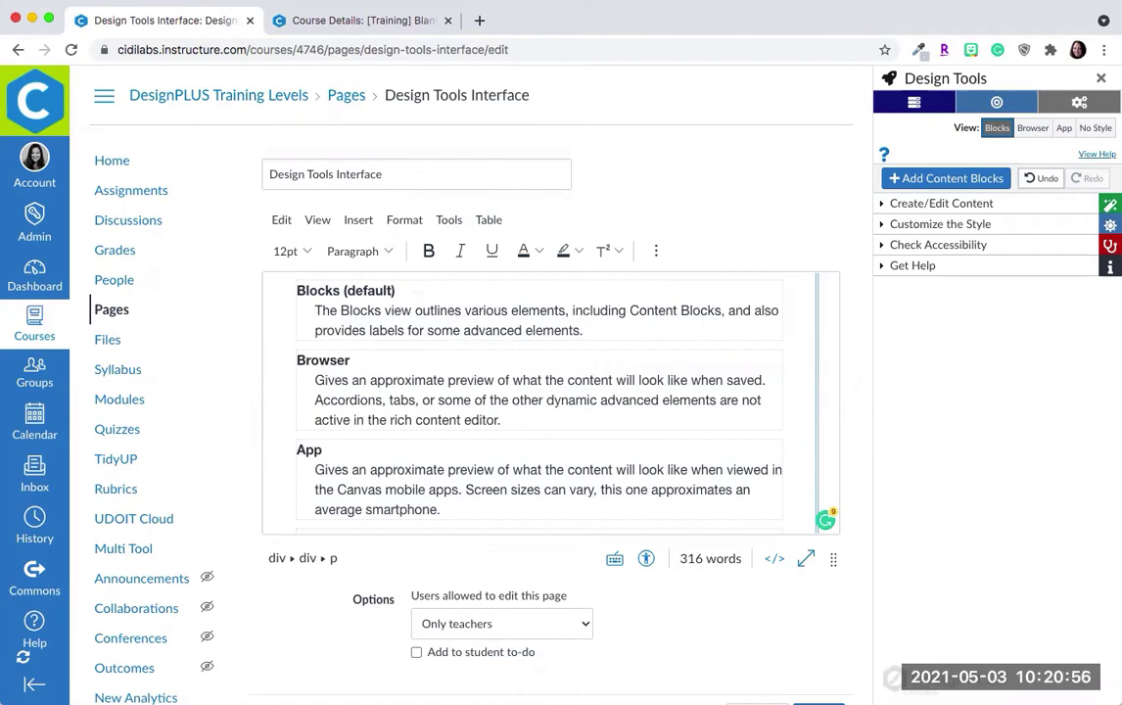
left_click(1088, 154)
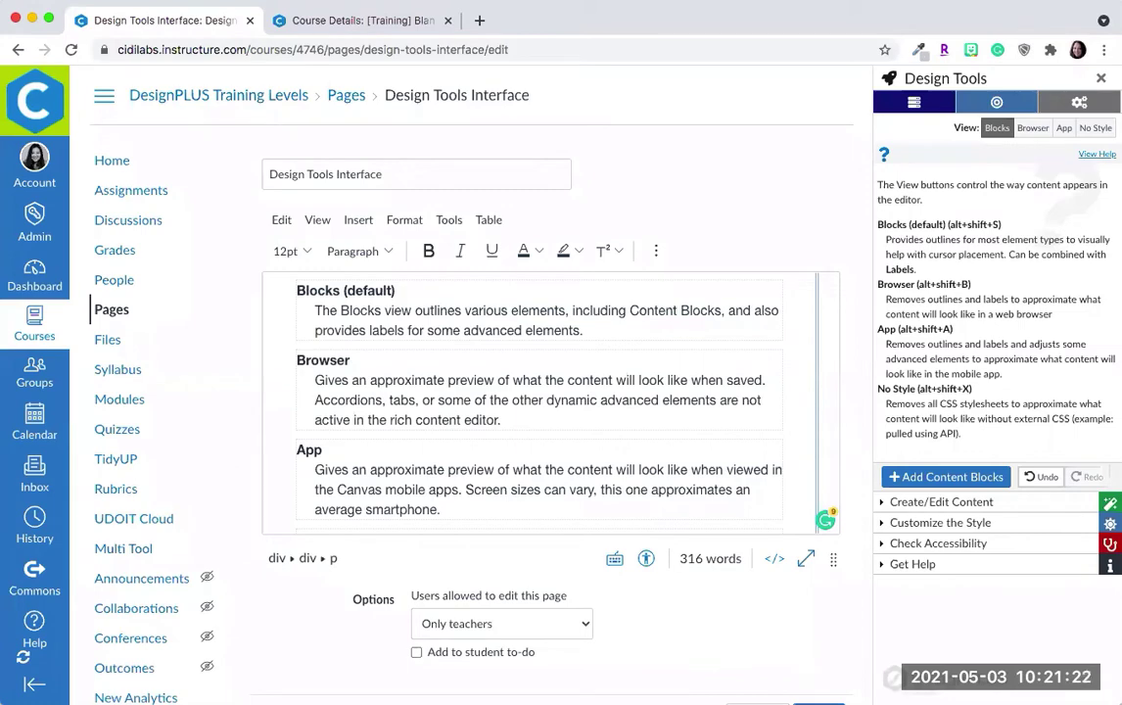
left_click(1087, 156)
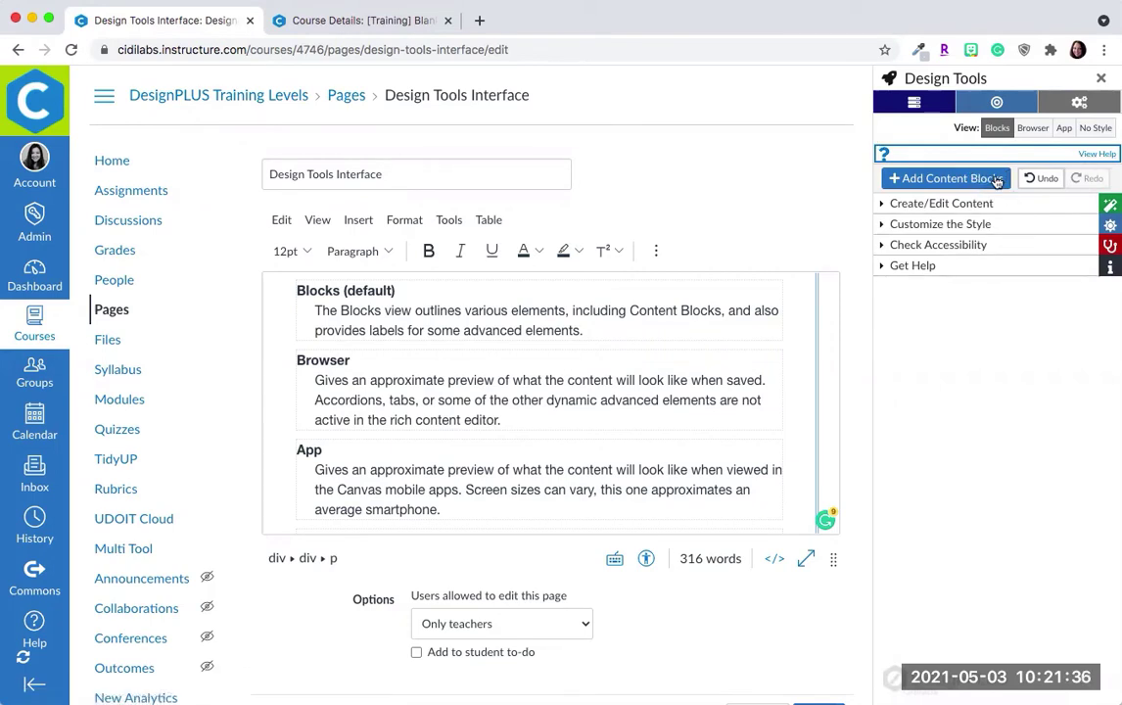
Step: Review the Create/Edit Content tools and the Customize the Style options for the View Controls image, and collapse the sections
left_click(945, 203)
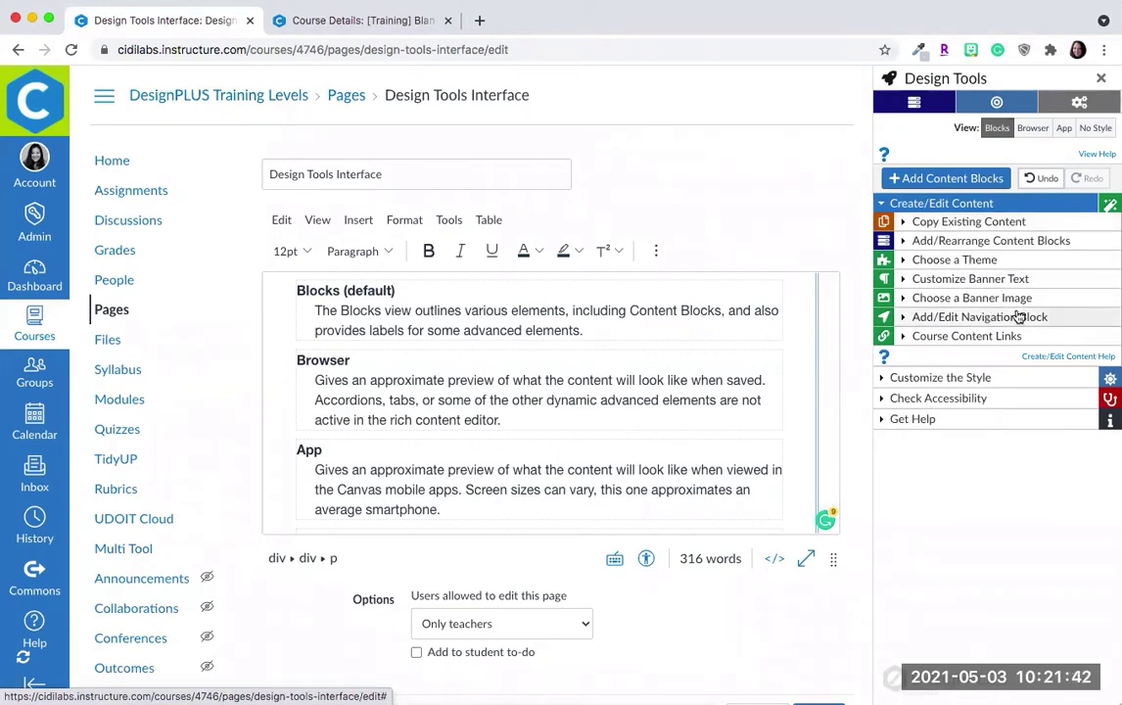
left_click(961, 380)
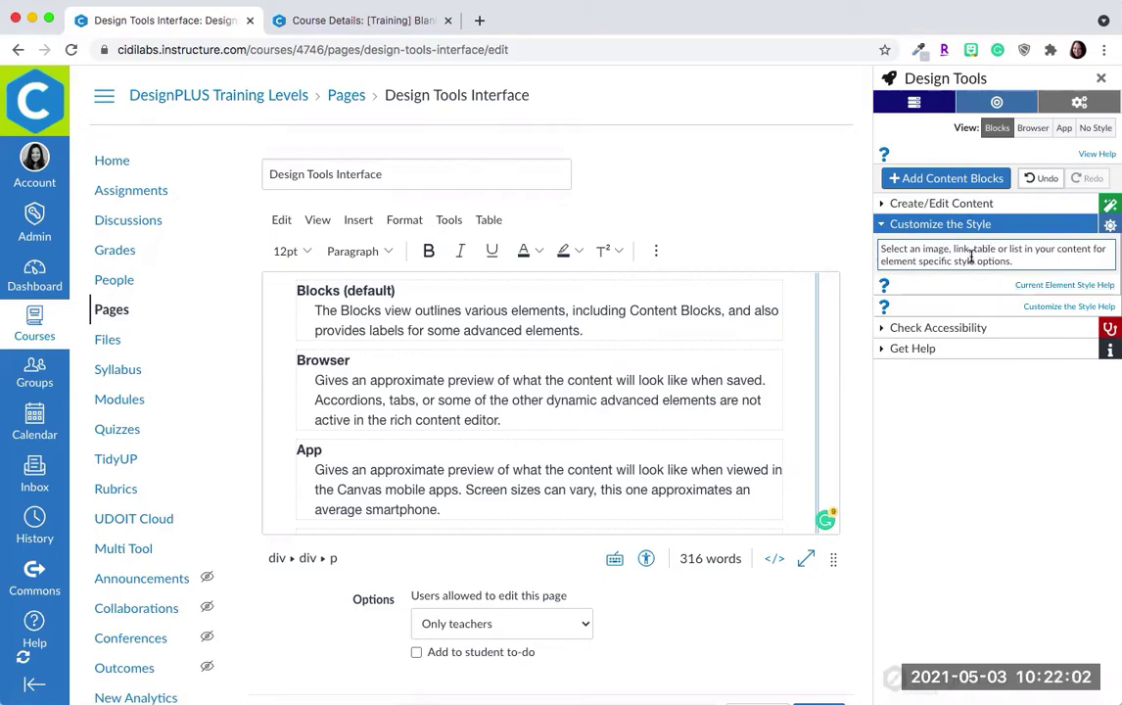
scroll(488, 373, "up", 2)
scroll(488, 373, "down", 6)
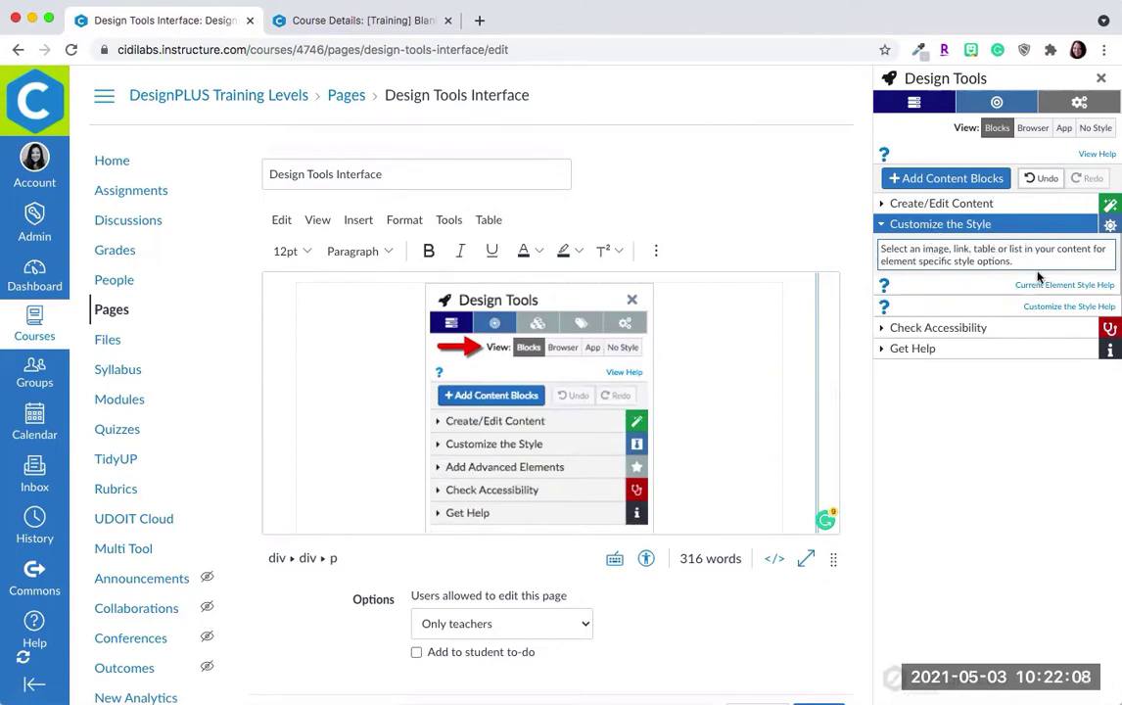
left_click(550, 403)
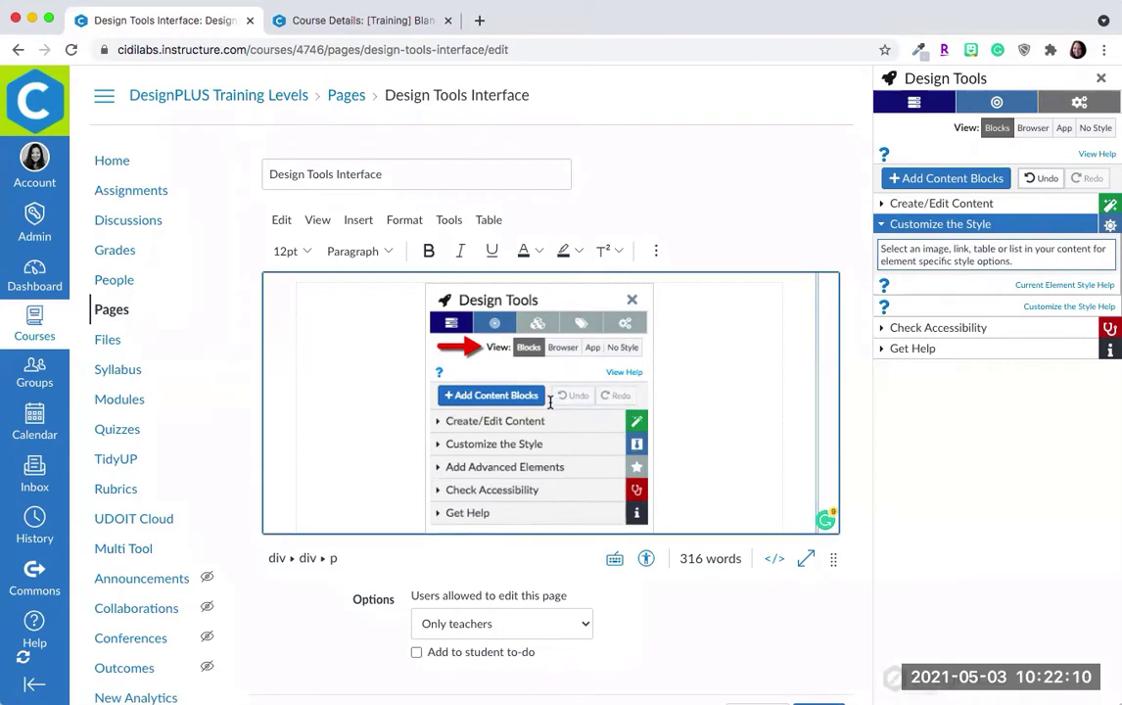
left_click(552, 388)
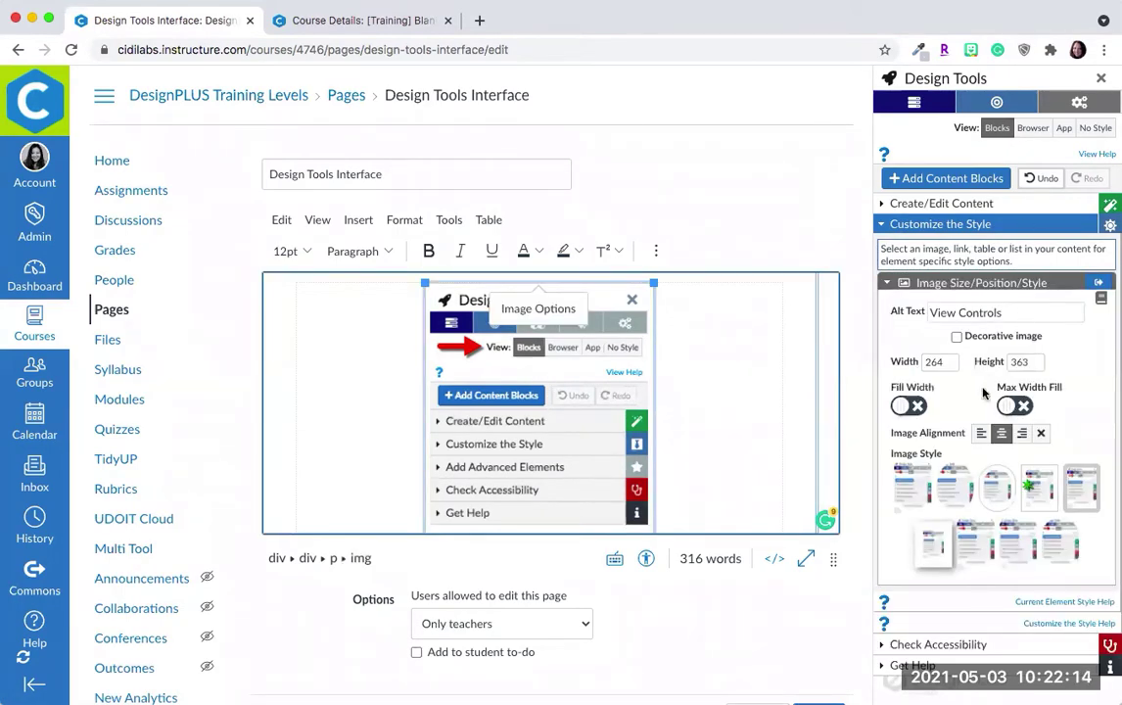
left_click(935, 223)
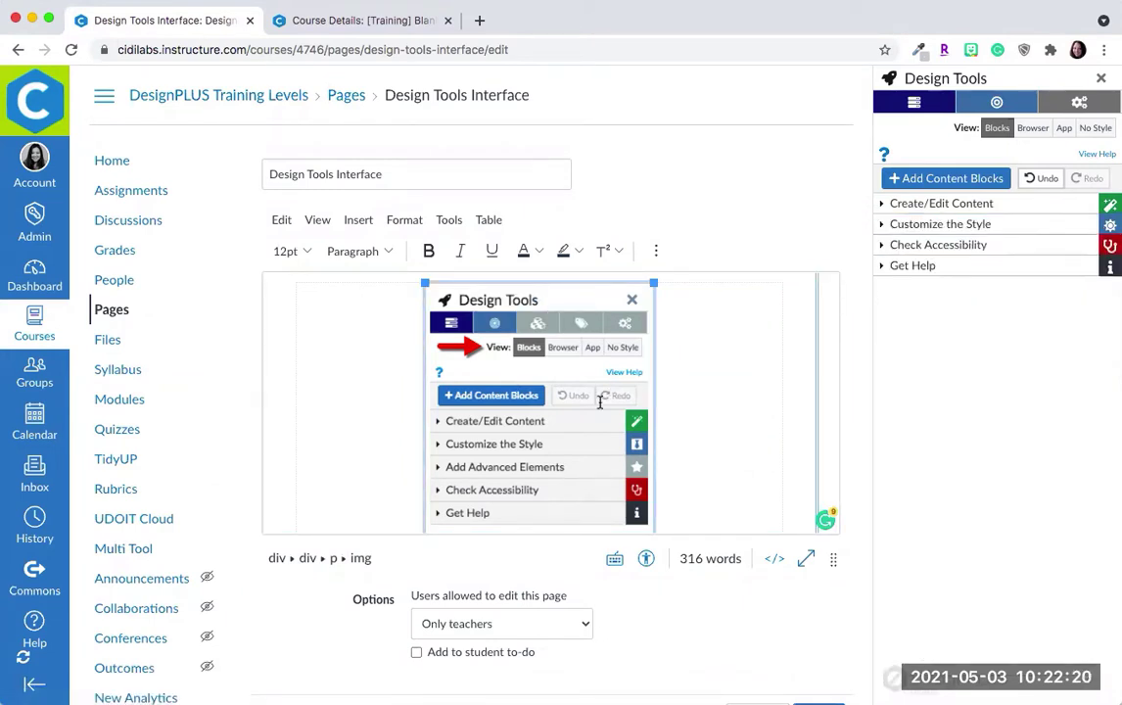
Step: Review the tools under Check Accessibility and Get Help, and collapse both sections
left_click(1000, 247)
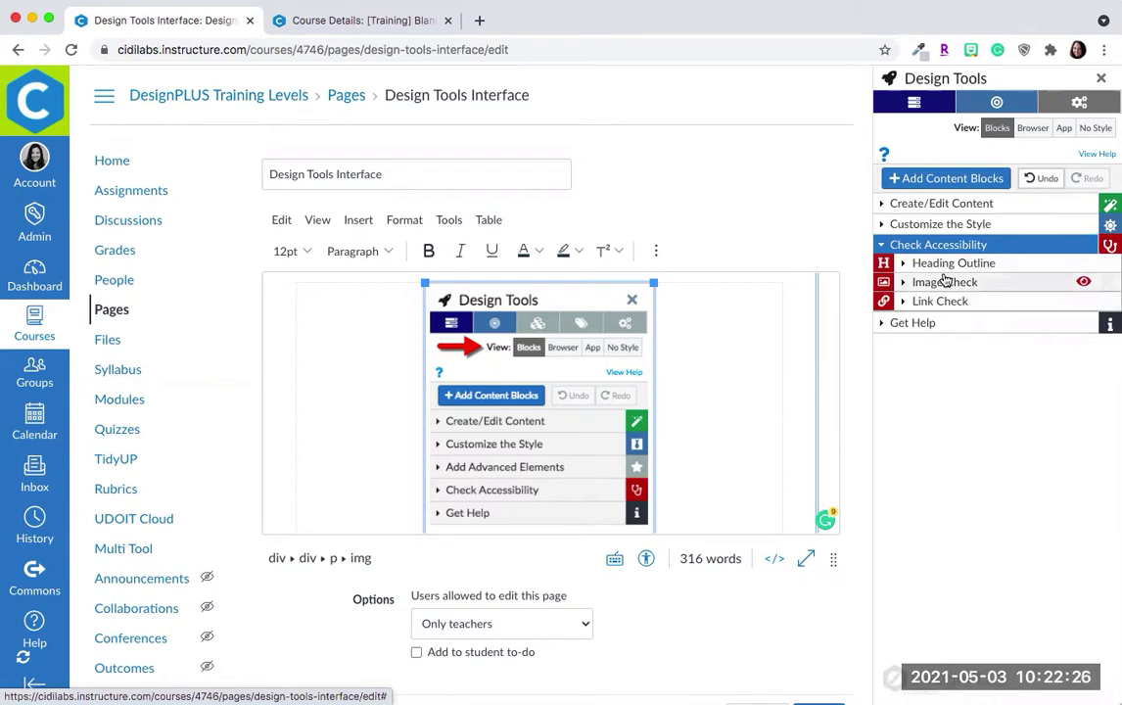
left_click(922, 324)
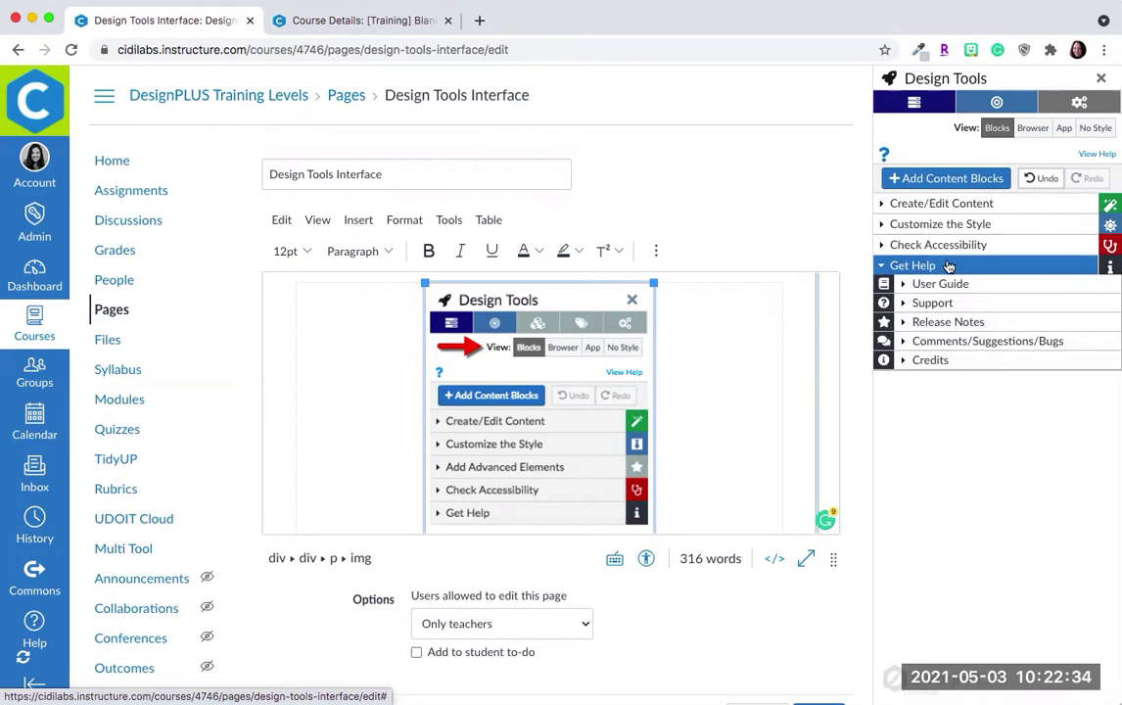
left_click(915, 265)
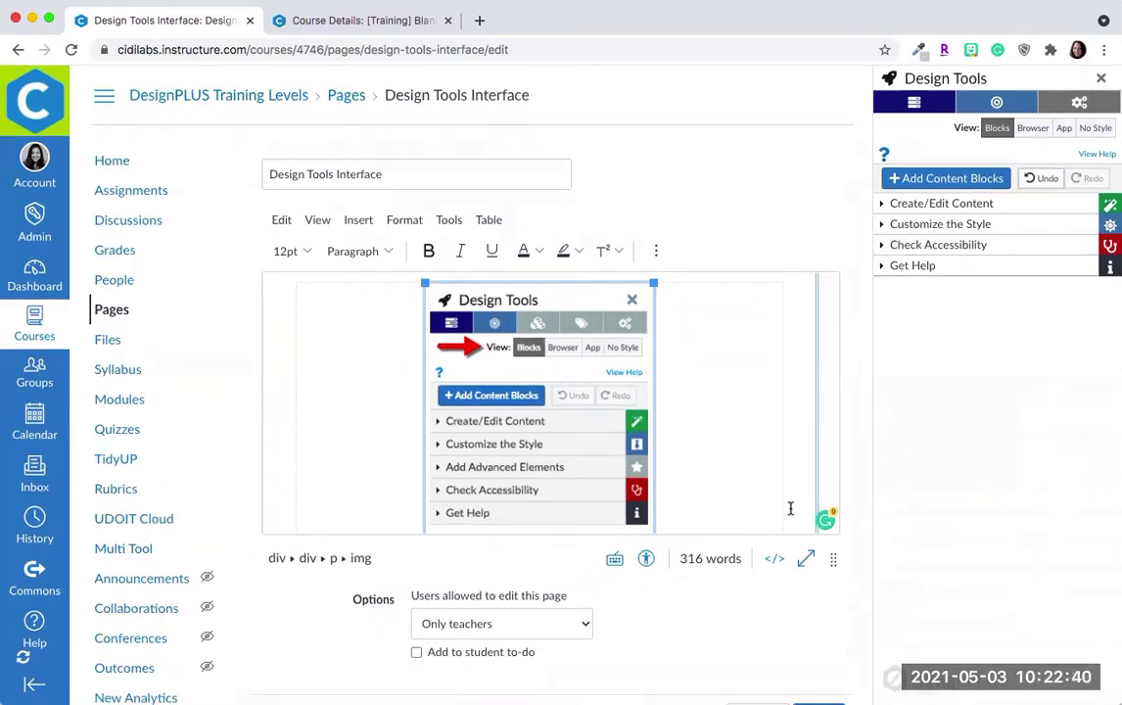
Step: Leave the Design Tools Interface page editor without saving
scroll(804, 420, "down", 10)
scroll(751, 670, "down", 2)
scroll(750, 675, "down", 1)
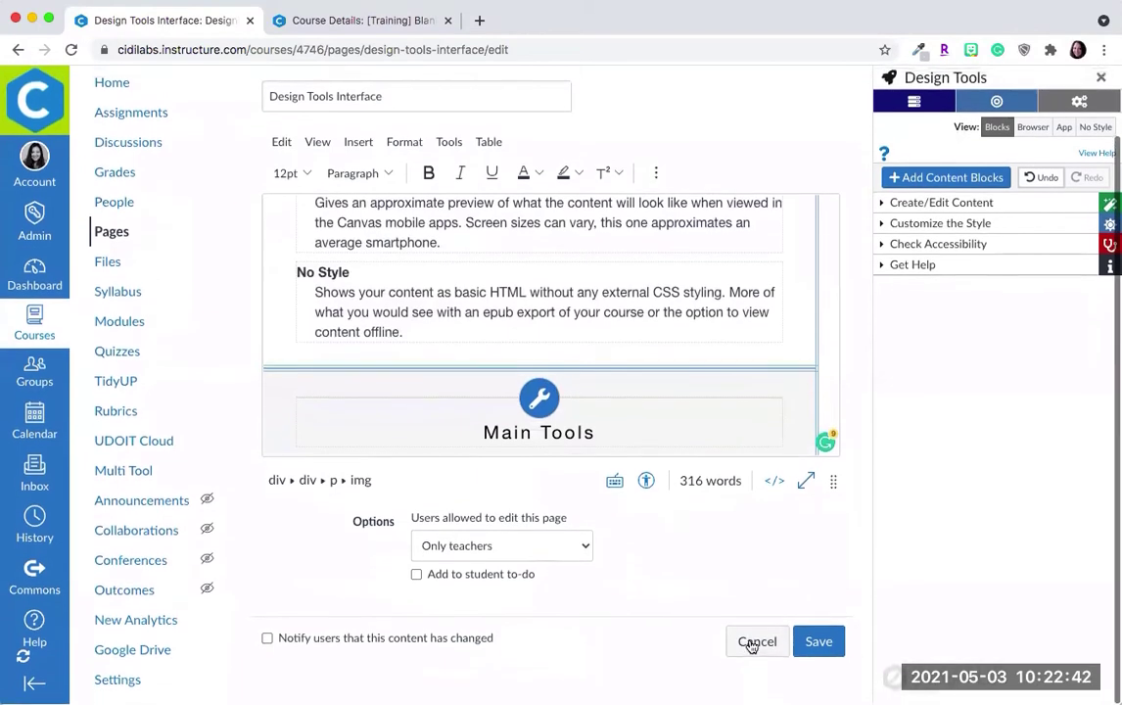
left_click(752, 642)
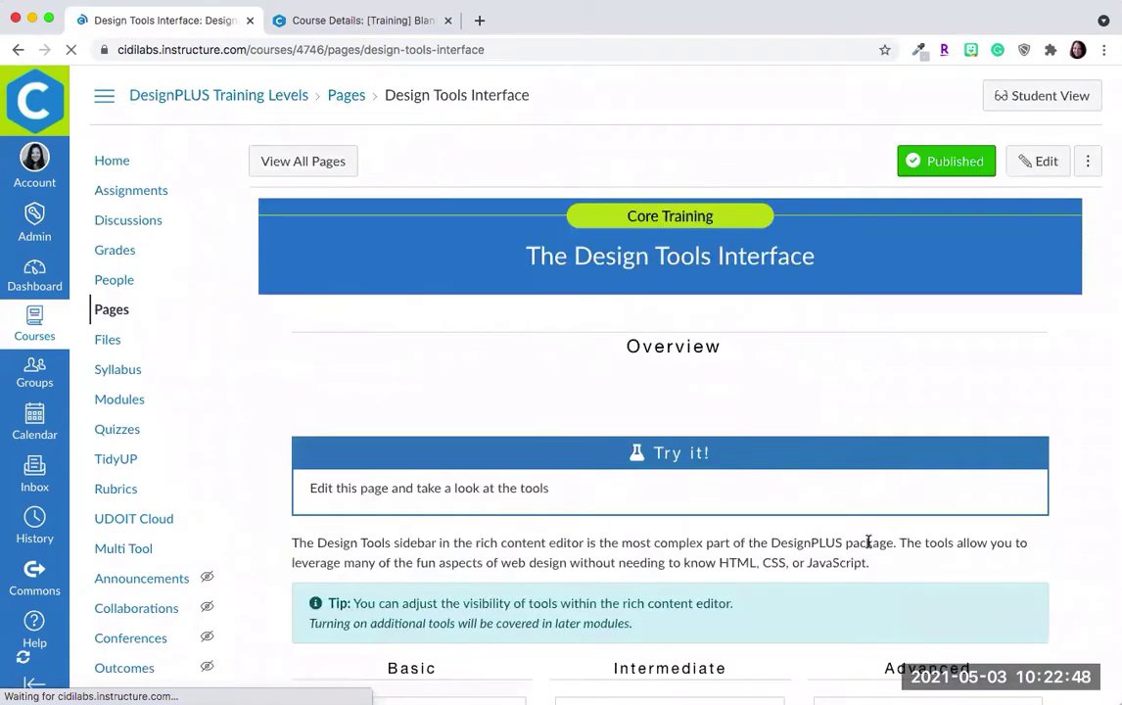
Step: Advance through the Core Training Part 1 Overview page to the Create/Edit Content Tools page
scroll(867, 541, "down", 10)
scroll(867, 541, "down", 5)
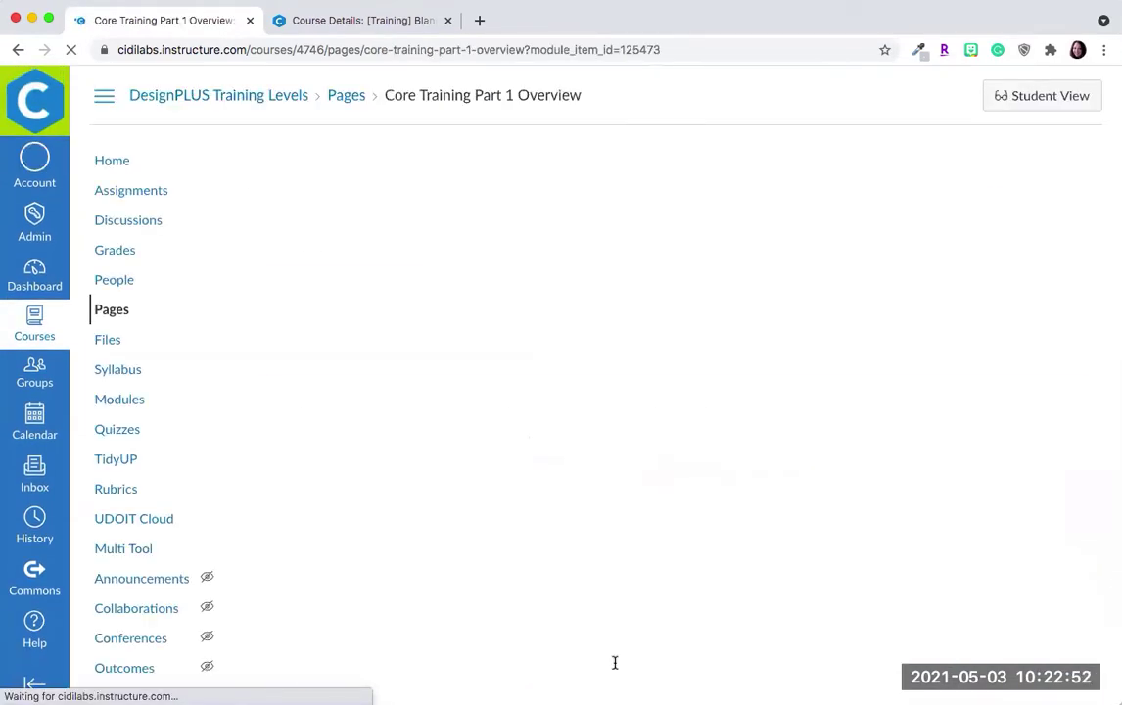
scroll(844, 452, "down", 5)
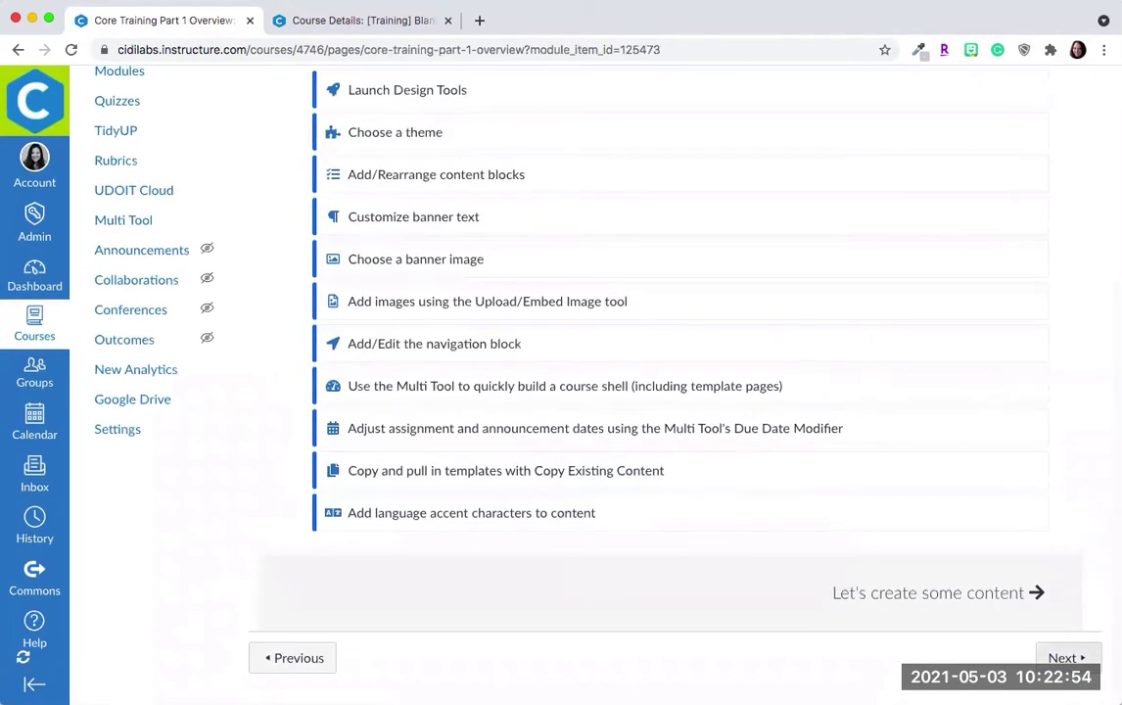
left_click(1066, 656)
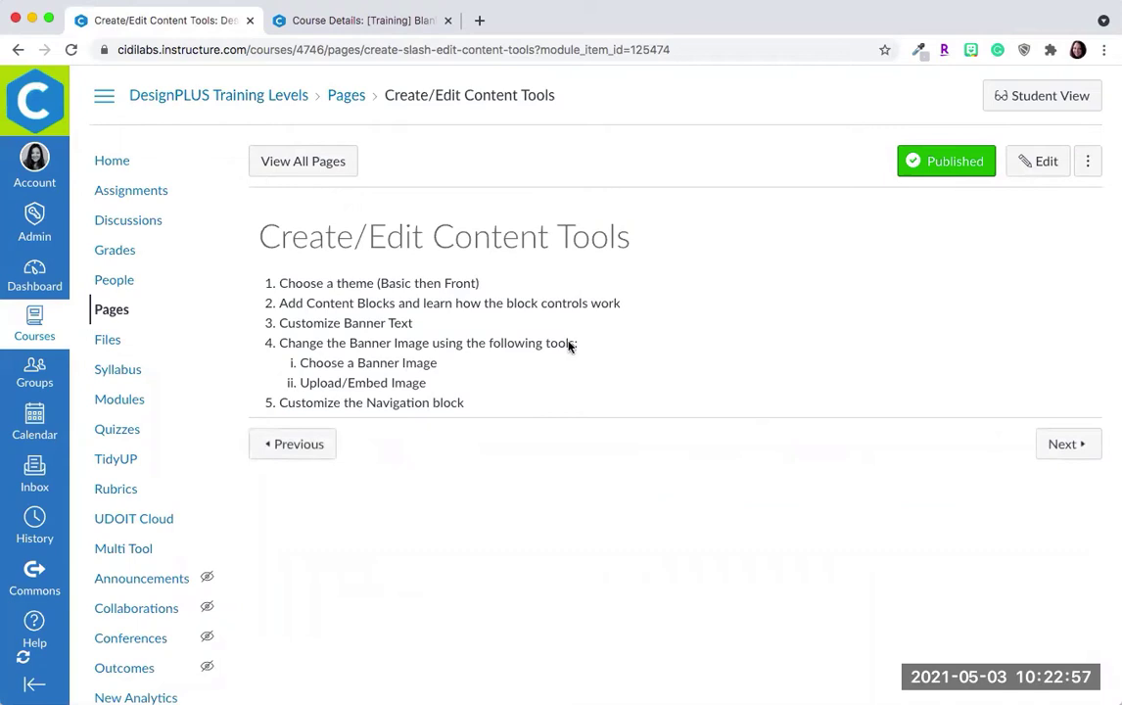
Step: Edit the Create/Edit Content Tools page and apply the Flat Sections 1 theme as a basic page
left_click(1046, 165)
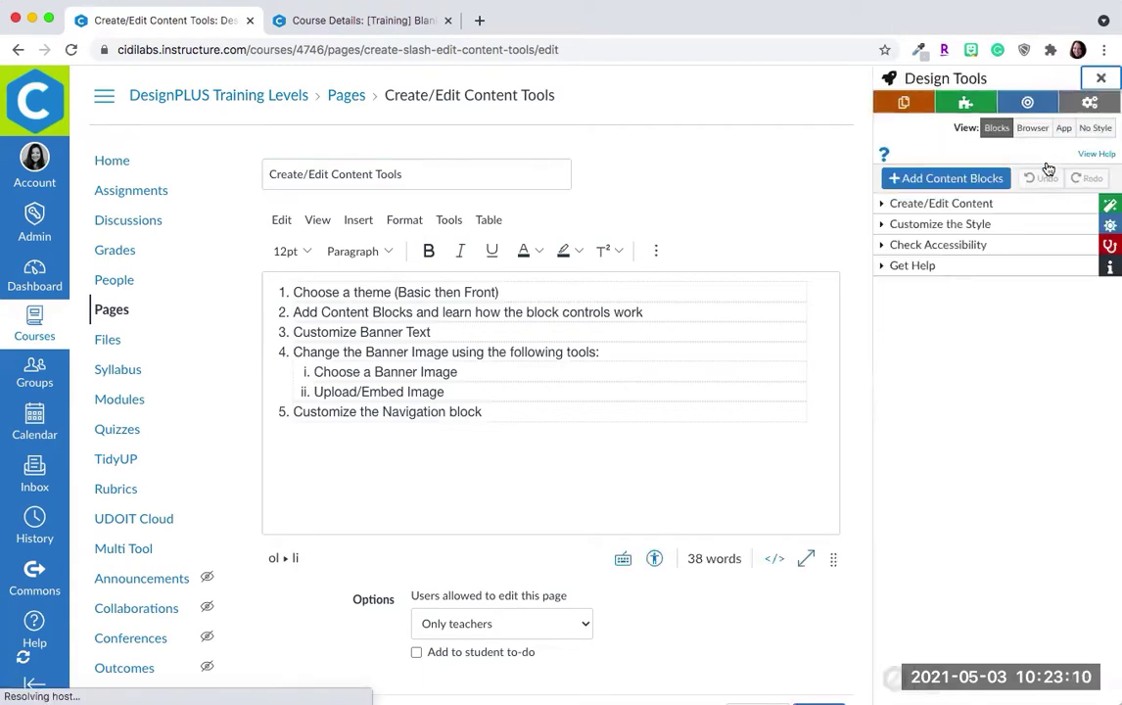
left_click(964, 105)
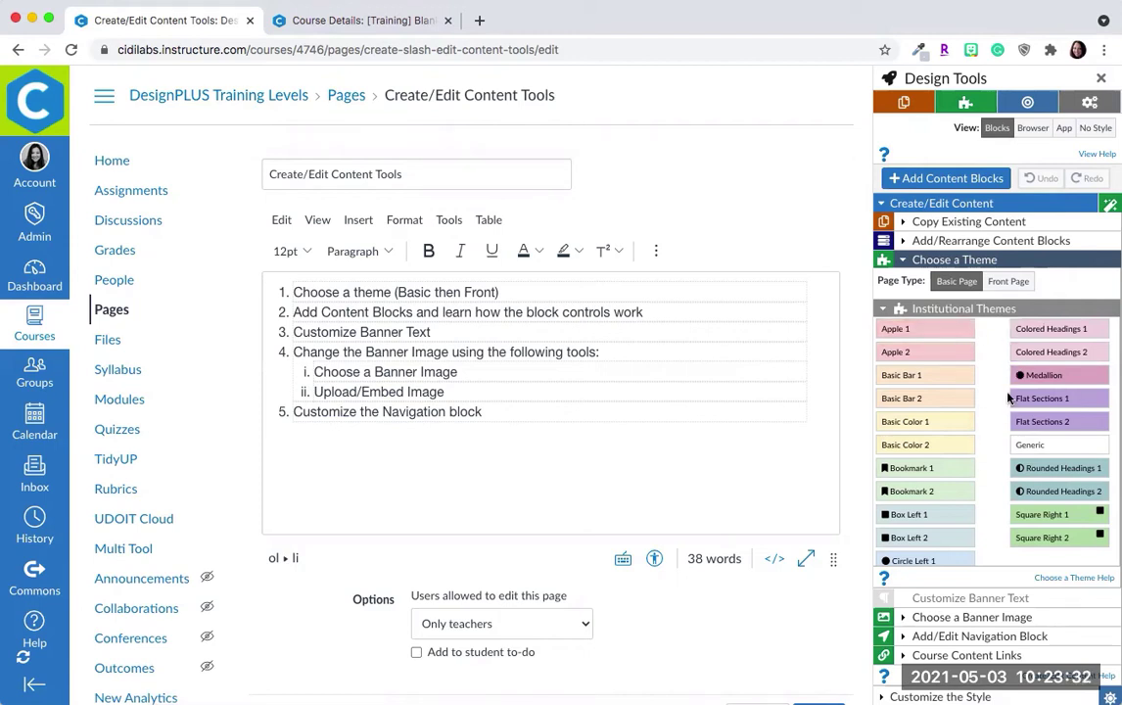
mouse_move(945, 334)
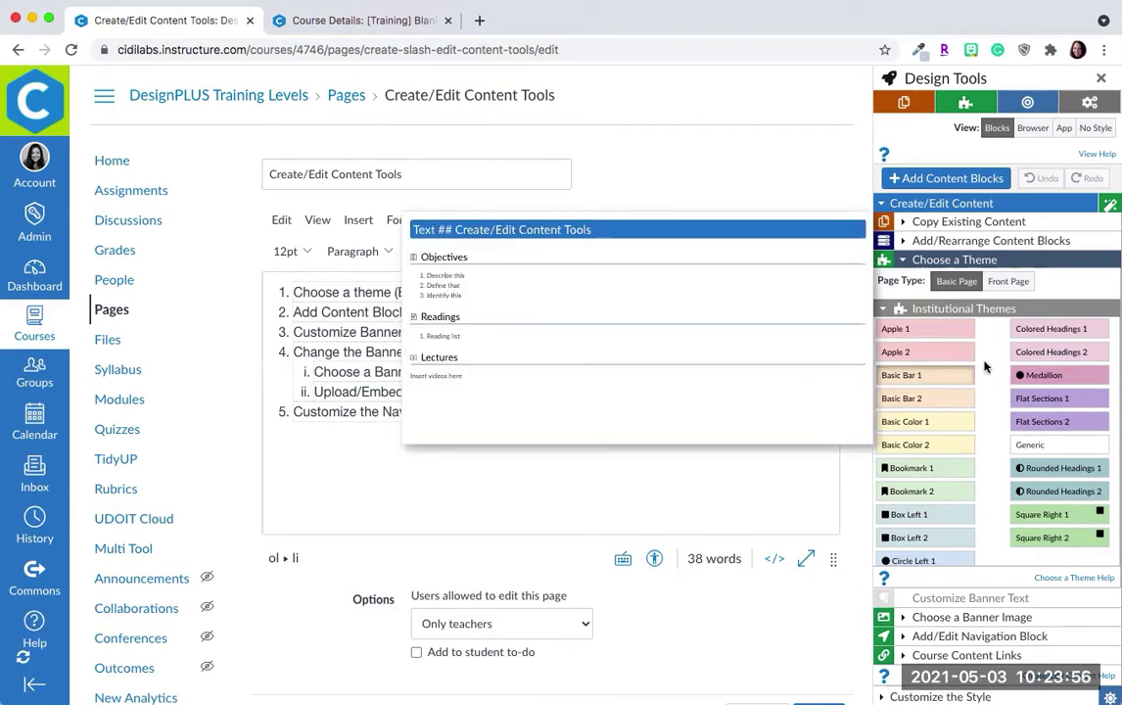
left_click(1057, 401)
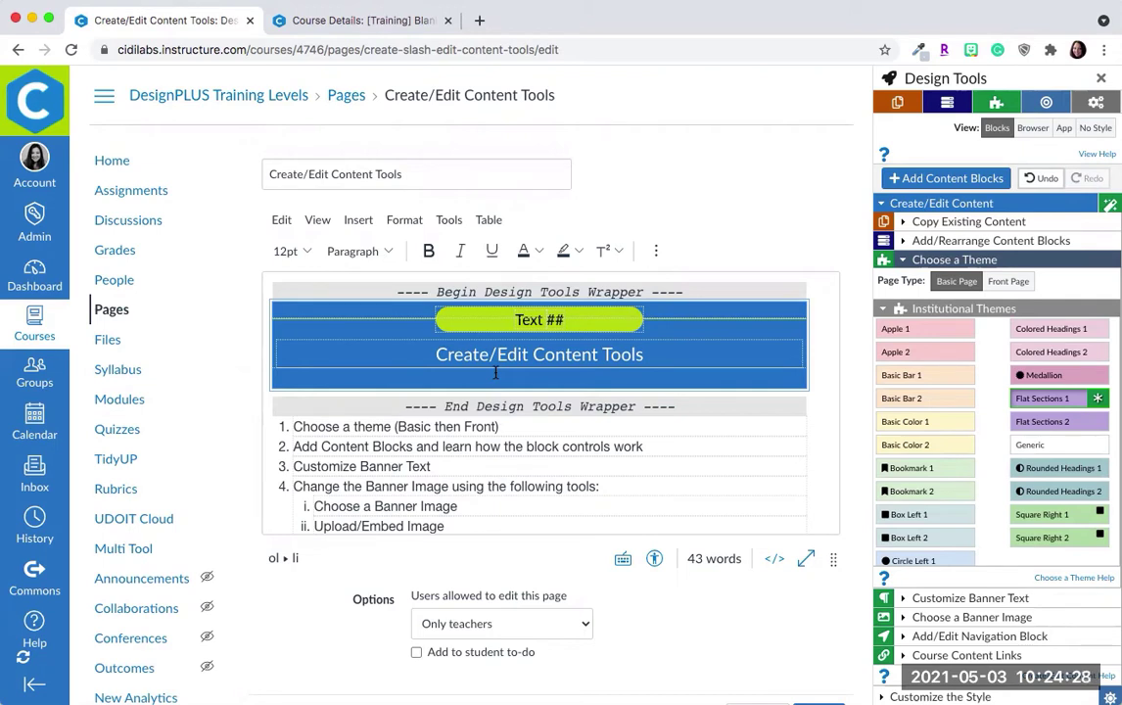
Step: Preview and try the Generic theme on the page, and switch back to Flat Sections 1
mouse_move(1038, 447)
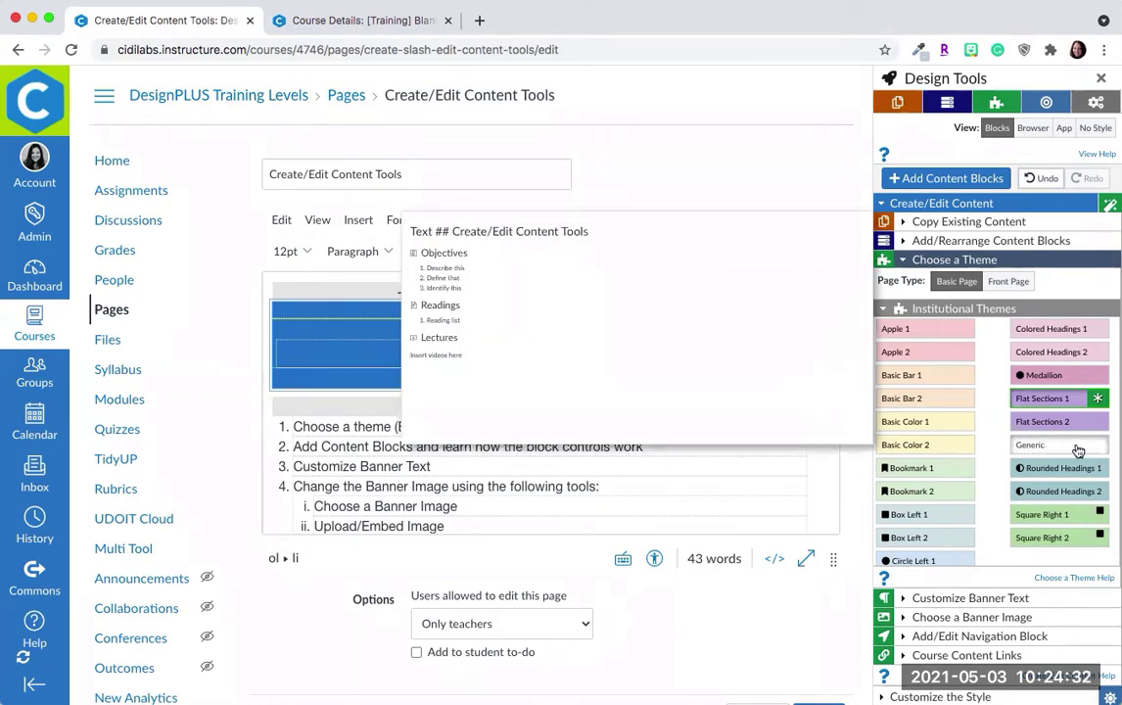
left_click(1078, 450)
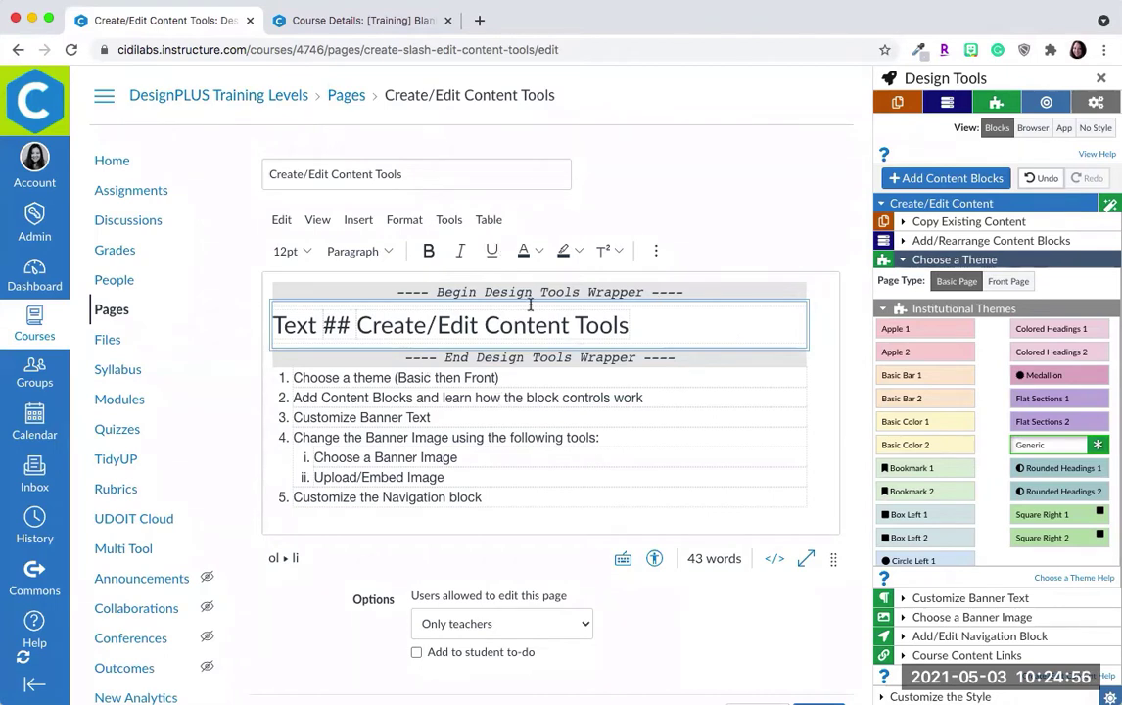
left_click(1077, 401)
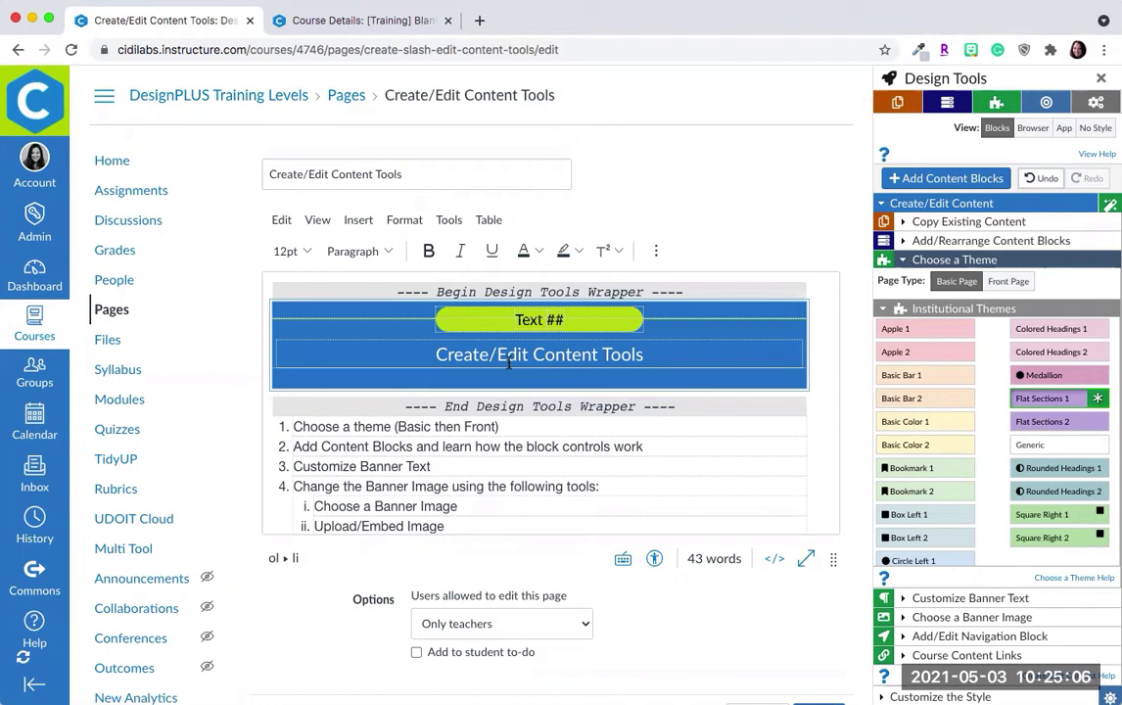
Step: Add the Introduction_text_here, Objectives and Readings block templates to the page and look over the new blocks
left_click(944, 181)
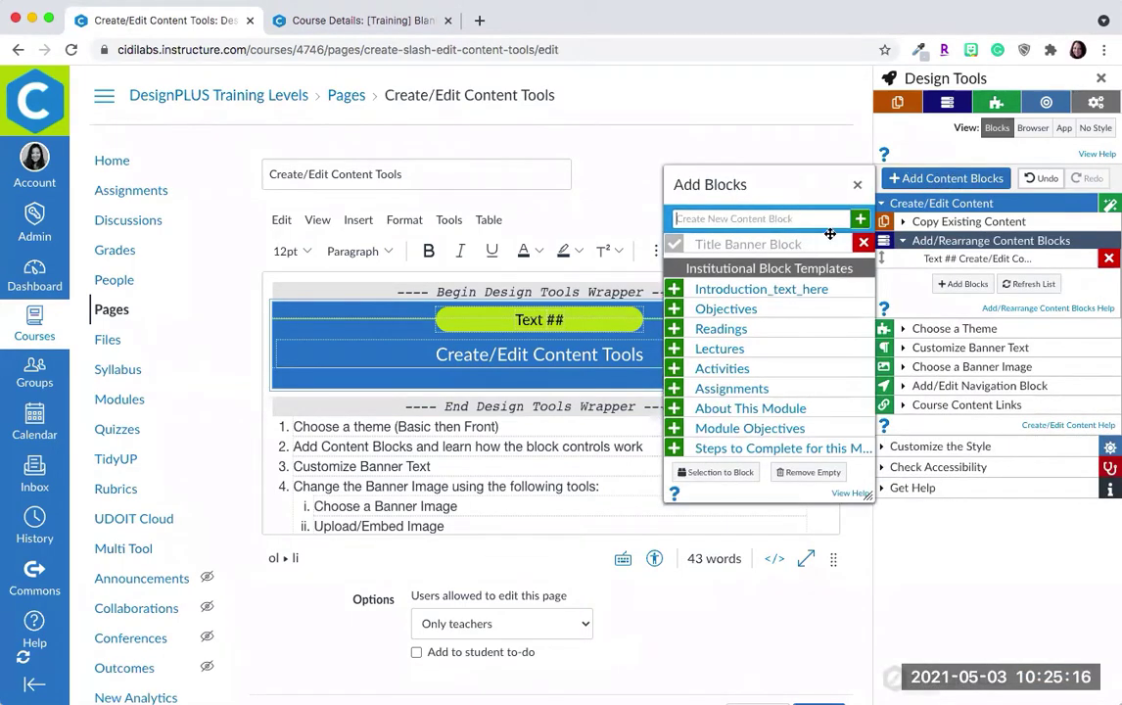
left_click_drag(770, 173, 947, 300)
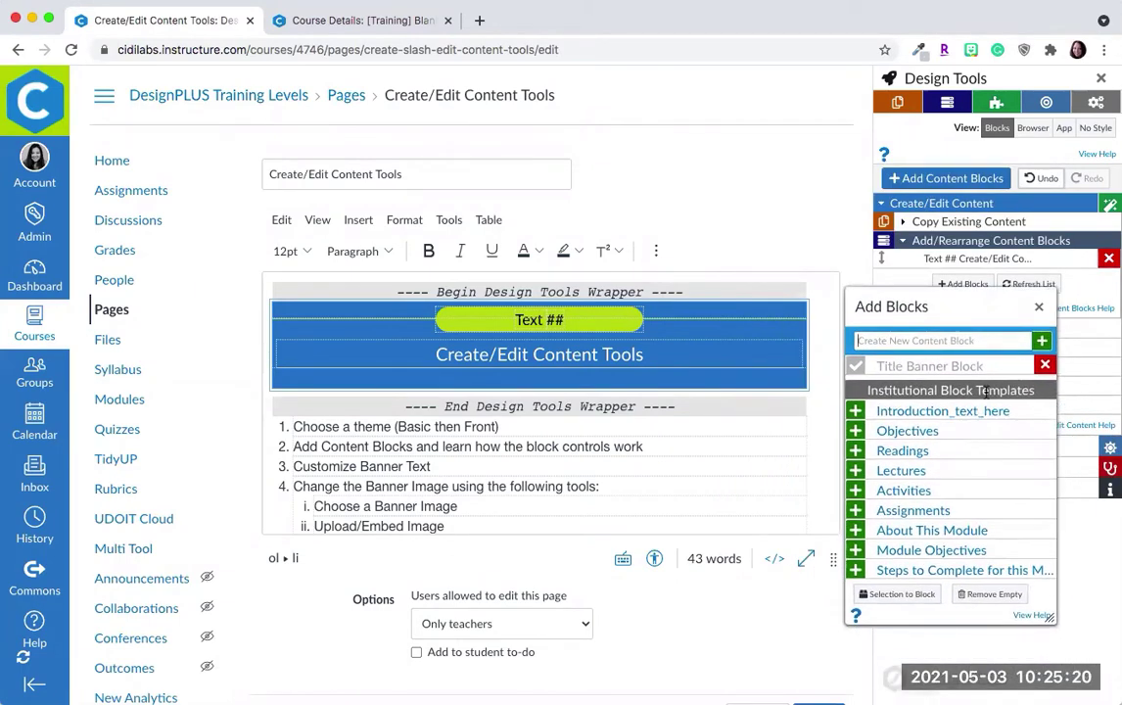
left_click_drag(949, 286, 922, 173)
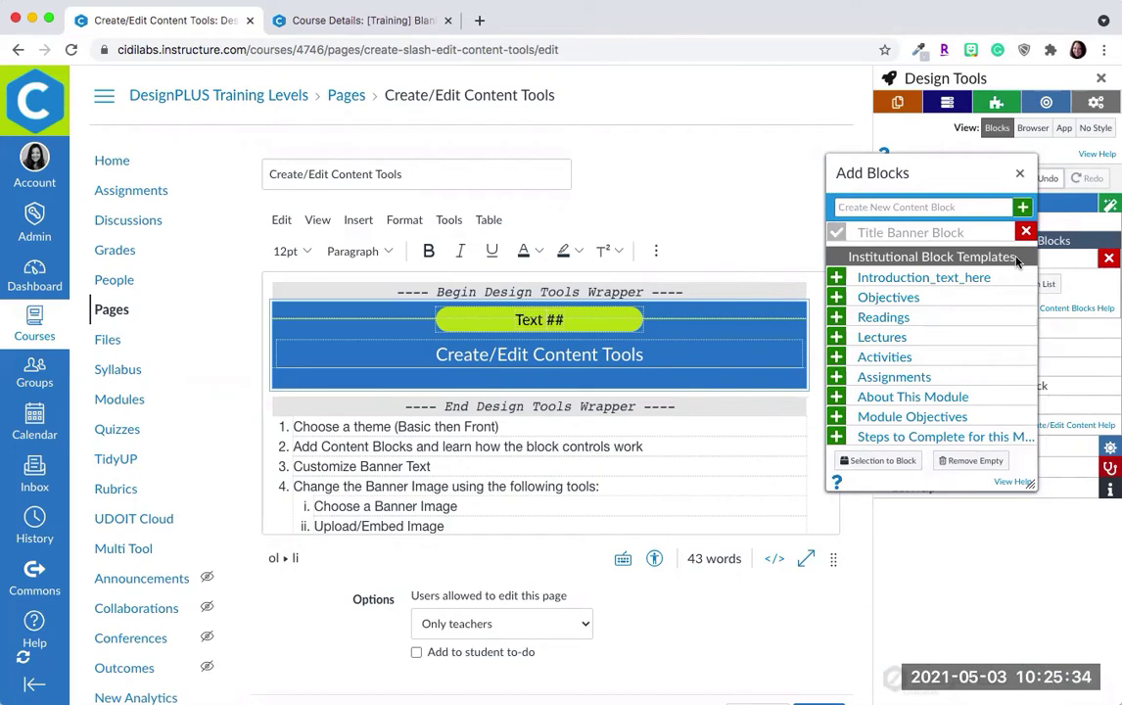
left_click(885, 280)
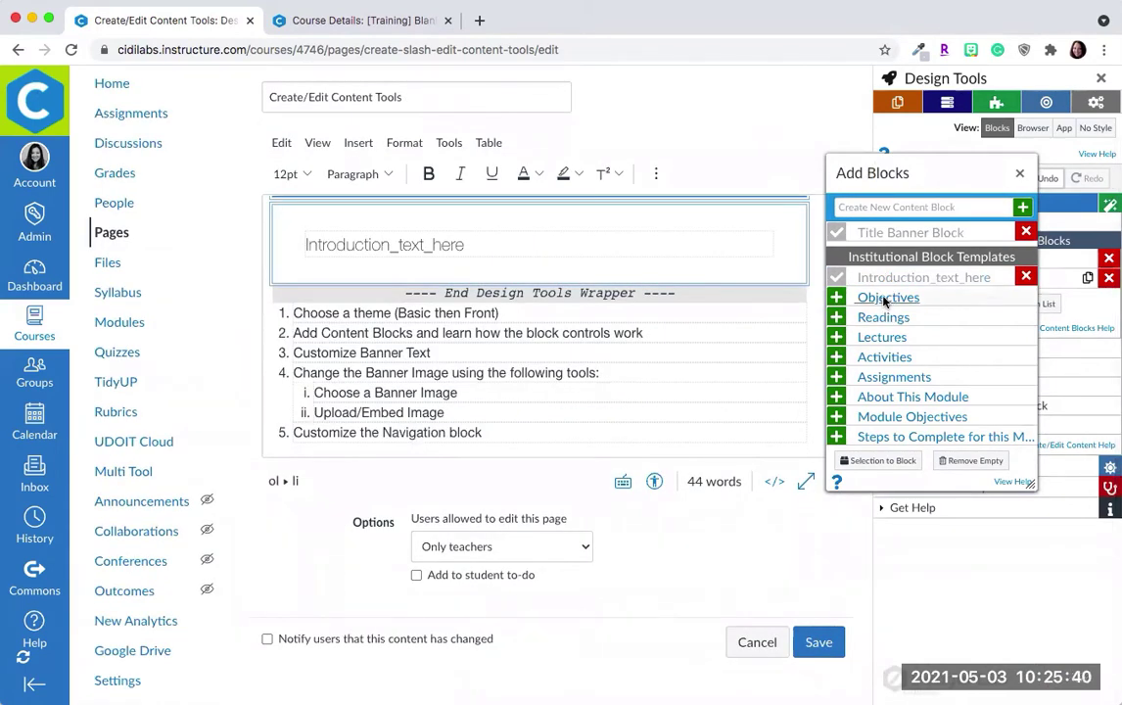
left_click(889, 298)
left_click(866, 318)
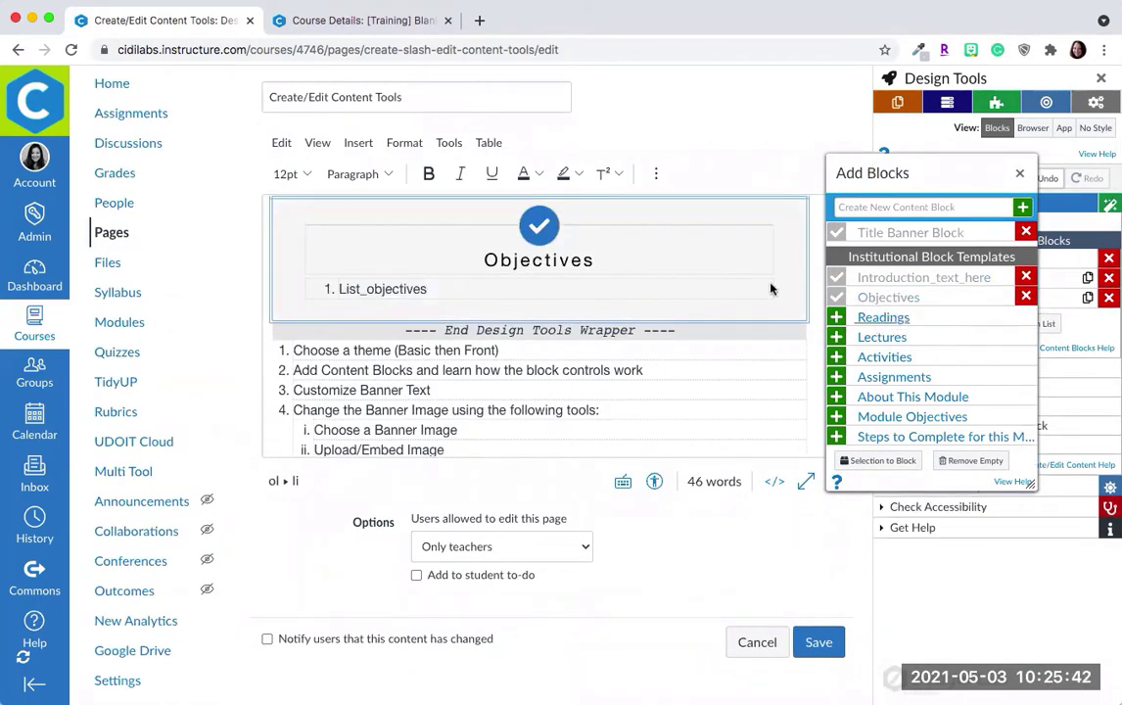
scroll(710, 259, "up", 10)
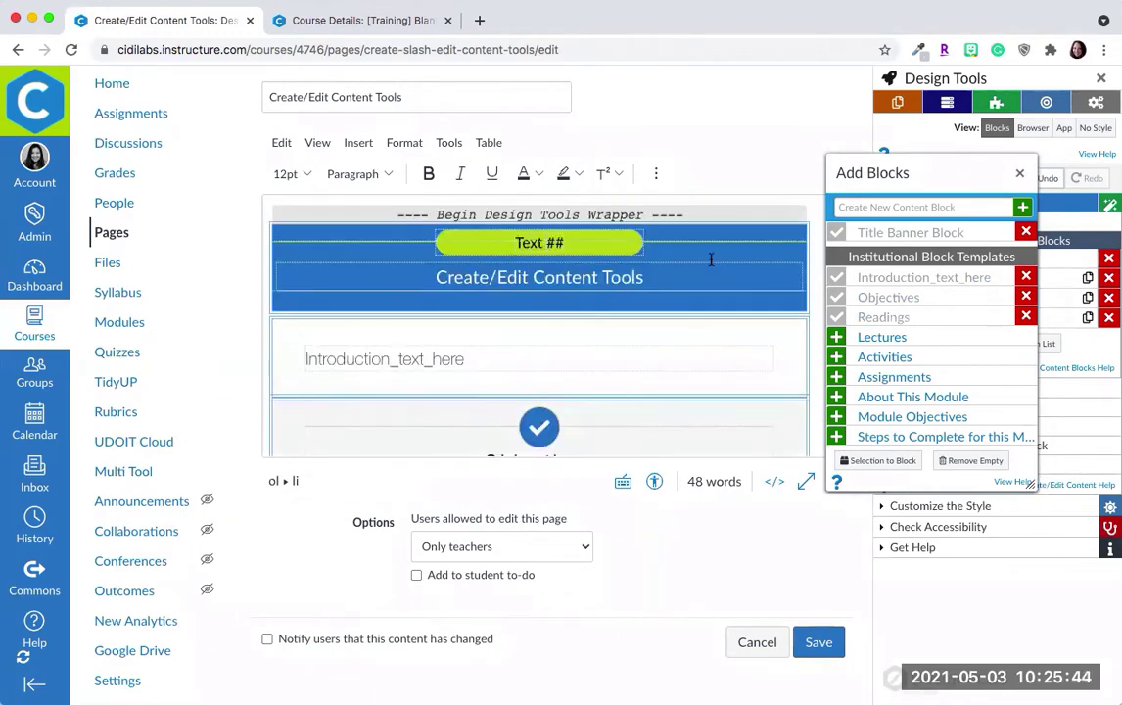
scroll(711, 259, "down", 10)
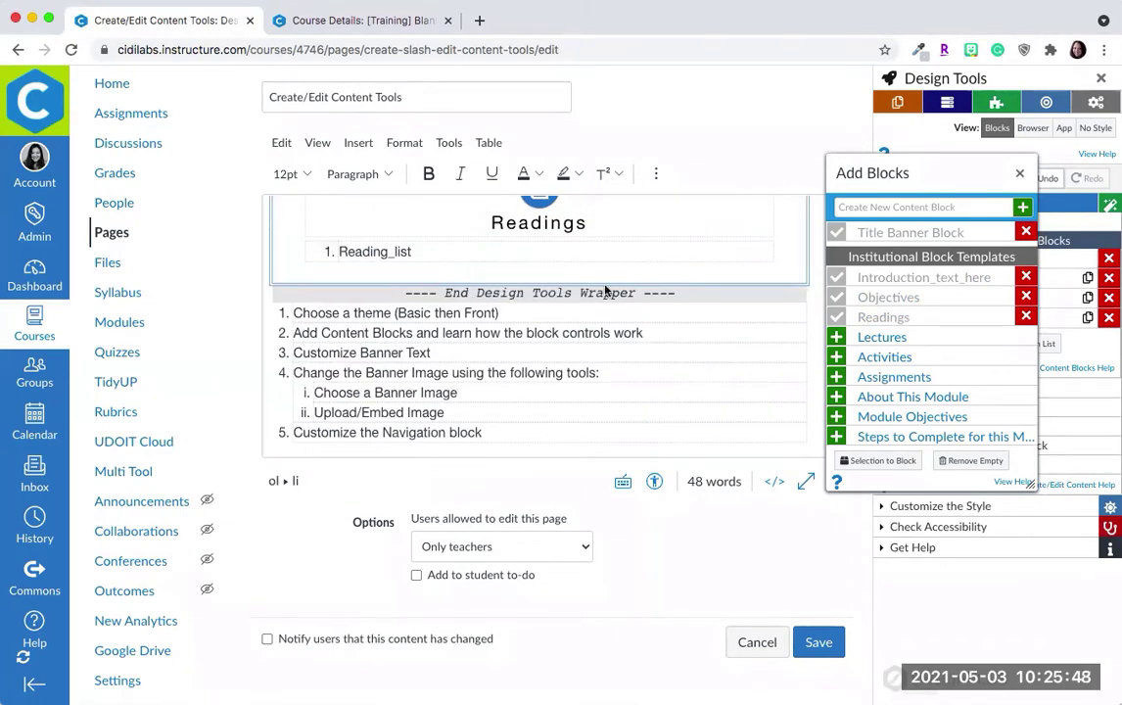
Step: Add the Lectures and Activities block templates to the page and look over the existing blocks
left_click(880, 339)
left_click(882, 359)
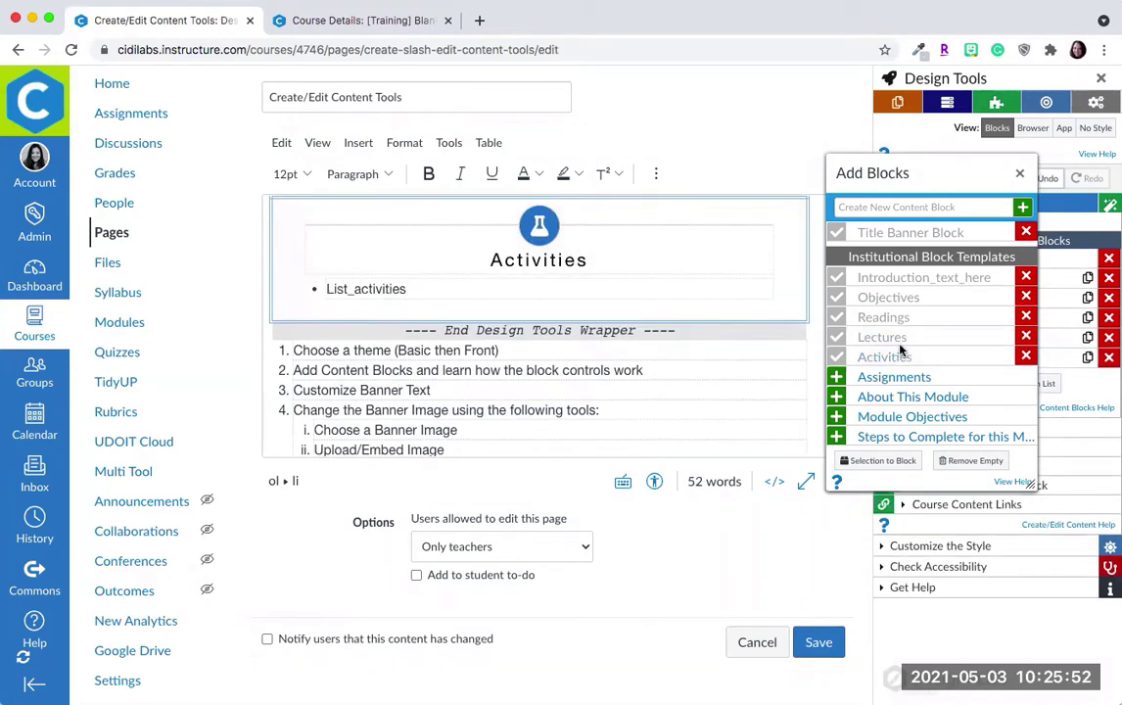
scroll(901, 350, "up", 1)
scroll(958, 262, "up", 1)
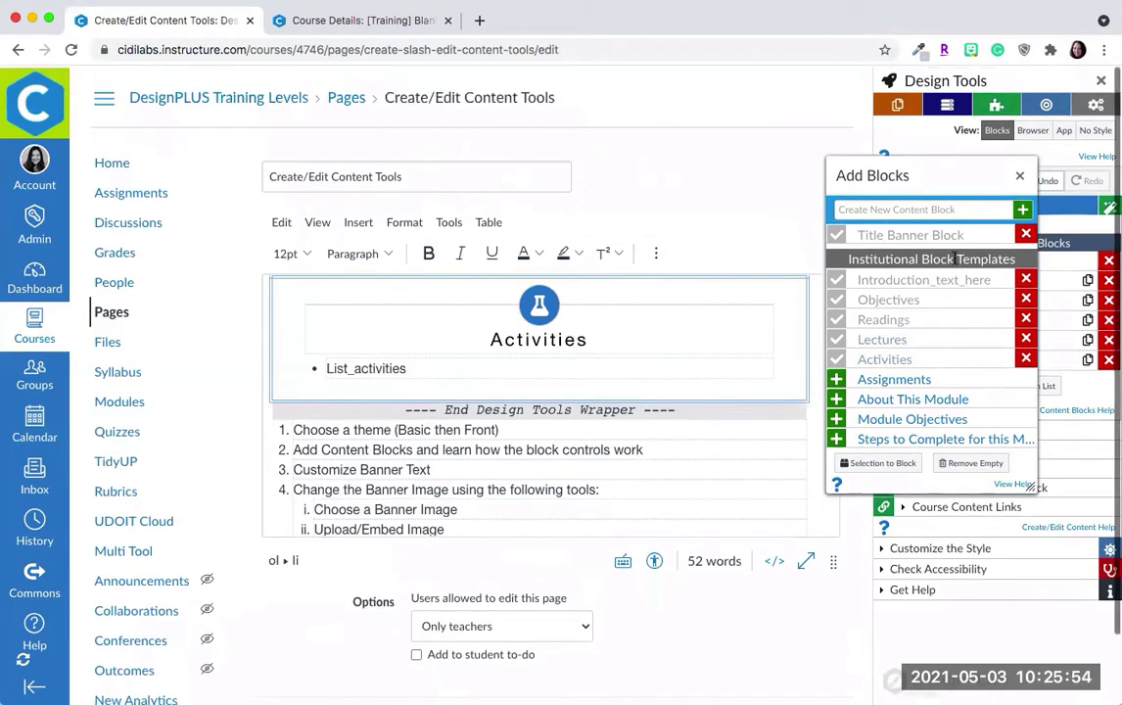
scroll(942, 341, "down", 1)
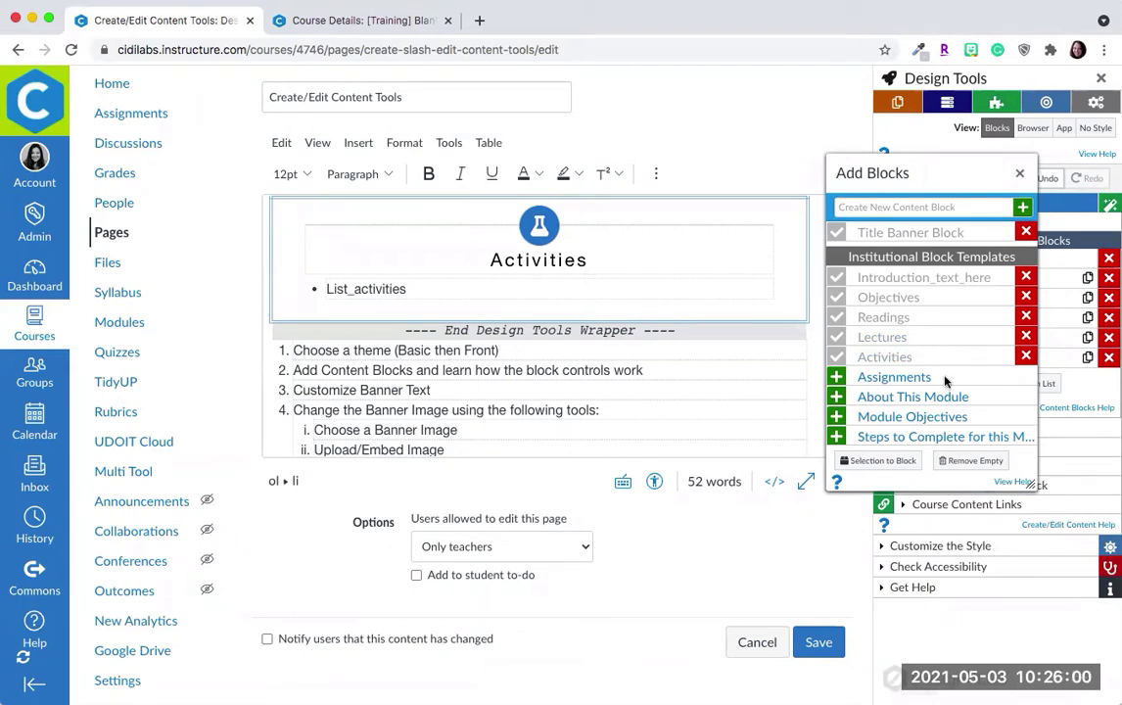
scroll(675, 252, "up", 5)
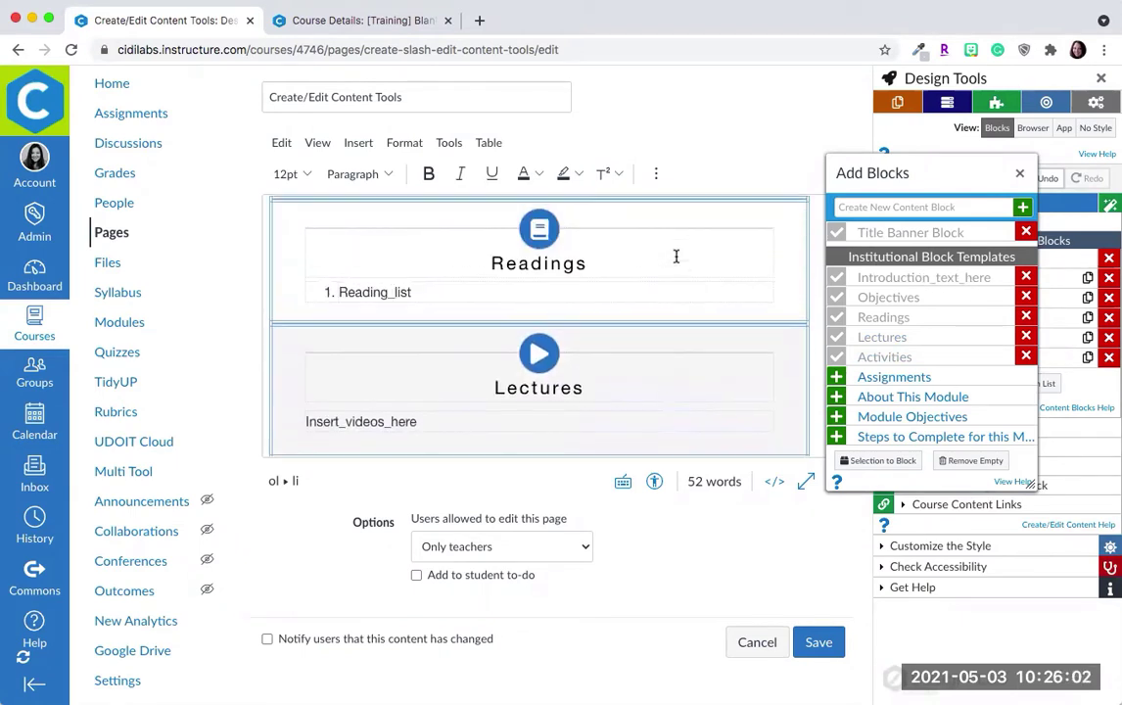
scroll(576, 240, "up", 2)
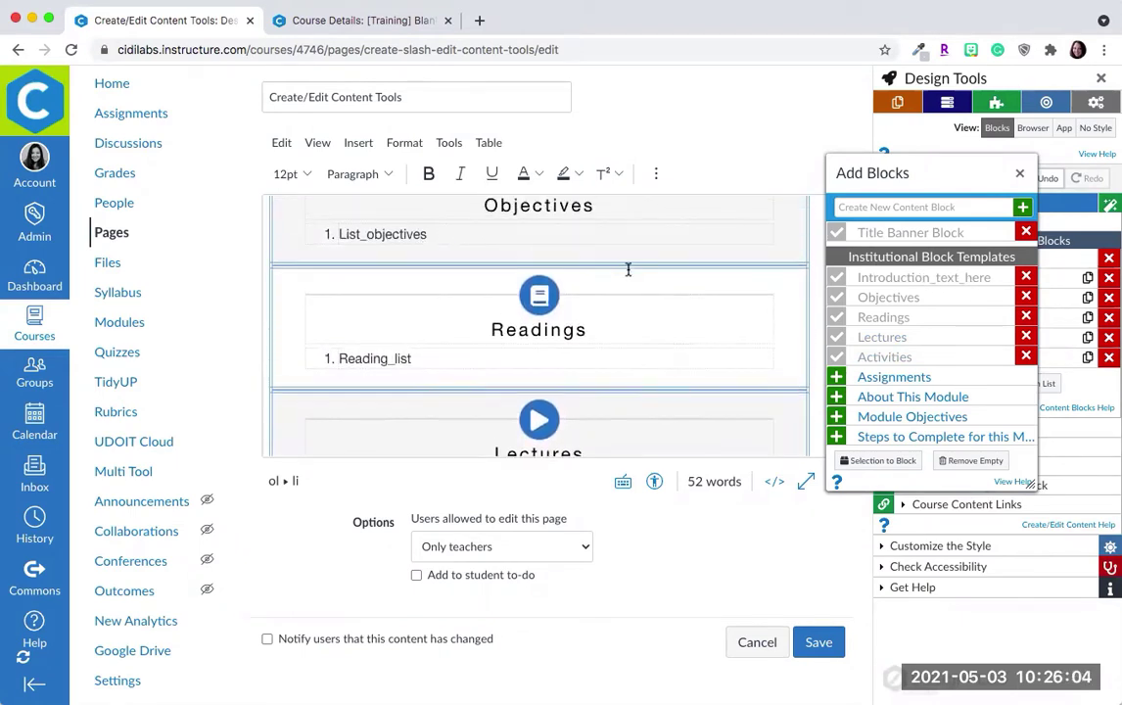
scroll(423, 320, "up", 2)
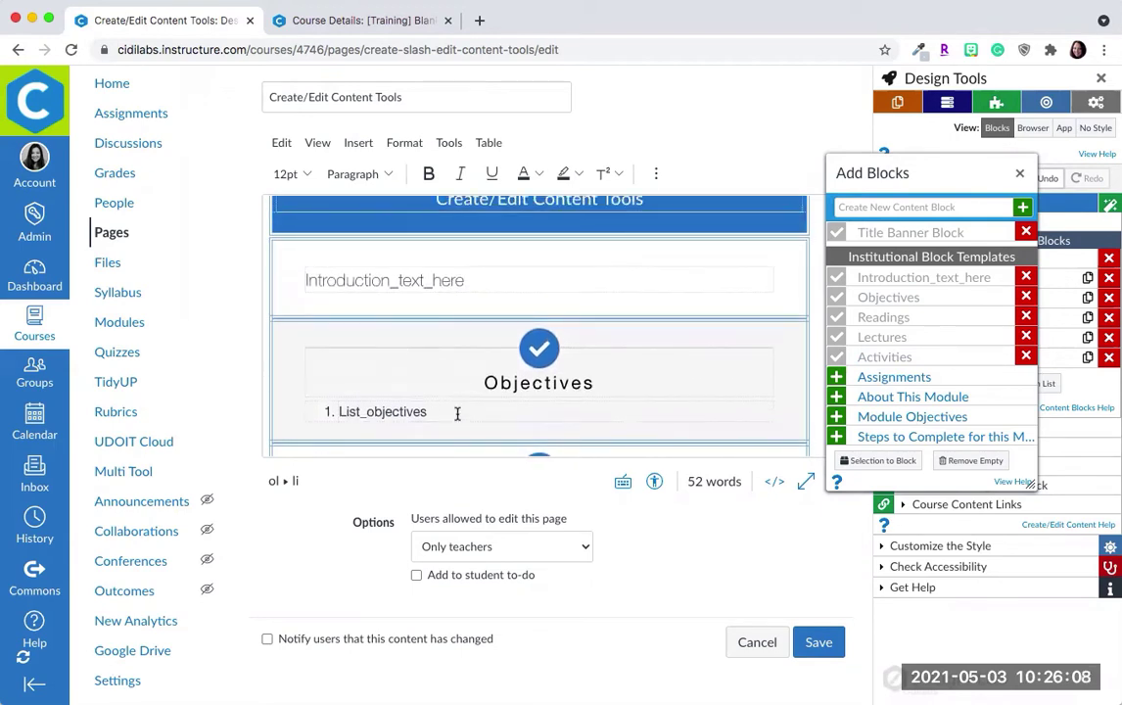
Step: Add the Assignments block template after the Activities block and review its placement
left_click(909, 378)
scroll(698, 406, "down", 1)
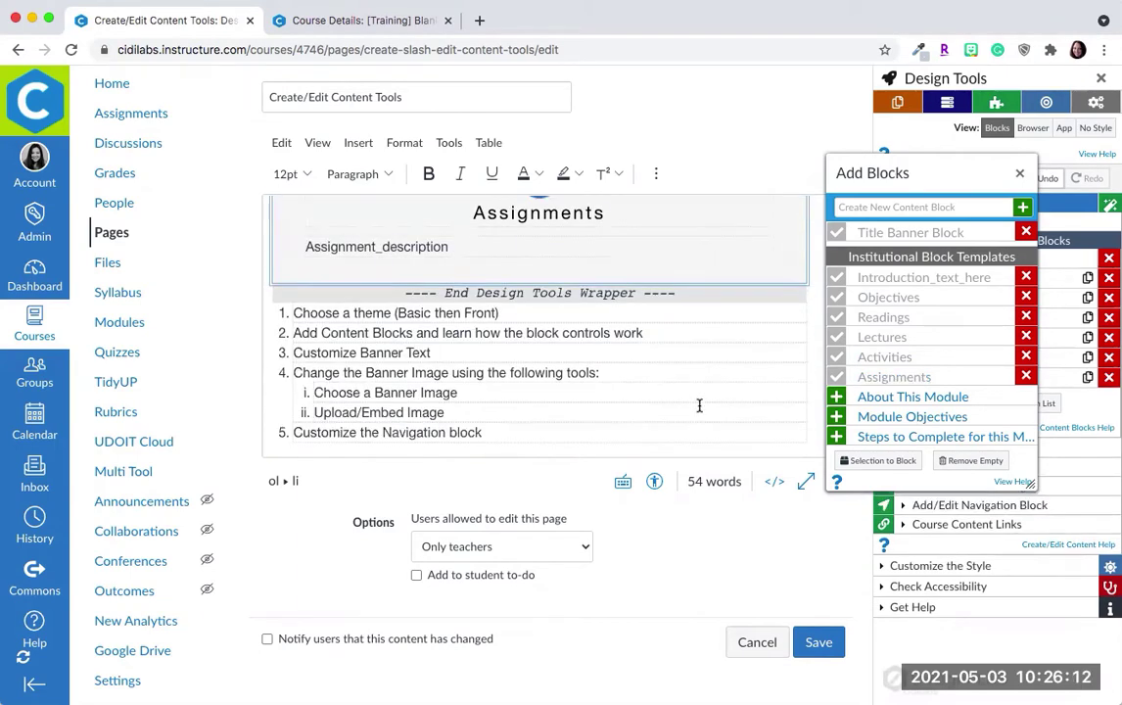
scroll(699, 405, "up", 3)
scroll(699, 405, "up", 4)
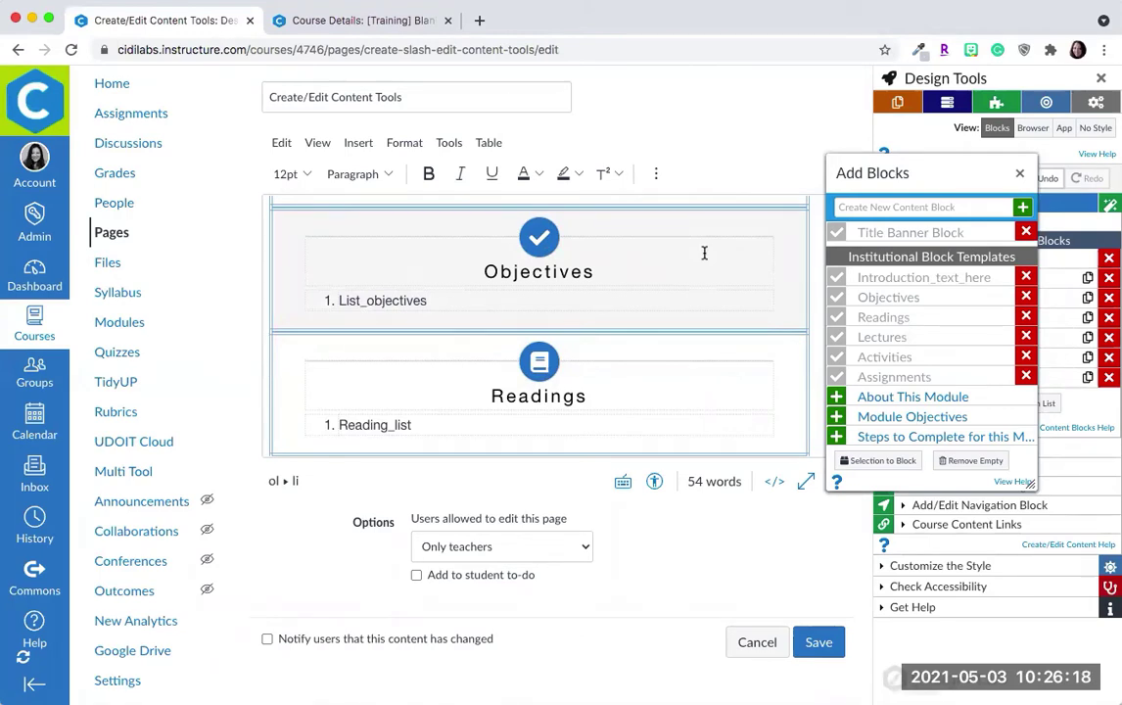
Step: Create a new custom content block titled Current Events after the Assignments block
left_click(962, 210)
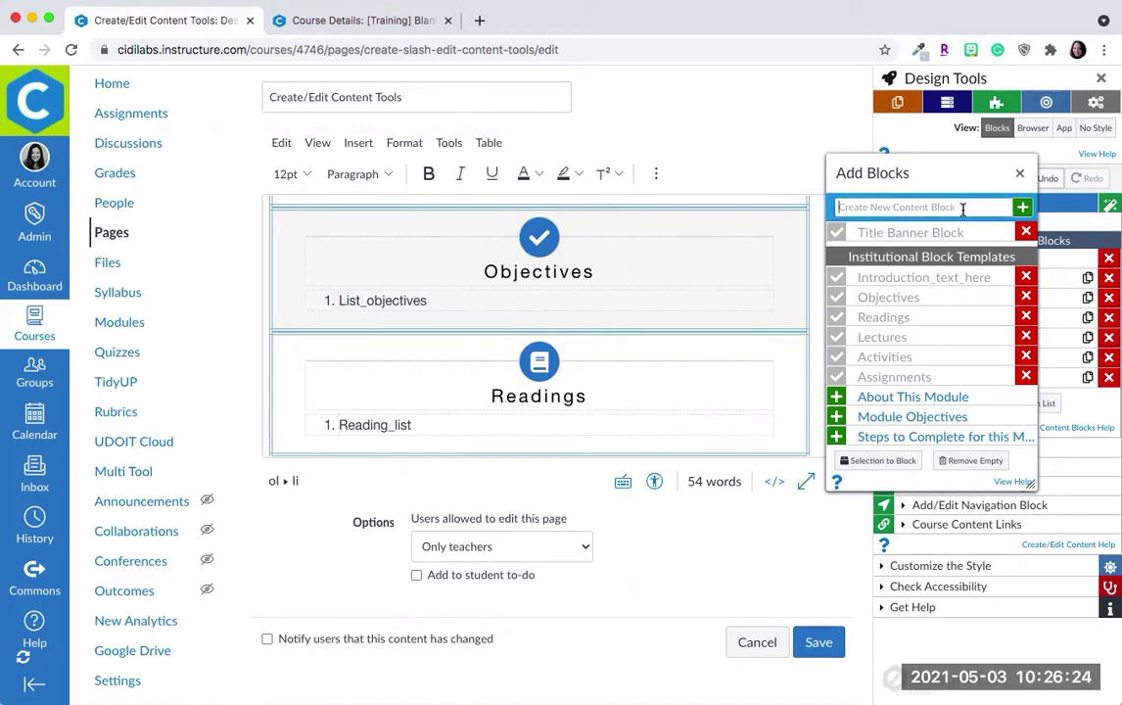
type("C")
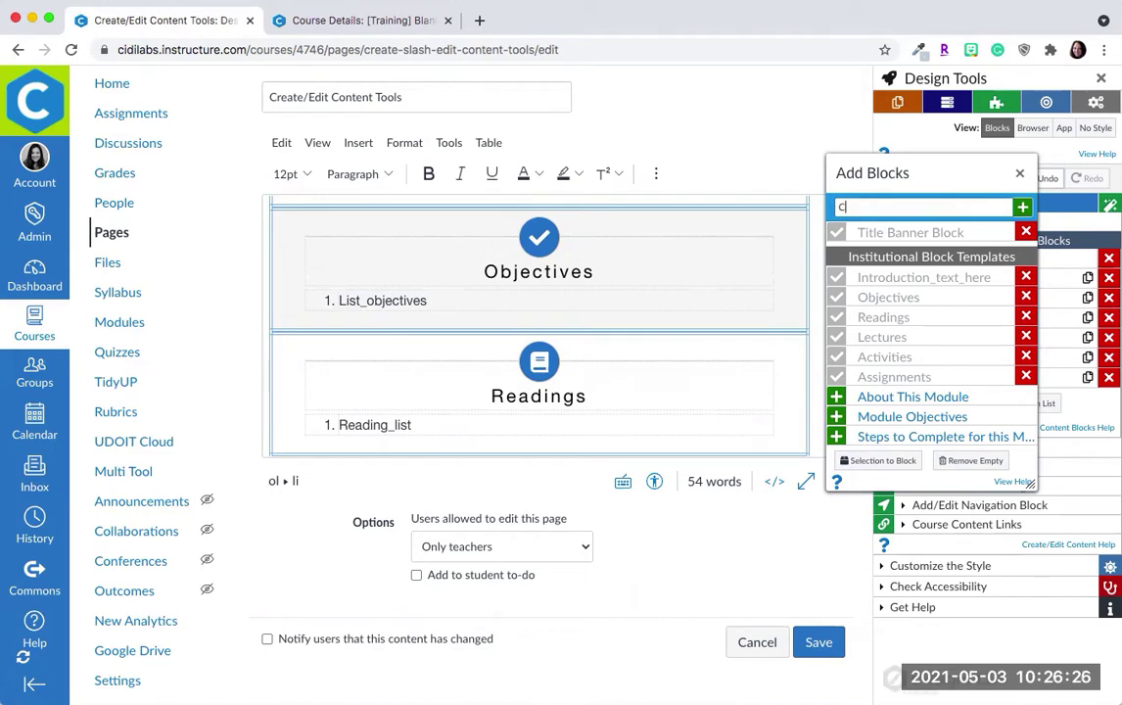
type("urrent Evenst")
key("BackSpace")
key("BackSpace")
type("t")
left_click(1022, 209)
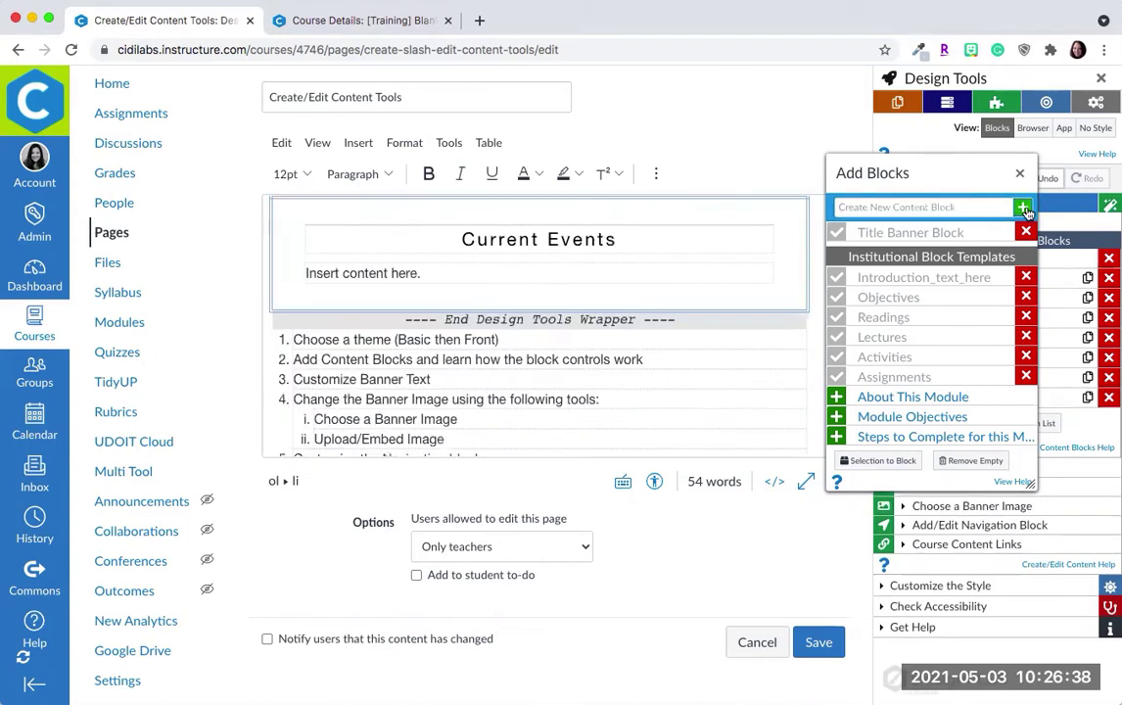
scroll(627, 303, "up", 2)
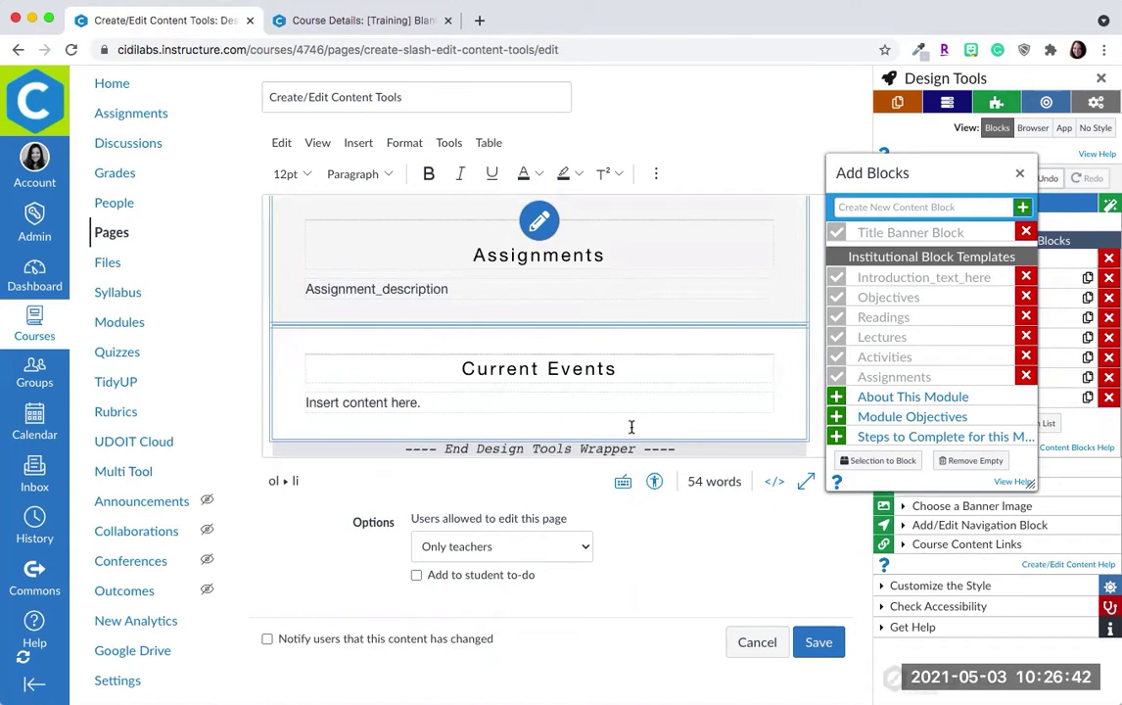
Step: Create a content block with no title after the Current Events block
left_click(871, 206)
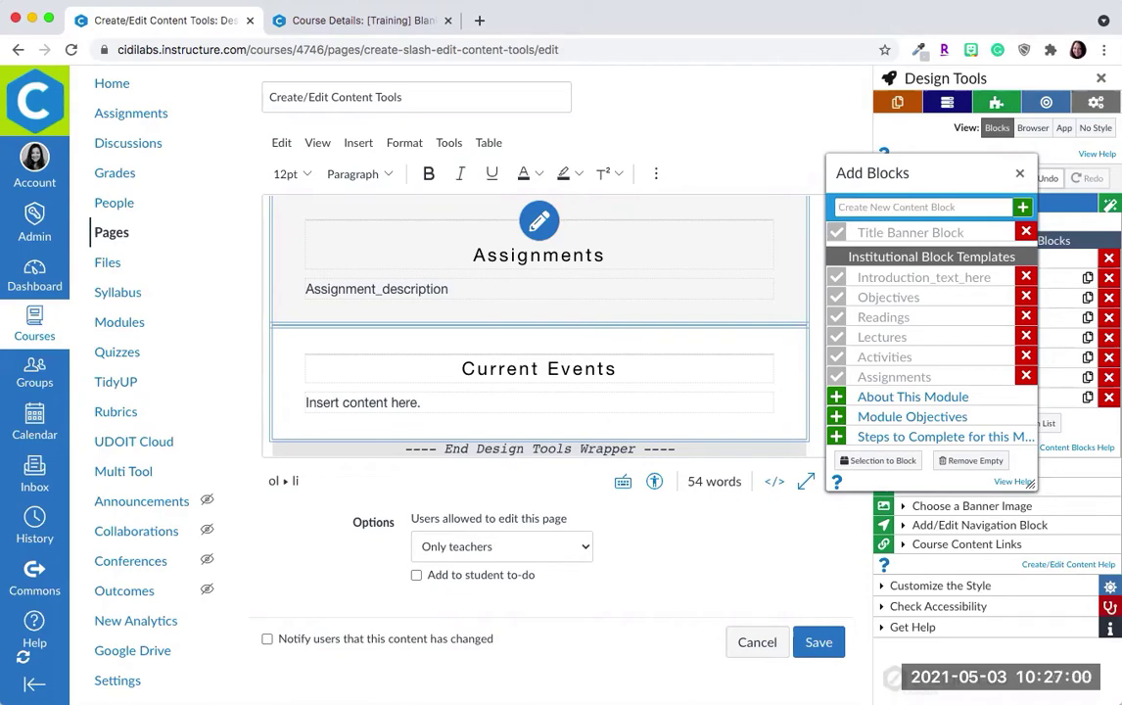
key("Return")
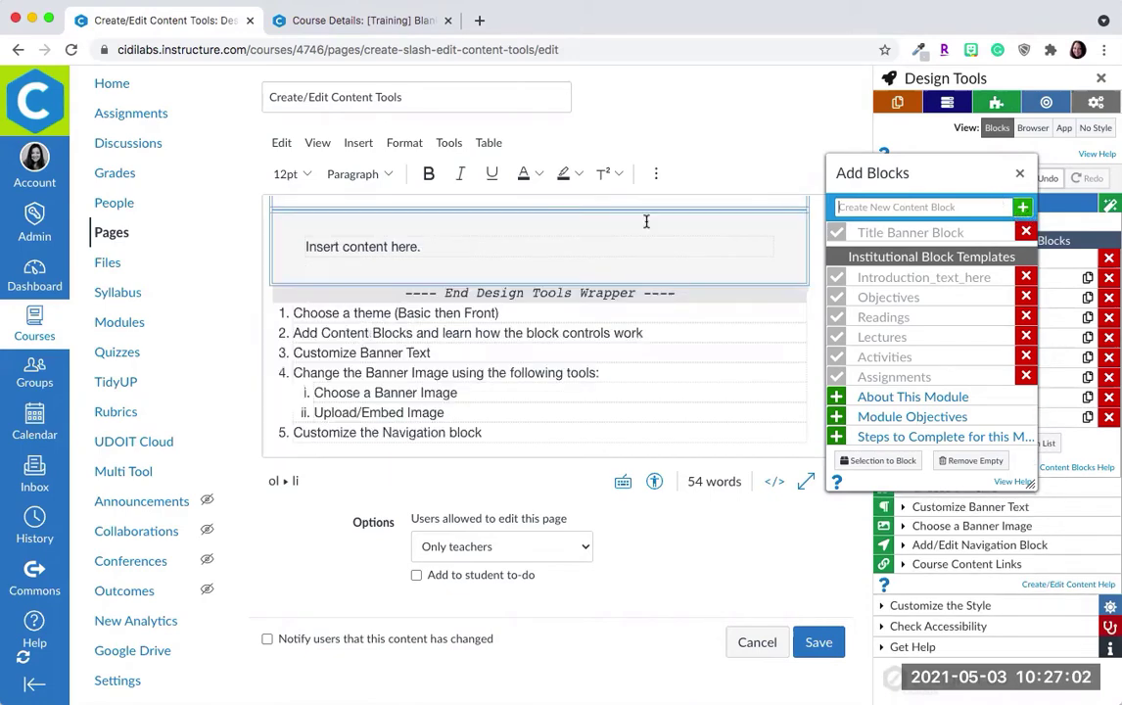
scroll(594, 238, "up", 2)
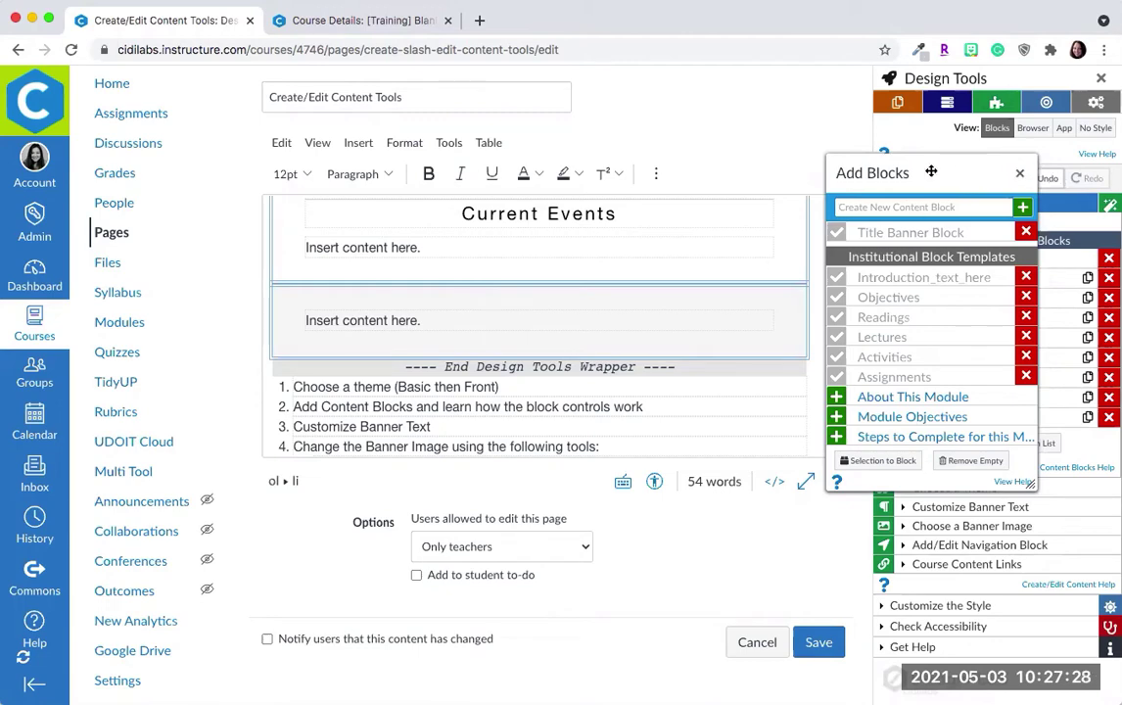
Step: Close the Add Blocks window and use the content block list to locate blocks from Objectives through the untitled one on the page
left_click_drag(930, 171, 782, 130)
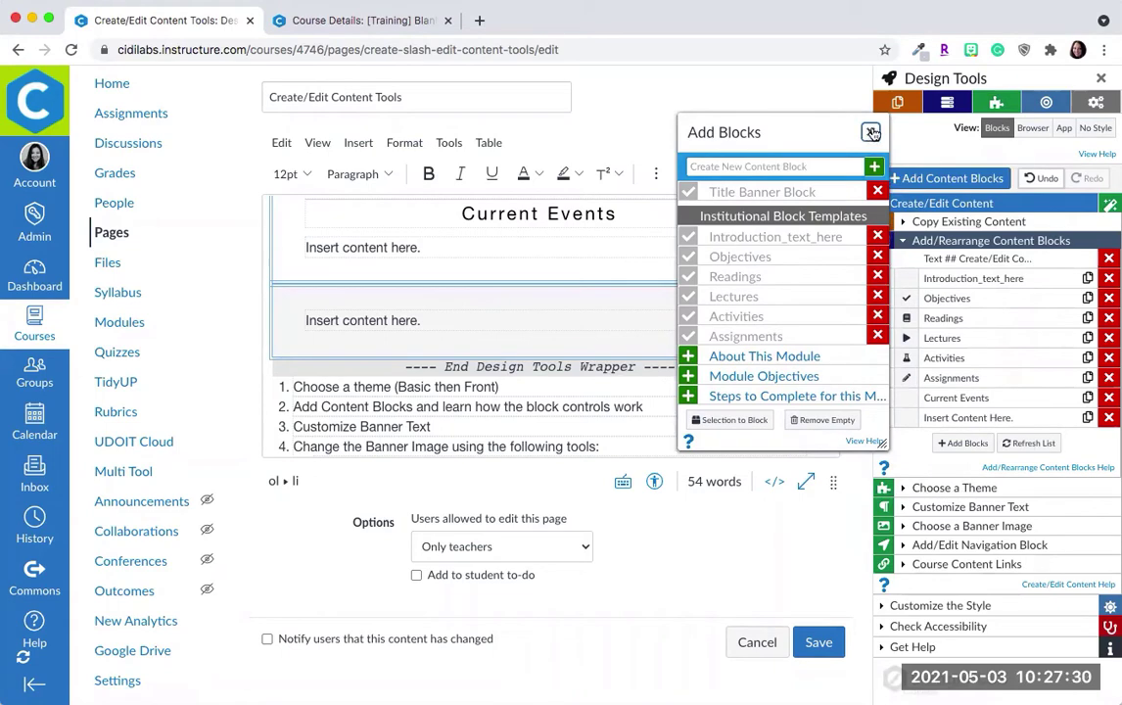
left_click(871, 132)
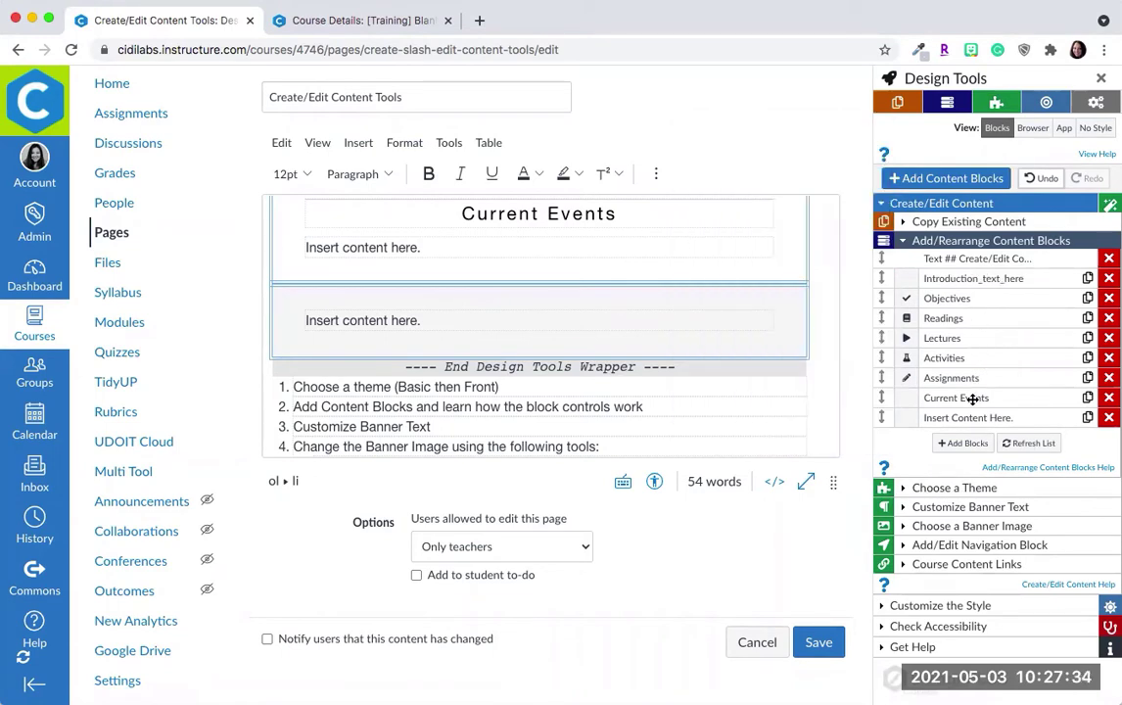
scroll(650, 252, "up", 5)
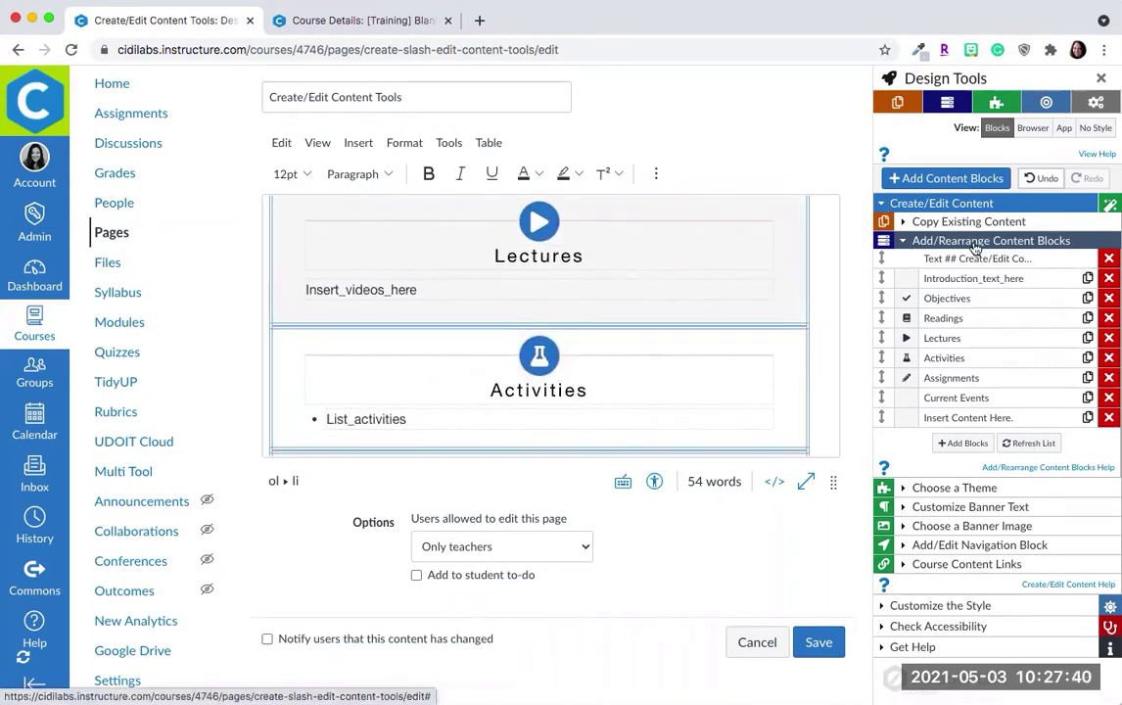
left_click(961, 296)
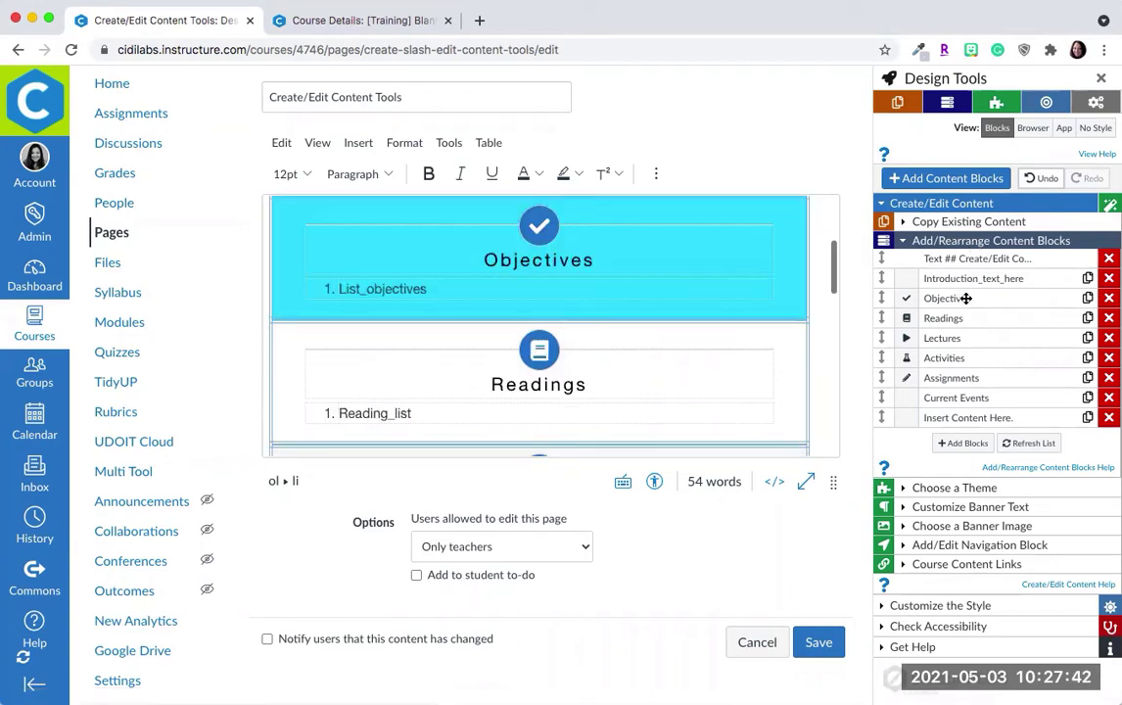
left_click(967, 317)
left_click(967, 338)
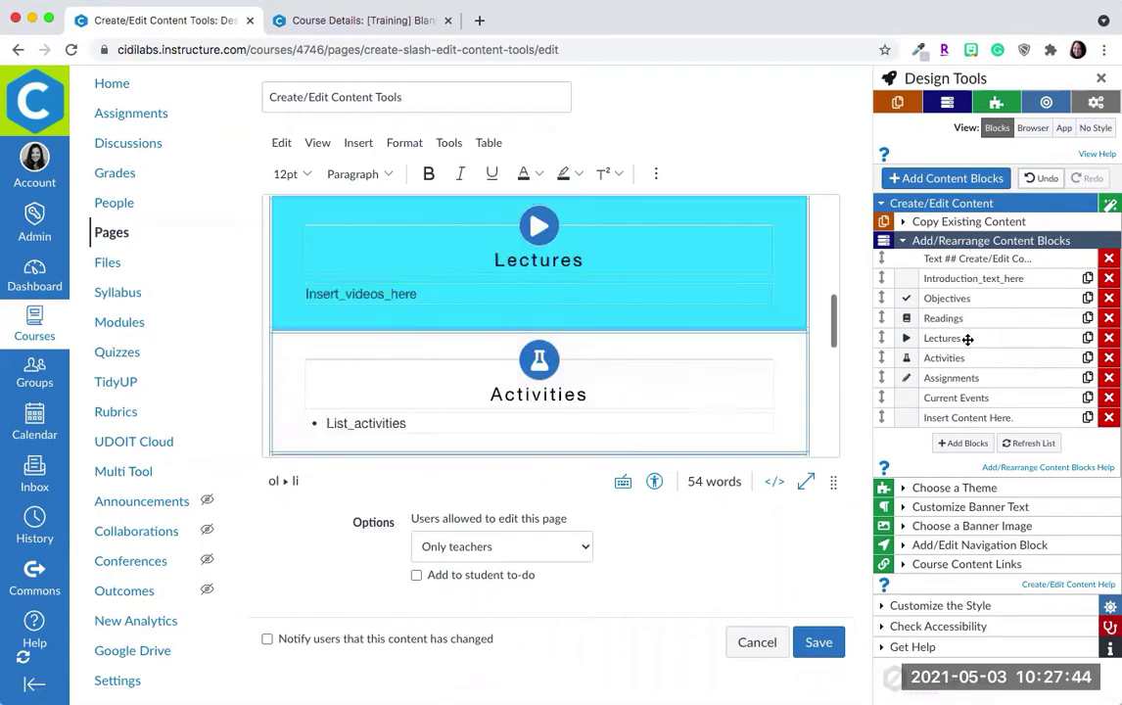
left_click(969, 358)
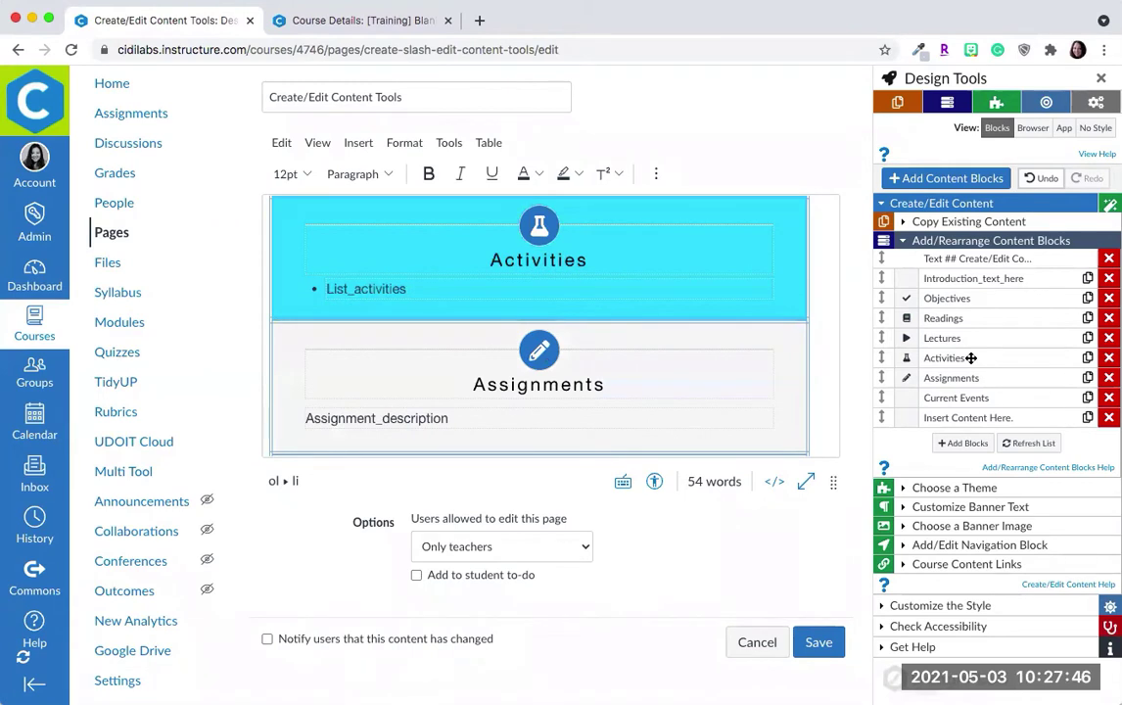
left_click(969, 377)
left_click(982, 417)
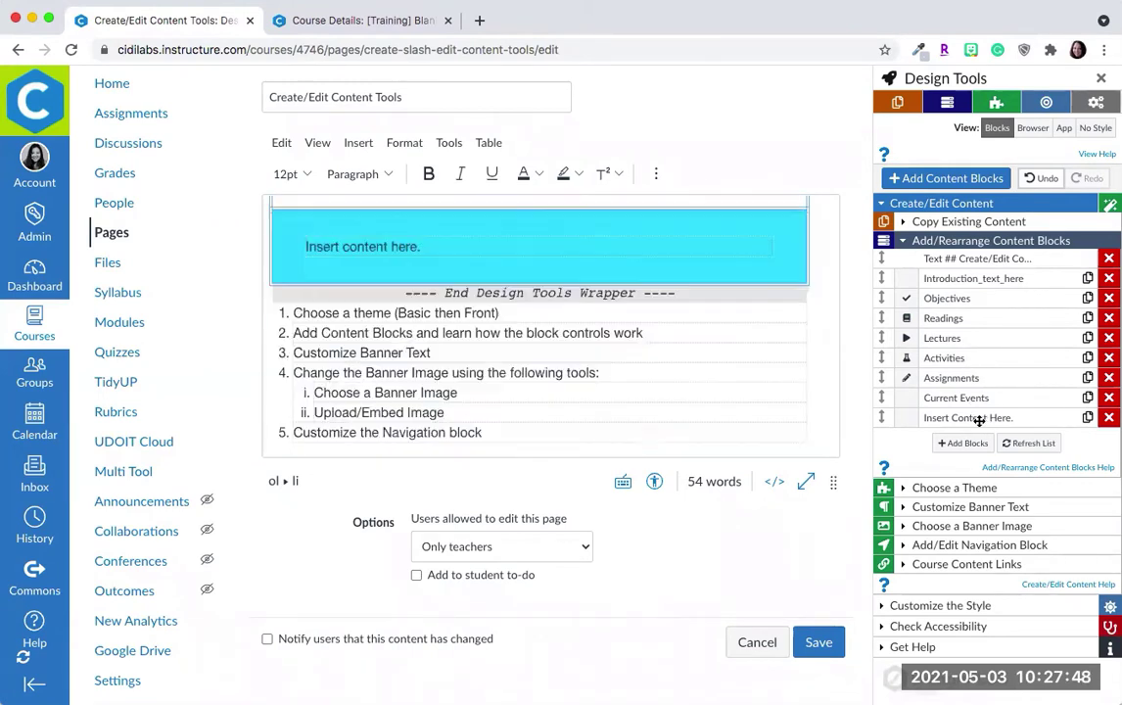
Step: Duplicate the untitled content block at the end of the page and delete both untitled blocks
left_click(1089, 418)
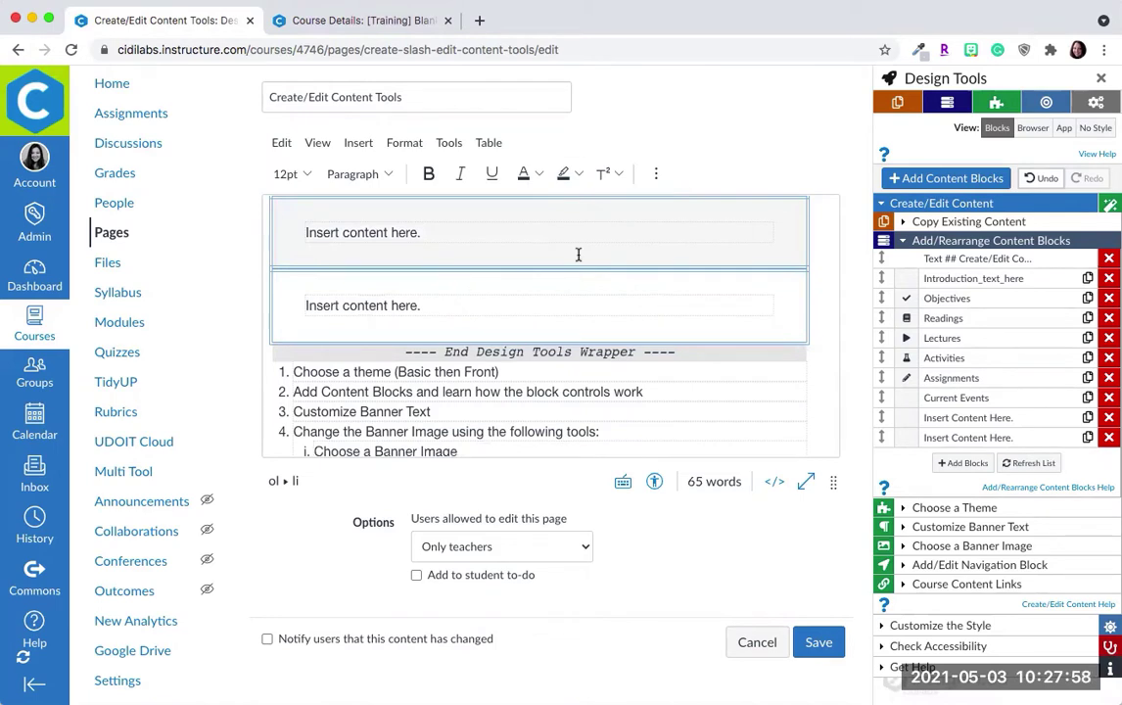
scroll(701, 276, "up", 2)
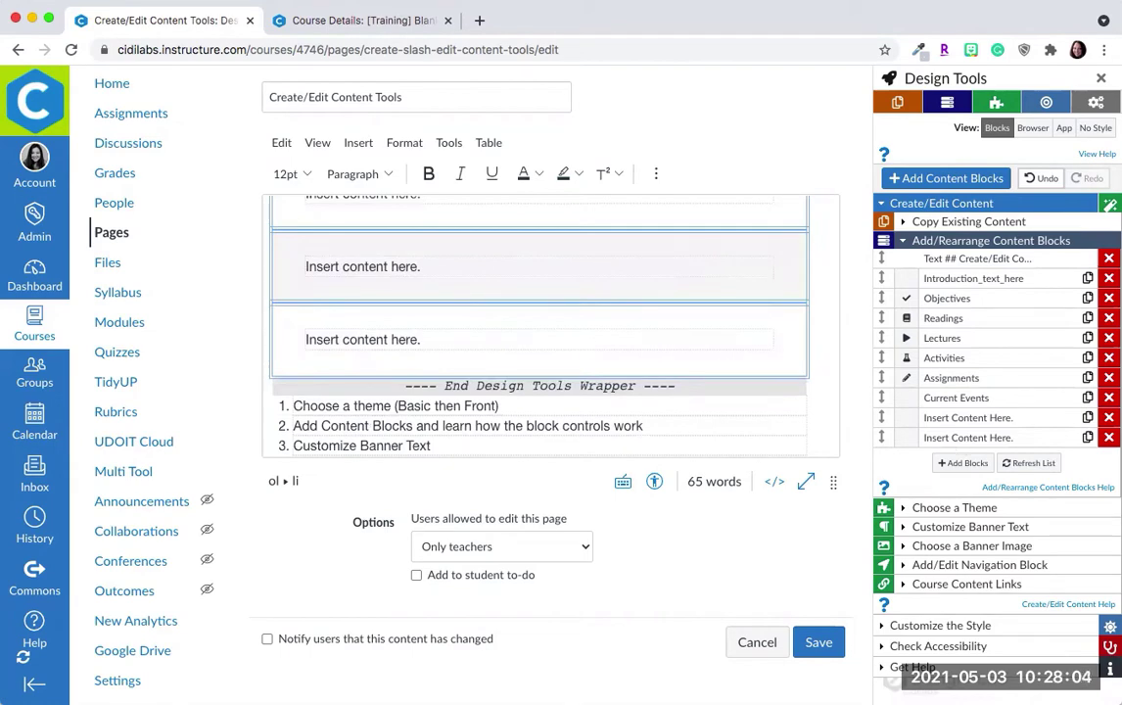
left_click(1108, 417)
left_click(1108, 417)
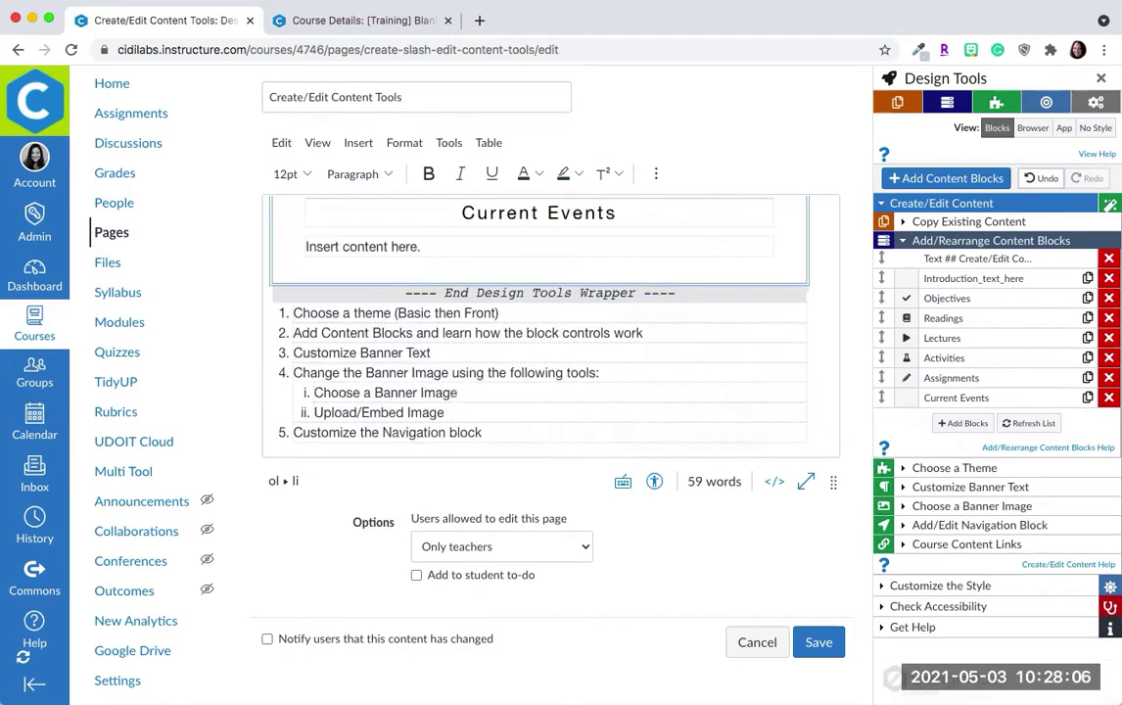
Step: Search the custom icons for "news" and apply the newspaper icon to the Current Events block
scroll(688, 305, "up", 3)
scroll(688, 306, "down", 2)
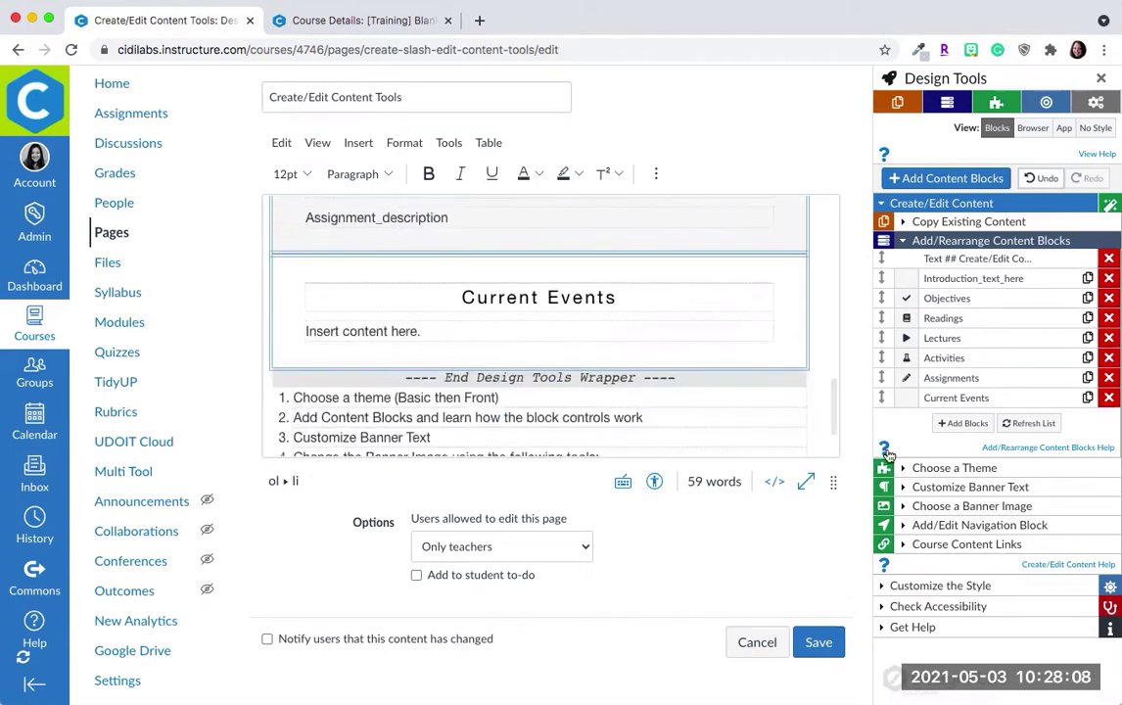
mouse_move(1039, 399)
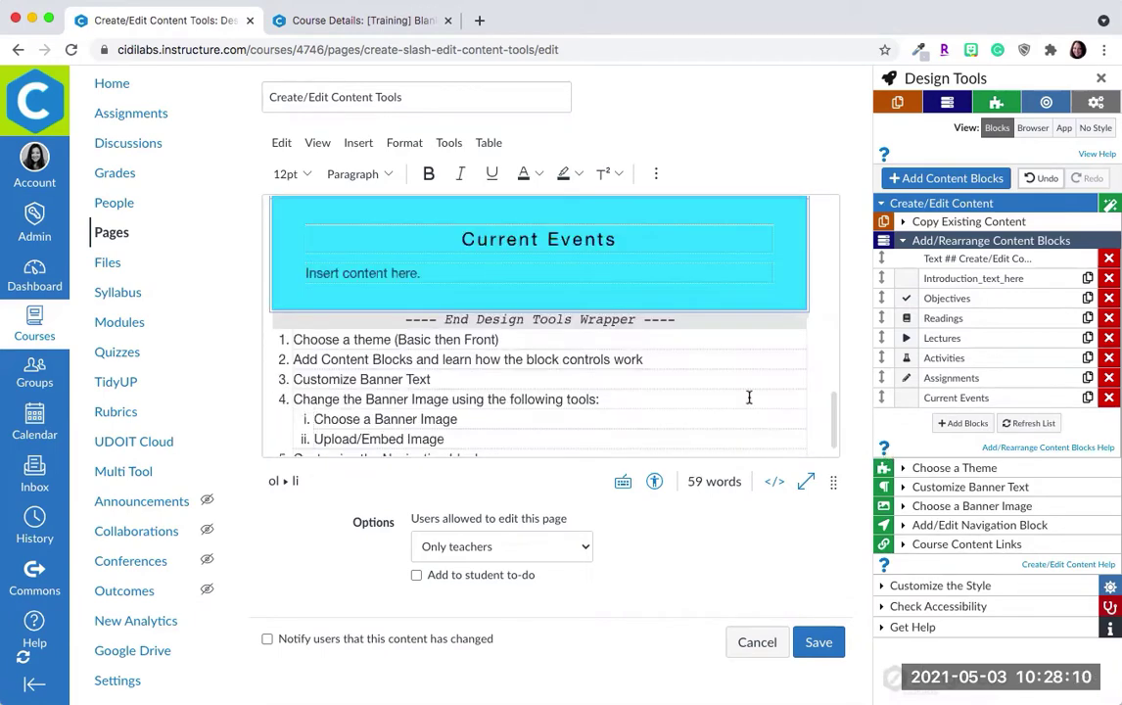
scroll(601, 333, "up", 5)
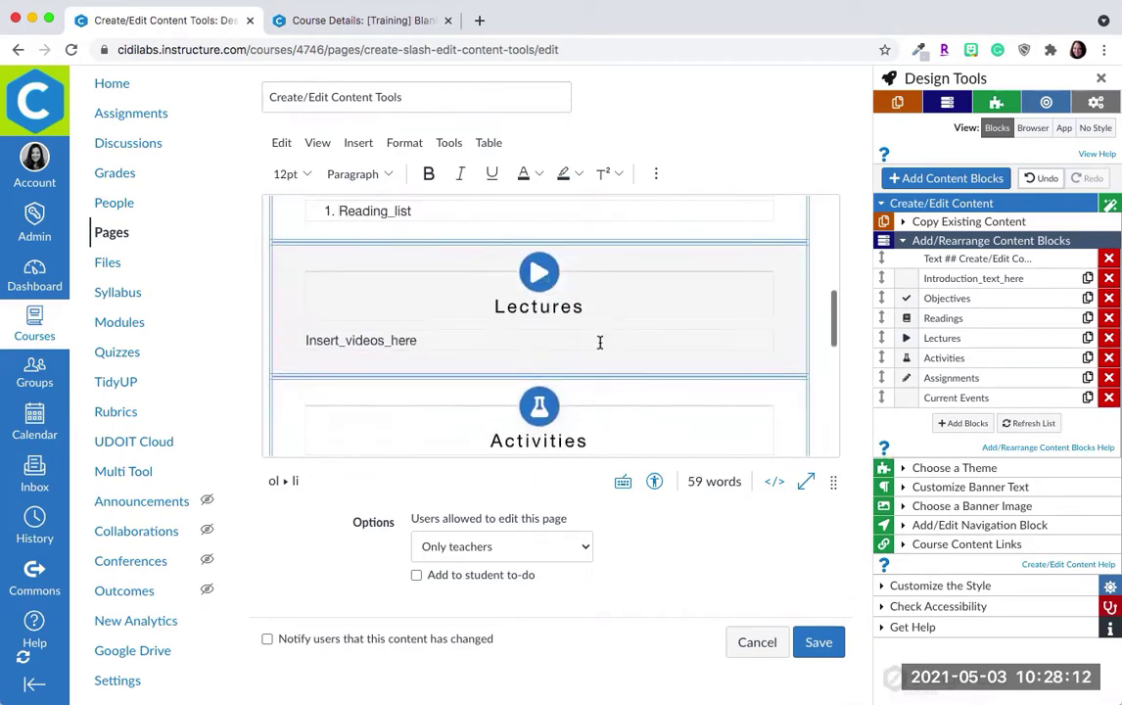
scroll(600, 342, "down", 5)
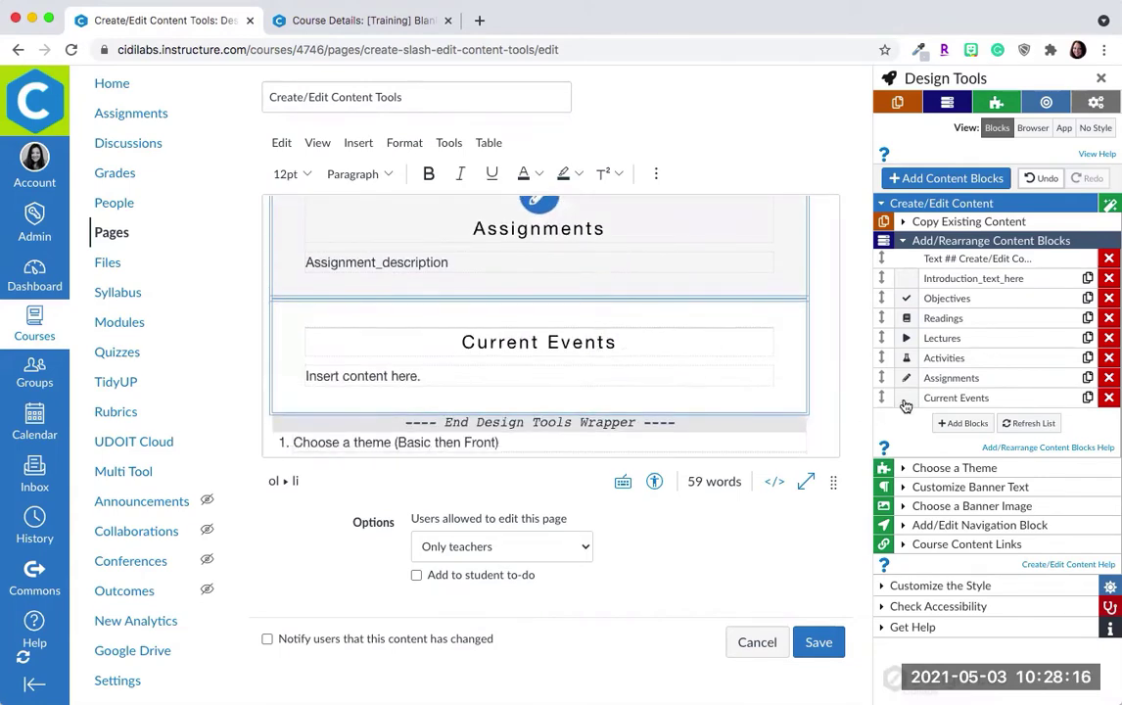
mouse_move(907, 400)
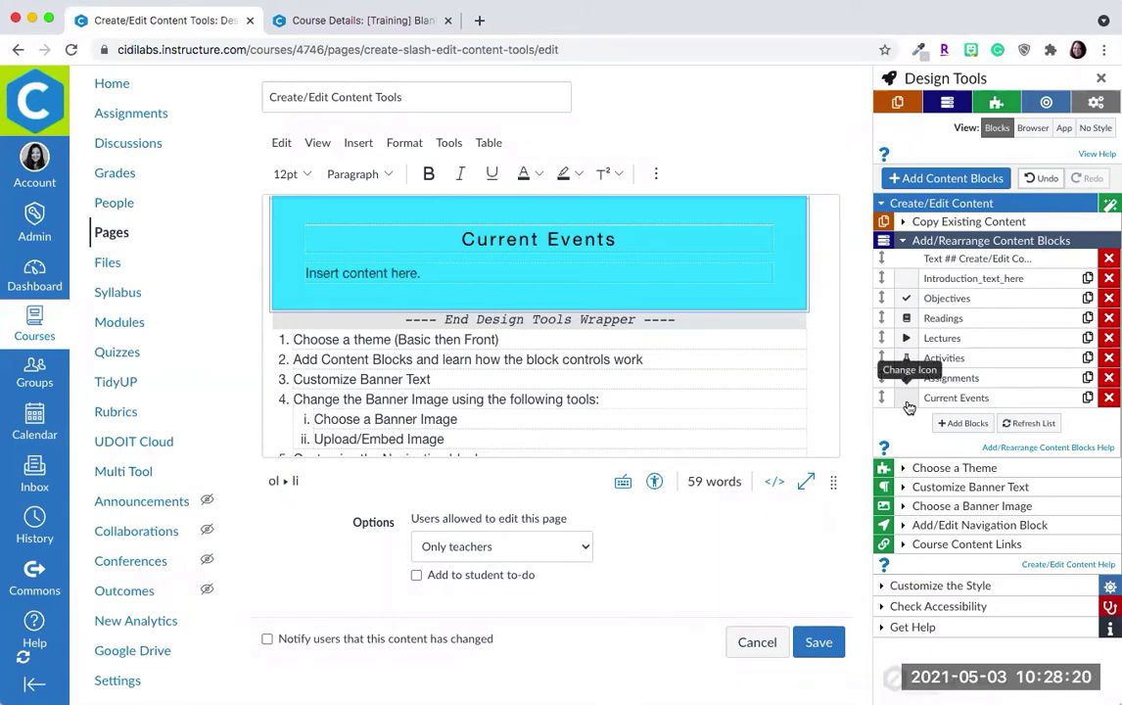
left_click(905, 396)
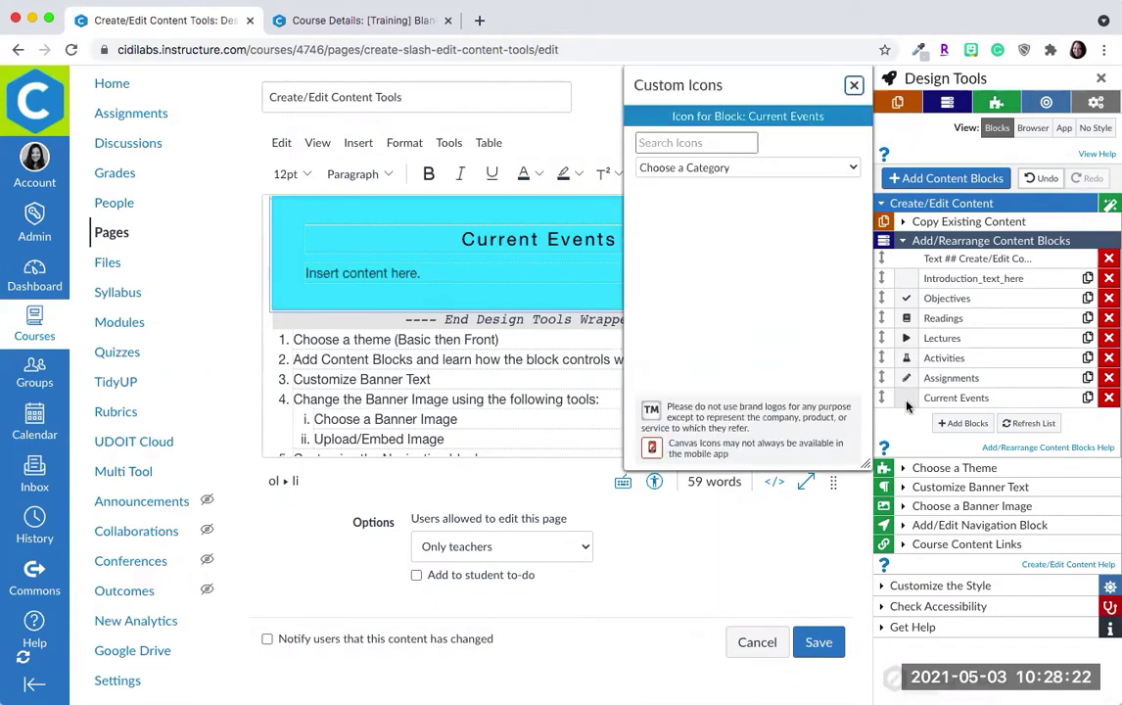
left_click(700, 142)
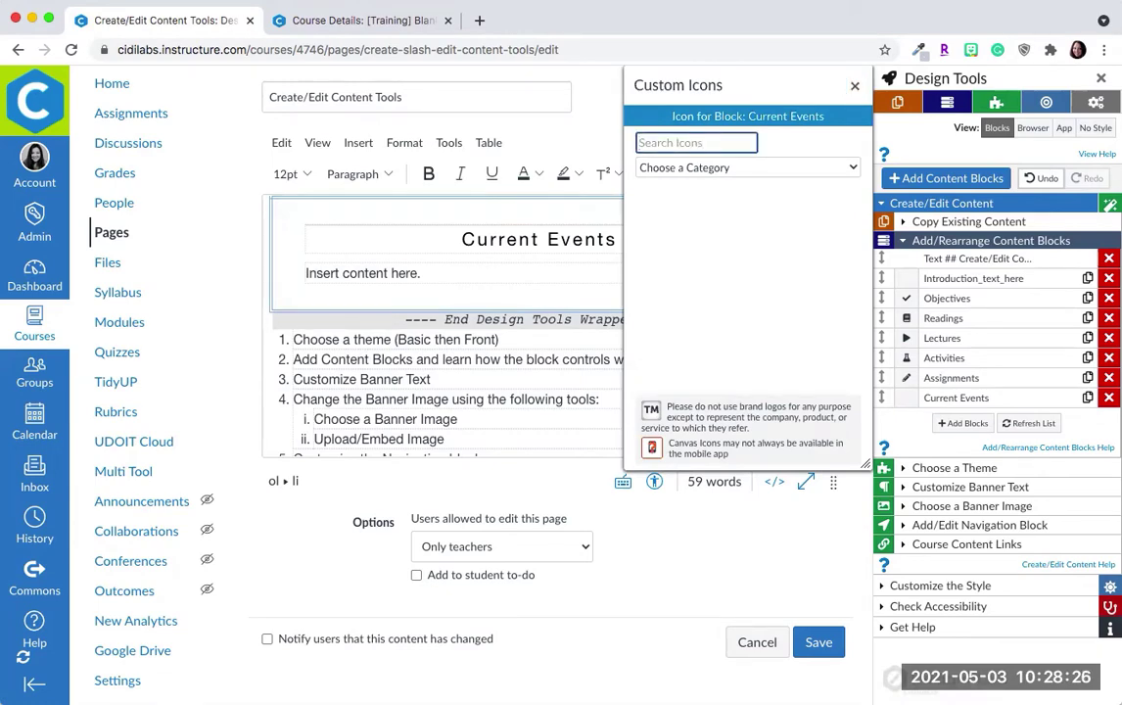
type("news")
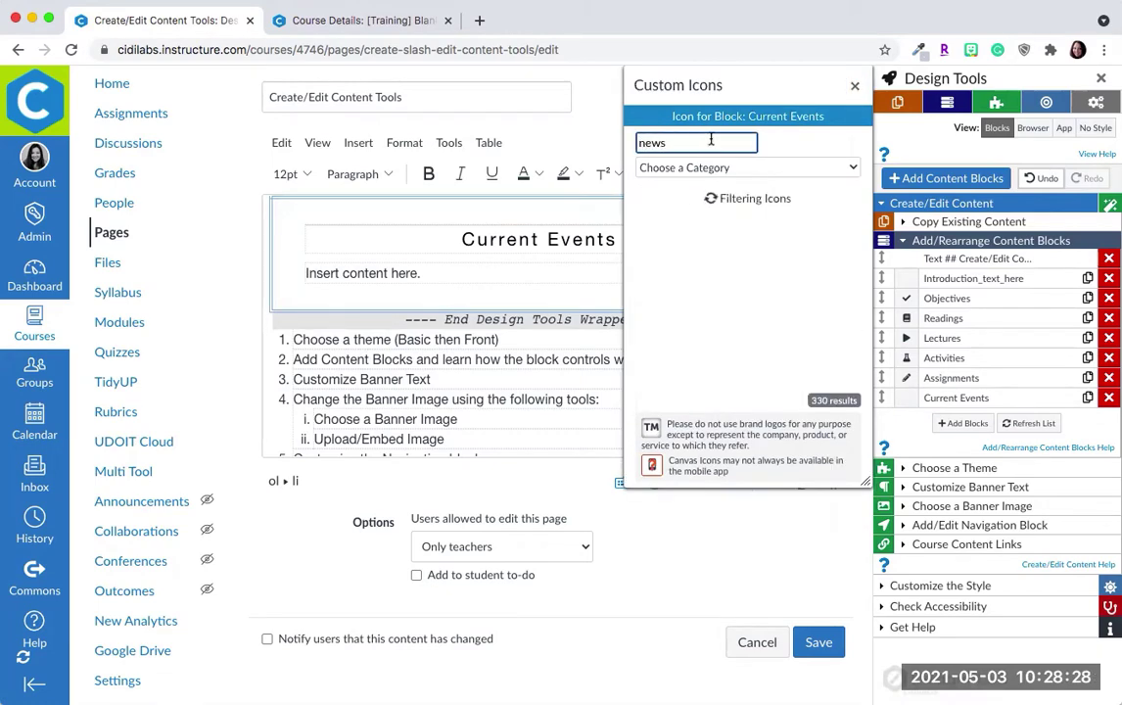
left_click(722, 192)
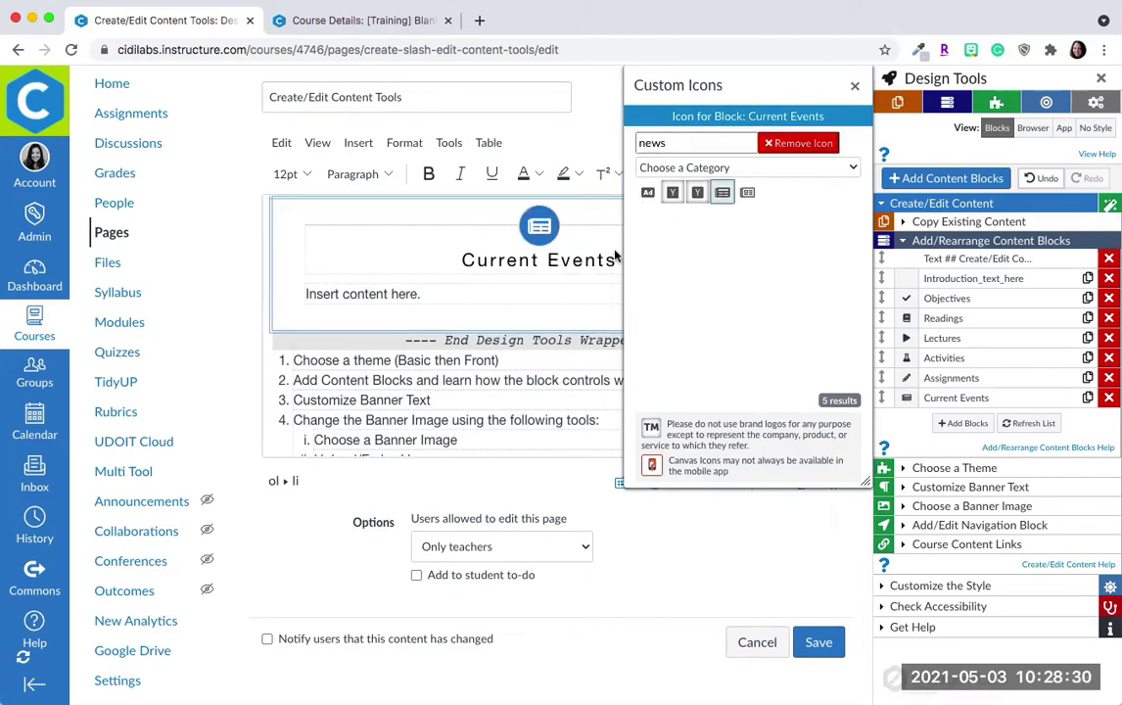
scroll(564, 254, "up", 6)
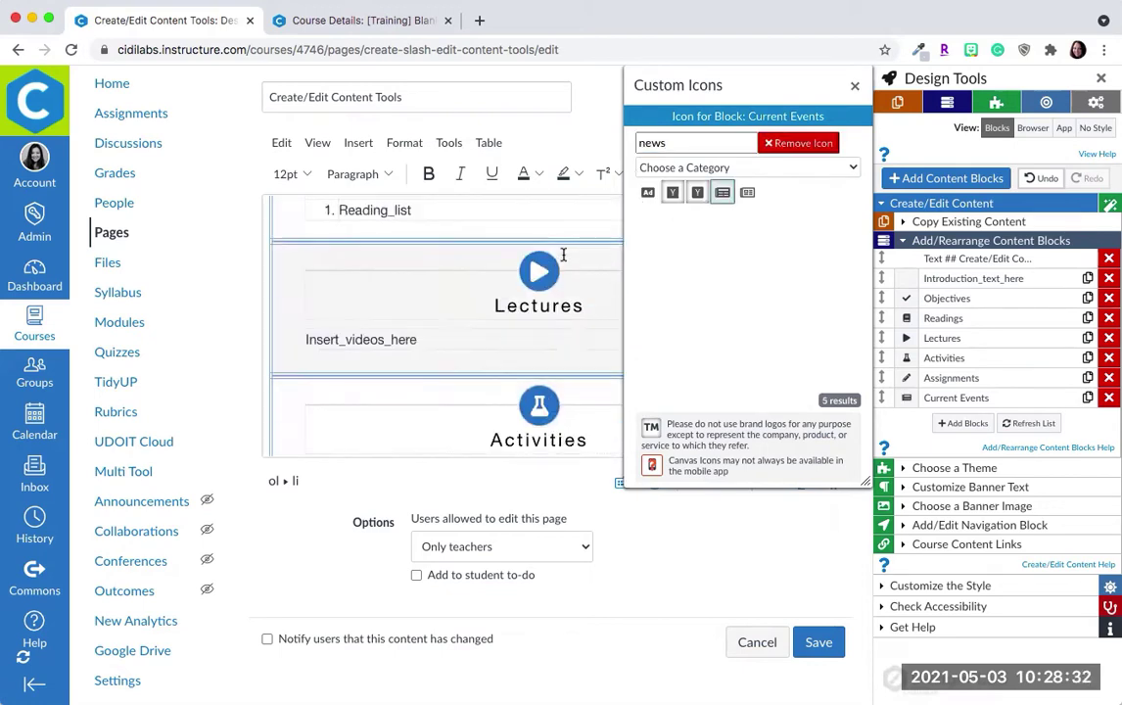
Step: Close the Custom Icons window and move the Current Events block directly after the introduction text, above Objectives
scroll(563, 255, "down", 4)
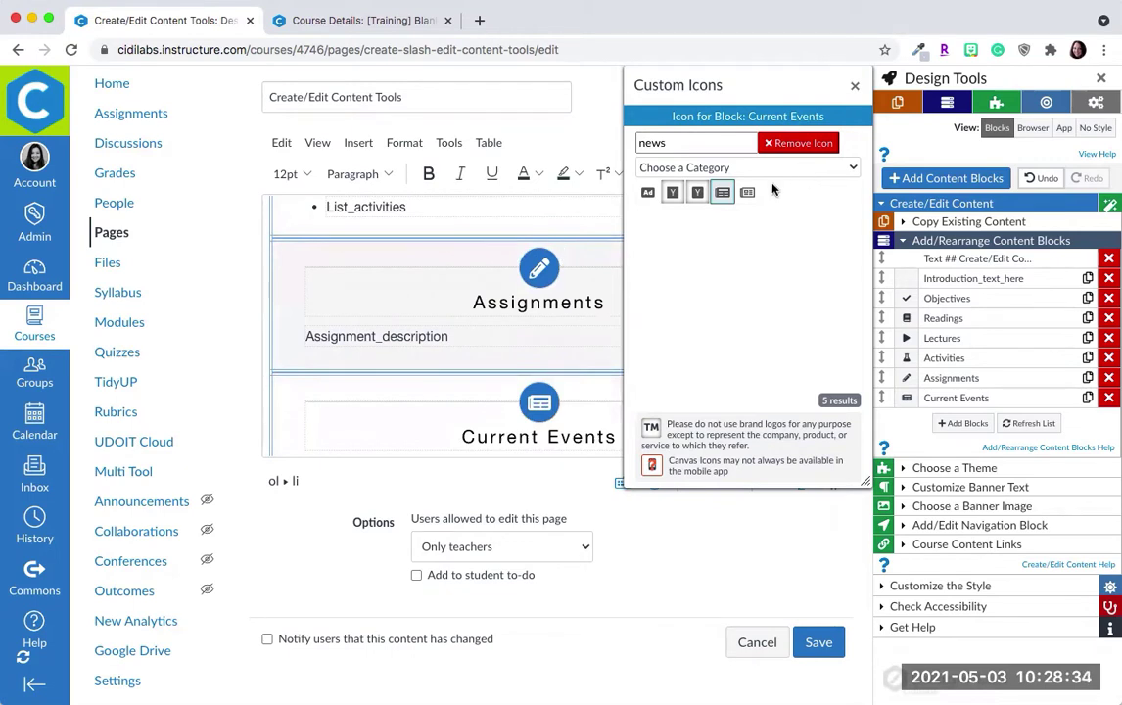
left_click(854, 87)
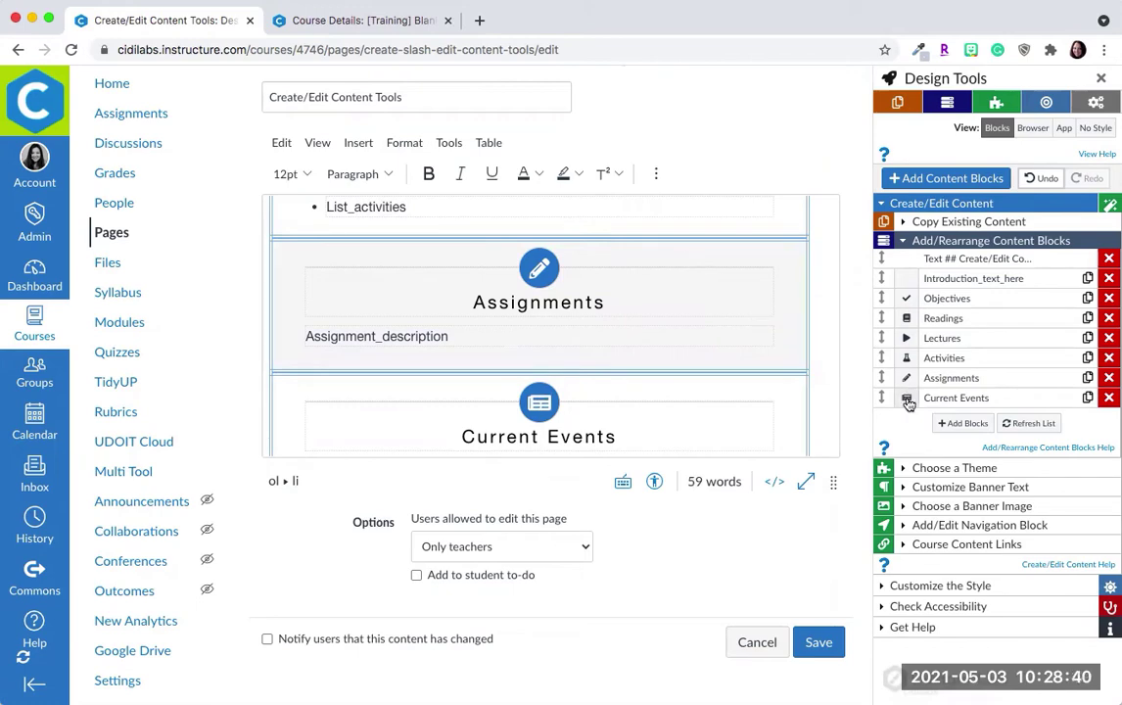
scroll(751, 365, "up", 10)
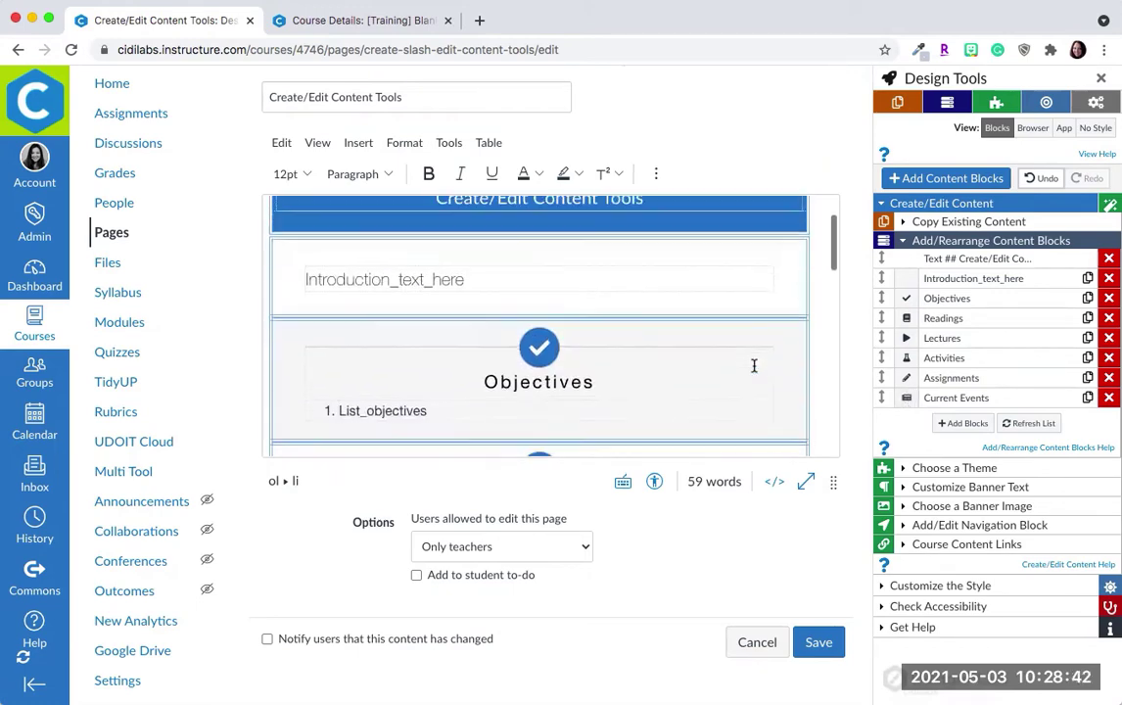
scroll(754, 365, "down", 5)
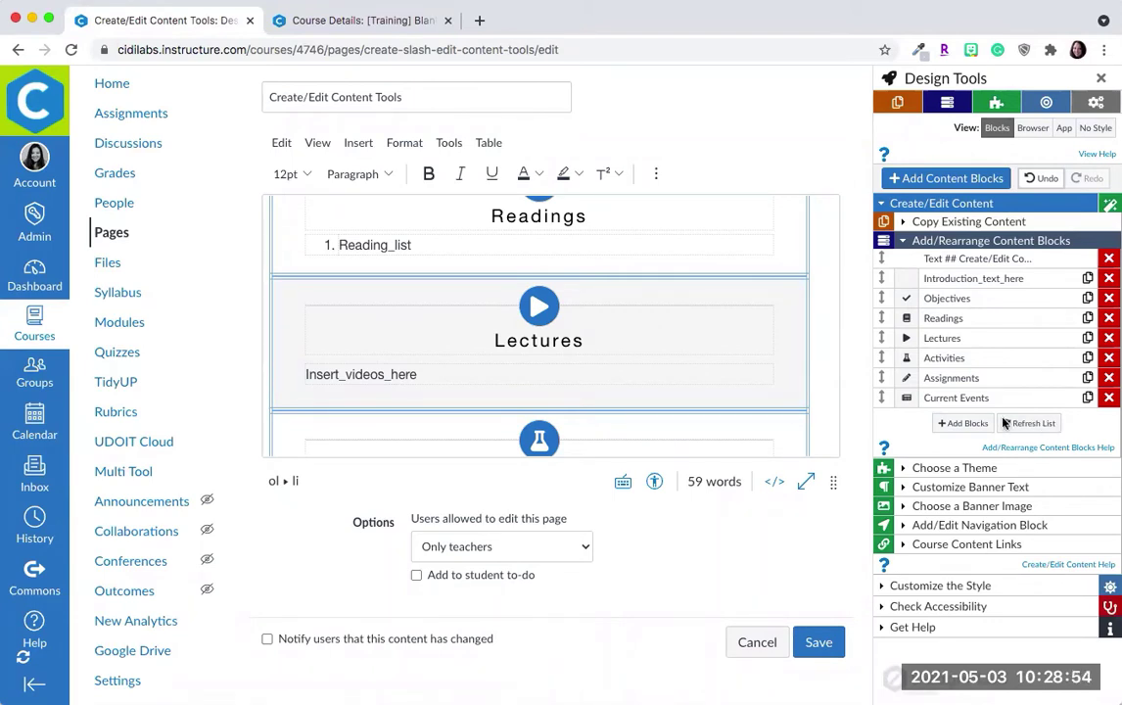
left_click_drag(881, 377, 878, 289)
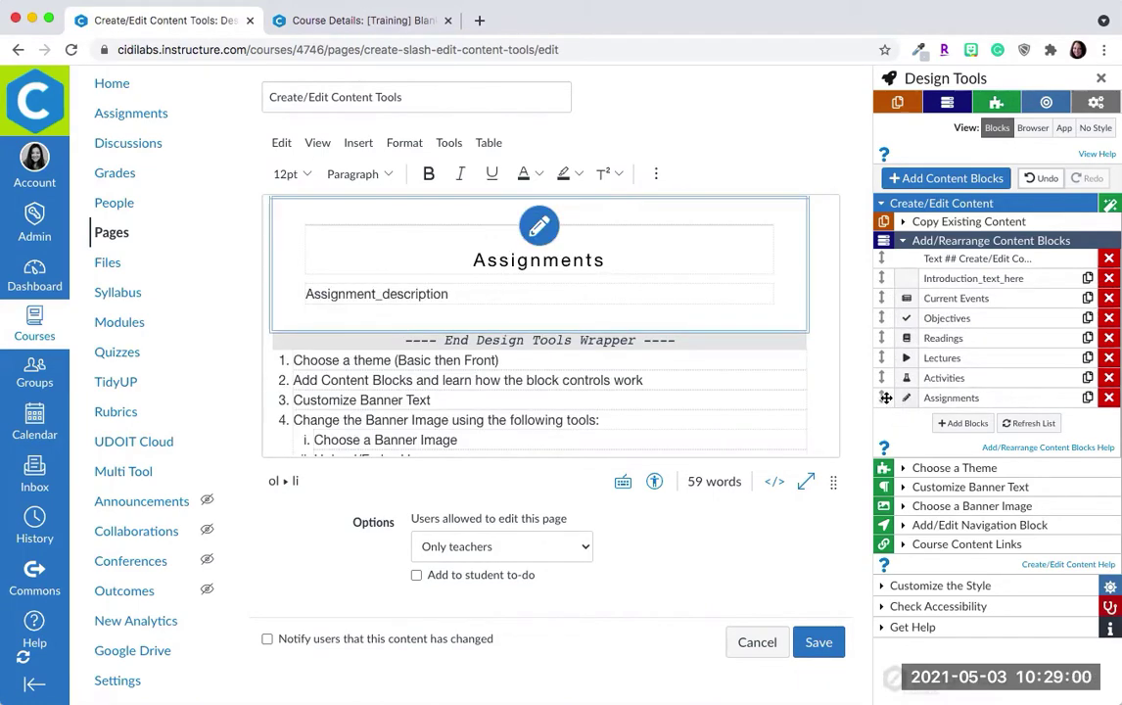
Step: Delete the Activities block and move the Assignments block between Objectives and Readings
left_click(1106, 378)
left_click_drag(884, 378, 884, 338)
scroll(675, 281, "up", 10)
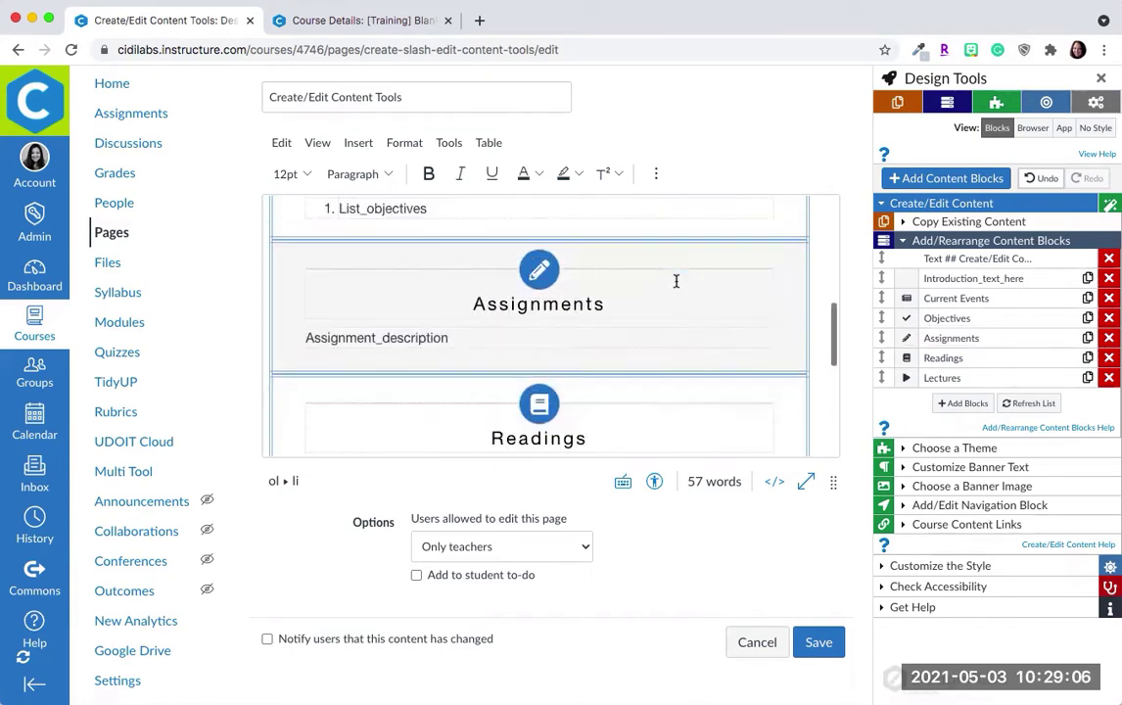
scroll(675, 281, "down", 1)
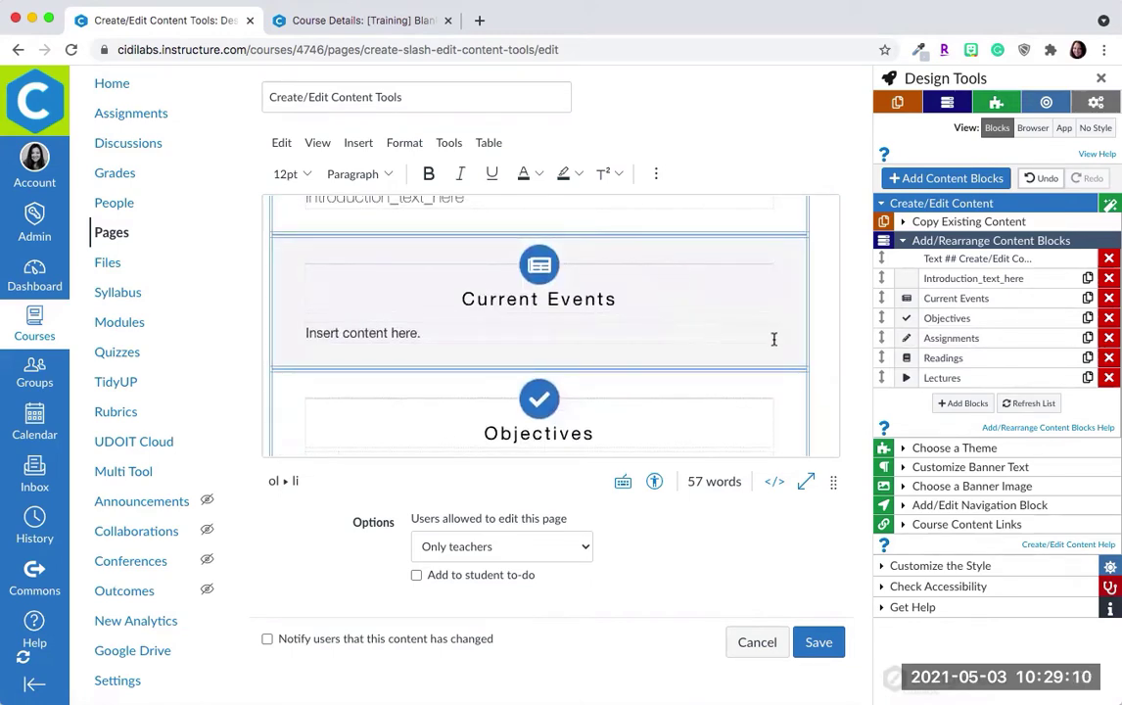
scroll(704, 252, "up", 4)
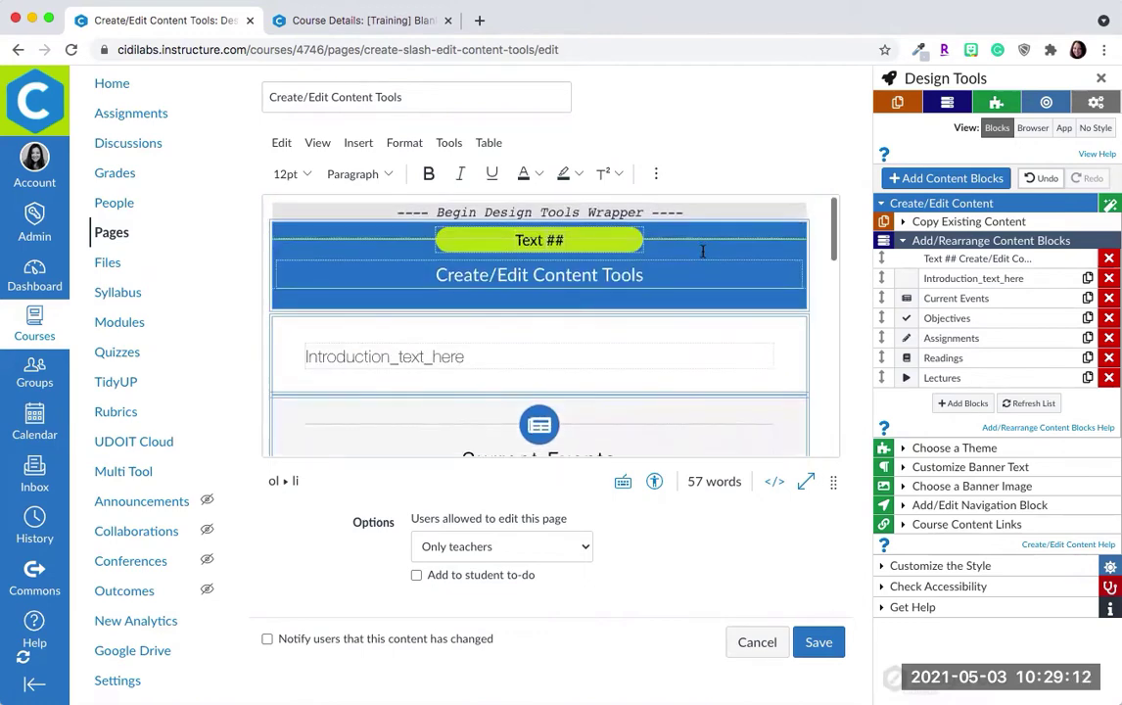
scroll(702, 252, "down", 12)
scroll(744, 293, "down", 1)
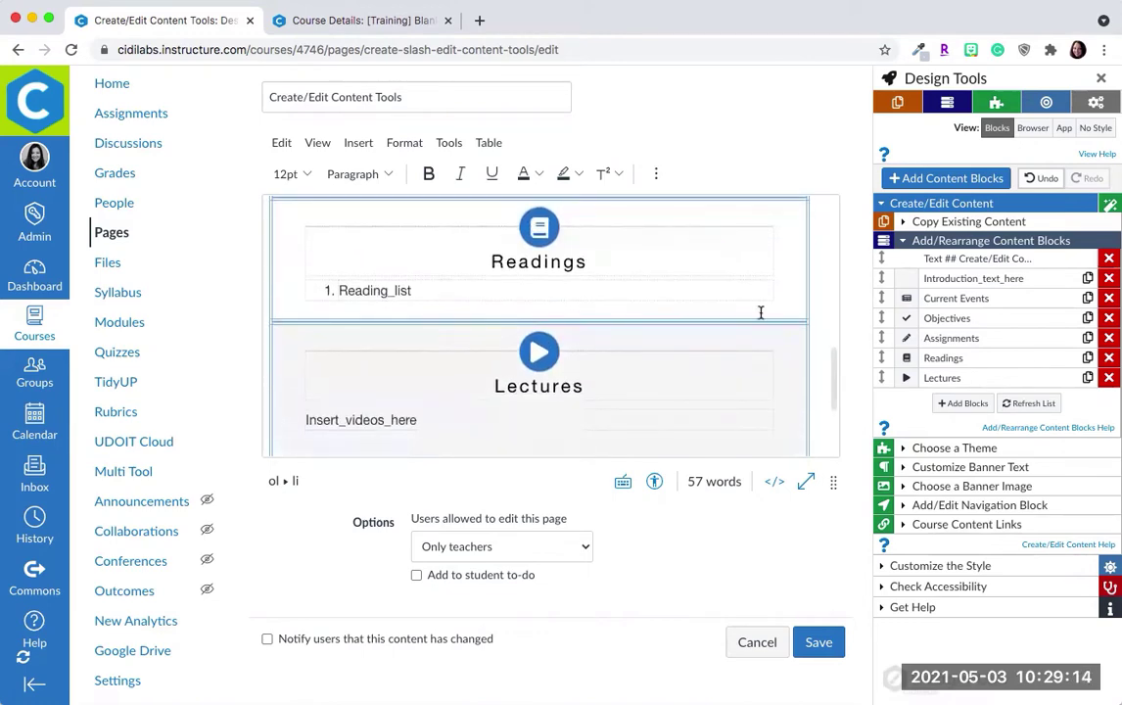
scroll(761, 313, "down", 5)
scroll(760, 312, "up", 3)
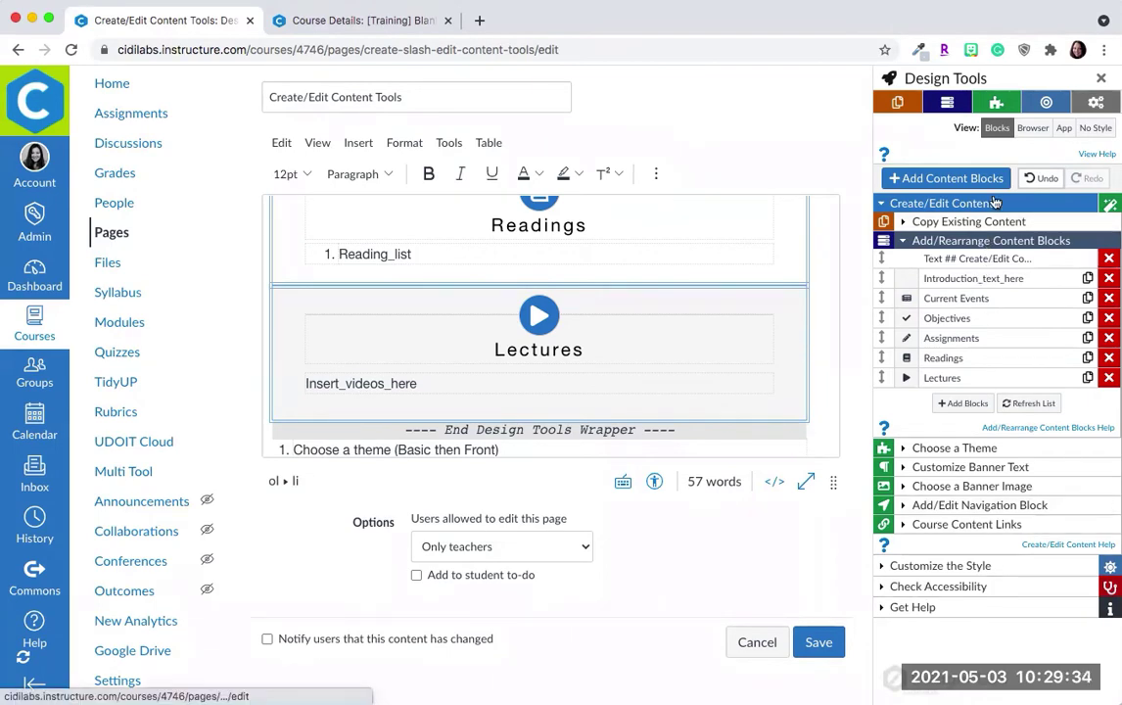
Step: Compare the themes offered for Basic Page and Front Page, and set the page type to Front Page
left_click(997, 102)
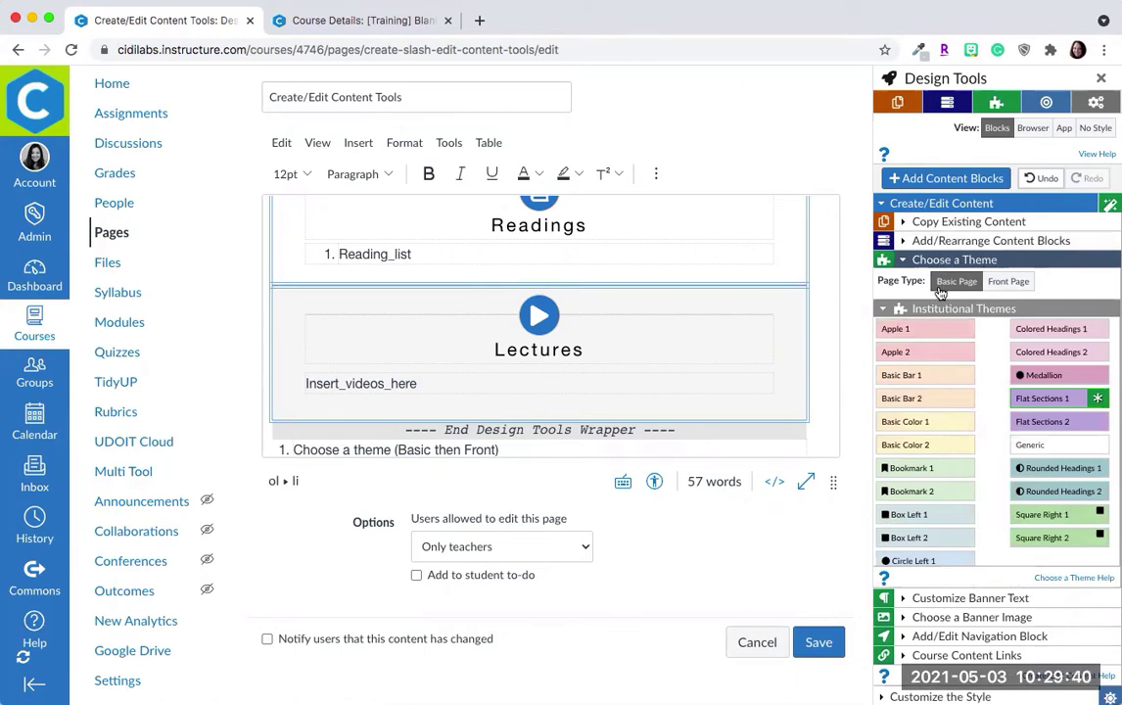
left_click(1016, 284)
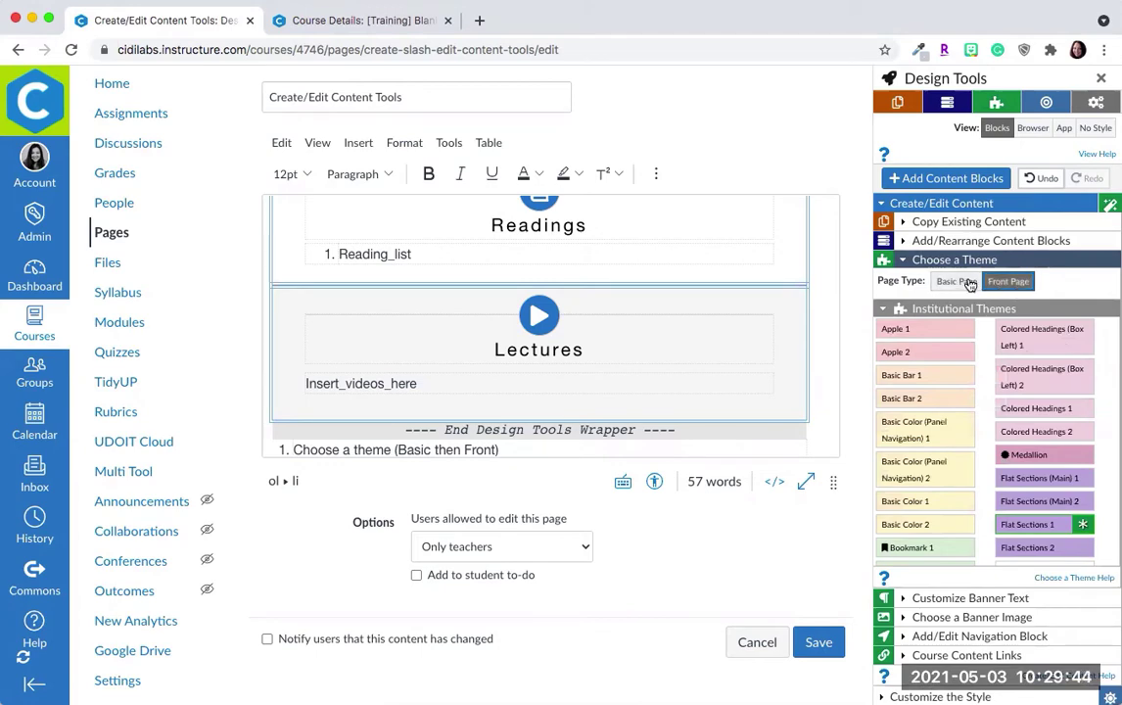
left_click(958, 282)
left_click(1015, 282)
left_click(960, 282)
left_click(1008, 282)
Step: Preview several front page themes and apply Flat Sections (Main) 1 to the page
mouse_move(947, 333)
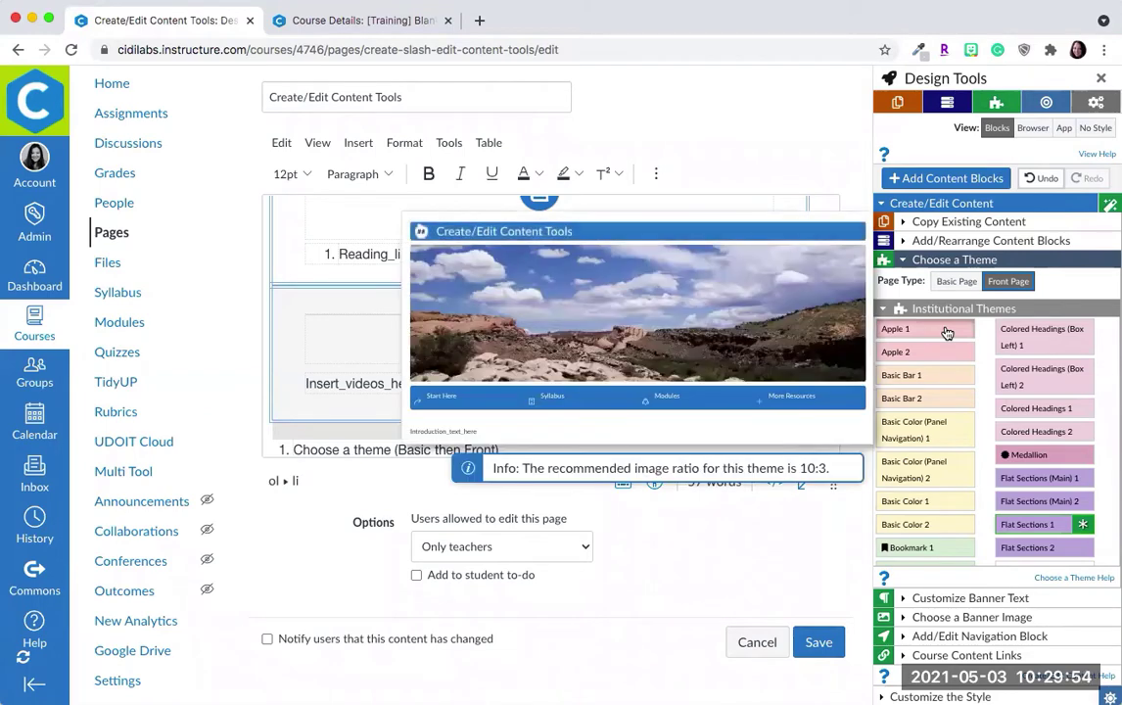
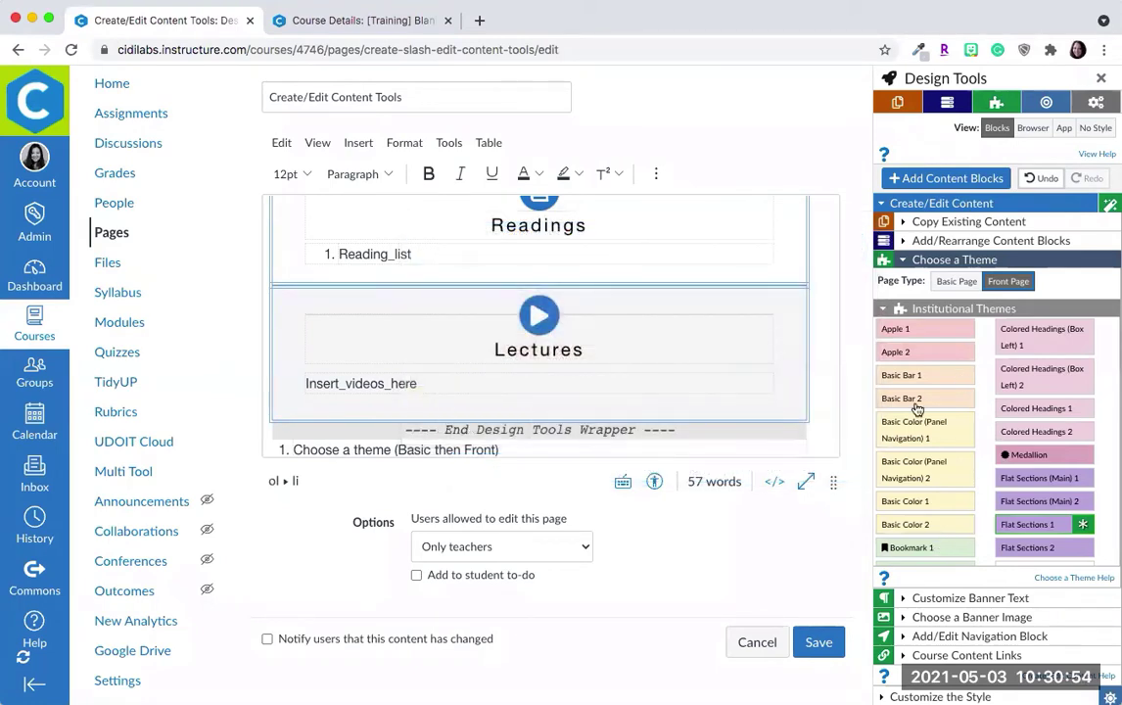
mouse_move(926, 432)
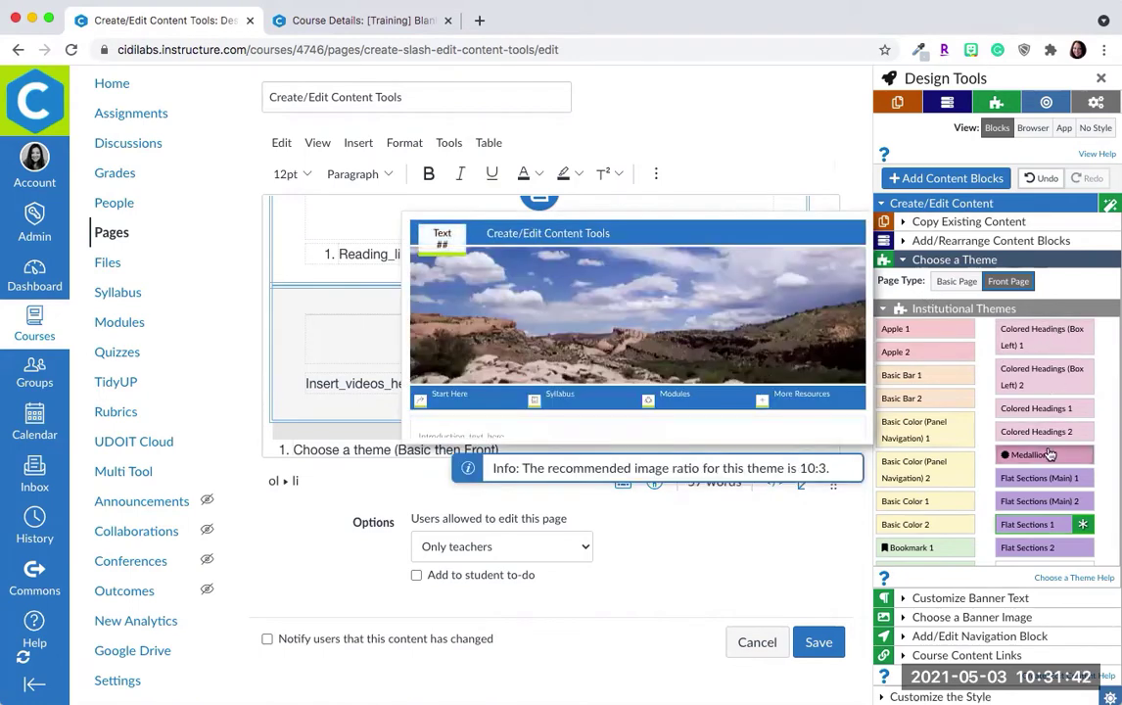
mouse_move(1050, 480)
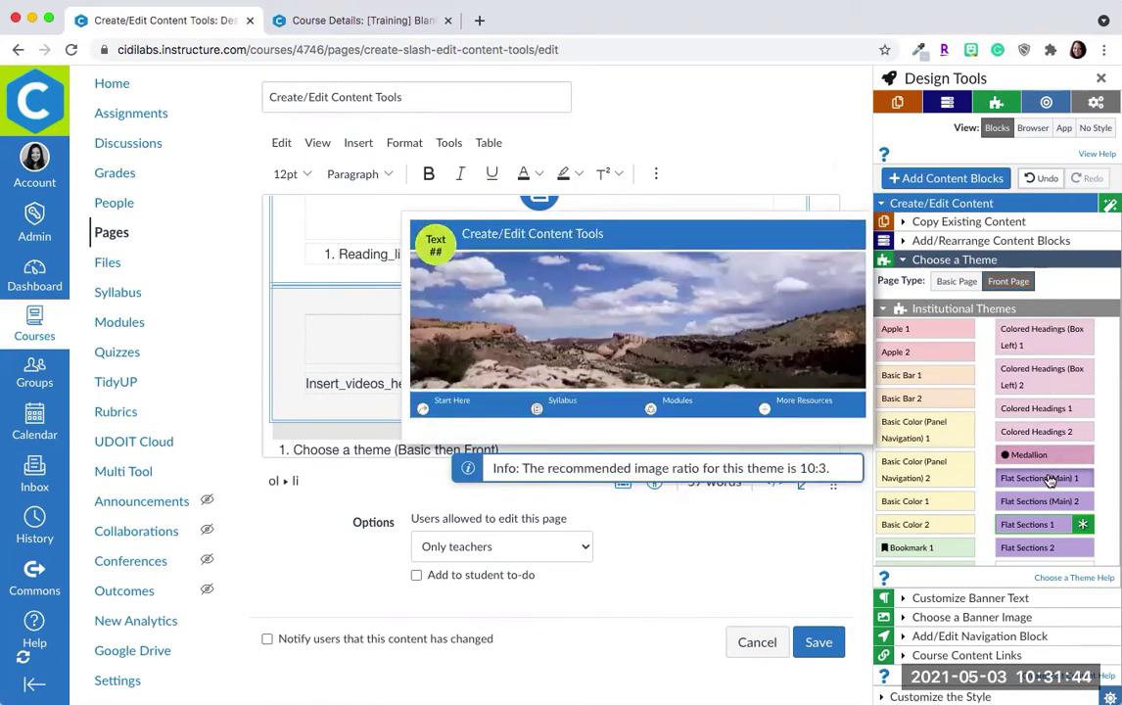
left_click(1049, 480)
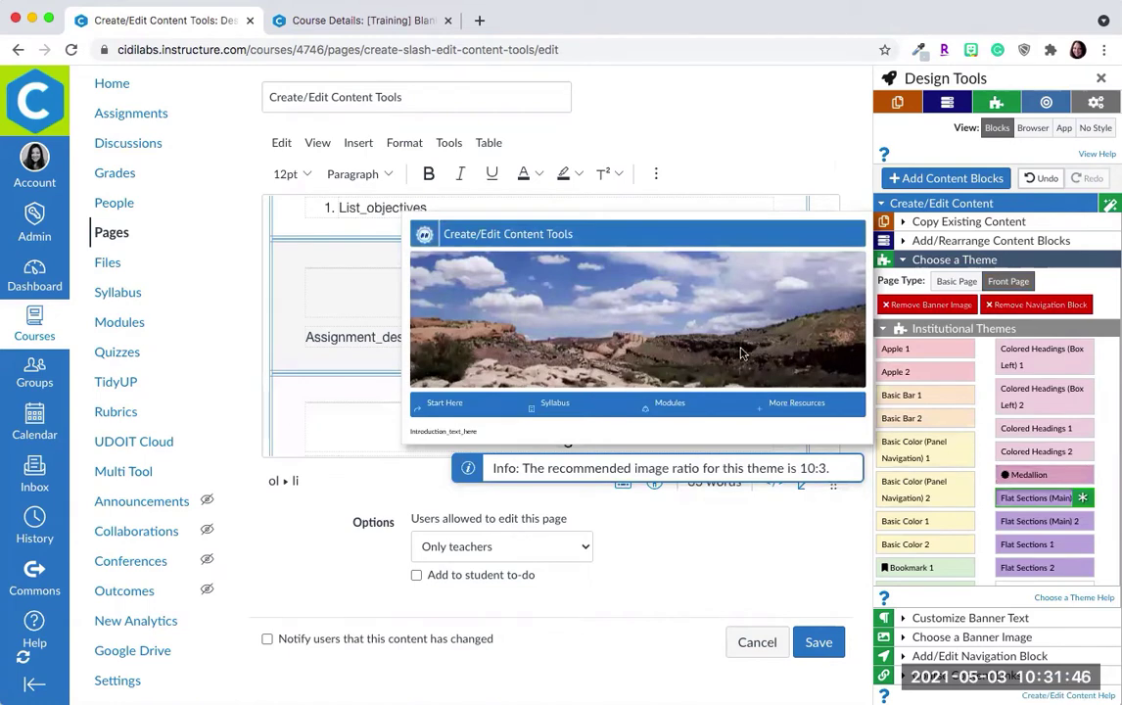
Step: Extend the page editor's height to fit the banner and navigation block, and open the banner text settings
scroll(822, 338, "up", 10)
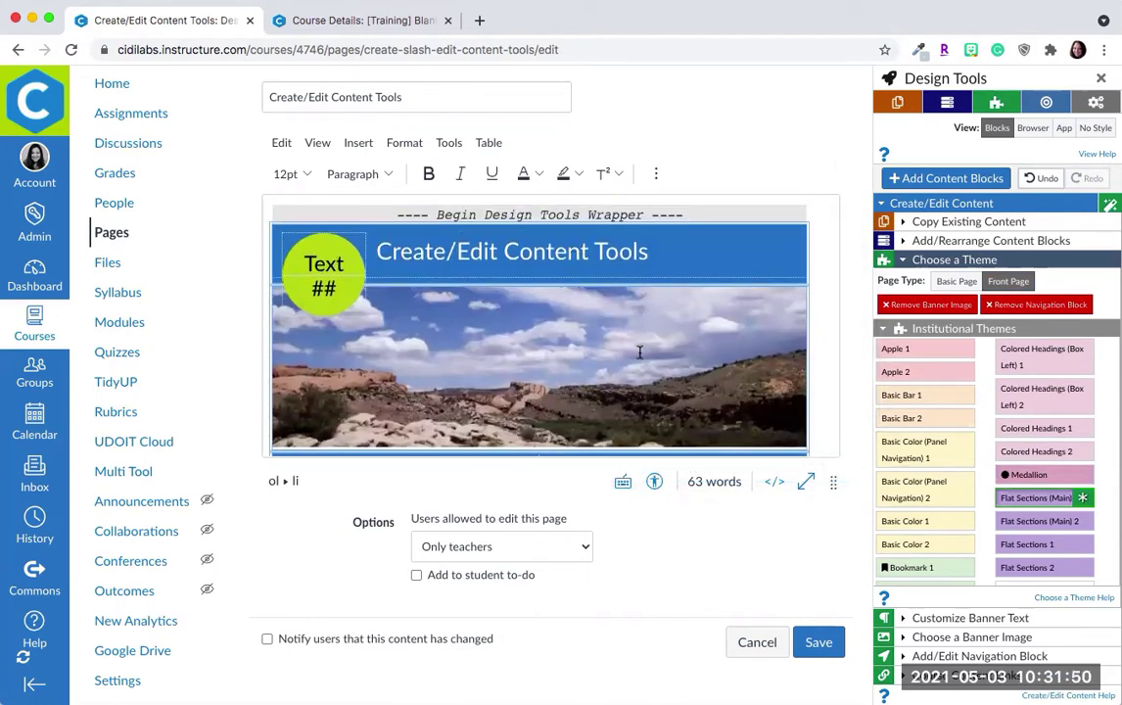
scroll(639, 323, "down", 3)
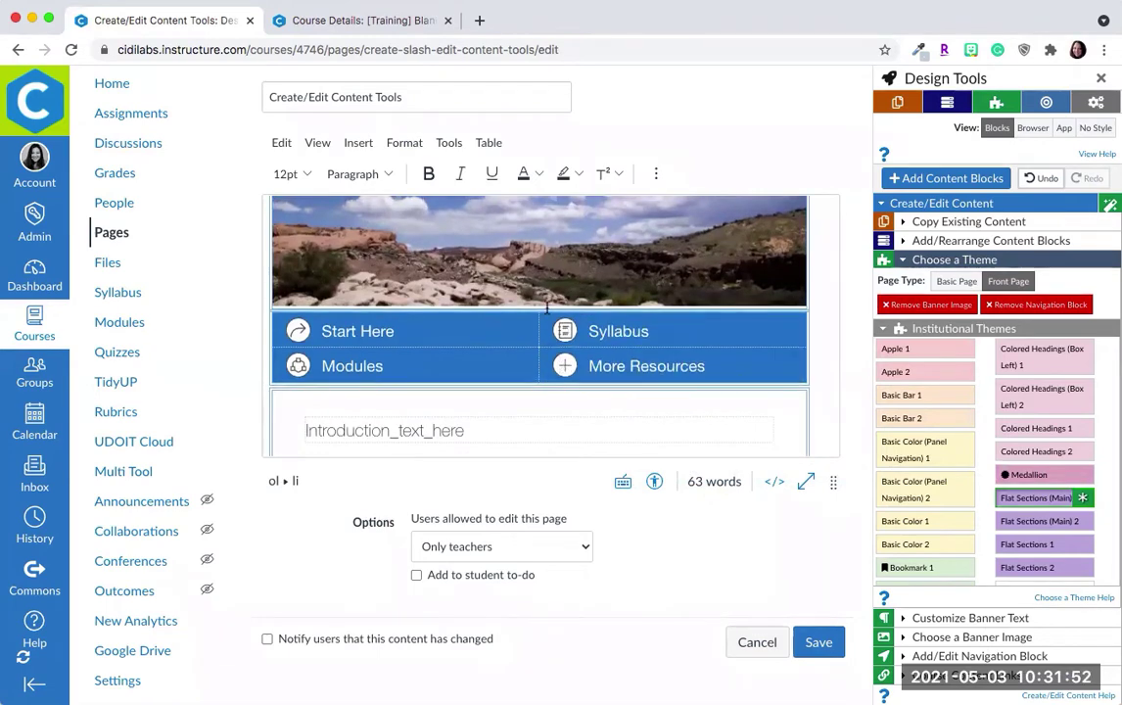
scroll(547, 307, "up", 2)
scroll(547, 307, "down", 3)
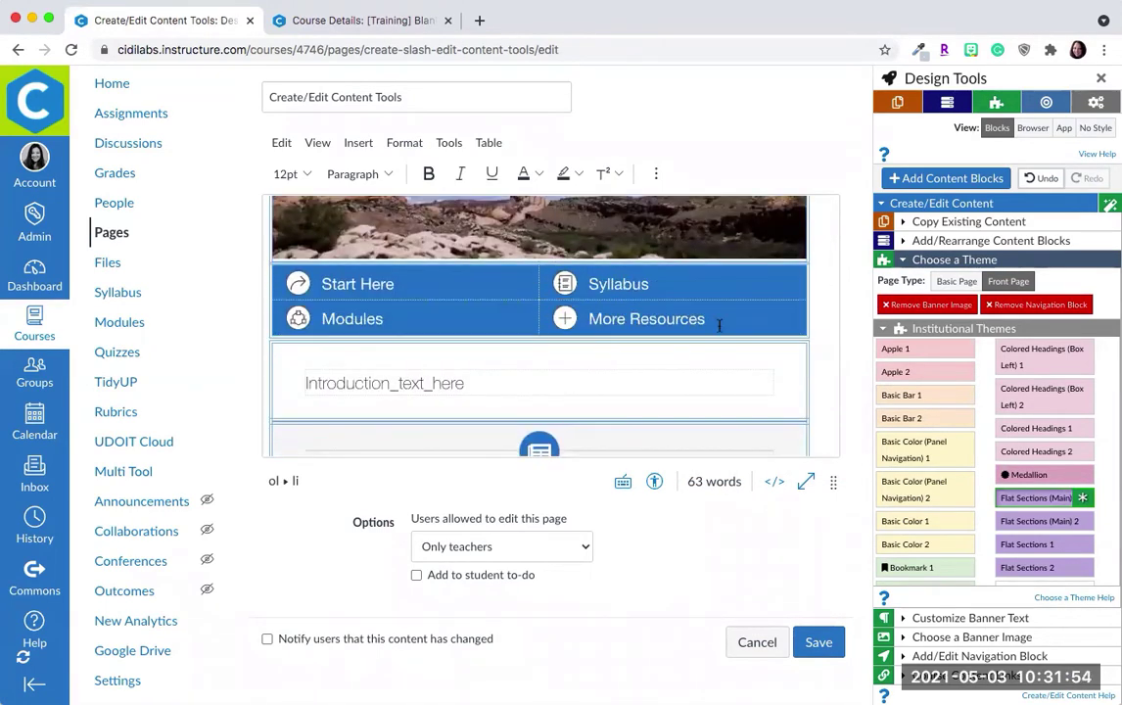
left_click_drag(833, 480, 844, 663)
scroll(694, 363, "up", 3)
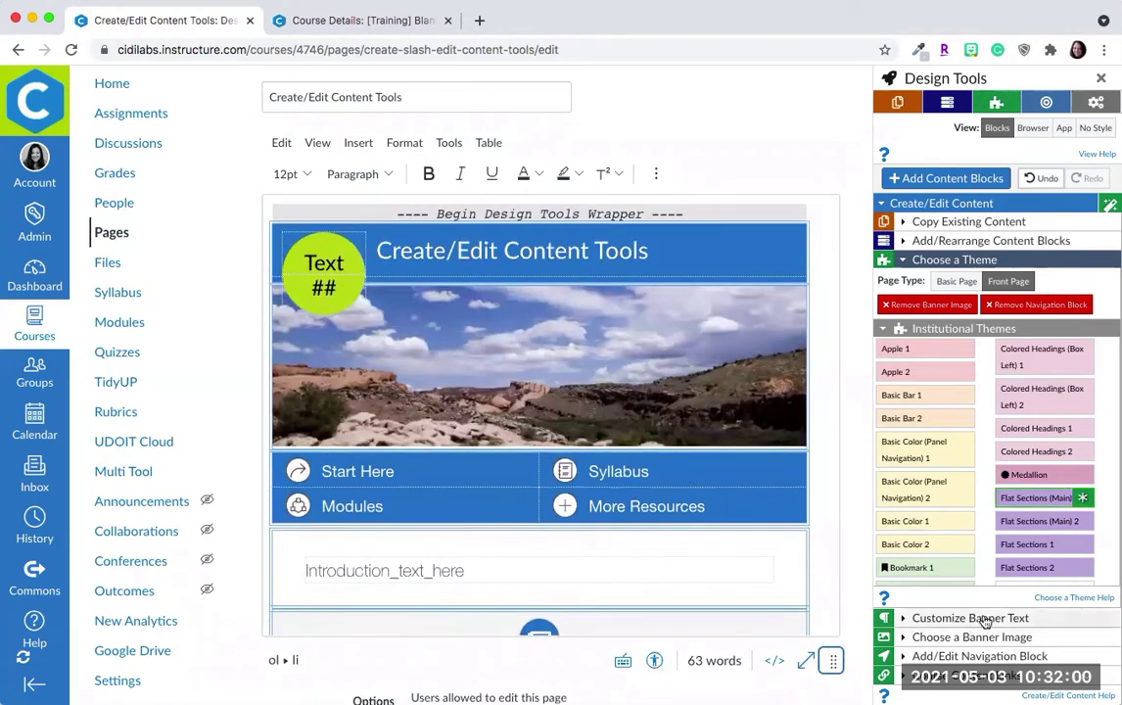
scroll(987, 587, "down", 6)
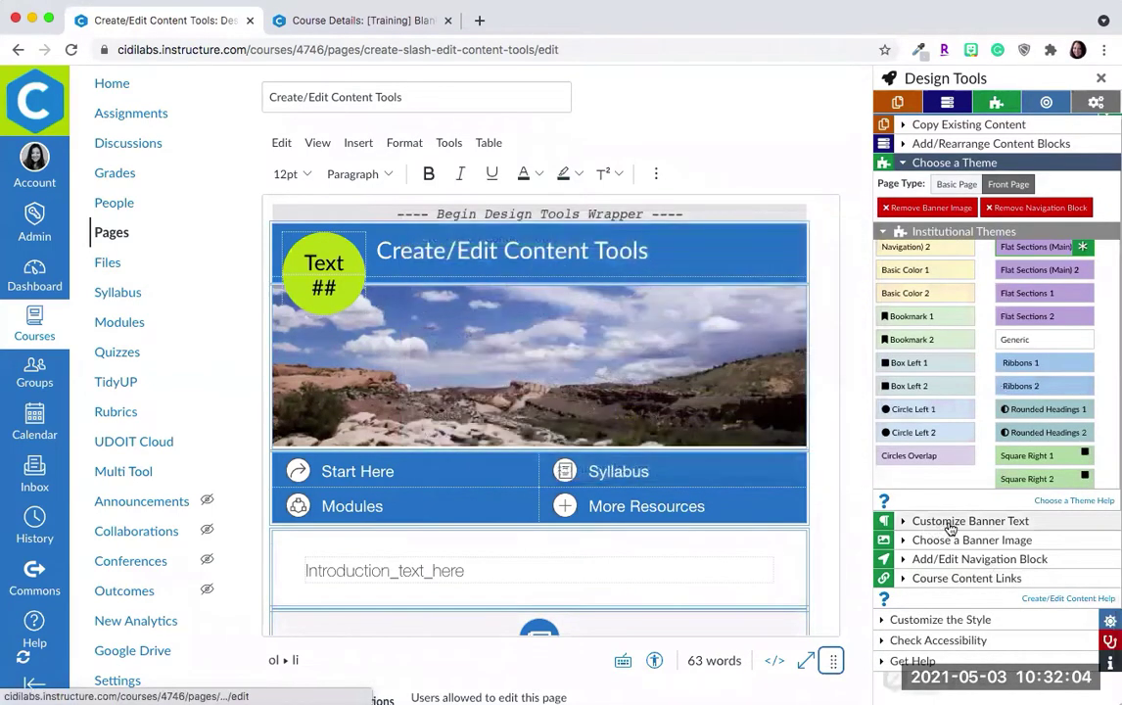
left_click(950, 522)
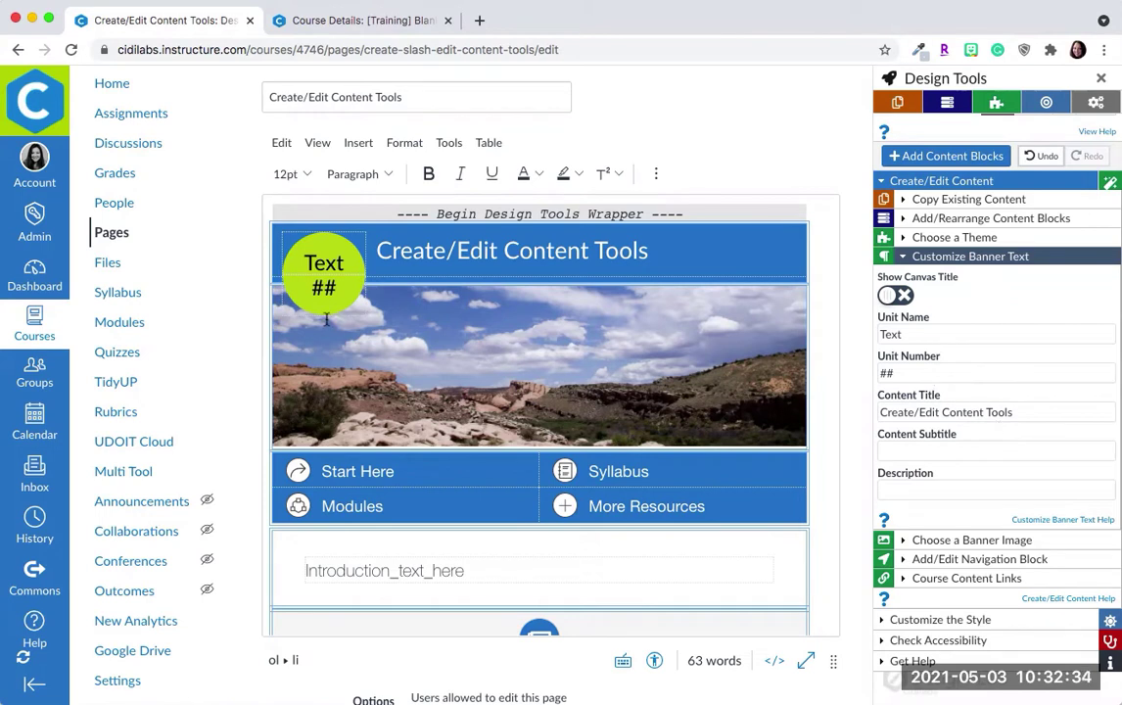
Step: Try to replace the unit name directly inside the green banner circle with test letters such as "yyy"
left_click(343, 262)
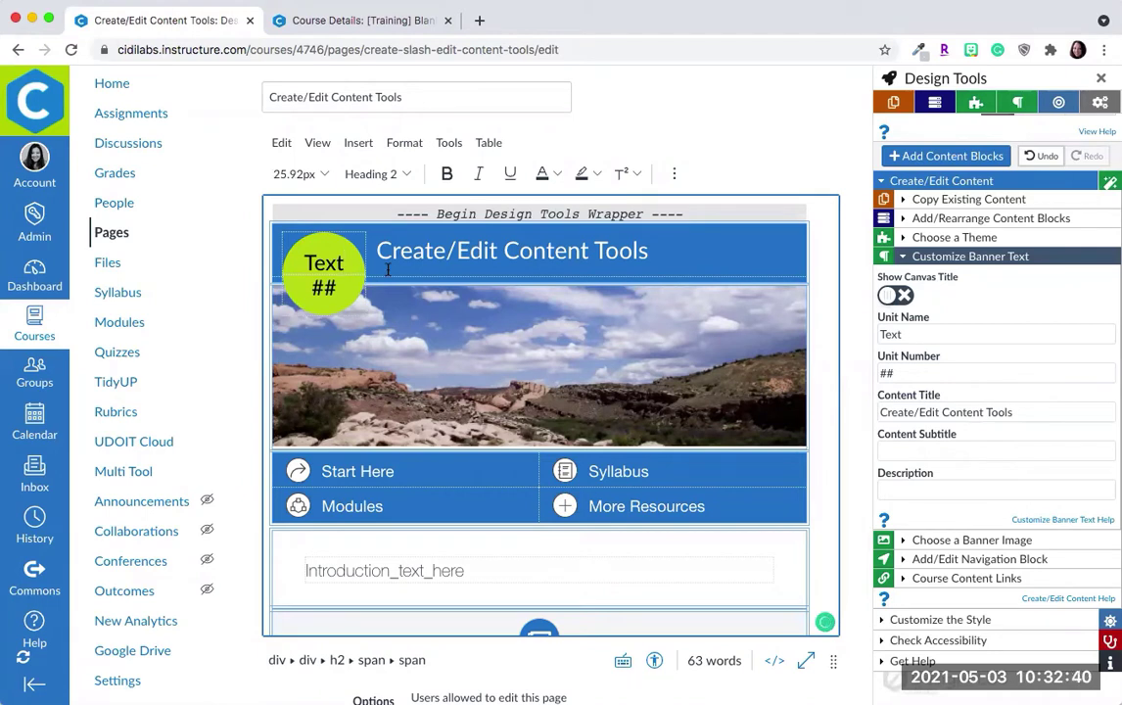
key("BackSpace")
key("BackSpace")
key("BackSpace")
key("BackSpace")
key("Delete")
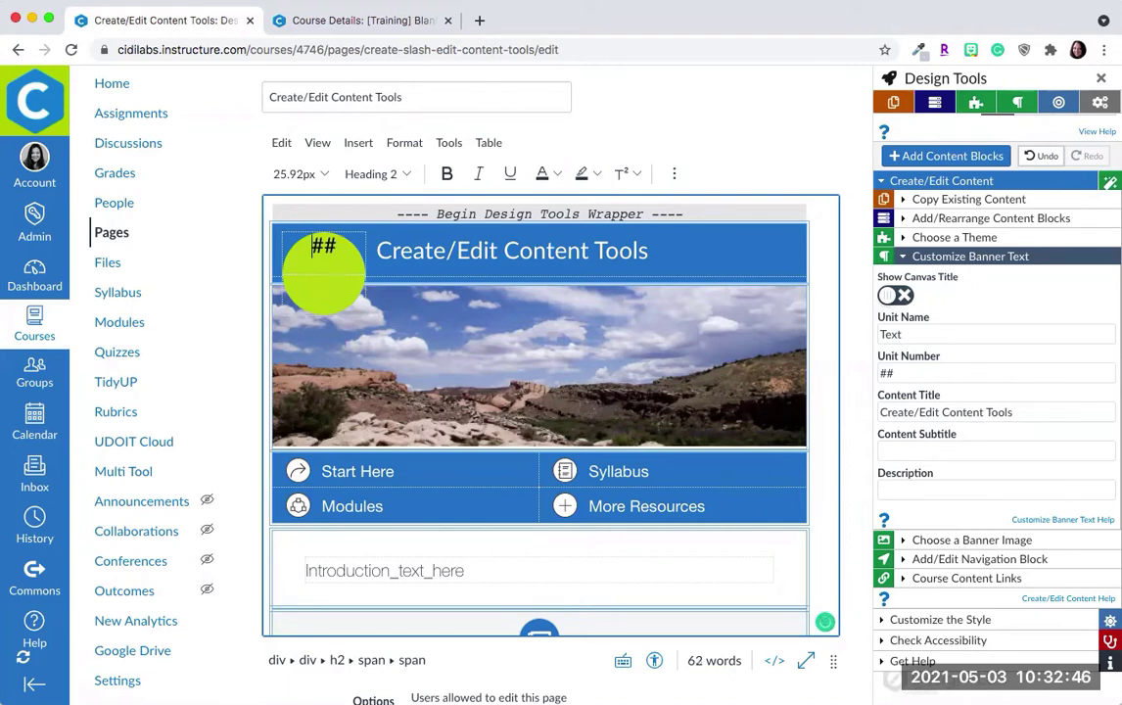
type("yyy")
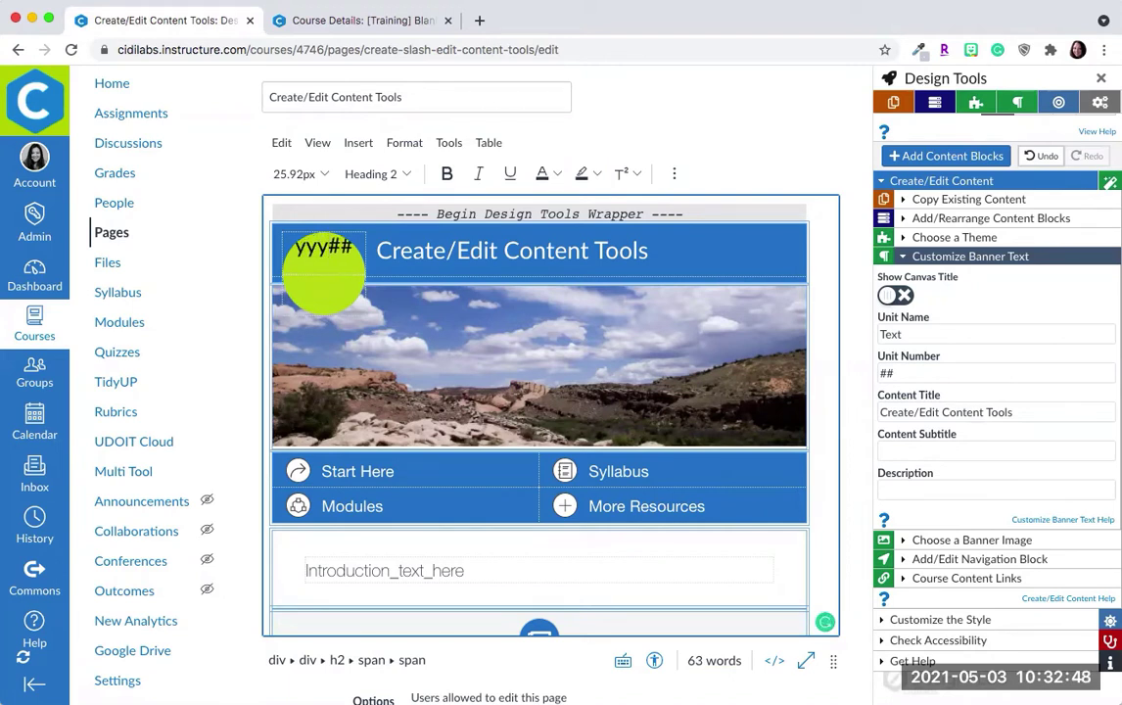
key("BackSpace")
key("BackSpace")
key("BackSpace")
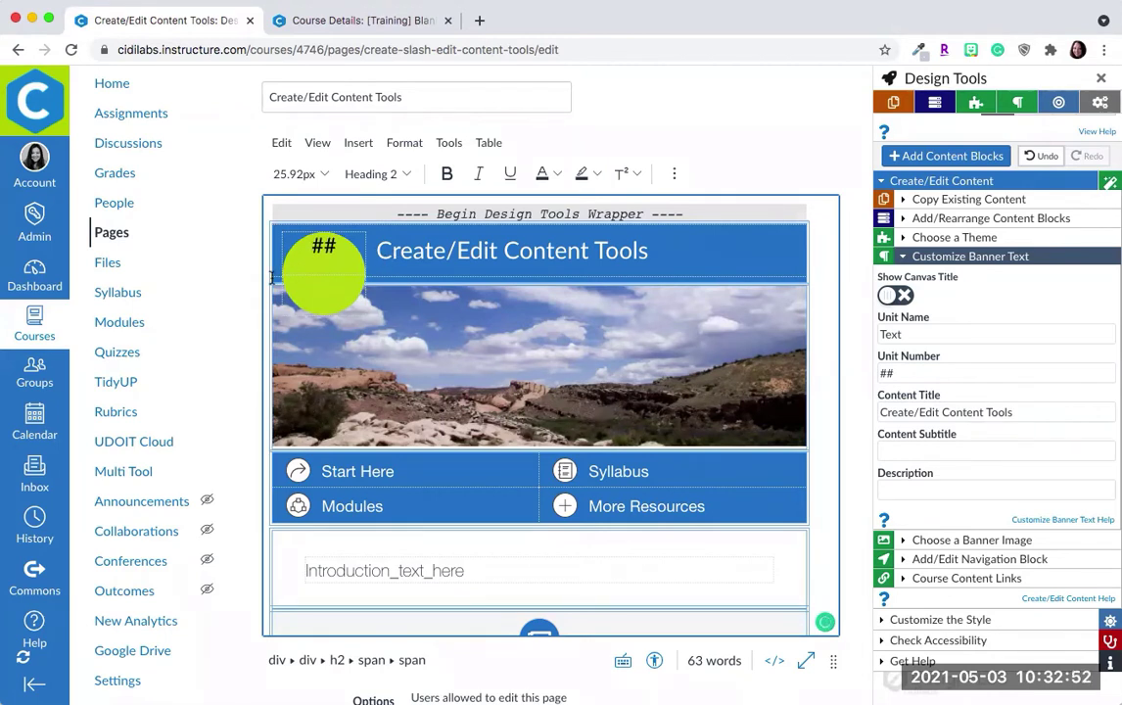
type("hhh")
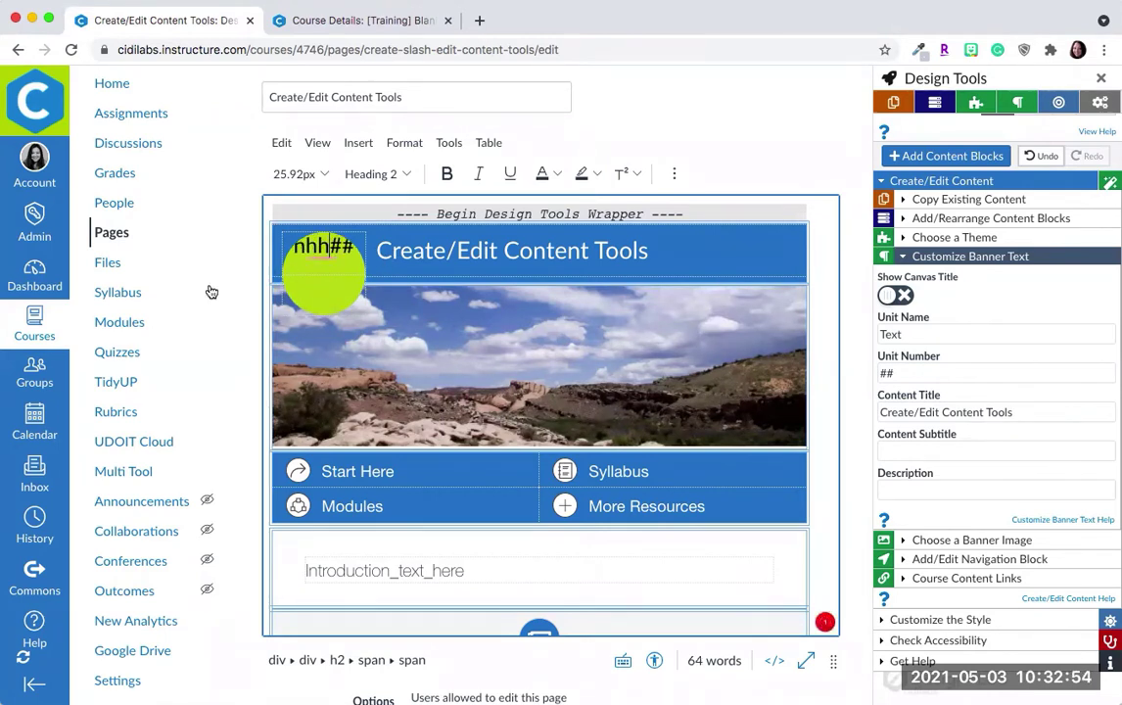
Step: Set the banner's unit name to "Cidi" and its unit number to "Labs"
mouse_move(313, 249)
left_click(921, 334)
left_click_drag(925, 333, 860, 336)
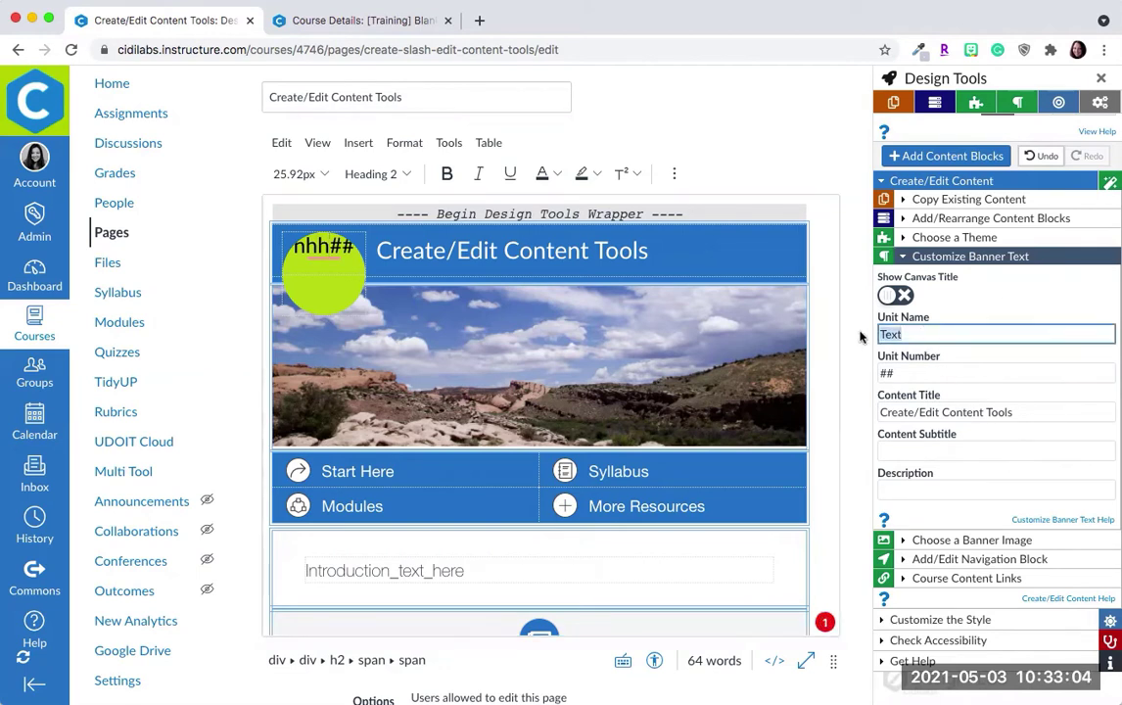
type("Cidi")
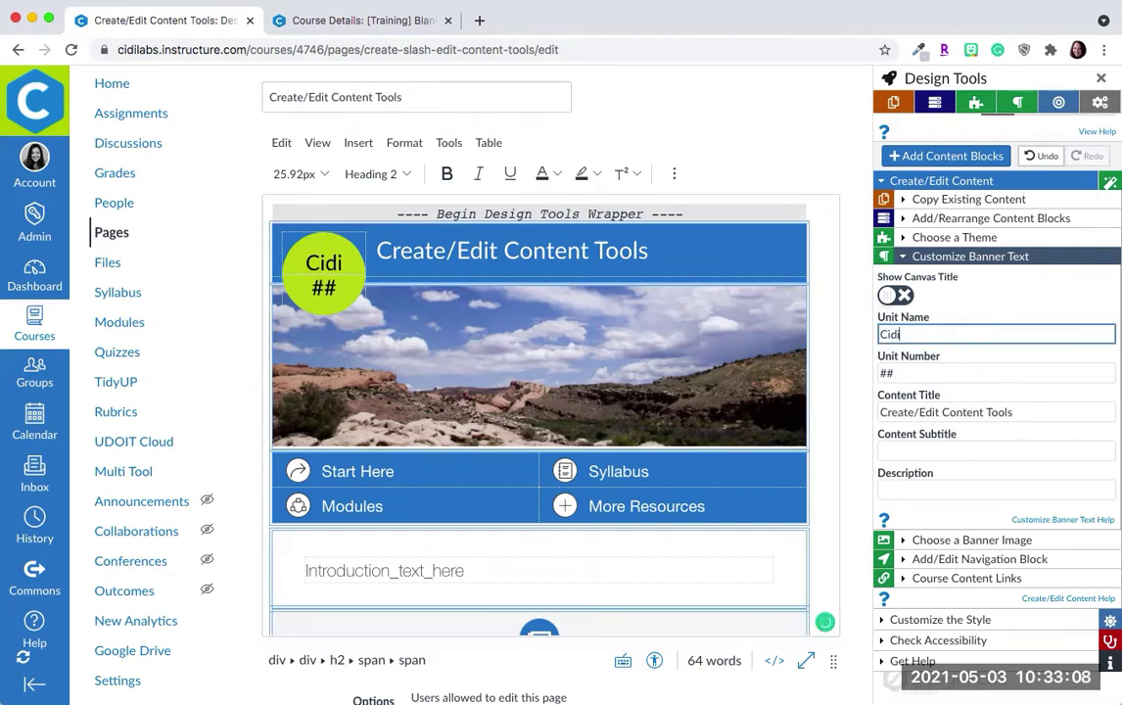
key("Tab")
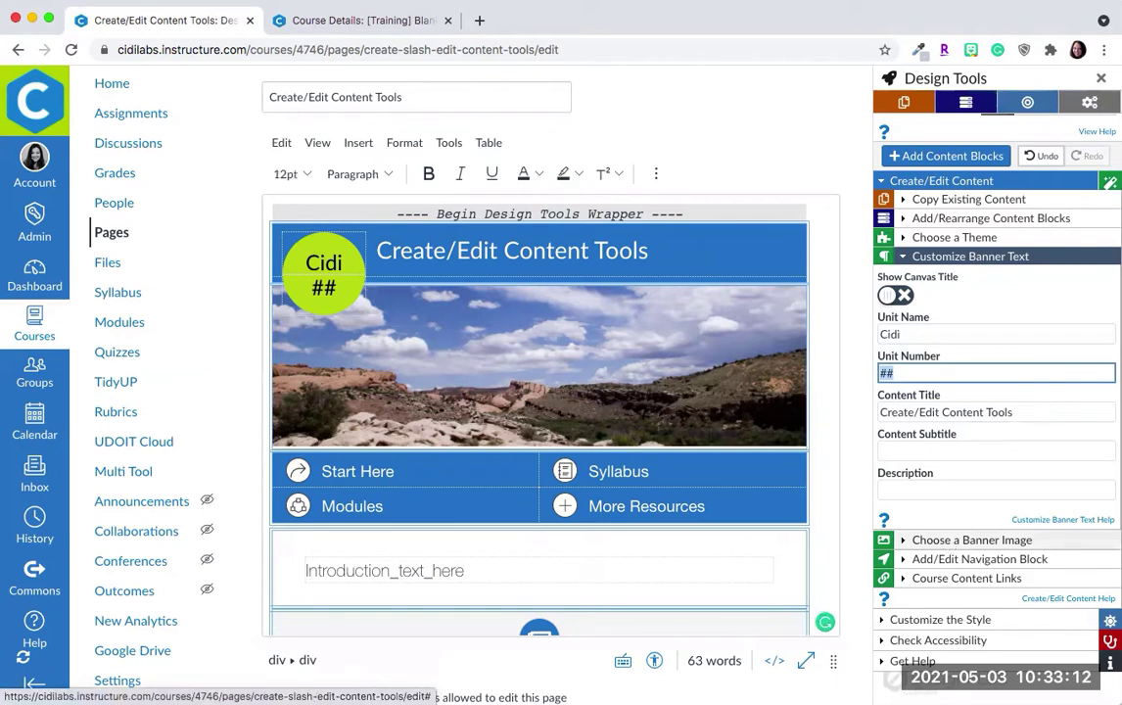
type("Labs")
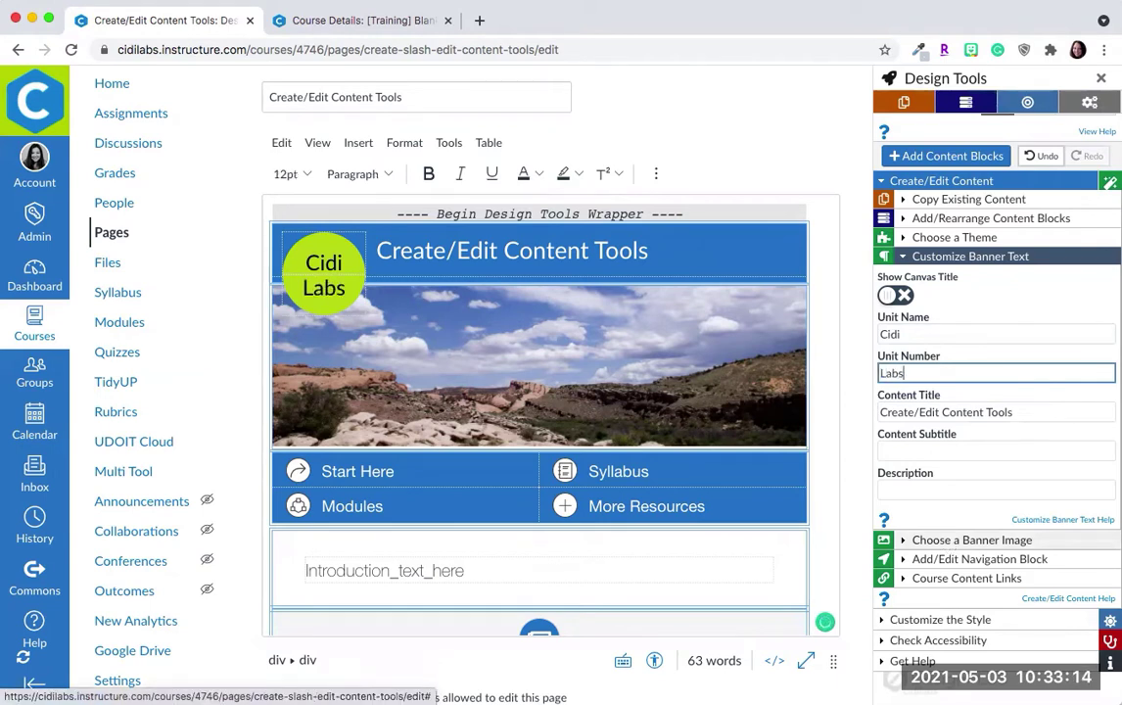
Step: Replace the banner's content title with "Welcome"
key("Tab")
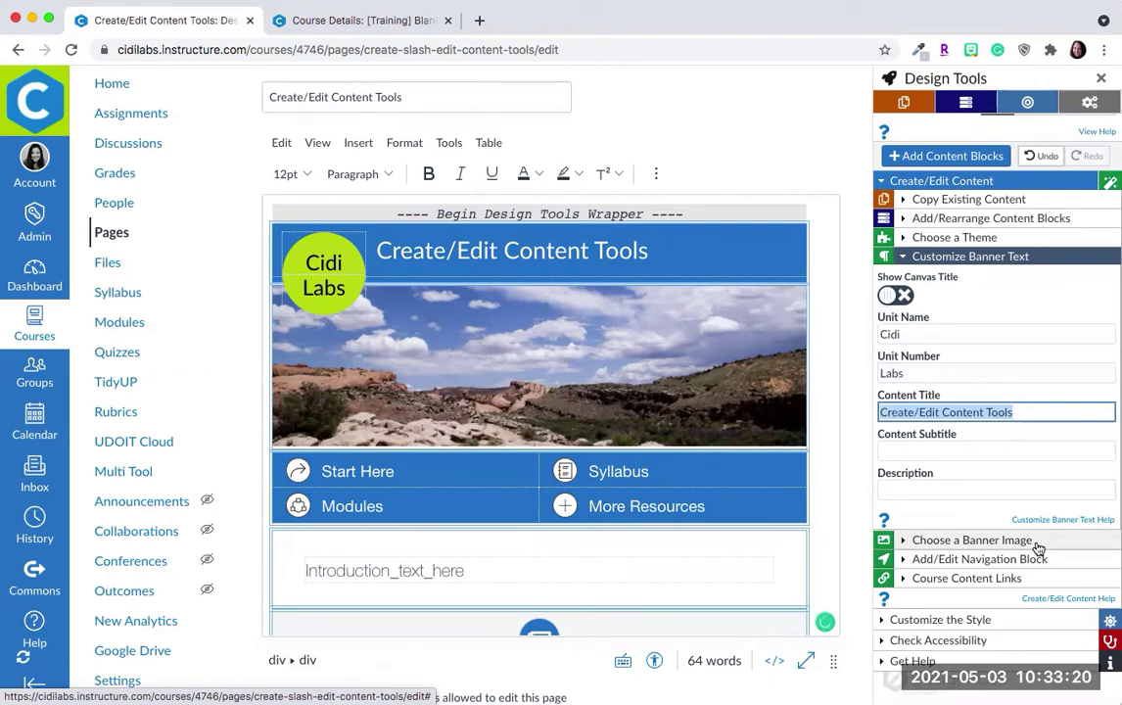
type("W")
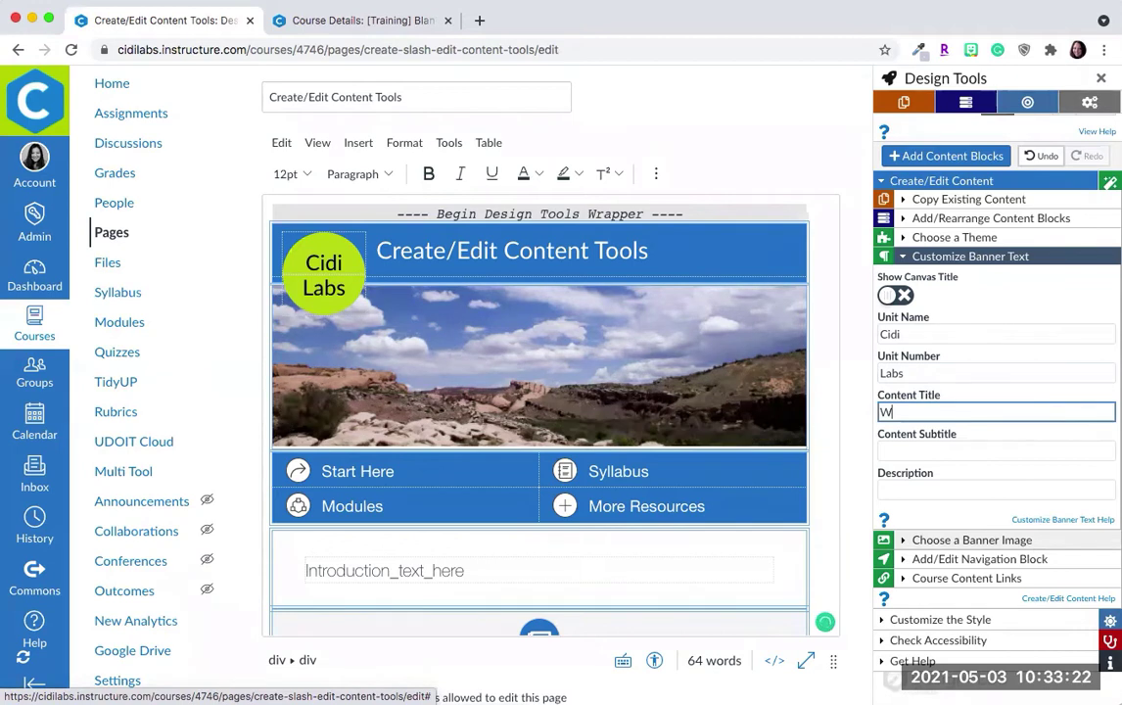
type("elcoem")
key("BackSpace")
key("BackSpace")
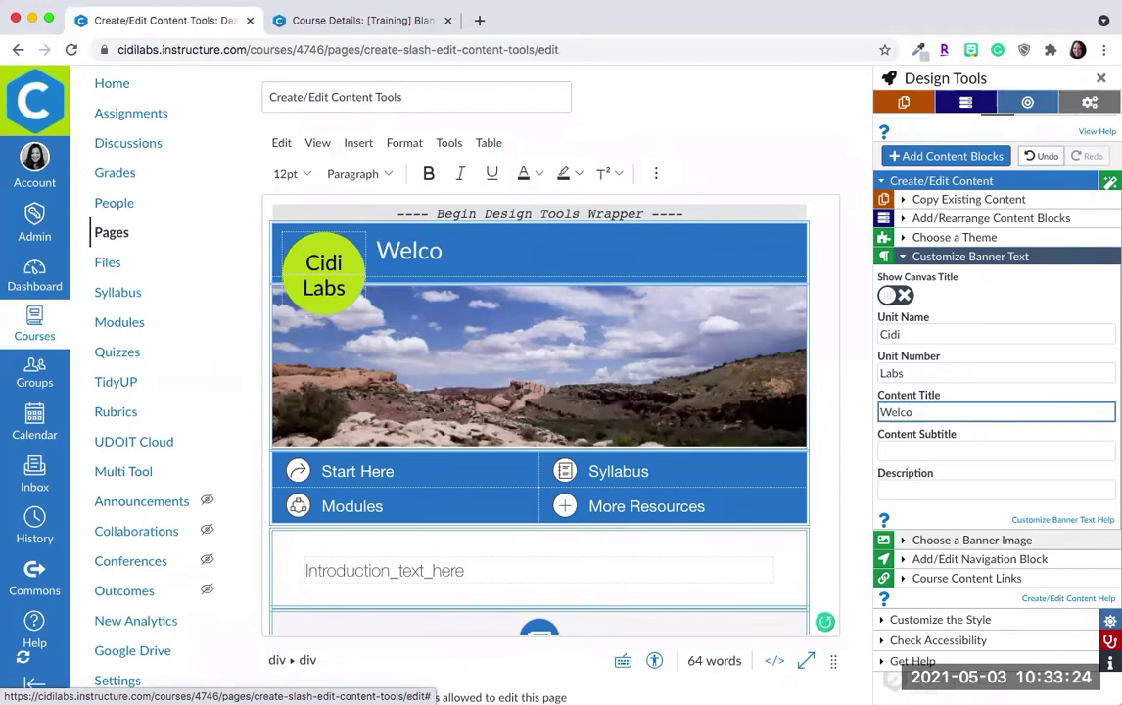
type("me")
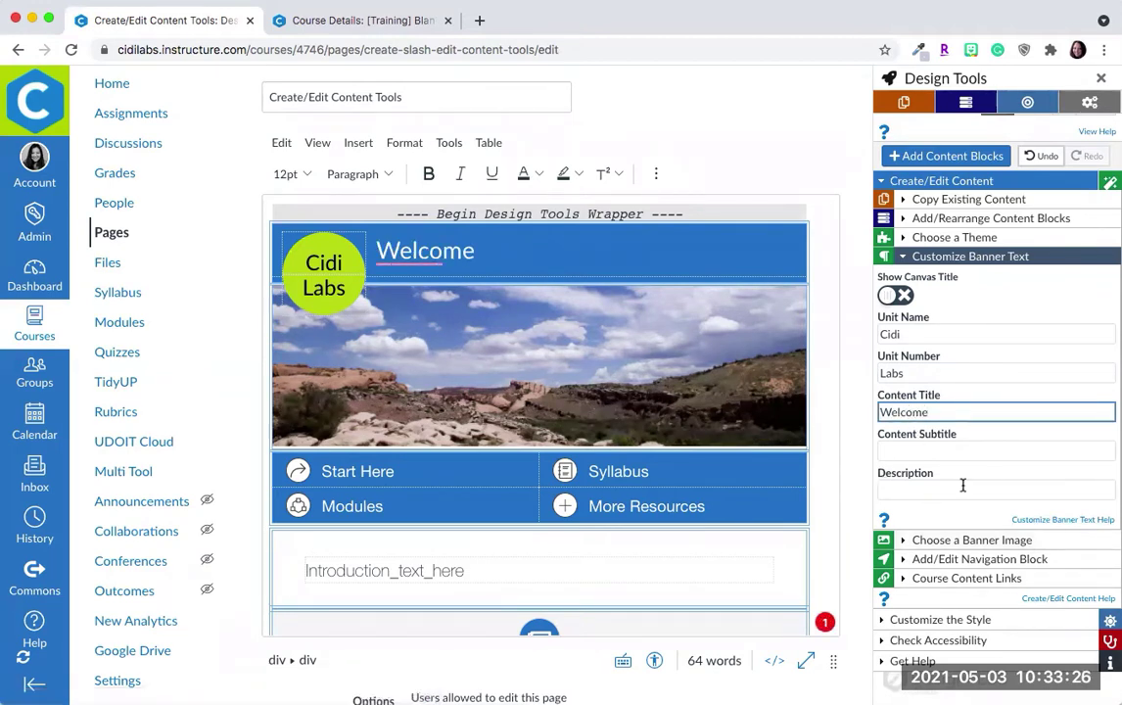
Step: Try adding the content subtitle "Subtitle" and the description "Des" to the banner
left_click(952, 451)
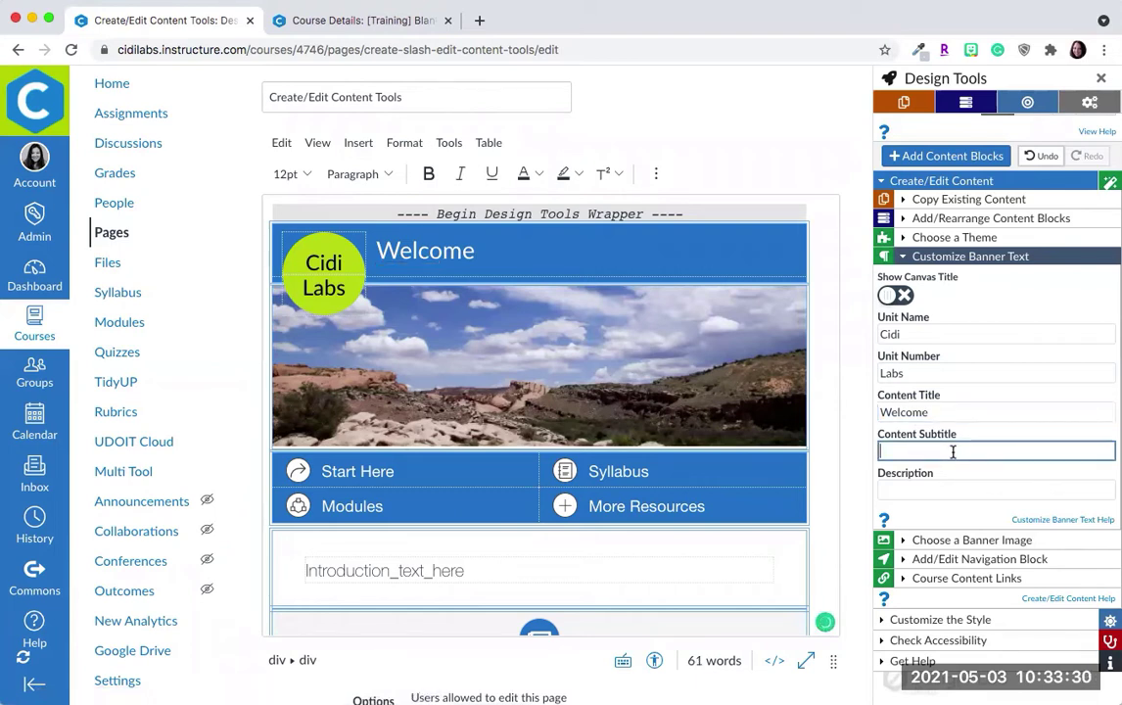
type("Sub")
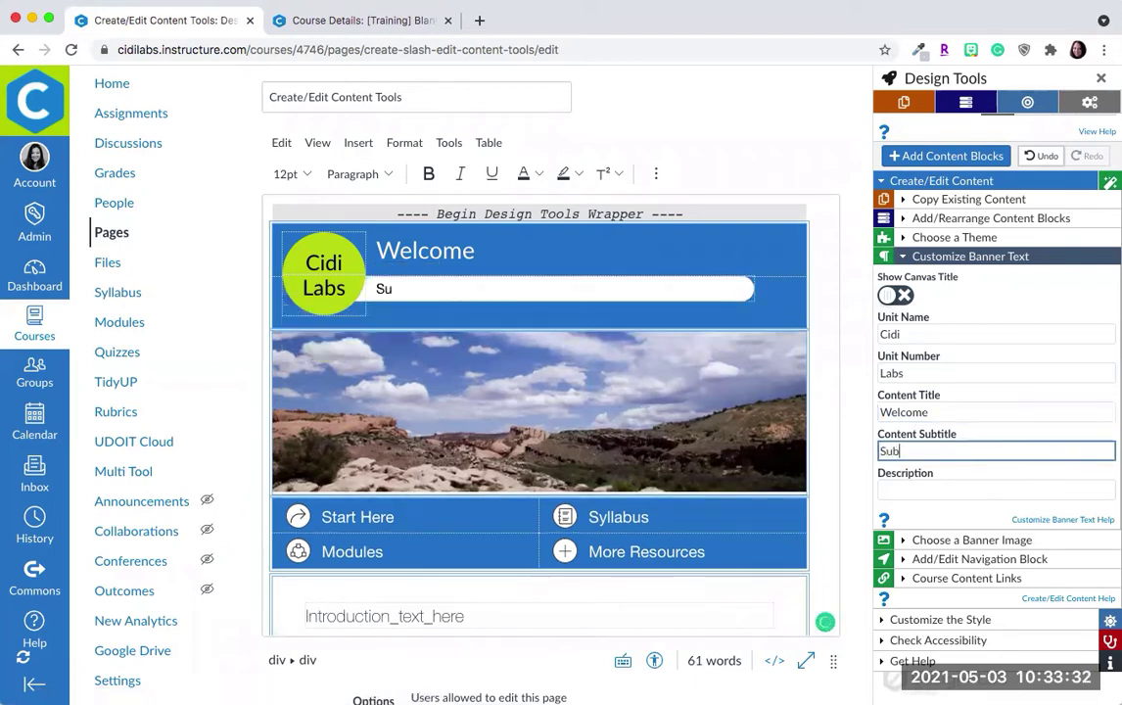
type("title")
key("Tab")
type("Des")
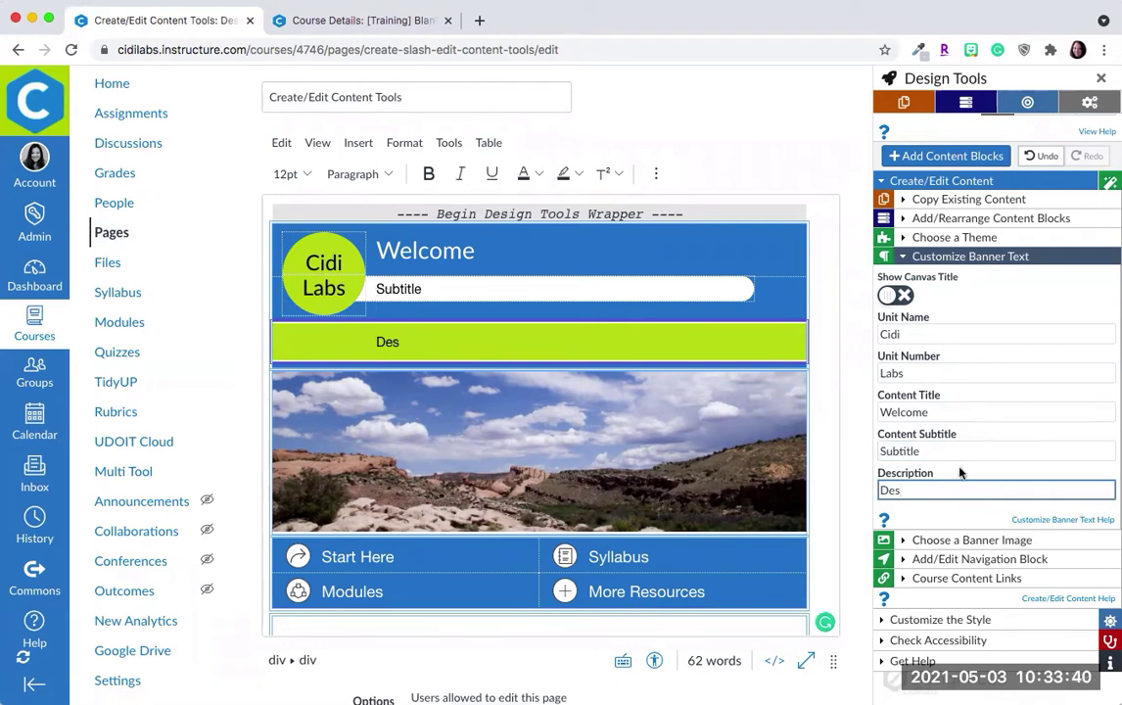
Step: Clear the banner's description and content subtitle
key("BackSpace")
key("BackSpace")
key("BackSpace")
double_click(908, 450)
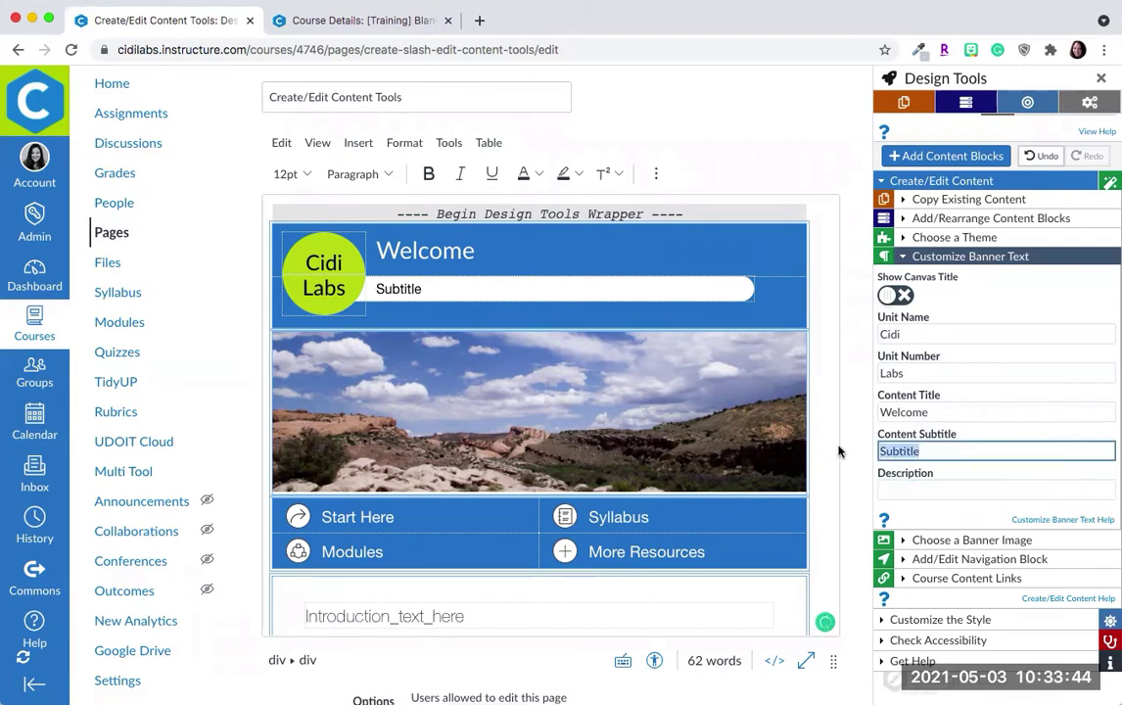
key("BackSpace")
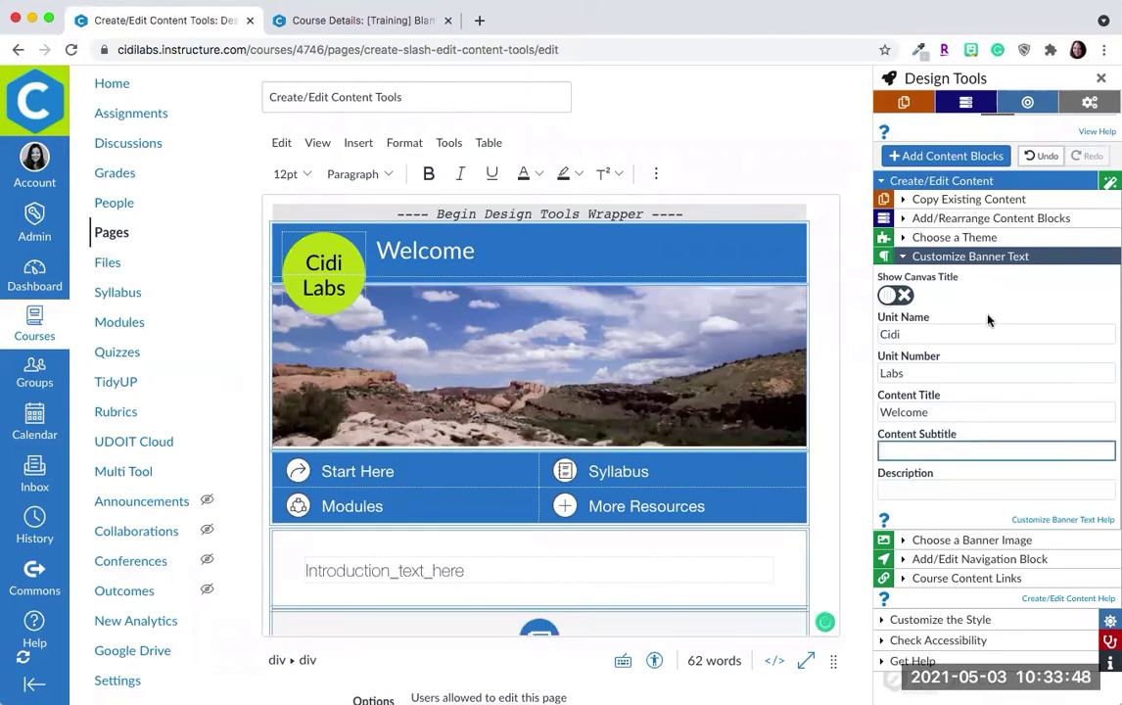
Step: Try showing the Canvas title on the page, and switch that option back off
double_click(925, 413)
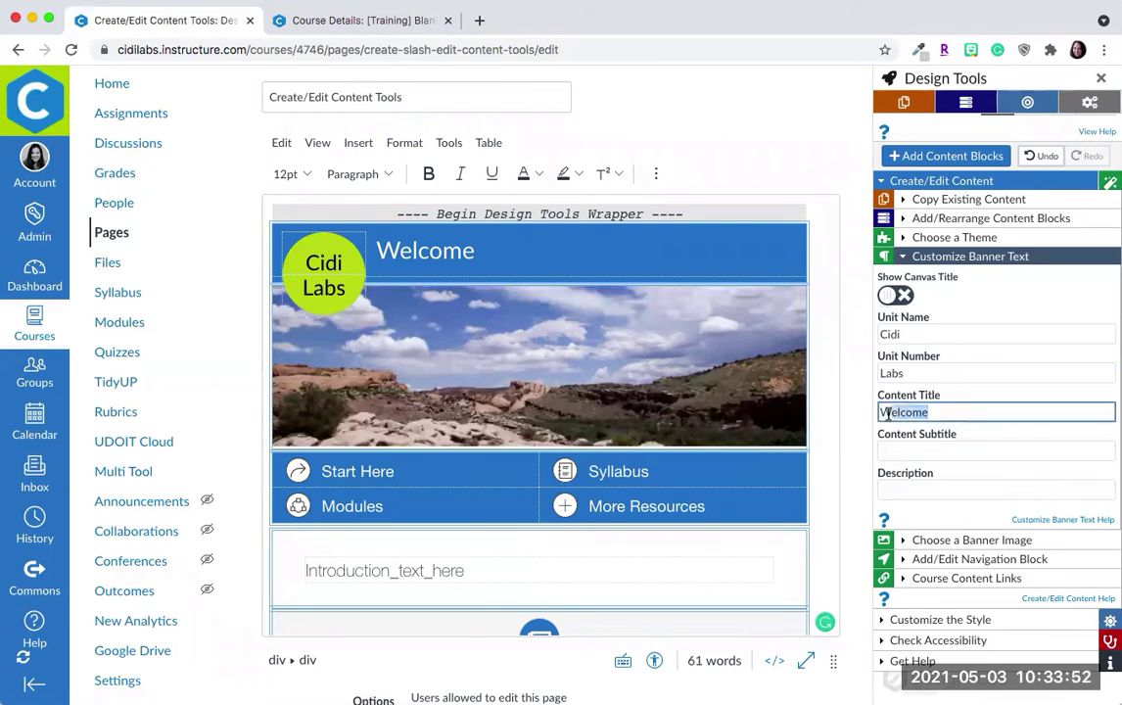
left_click(1001, 413)
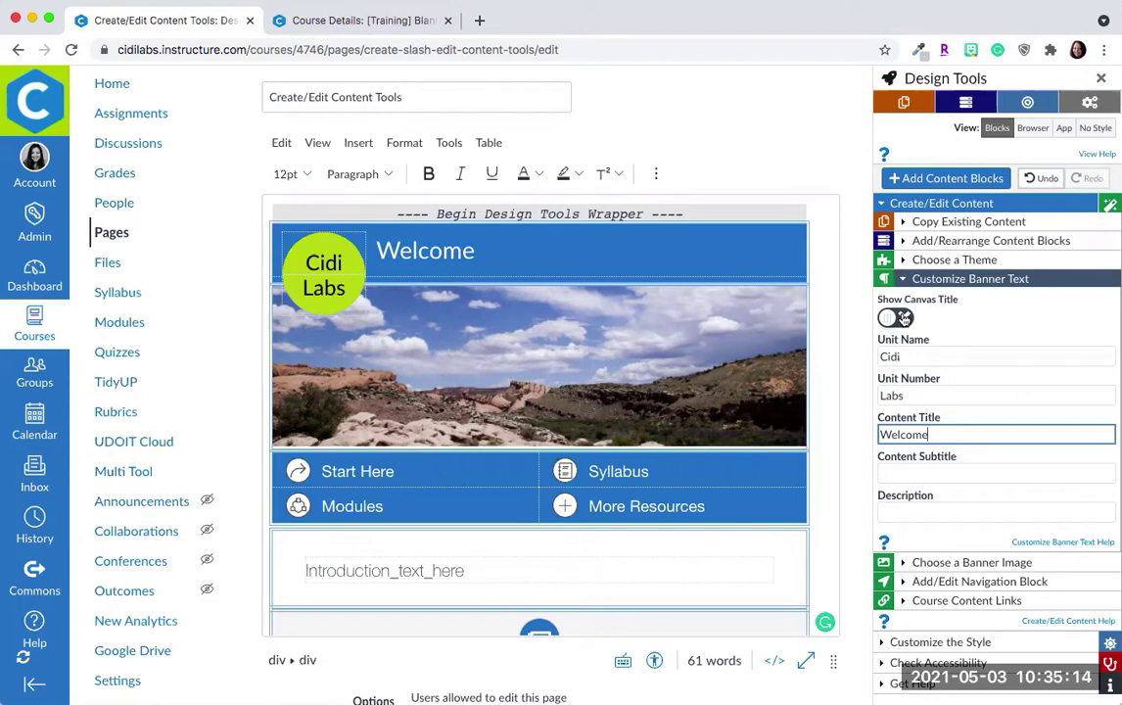
left_click(908, 320)
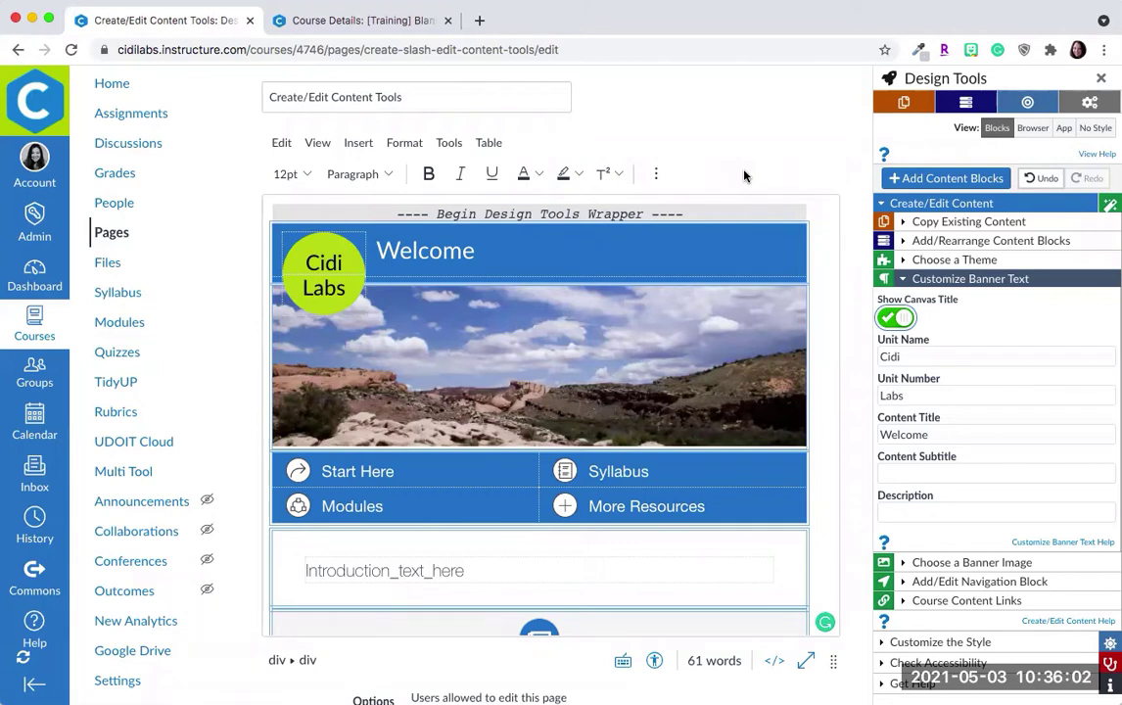
left_click(884, 319)
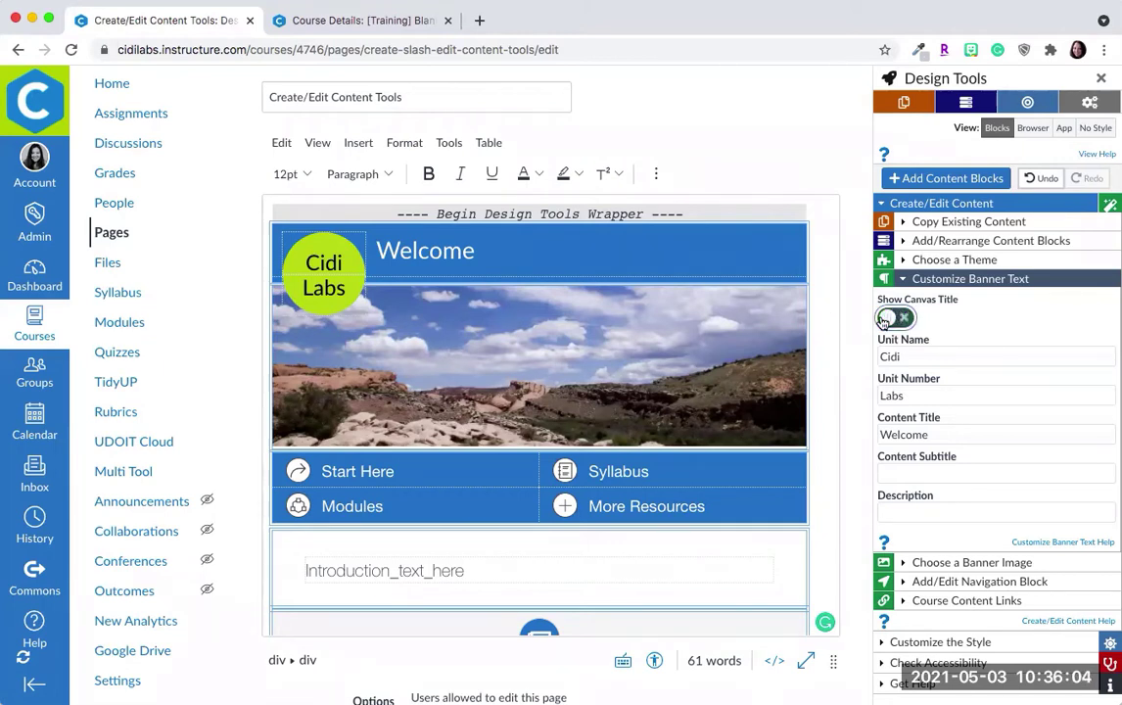
Step: Open the banner image choices and try River in fall, Acadia National Park, Canyonlands National Park, Rocks and Sky and Arches National Park
scroll(996, 391, "down", 1)
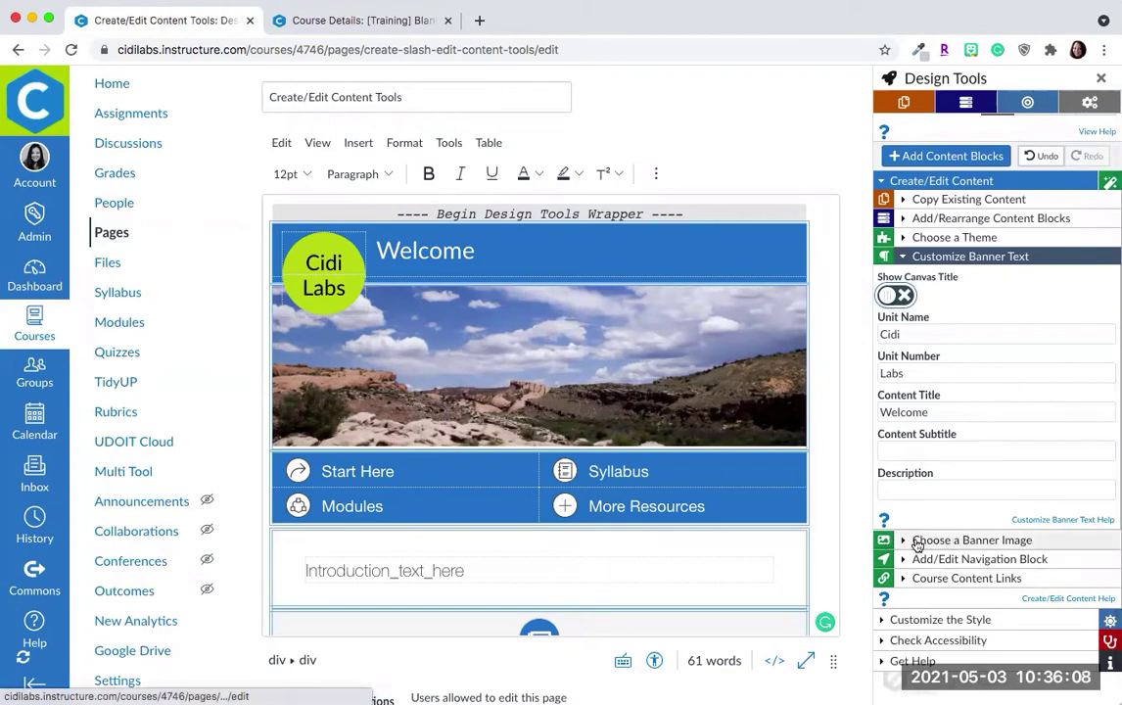
left_click(969, 542)
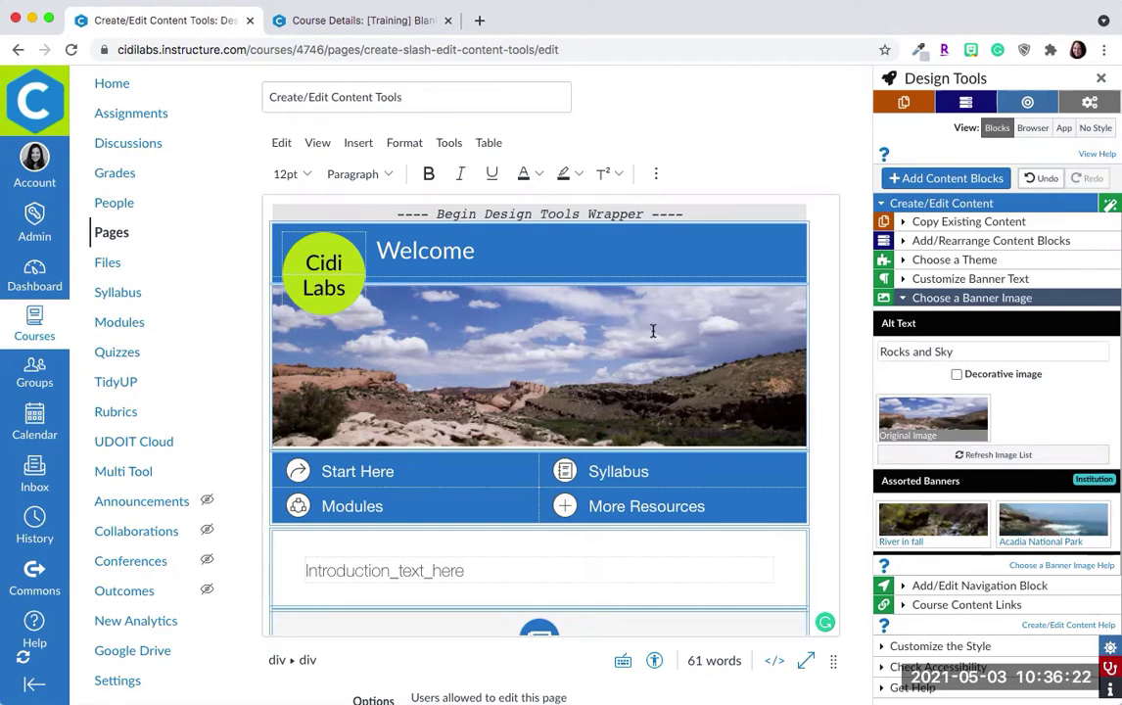
scroll(538, 294, "down", 1)
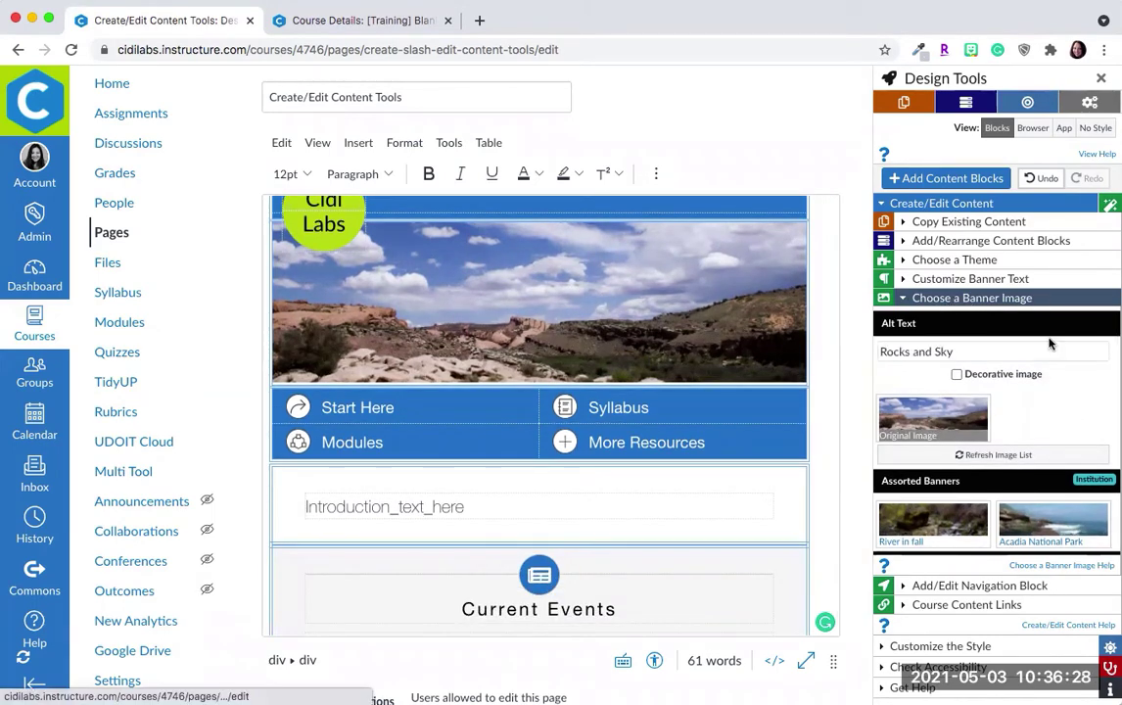
scroll(1026, 458, "down", 1)
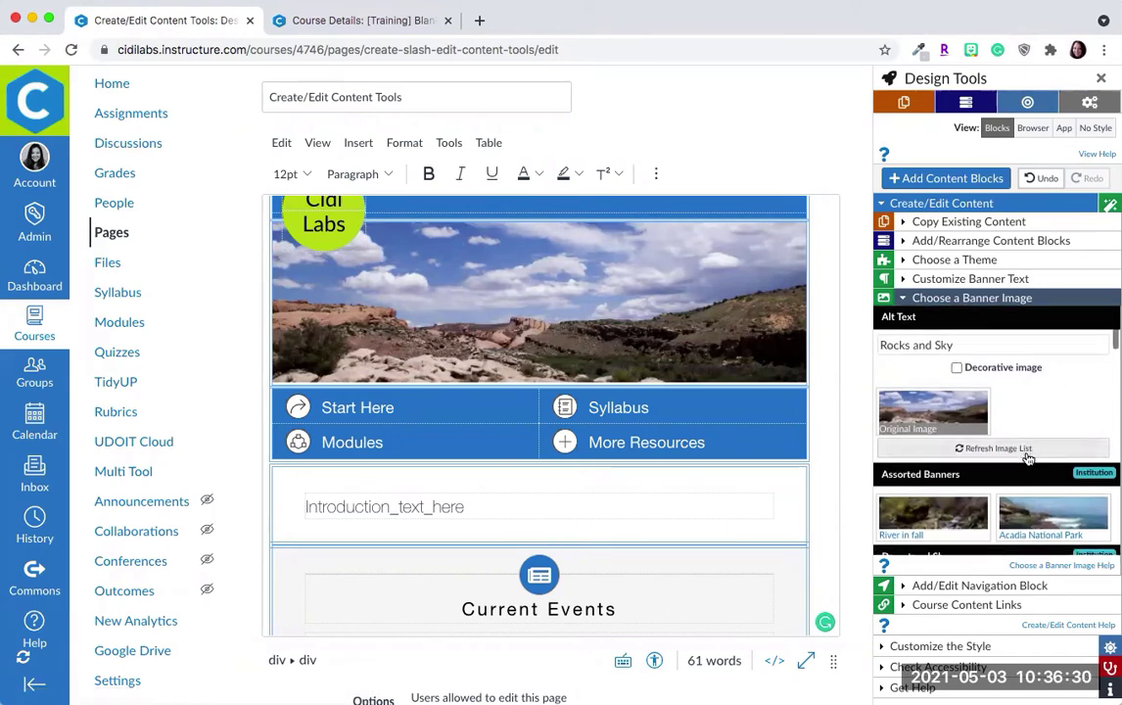
scroll(1027, 458, "down", 3)
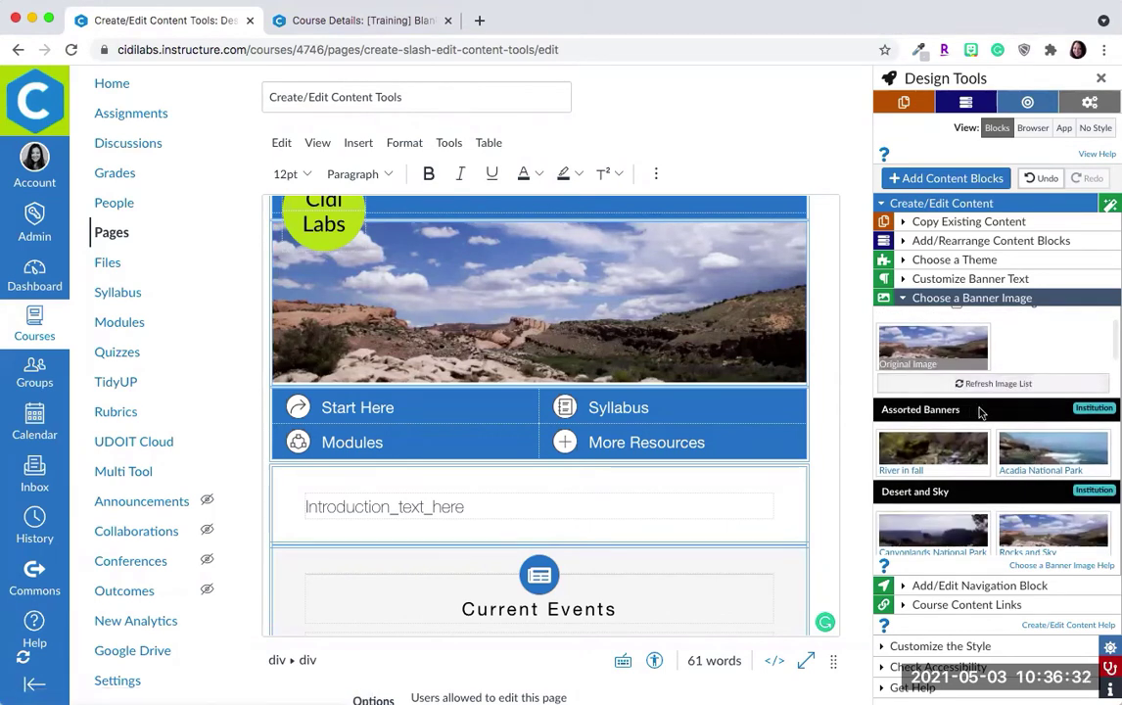
left_click(893, 456)
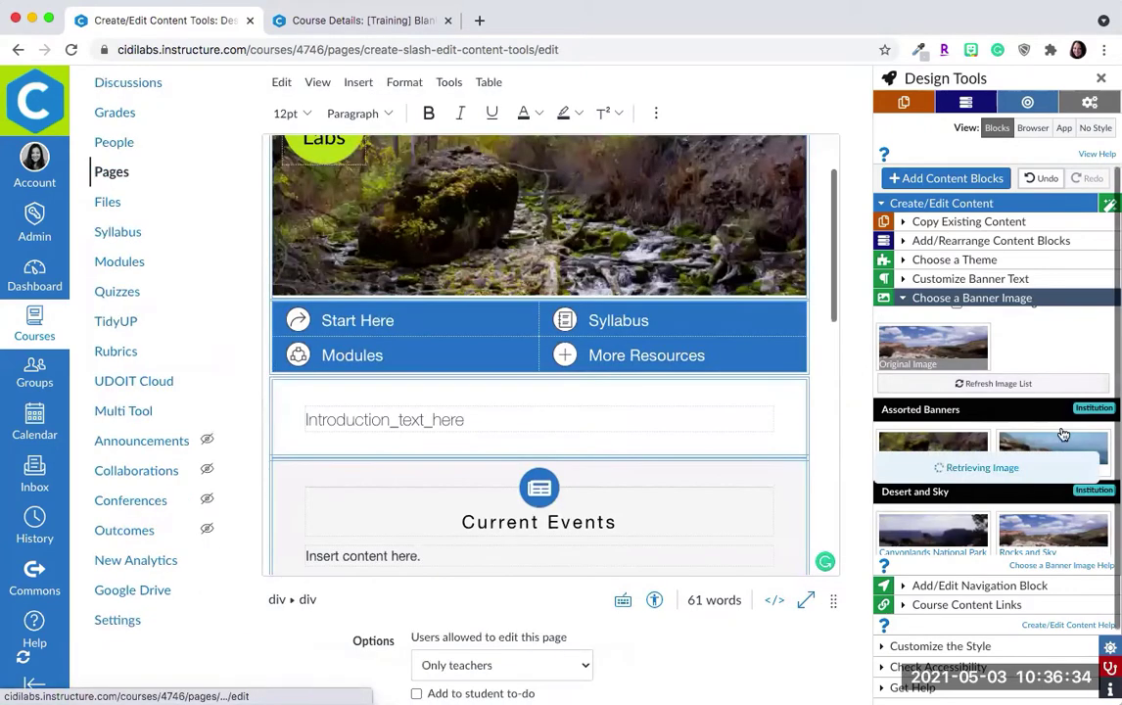
left_click(1027, 445)
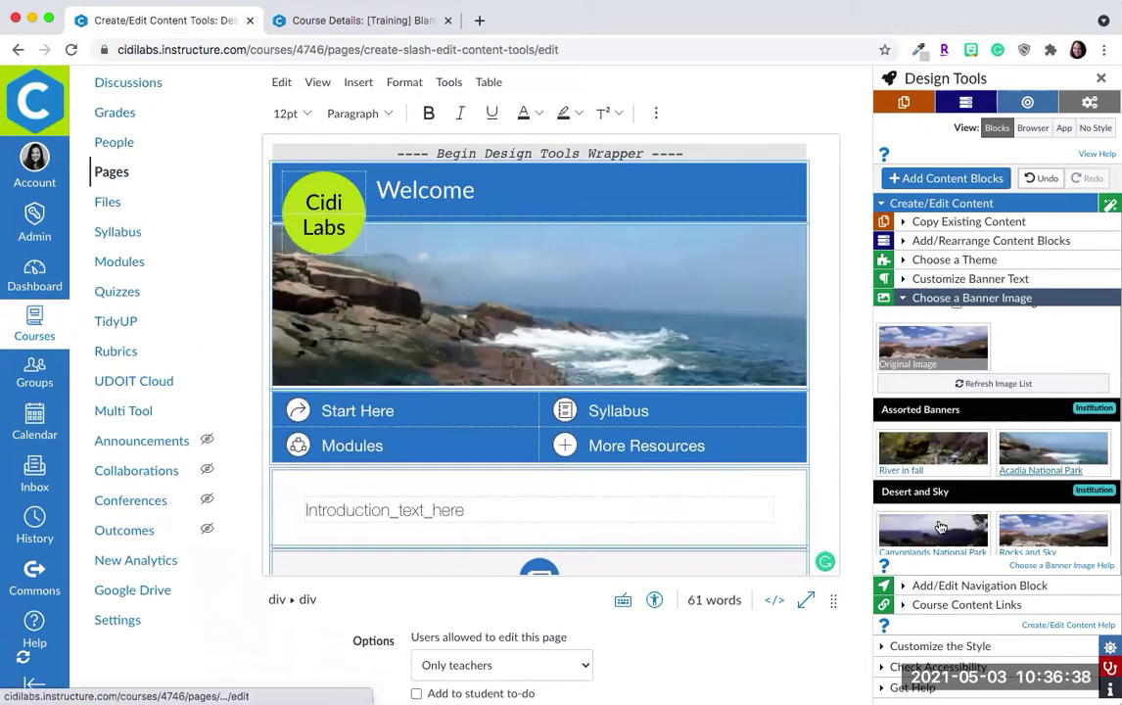
left_click(940, 528)
scroll(940, 527, "down", 3)
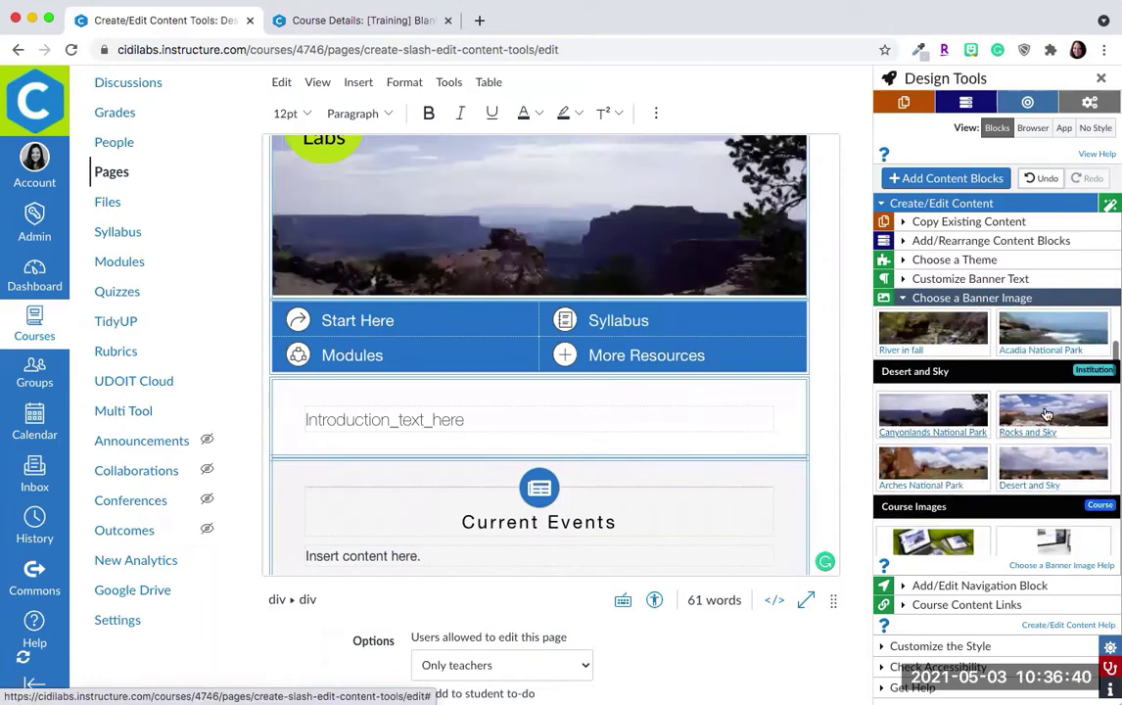
left_click(1045, 415)
left_click(954, 463)
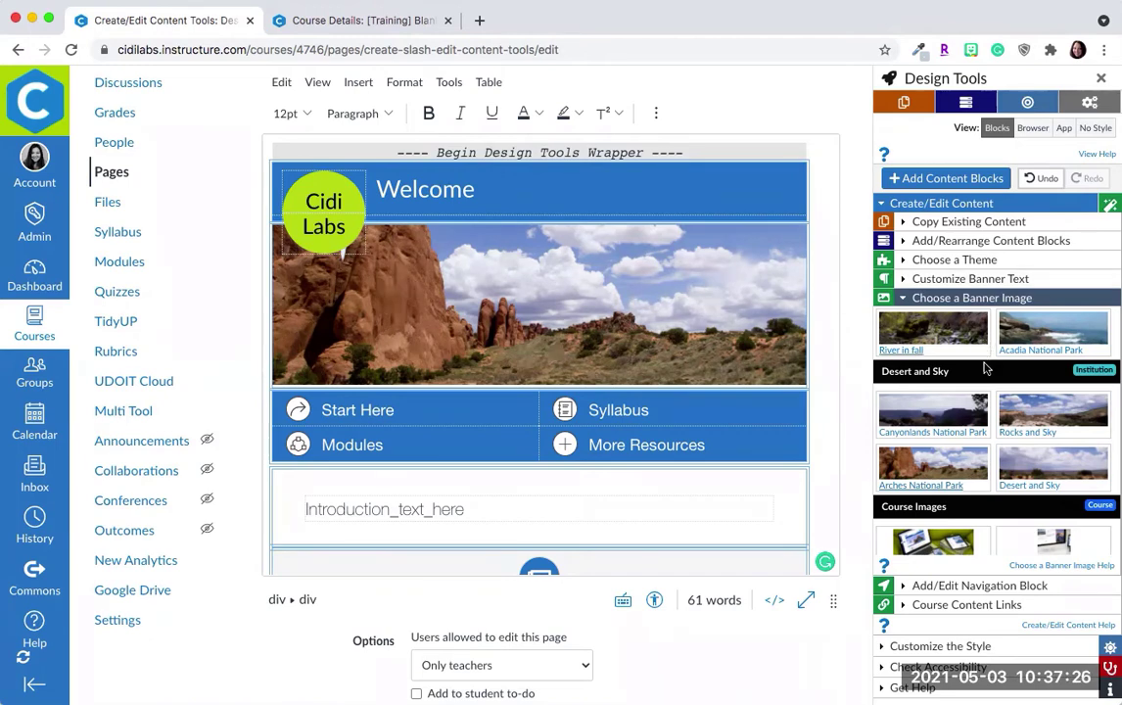
Step: Try the course images 2016-10-19_162118.png, 2016-10-19_222645.png, 2016-10-19_222828.png and 2016-11-17_162057.png as the banner image
scroll(1073, 367, "up", 2)
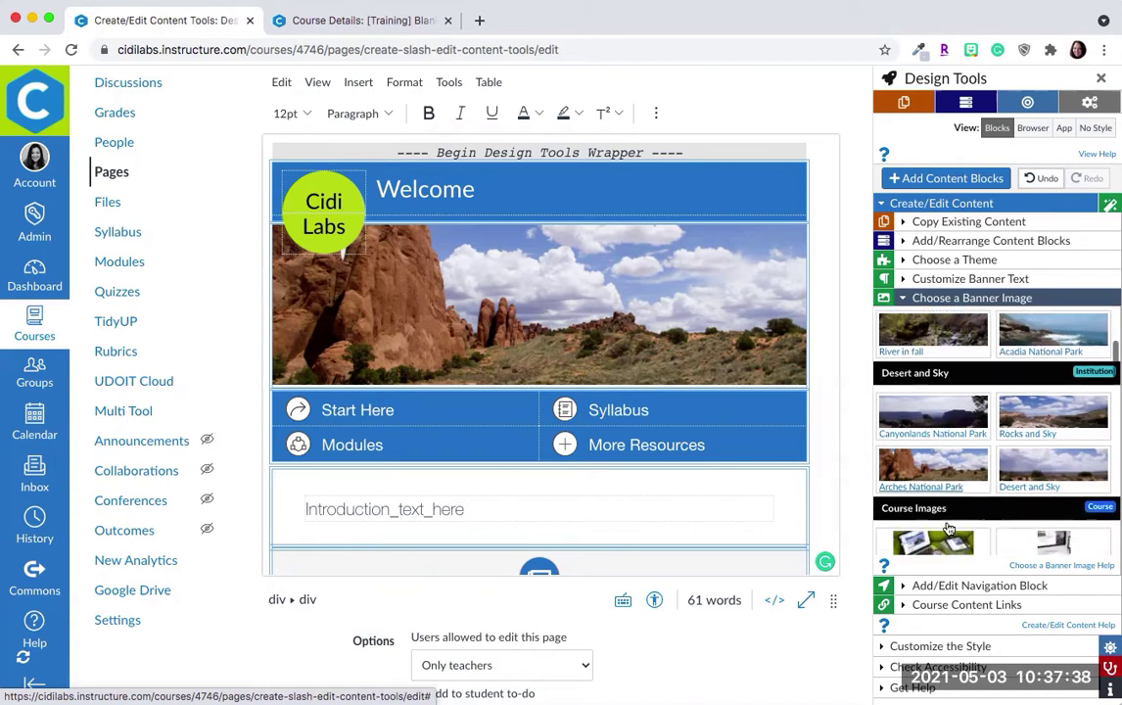
scroll(948, 528, "down", 2)
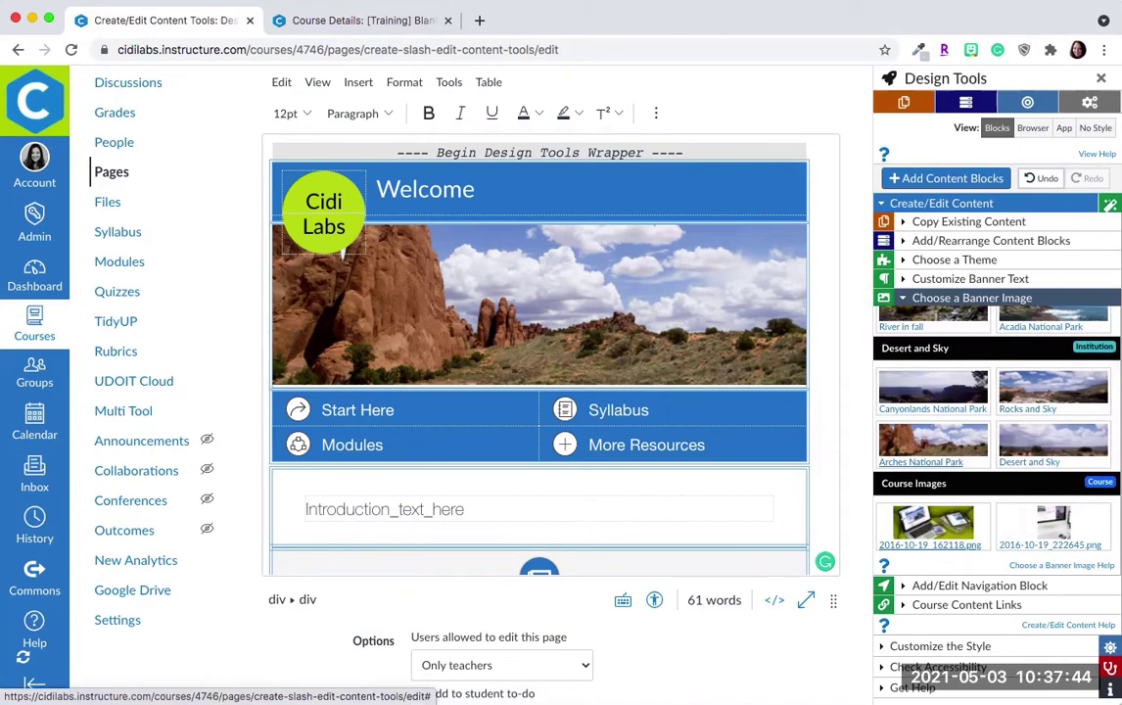
scroll(1015, 418, "down", 2)
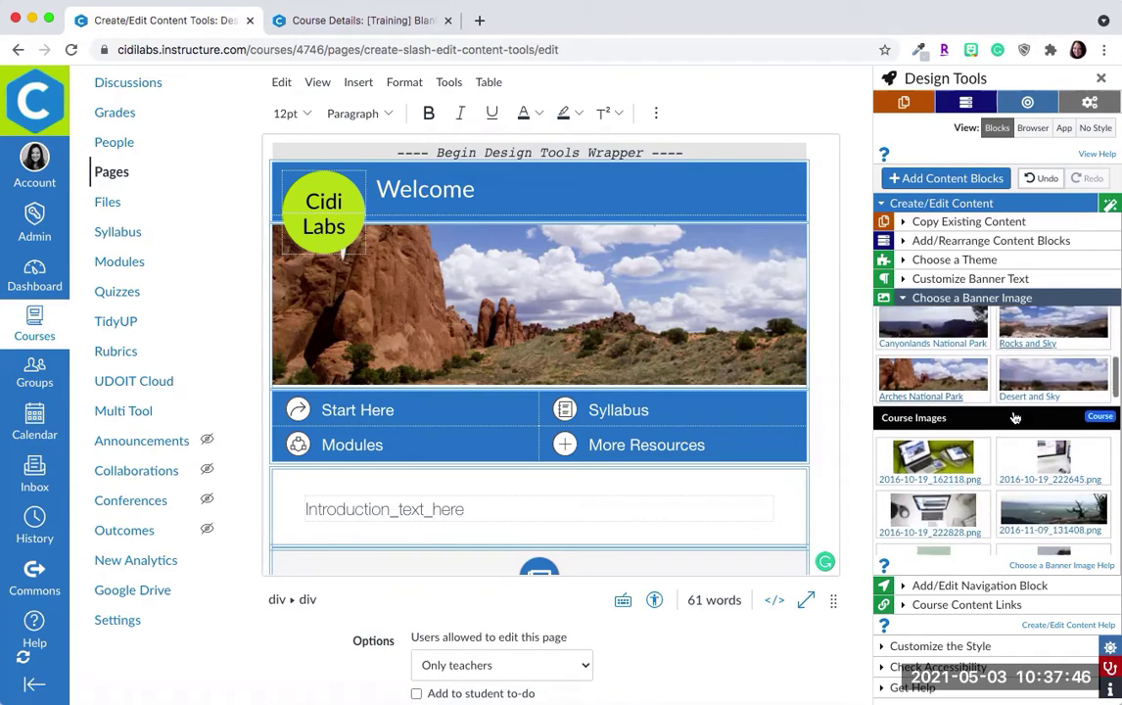
scroll(984, 453, "down", 1)
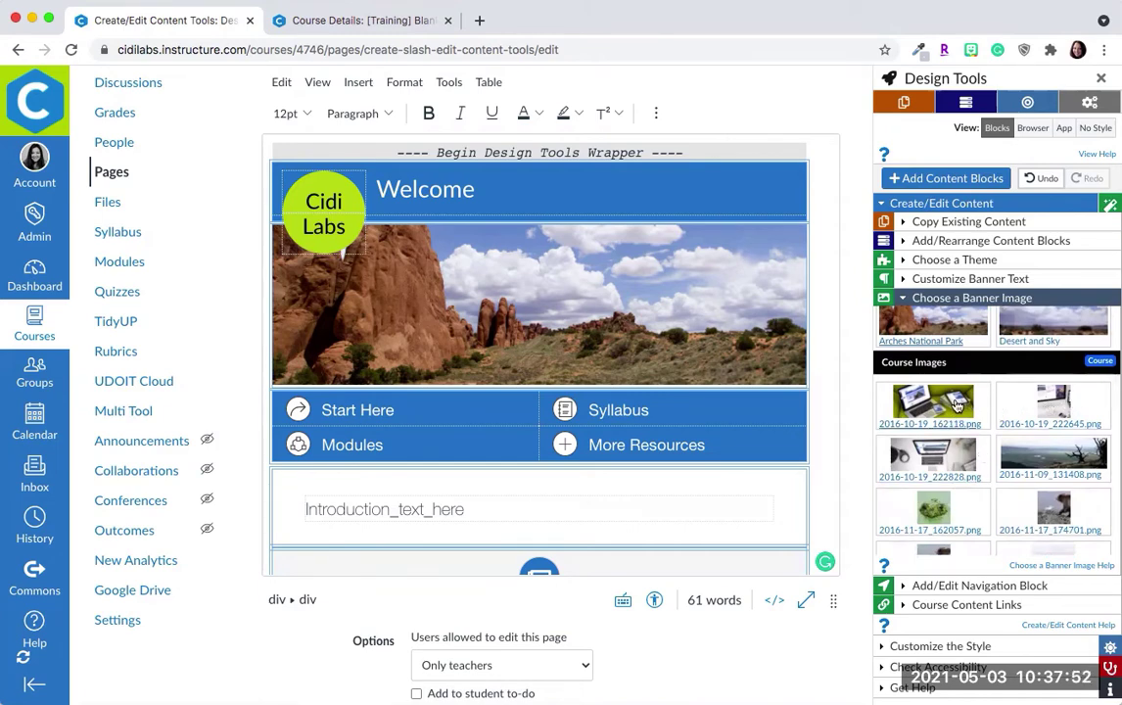
scroll(698, 277, "down", 3)
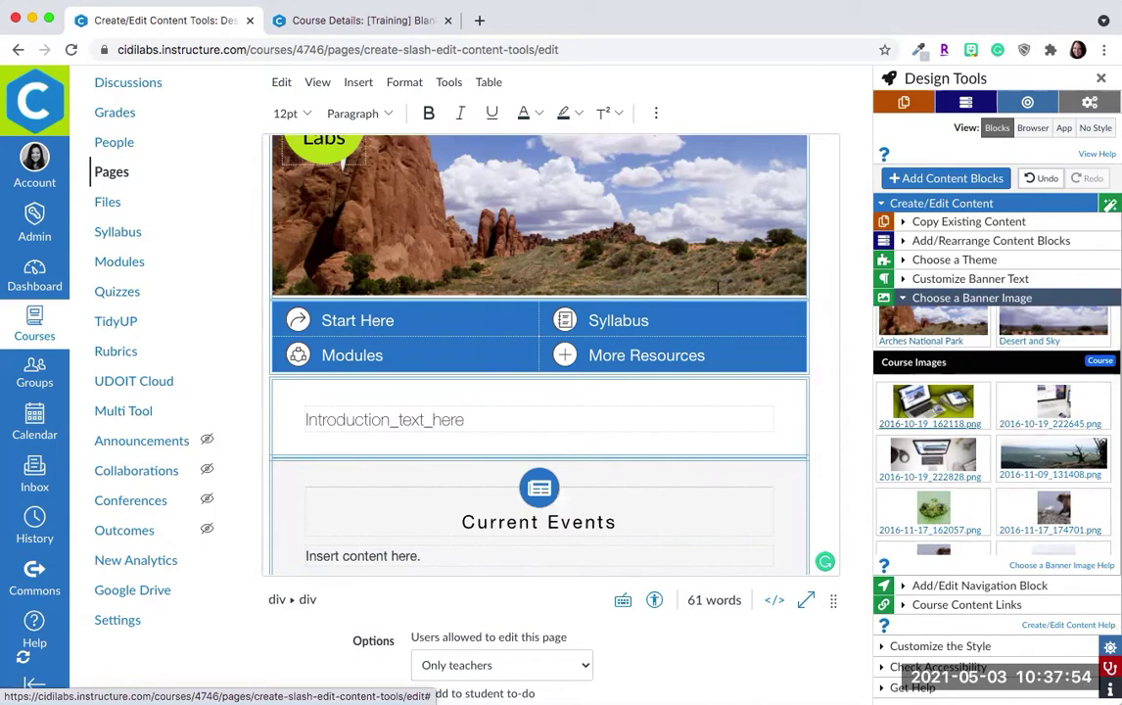
left_click(933, 401)
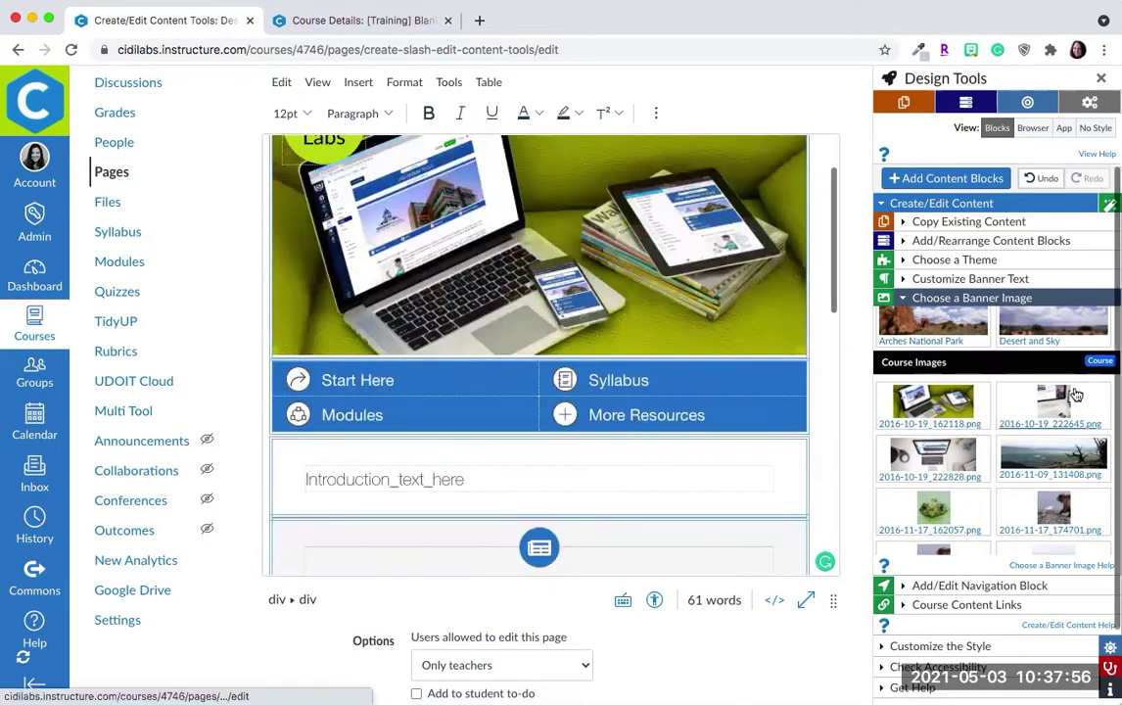
left_click(1075, 394)
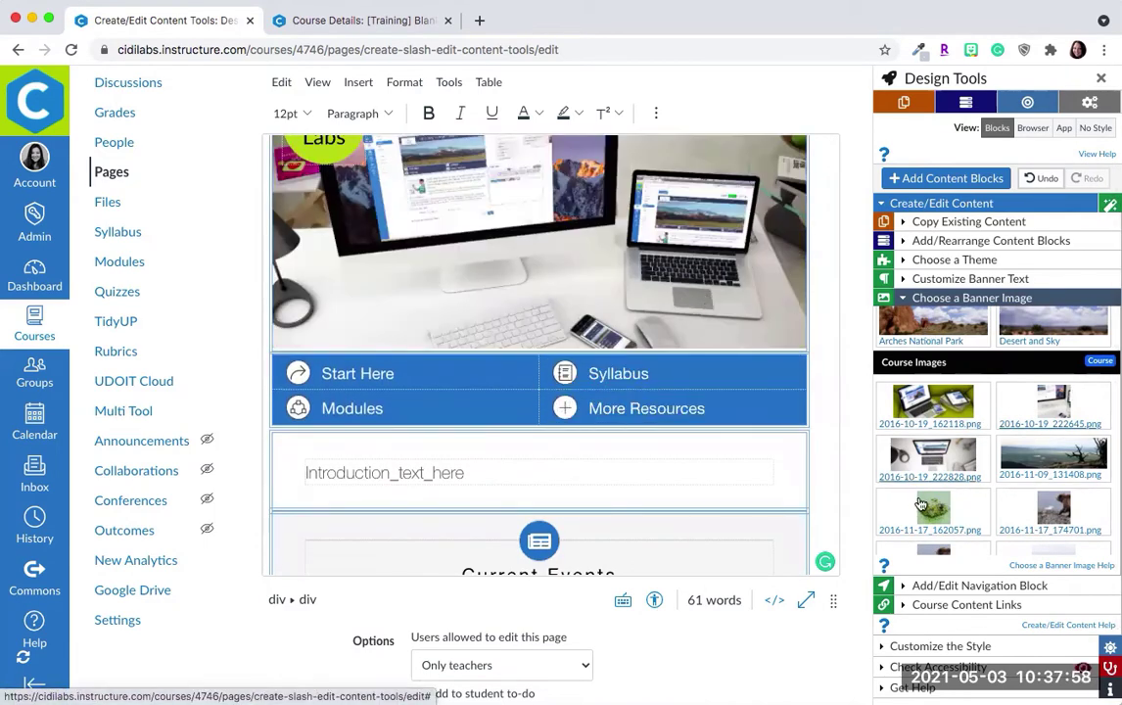
left_click(921, 502)
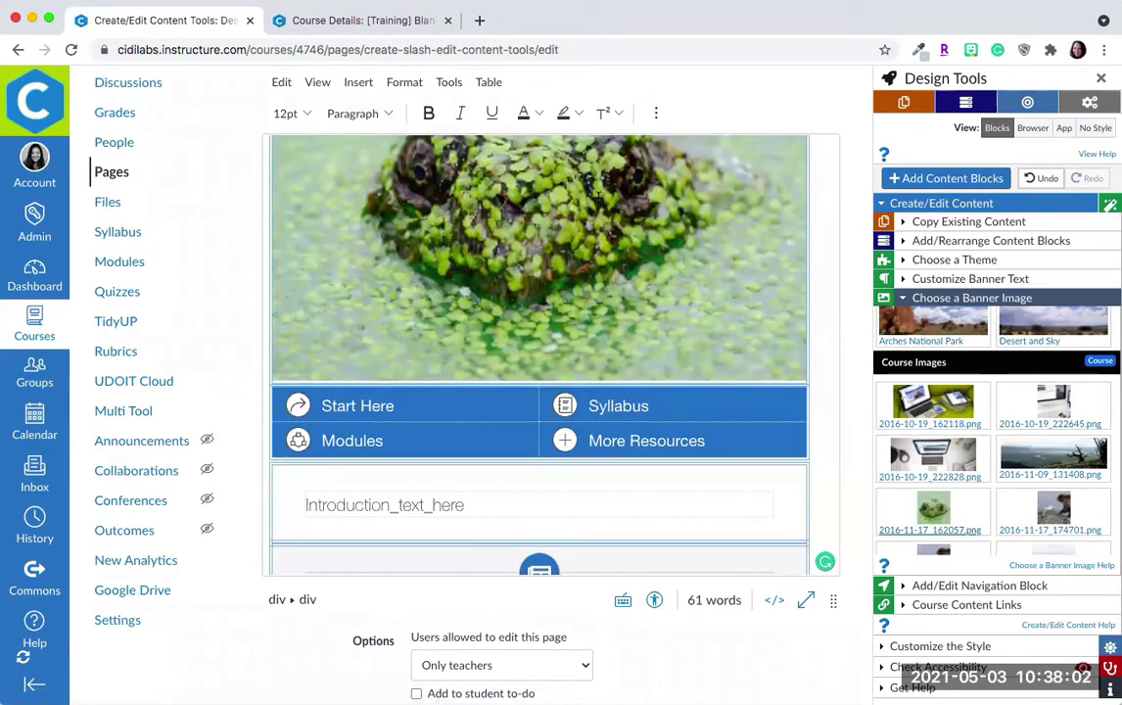
scroll(597, 197, "down", 1)
scroll(598, 197, "up", 5)
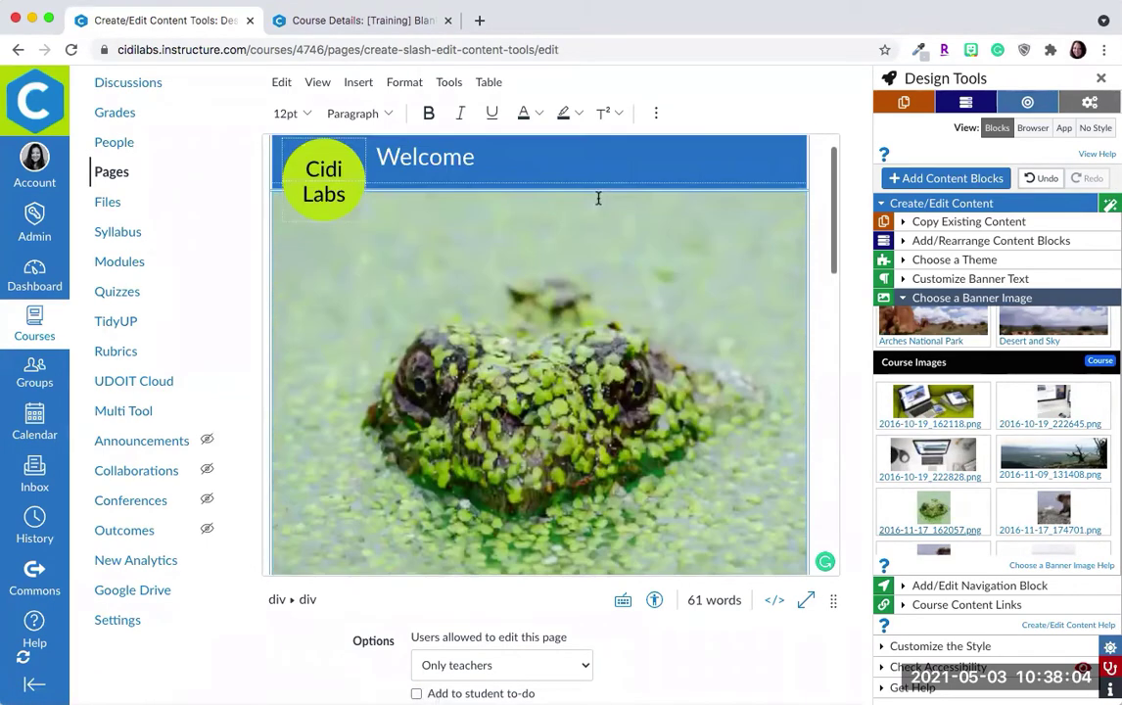
Step: Apply the wide course image of the bear with cubs, 2016-11-17_174701.png, as the banner image
scroll(598, 196, "down", 3)
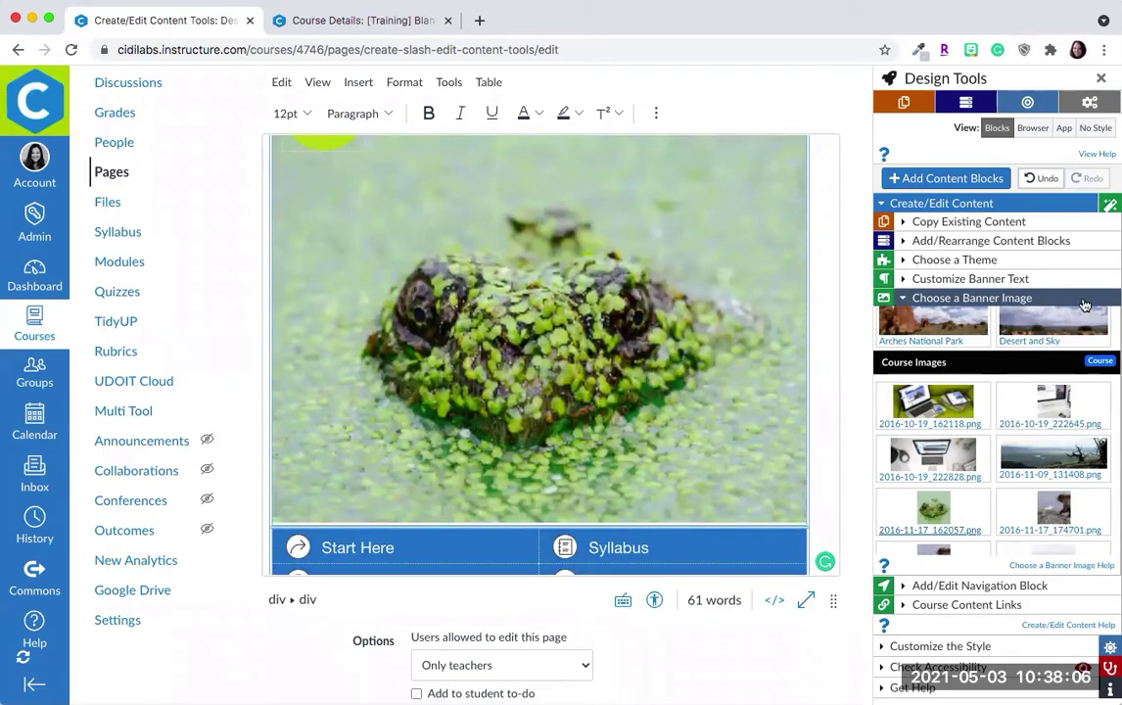
scroll(1028, 450, "down", 3)
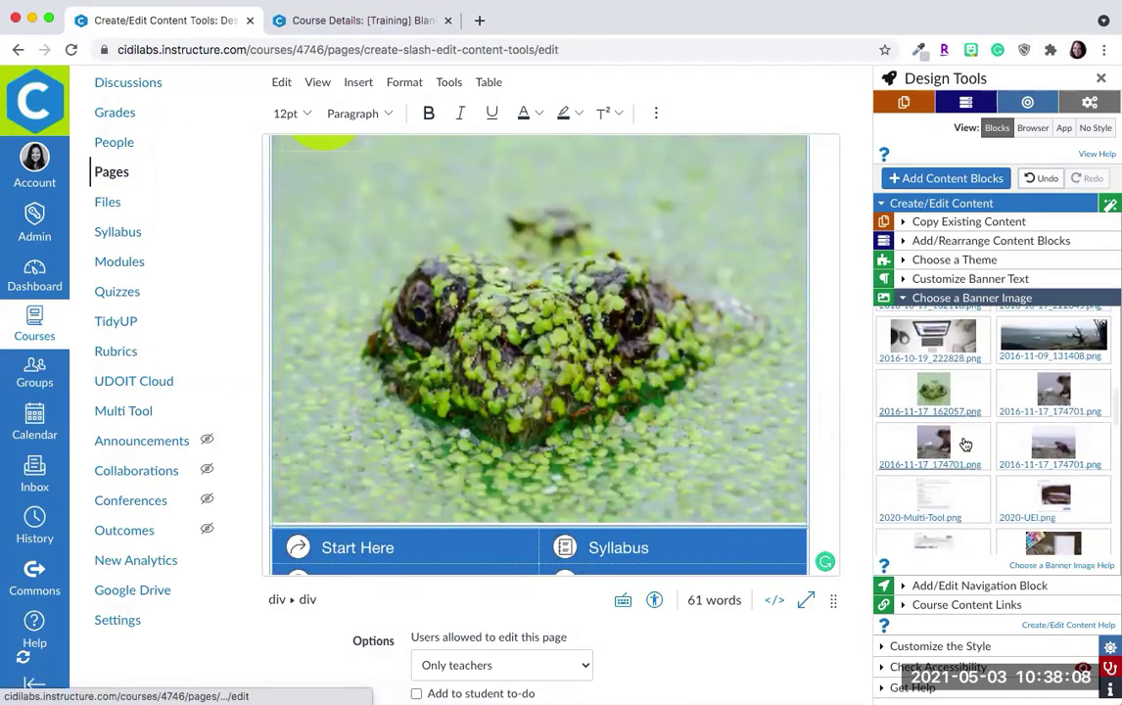
left_click(1044, 447)
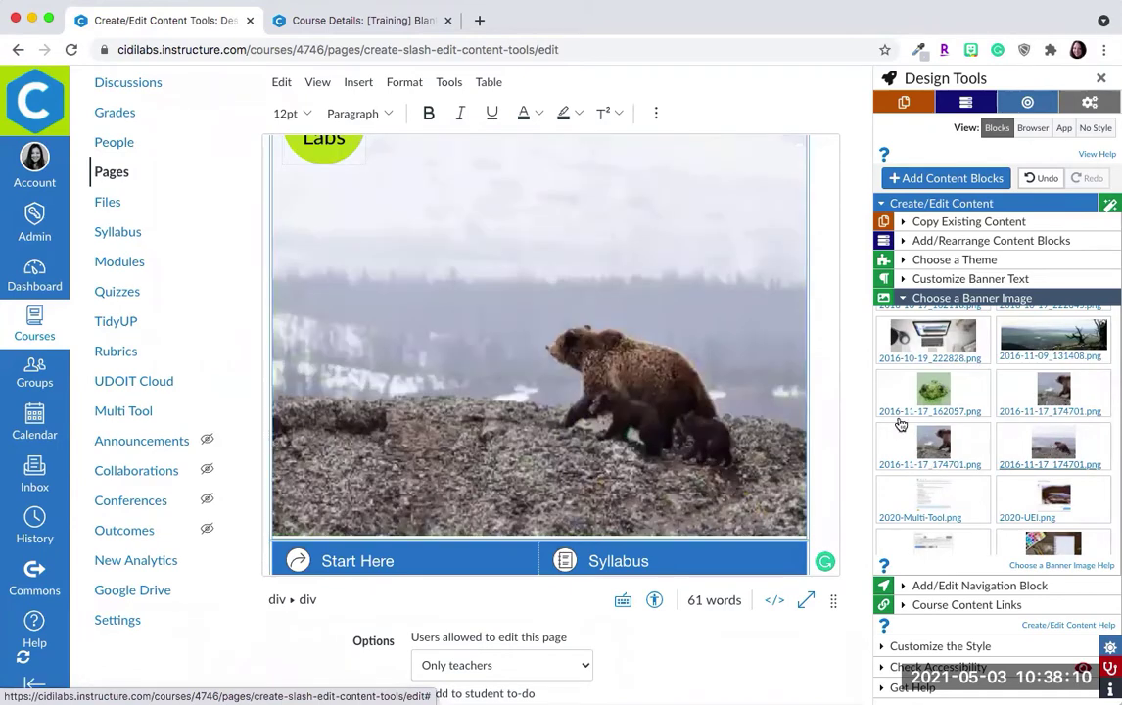
scroll(607, 370, "down", 3)
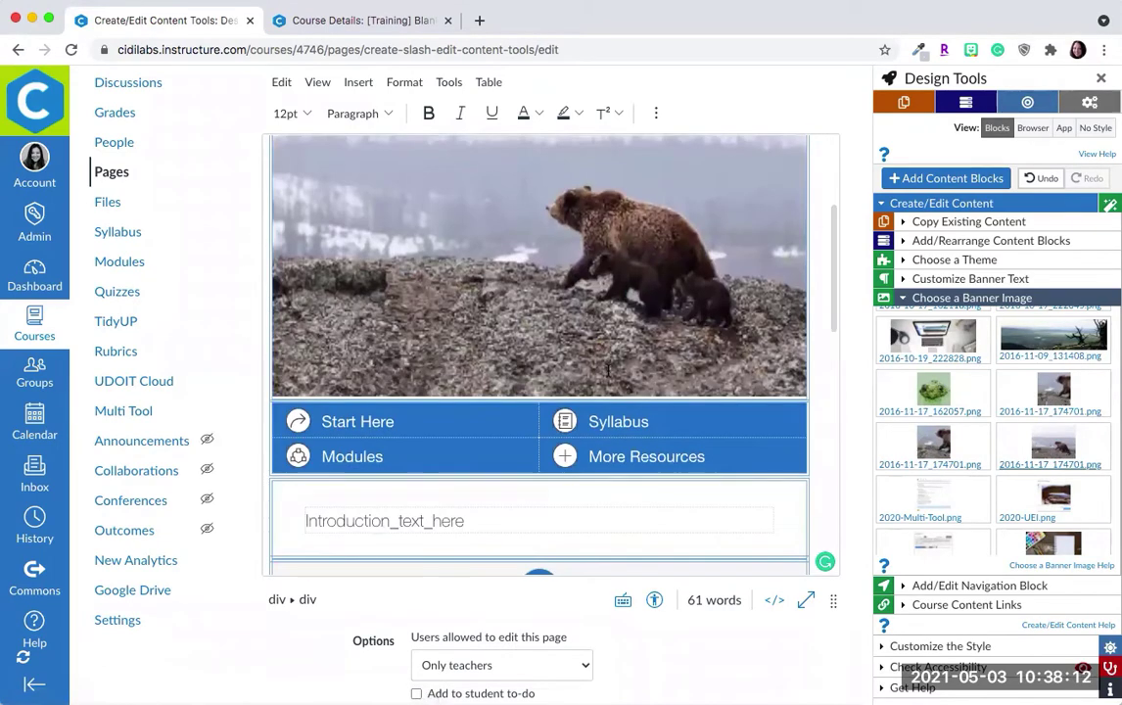
Step: Replace the bear banner image with the River in fall image from Assorted Banners
scroll(607, 370, "up", 4)
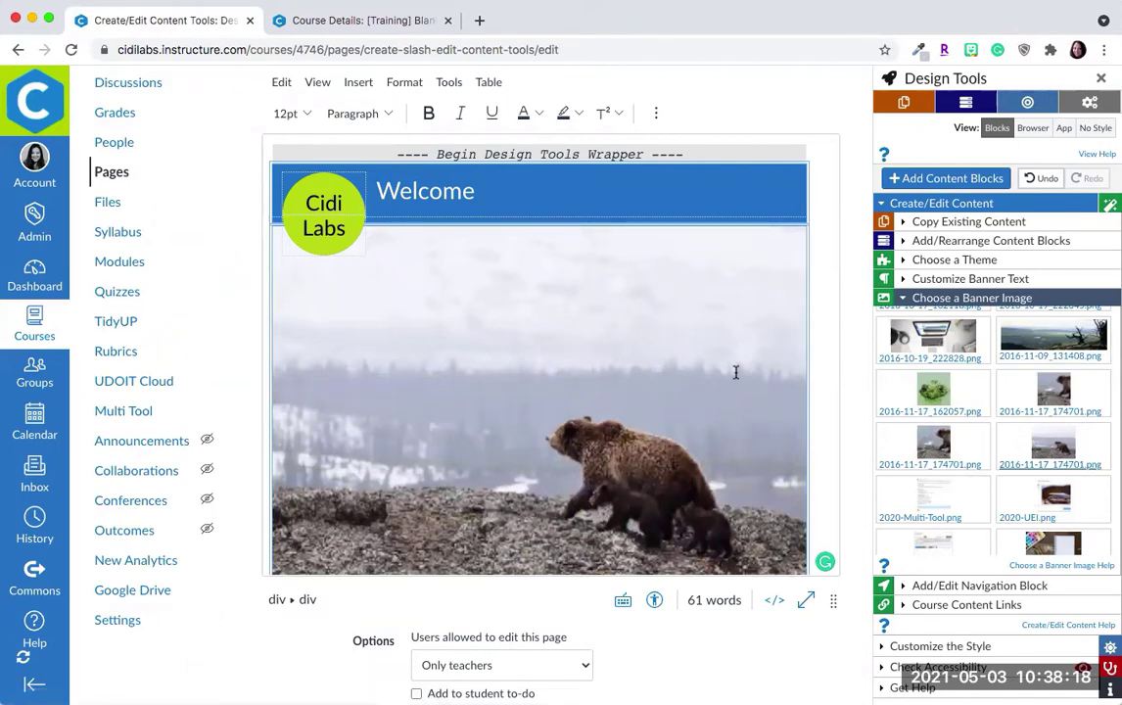
scroll(624, 348, "up", 3)
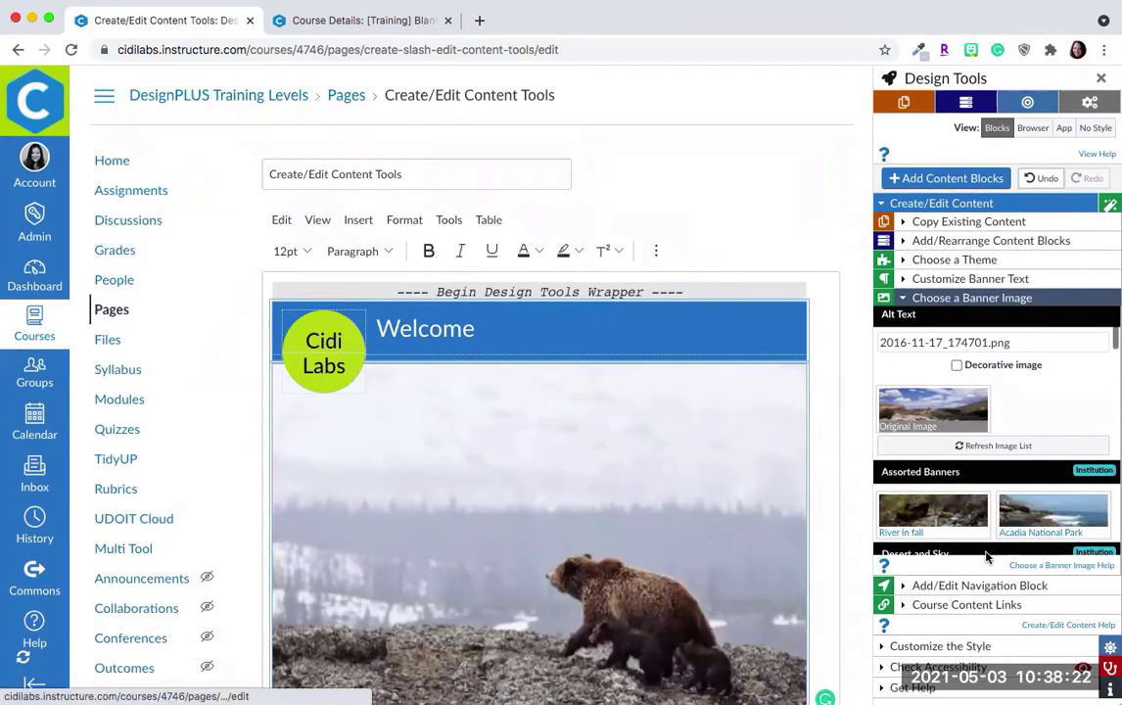
left_click(948, 512)
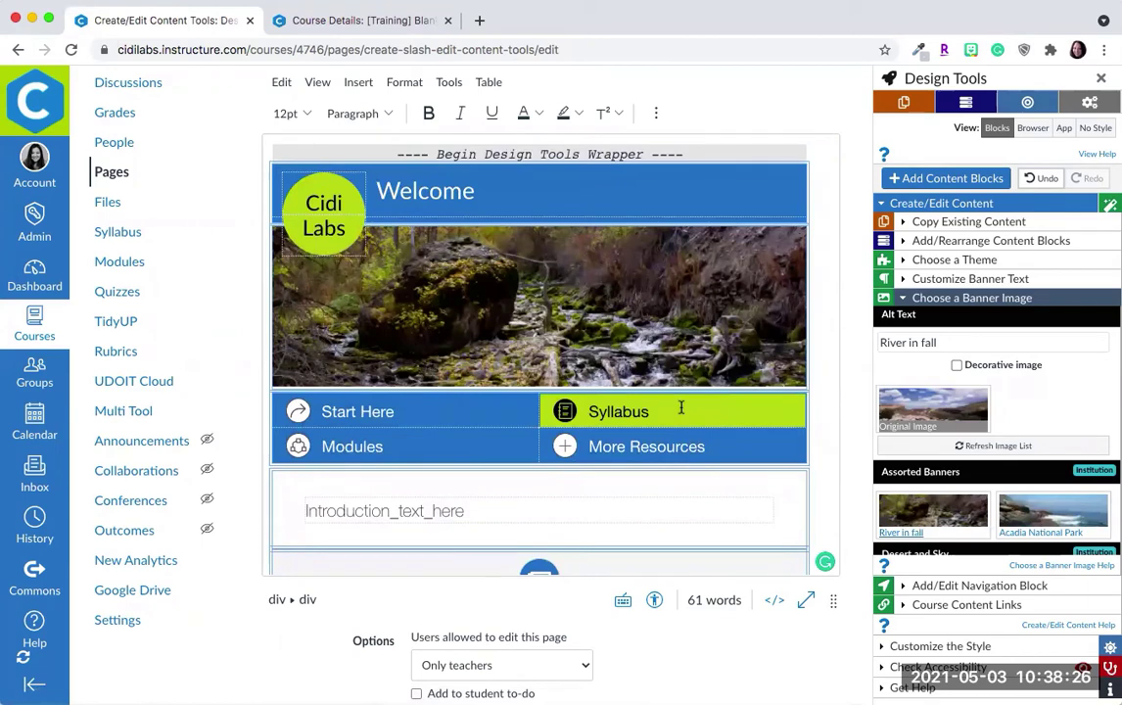
Step: Select the banner image on the page and open the Upload / Embed Image tool for it
left_click(474, 279)
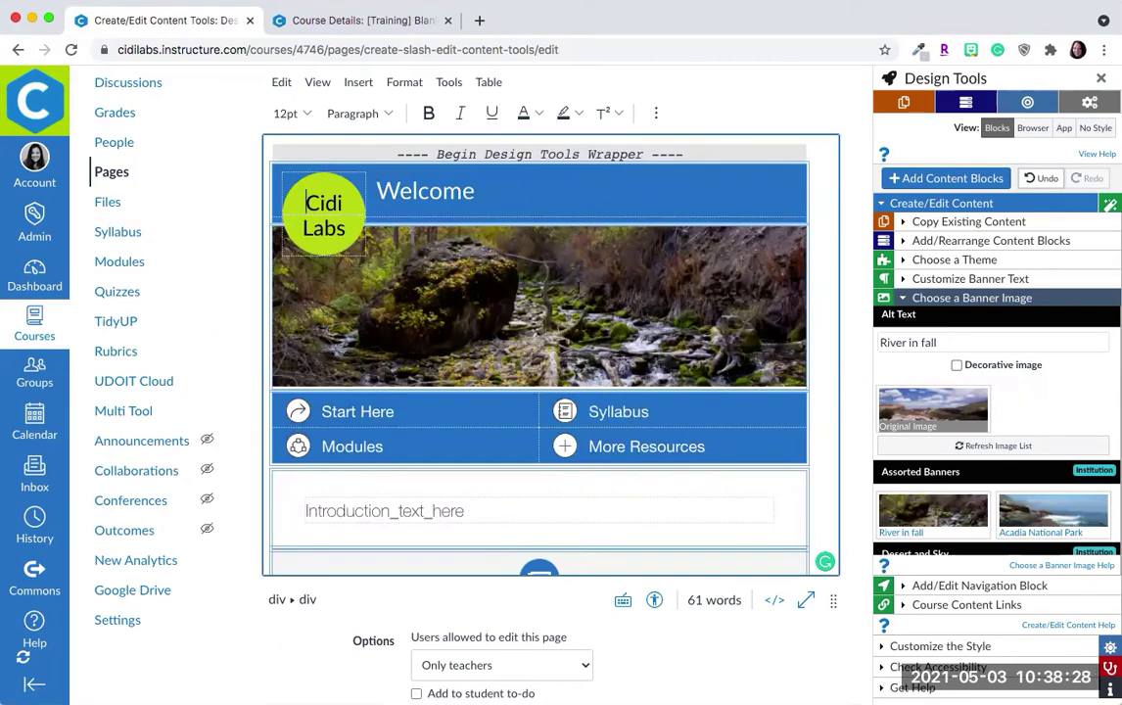
left_click(479, 276)
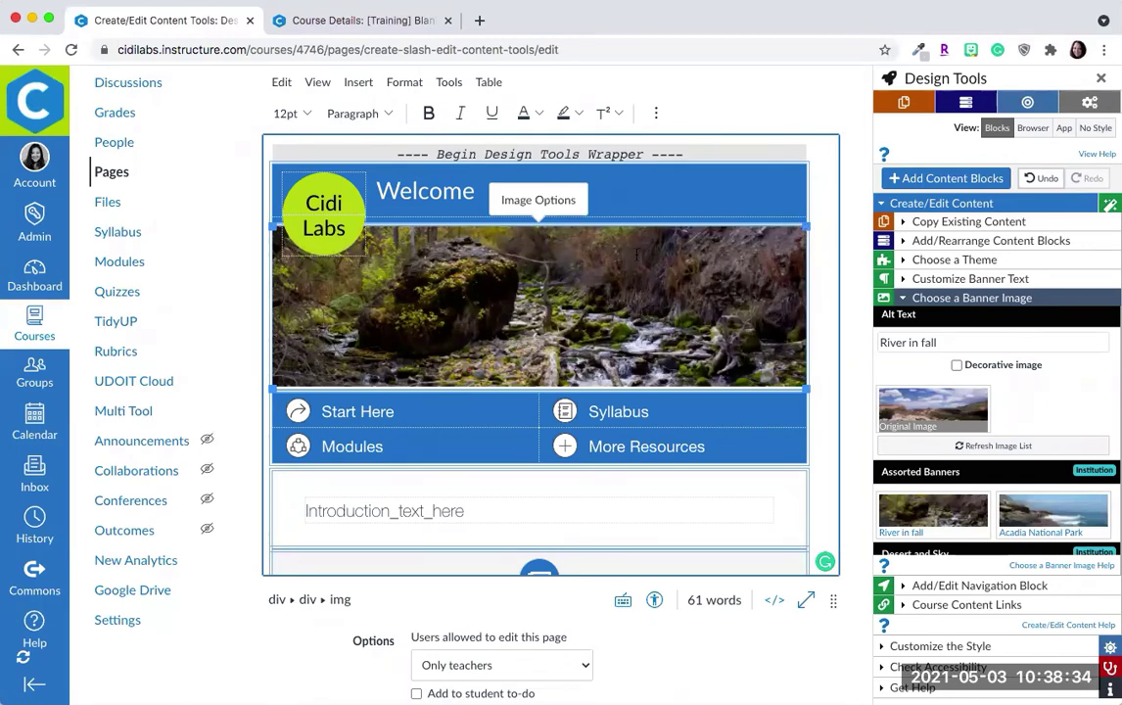
left_click(655, 114)
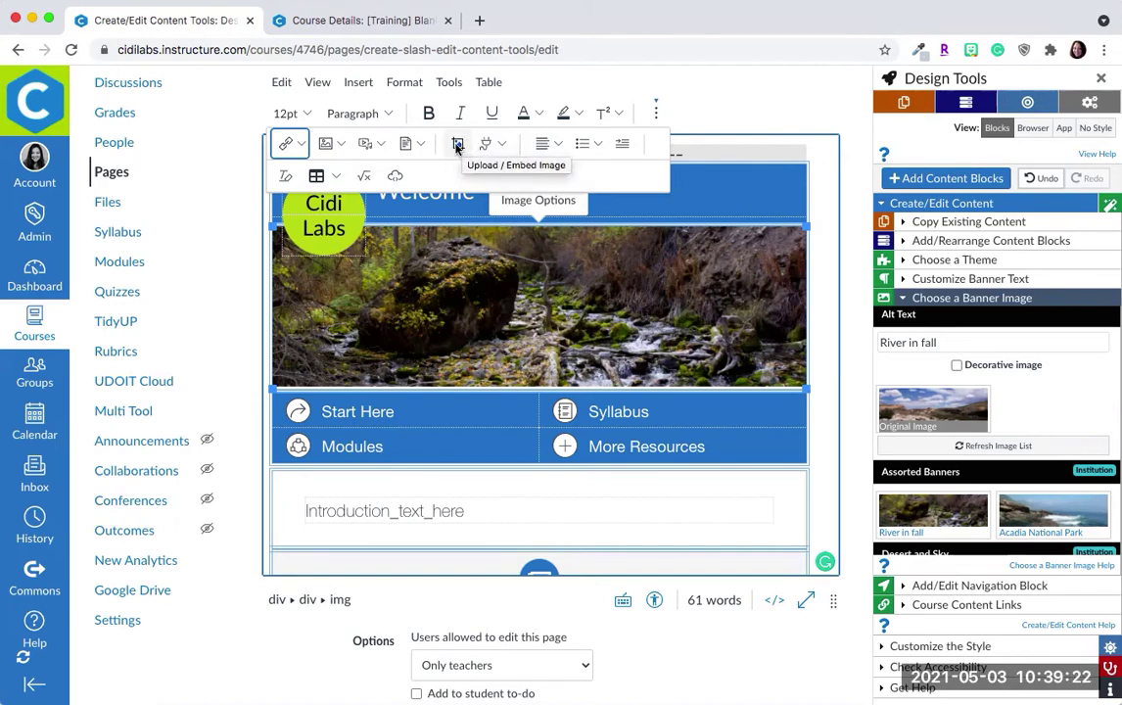
left_click(460, 144)
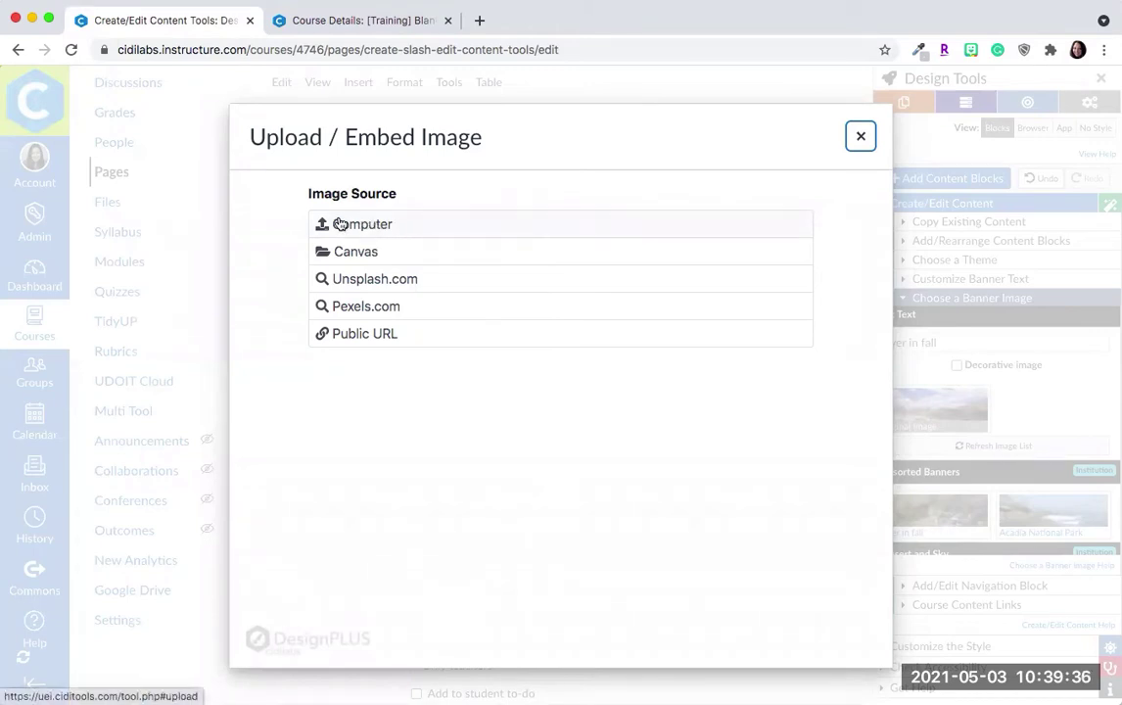
Step: View the Computer upload source and browse the course images offered under the Canvas source
left_click(375, 226)
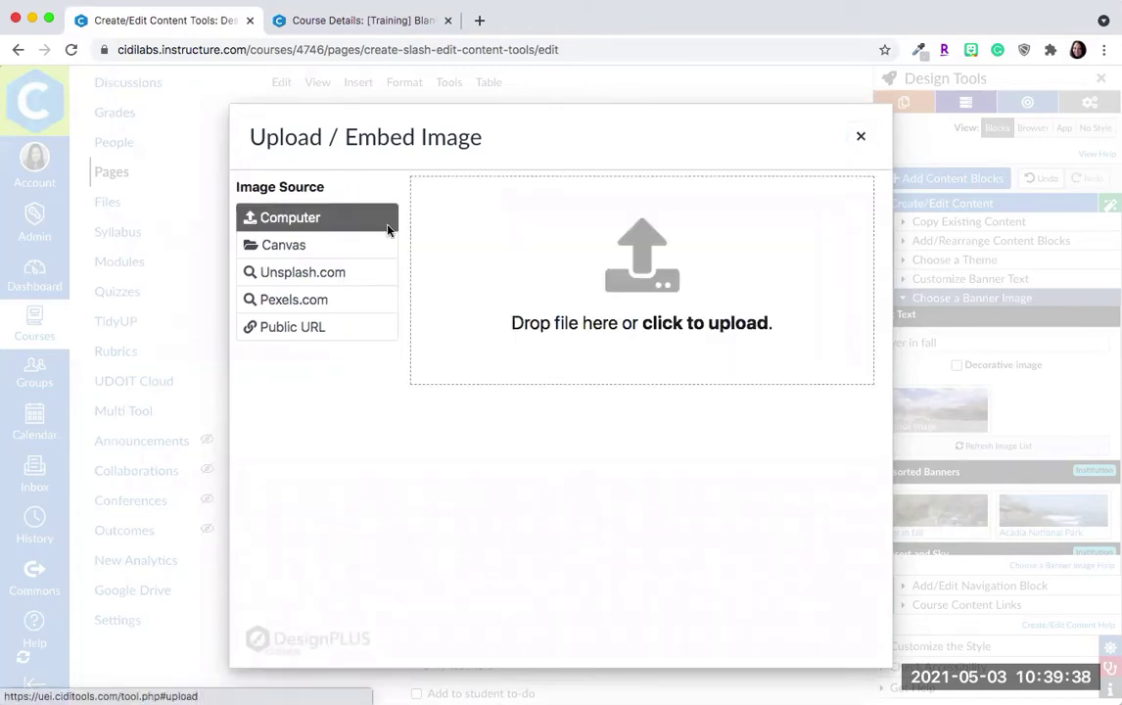
left_click(279, 245)
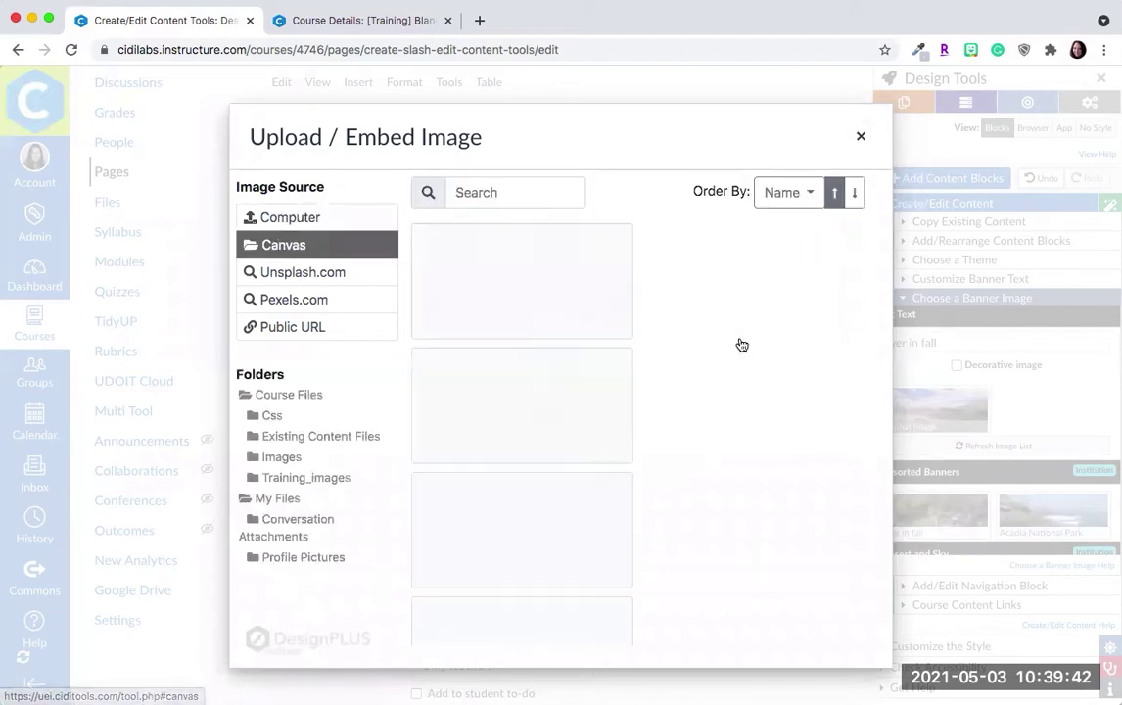
scroll(603, 480, "down", 3)
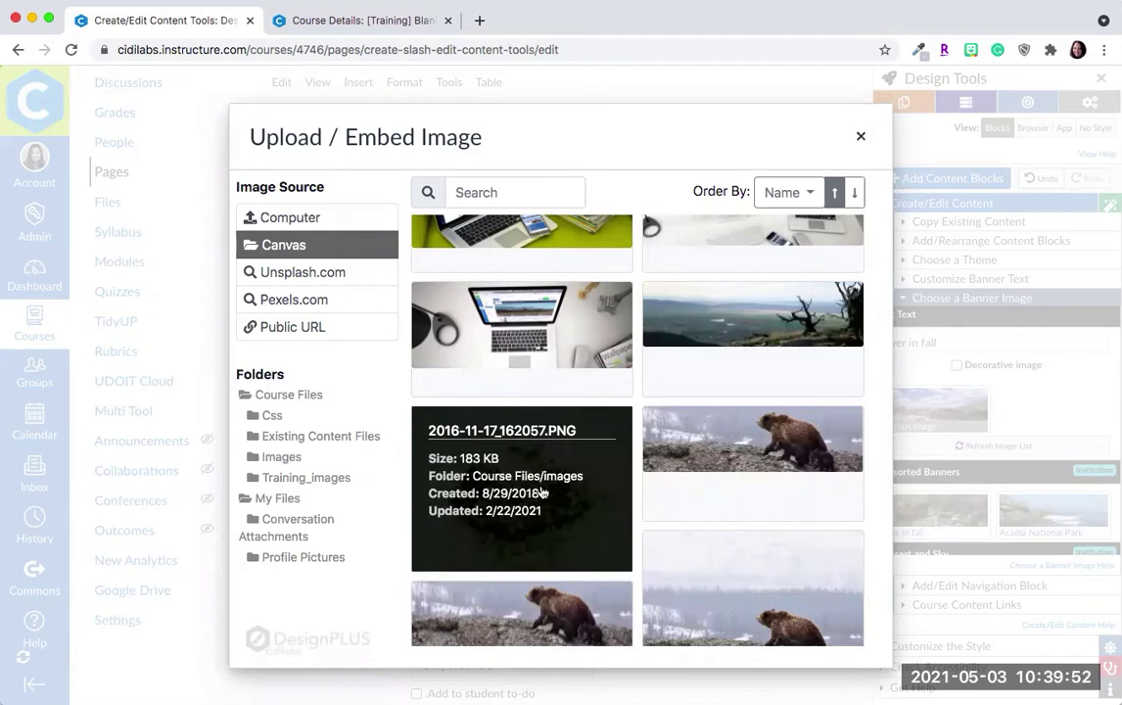
scroll(739, 396, "down", 3)
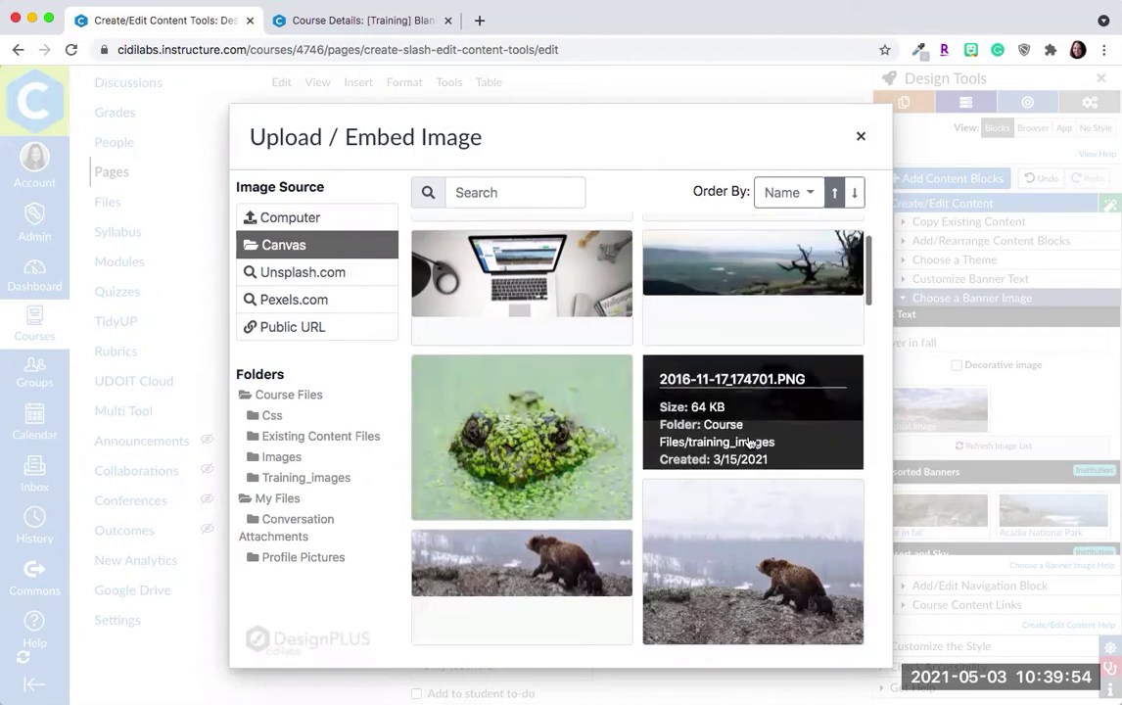
Step: Compare the Unsplash.com and Pexels.com sources, then search Unsplash.com for "education" and browse the pictures
left_click(320, 275)
left_click(316, 296)
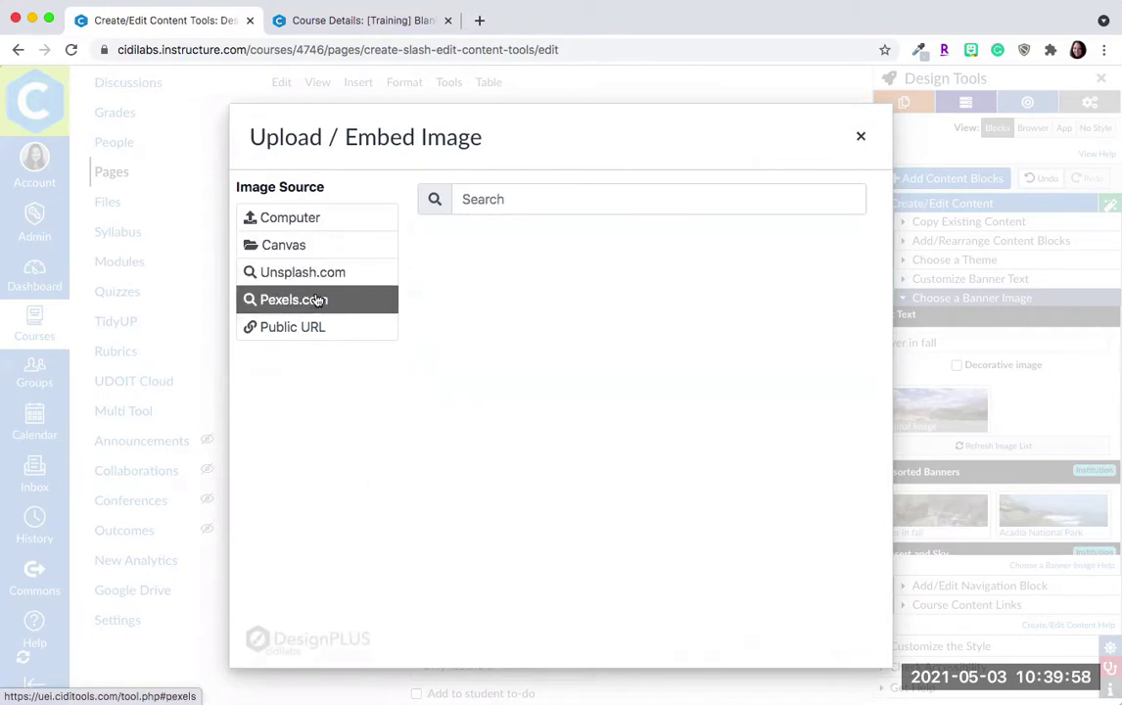
left_click(313, 277)
left_click(526, 195)
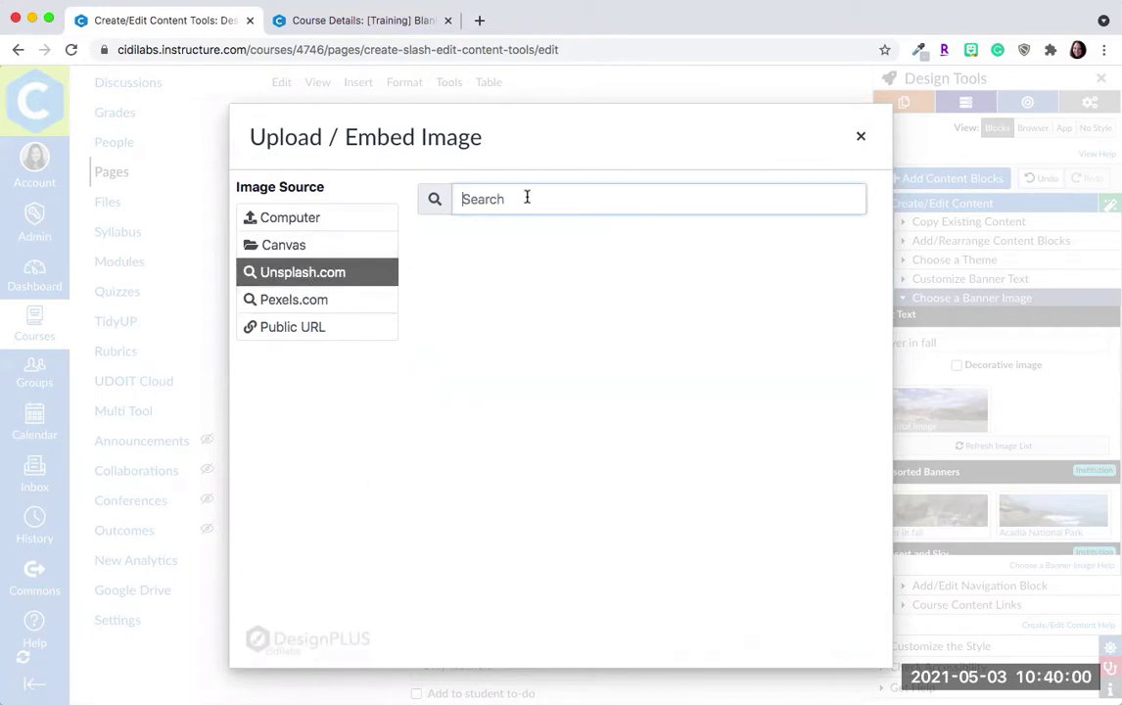
type("education")
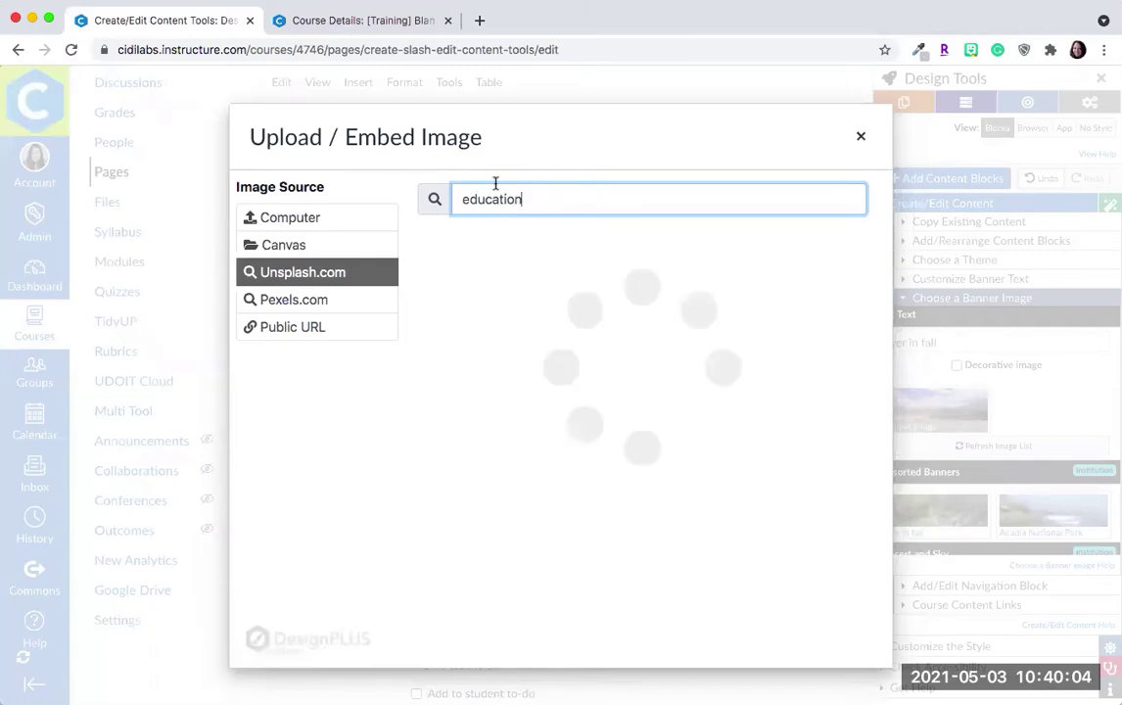
scroll(553, 485, "down", 5)
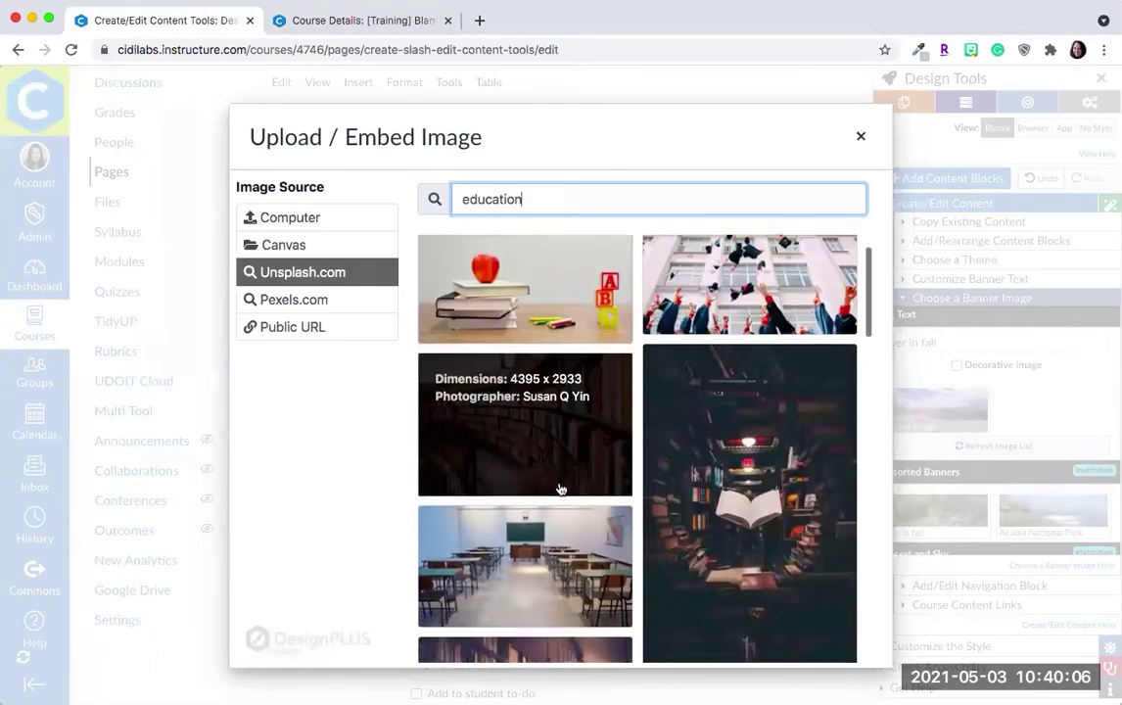
scroll(560, 488, "down", 4)
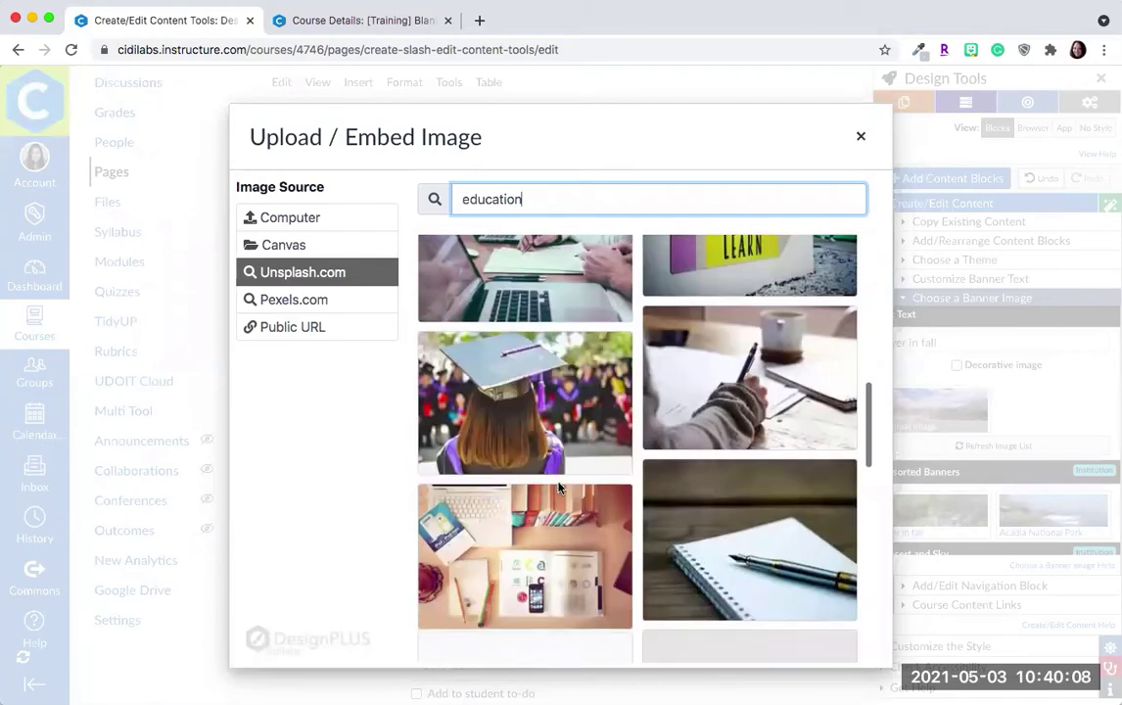
scroll(559, 489, "down", 8)
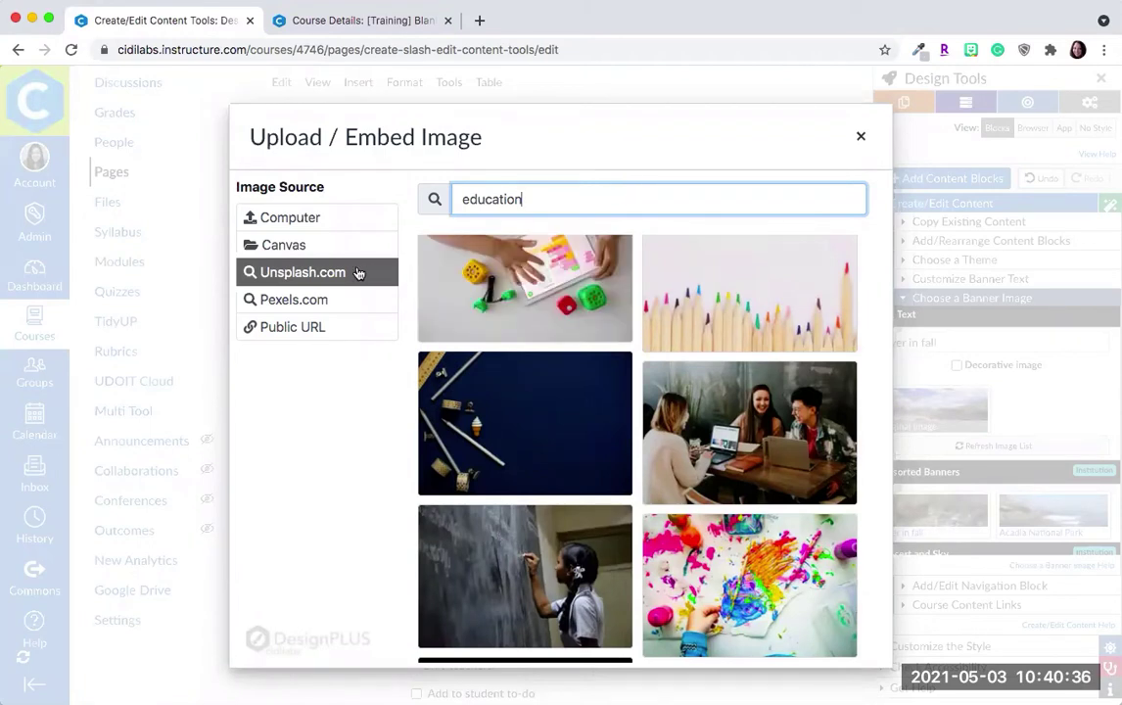
Step: View the Public URL source, and load the canyon JPG from the computer's Desktop folder as the image to upload
left_click(315, 330)
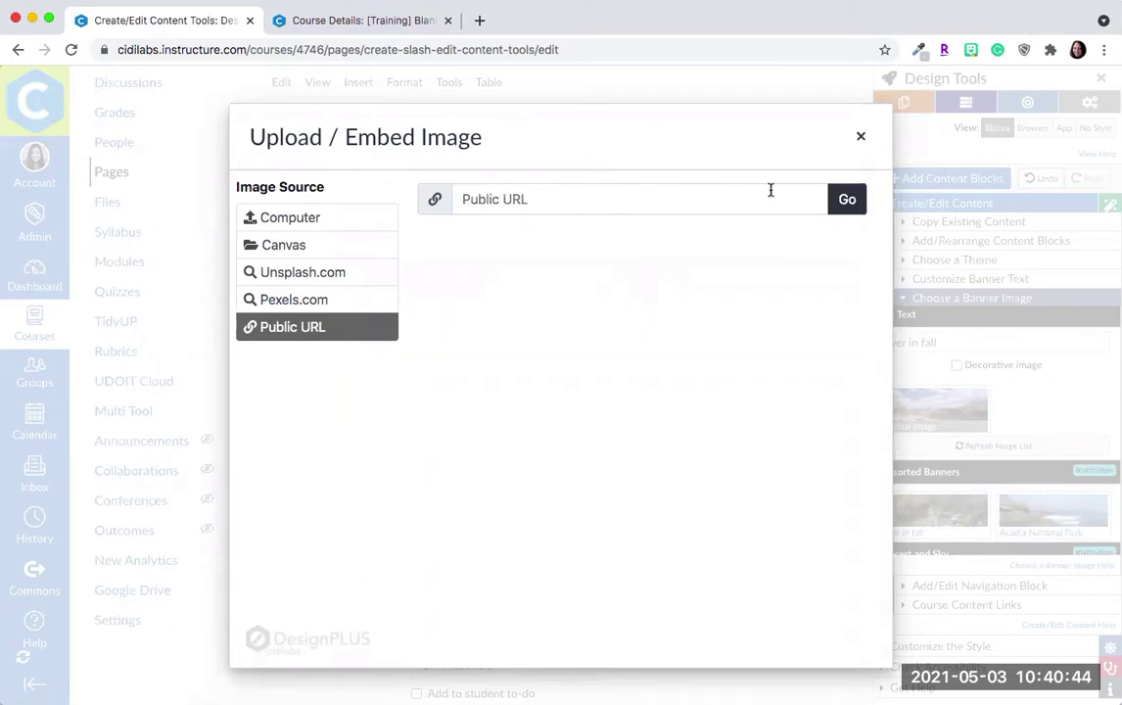
left_click(302, 225)
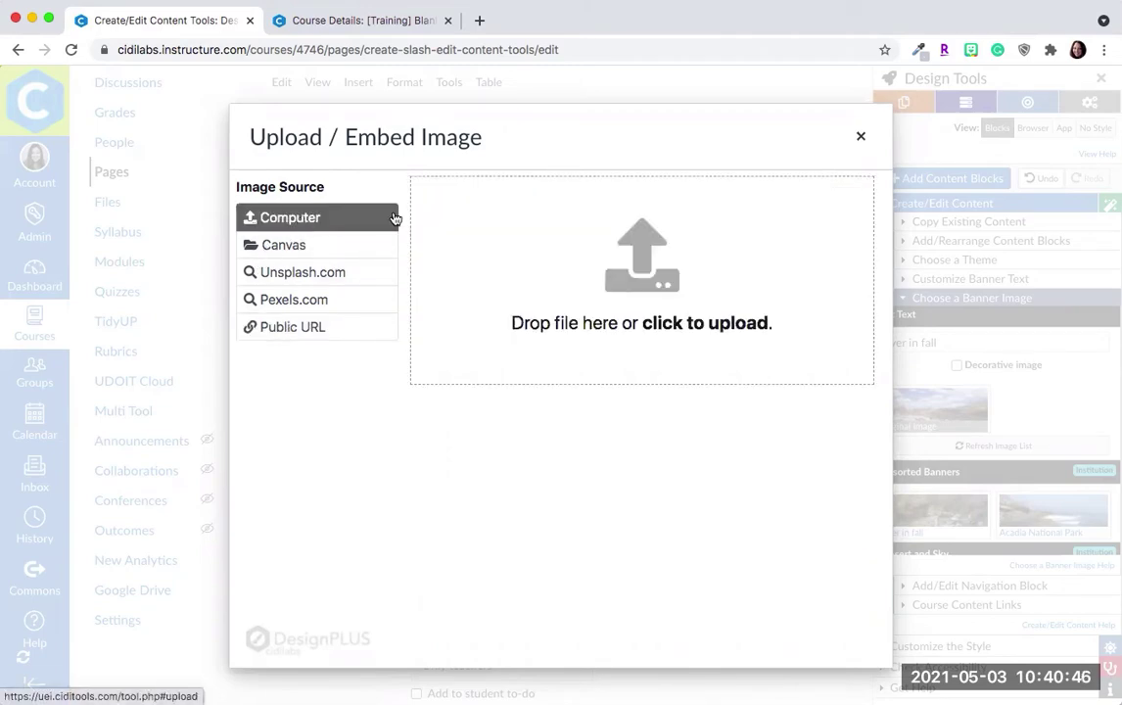
left_click(688, 322)
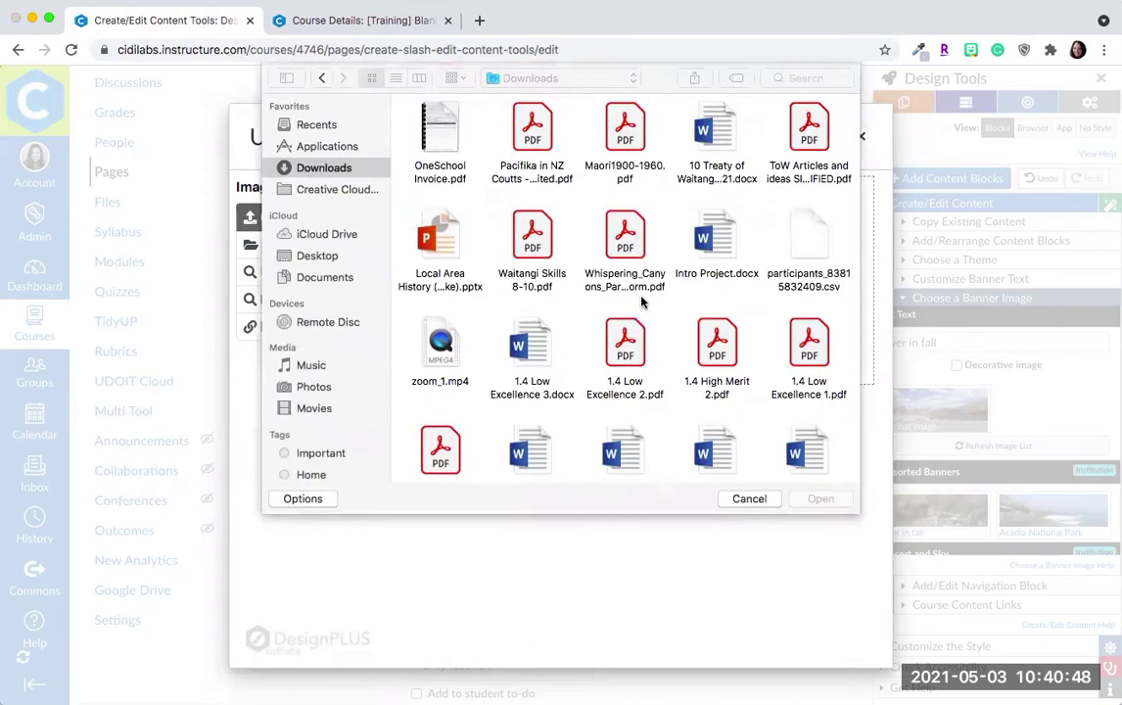
left_click(315, 254)
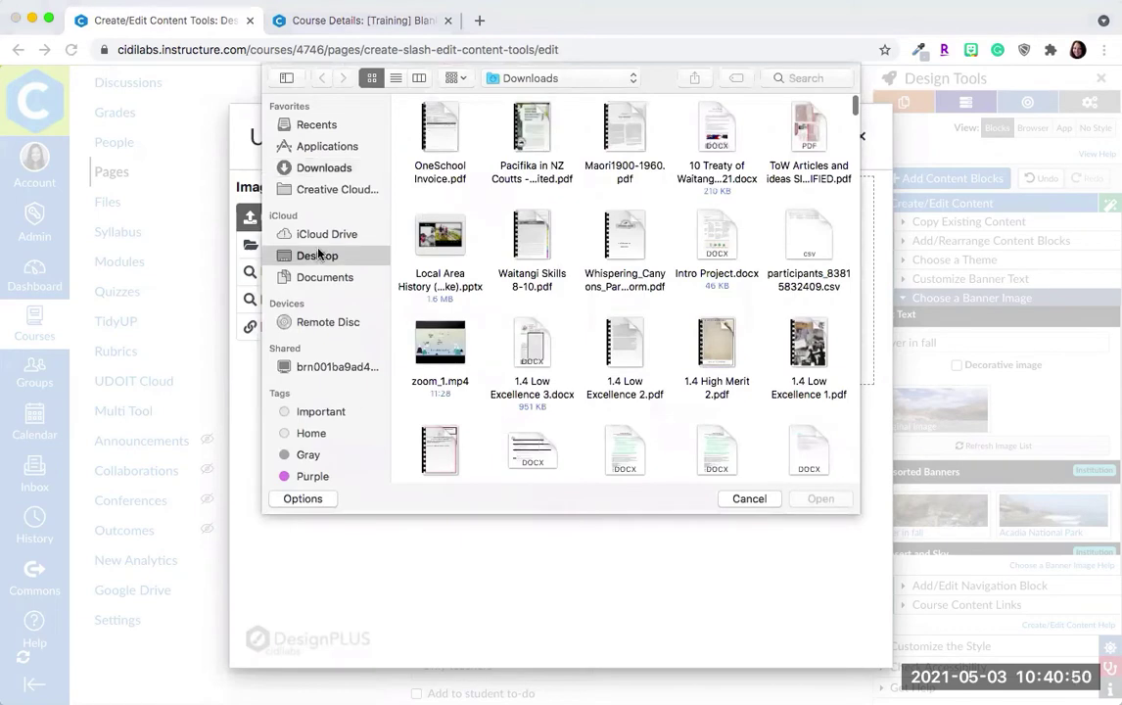
left_click(528, 358)
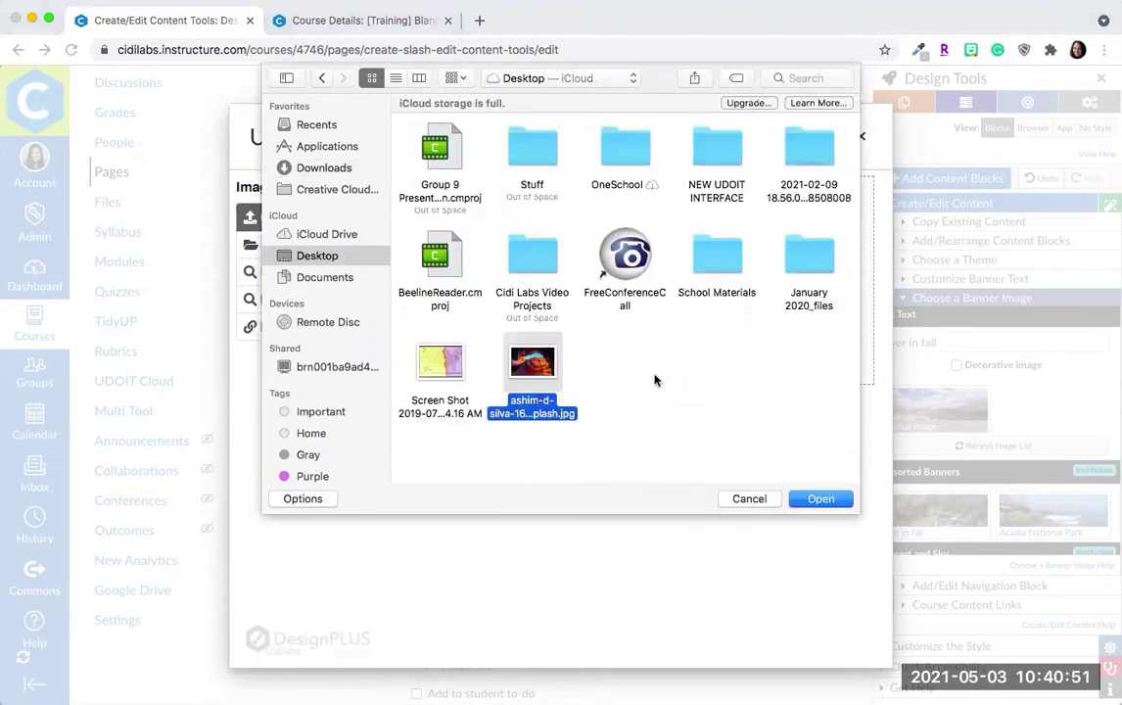
left_click(822, 498)
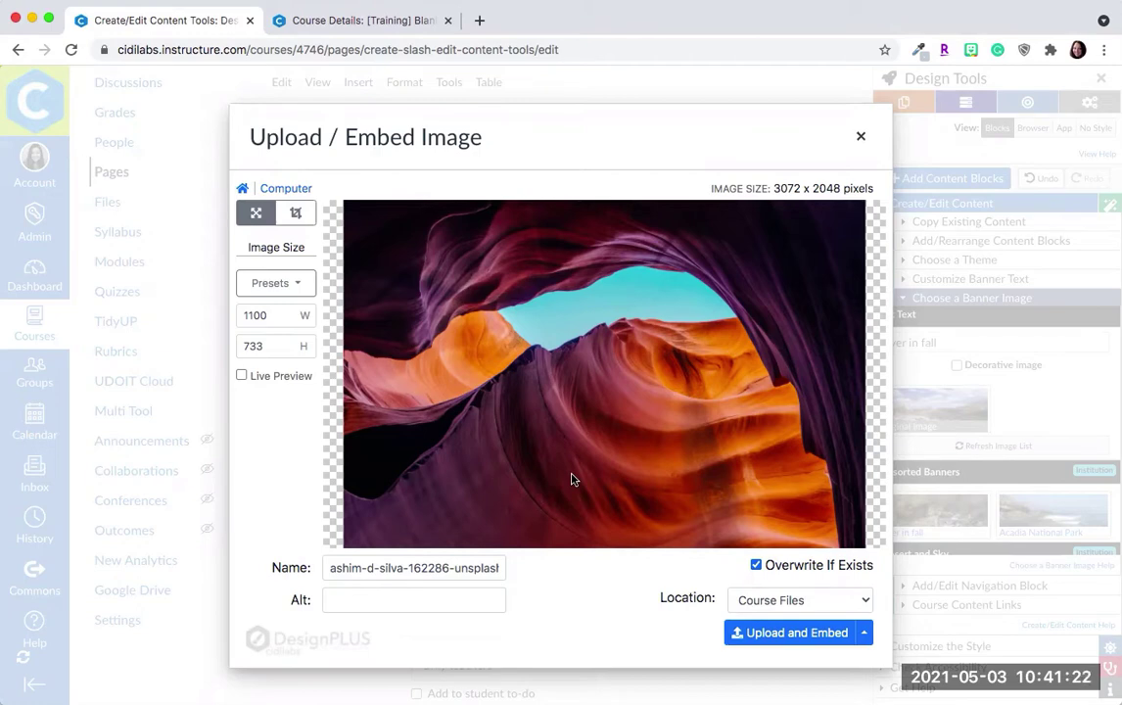
Step: Start cropping the canyon photo at a 10:3 ratio, enlarging the selection to about 3025 x 907 pixels across its upper part
left_click(296, 214)
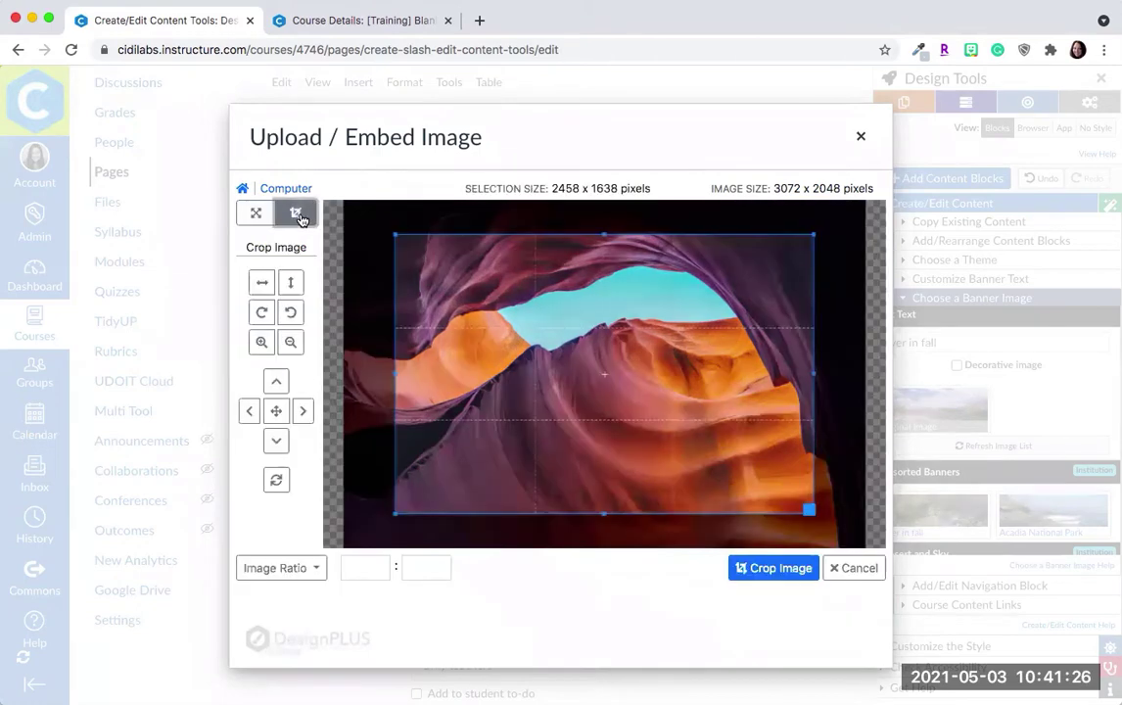
left_click(316, 571)
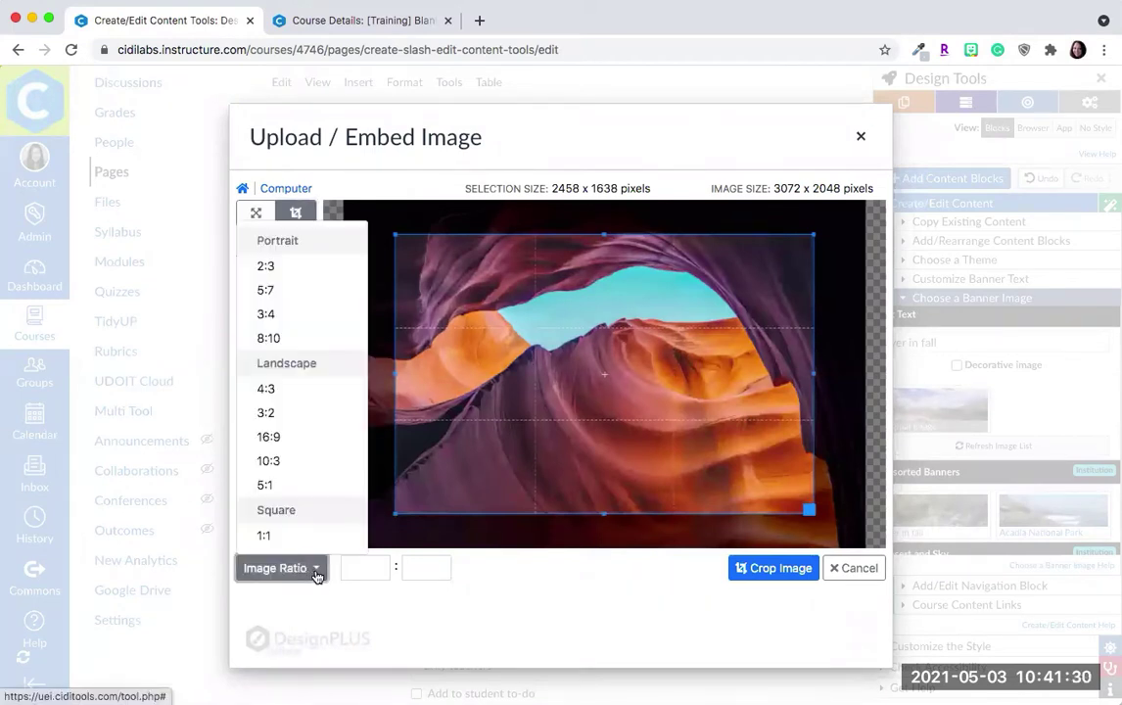
left_click(283, 461)
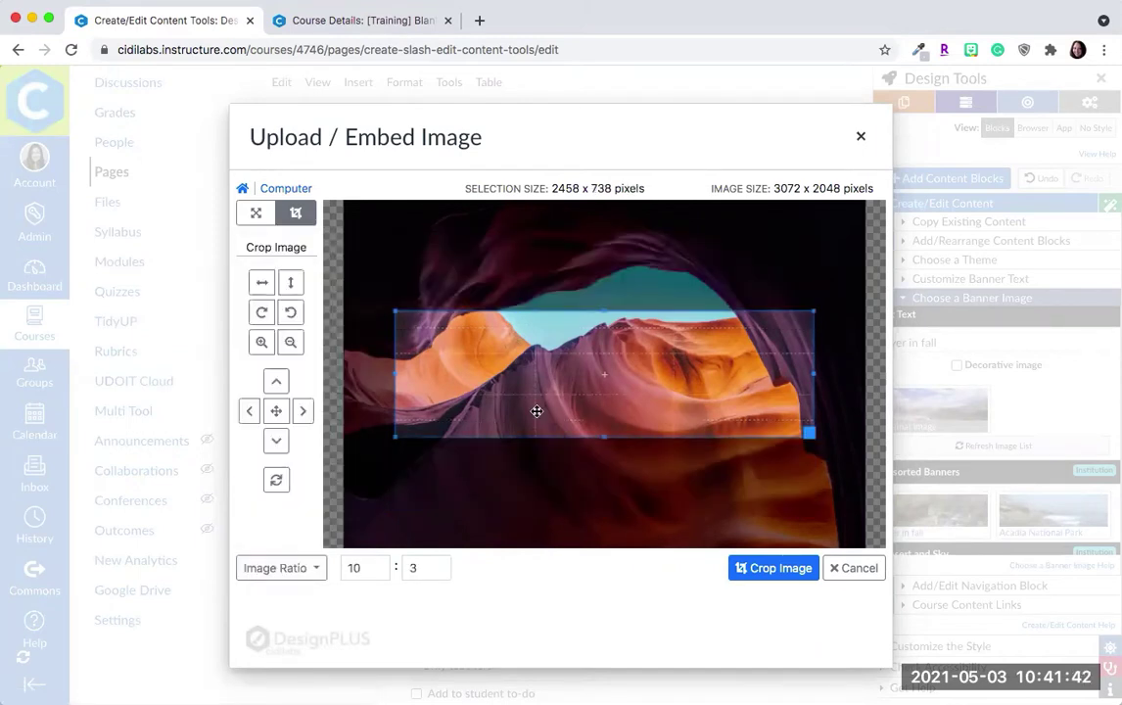
left_click_drag(537, 411, 500, 353)
left_click_drag(758, 371, 856, 464)
left_click_drag(776, 375, 695, 306)
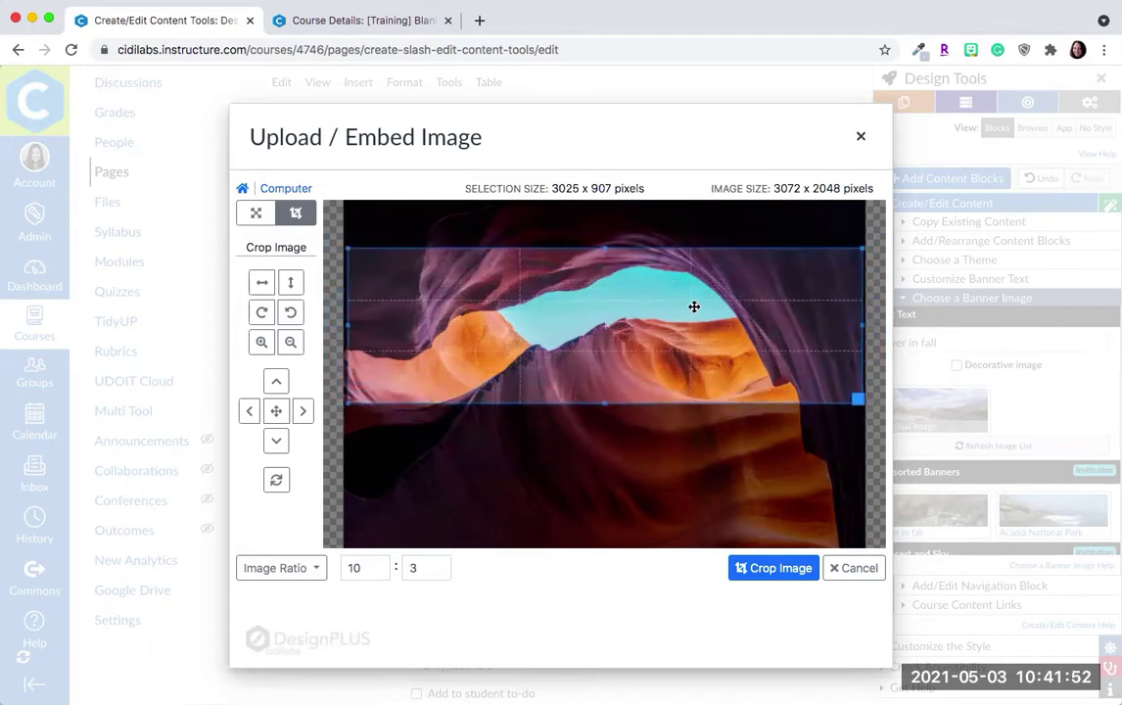
Step: Try rotating the photo clockwise and back, and zooming it in and back out behind the crop selection
left_click(261, 313)
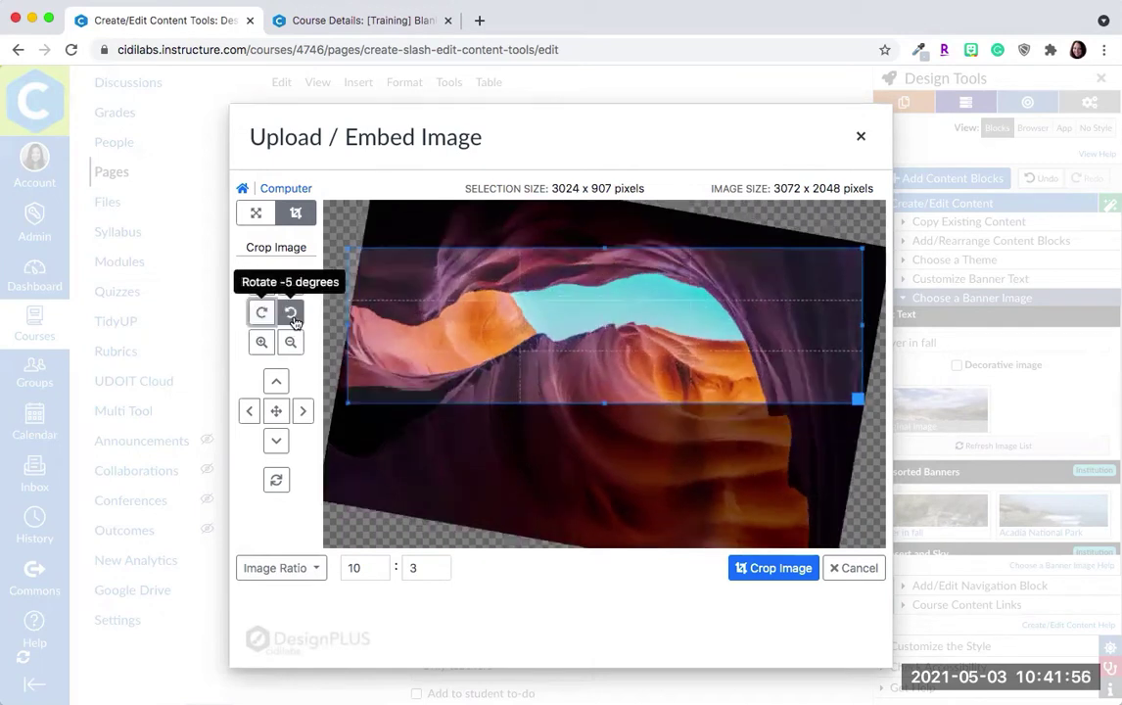
left_click(290, 313)
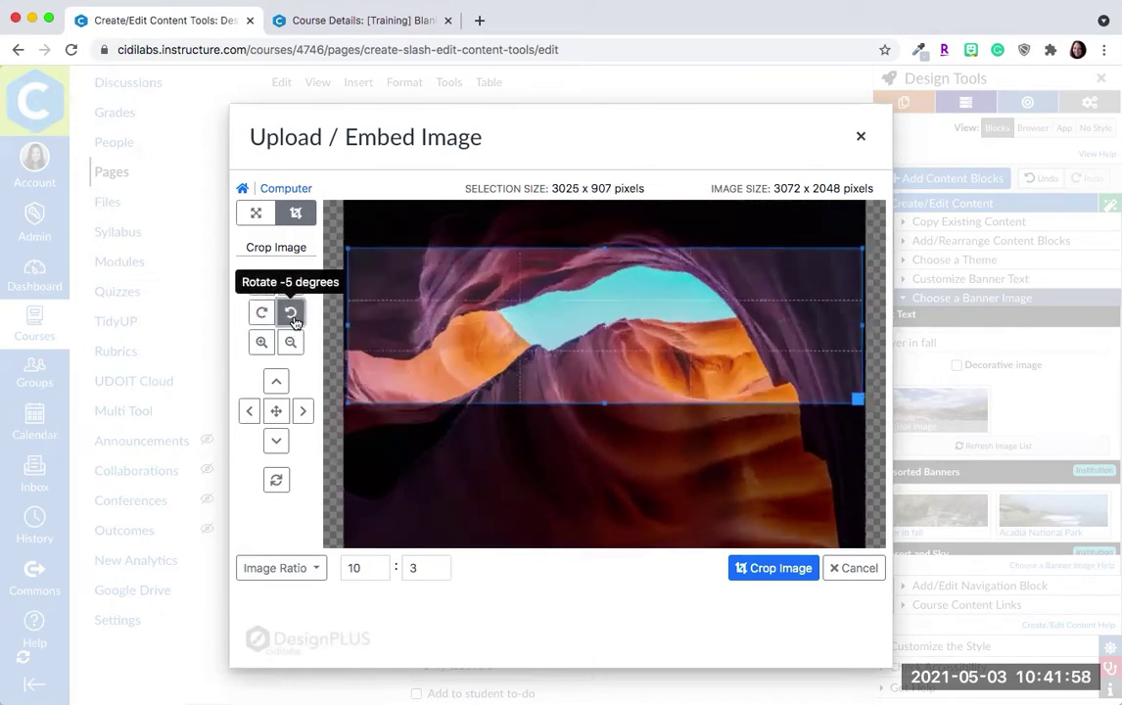
left_click(261, 343)
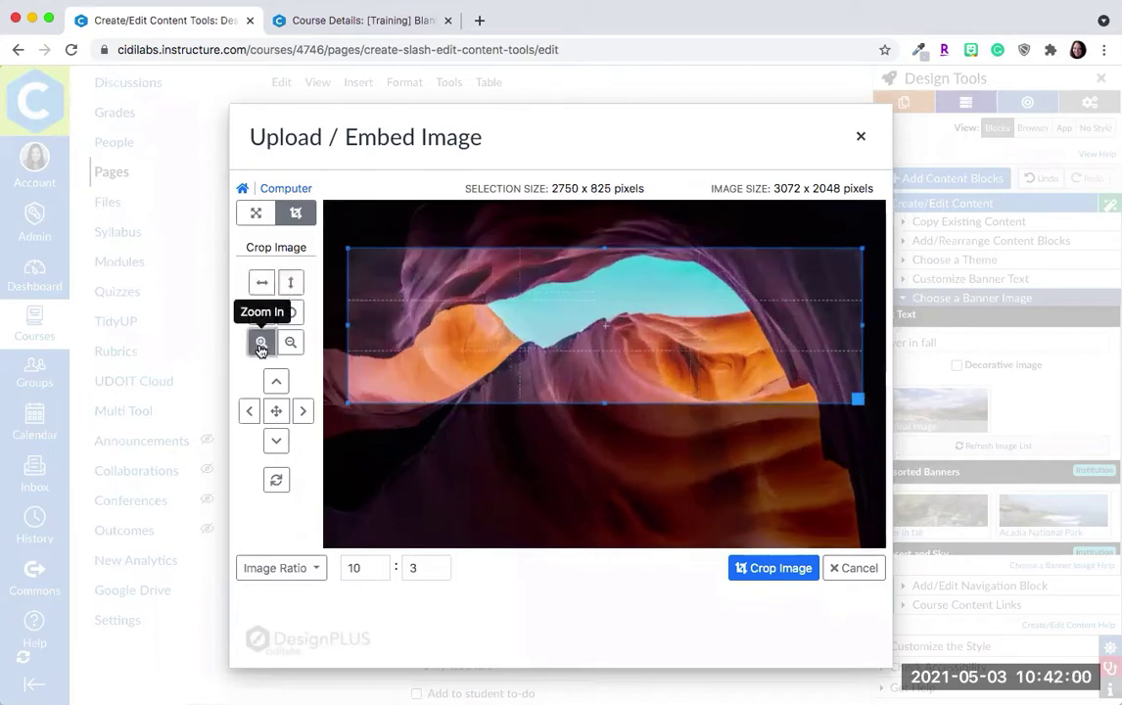
left_click(289, 343)
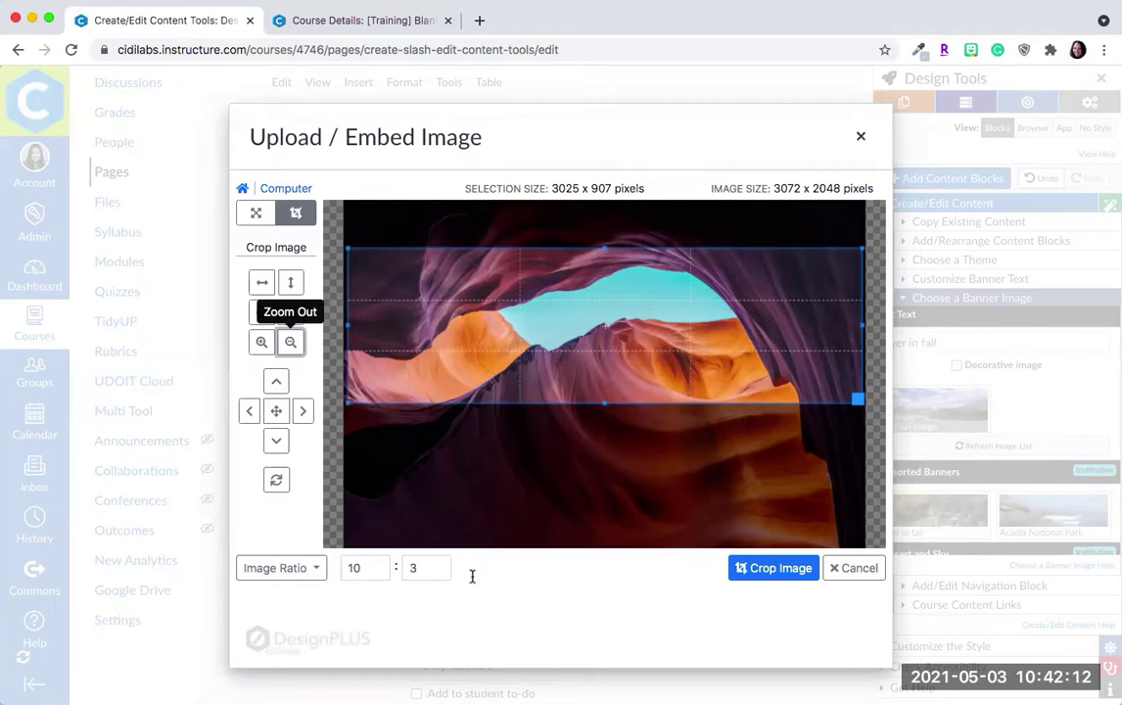
Step: Review the available image ratio presets, and crop the canyon photo to the current 10:3 selection
left_click(293, 567)
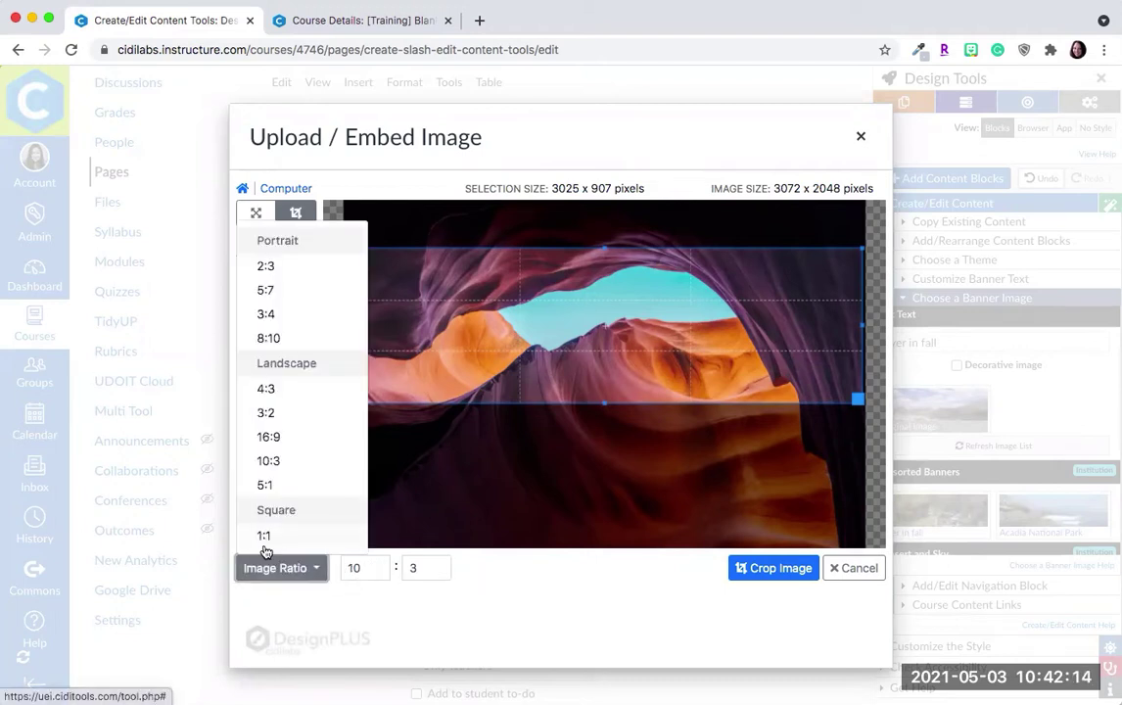
left_click(507, 612)
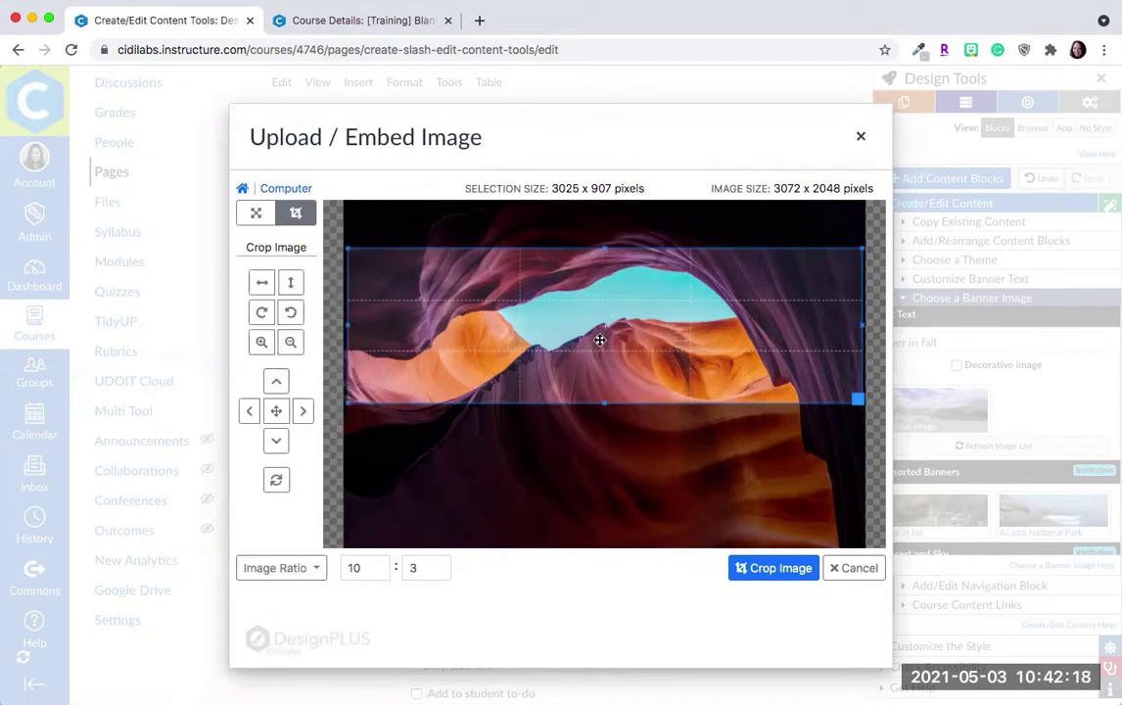
left_click(788, 574)
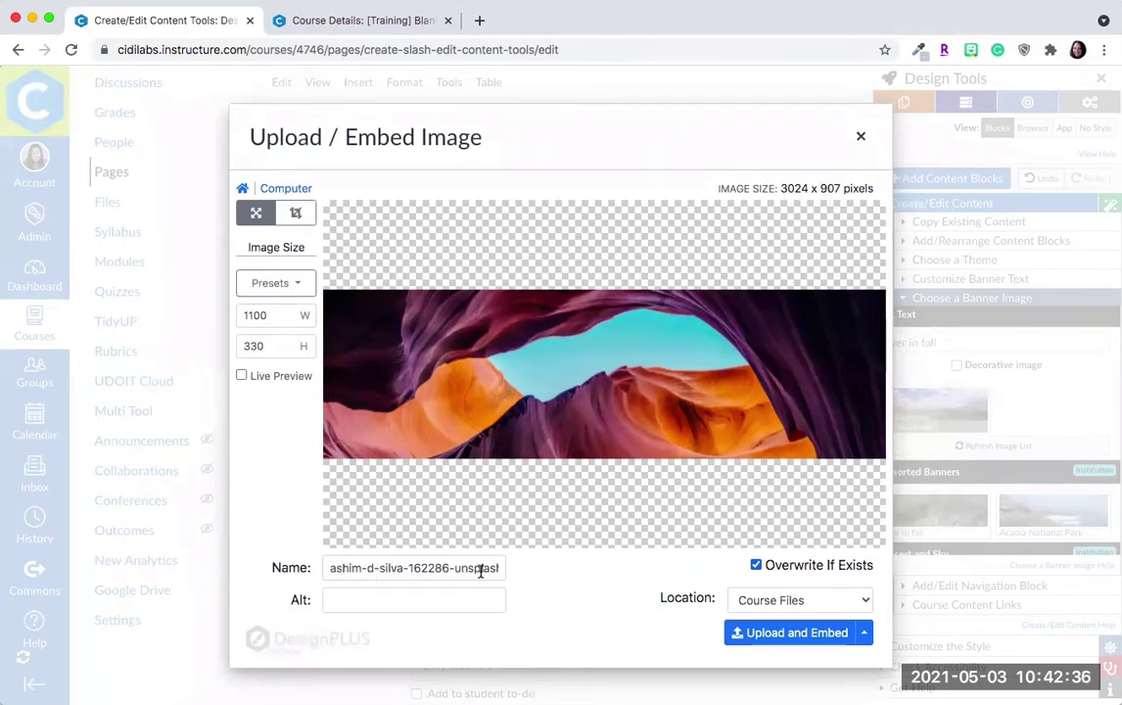
Step: Delete the .jpg ending from the uploaded image's name, and start editing its alt text
left_click_drag(430, 567, 543, 572)
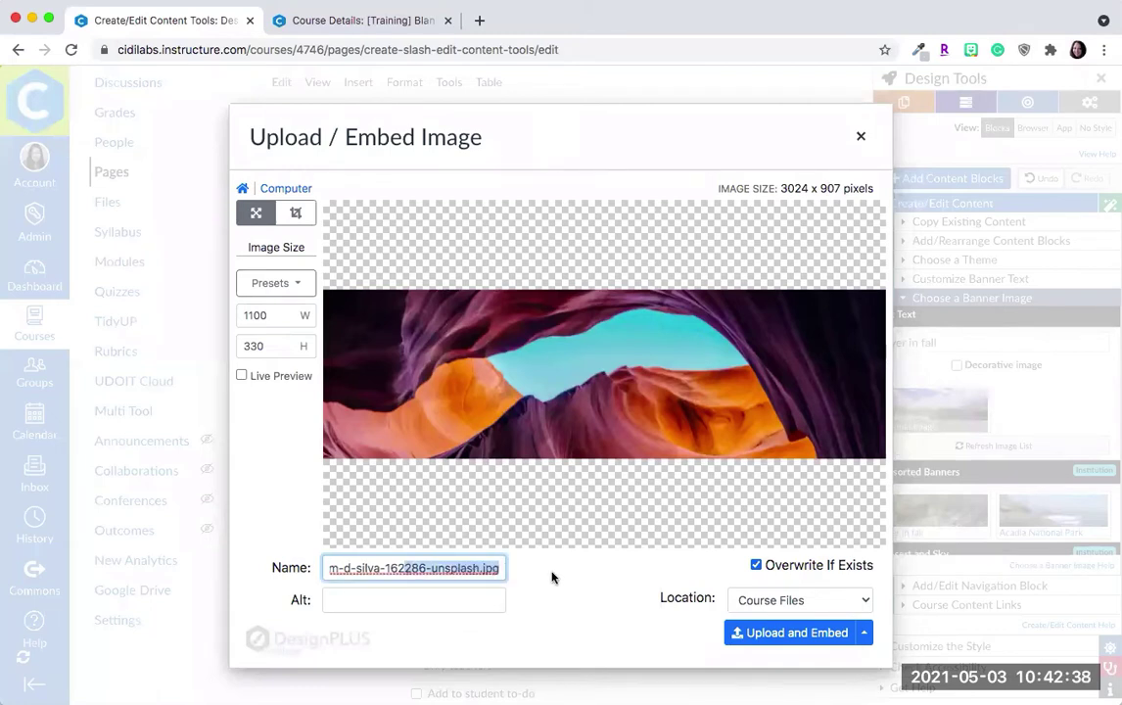
key("Right")
key("BackSpace")
key("BackSpace")
key("BackSpace")
key("BackSpace")
left_click(351, 604)
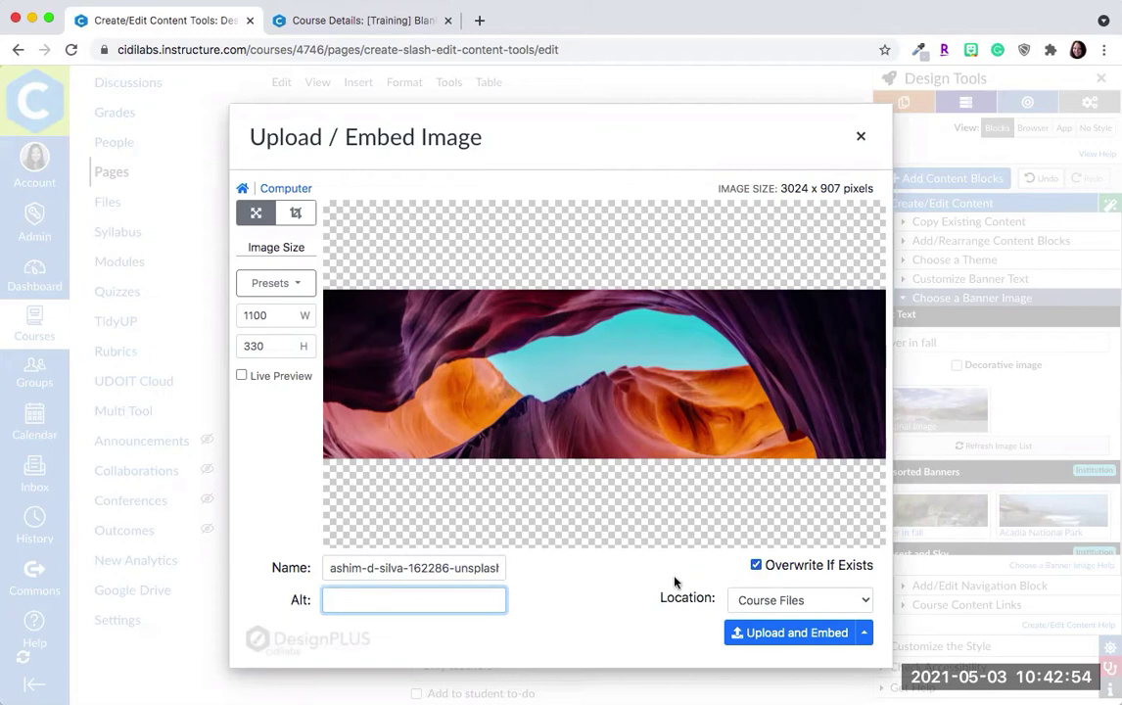
Step: Set the upload location to Training_images, view the alternative upload options, and upload and embed the cropped canyon image
left_click(864, 600)
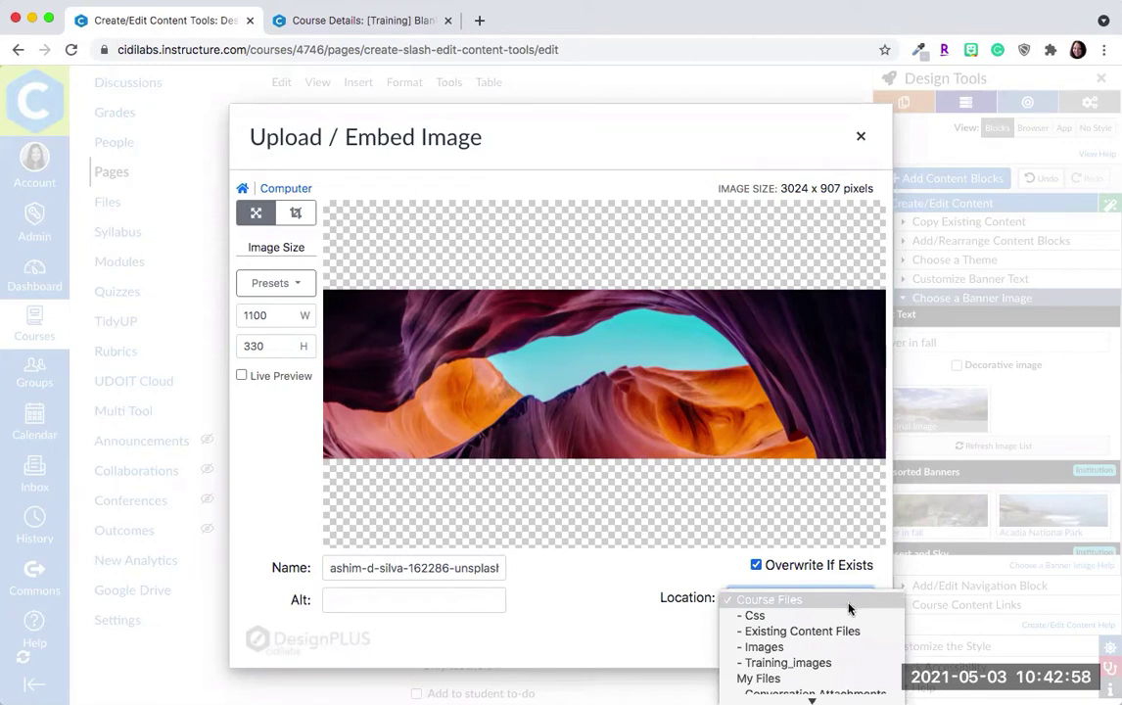
left_click(845, 662)
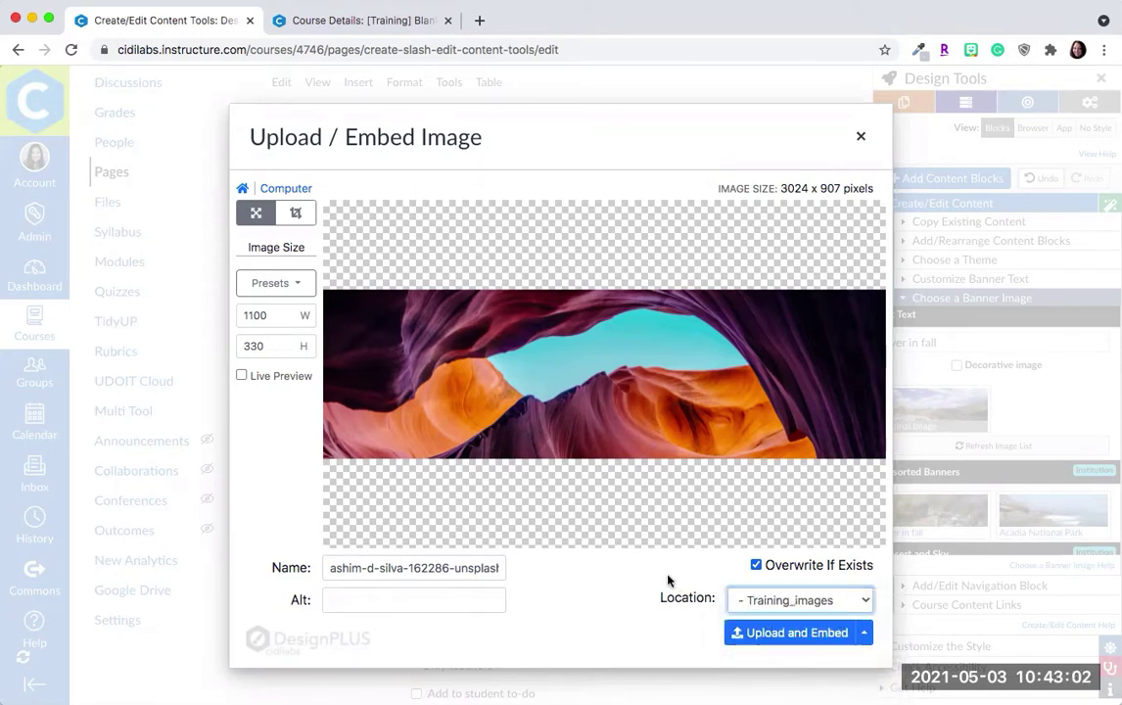
left_click(865, 637)
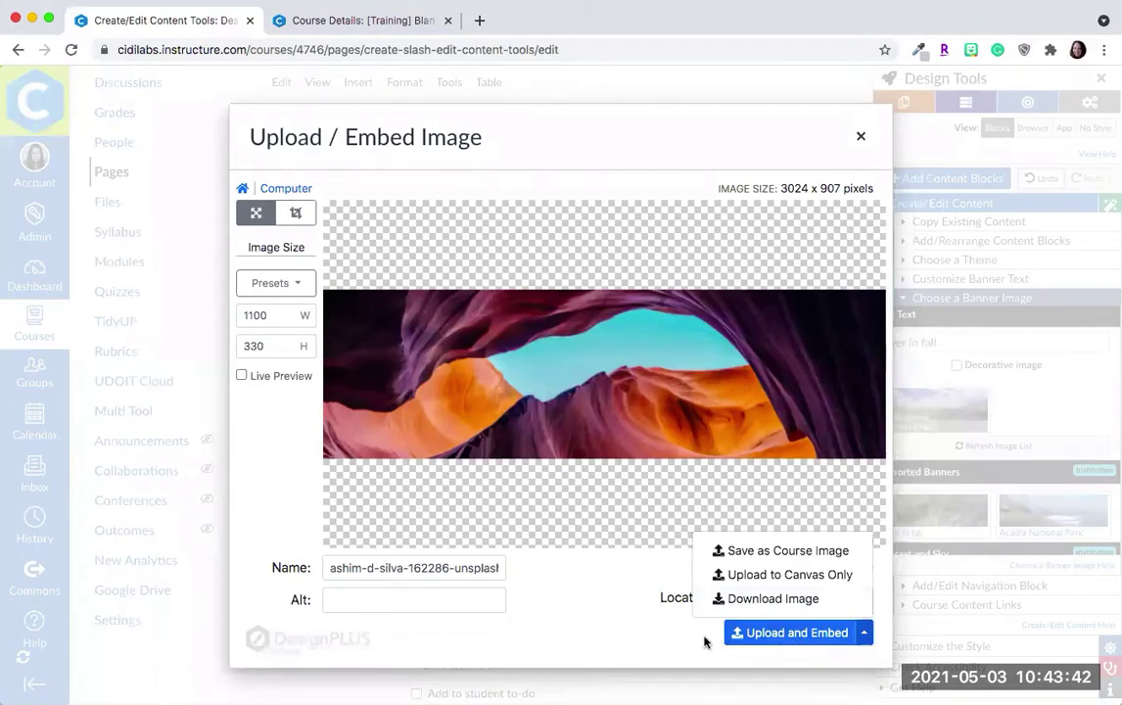
left_click(783, 636)
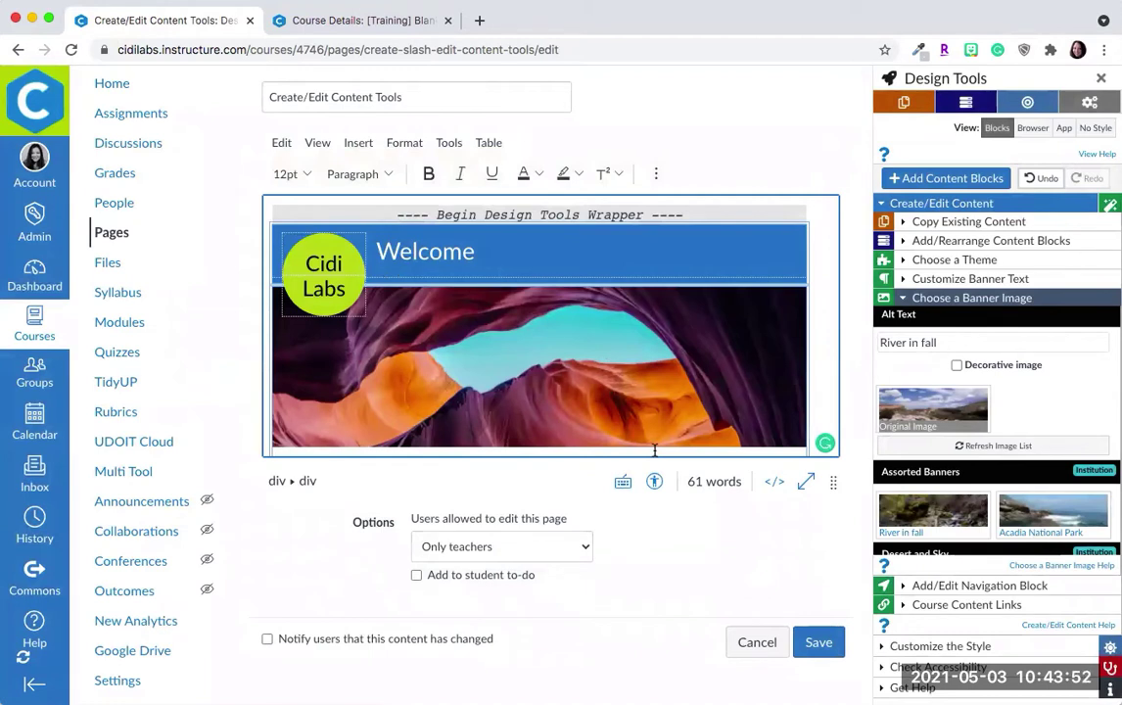
Step: Delete the blank line between the banner image and the navigation block, and look over the new banner on the page
scroll(654, 449, "down", 1)
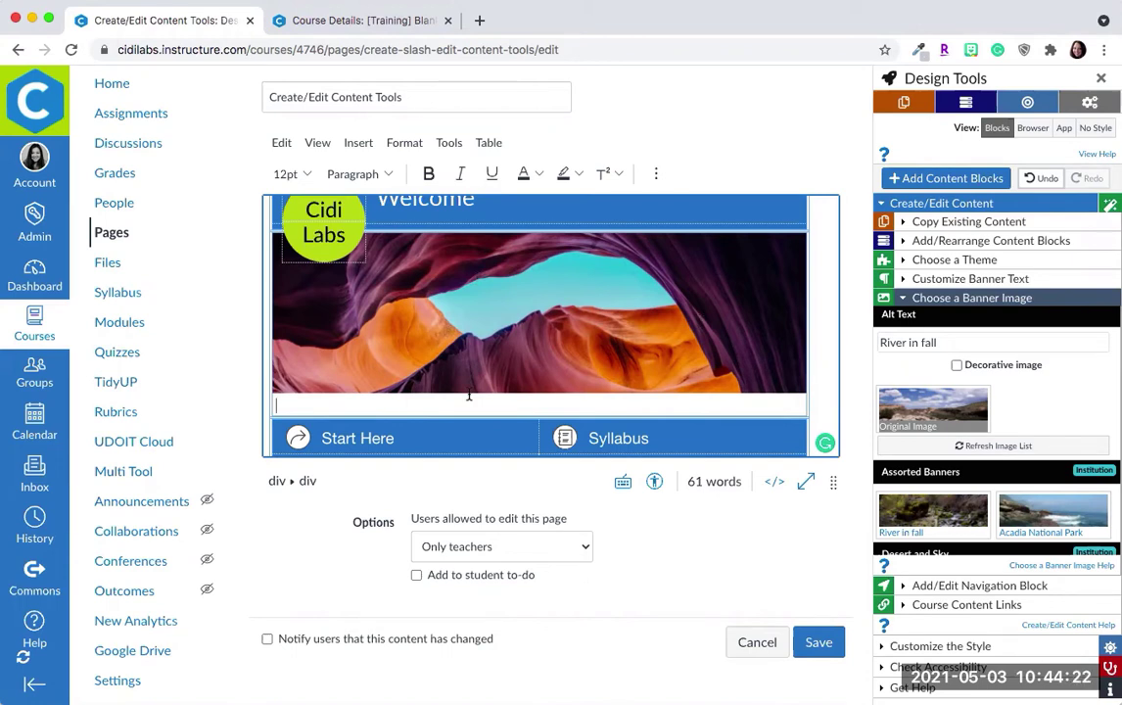
key("BackSpace")
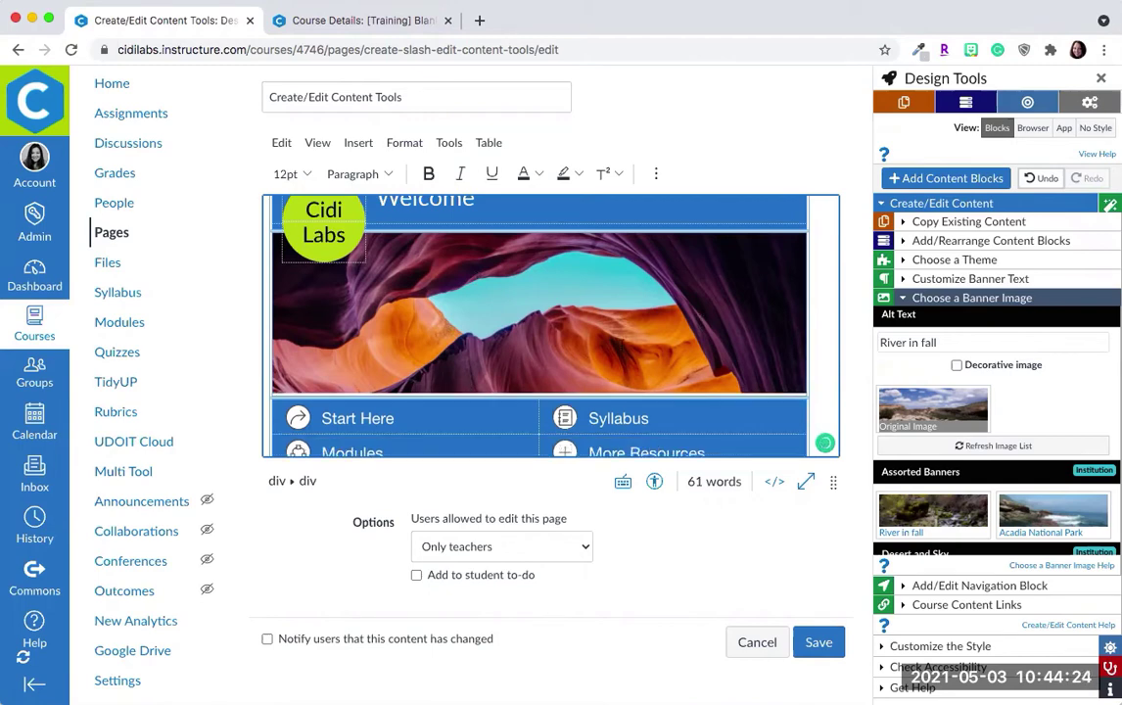
scroll(587, 308, "up", 2)
scroll(644, 338, "down", 3)
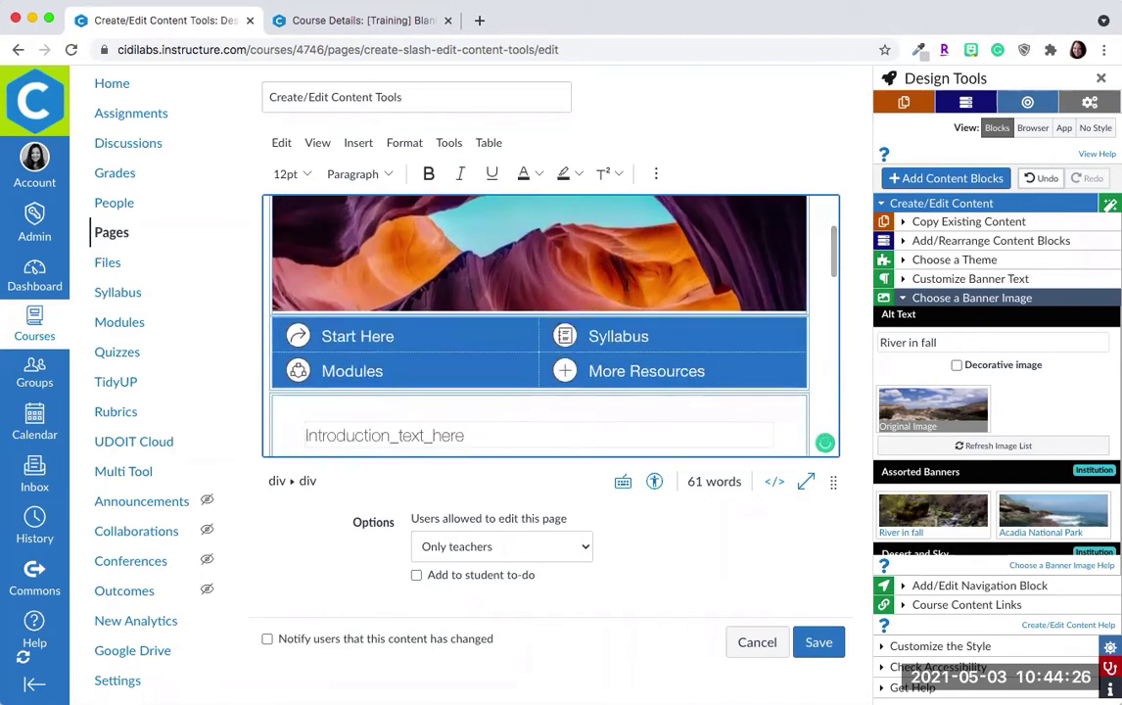
scroll(626, 283, "up", 3)
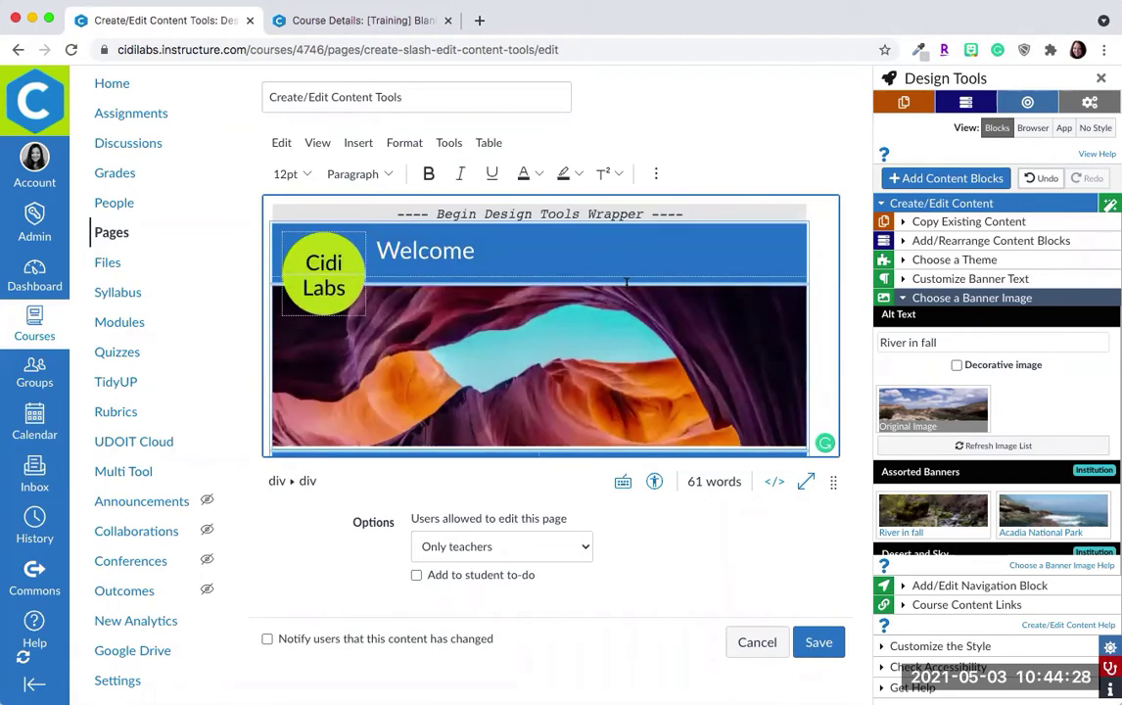
scroll(607, 294, "down", 3)
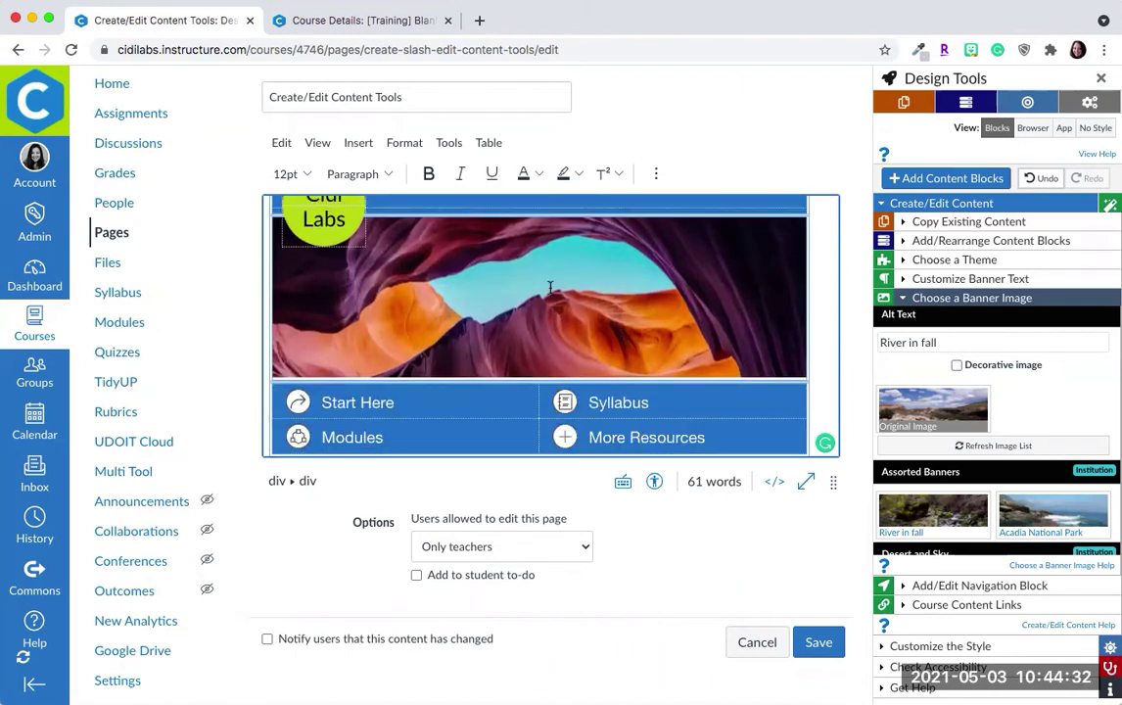
scroll(549, 287, "up", 1)
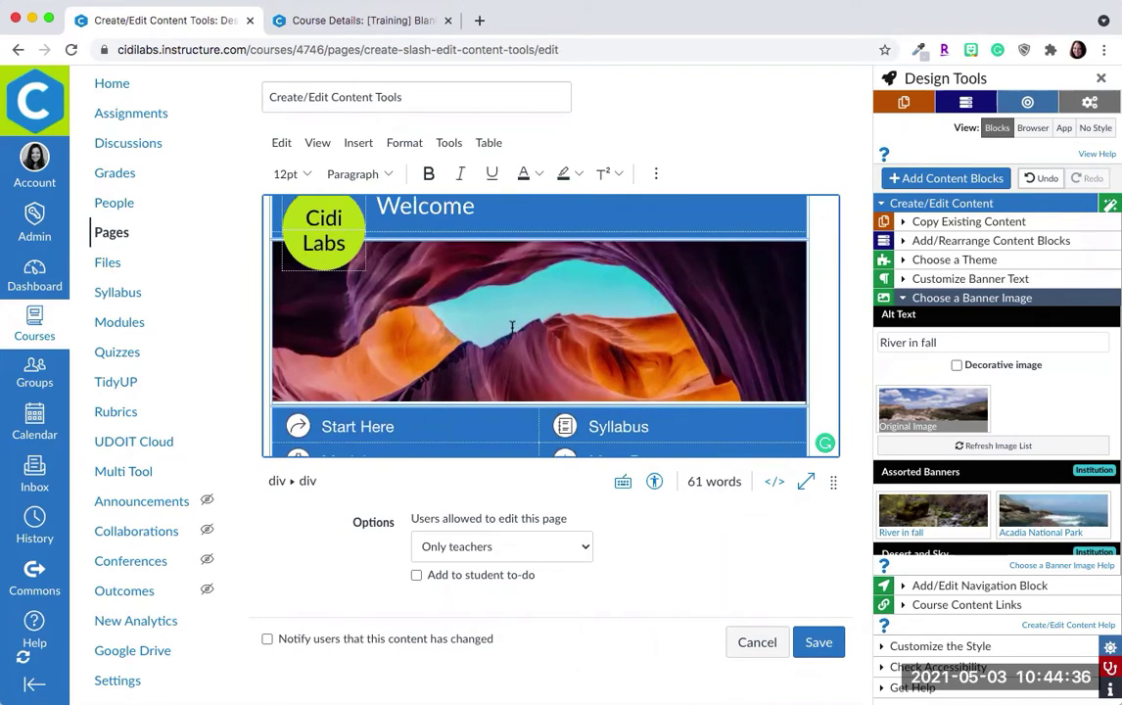
scroll(509, 323, "up", 2)
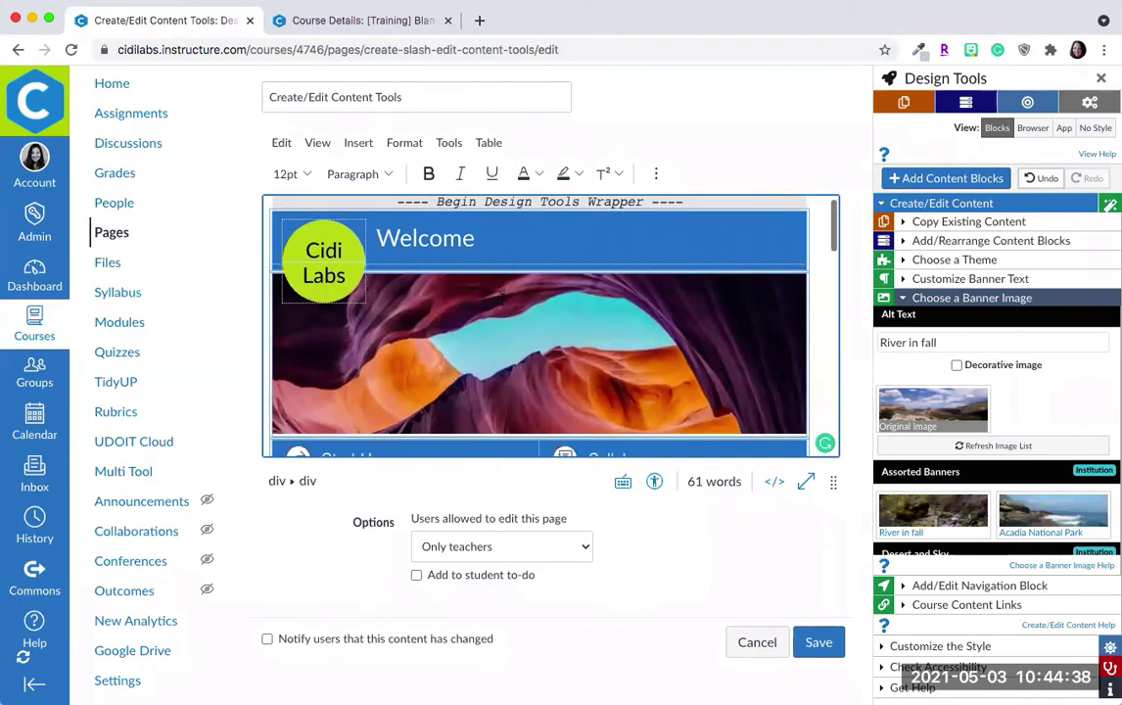
scroll(502, 297, "down", 1)
scroll(502, 297, "up", 2)
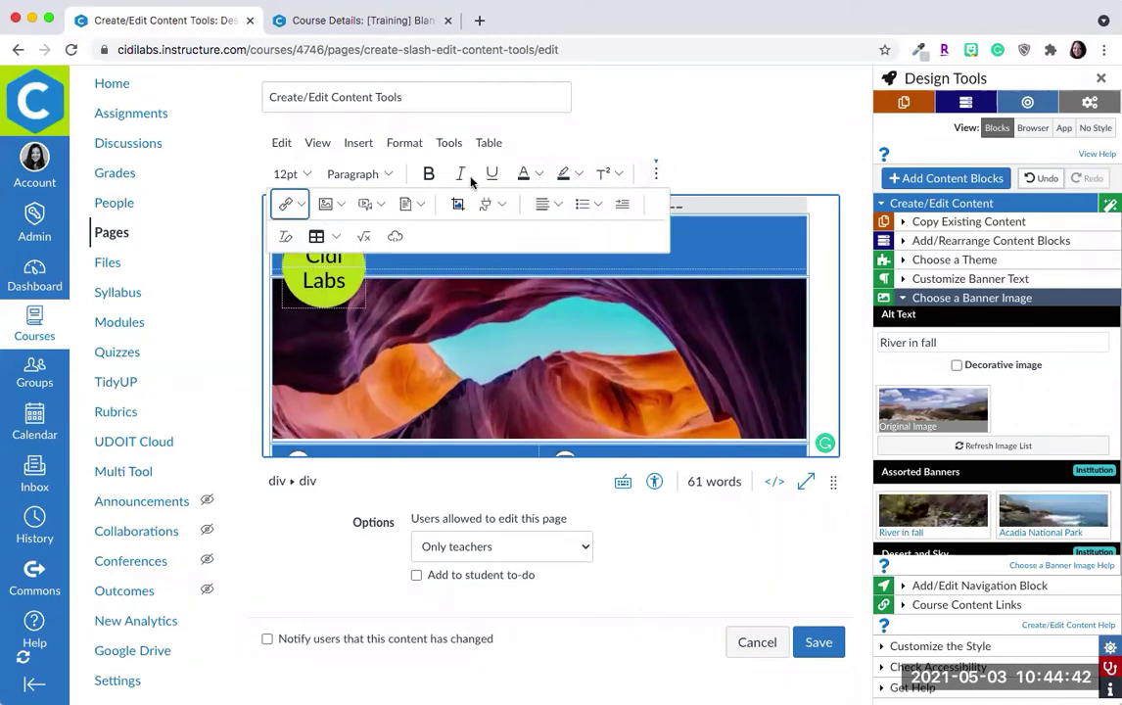
Step: Load the canyon JPG from the computer's Desktop folder into the Upload / Embed Image dialog again
left_click(457, 204)
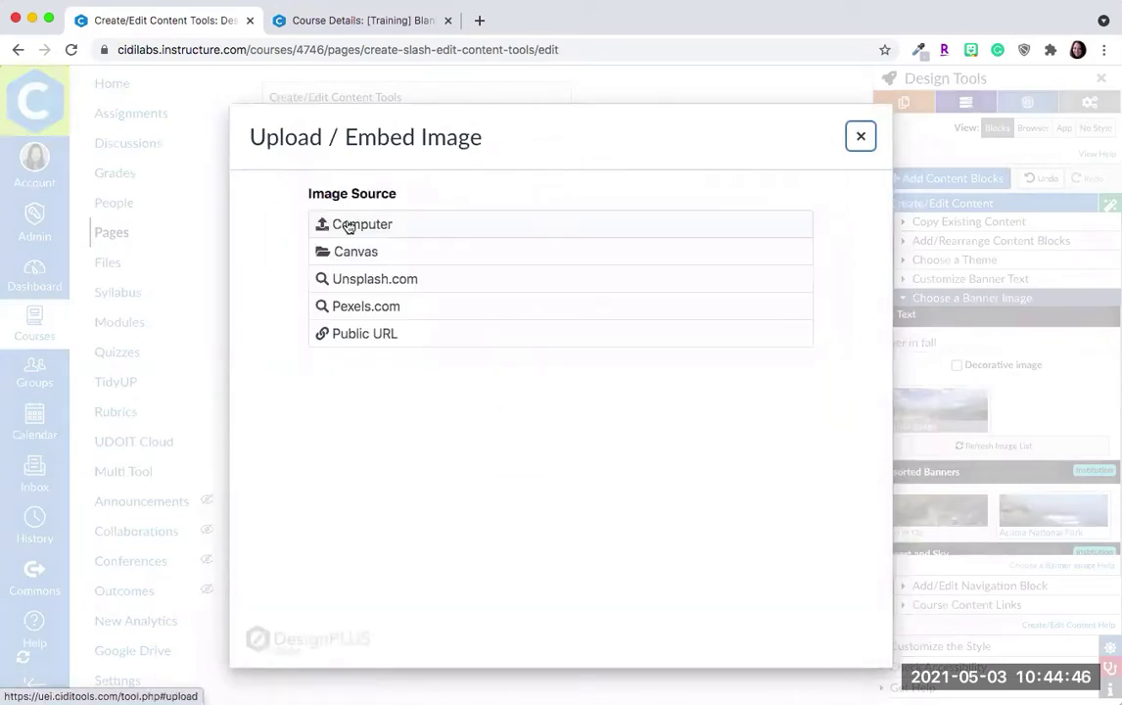
left_click(353, 226)
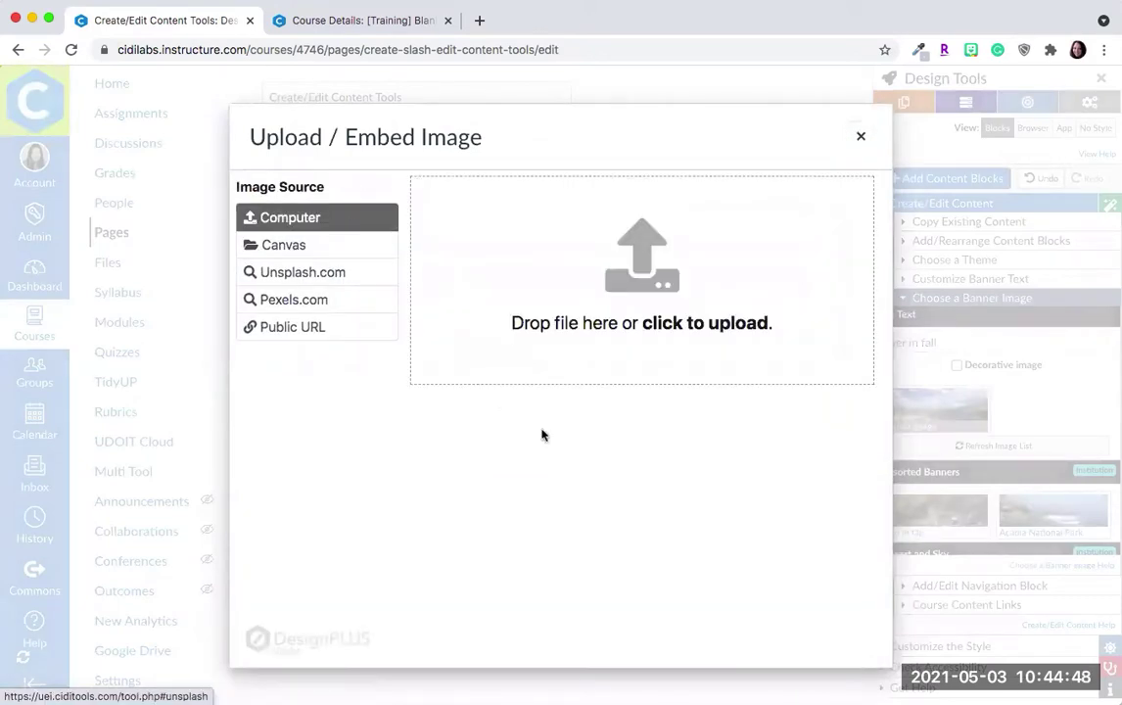
left_click(678, 324)
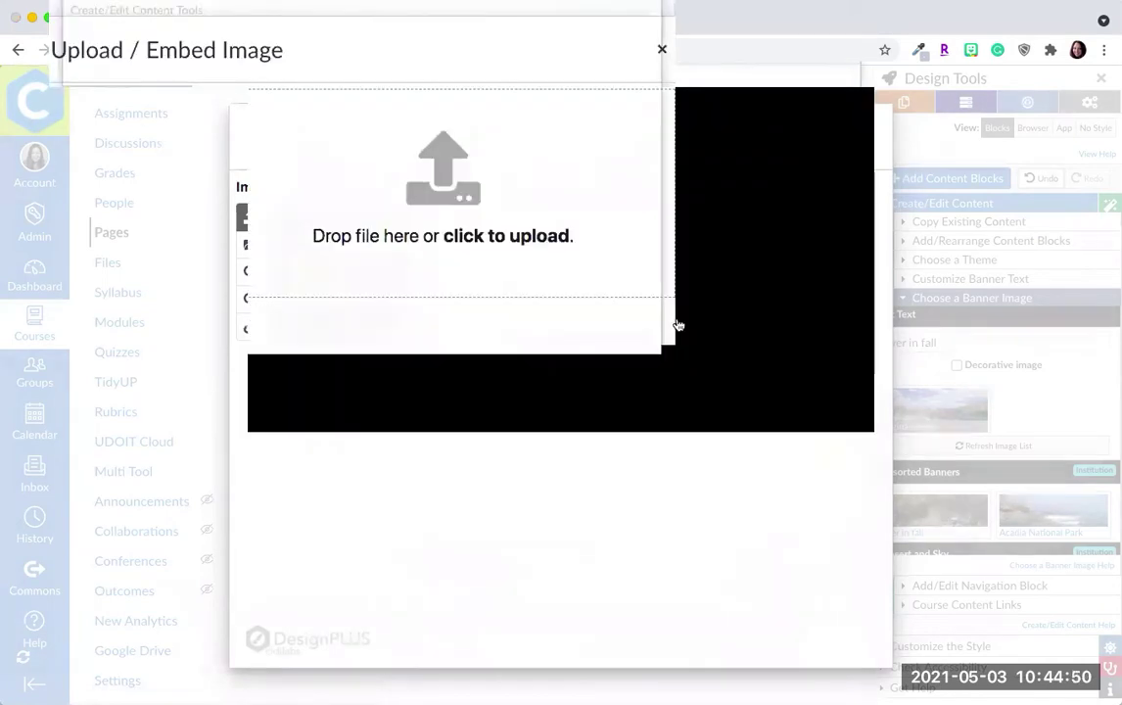
left_click(531, 360)
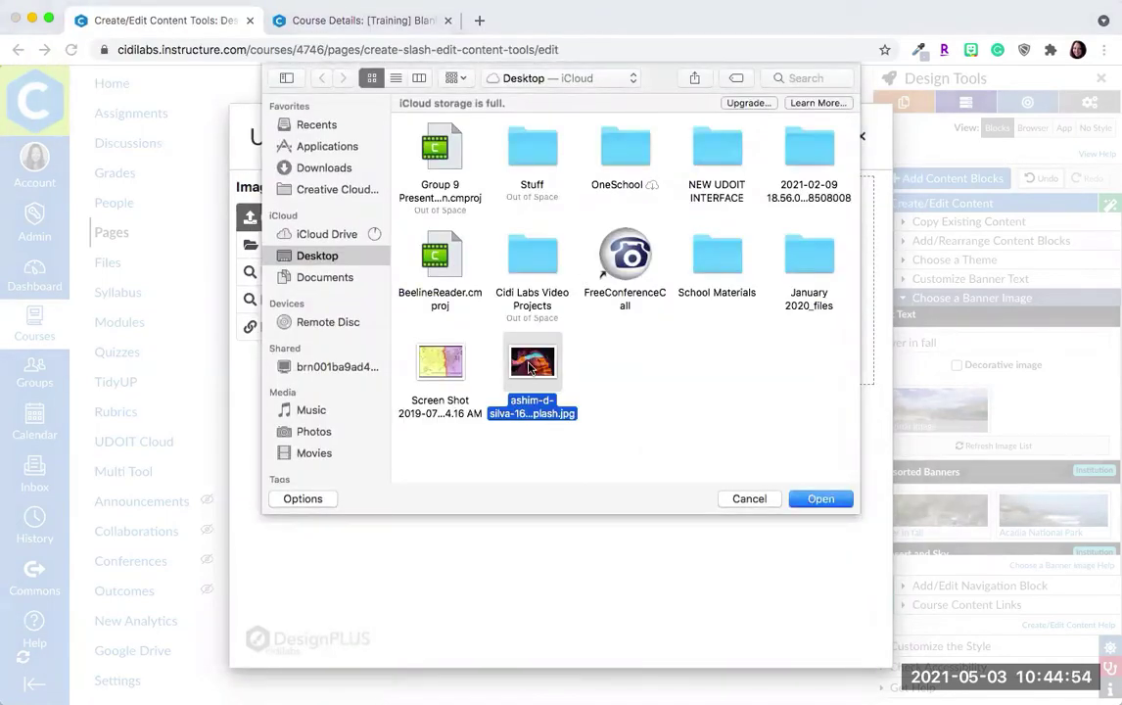
left_click(820, 501)
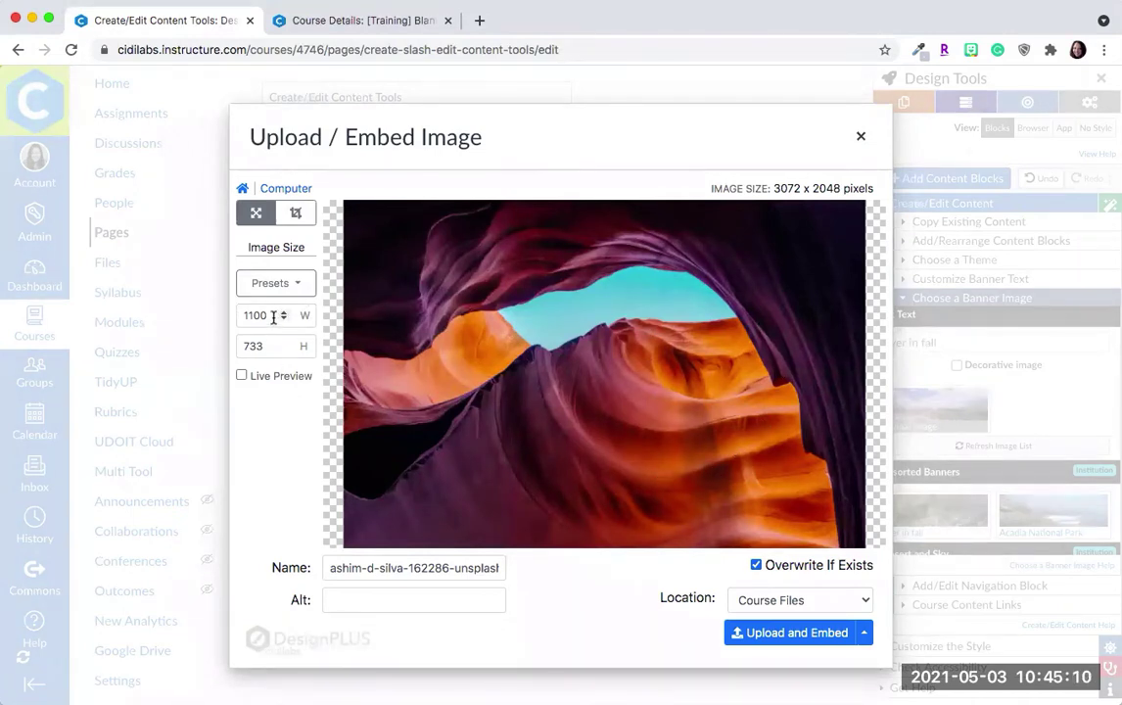
Step: Try the image size preset of 25% of full content width, and close the dialog without embedding the image
left_click(299, 291)
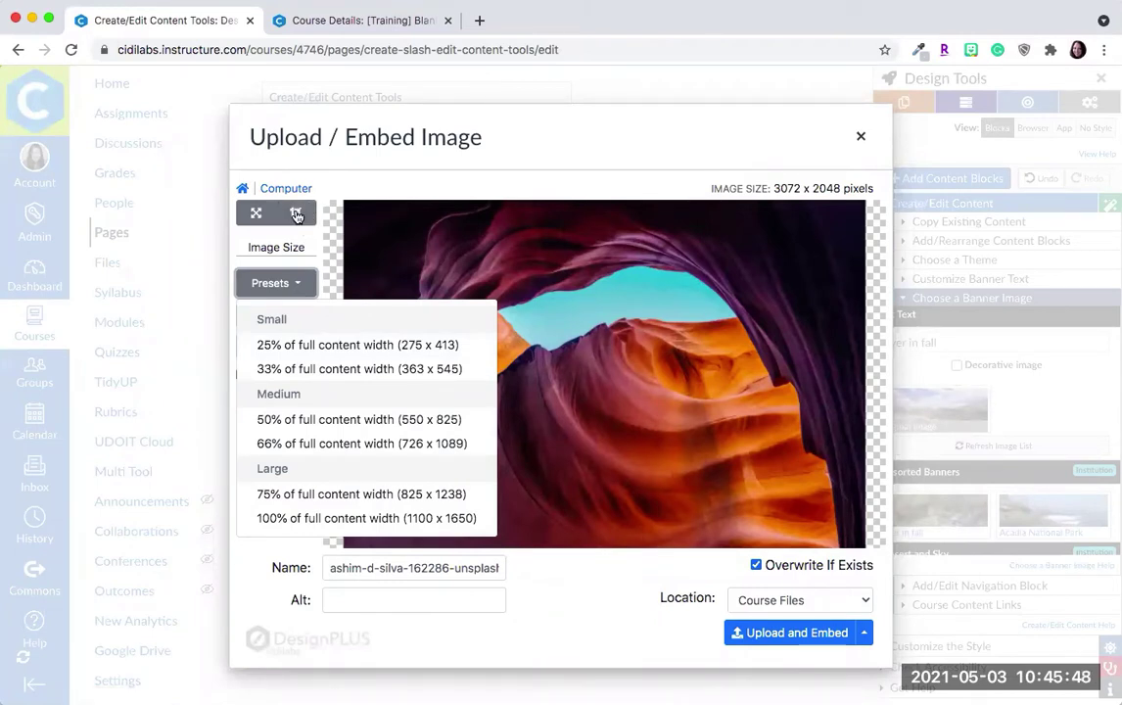
left_click(275, 345)
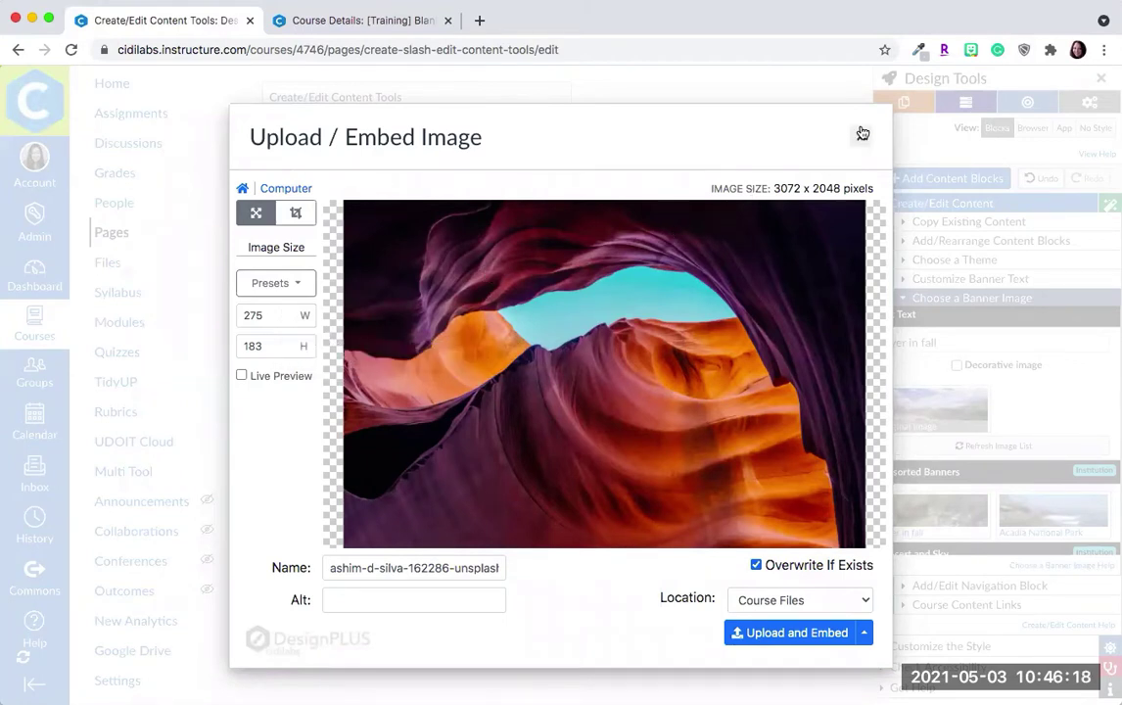
left_click(860, 137)
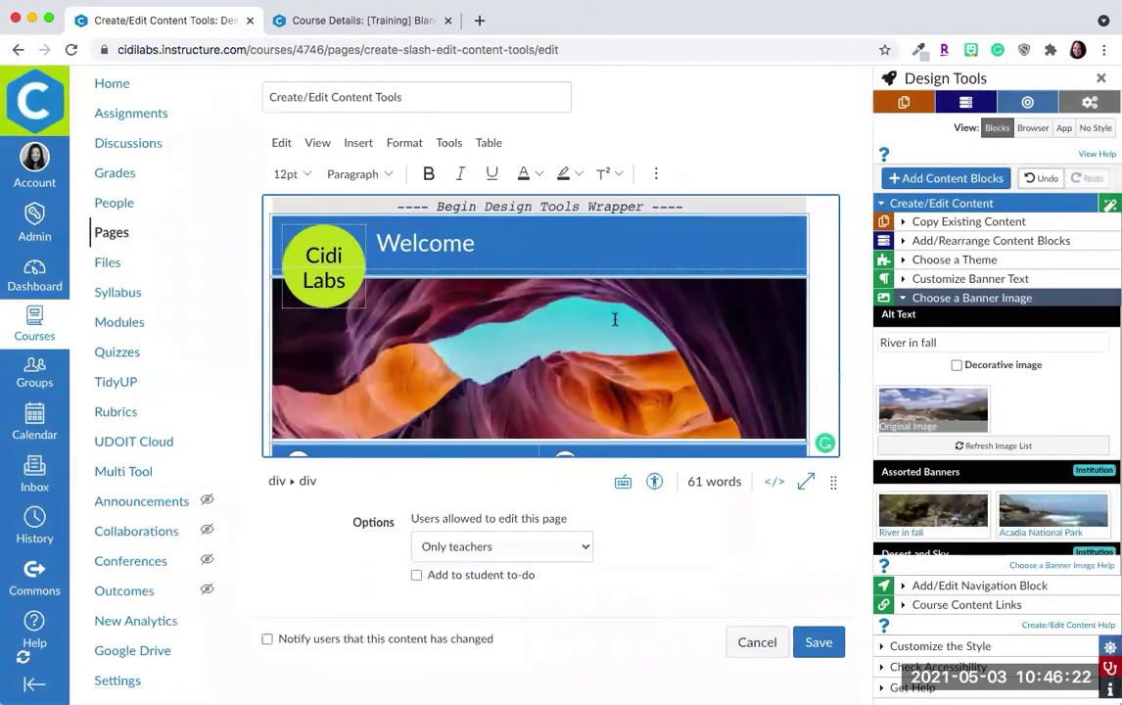
Step: Open the Add/Edit Navigation Block settings, and make the page editor taller to show the navigation links and introduction
scroll(615, 319, "down", 2)
scroll(615, 319, "up", 3)
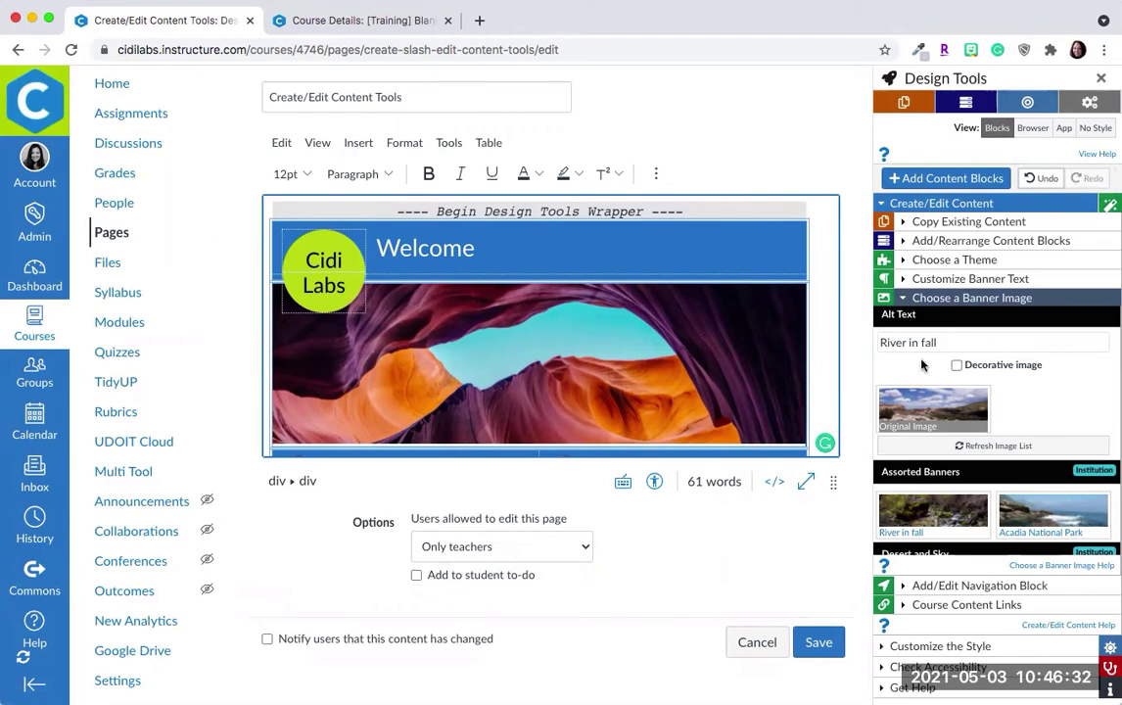
scroll(1006, 368, "down", 5)
scroll(1013, 484, "down", 8)
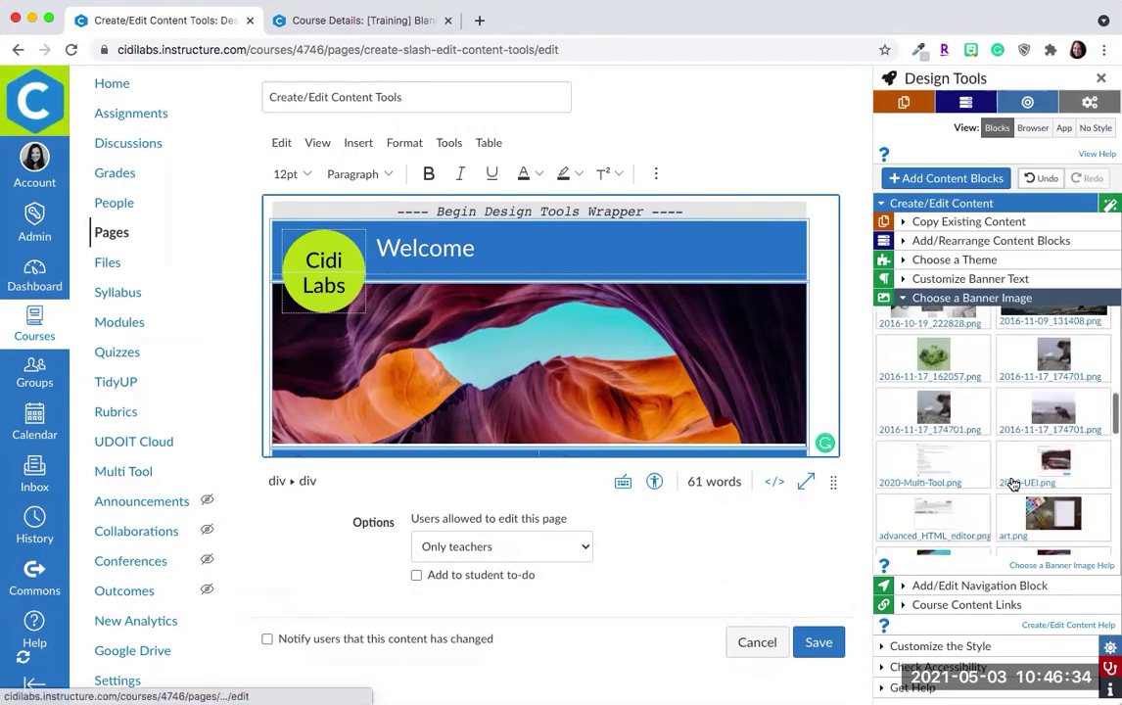
left_click(1024, 586)
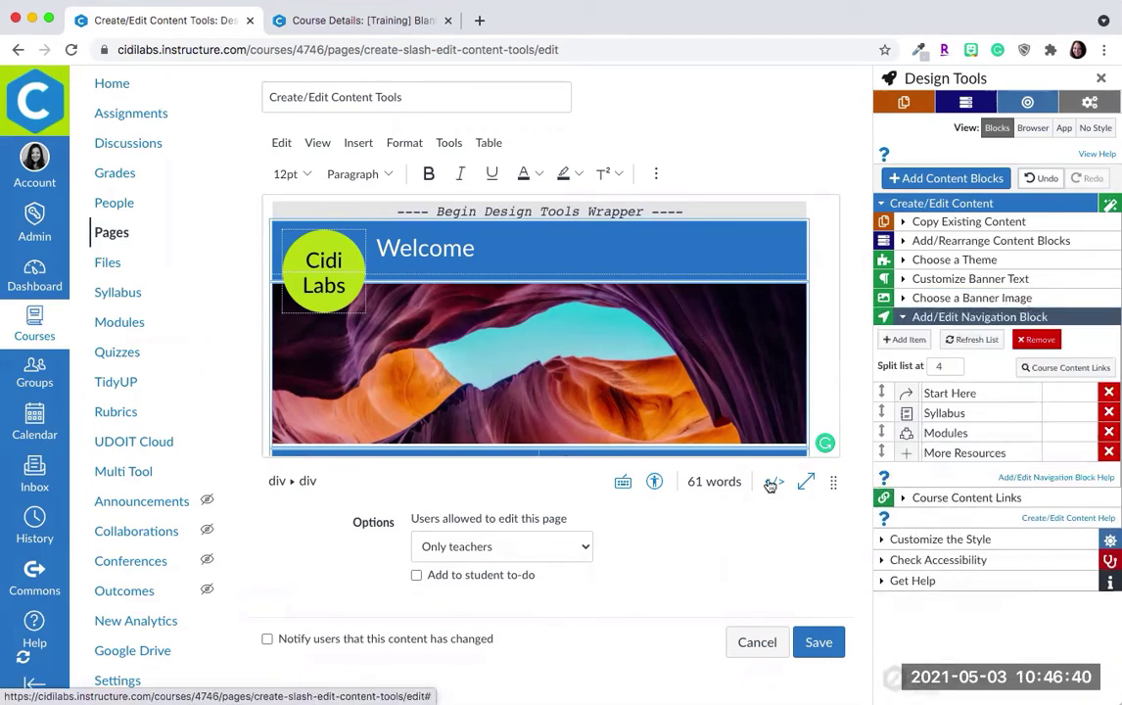
scroll(619, 384, "down", 2)
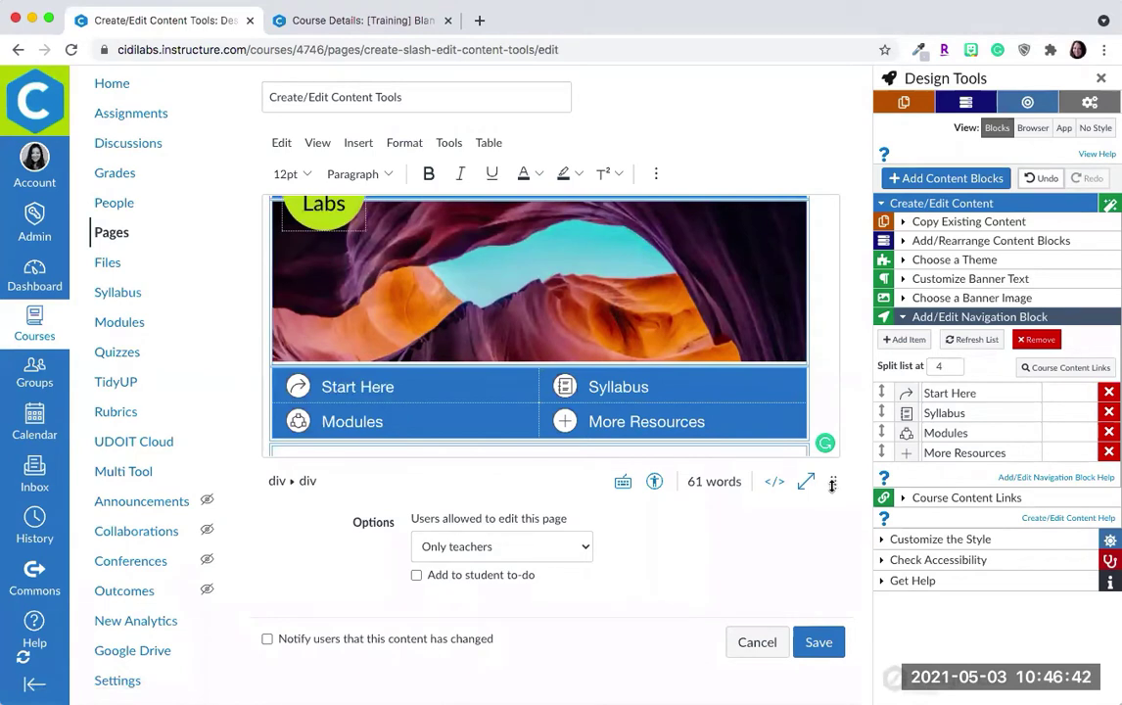
left_click_drag(831, 486, 832, 575)
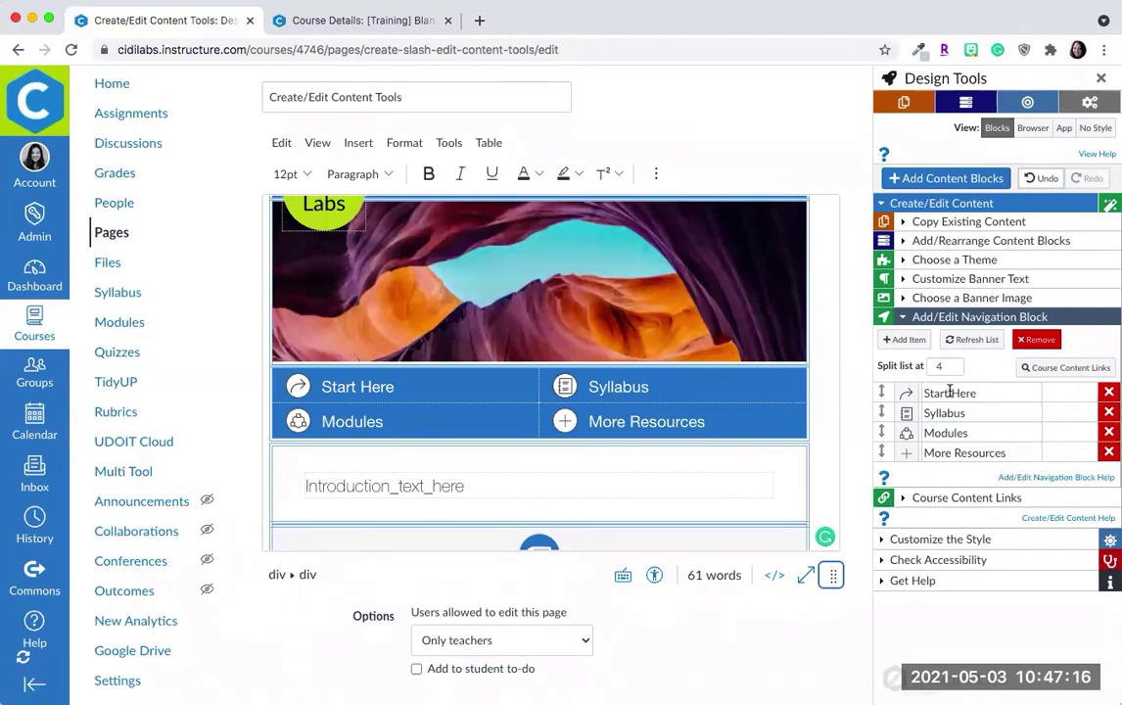
Step: Rename the navigation item Start Here as "Begin Here"
left_click_drag(950, 391, 918, 393)
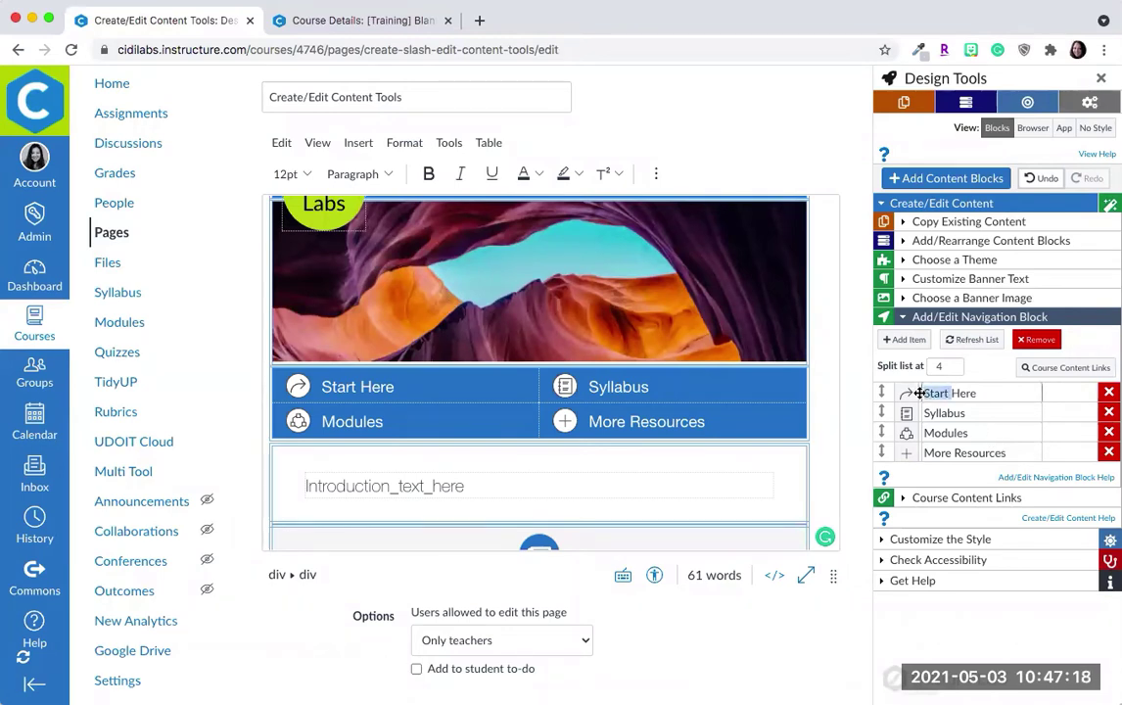
type("Begin")
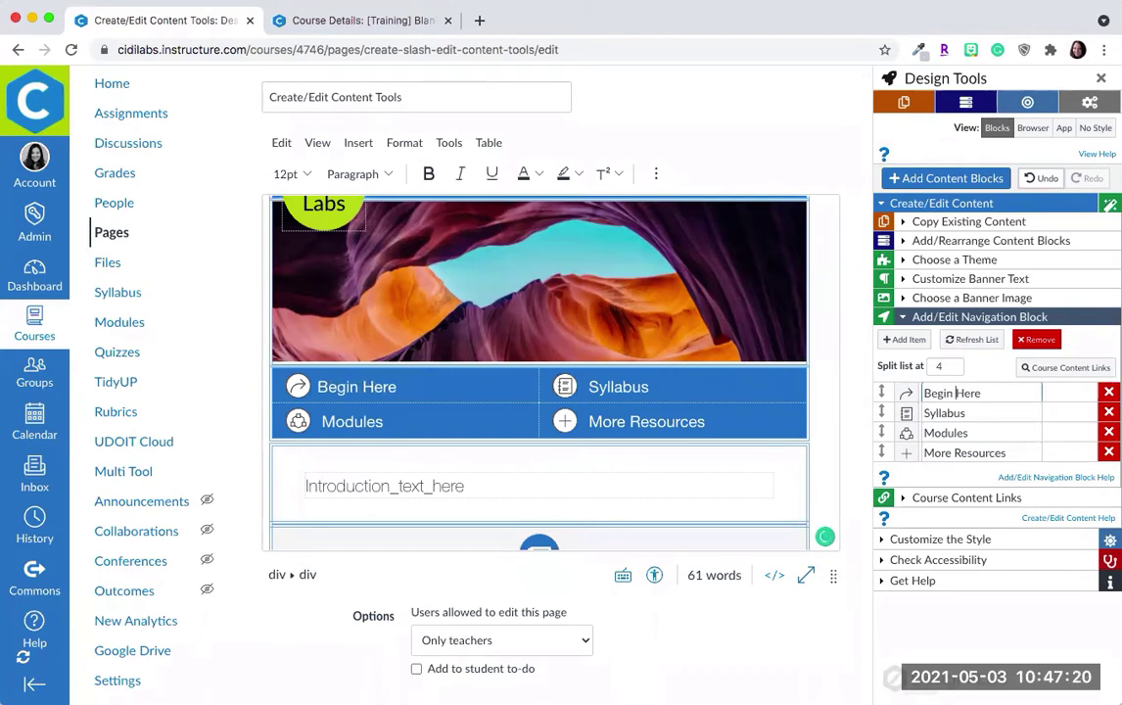
double_click(951, 412)
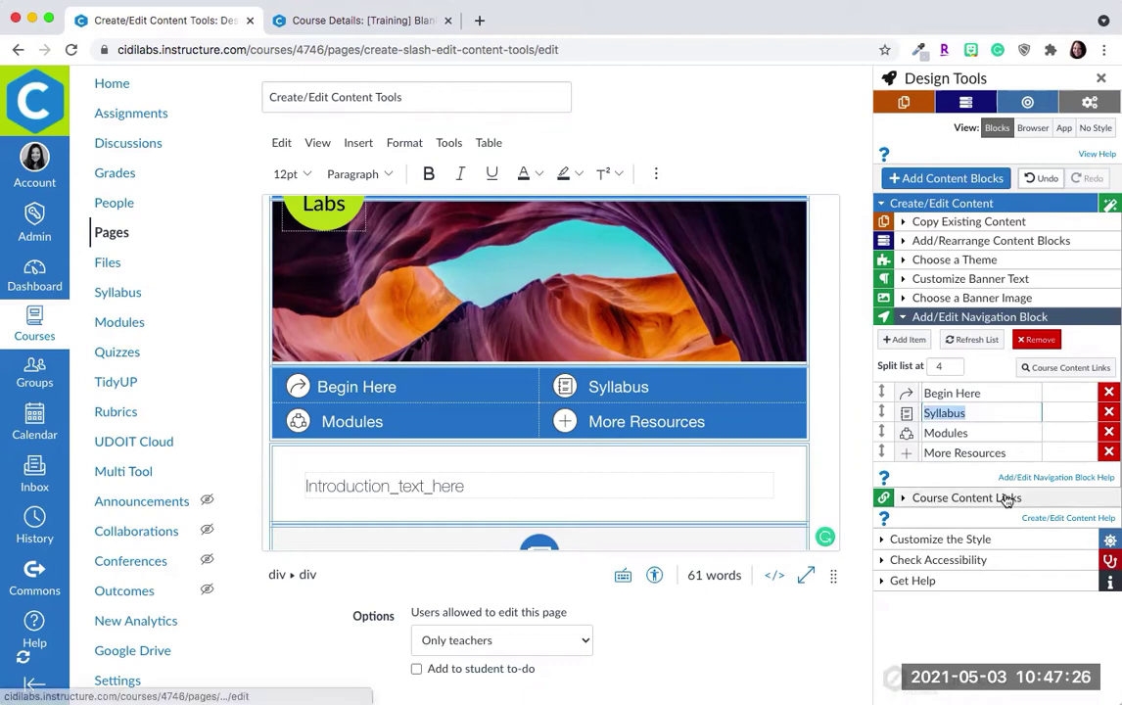
left_click(1001, 391)
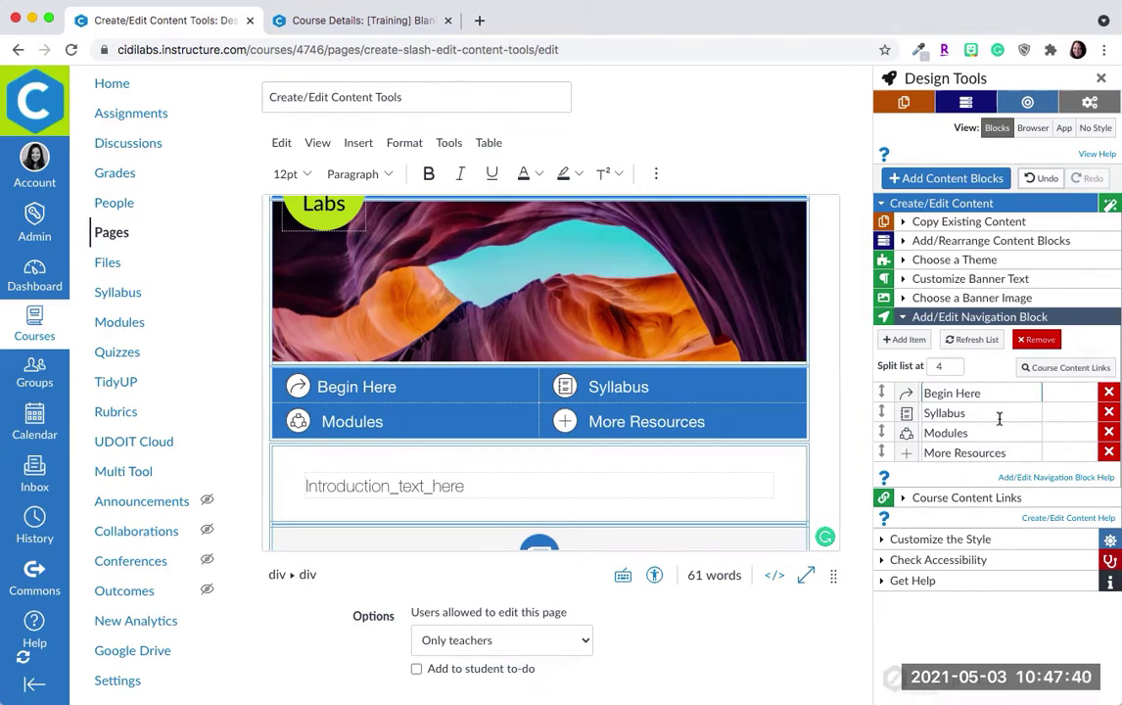
Step: Add two new items to the navigation block, and check where they sit on the page
left_click(911, 343)
left_click(912, 343)
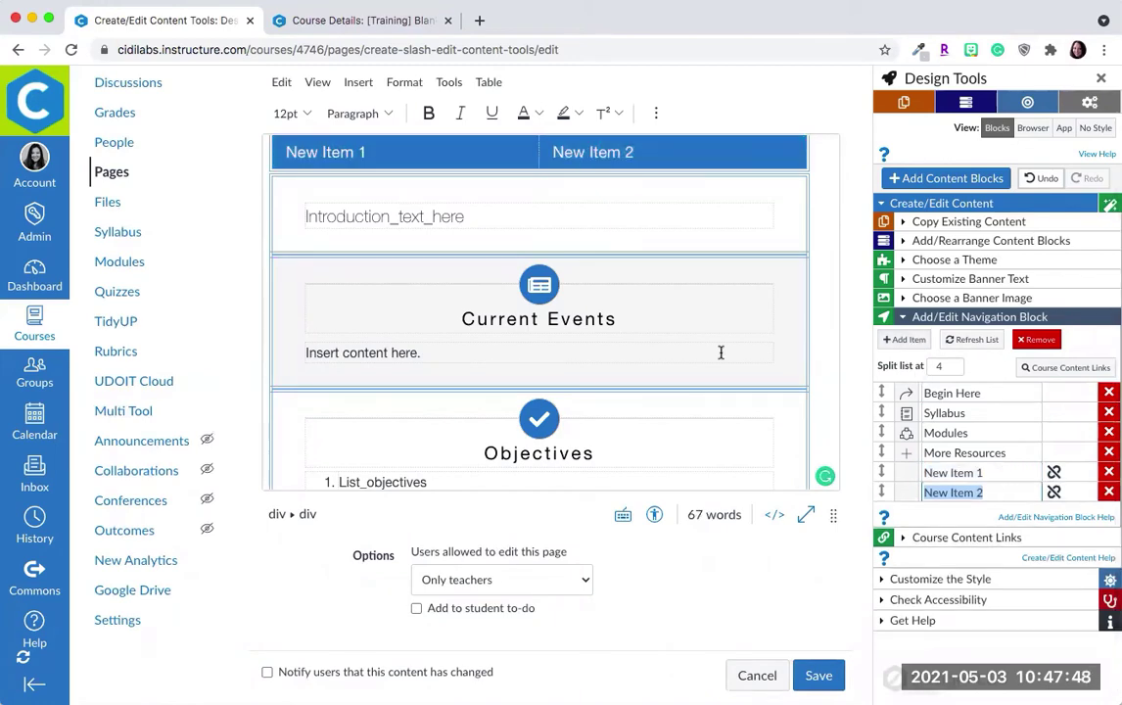
scroll(823, 291, "up", 3)
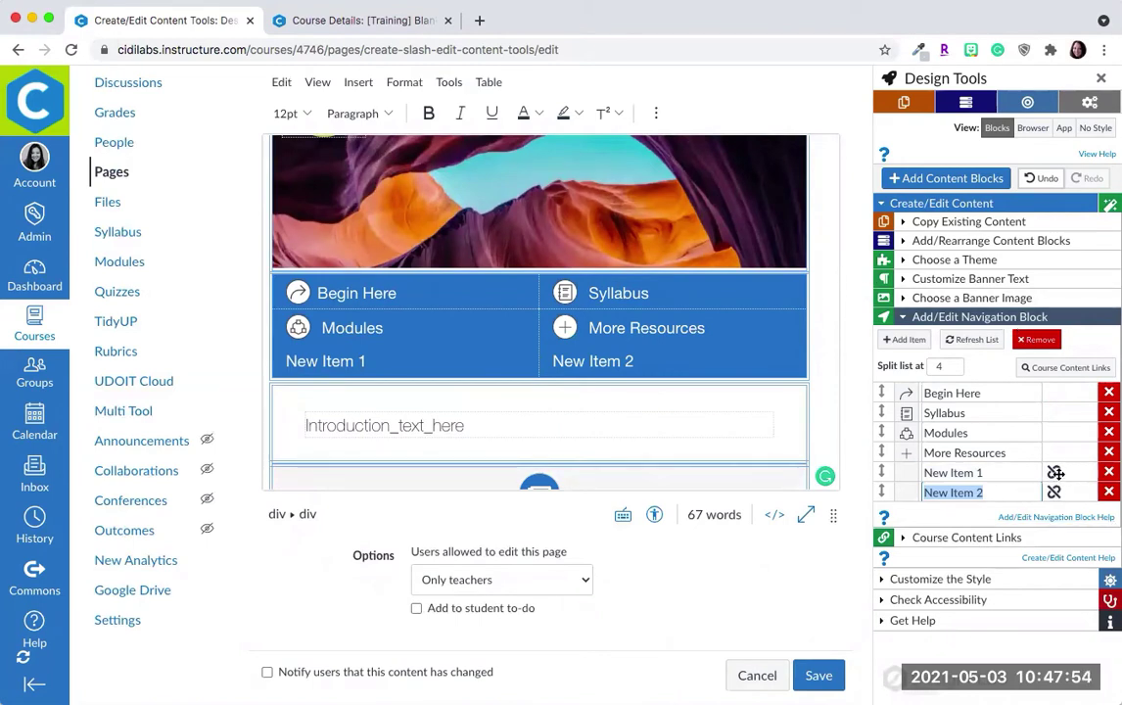
left_click(1055, 473)
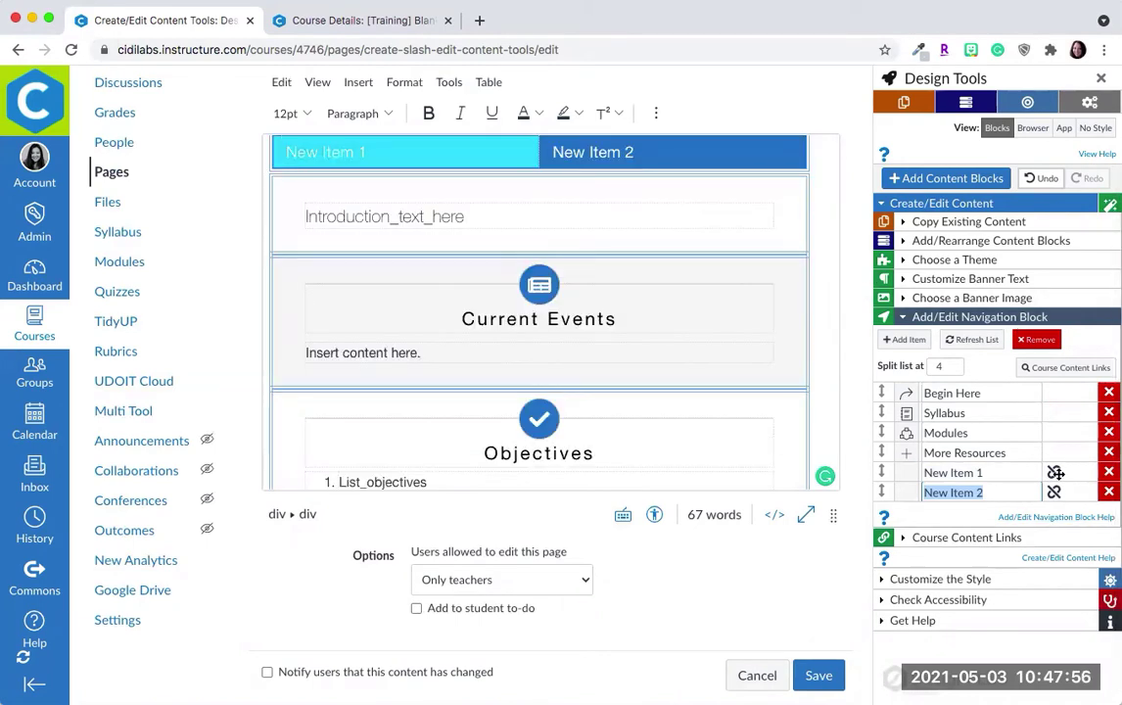
scroll(628, 263, "up", 5)
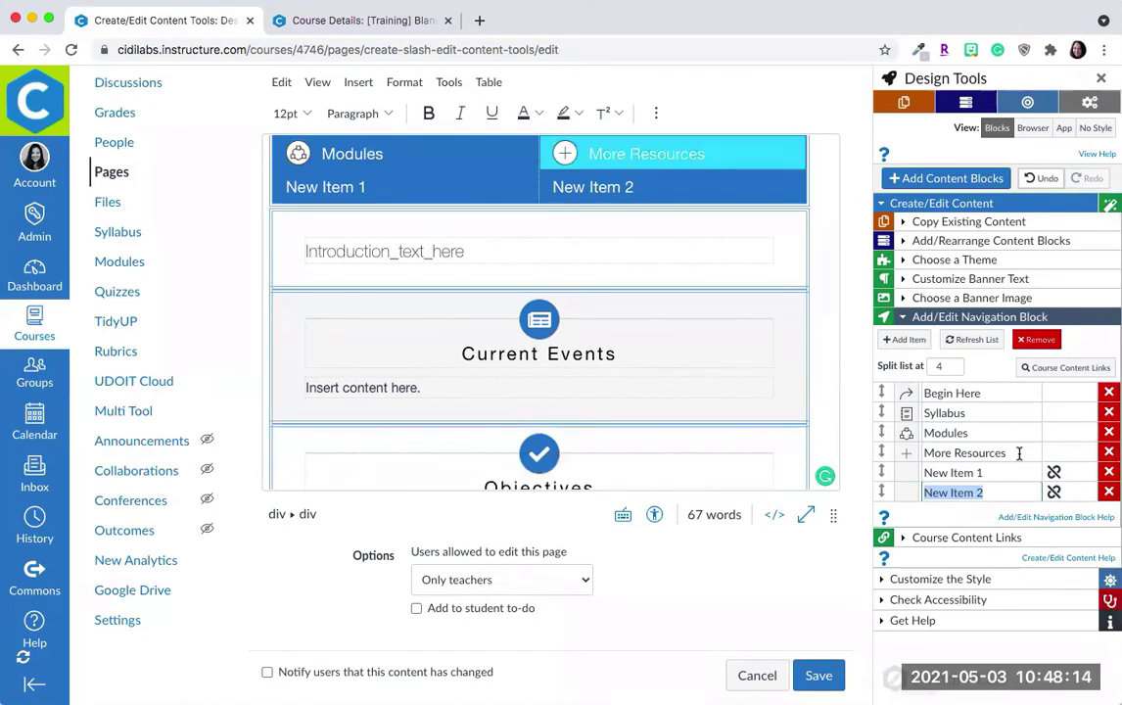
Step: Give the navigation item New Item 1 the bullhorn icon from the Audio & Video category
scroll(636, 262, "up", 3)
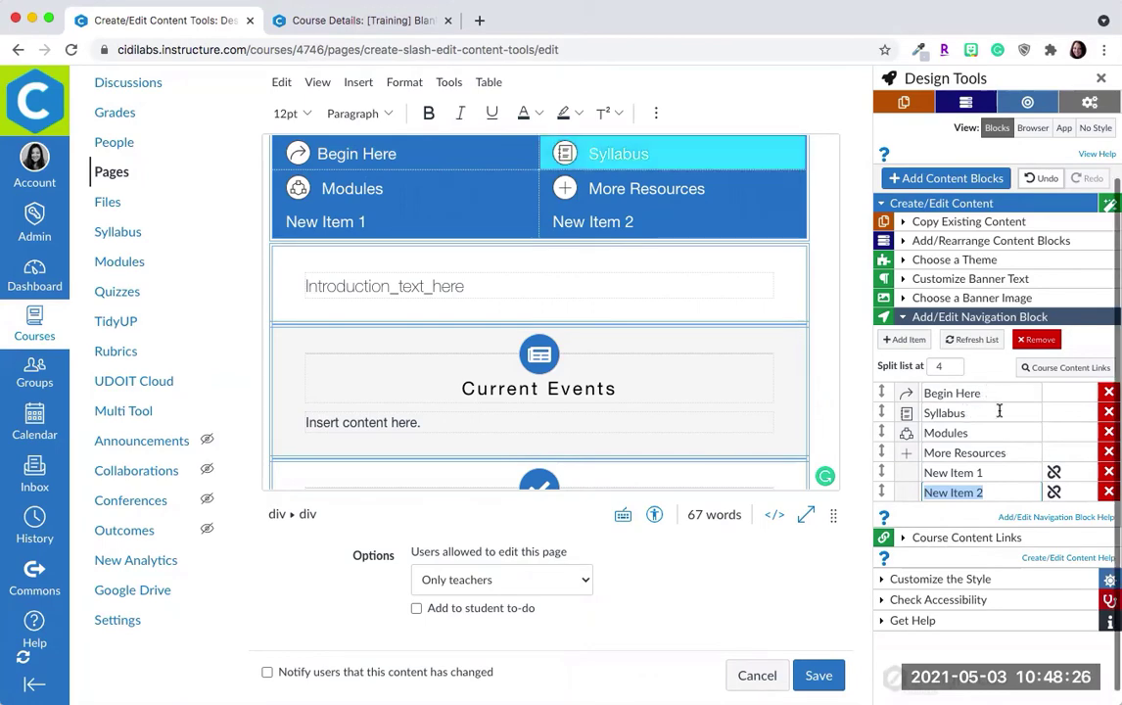
scroll(619, 258, "up", 5)
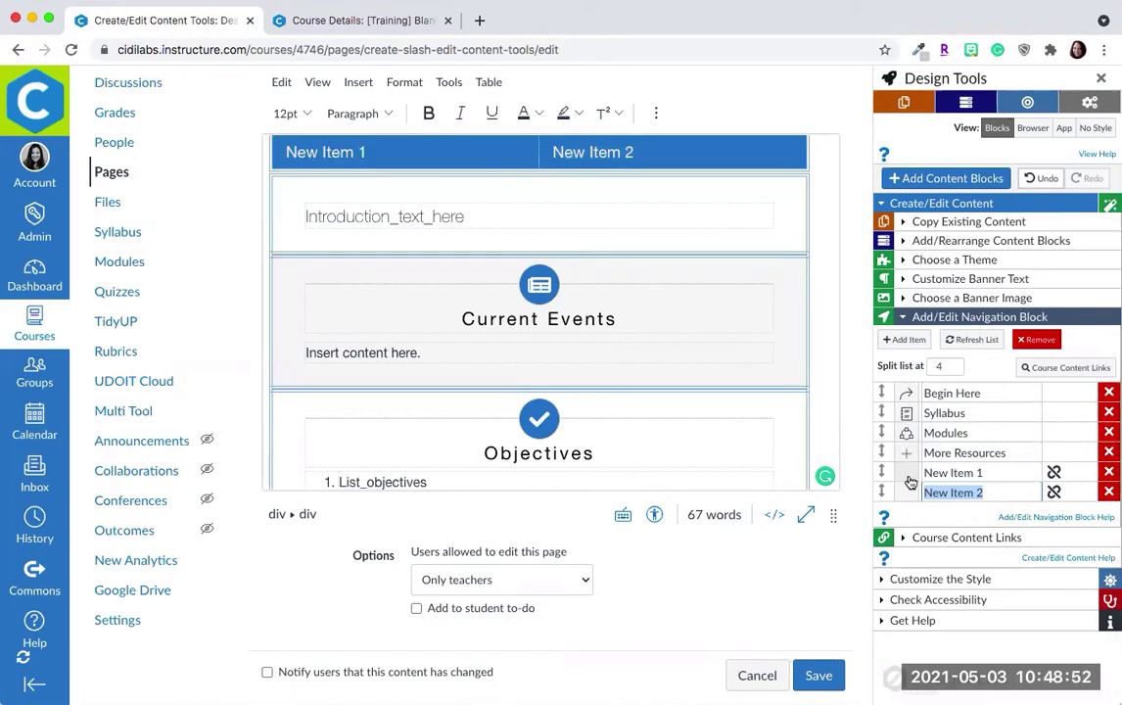
scroll(646, 331, "up", 3)
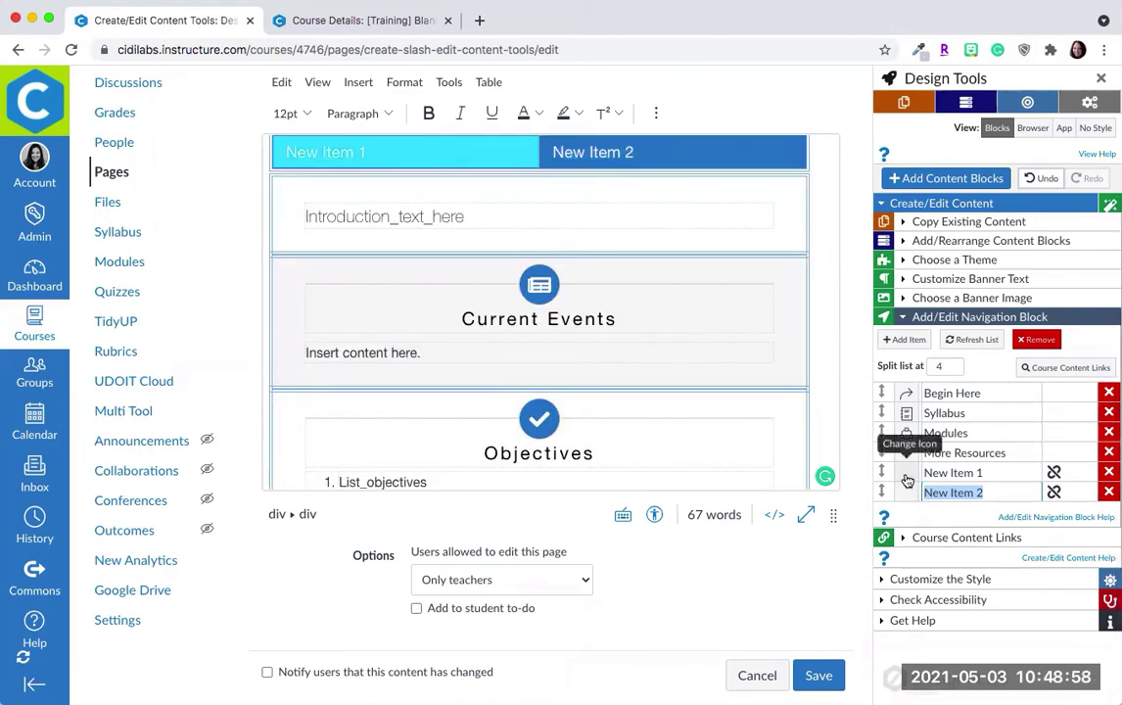
left_click(906, 474)
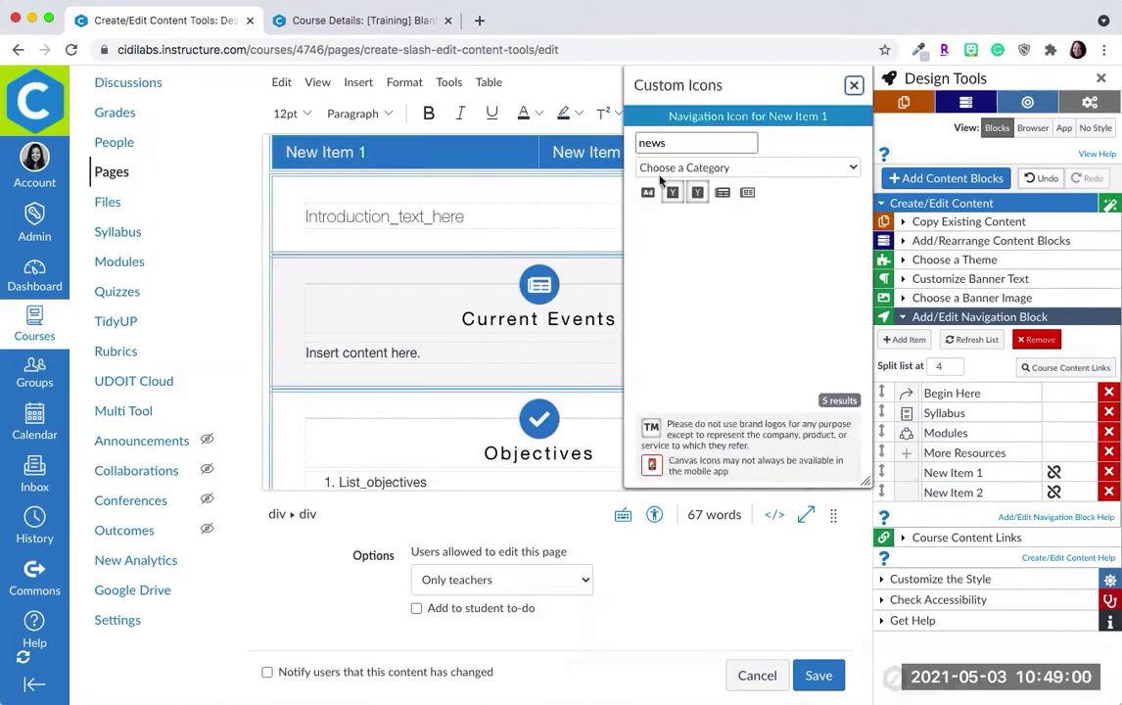
left_click(847, 169)
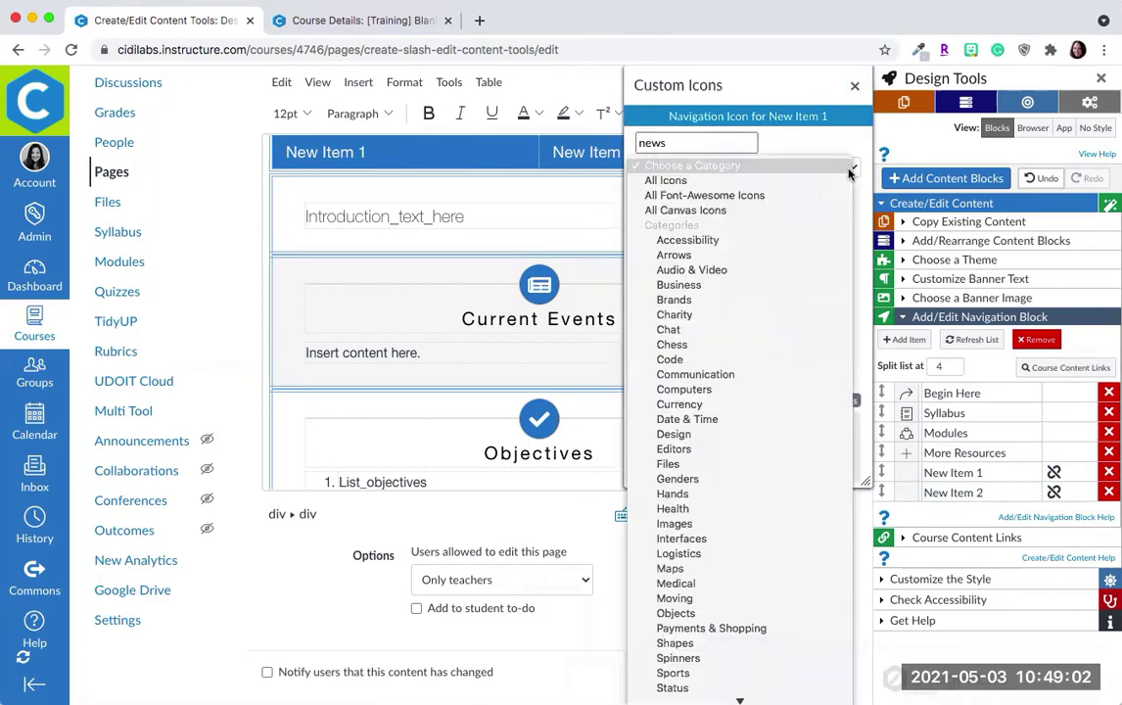
left_click(794, 270)
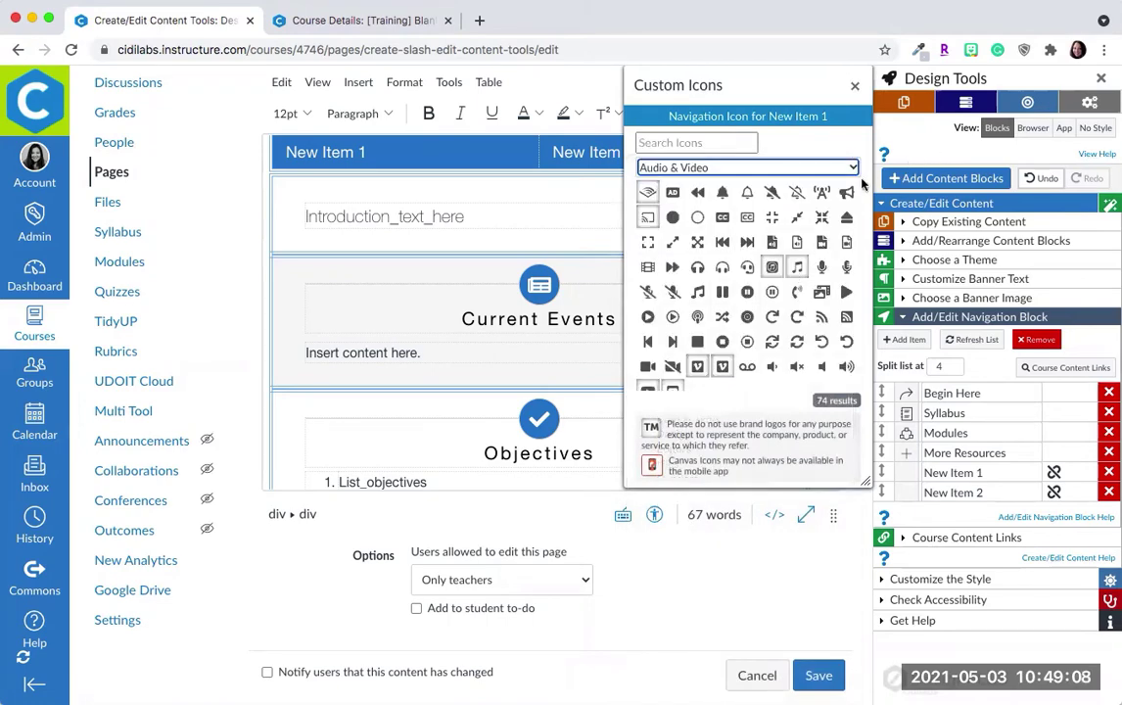
left_click(847, 194)
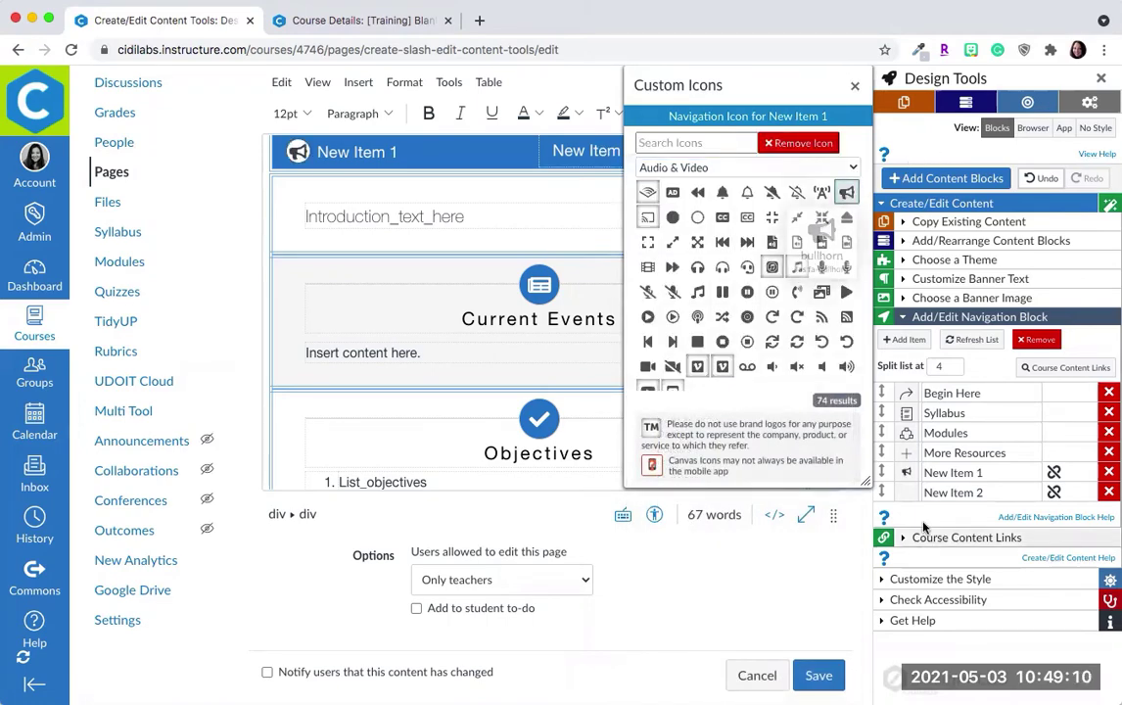
Step: Give the navigation item New Item 2 the headphones-alt icon, and close the icon chooser to review the navigation block
left_click(907, 493)
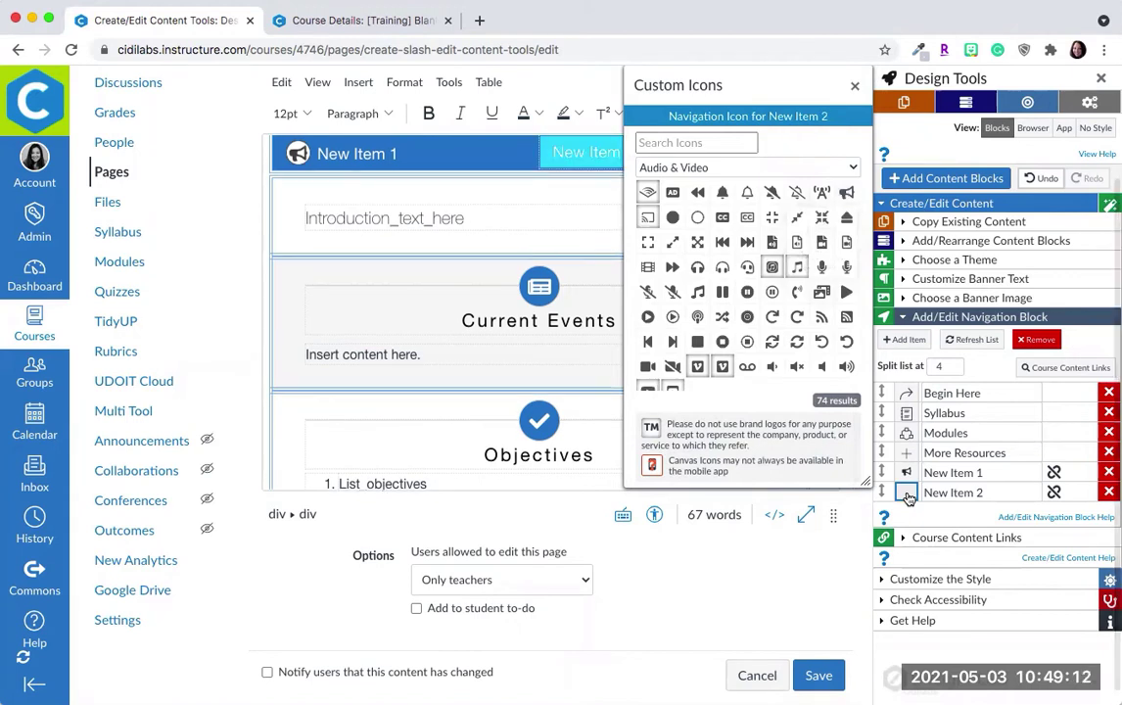
left_click(723, 269)
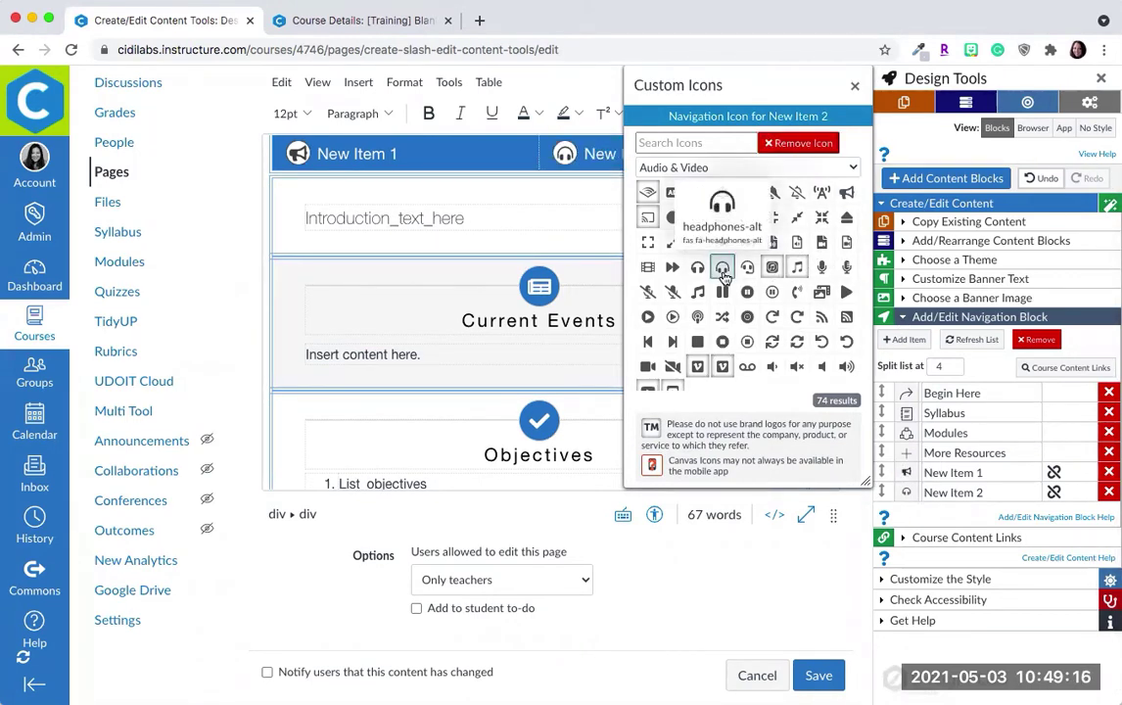
left_click(853, 86)
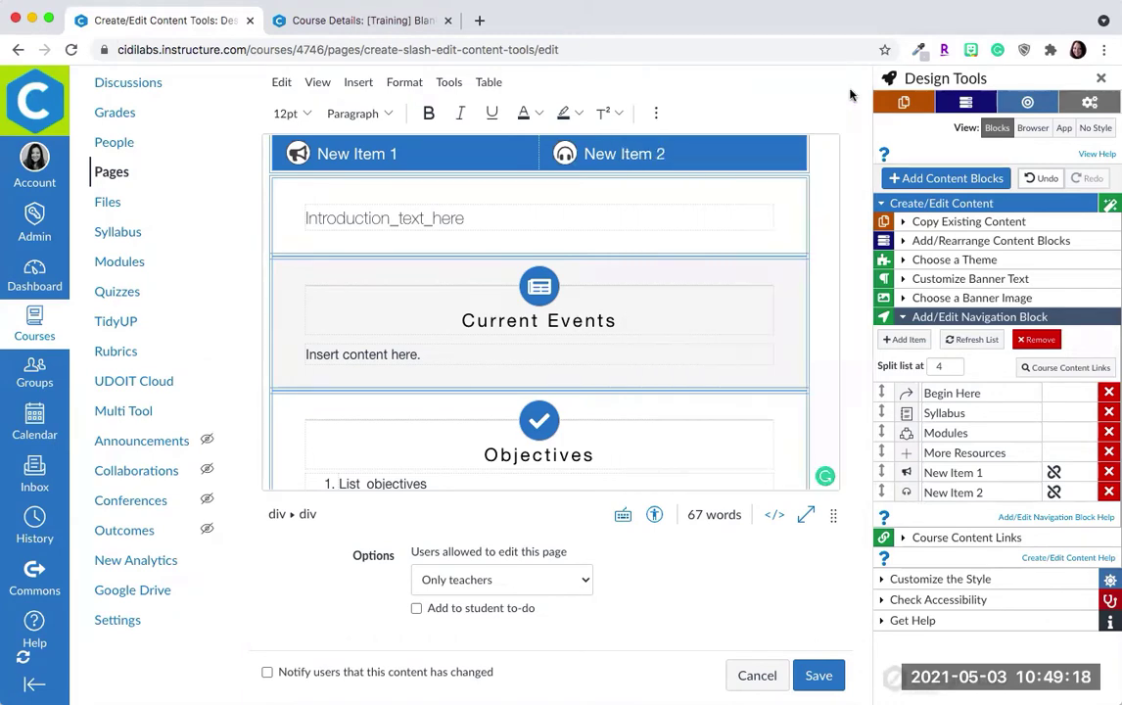
scroll(641, 235, "up", 3)
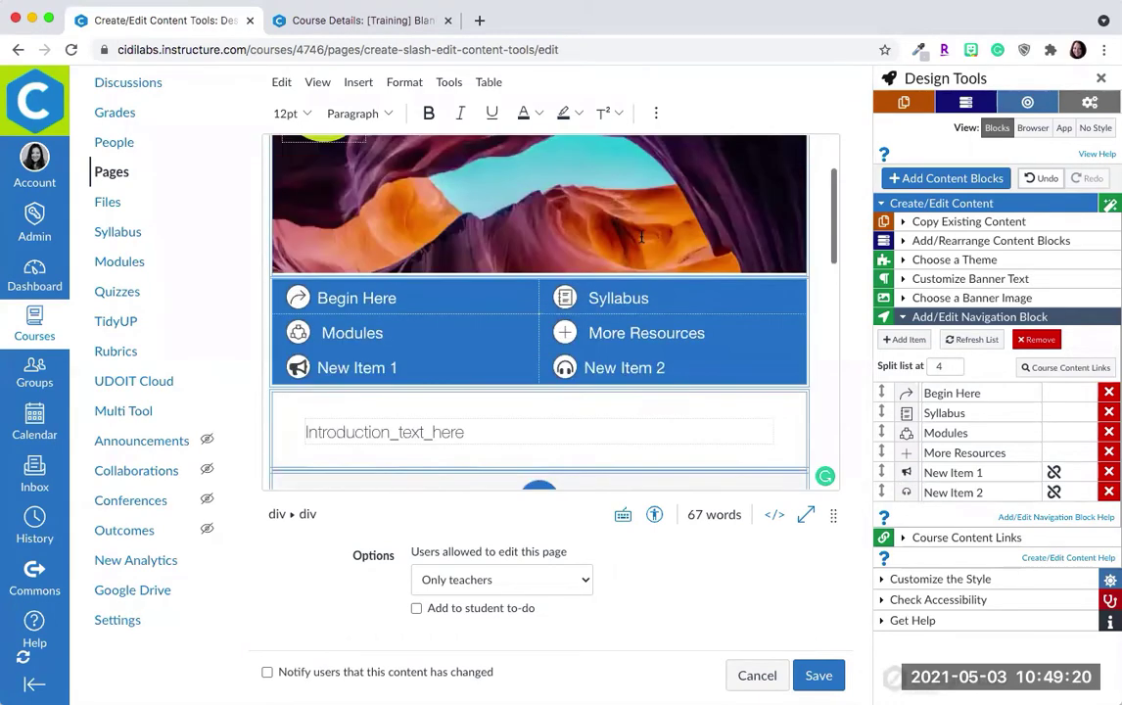
scroll(641, 235, "down", 2)
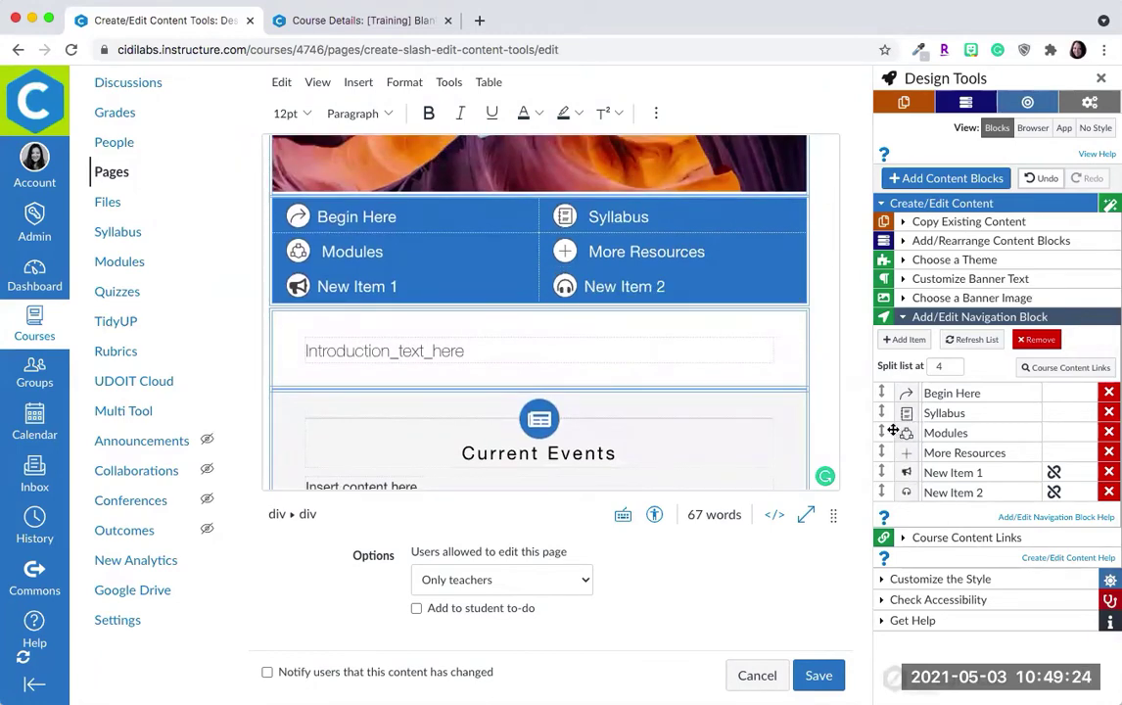
mouse_move(892, 431)
left_mouse_down()
mouse_move(884, 397)
mouse_move(884, 409)
left_mouse_up()
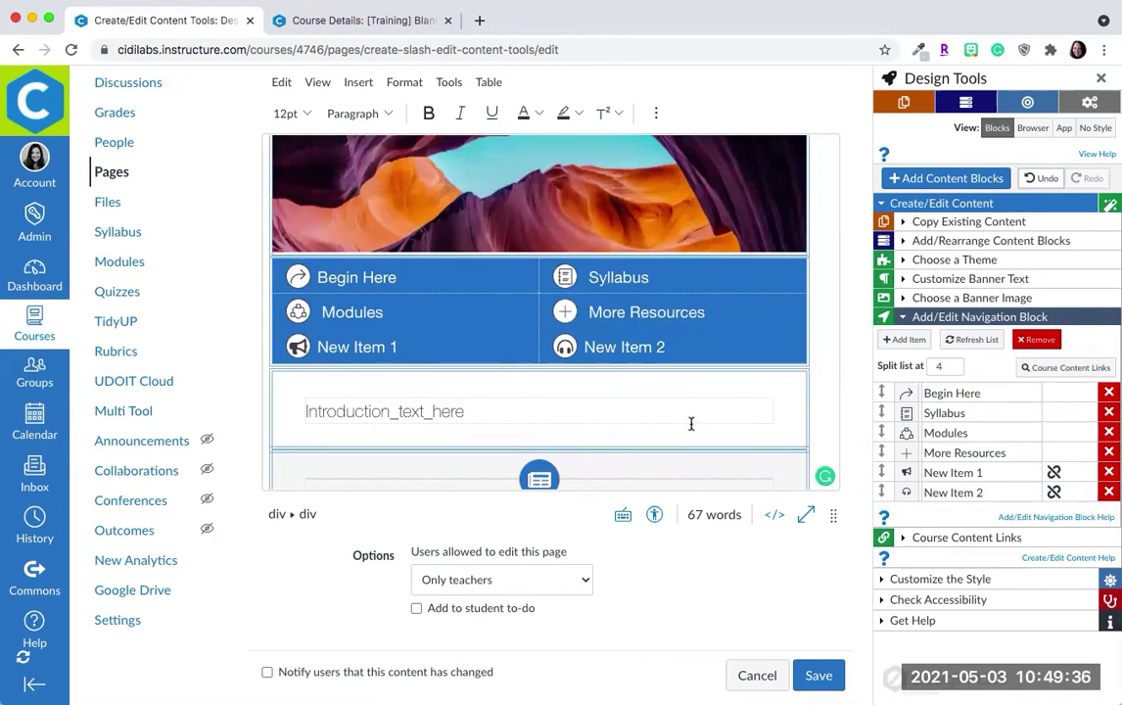
Step: Link the introduction placeholder text to the course's Syllabus, chosen from the Course Navigation content links
left_click(472, 416)
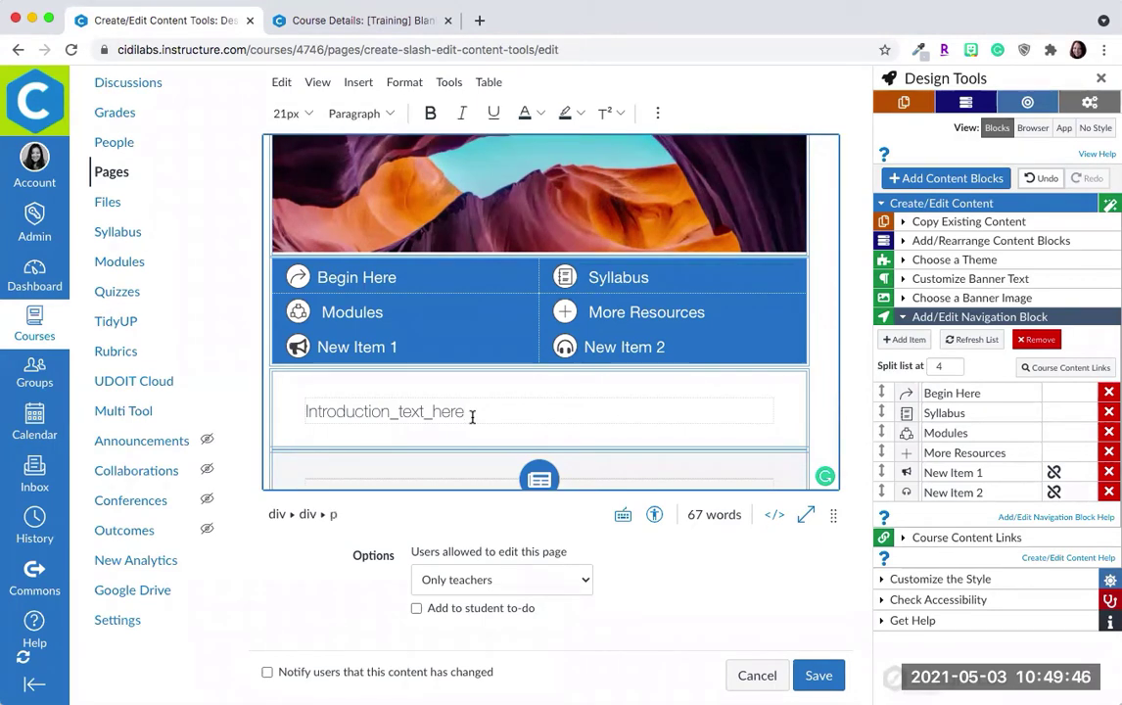
left_click_drag(472, 417, 297, 409)
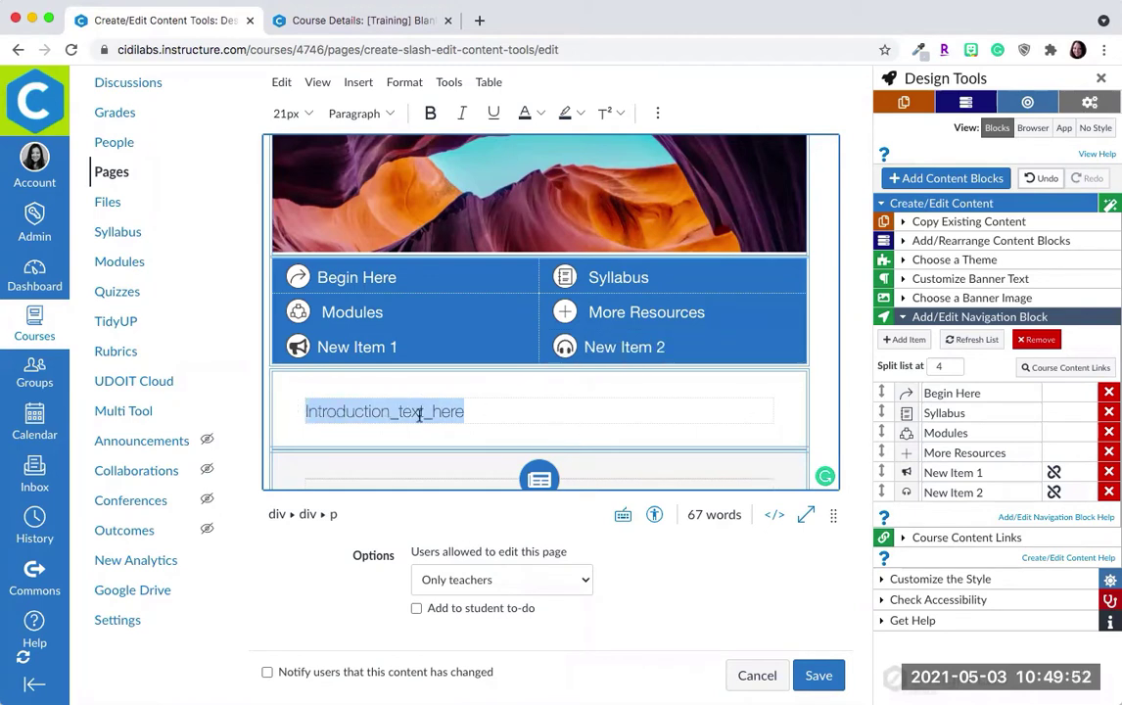
left_click(1067, 372)
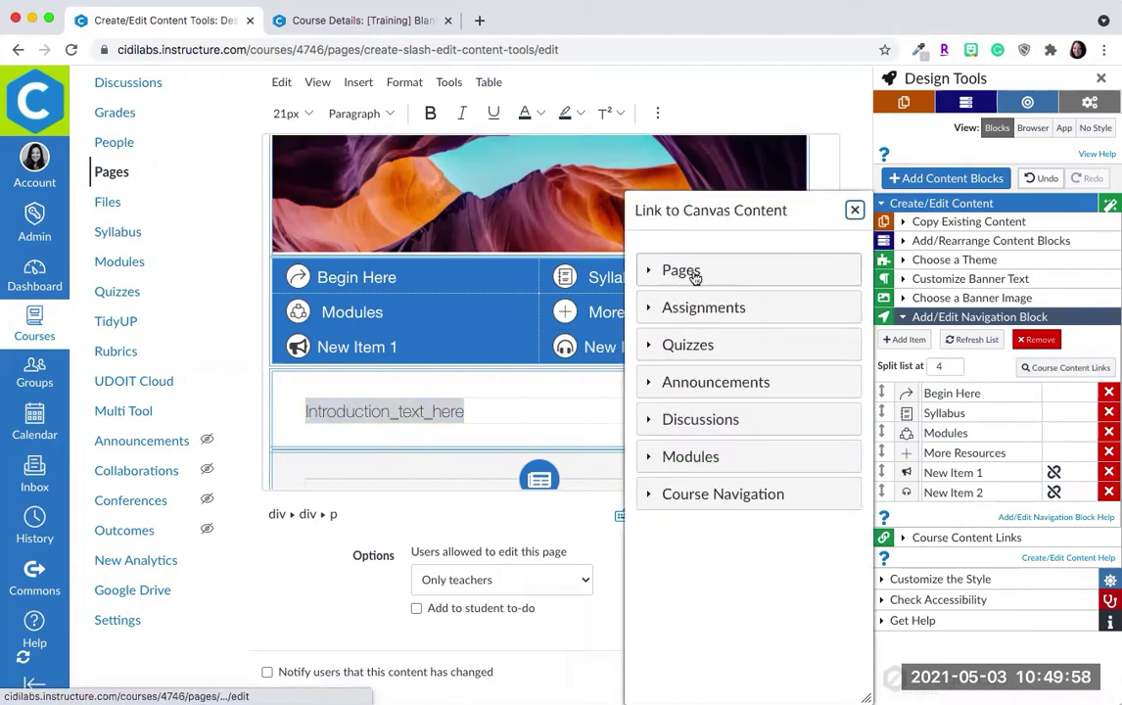
left_click(691, 272)
scroll(773, 654, "down", 1)
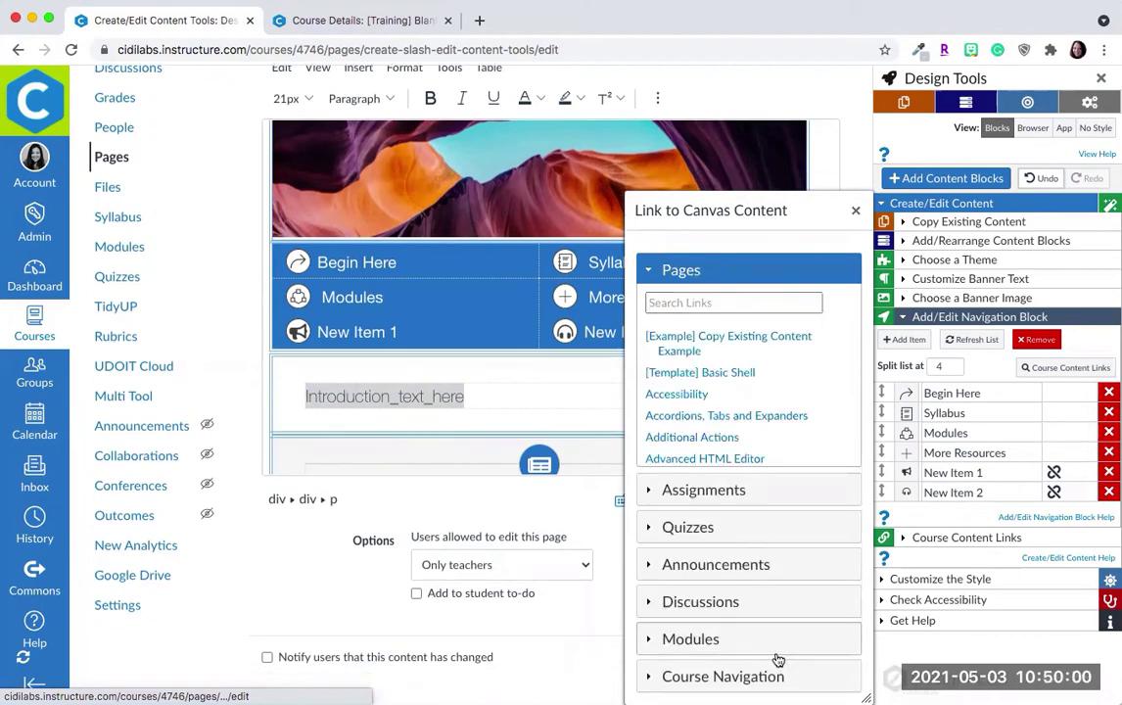
left_click(745, 675)
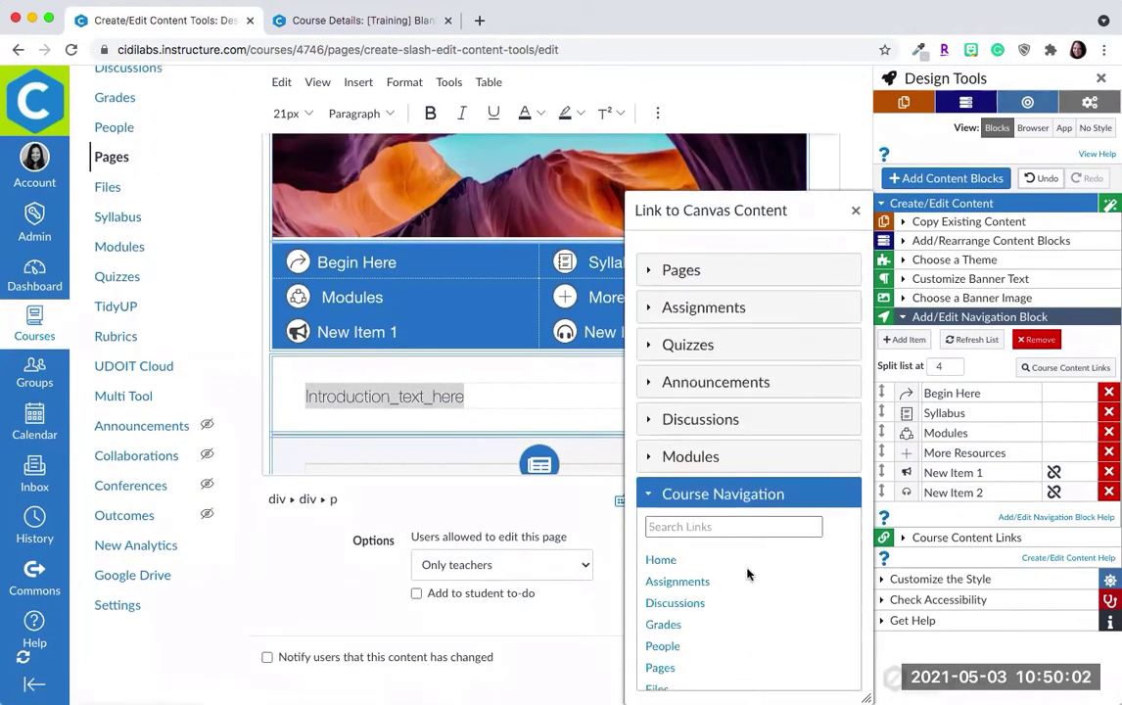
scroll(747, 575, "down", 2)
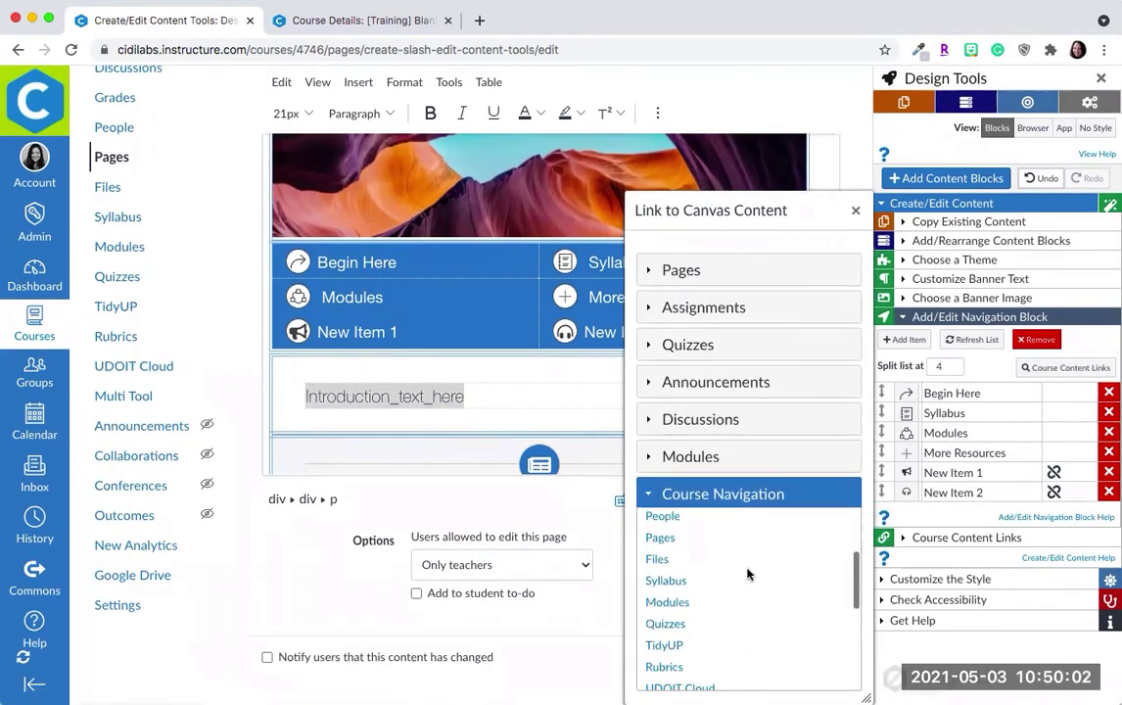
left_click(673, 575)
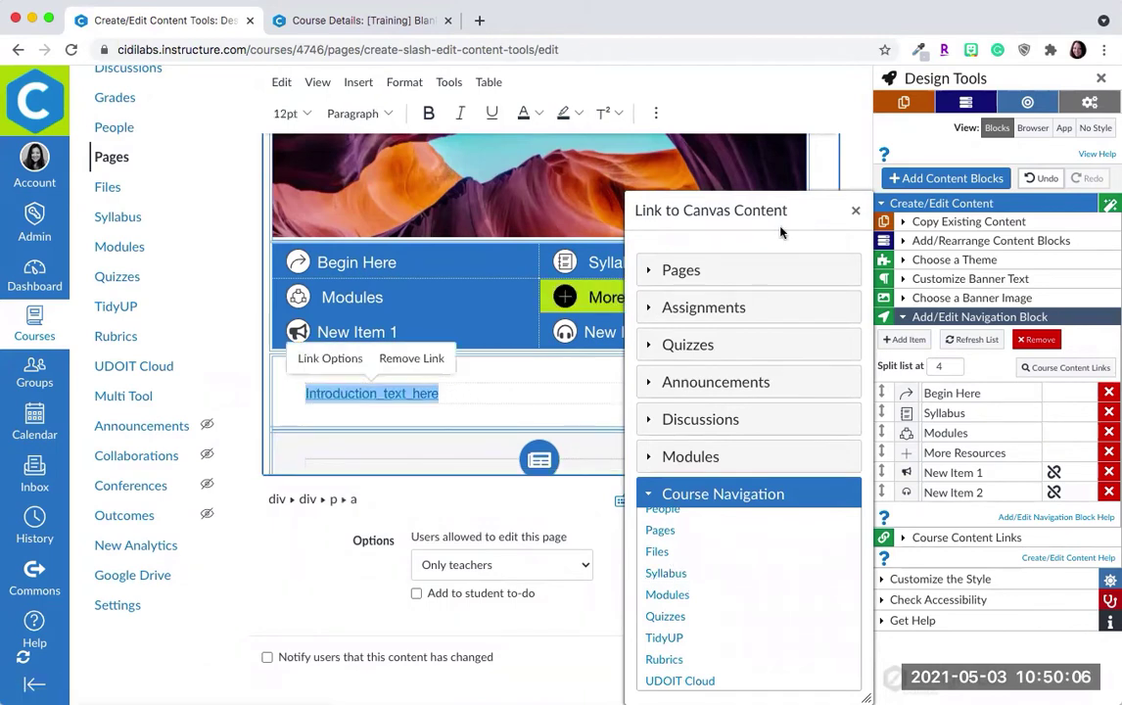
left_click(856, 213)
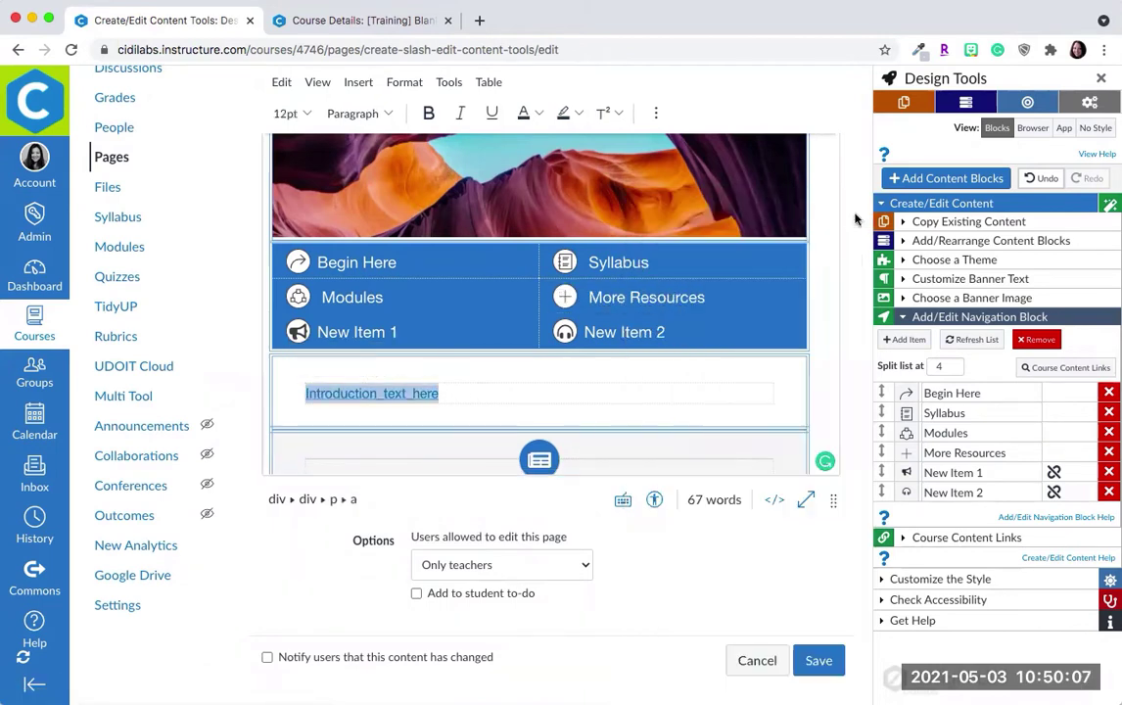
Step: Select the linked introduction text again and point its link to TidyUP from the Course Navigation content links
left_click(417, 457)
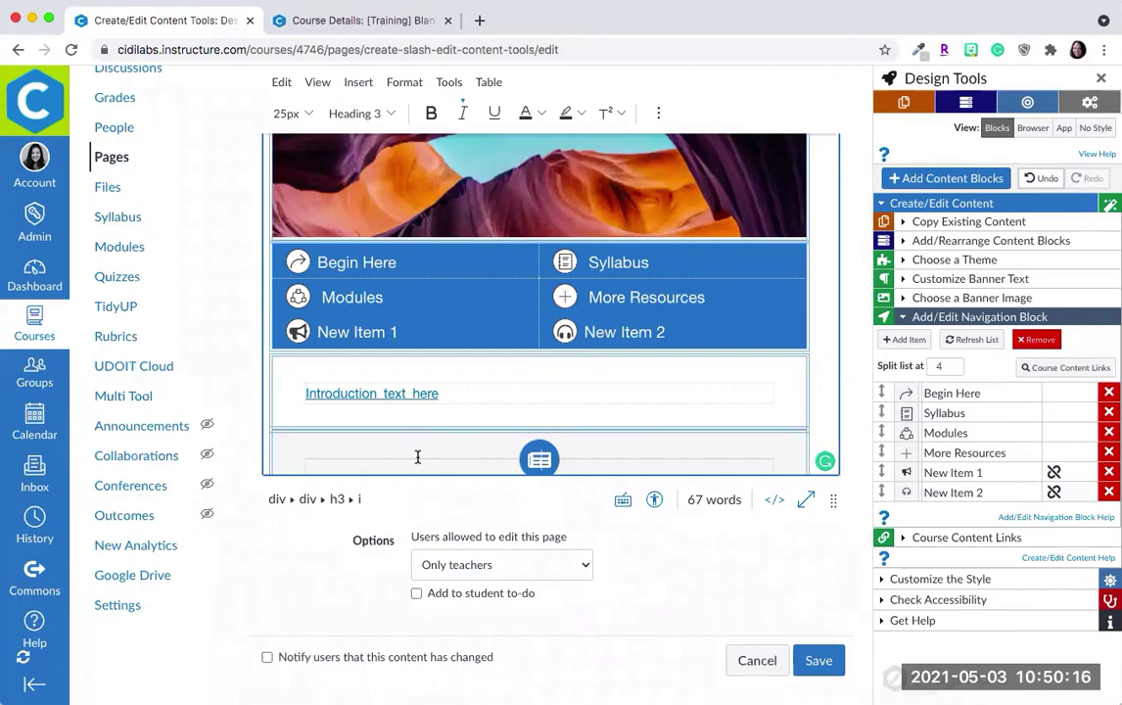
triple_click(482, 397)
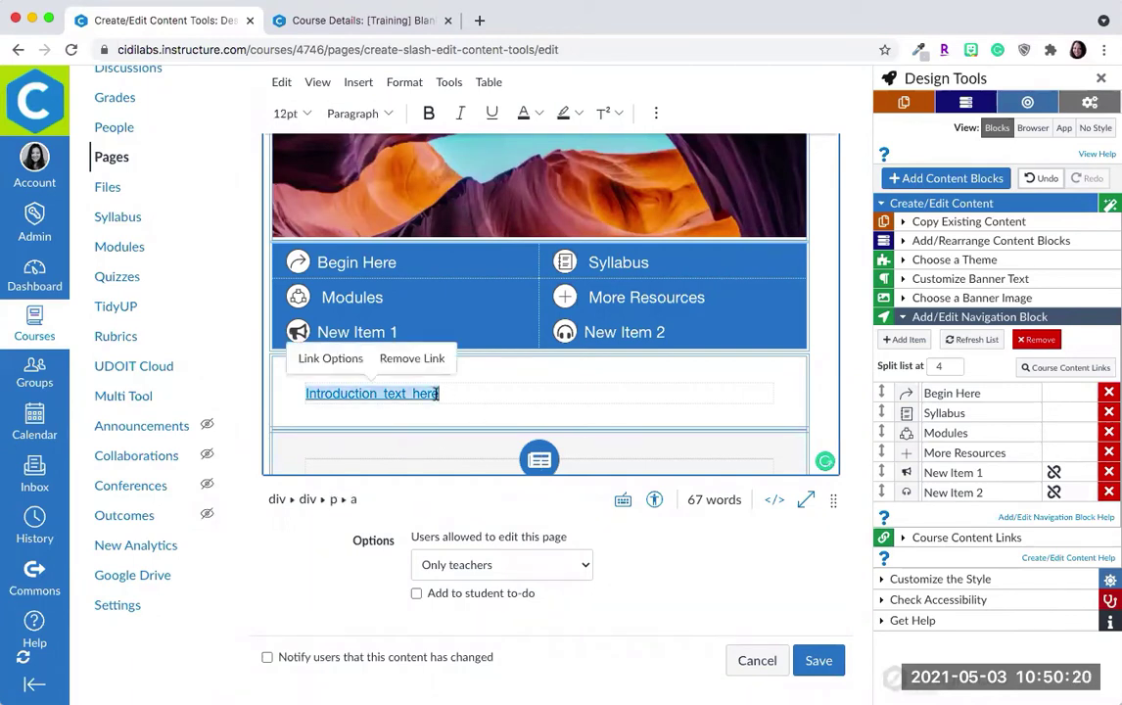
left_click_drag(440, 393, 305, 389)
scroll(451, 432, "down", 1)
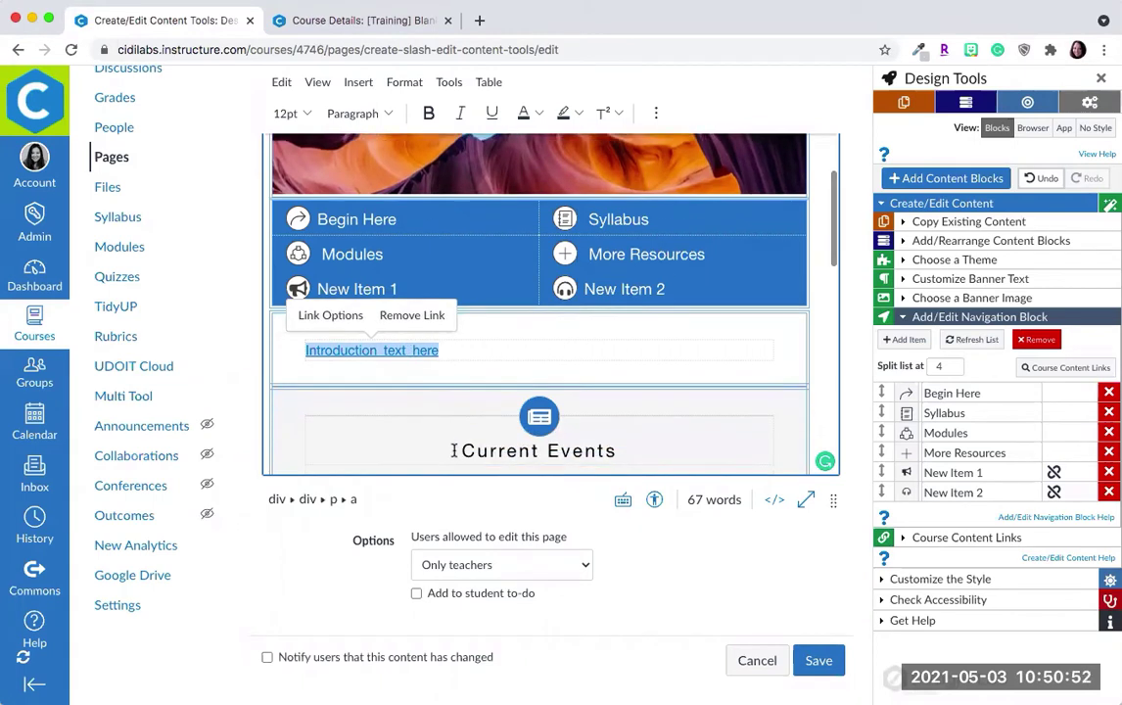
left_click(455, 449)
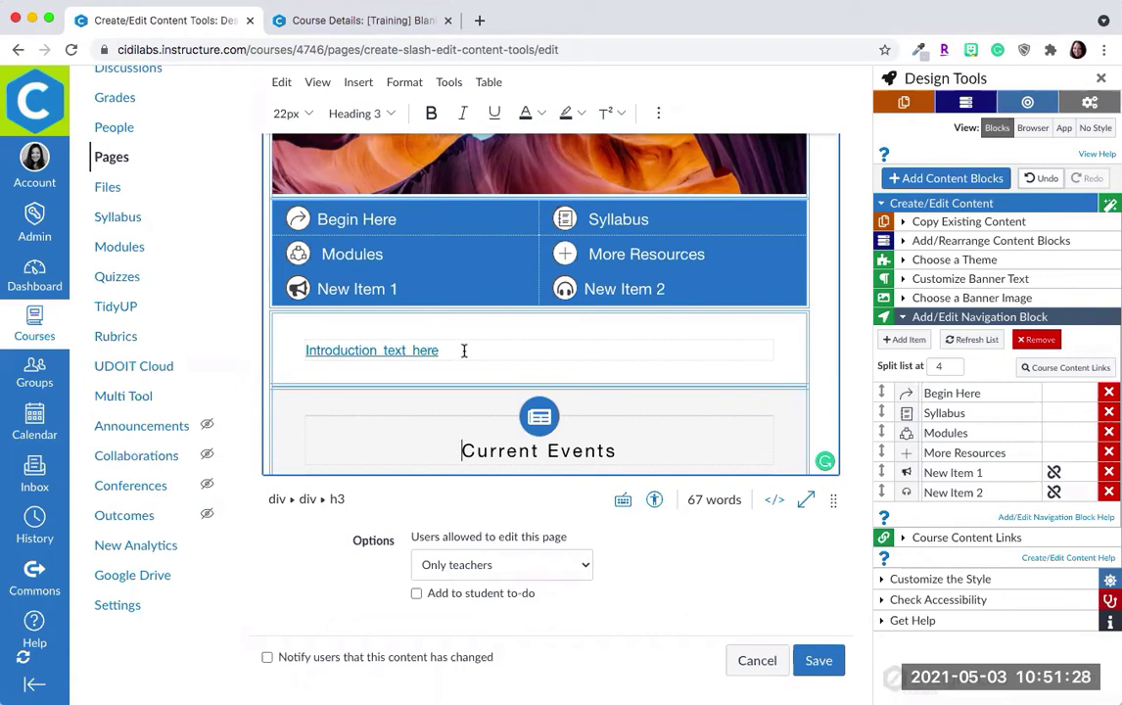
left_click(347, 349)
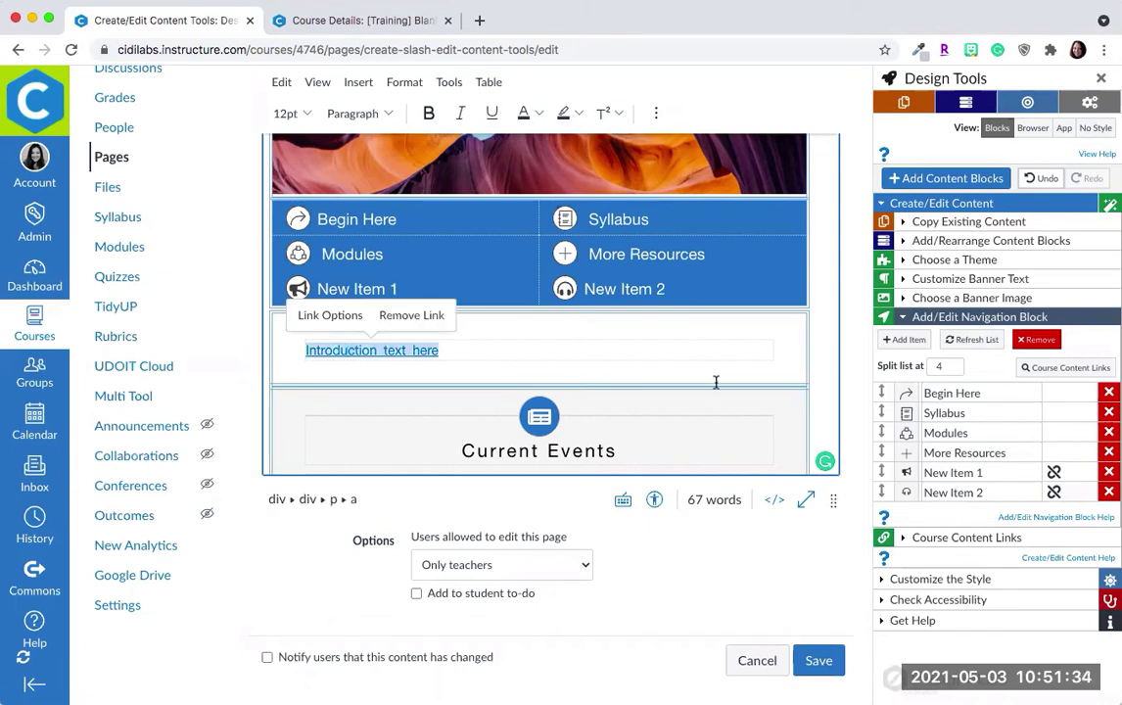
left_click(1051, 369)
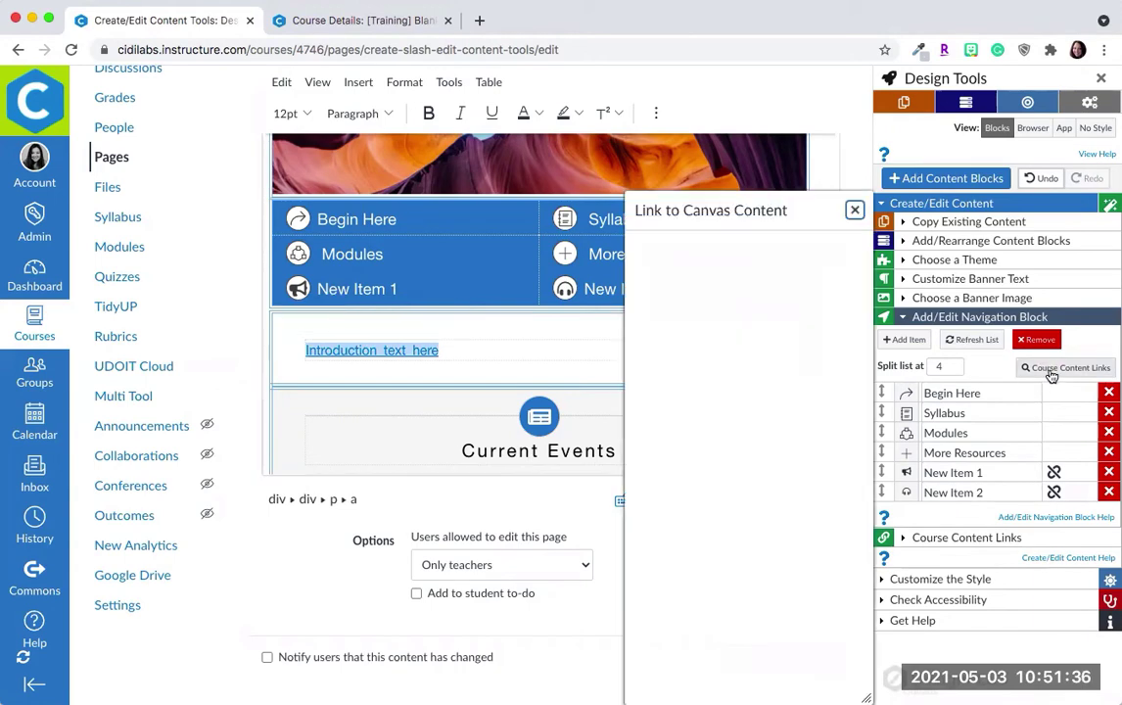
left_click(852, 212)
left_click(1069, 368)
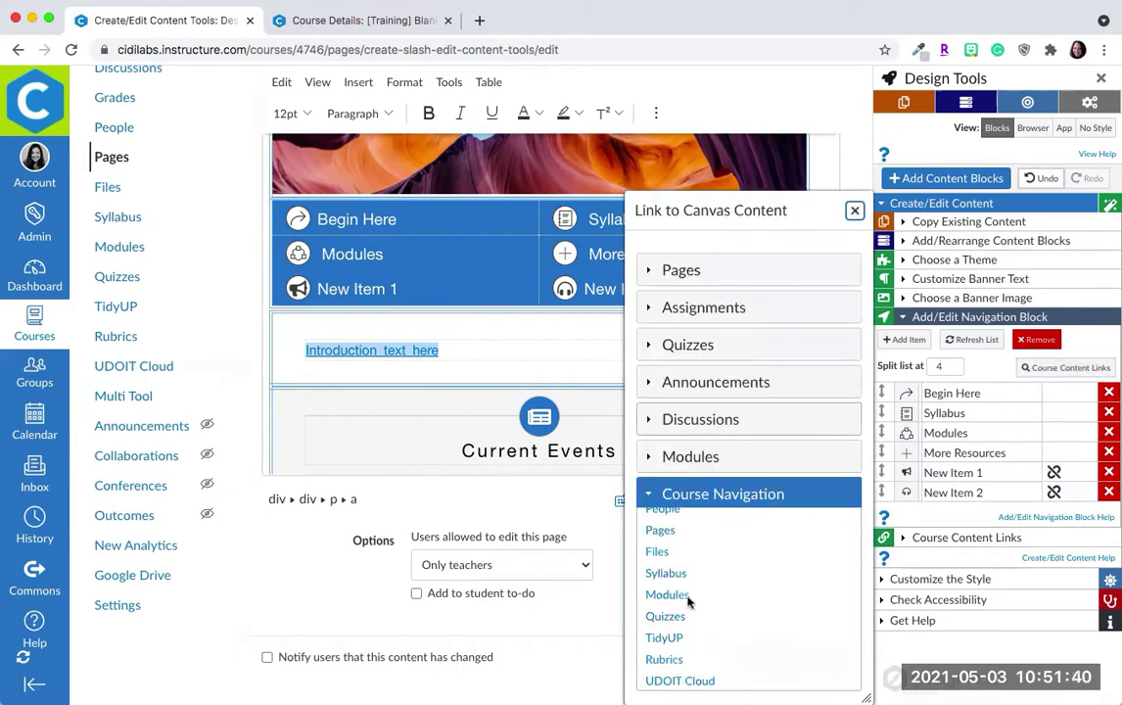
left_click(664, 637)
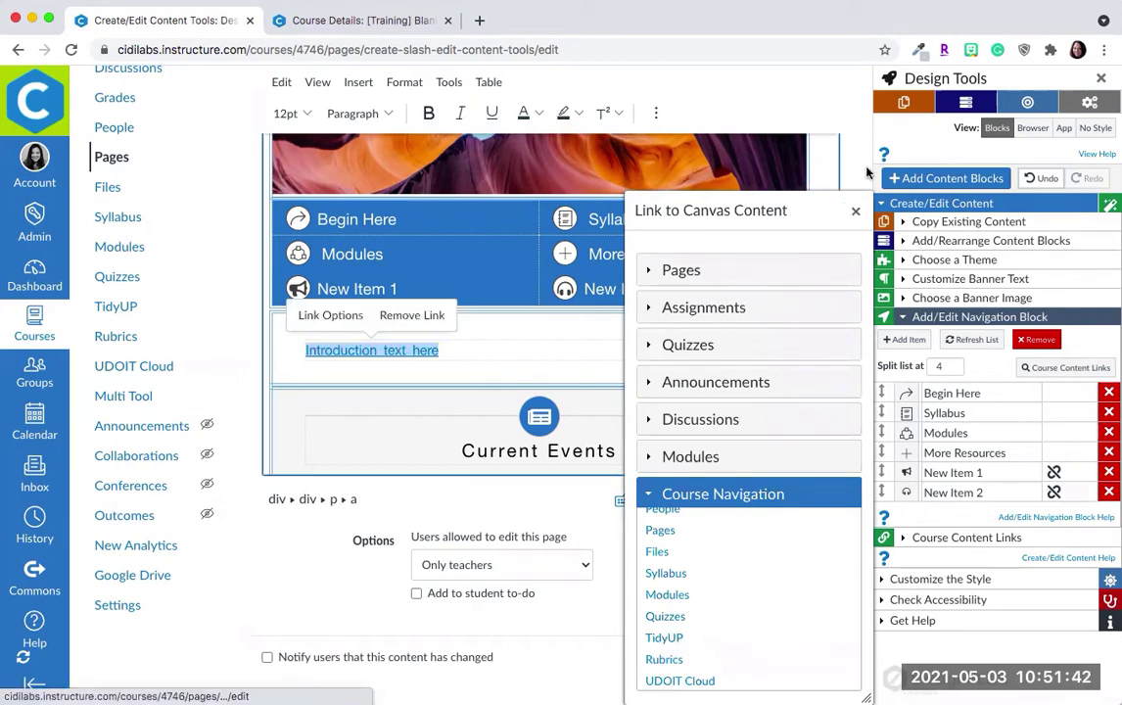
left_click(854, 211)
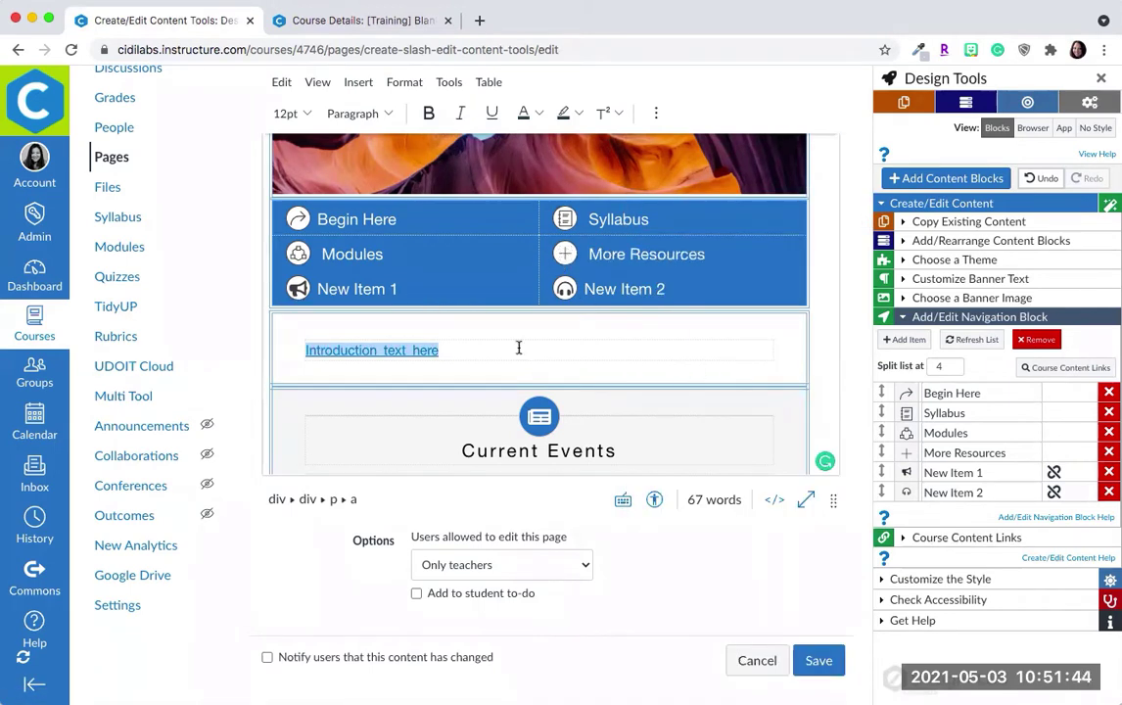
Step: Link the navigation item New Item 1 to the course's Modules page, and close the content links dialog
left_click(357, 288)
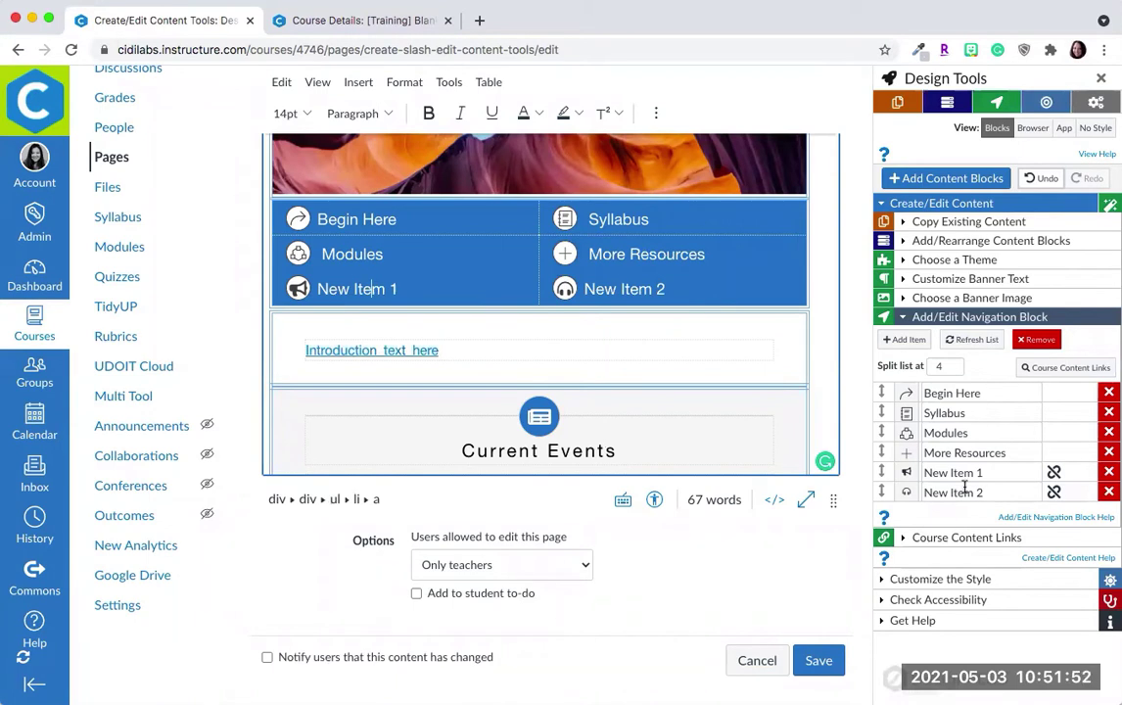
left_click(1039, 368)
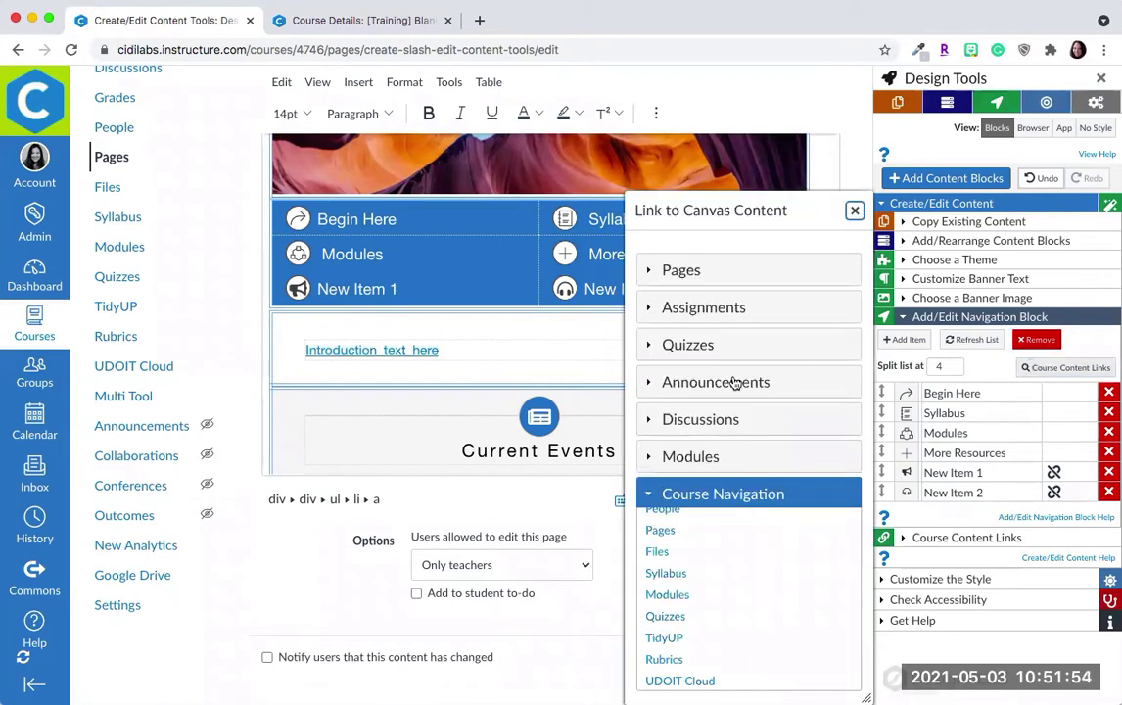
left_click(675, 596)
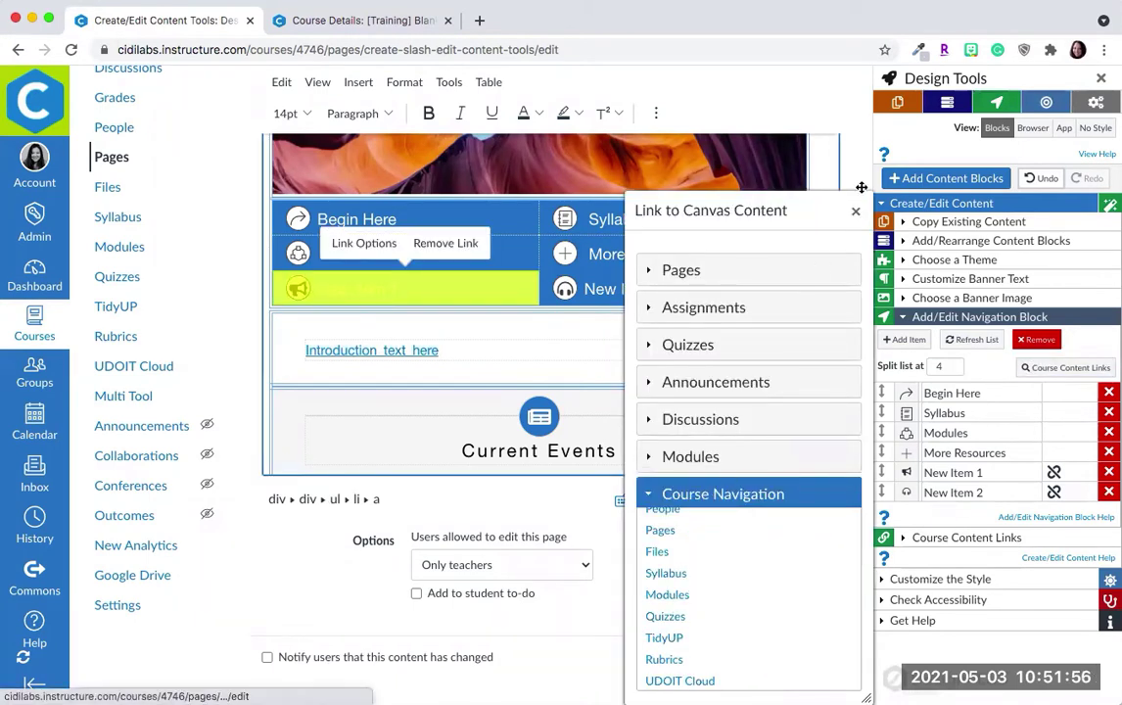
left_click(855, 210)
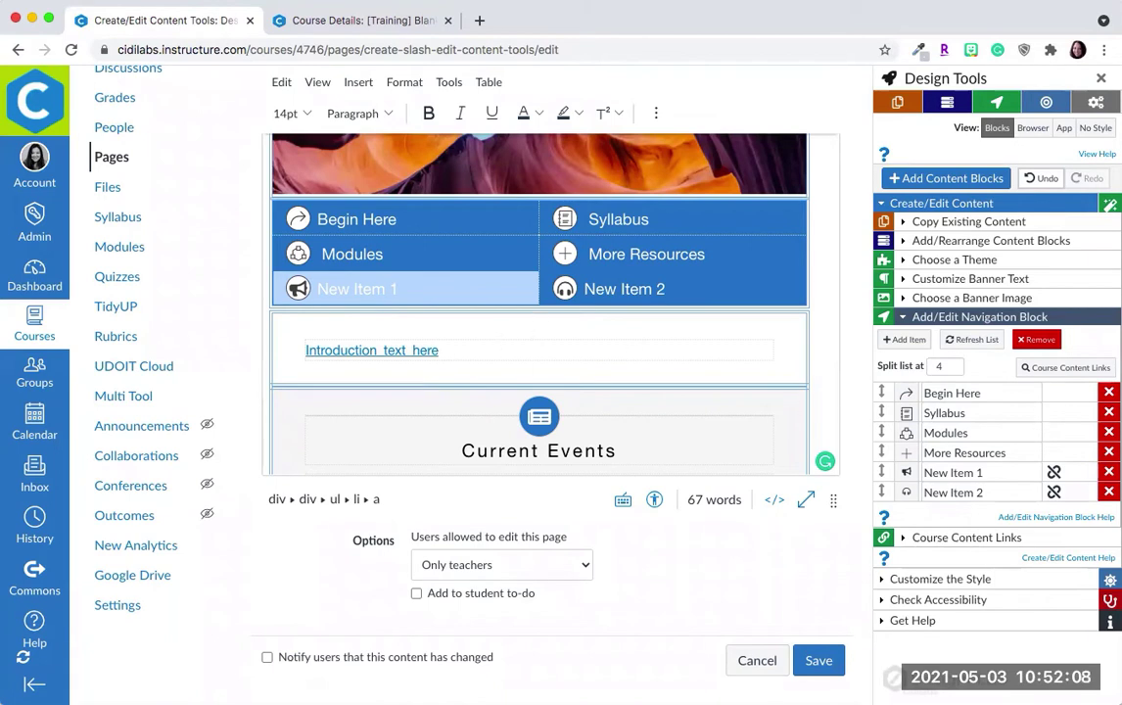
left_click(1067, 469)
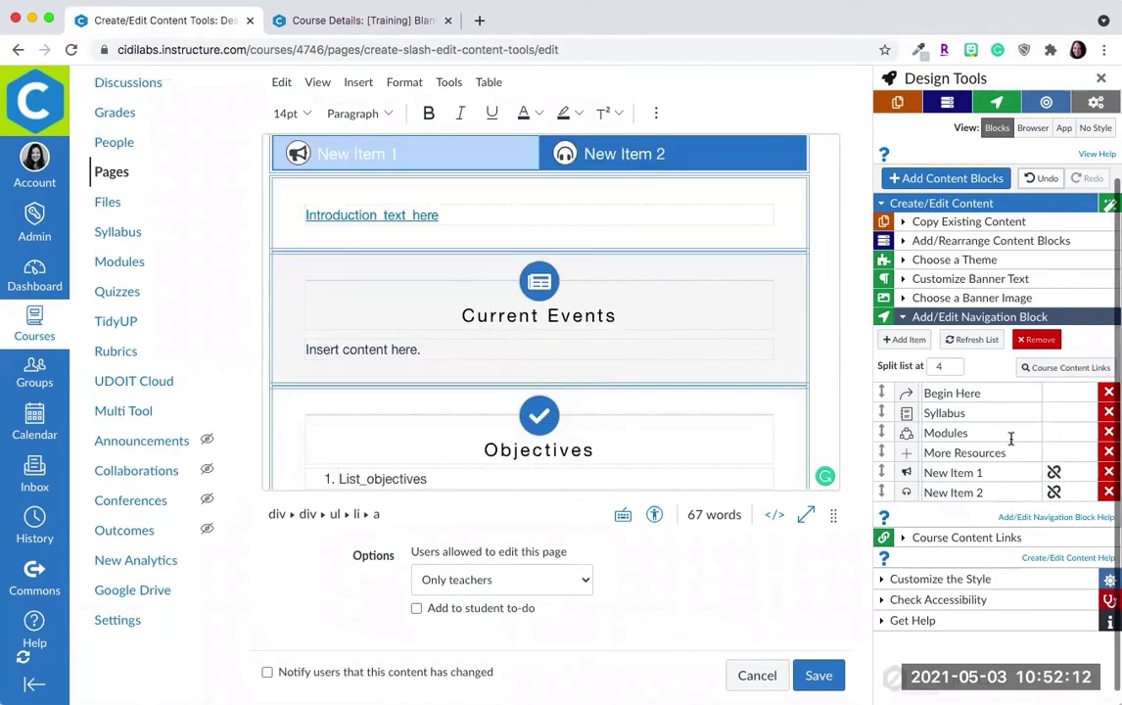
Step: Refresh the navigation item list to update its link status, and review the navigation block on the page
left_click(972, 340)
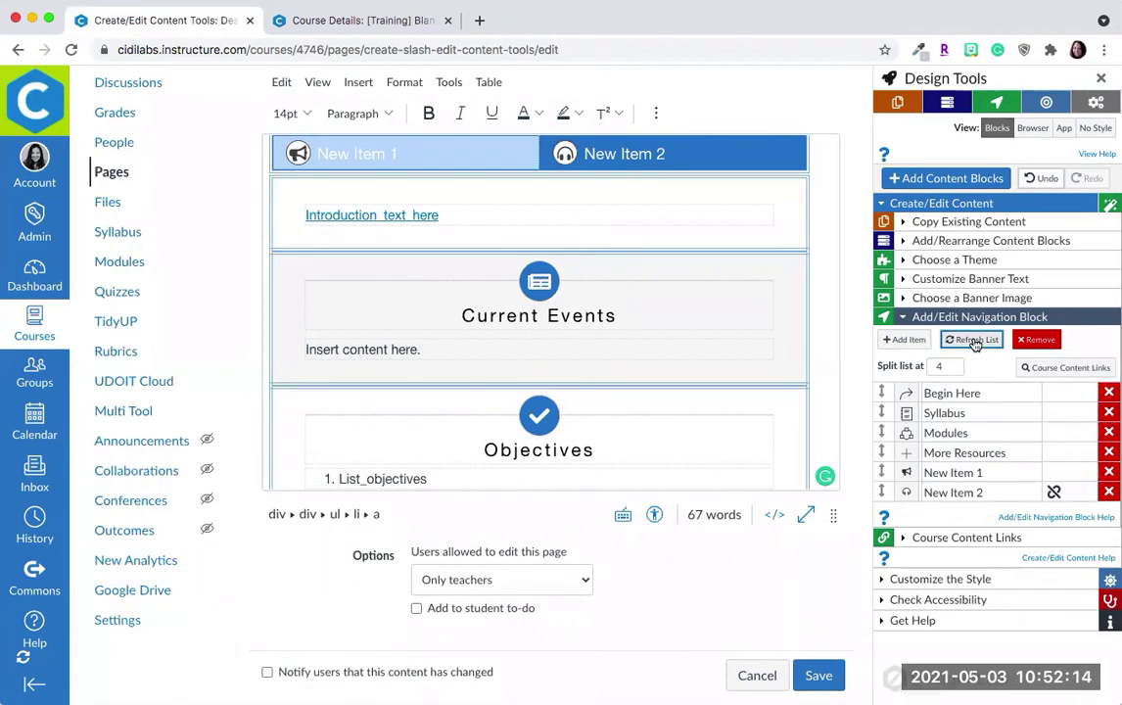
scroll(618, 308, "up", 3)
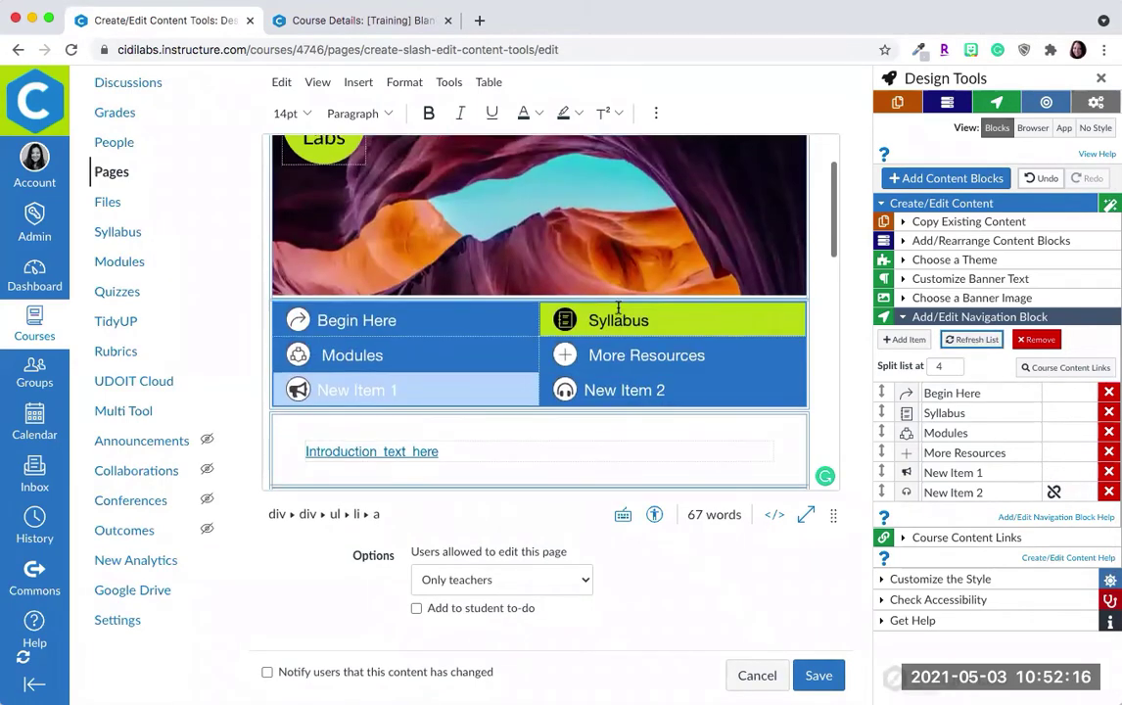
scroll(622, 318, "down", 1)
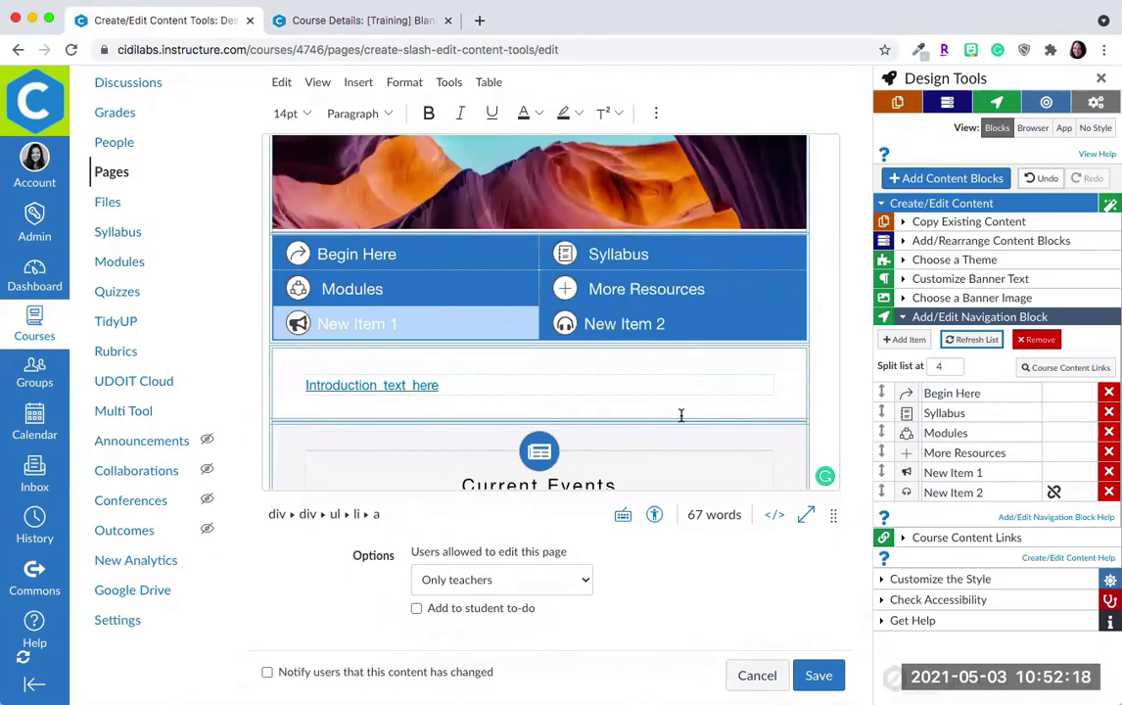
scroll(682, 415, "down", 1)
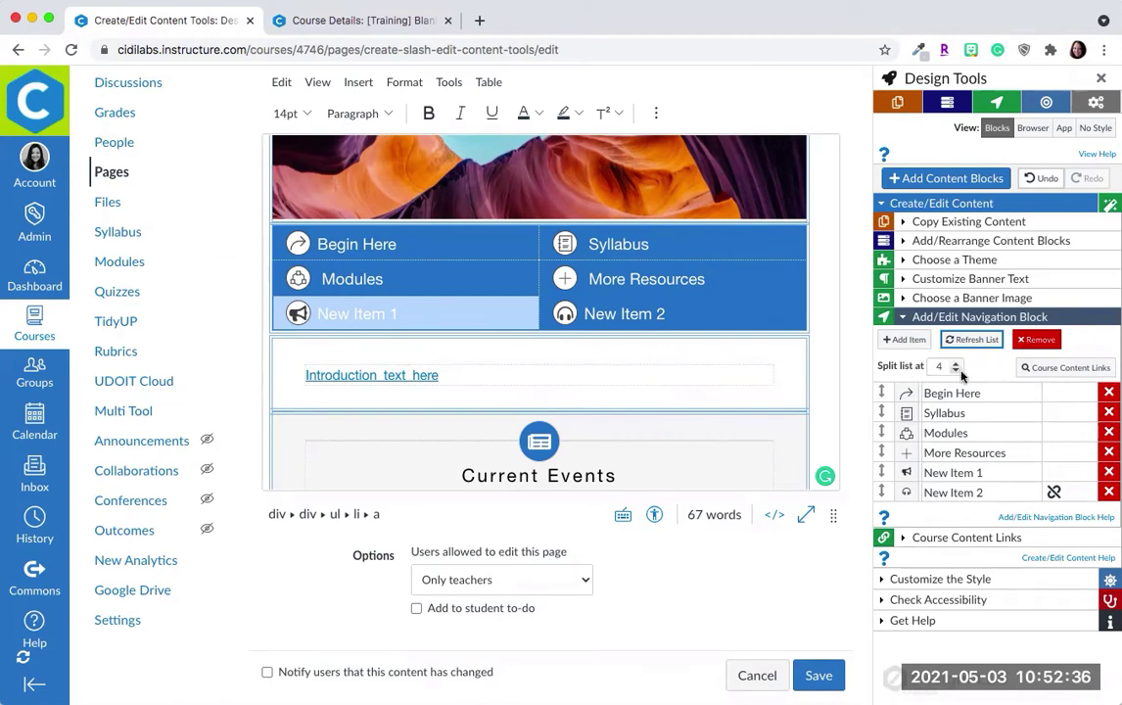
scroll(626, 378, "up", 5)
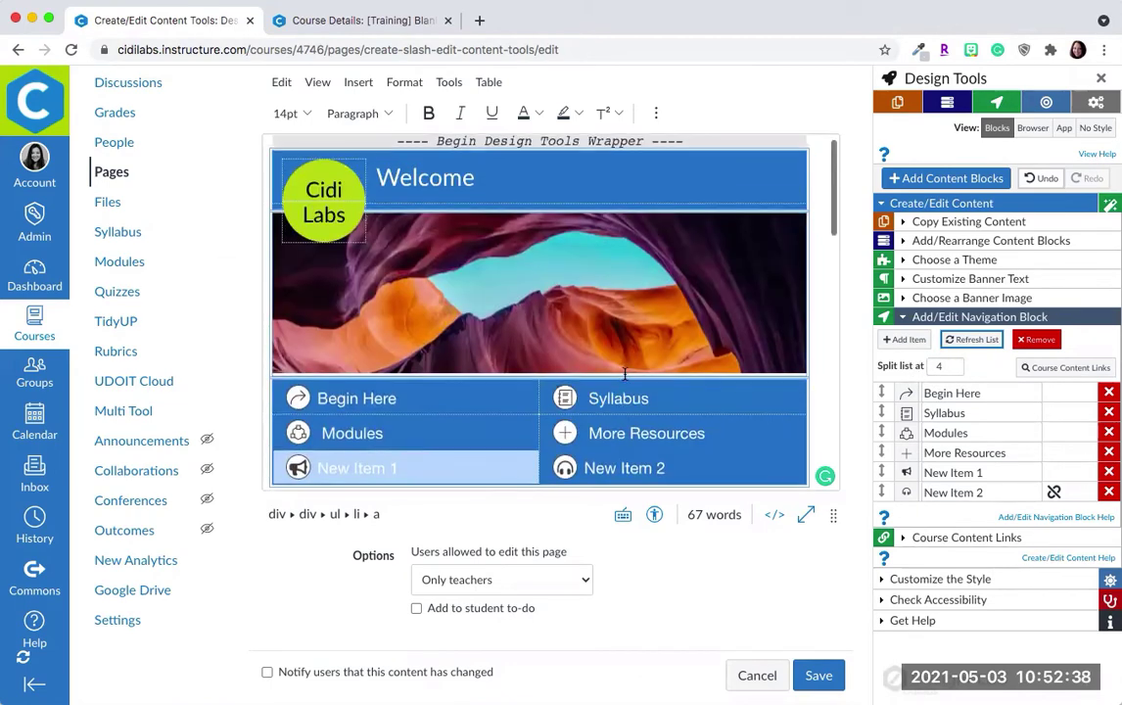
scroll(624, 375, "down", 2)
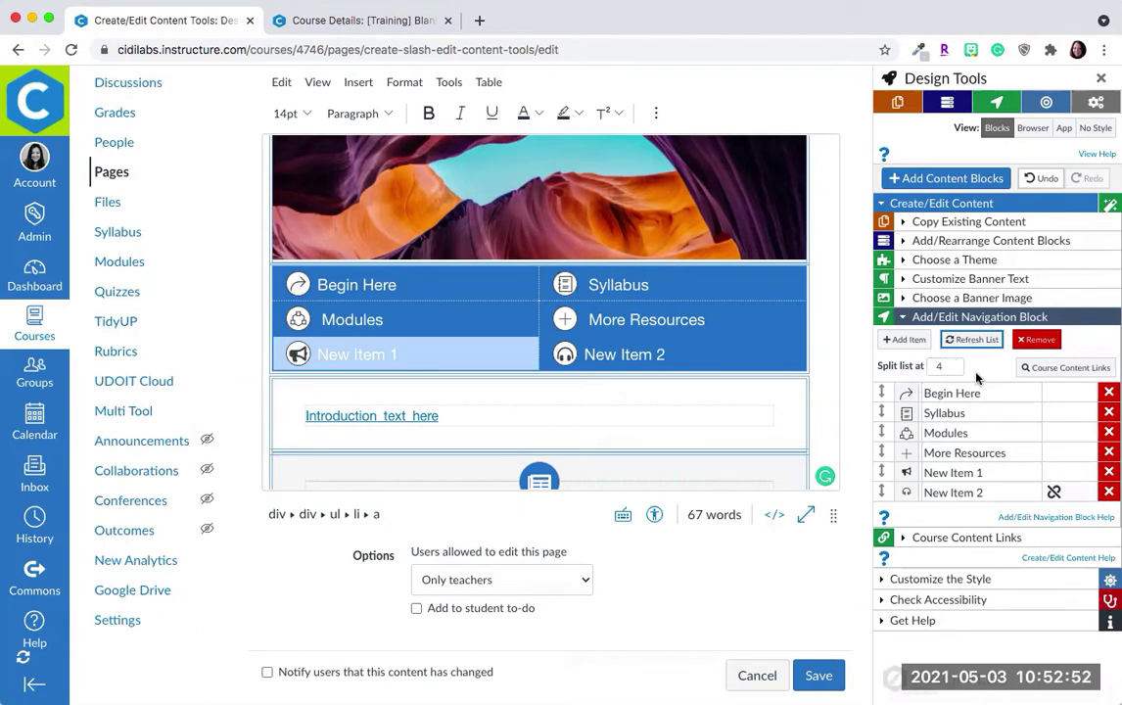
Step: Preview several institutional front page themes, including Flat Sections 1, to compare how they lay out the navigation items
left_click(954, 259)
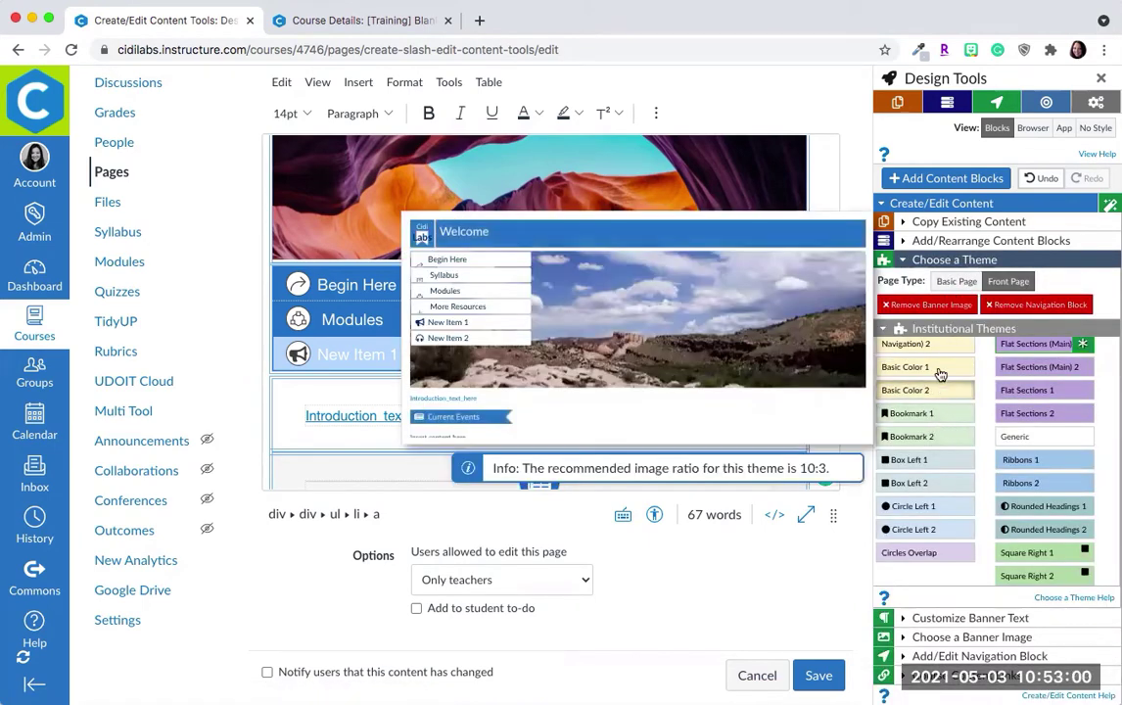
mouse_move(940, 371)
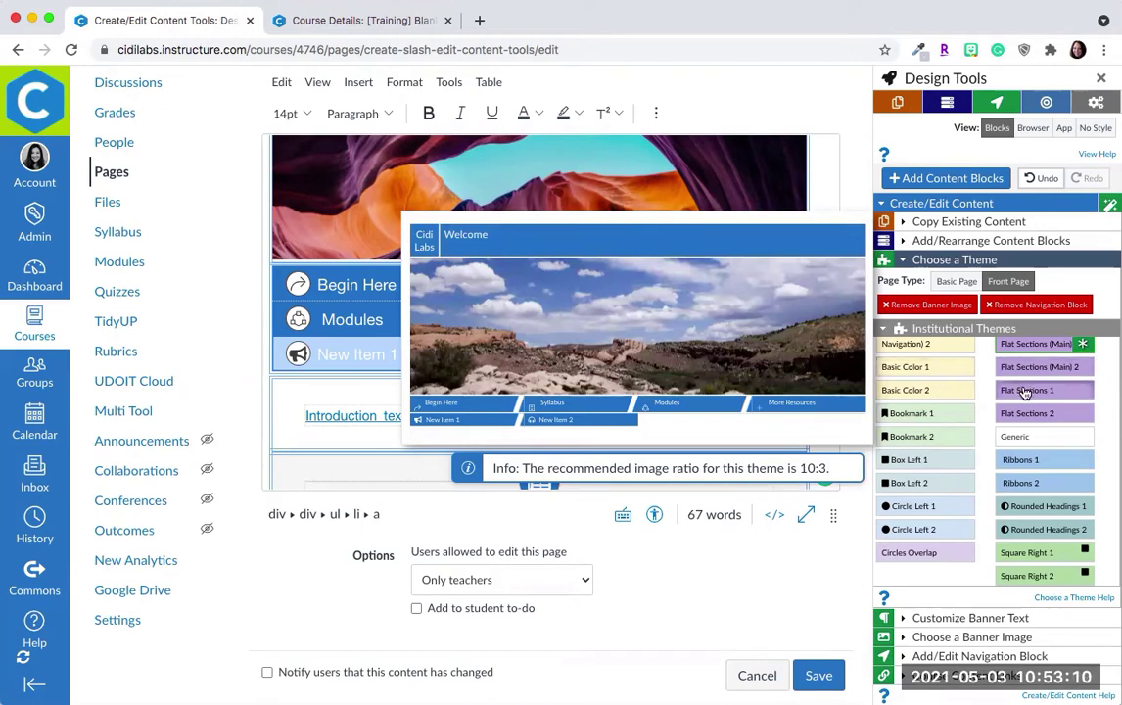
mouse_move(1025, 391)
scroll(1025, 392, "up", 2)
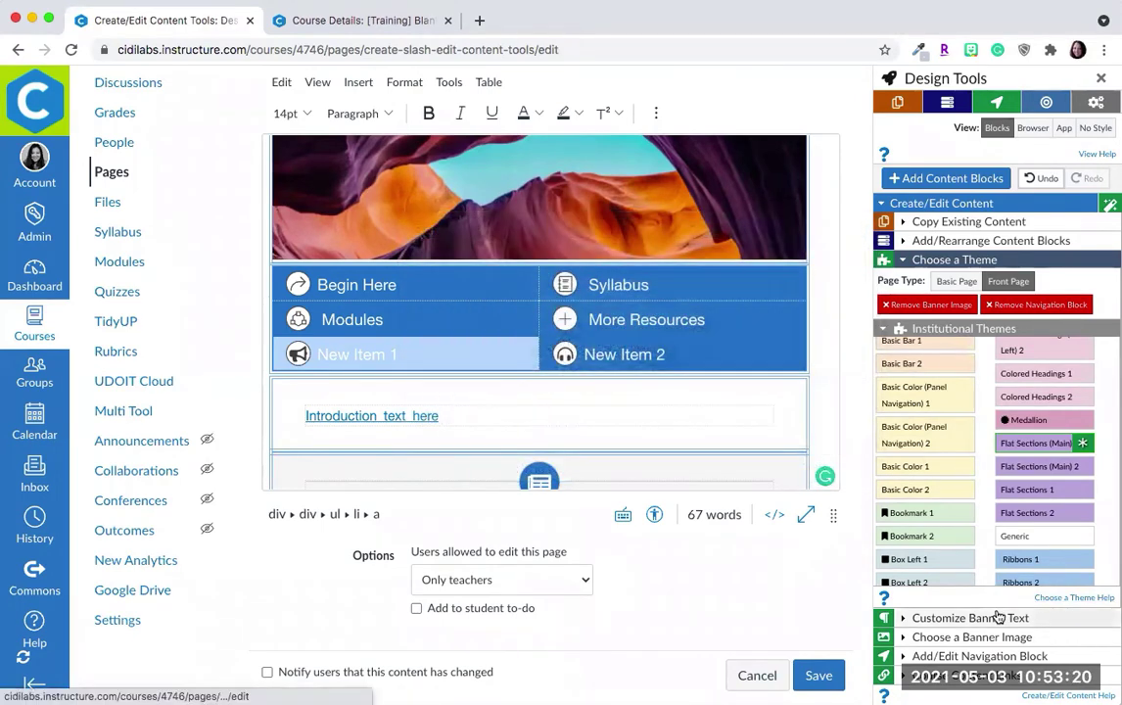
scroll(998, 615, "down", 2)
Step: Set the navigation block's list to split at 3 items
left_click(991, 555)
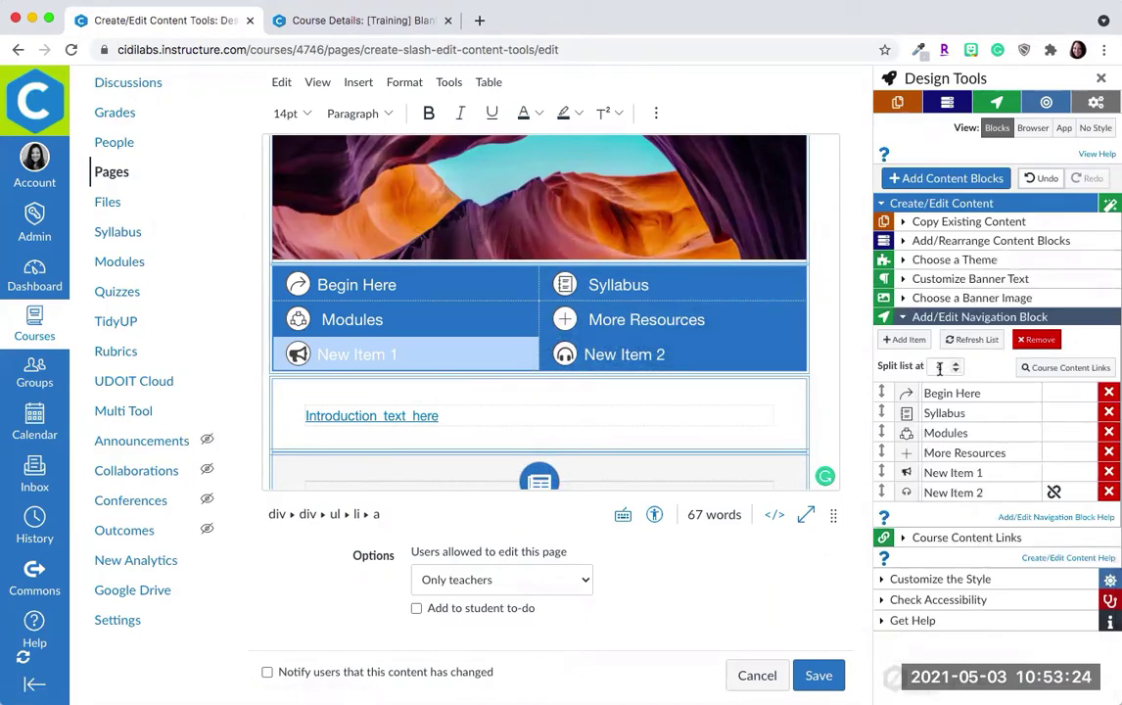
left_click(937, 367)
double_click(940, 367)
type("3")
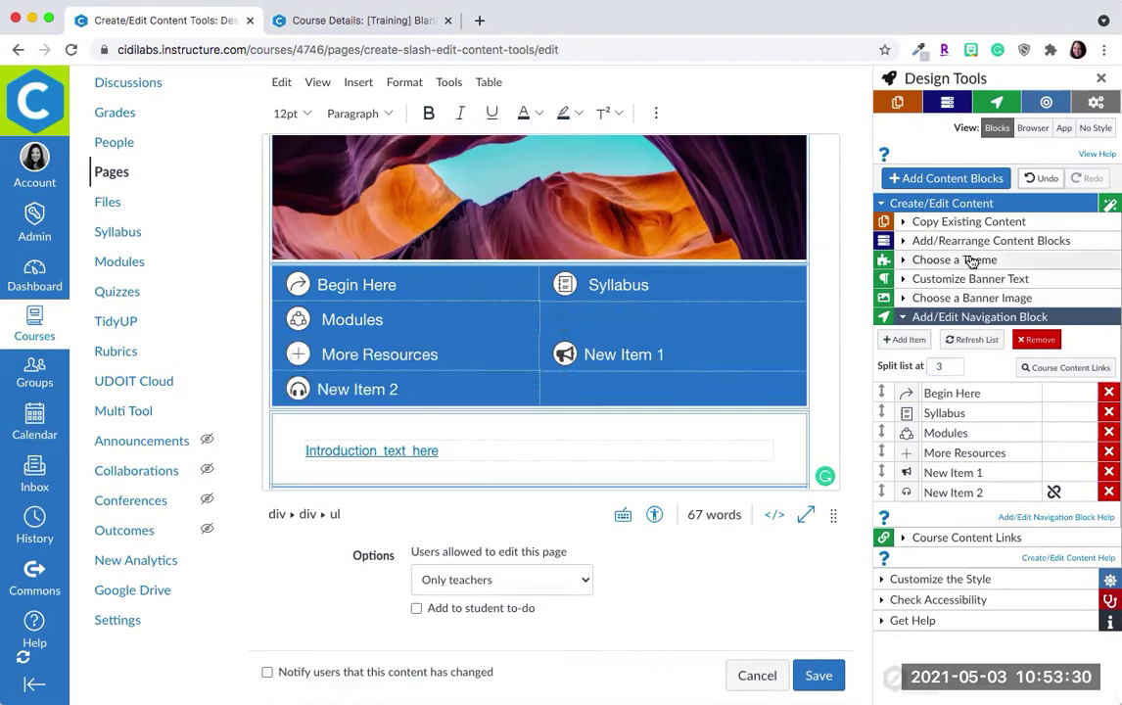
Step: Preview the institutional themes again to examine how they arrange the navigation items with the list split at 3
left_click(920, 259)
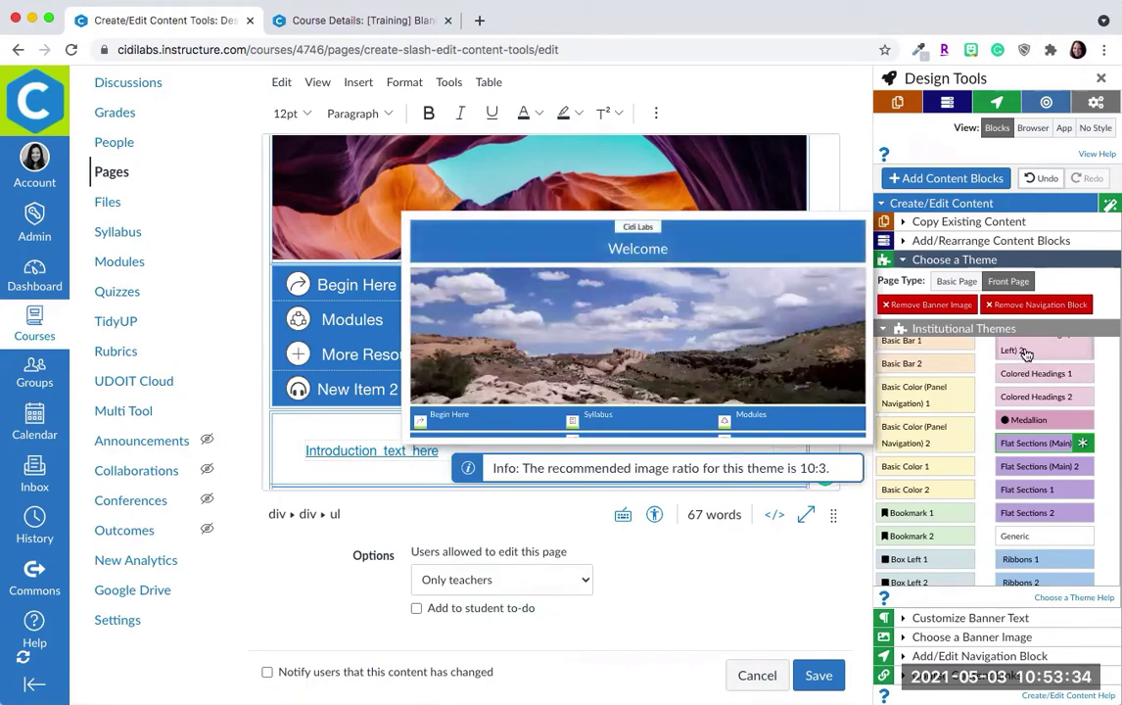
mouse_move(951, 350)
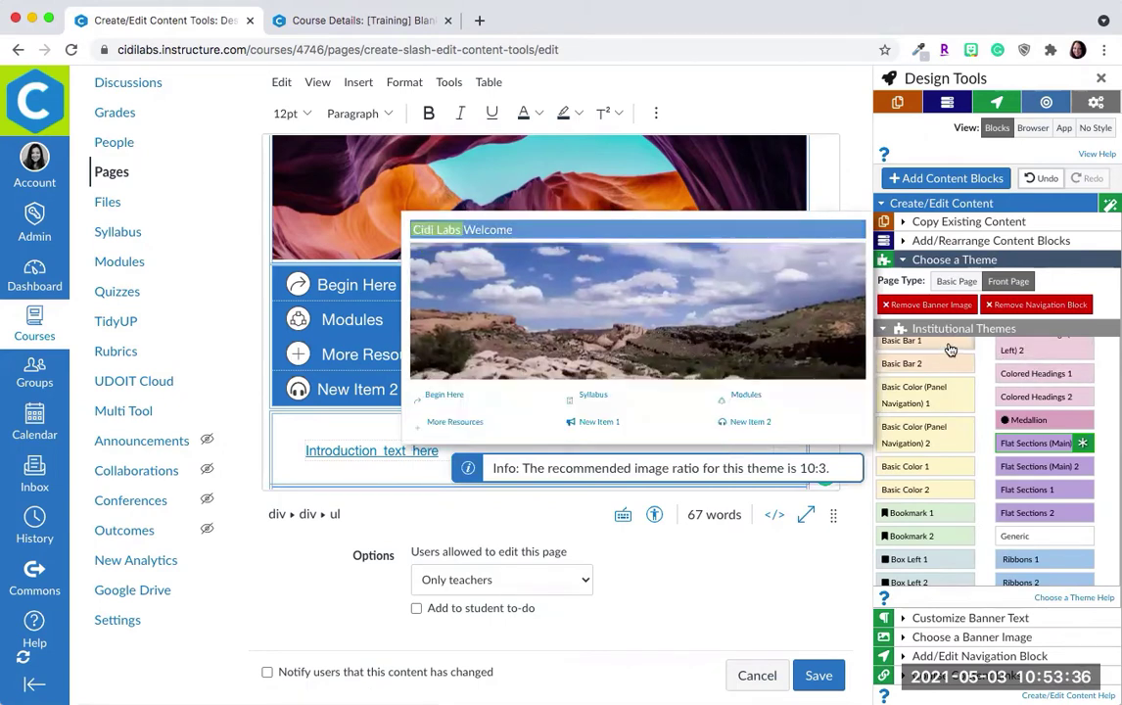
mouse_move(944, 443)
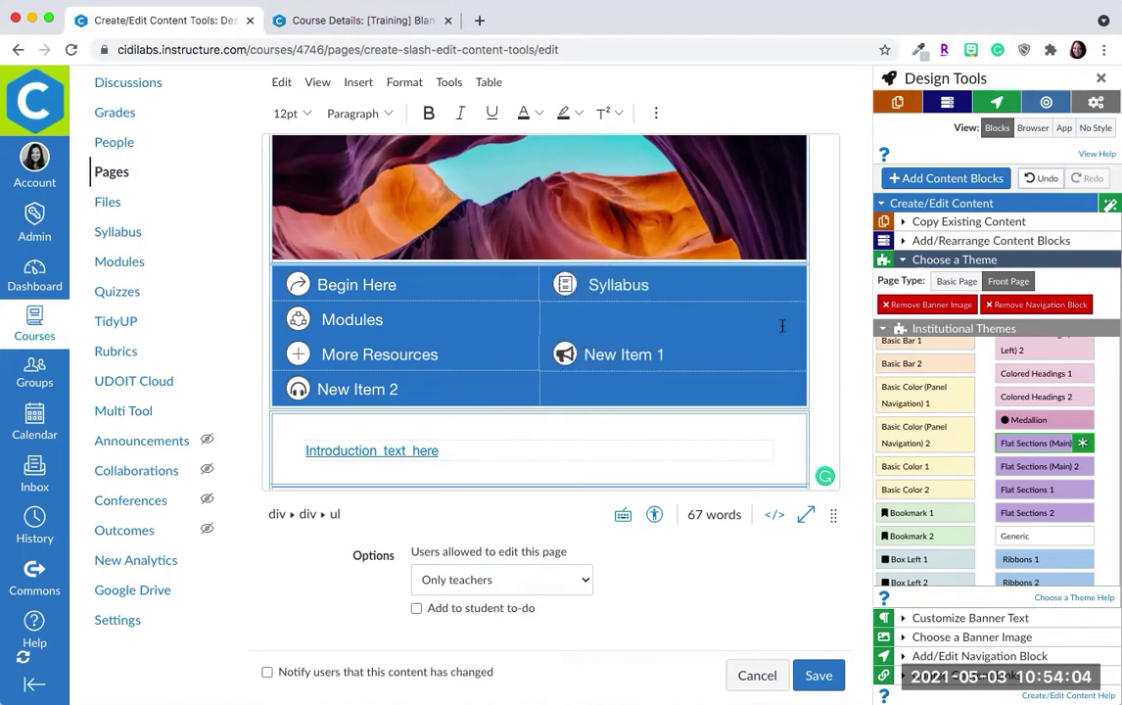
Step: Open the link options for the navigation item Begin Here and select its entire link address
scroll(782, 326, "up", 2)
scroll(658, 331, "down", 1)
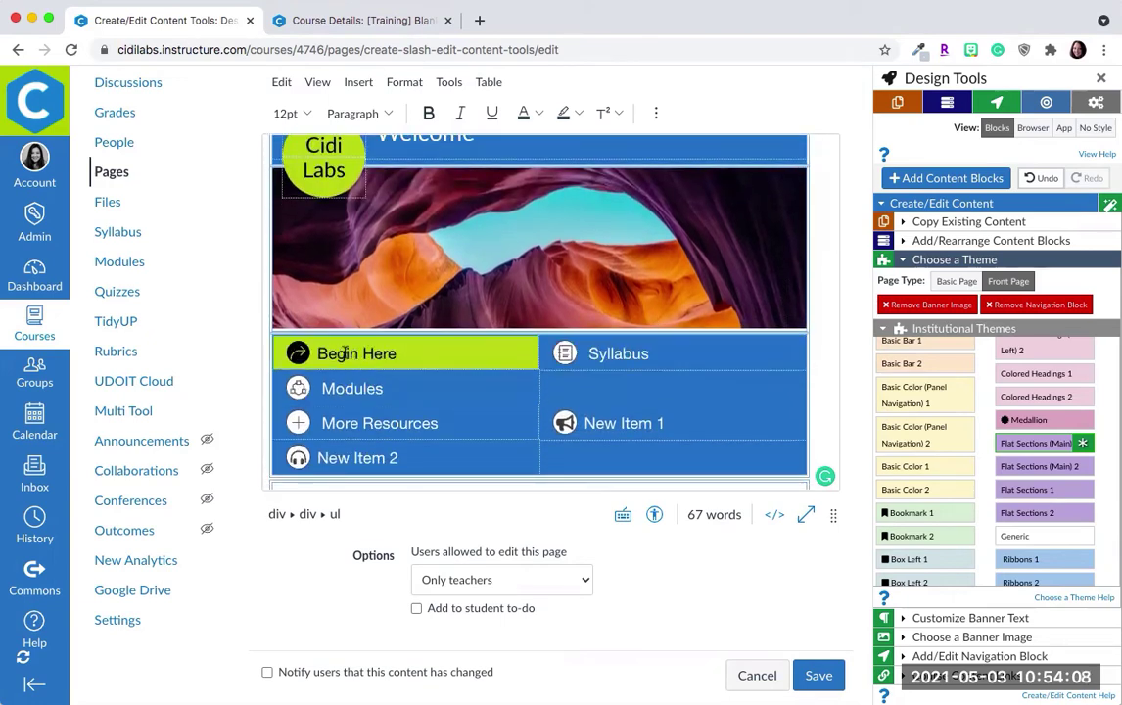
left_click(416, 356)
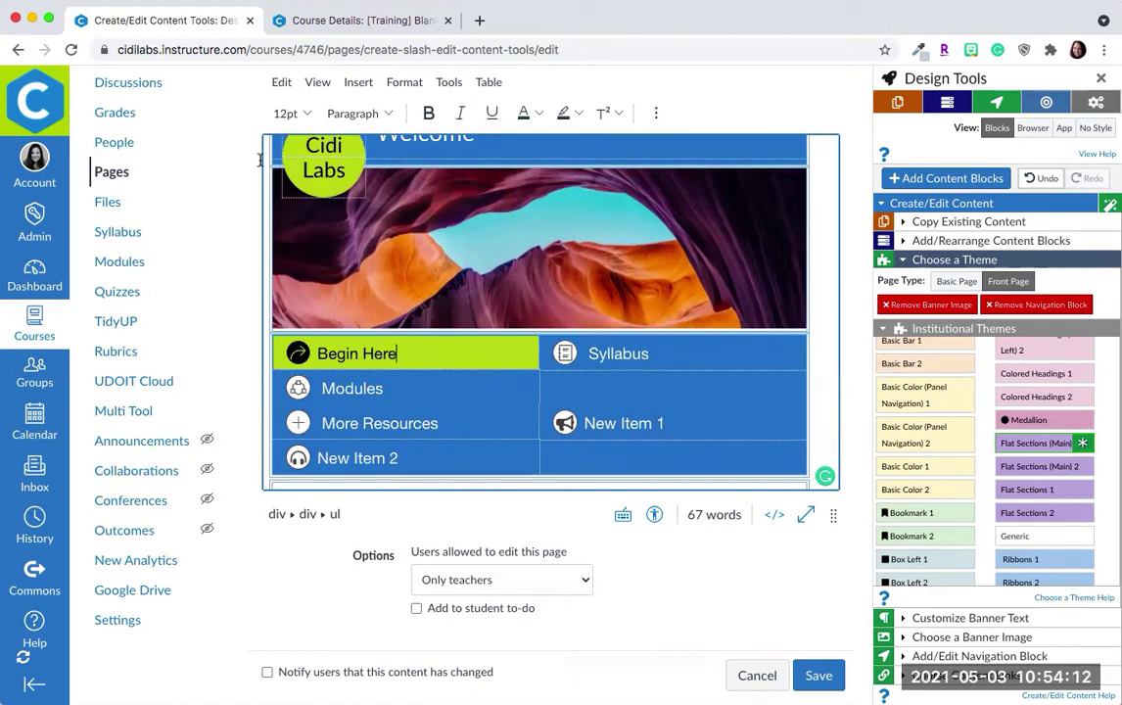
scroll(223, 148, "up", 3)
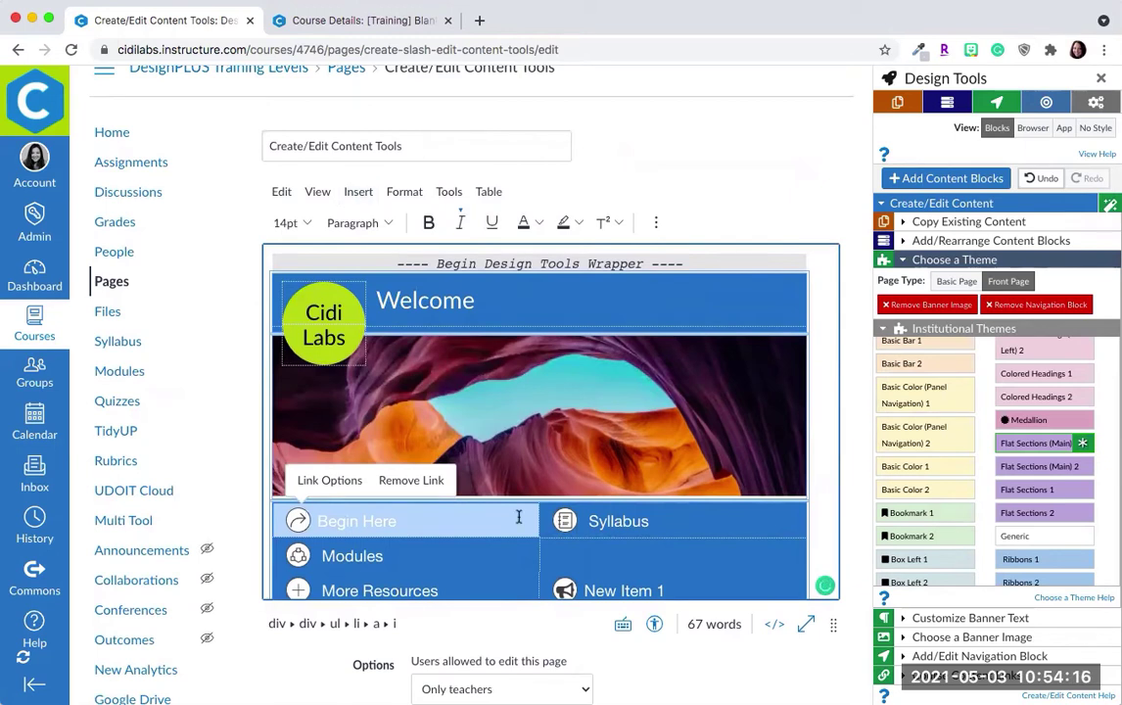
left_click(400, 558)
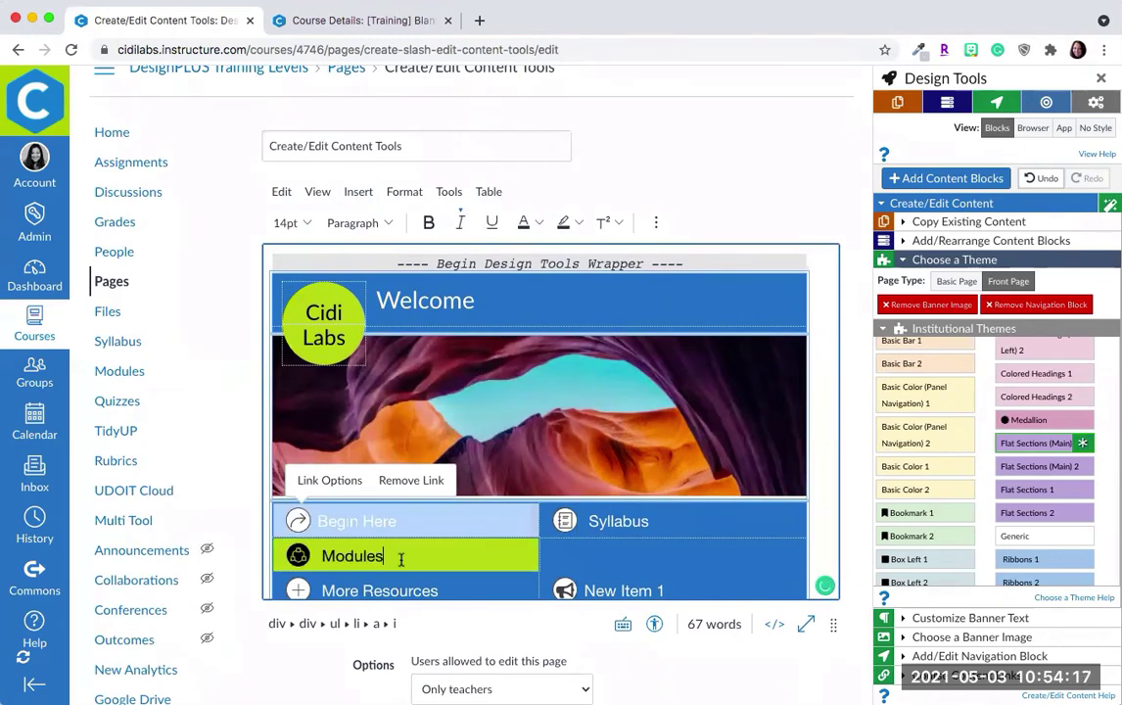
left_click(330, 520)
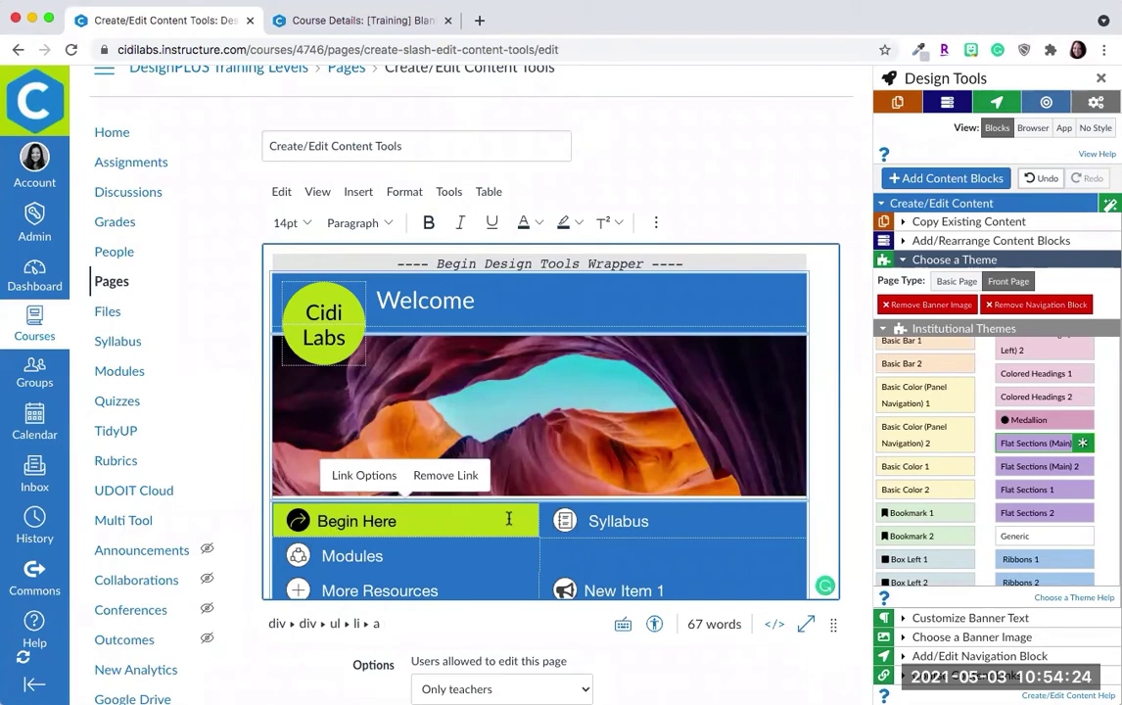
left_click(358, 190)
mouse_move(379, 227)
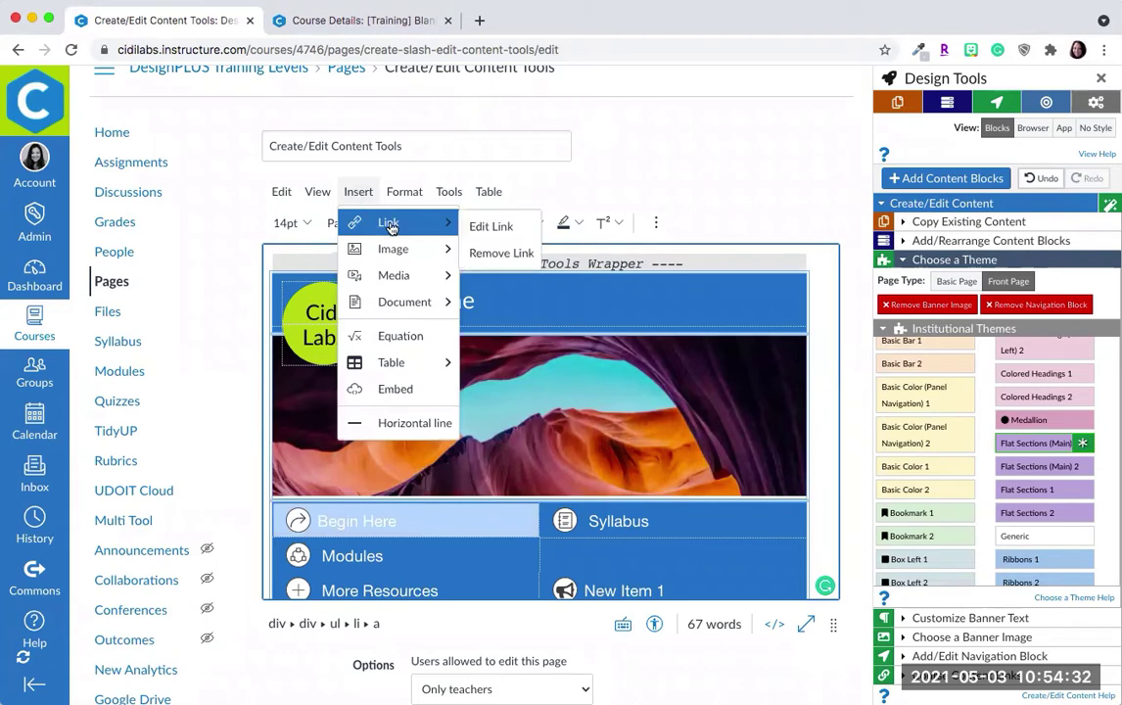
left_click(490, 228)
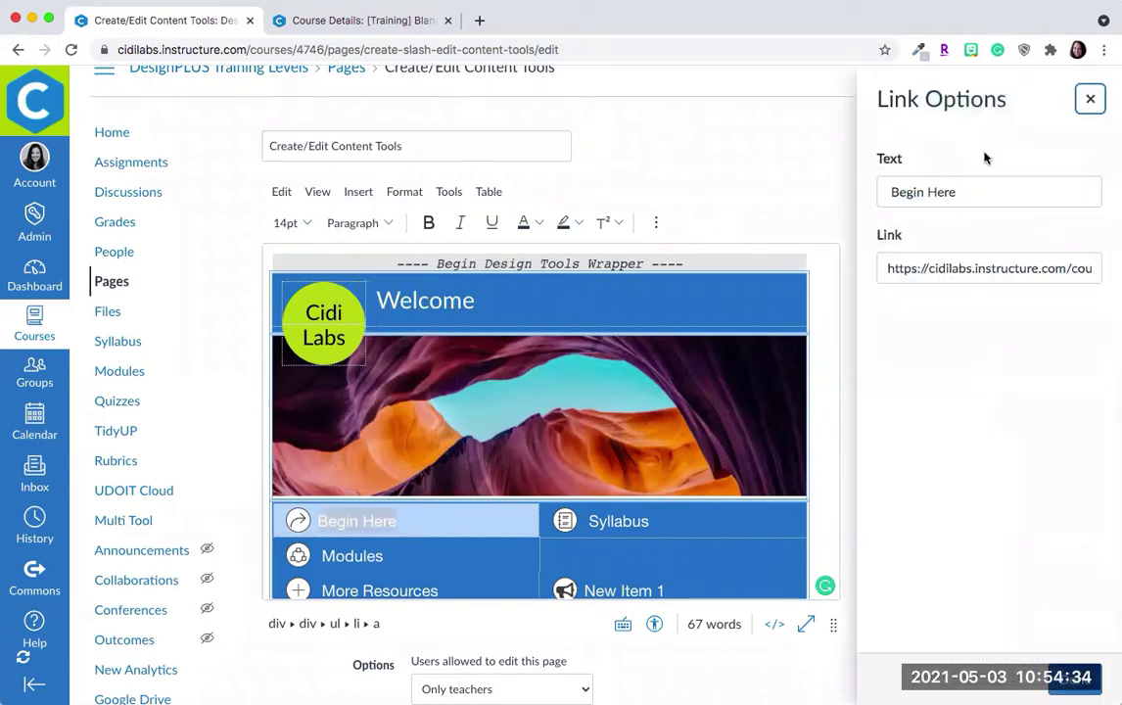
left_click(986, 273)
key("super+a")
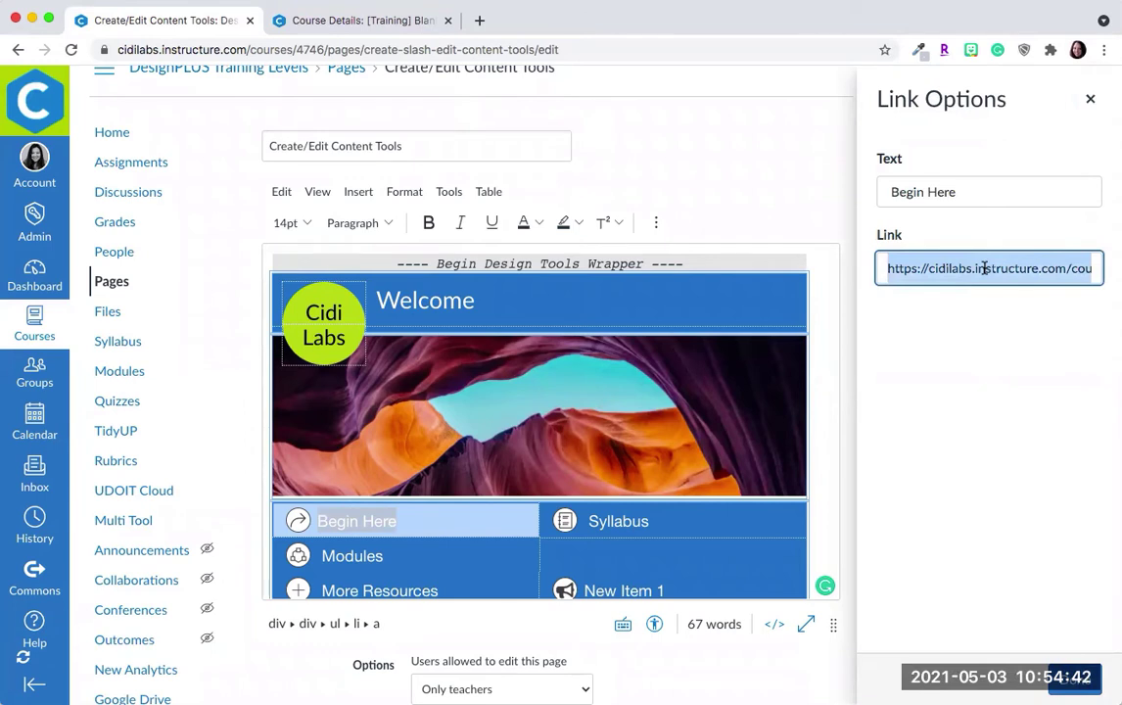
left_click(357, 193)
left_click(349, 197)
left_click(350, 197)
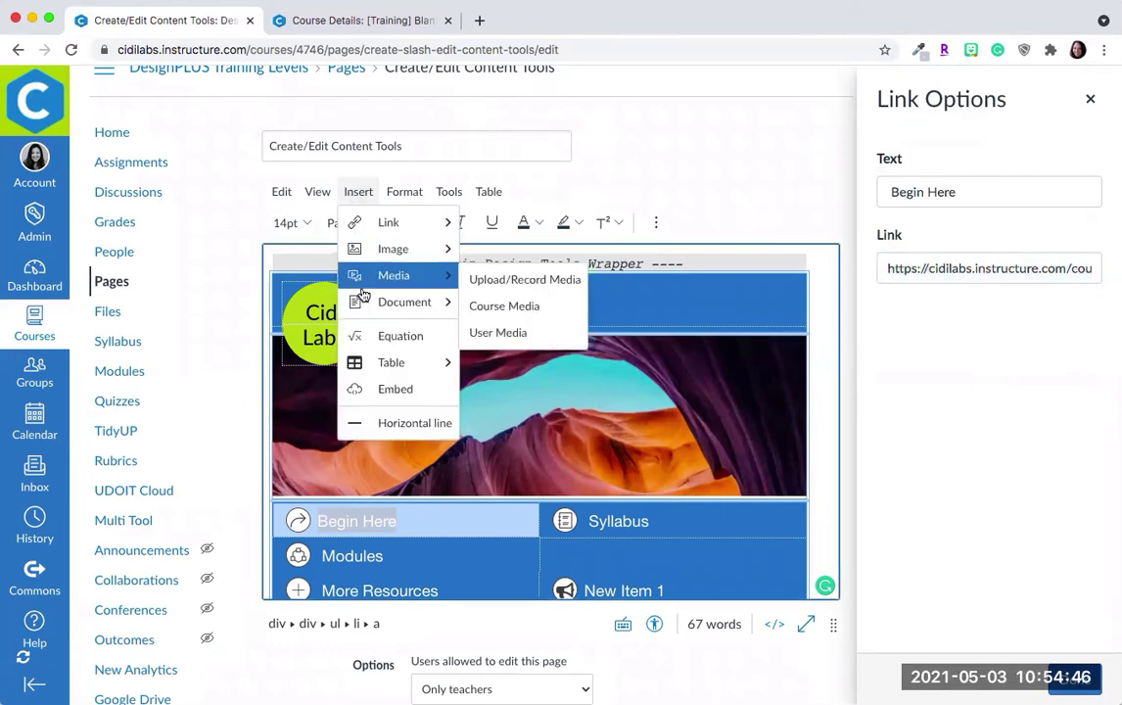
mouse_move(359, 228)
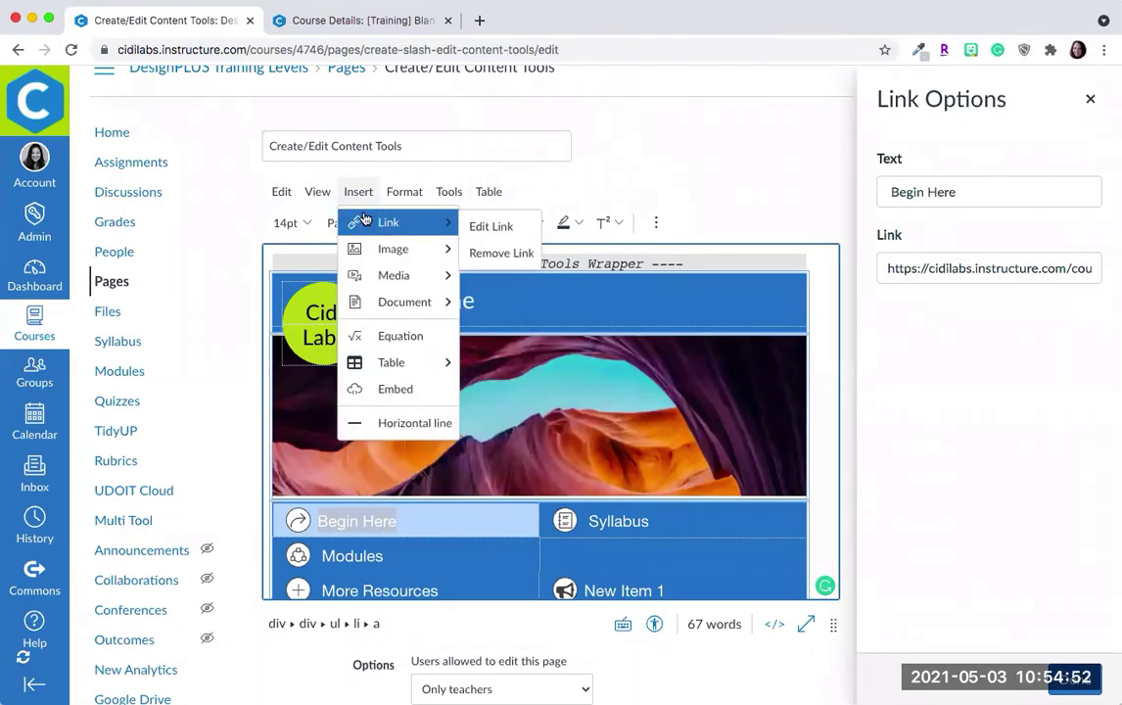
left_click(482, 227)
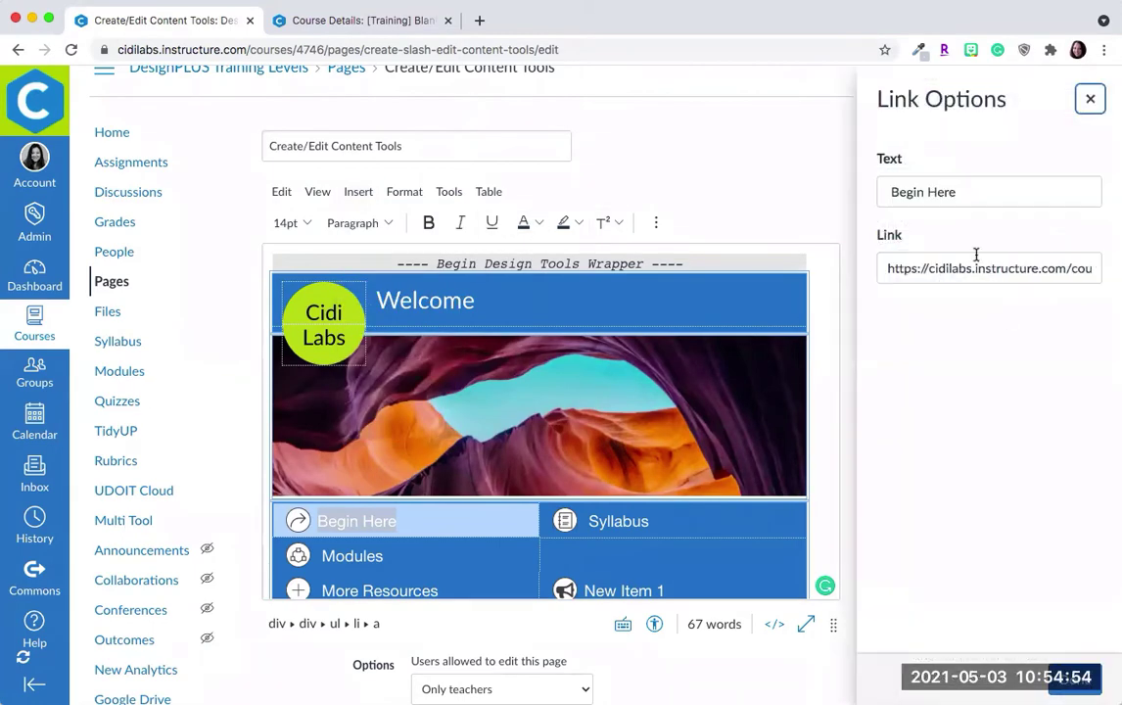
triple_click(984, 263)
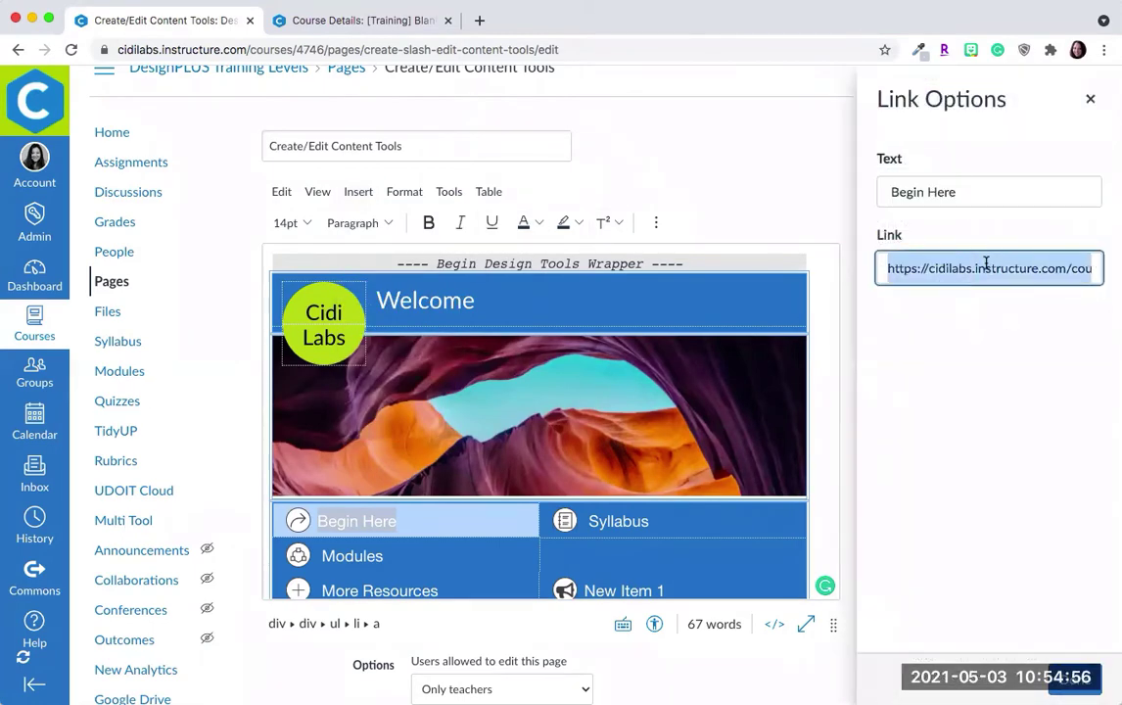
type("www")
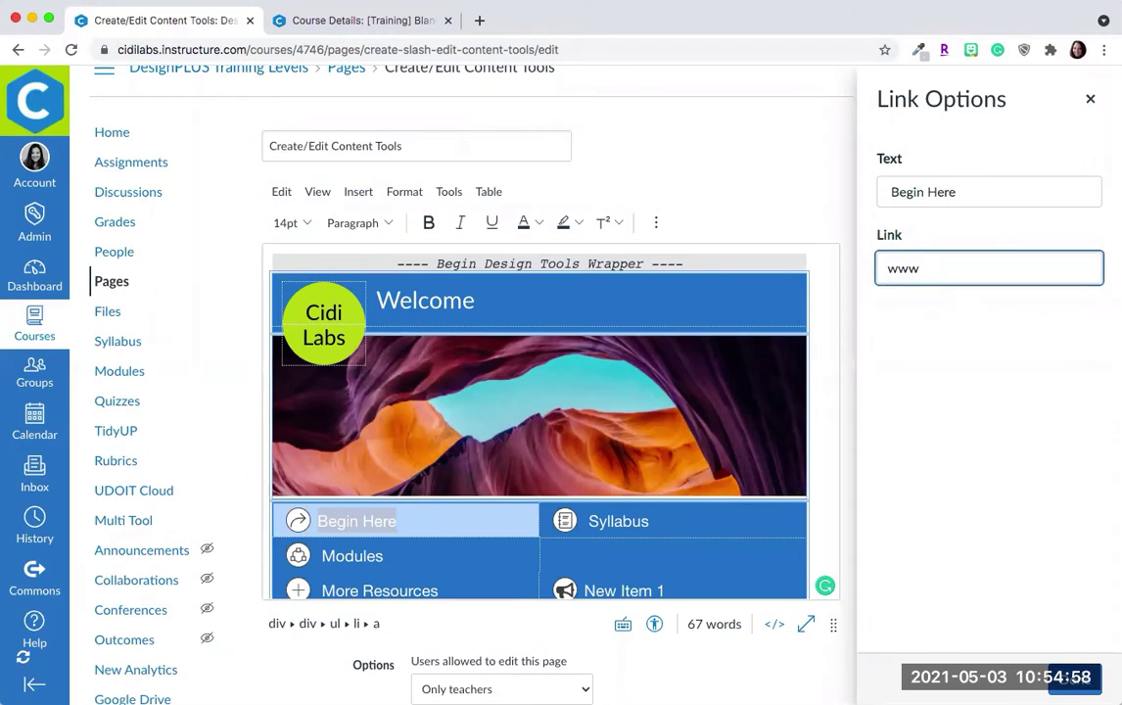
type(".cidilabs.com")
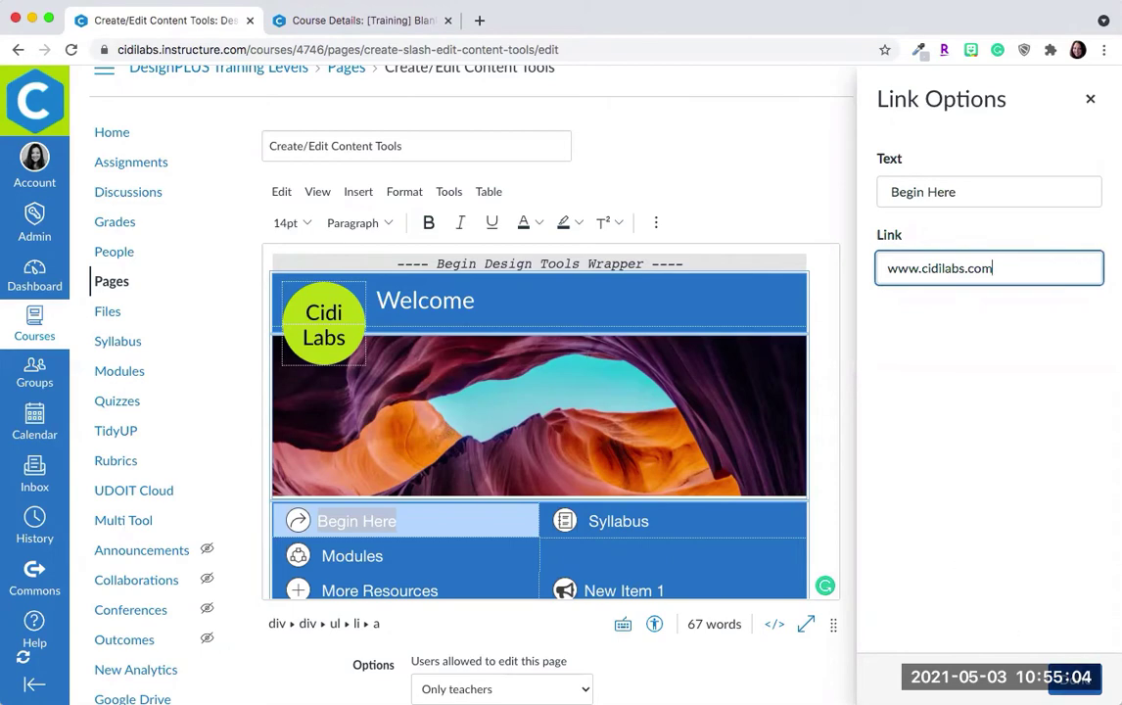
key("Return")
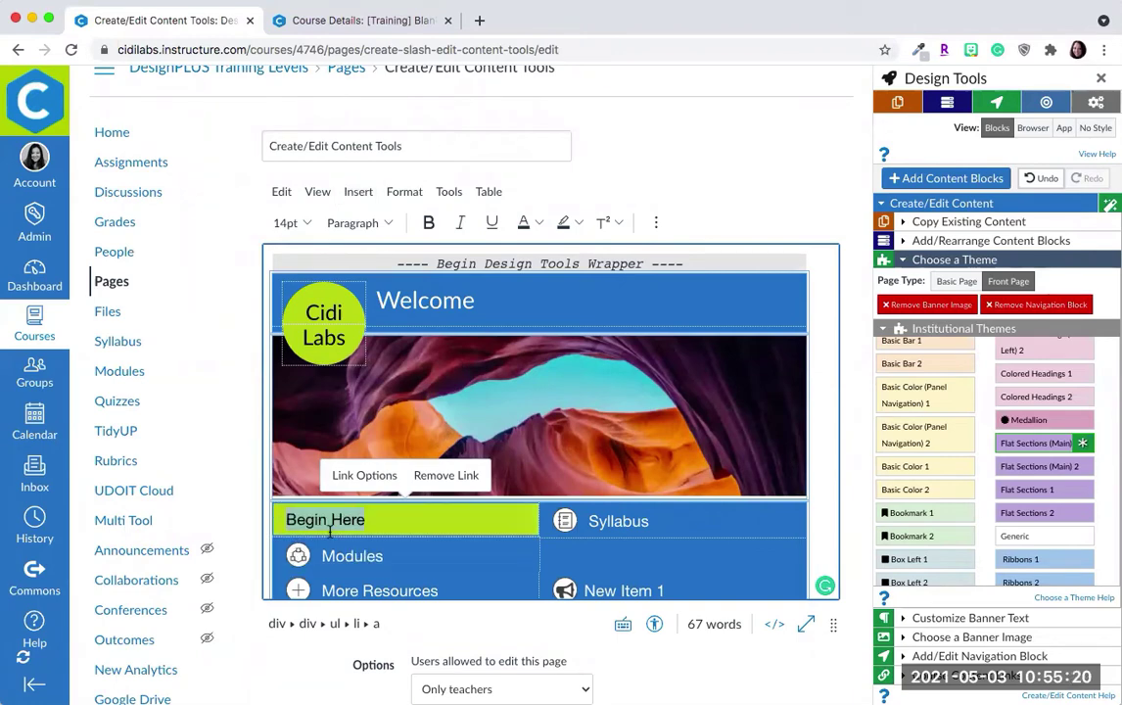
Step: Browse the course documents available for linking to the Begin Here item, leaving the list without choosing one
left_click(358, 193)
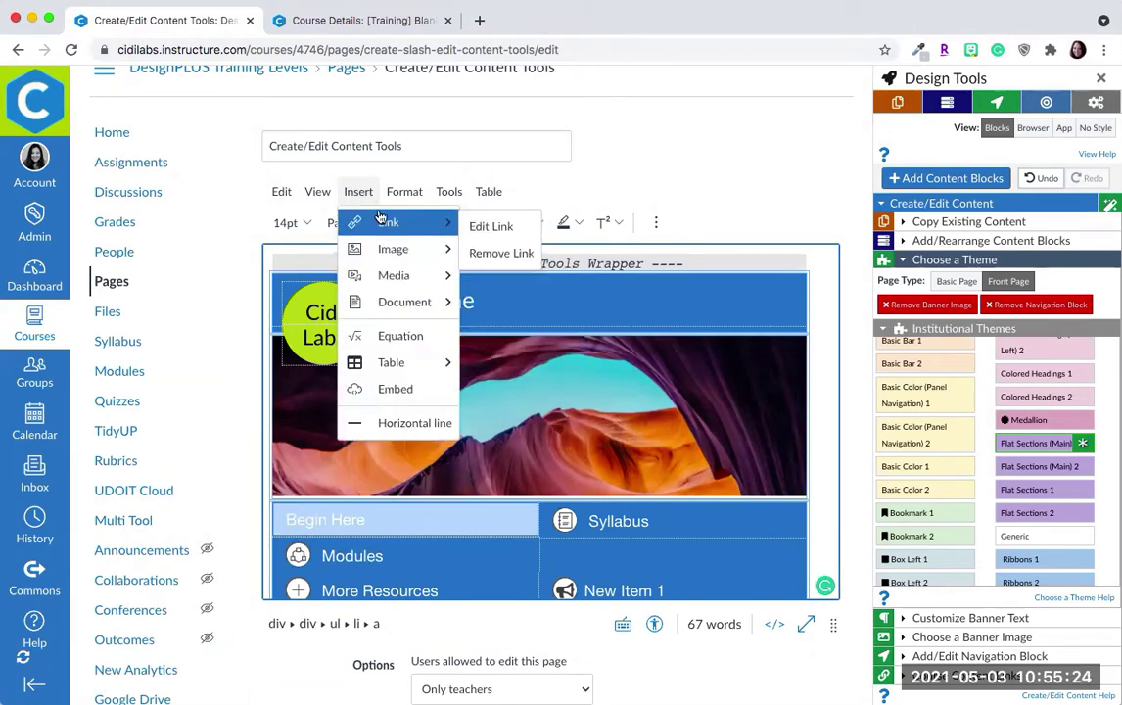
mouse_move(385, 354)
mouse_move(385, 219)
mouse_move(396, 309)
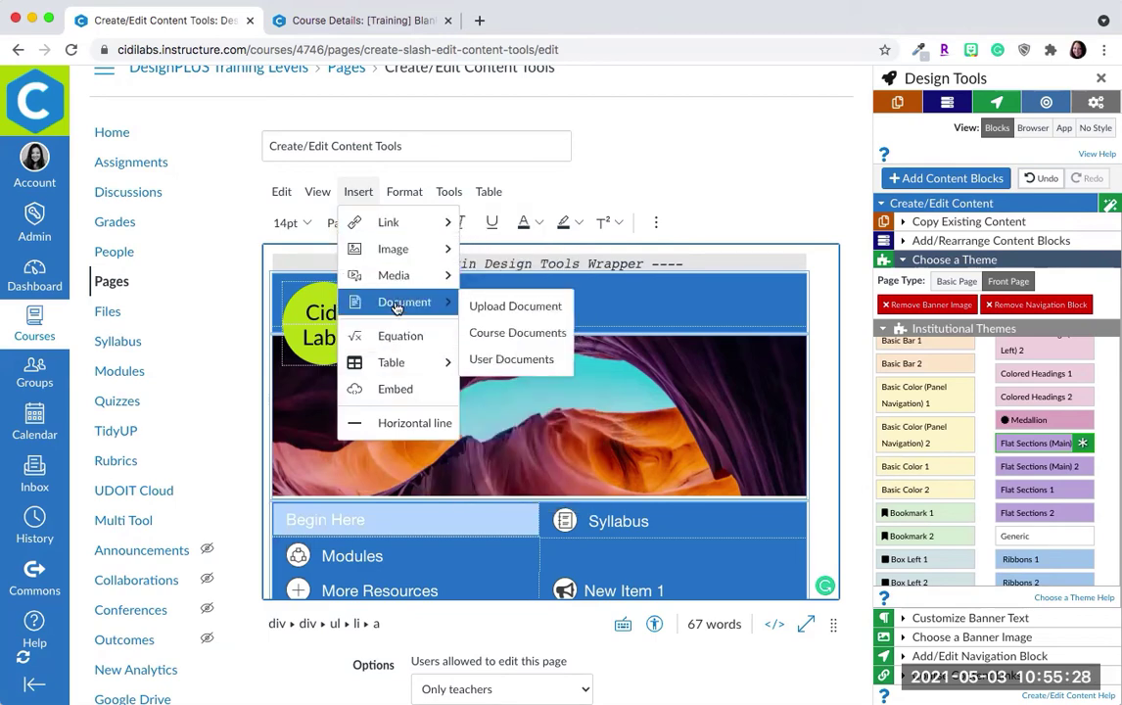
left_click(526, 335)
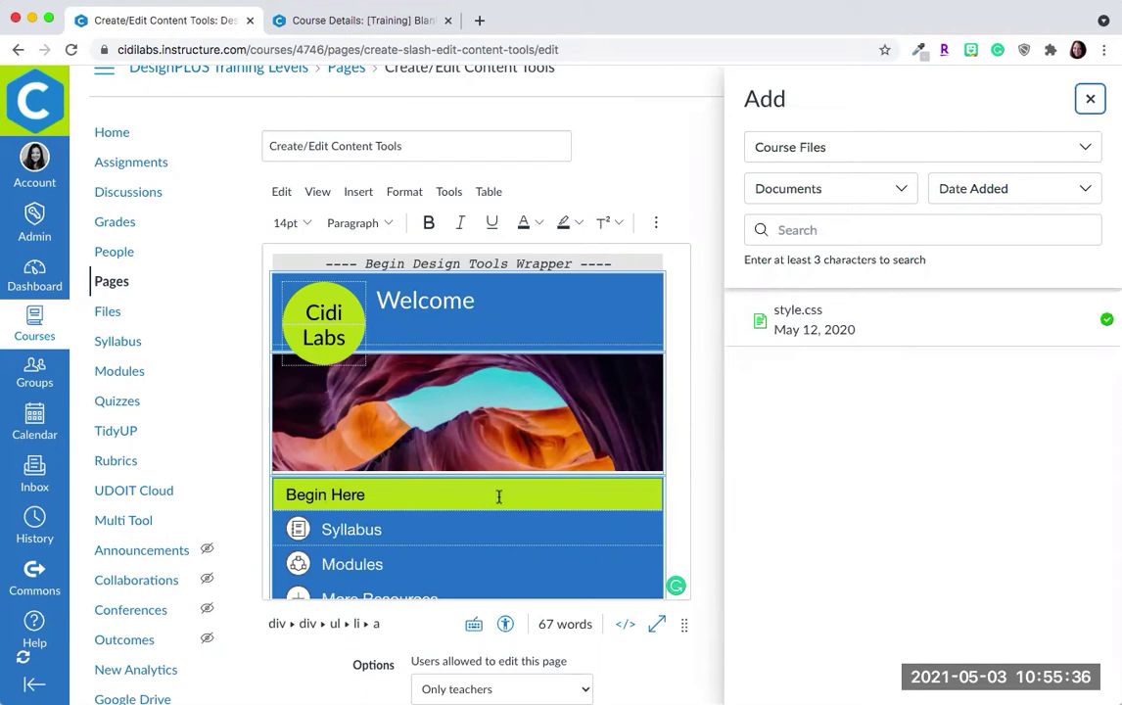
left_click(323, 499)
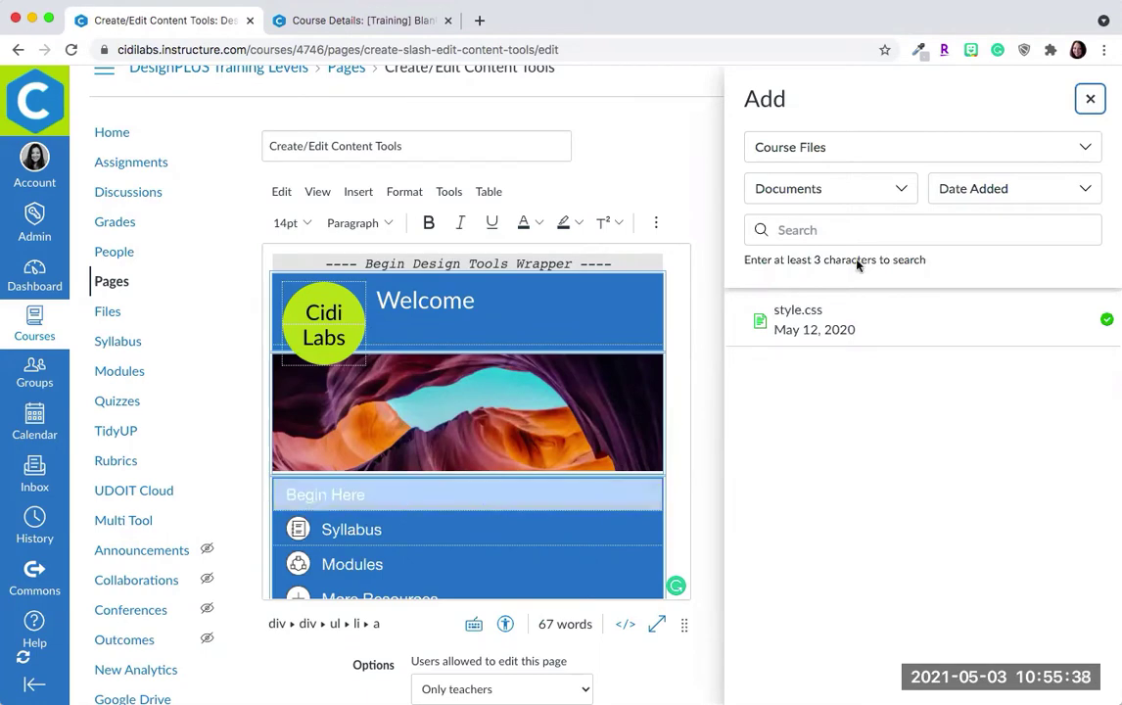
left_click(1090, 98)
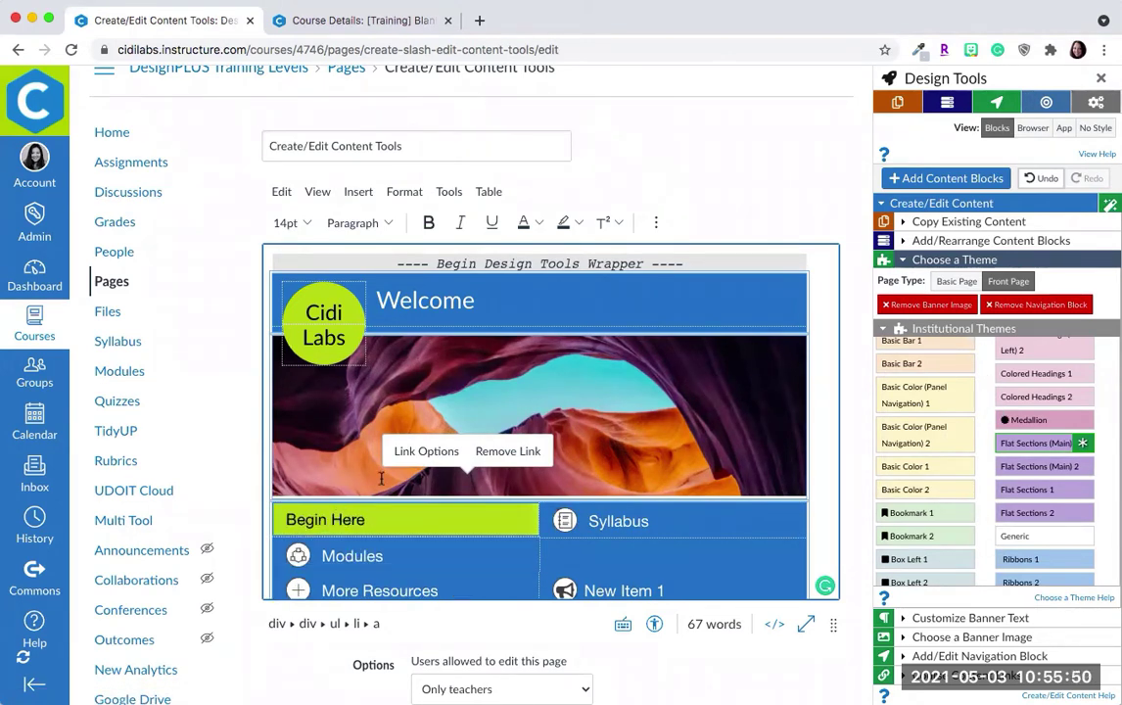
Step: Undo the link change on the Begin Here item and deselect its text
left_click(1047, 179)
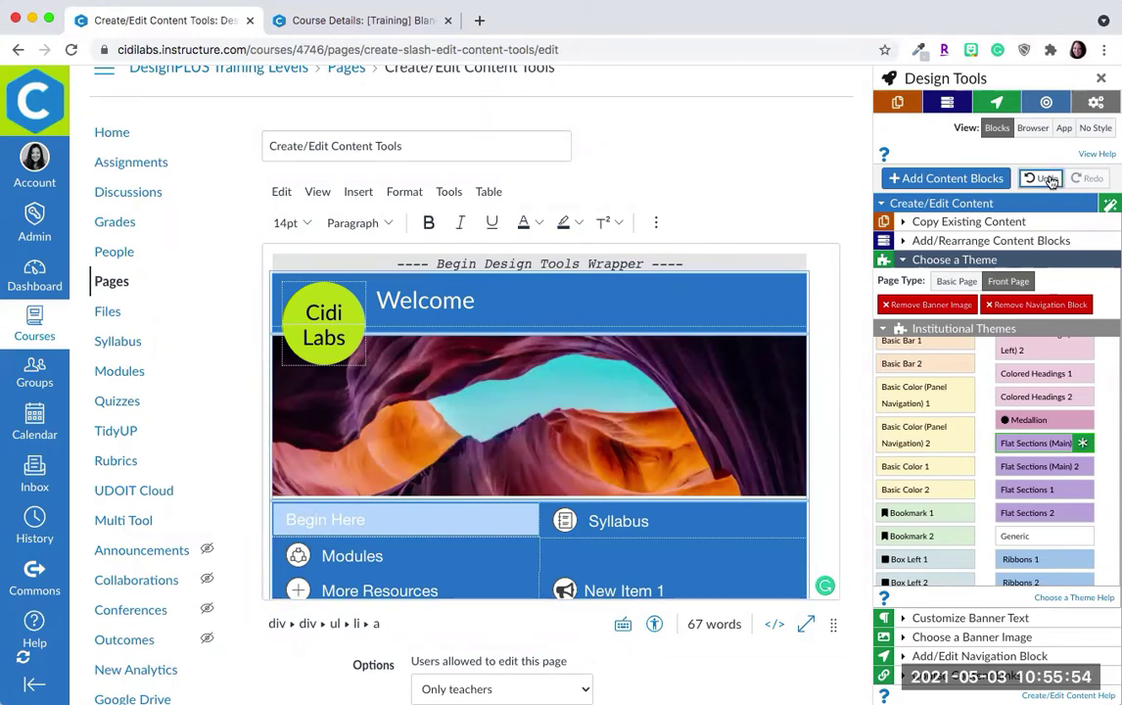
left_click(1045, 179)
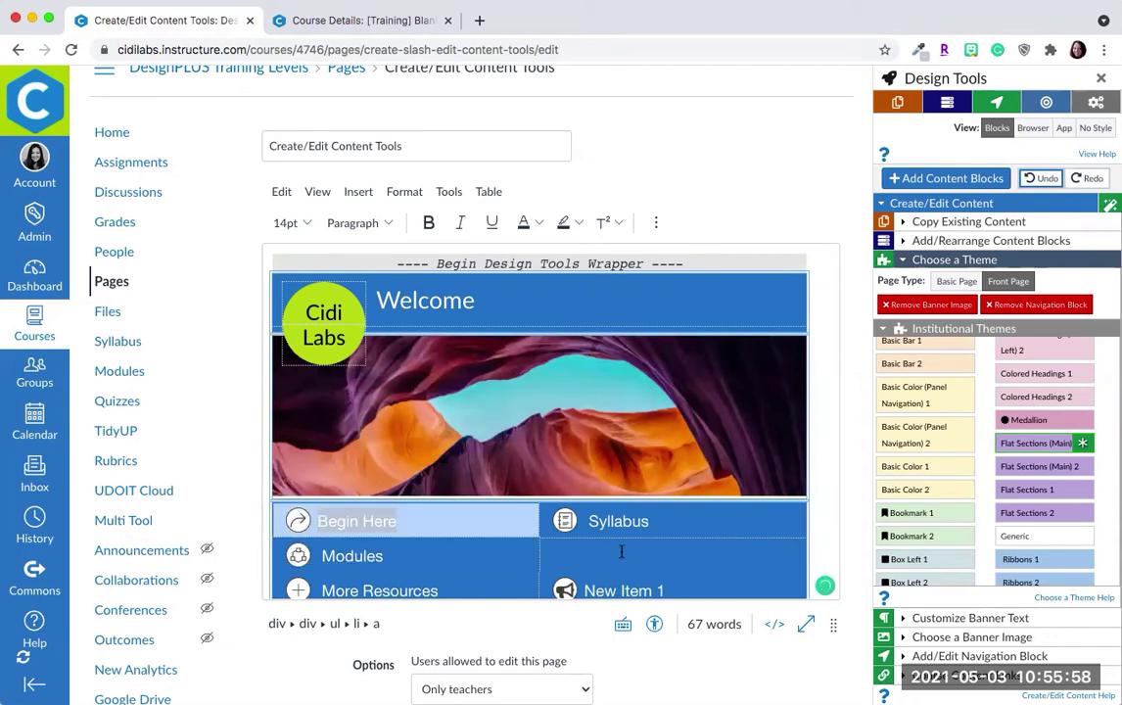
scroll(587, 533, "down", 1)
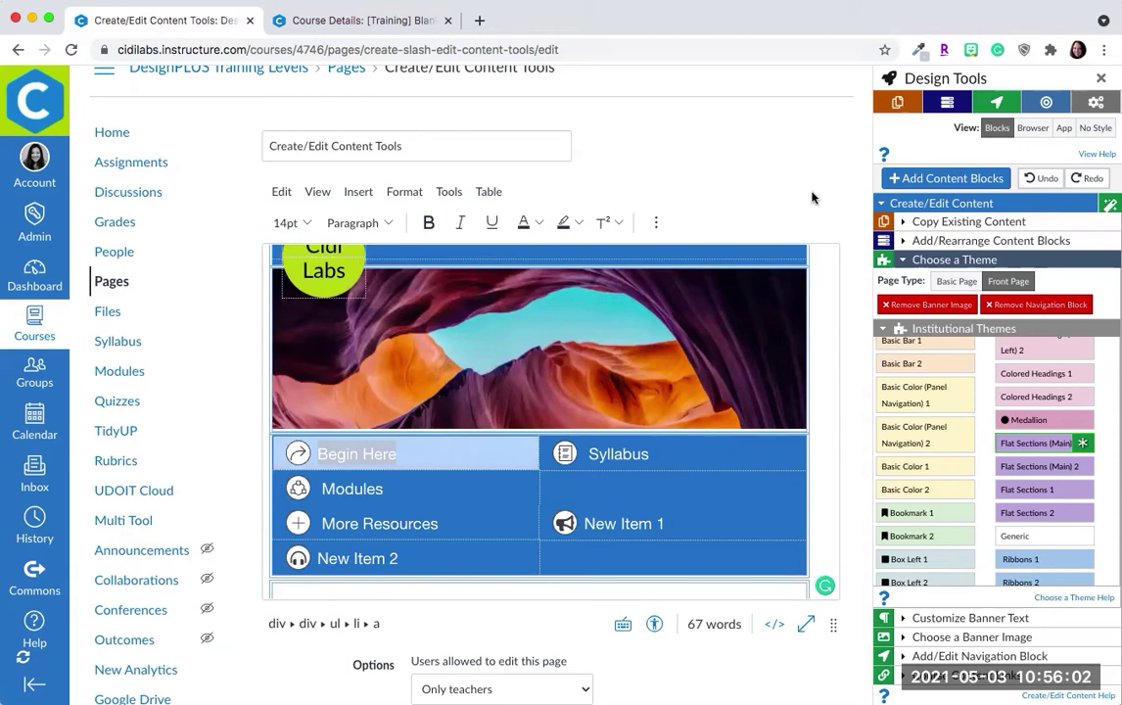
mouse_move(887, 425)
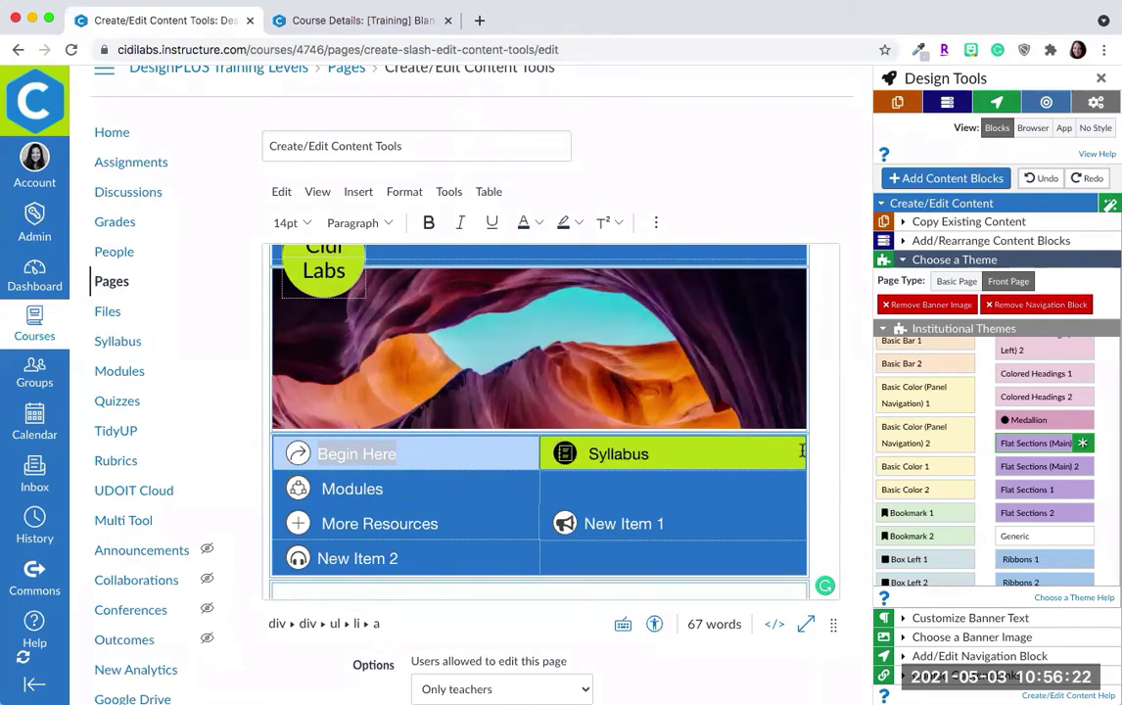
scroll(832, 461, "down", 1)
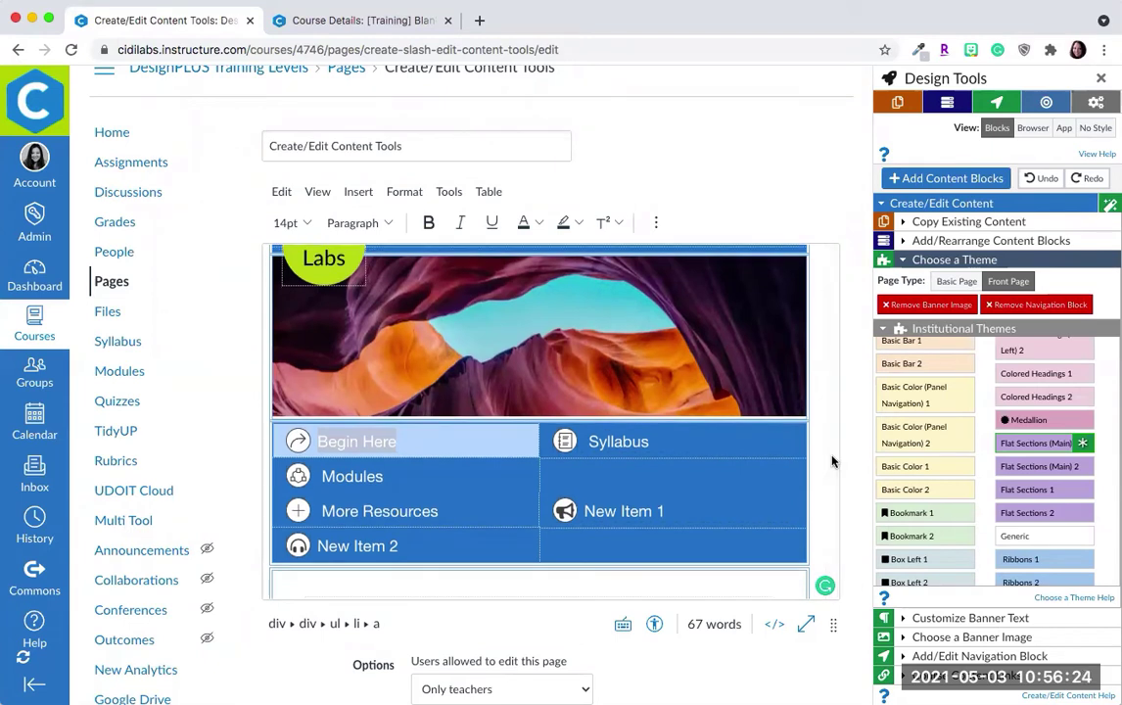
left_click(832, 461)
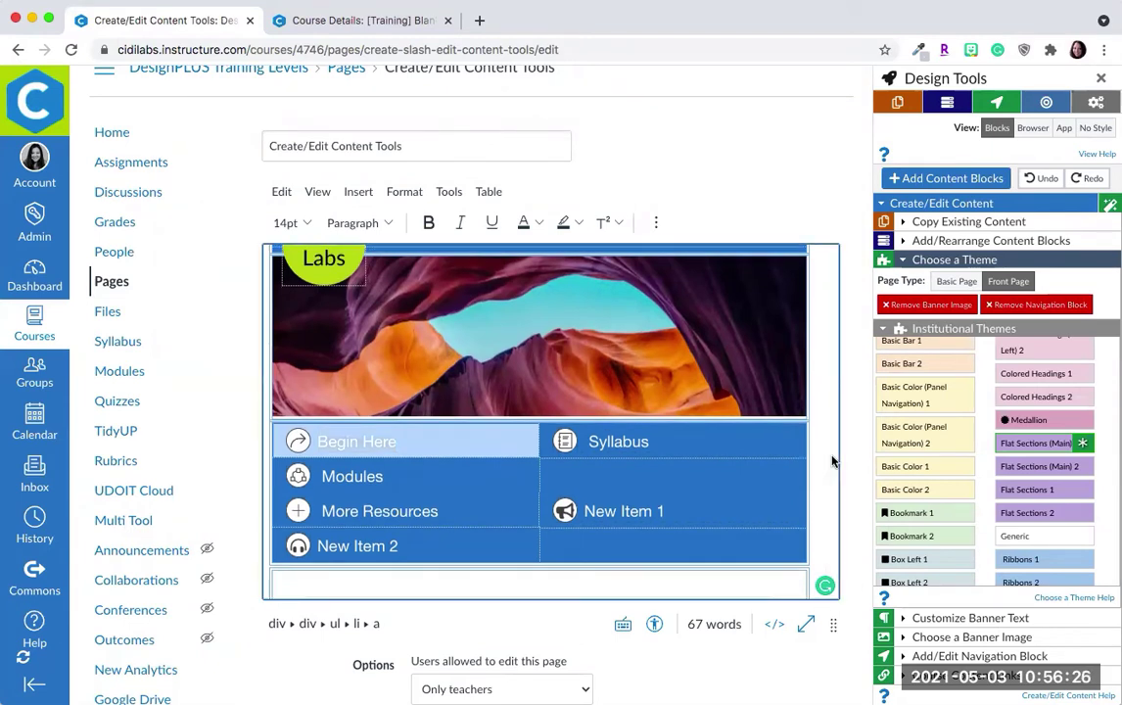
left_click(832, 461)
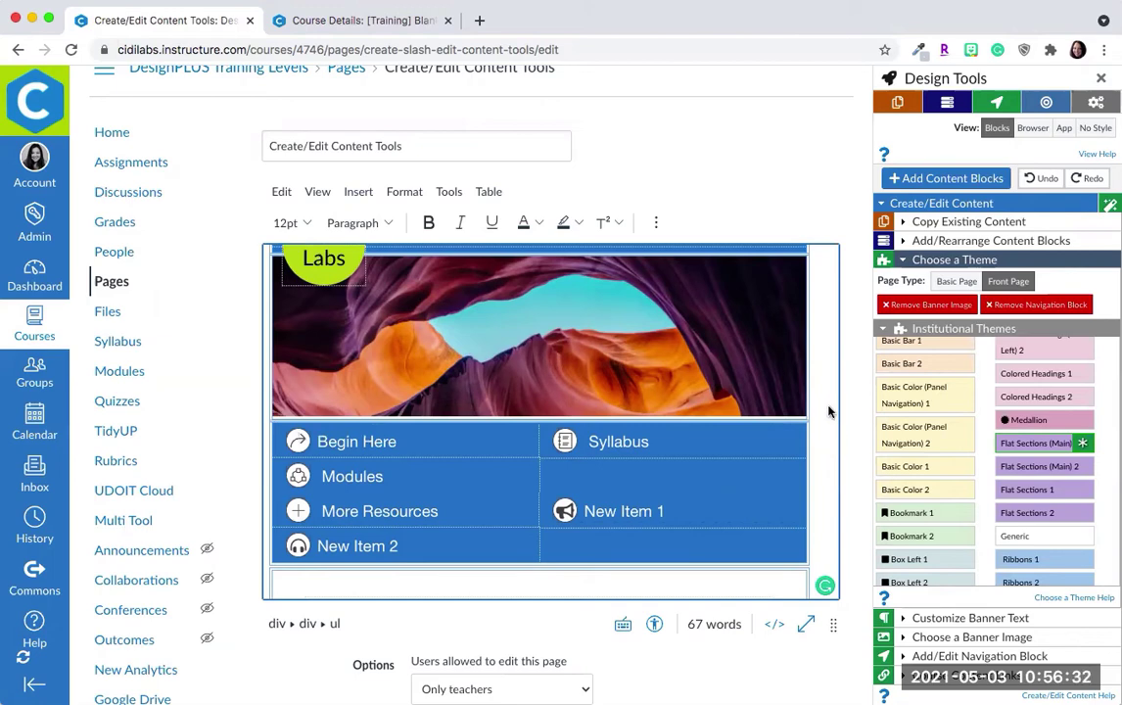
Step: Set the navigation block's list to split at 2
scroll(831, 408, "down", 5)
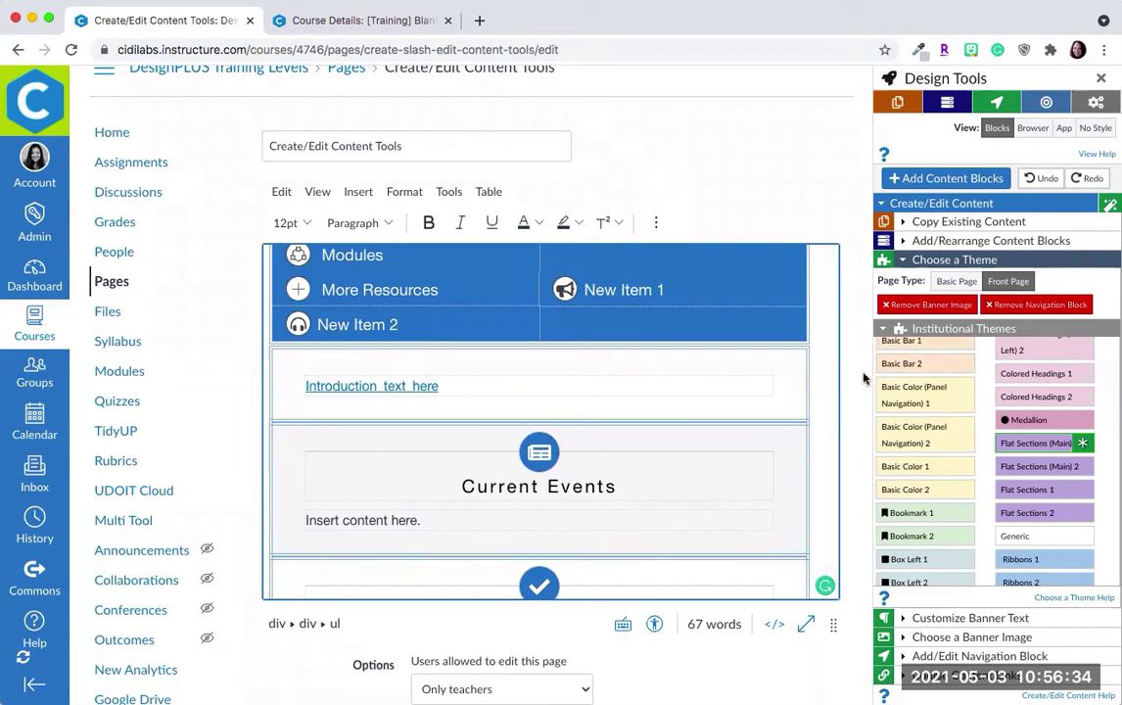
scroll(714, 446, "up", 3)
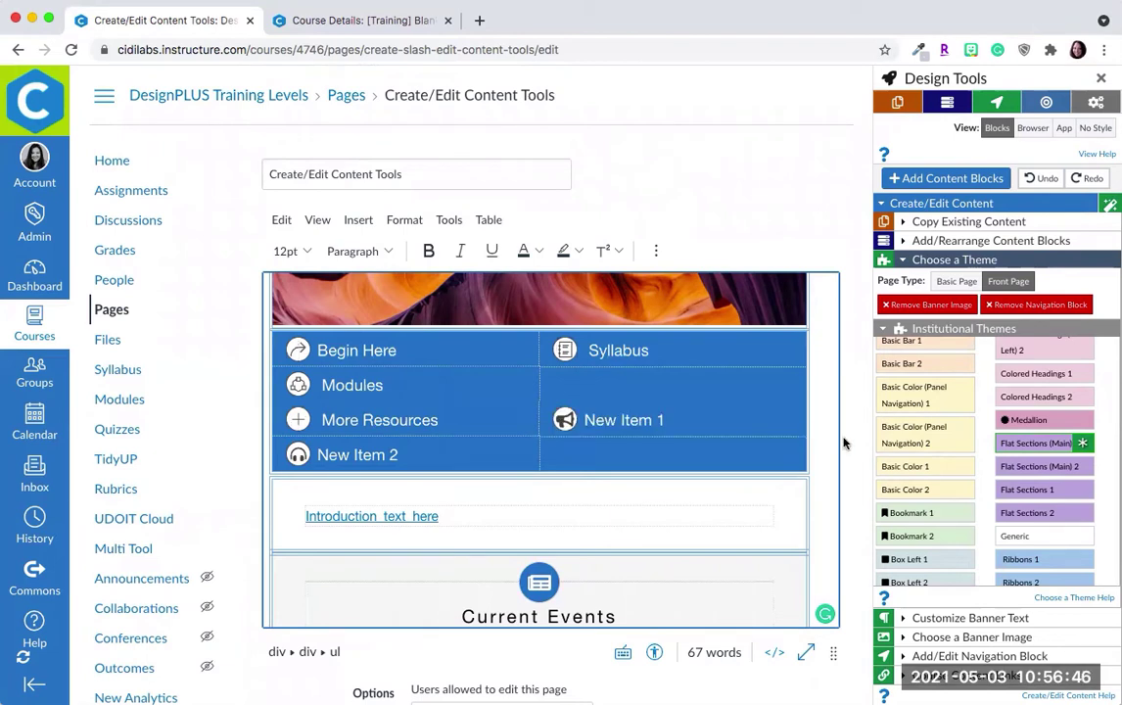
scroll(844, 443, "down", 1)
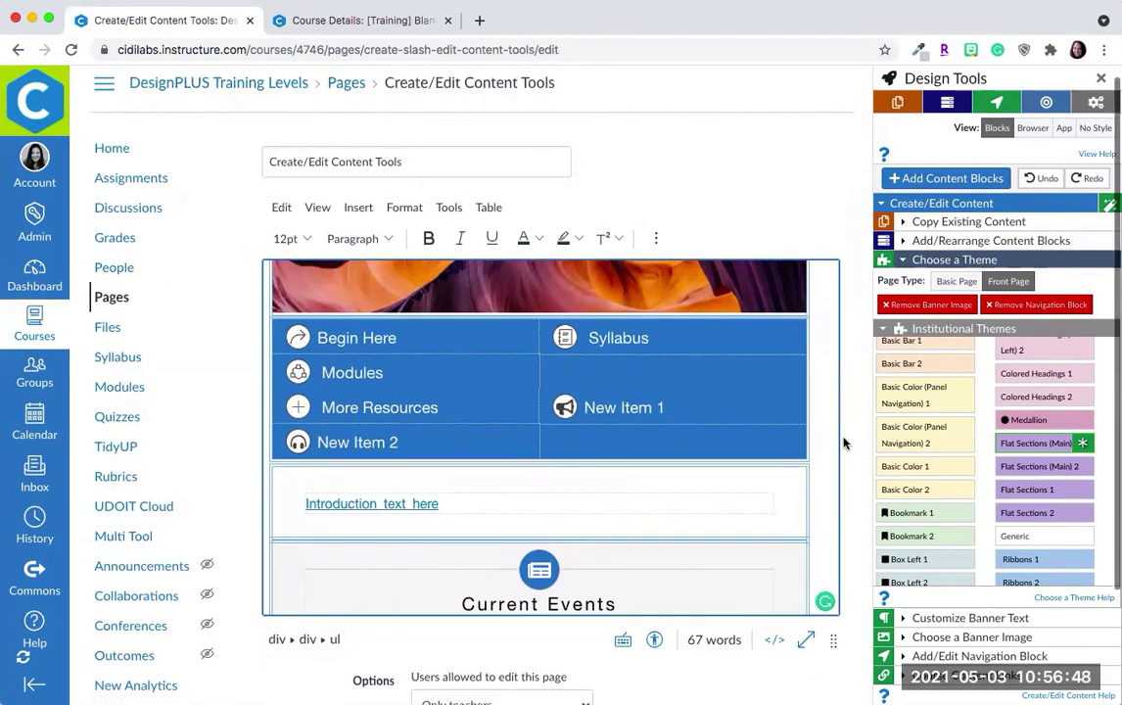
scroll(930, 484, "down", 2)
scroll(932, 484, "down", 1)
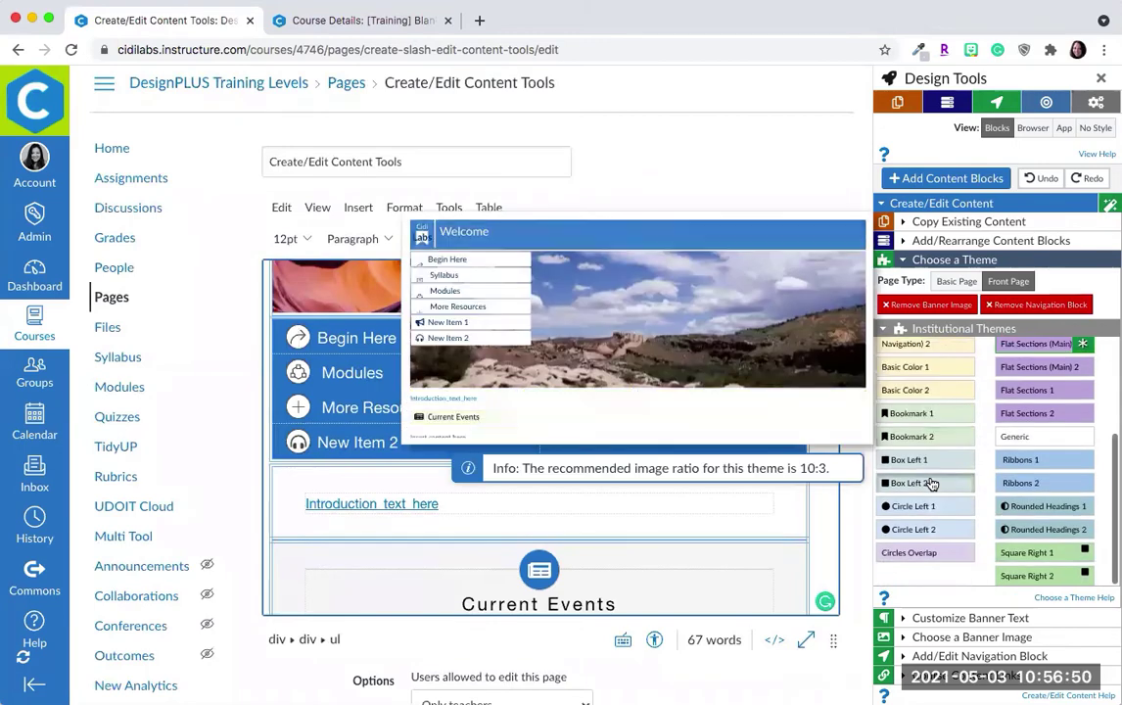
left_click(938, 657)
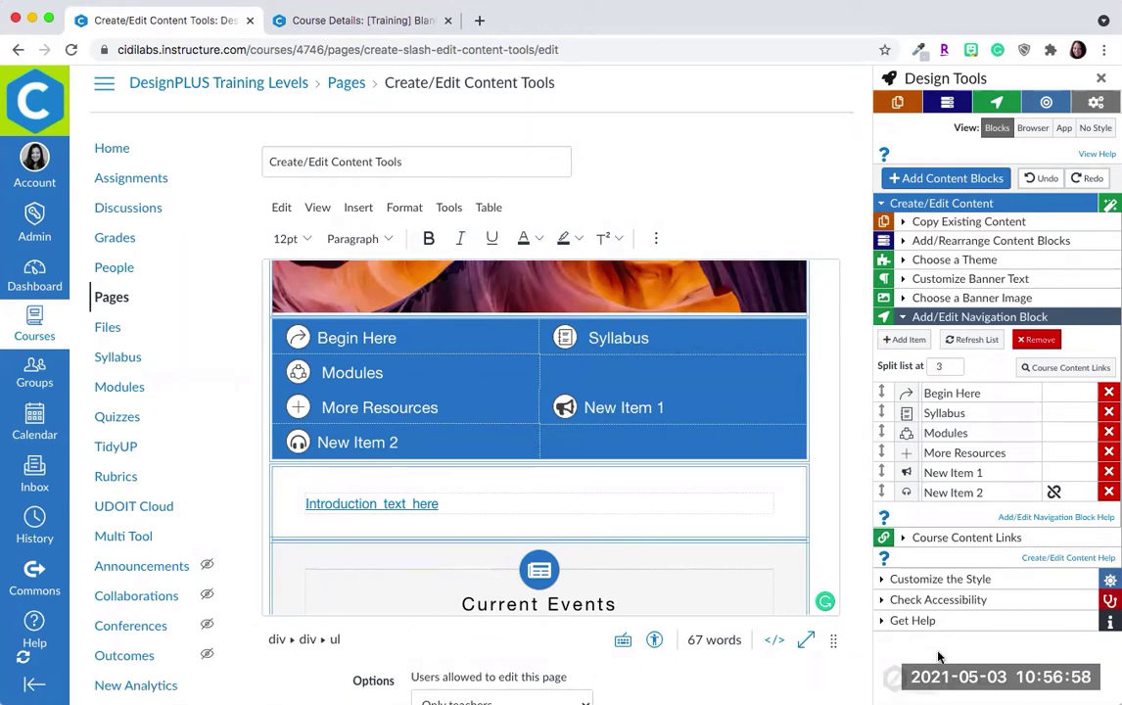
left_click(939, 365)
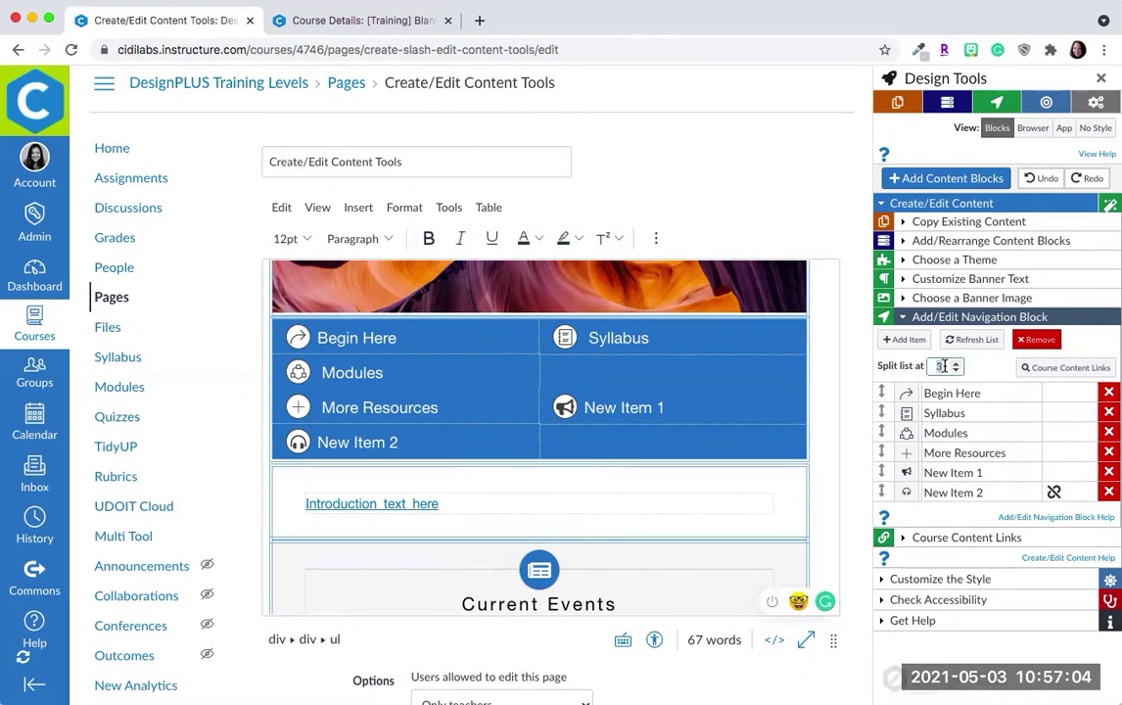
type("2")
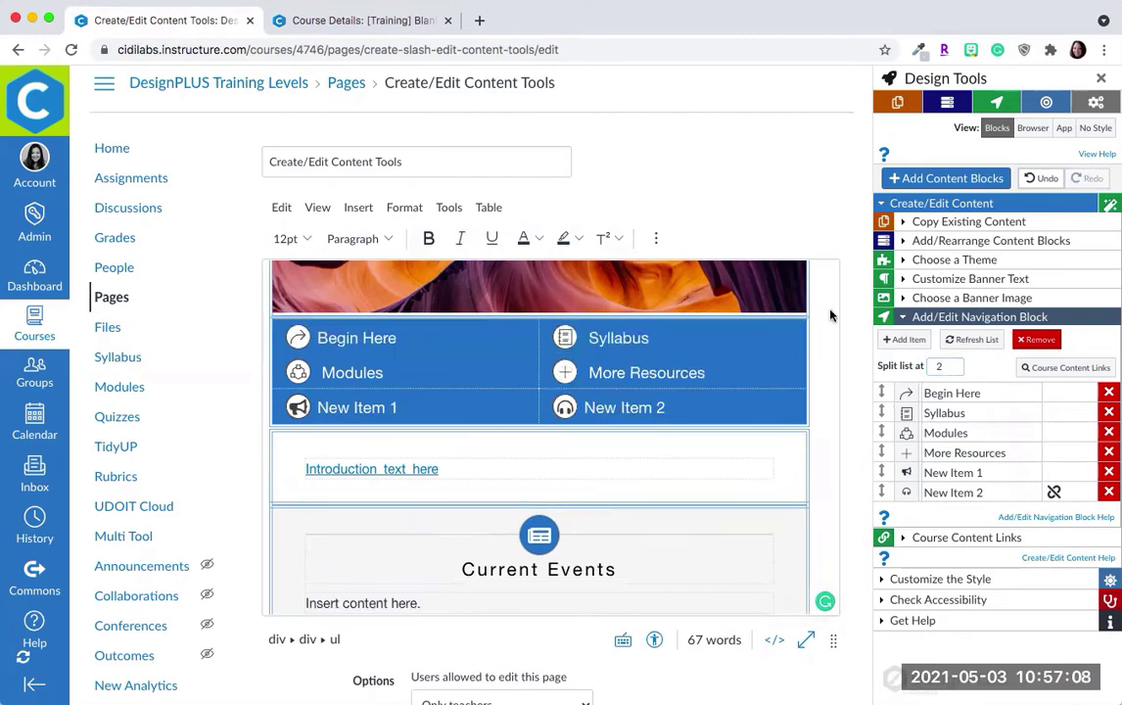
Step: Apply the Basic Color 1 institutional theme to the page and review its content blocks
left_click(1004, 259)
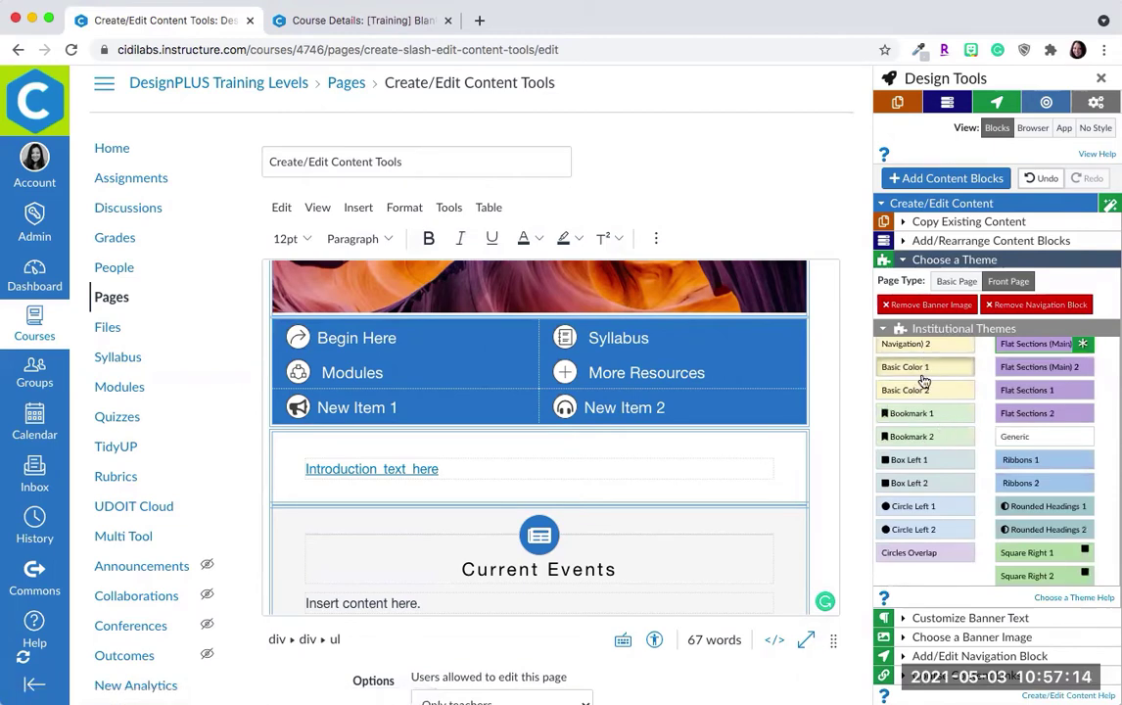
left_click(923, 369)
mouse_move(938, 396)
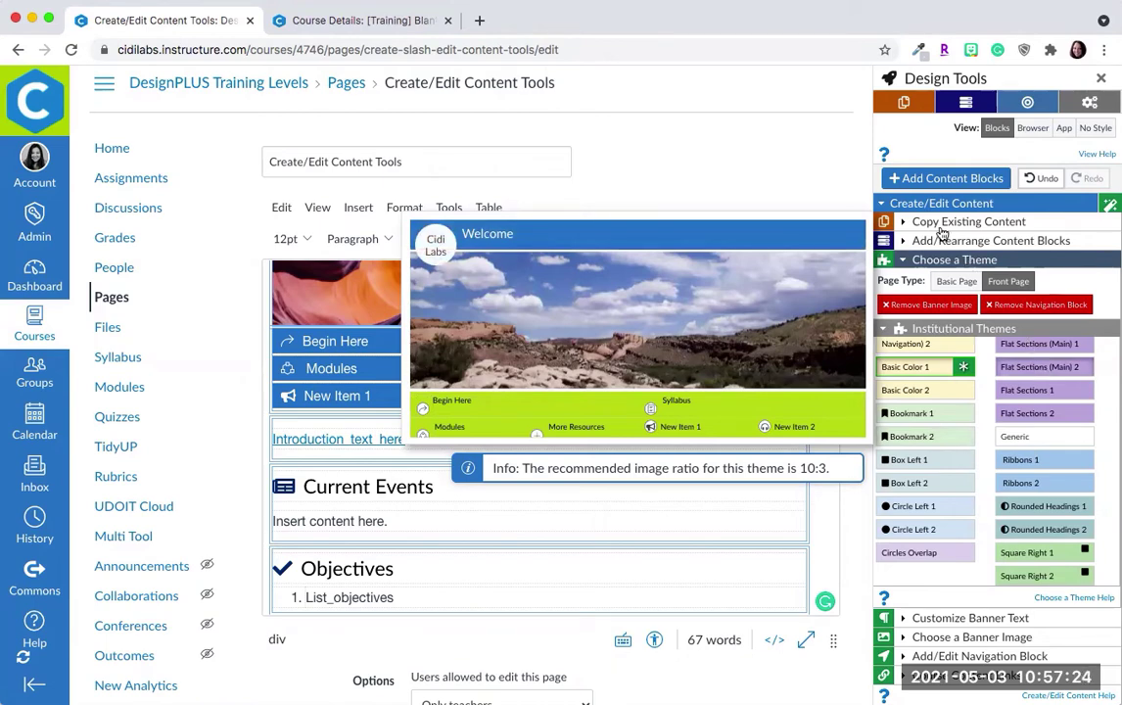
scroll(816, 563, "down", 10)
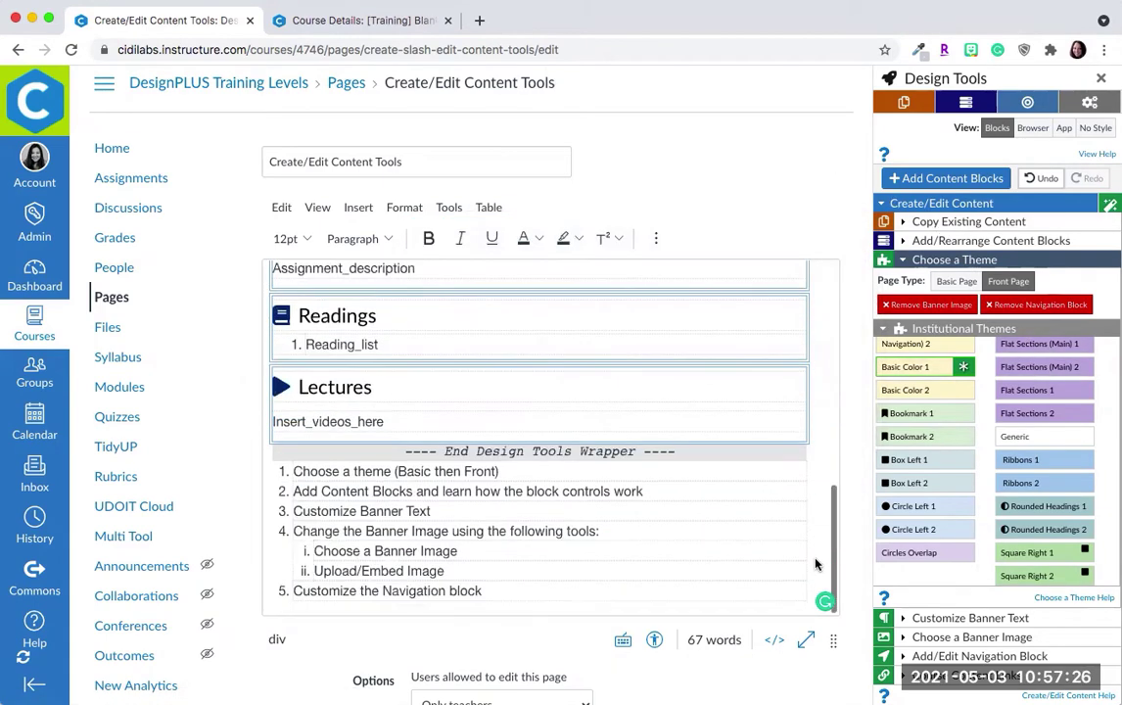
scroll(969, 534, "down", 5)
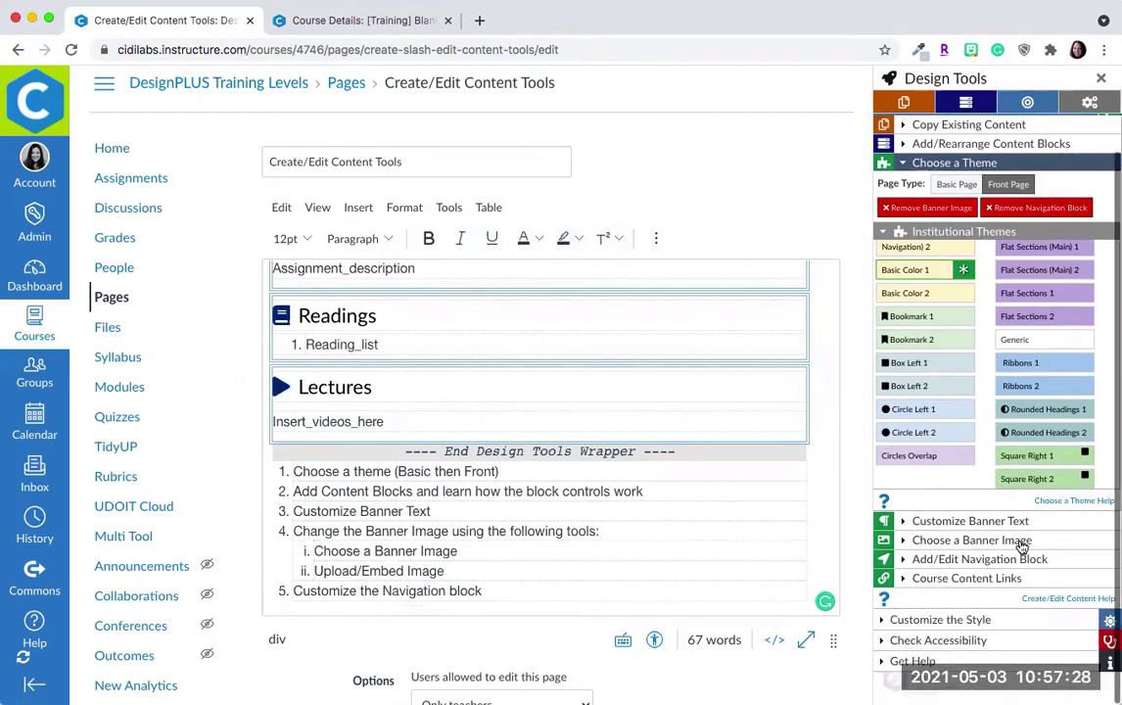
scroll(679, 438, "up", 2)
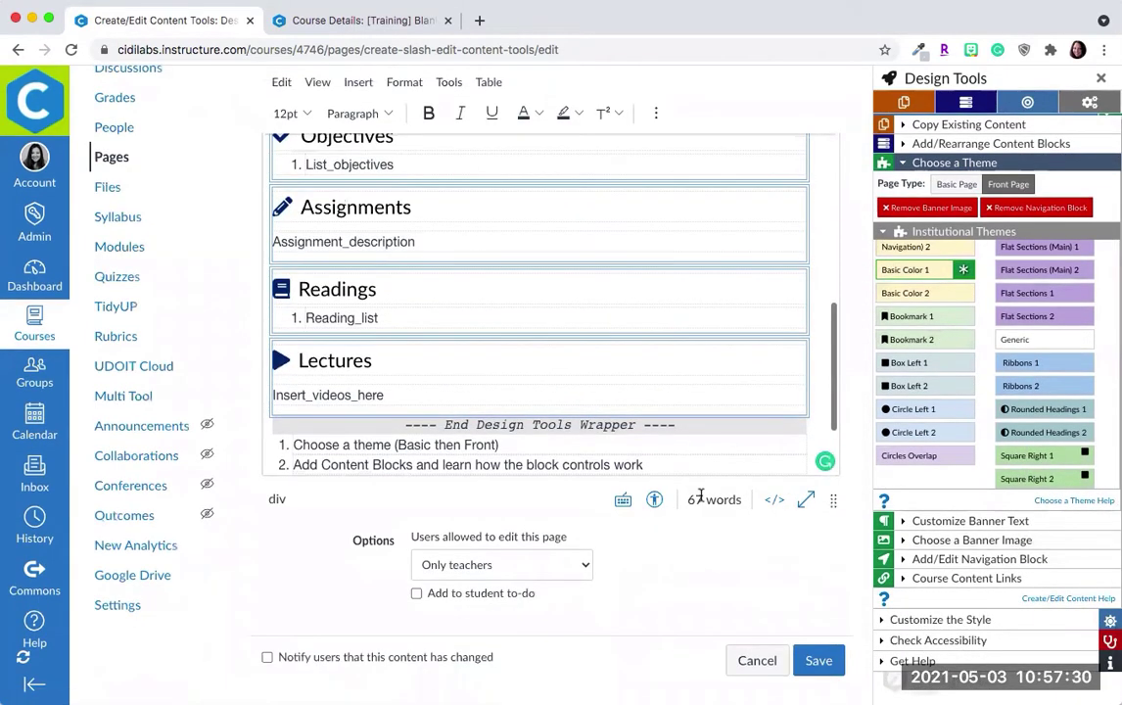
scroll(732, 418, "up", 8)
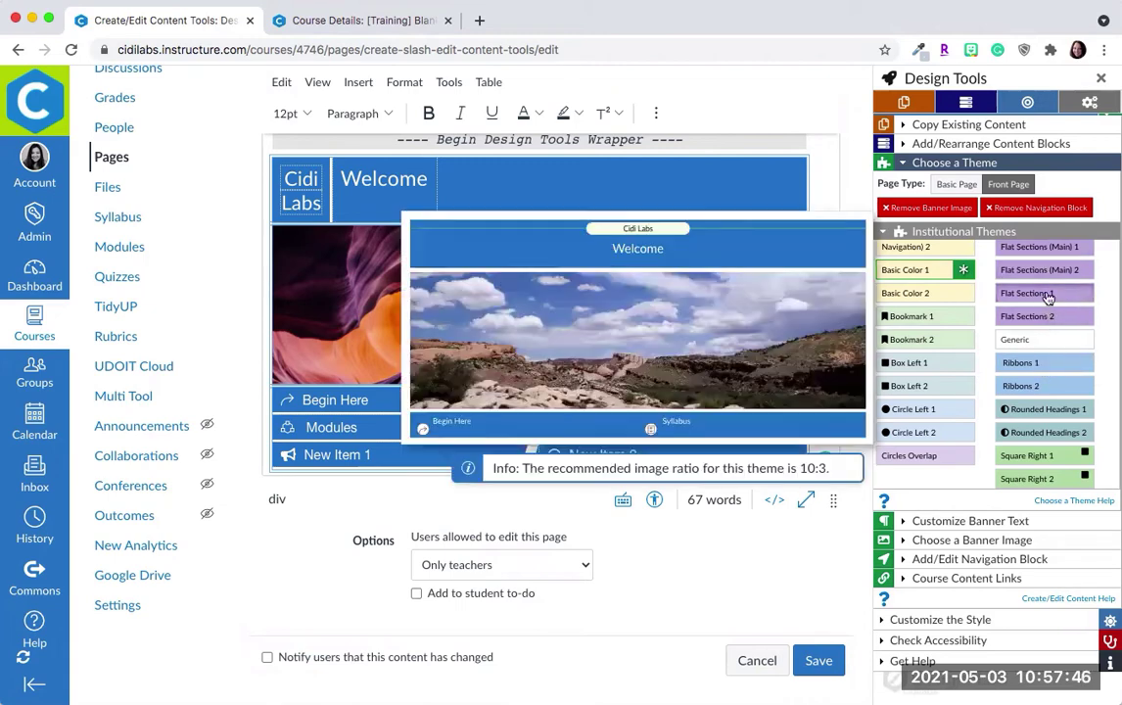
Step: Apply the Flat Sections 1 institutional theme and make the content editor tall enough to show the whole navigation block
left_click(1046, 294)
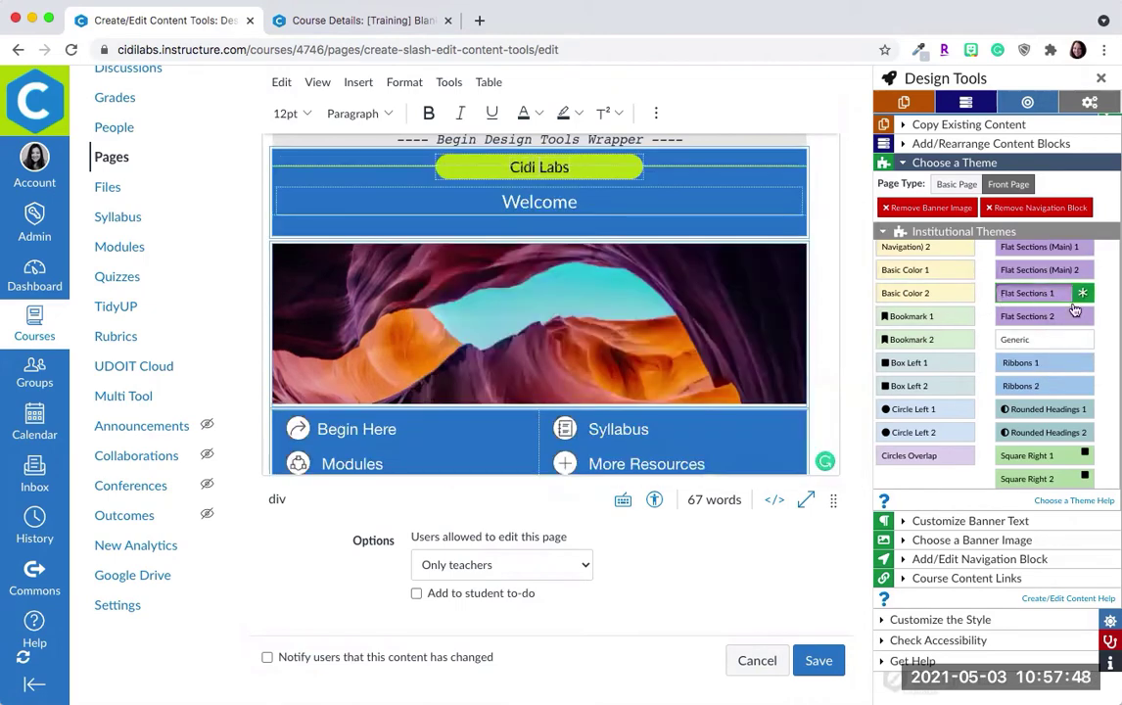
scroll(501, 374, "up", 1)
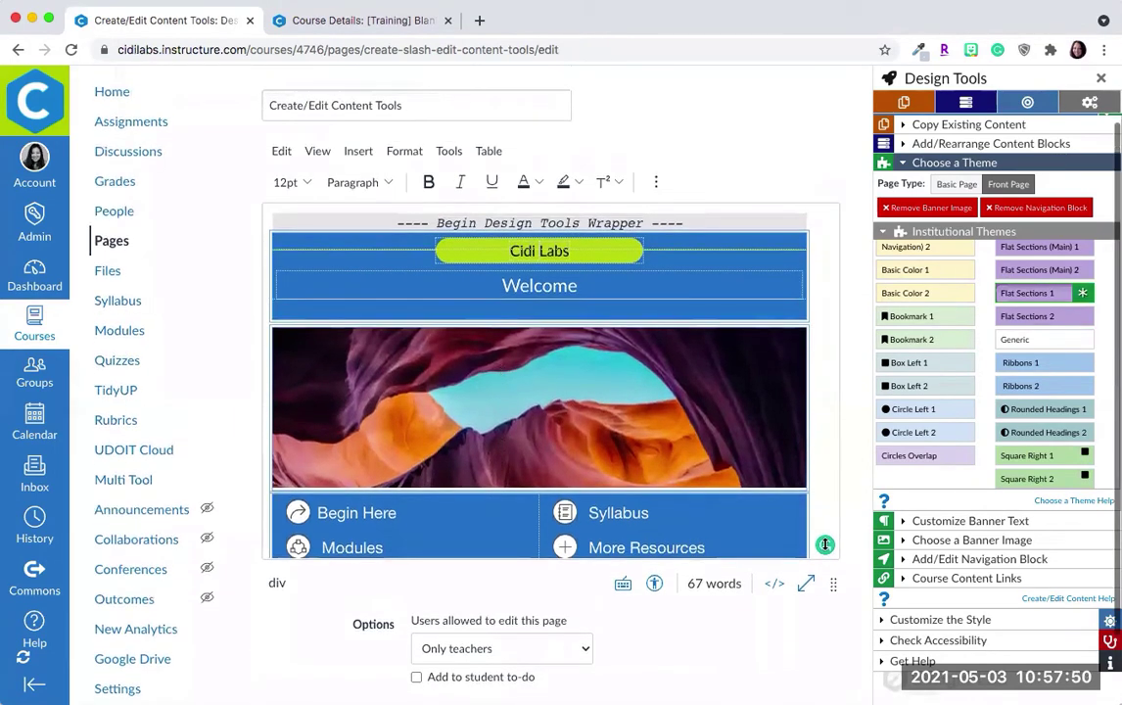
left_click_drag(838, 677, 838, 679)
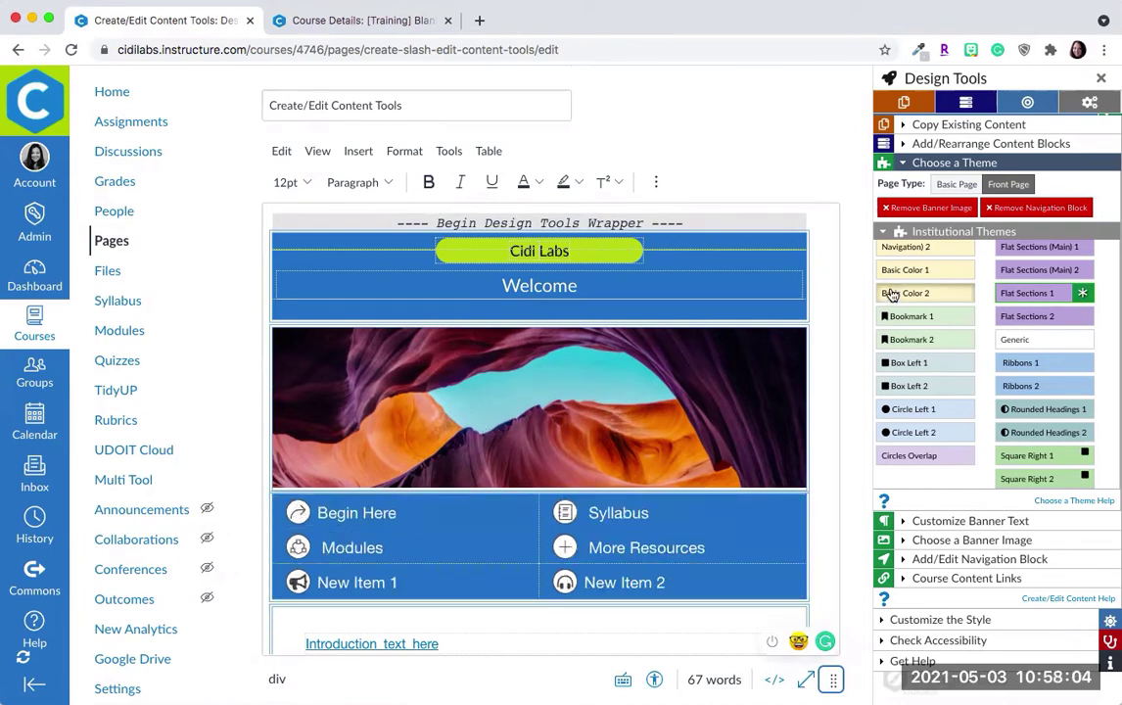
Step: Remove the navigation block and the banner image from the page's content blocks
scroll(893, 291, "up", 3)
left_click(1039, 425)
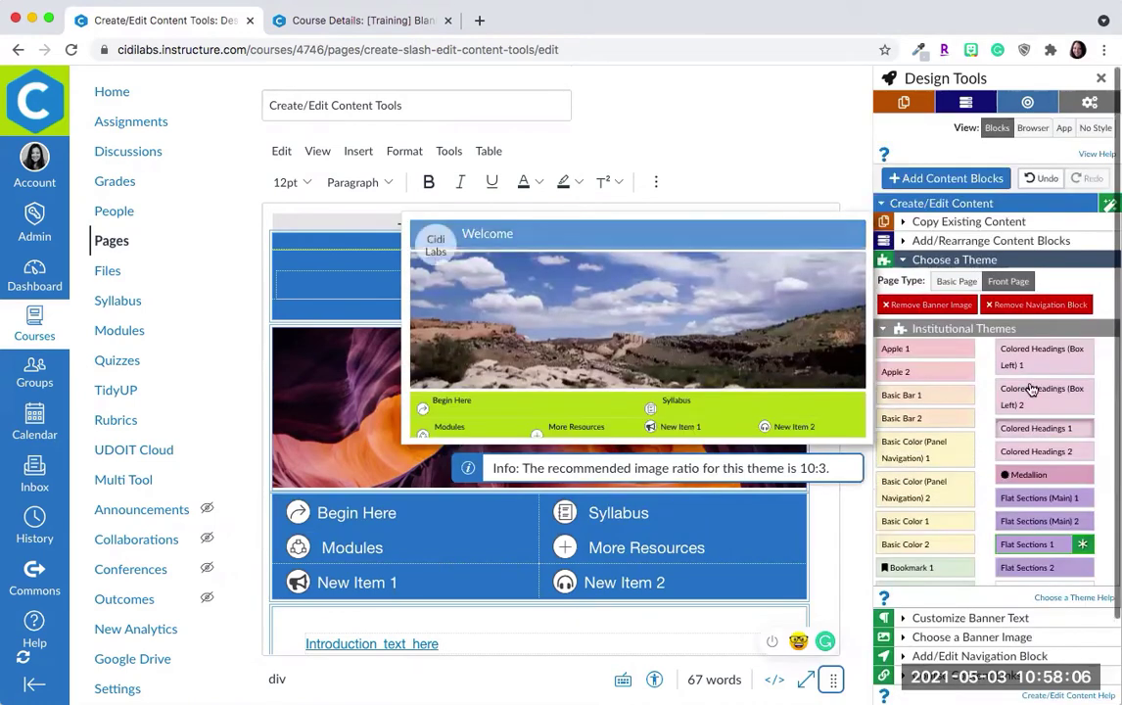
left_click(960, 243)
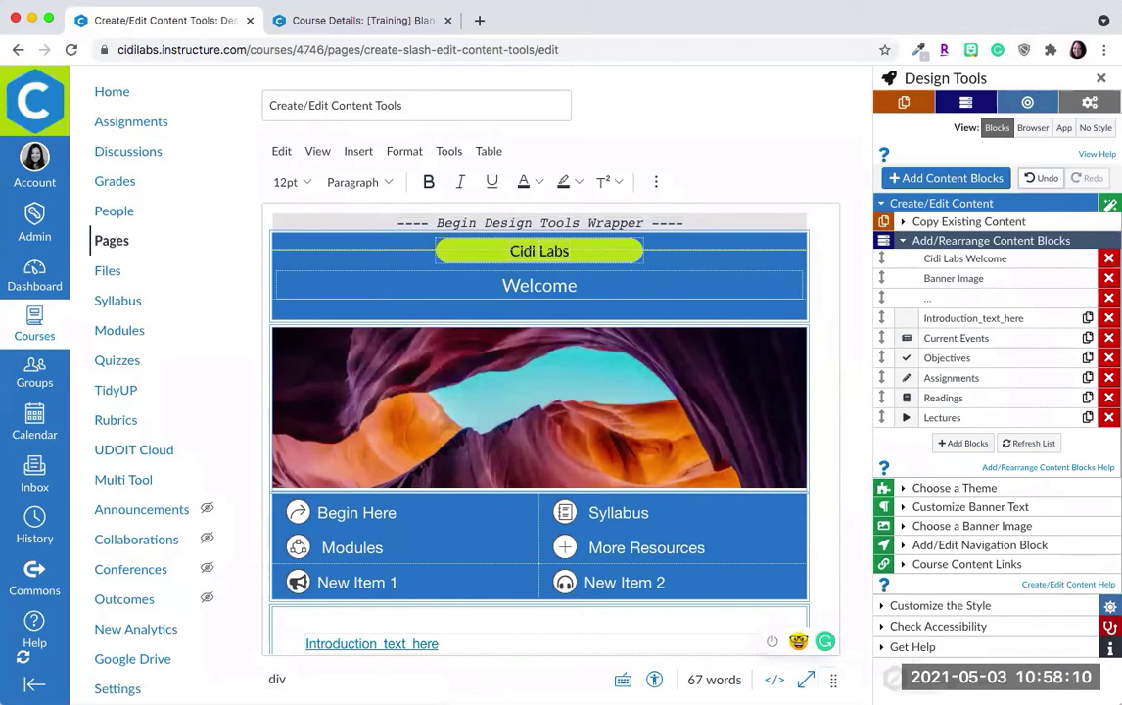
scroll(538, 440, "down", 5)
scroll(771, 404, "up", 5)
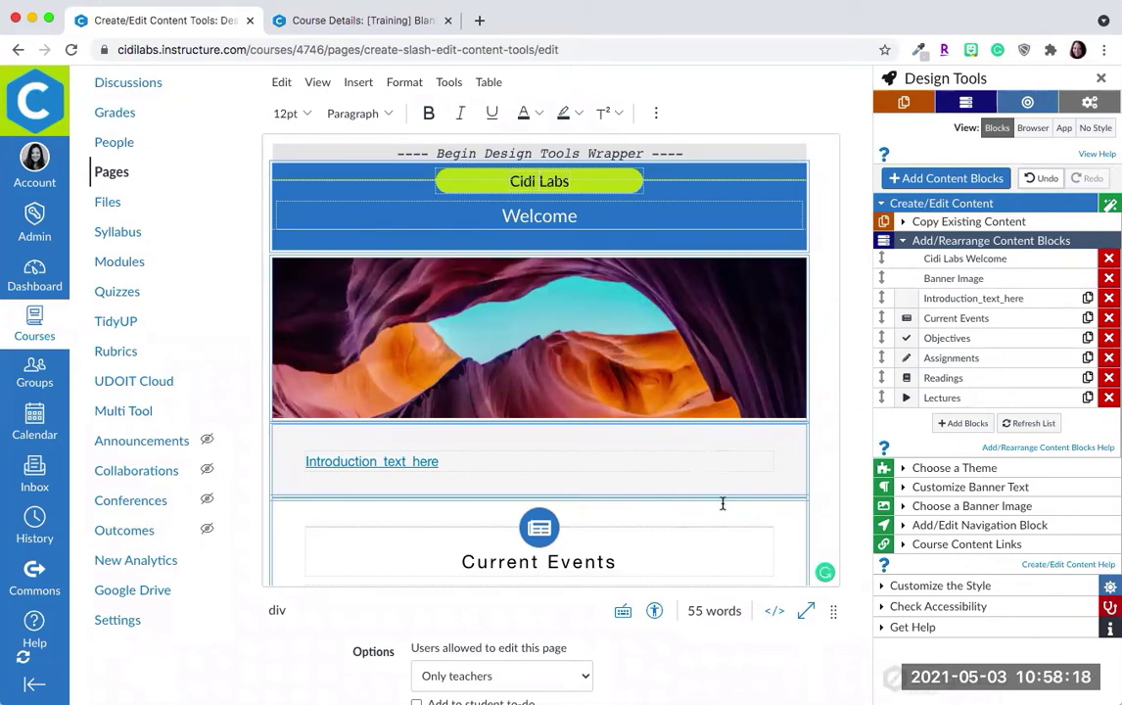
scroll(723, 501, "down", 1)
scroll(723, 501, "up", 1)
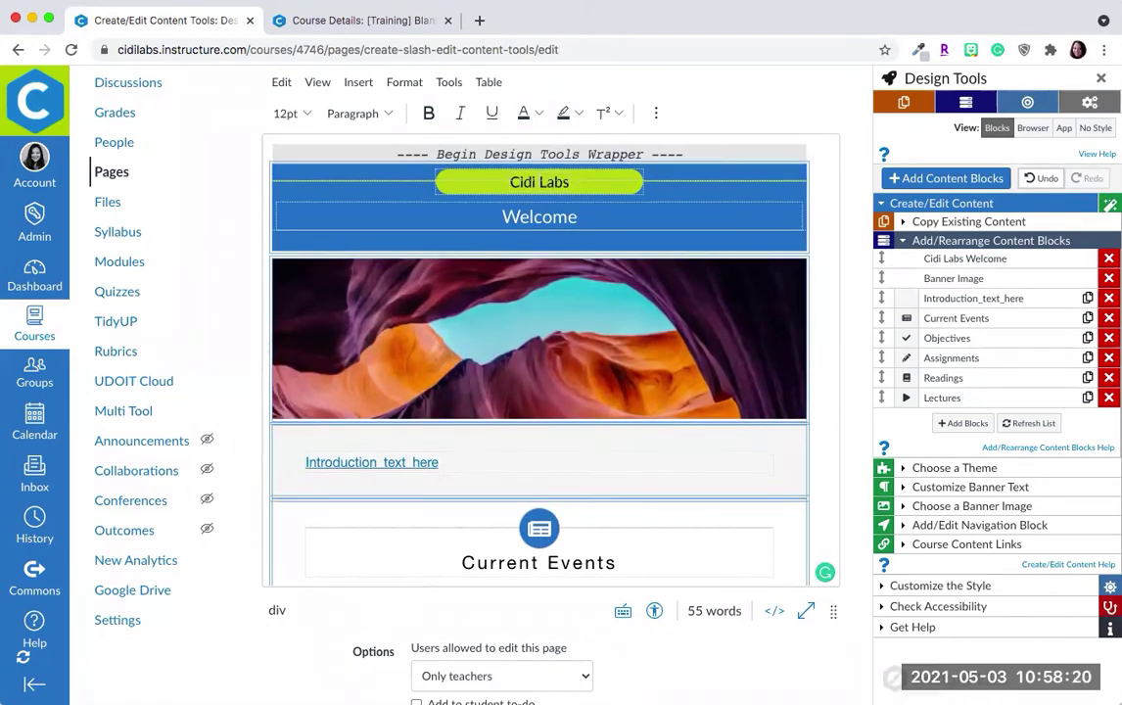
left_click(1108, 278)
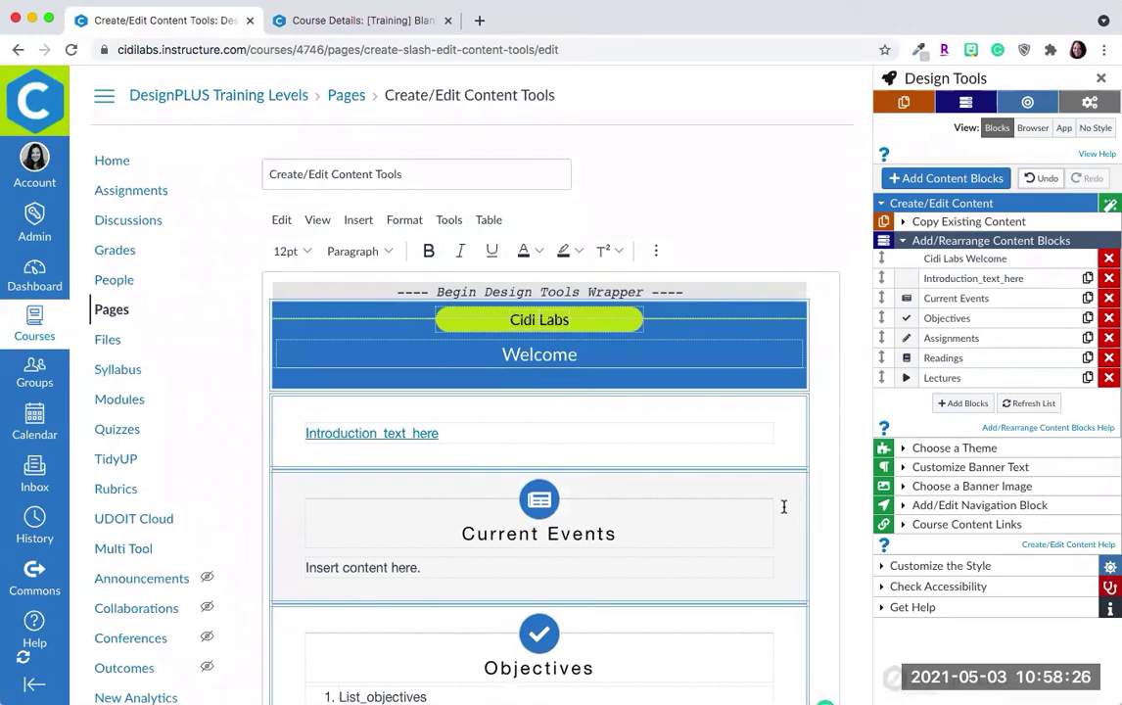
Step: Cancel editing the Create/Edit Content Tools page without saving its changes
scroll(783, 506, "down", 1)
scroll(783, 506, "down", 10)
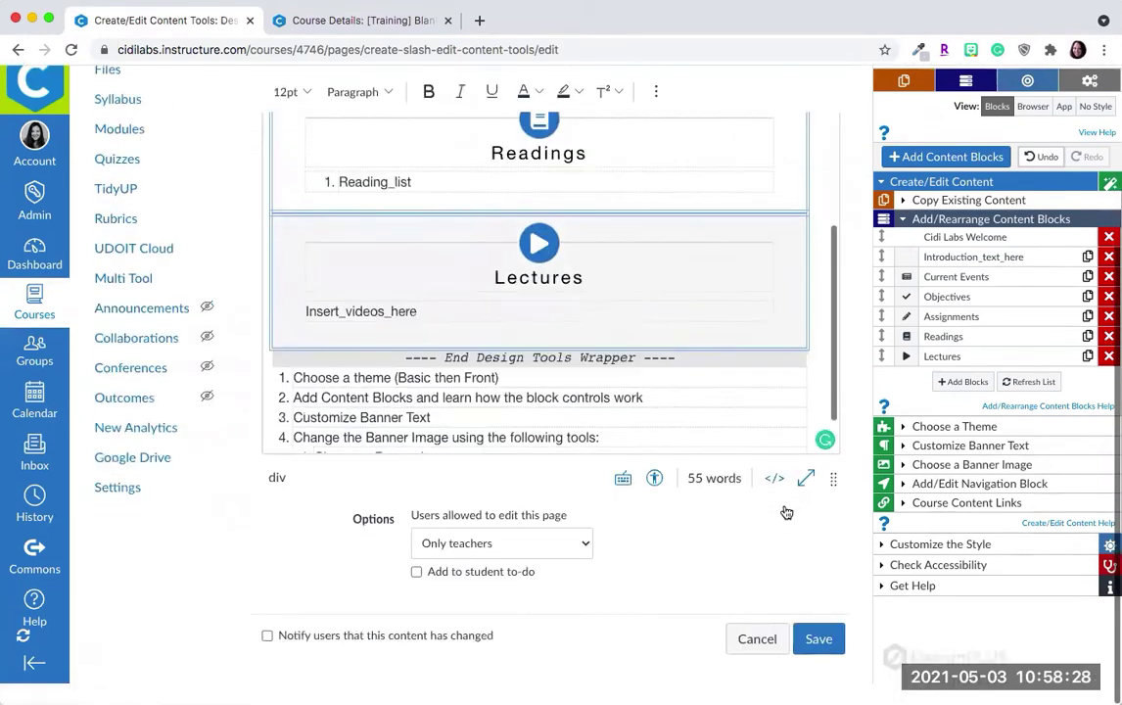
left_click(752, 659)
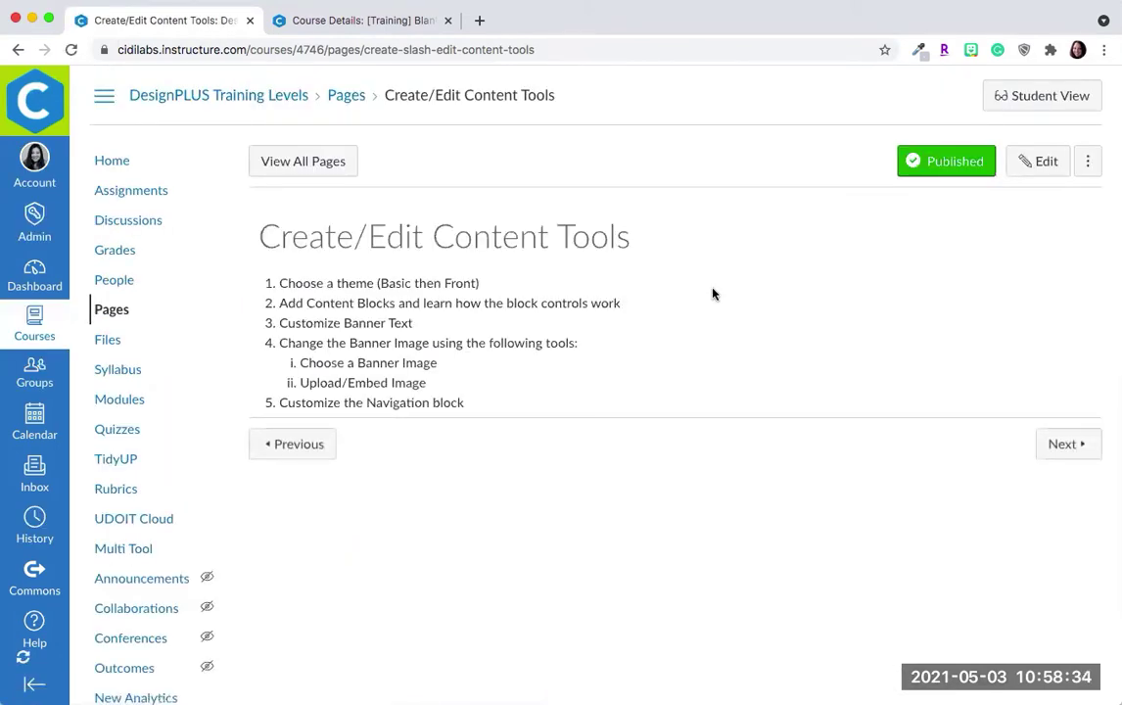
Step: Advance to the Upload/Embed Image Tool page, read through it and continue to the Multi Tool Tasks page
left_click(1054, 447)
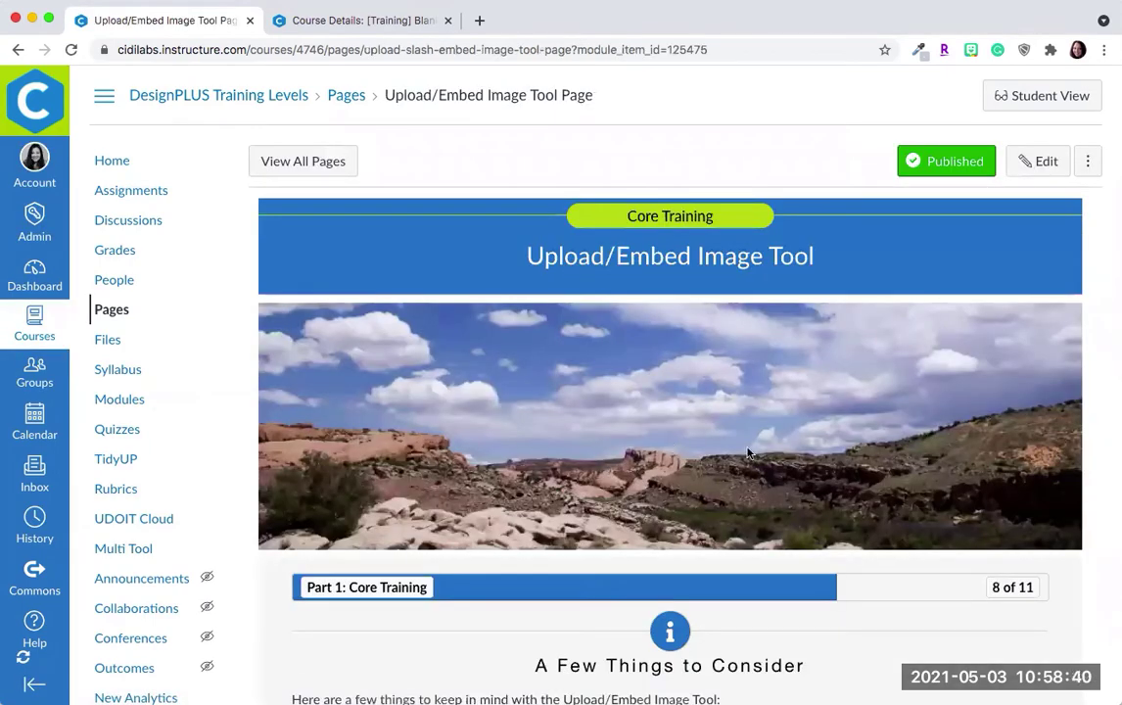
scroll(668, 443, "down", 5)
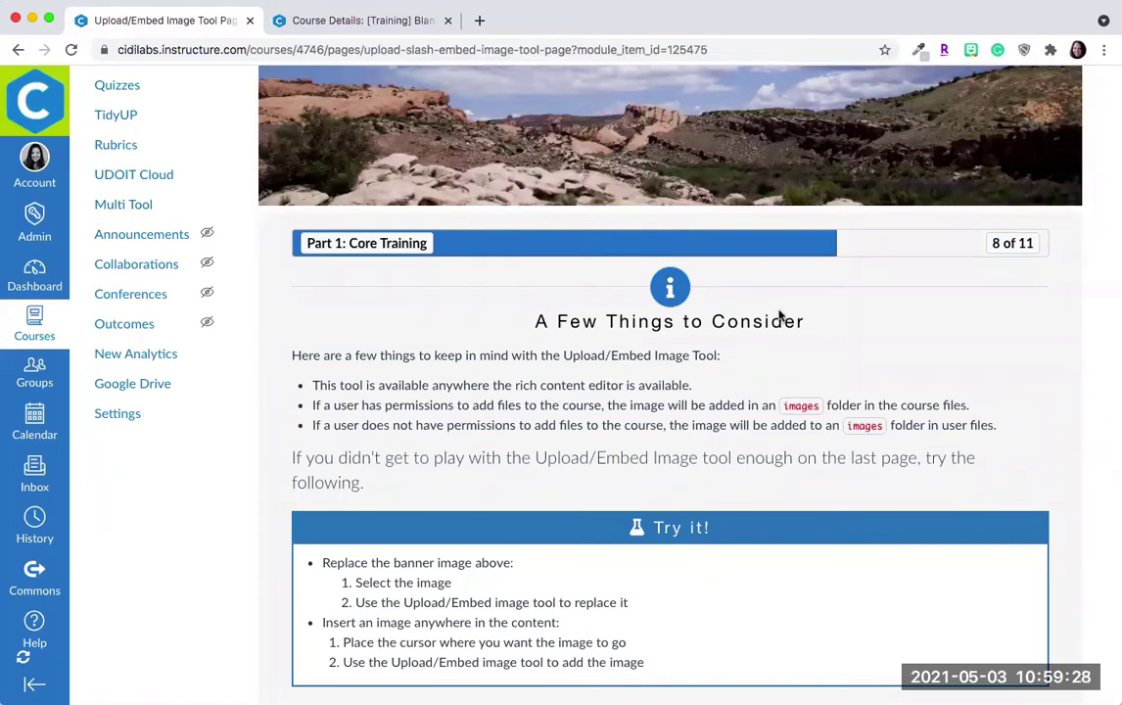
scroll(699, 282, "down", 4)
left_click(1071, 658)
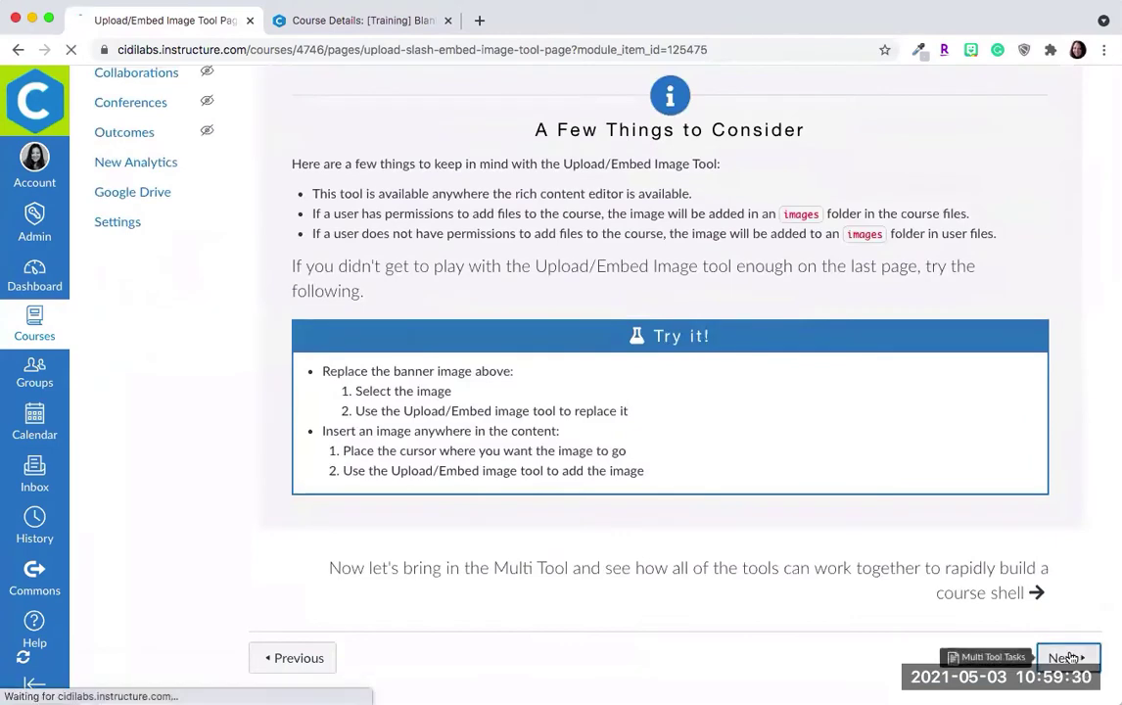
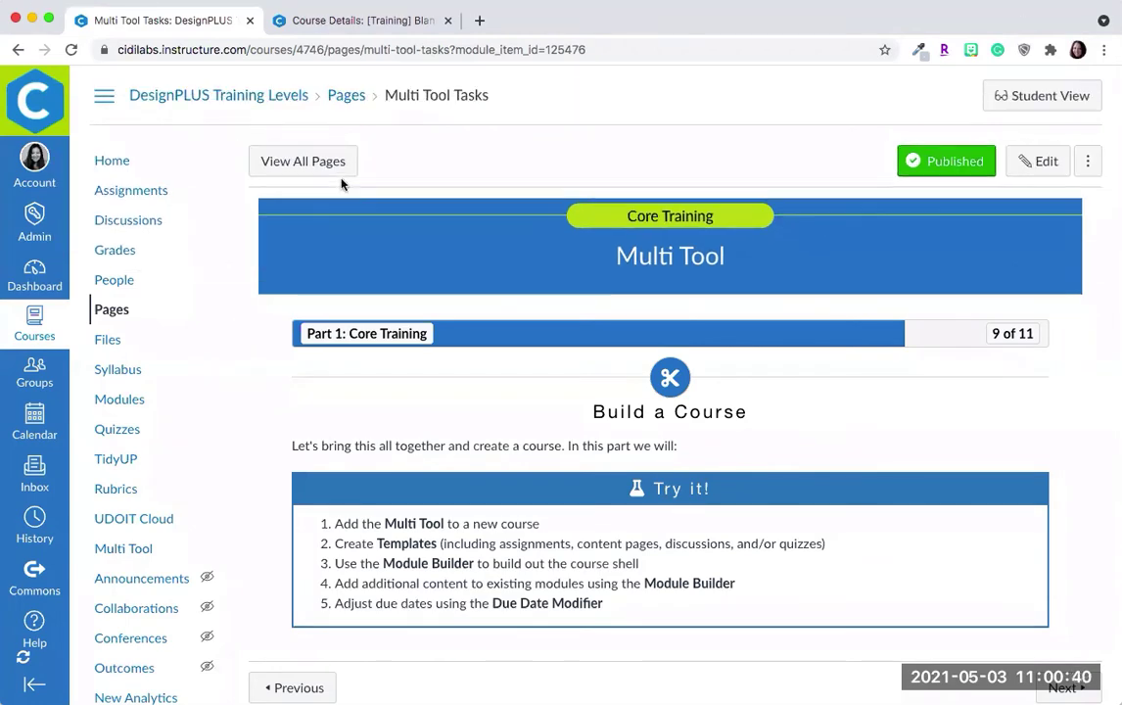
Step: Switch to the [Training] Blank Course settings and bring up its course navigation items
left_click(335, 20)
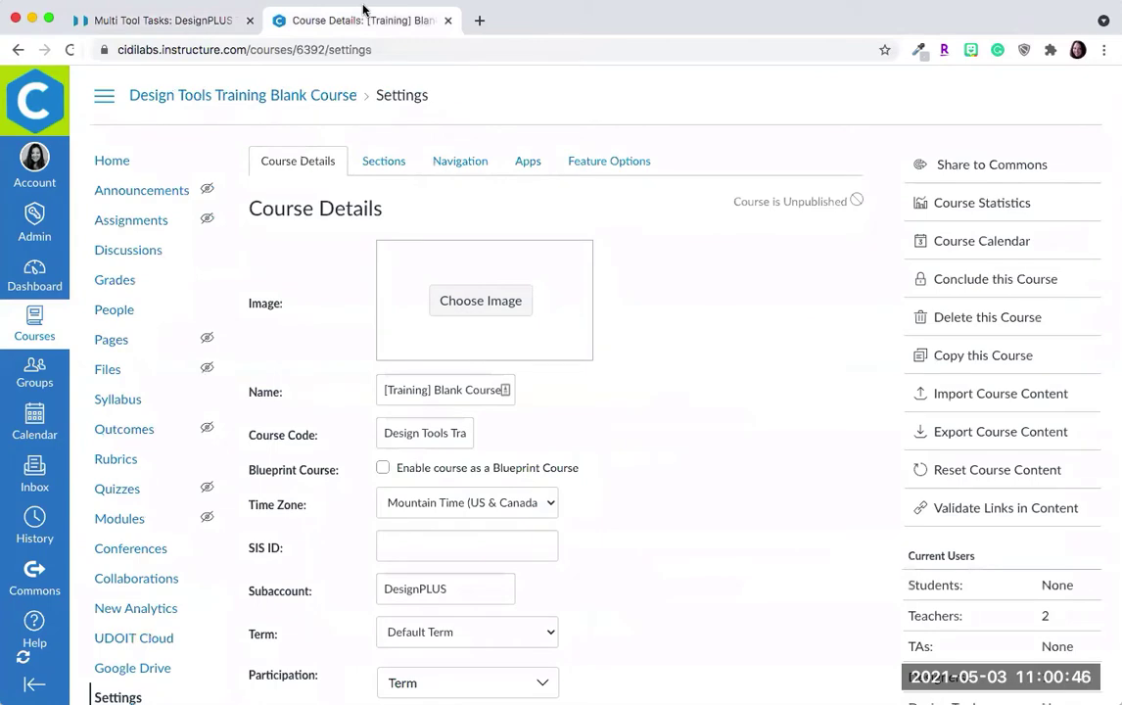
scroll(733, 342, "down", 3)
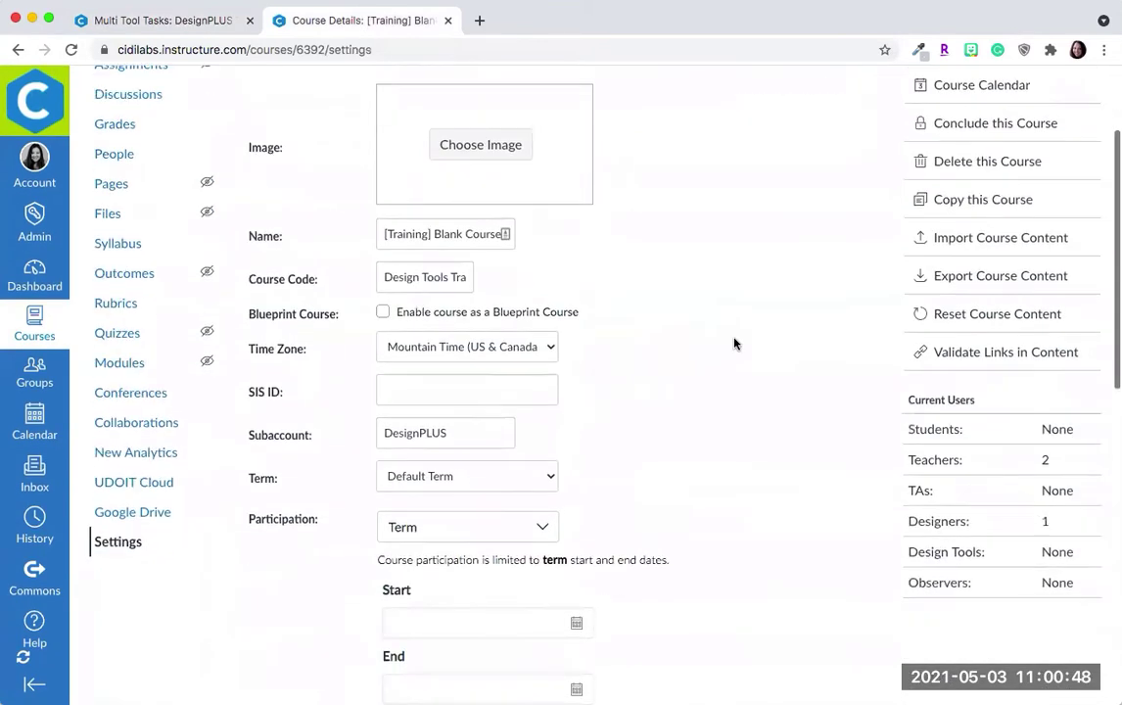
scroll(733, 343, "up", 3)
scroll(155, 416, "down", 1)
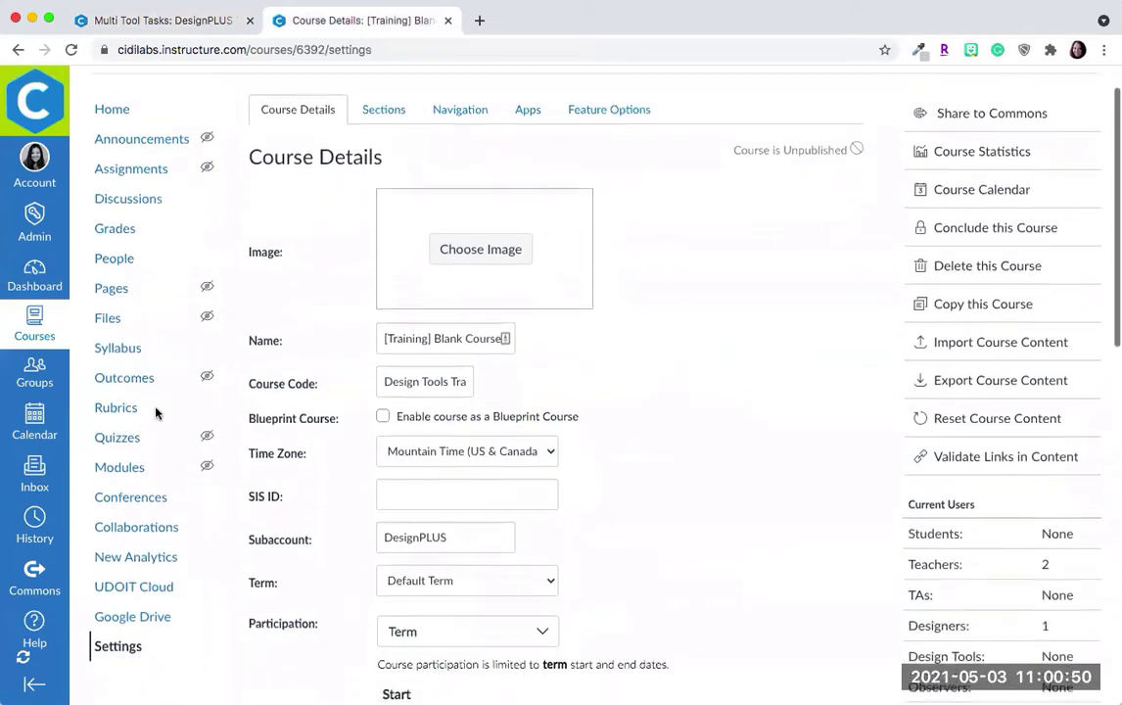
scroll(155, 413, "up", 1)
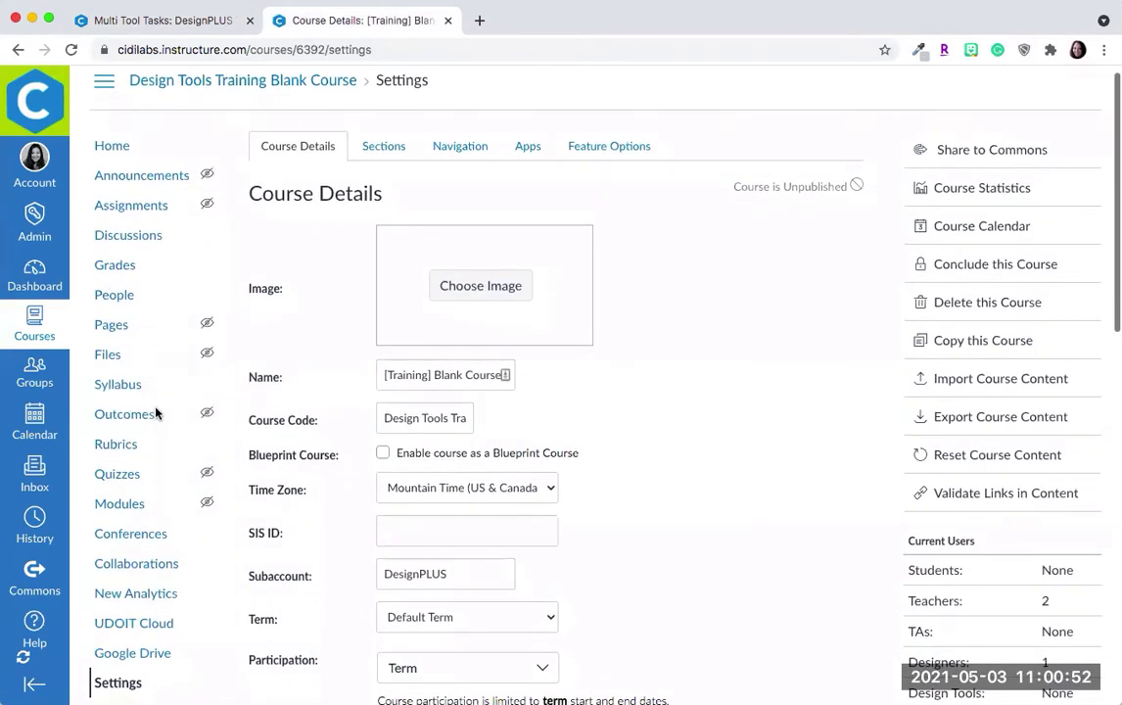
scroll(124, 524, "down", 3)
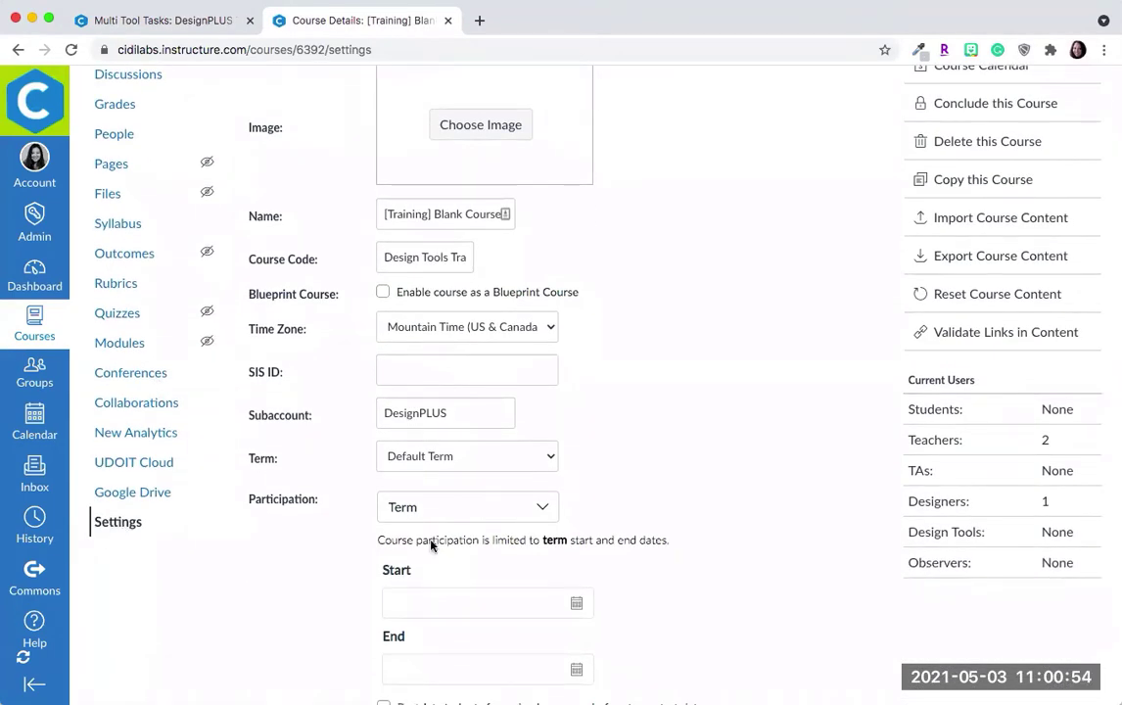
scroll(752, 376, "up", 3)
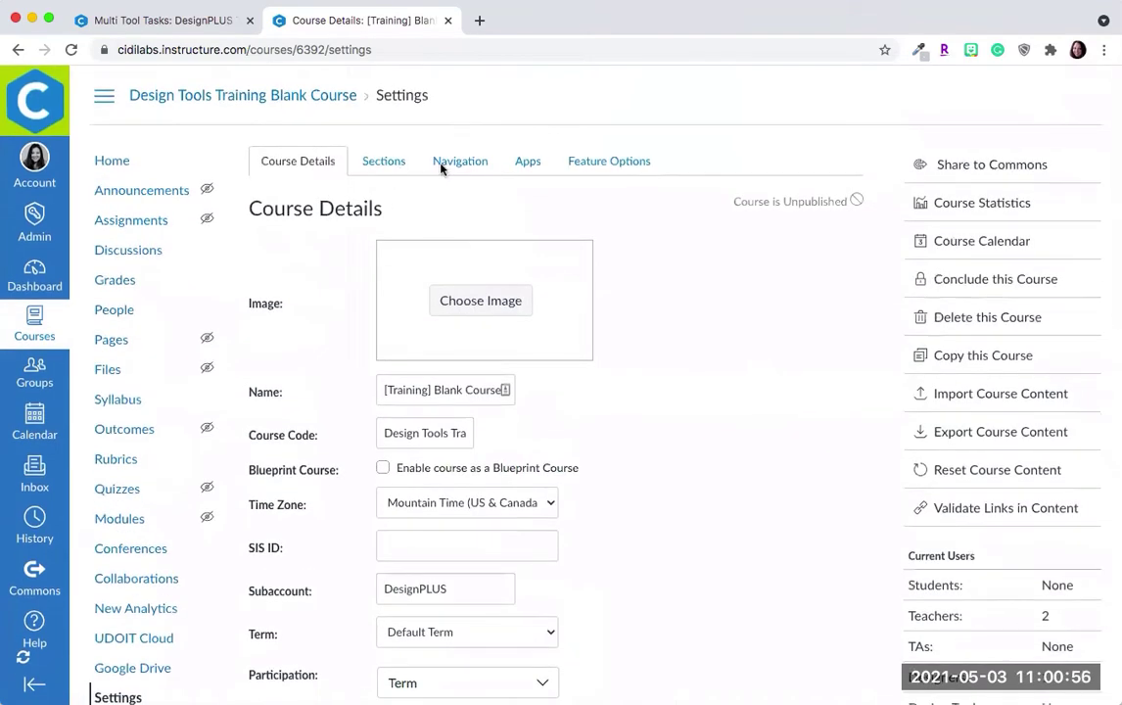
left_click(457, 164)
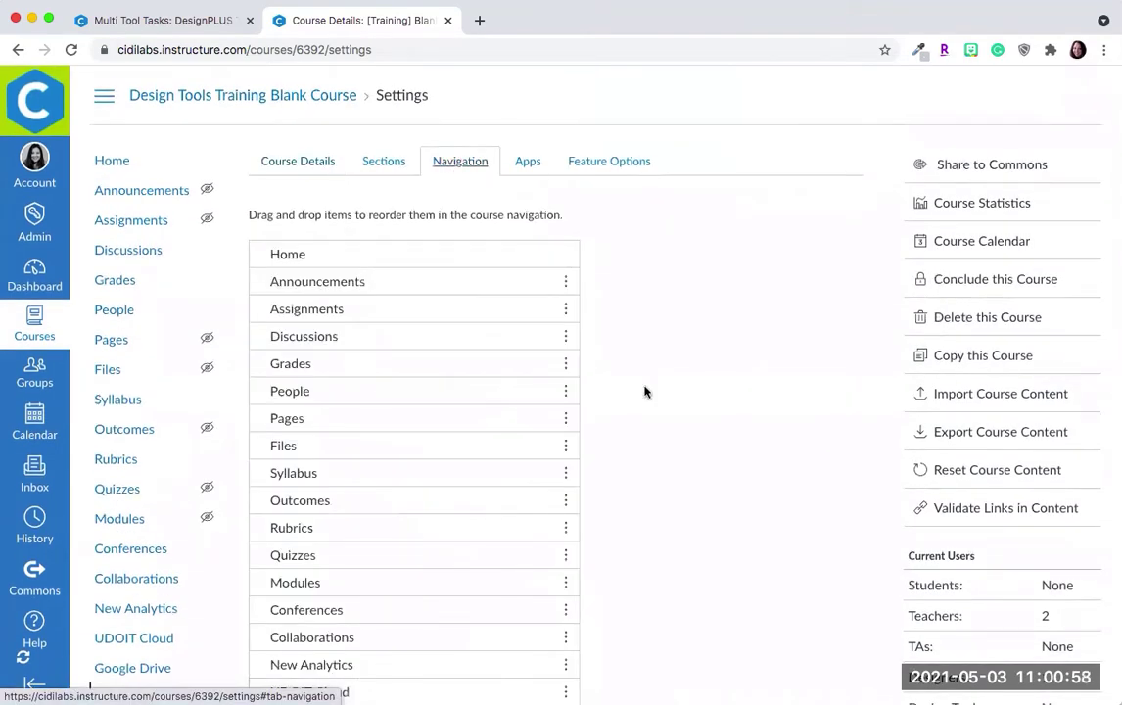
Step: Enable Multi Tool in the course navigation between People and Pages, and save the navigation
scroll(643, 391, "down", 4)
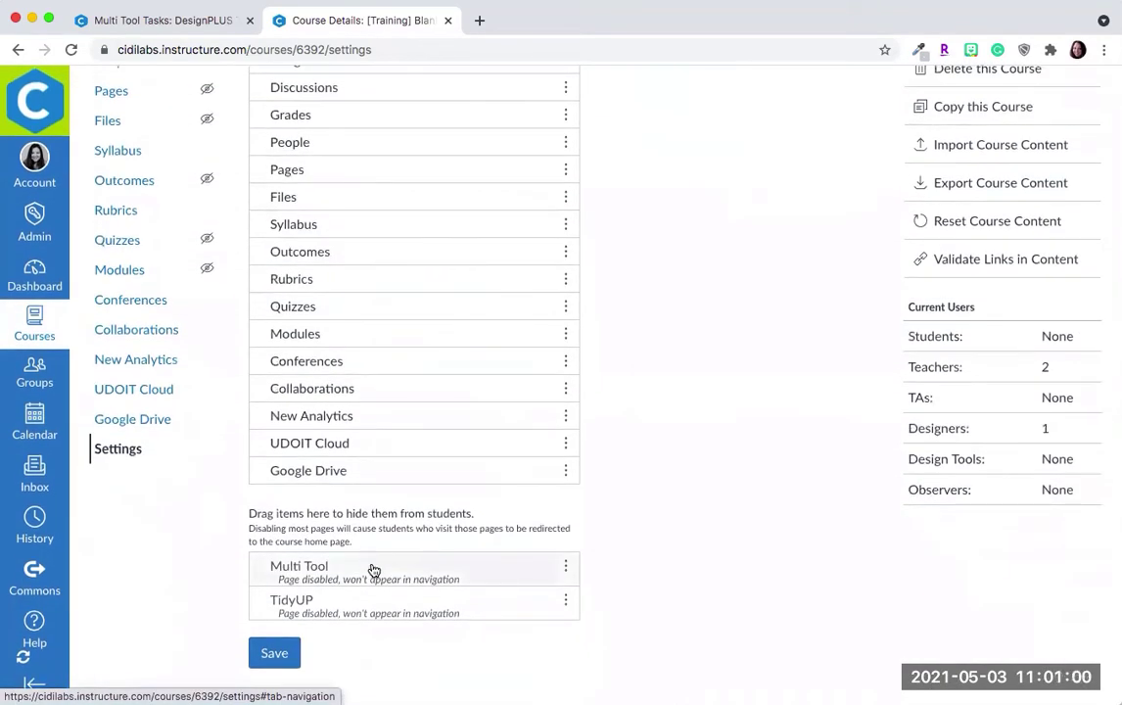
left_click_drag(372, 569, 381, 200)
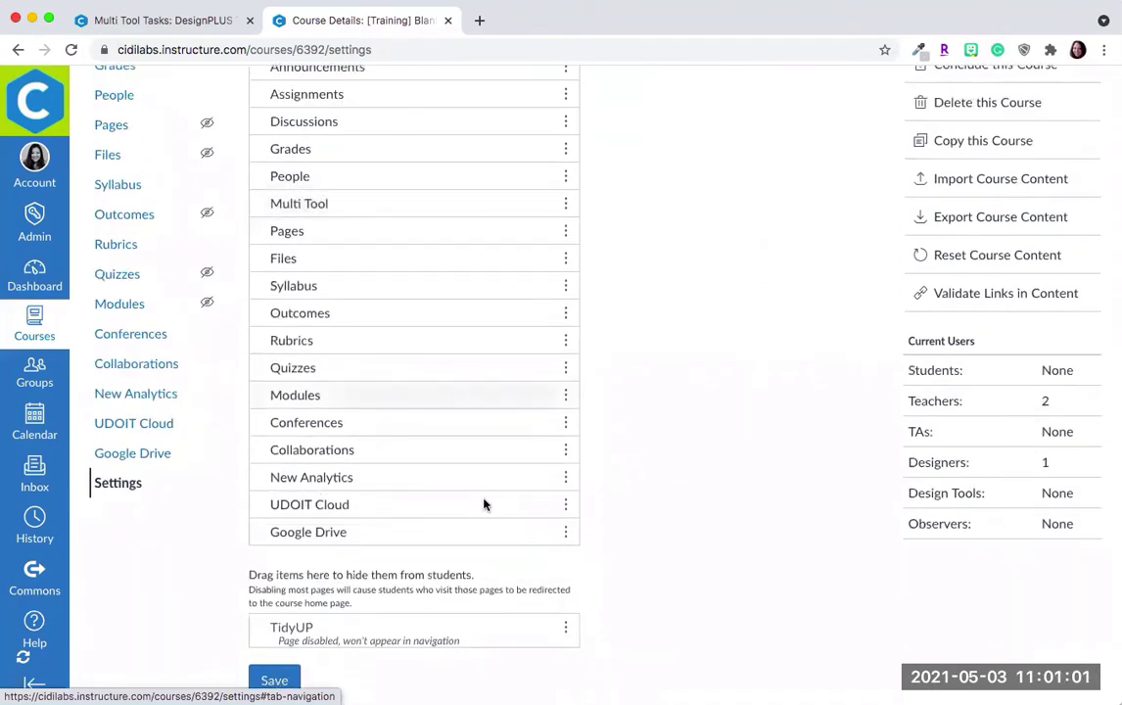
left_click(565, 628)
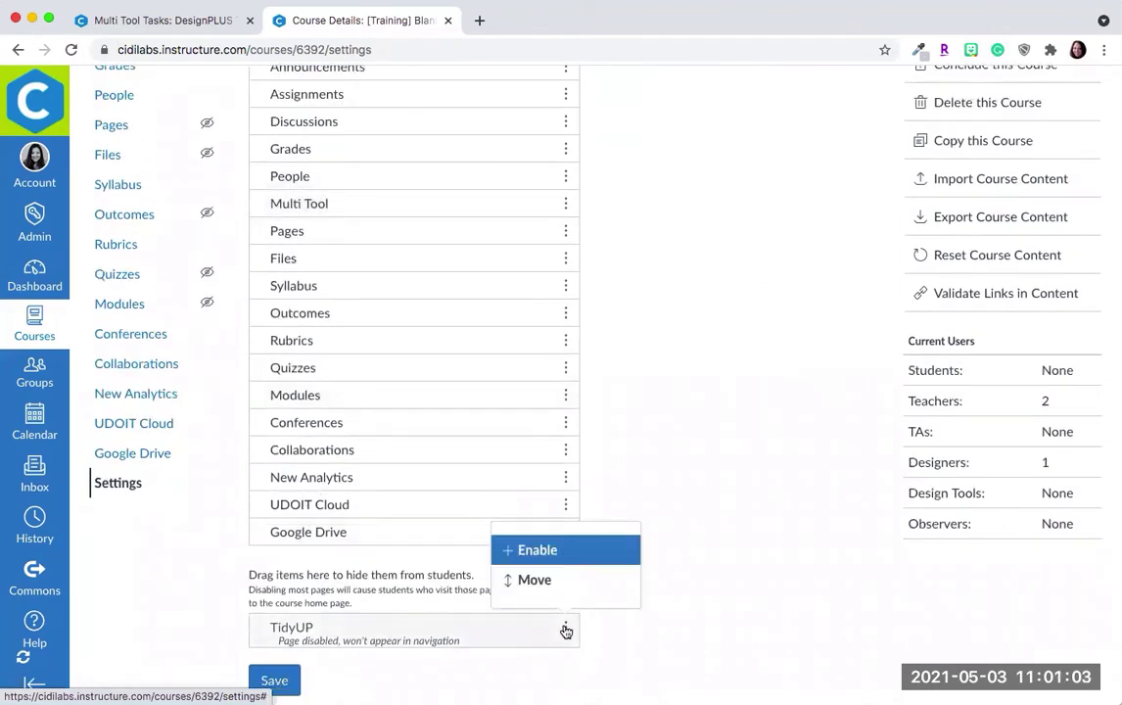
left_click(757, 301)
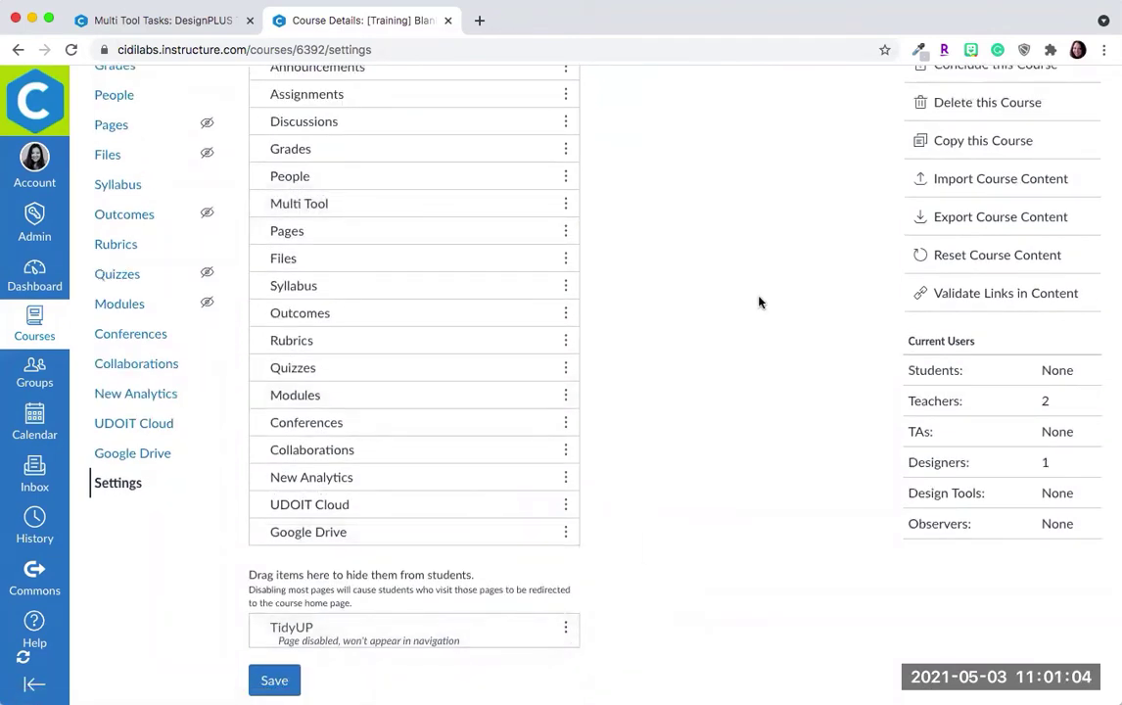
left_click(276, 682)
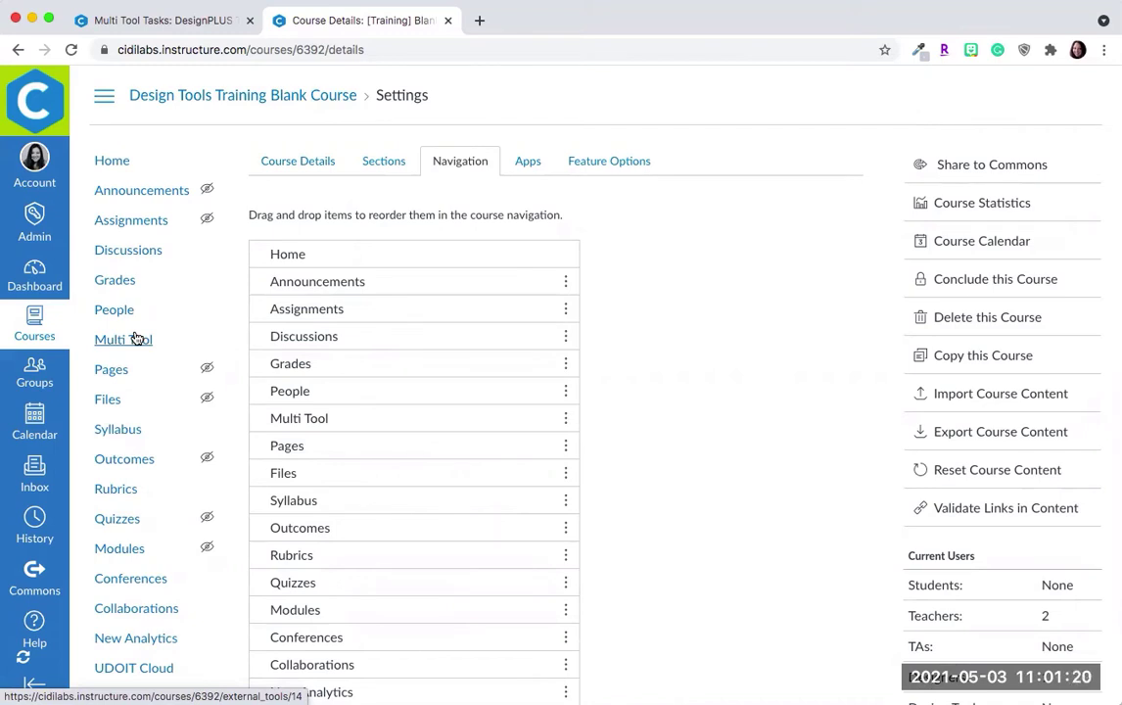
Step: In the Multi Tool's Template Builder, create the "Home" front page and set the Home link to show the front page
left_click(125, 340)
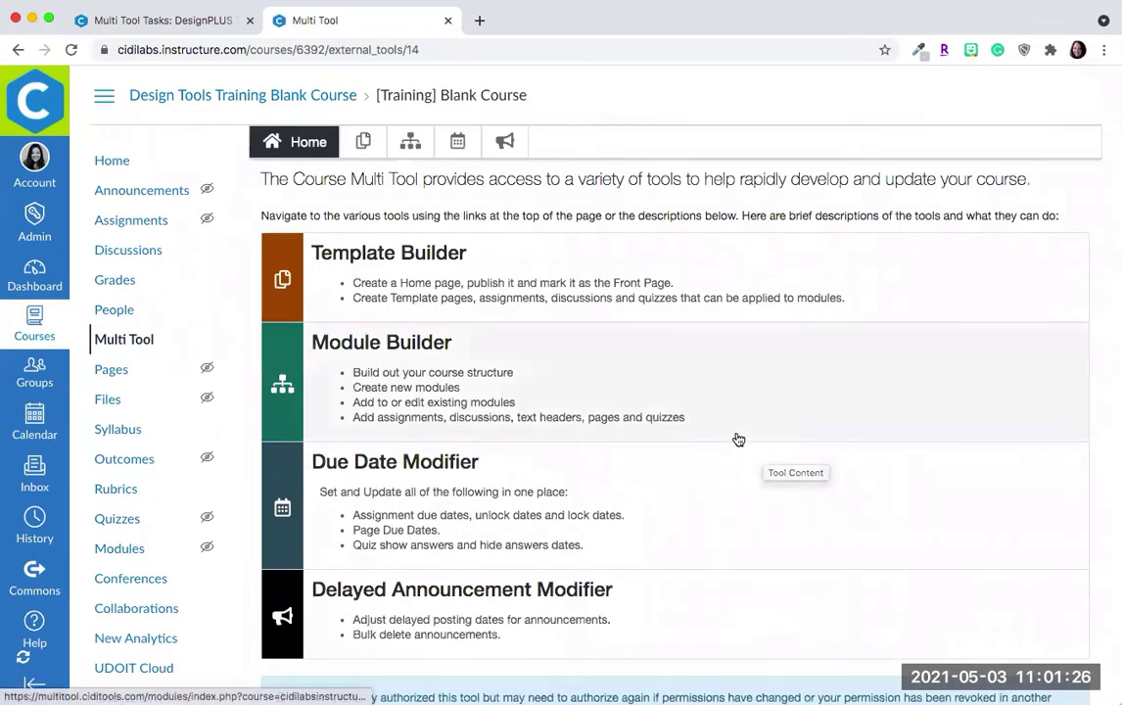
left_click(465, 284)
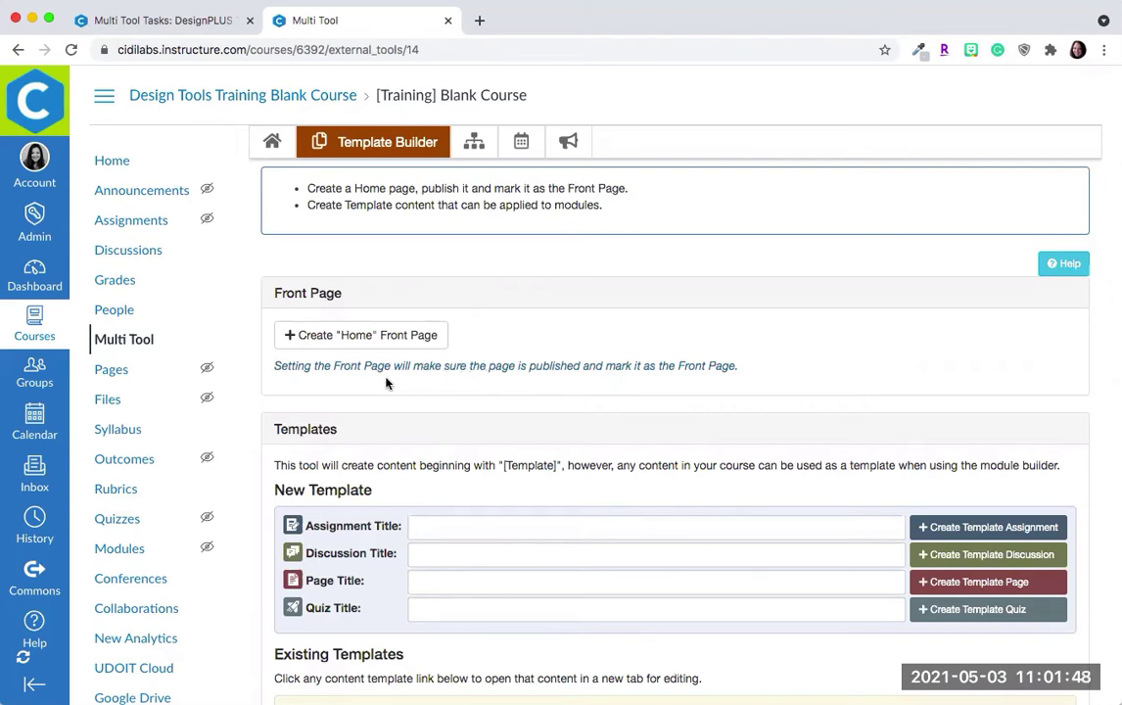
left_click(363, 334)
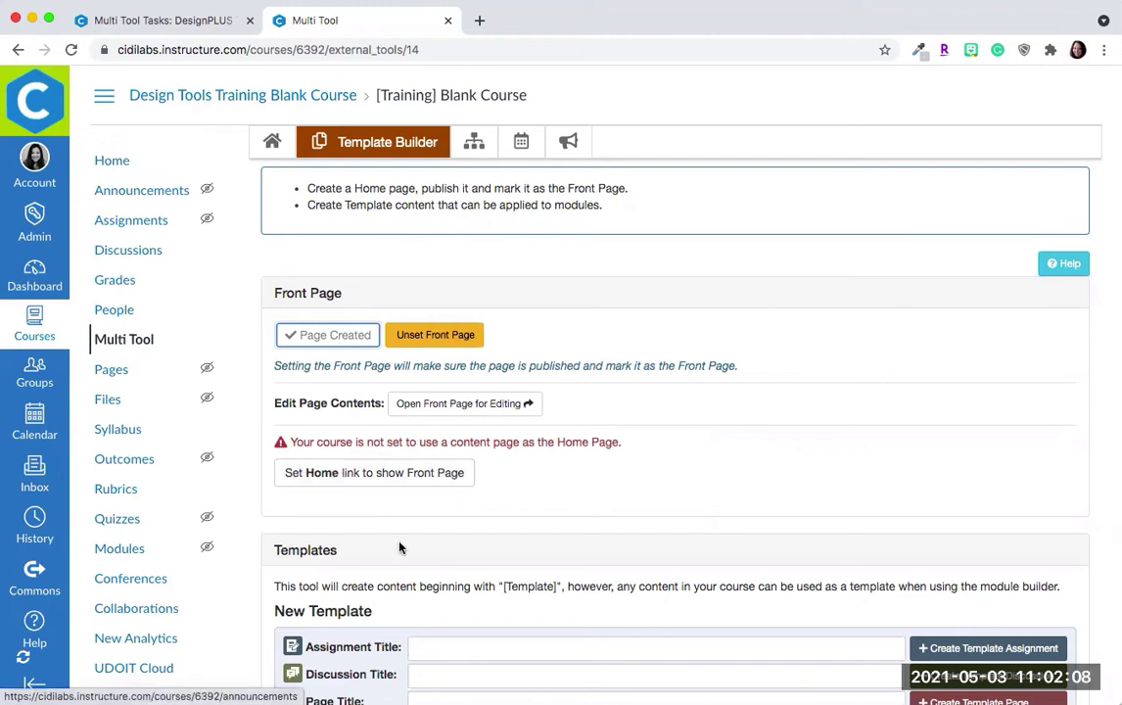
left_click(382, 483)
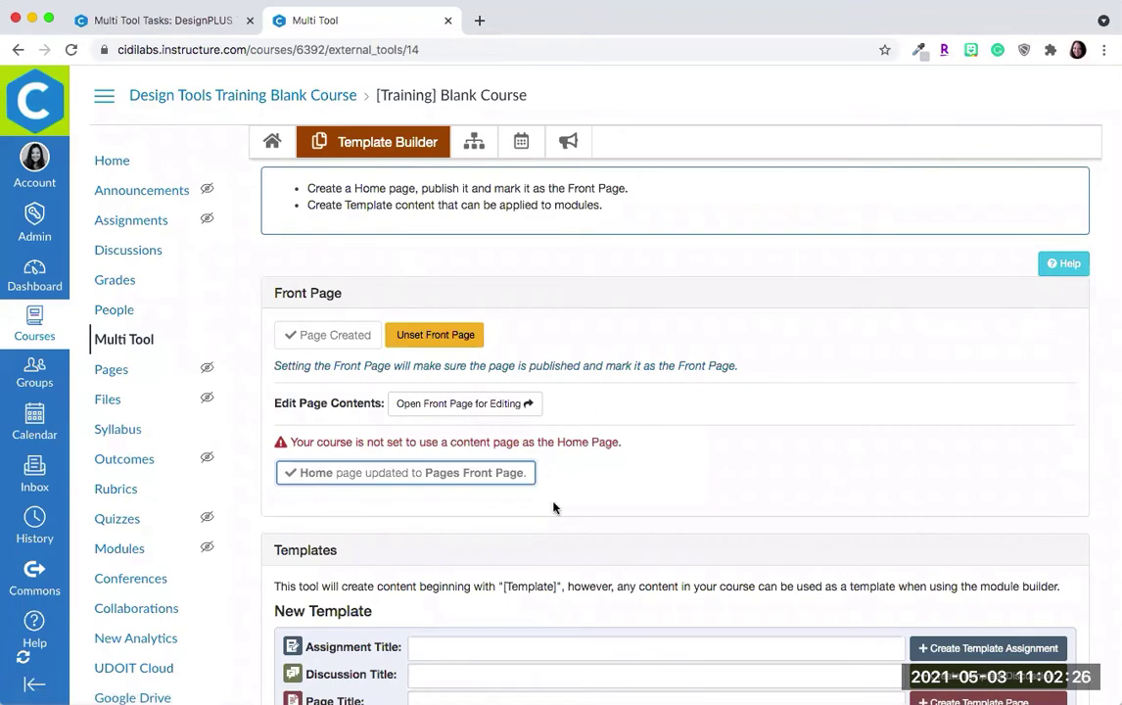
Step: Create a template page titled Overview in the Template Builder
scroll(827, 382, "down", 3)
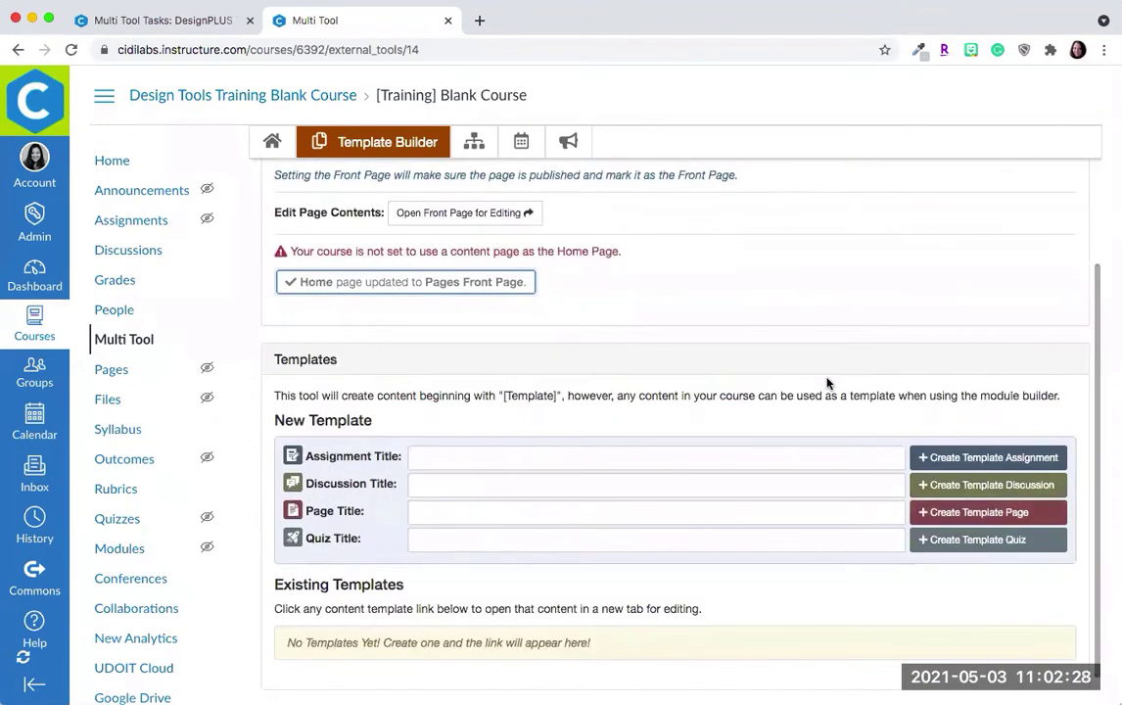
scroll(827, 383, "down", 1)
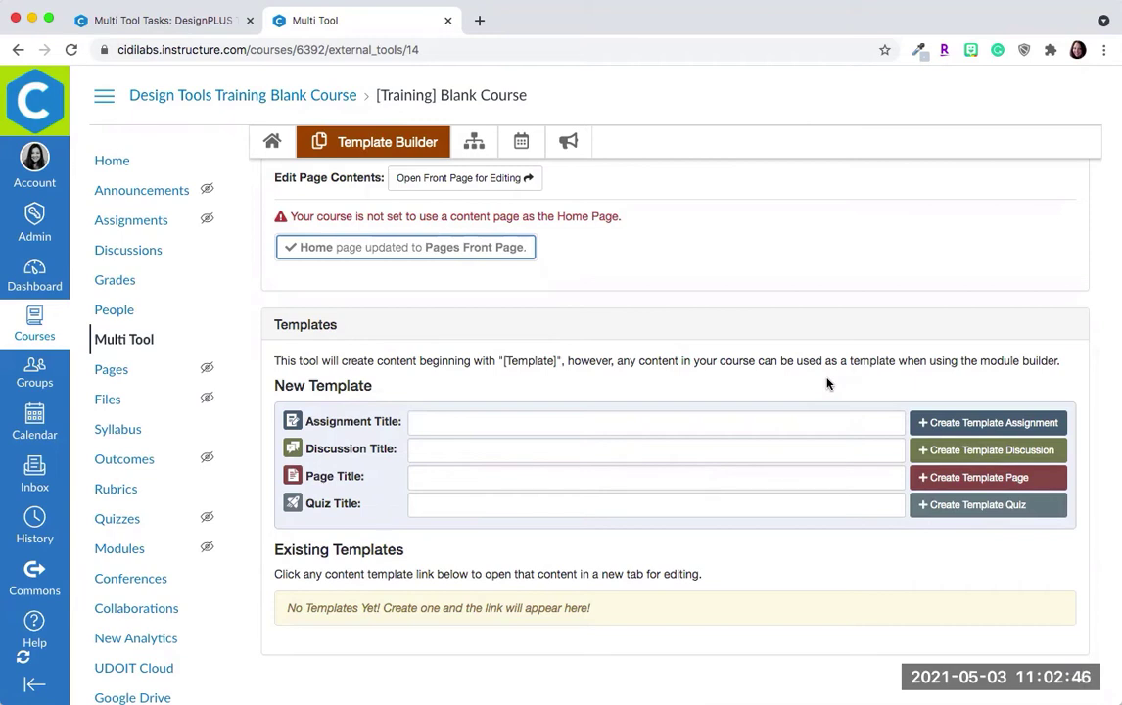
left_click(420, 474)
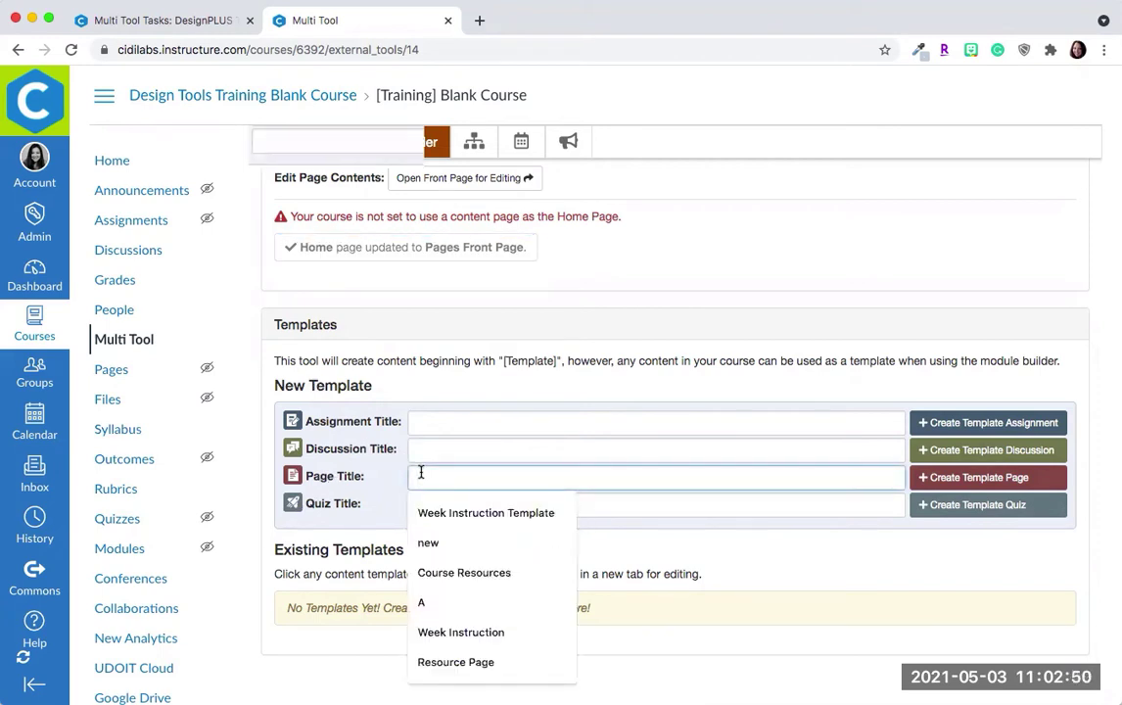
type("Over")
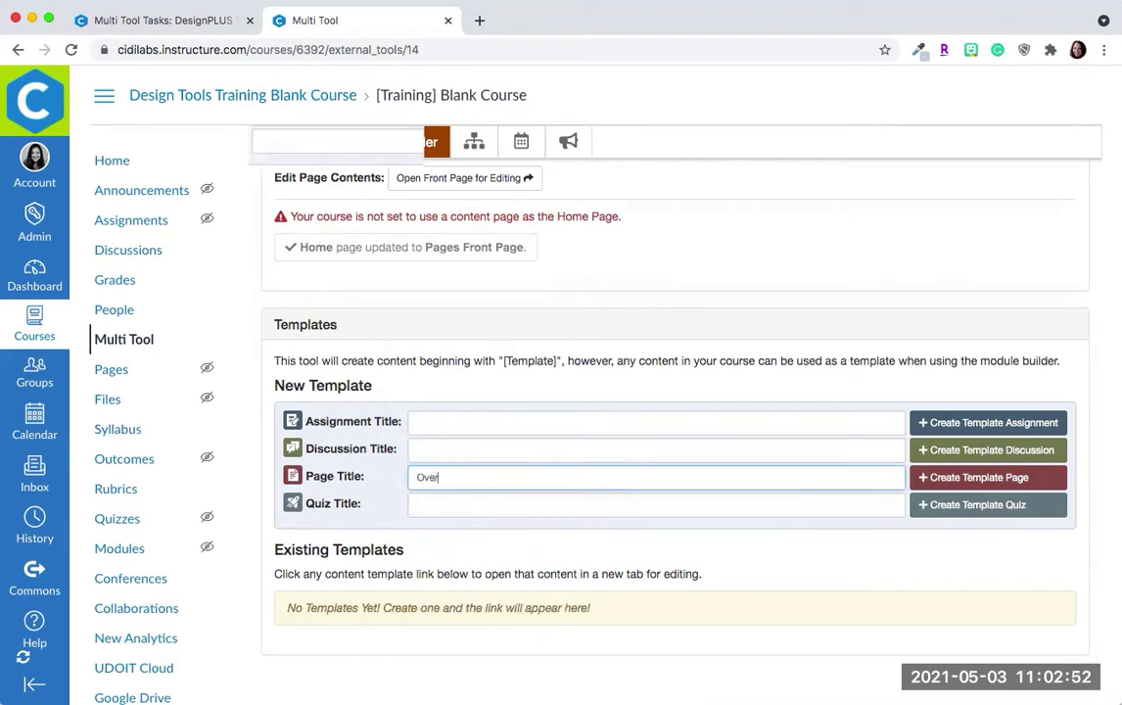
type("view")
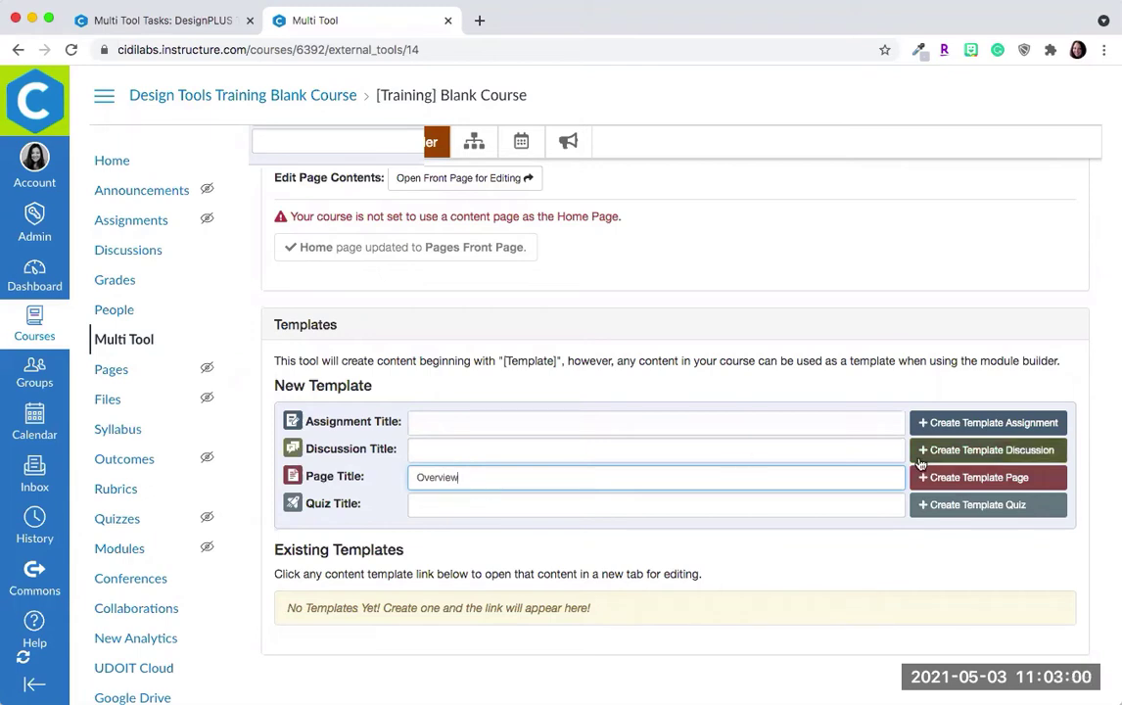
left_click(966, 484)
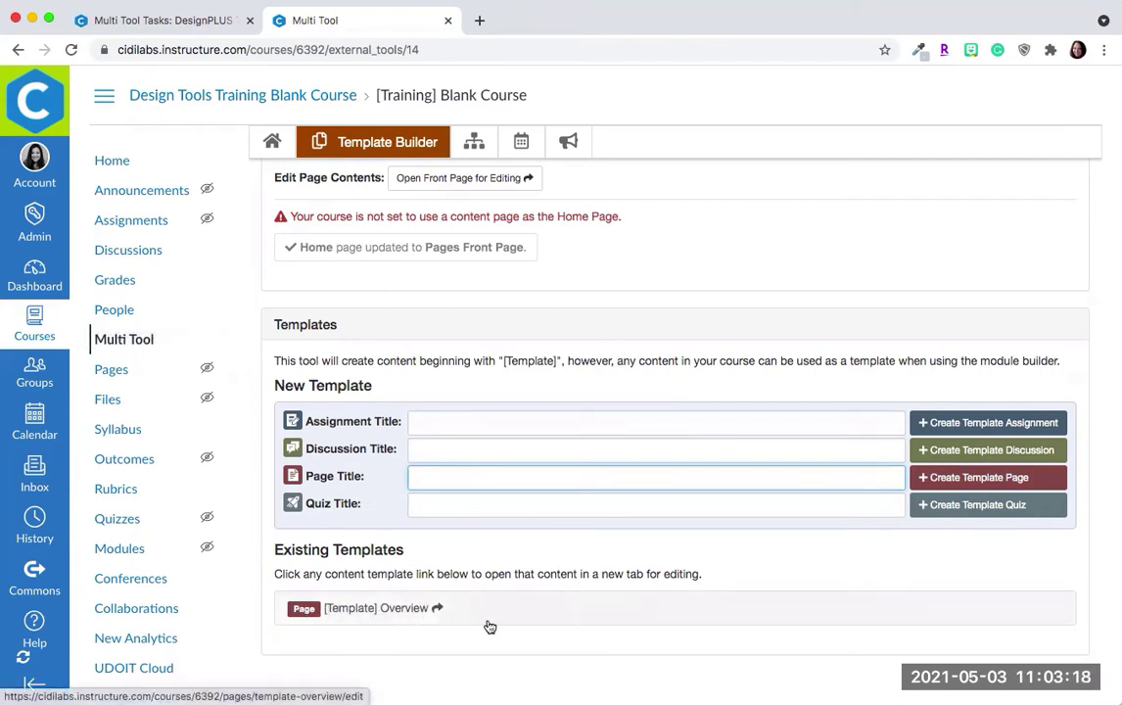
Step: Create a template assignment titled Lab in the Template Builder
left_click(536, 430)
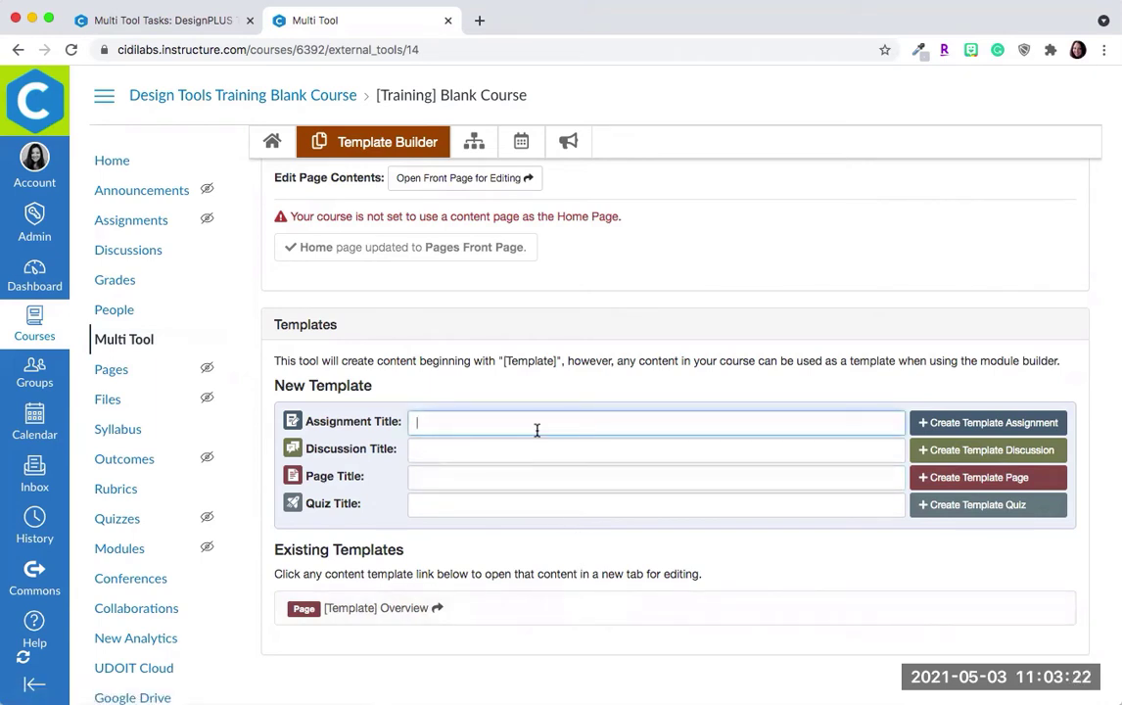
type("Lab")
key("Return")
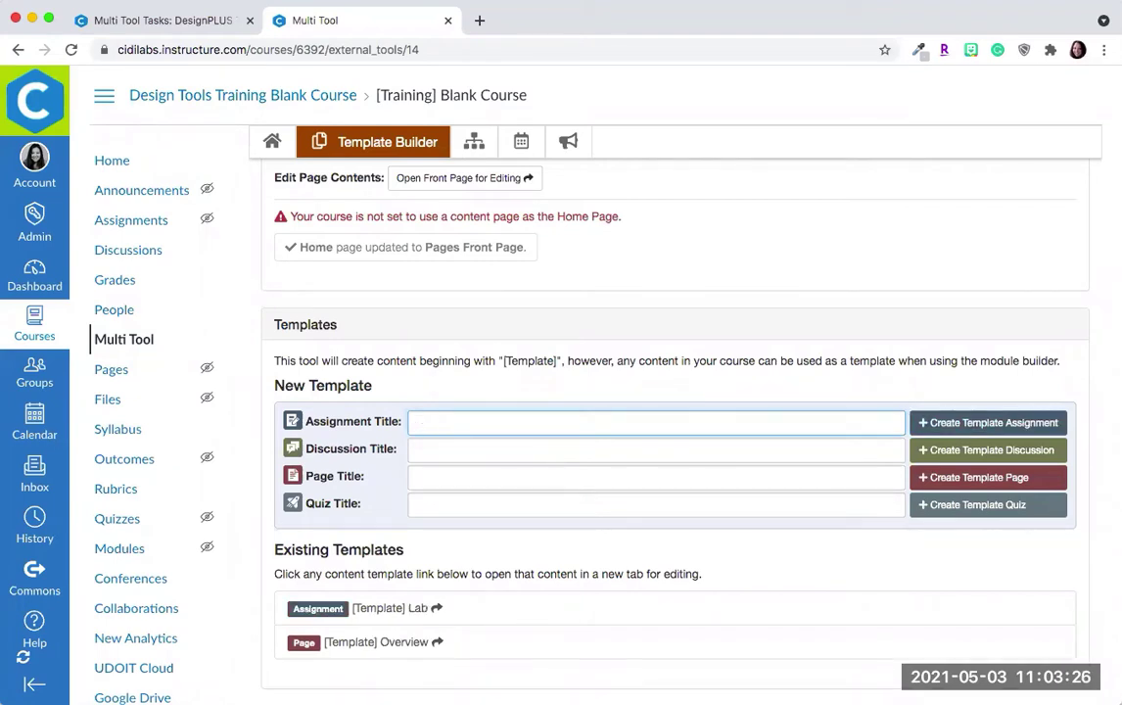
Step: Create a template discussion titled Group in the Template Builder
left_click(494, 450)
type("G")
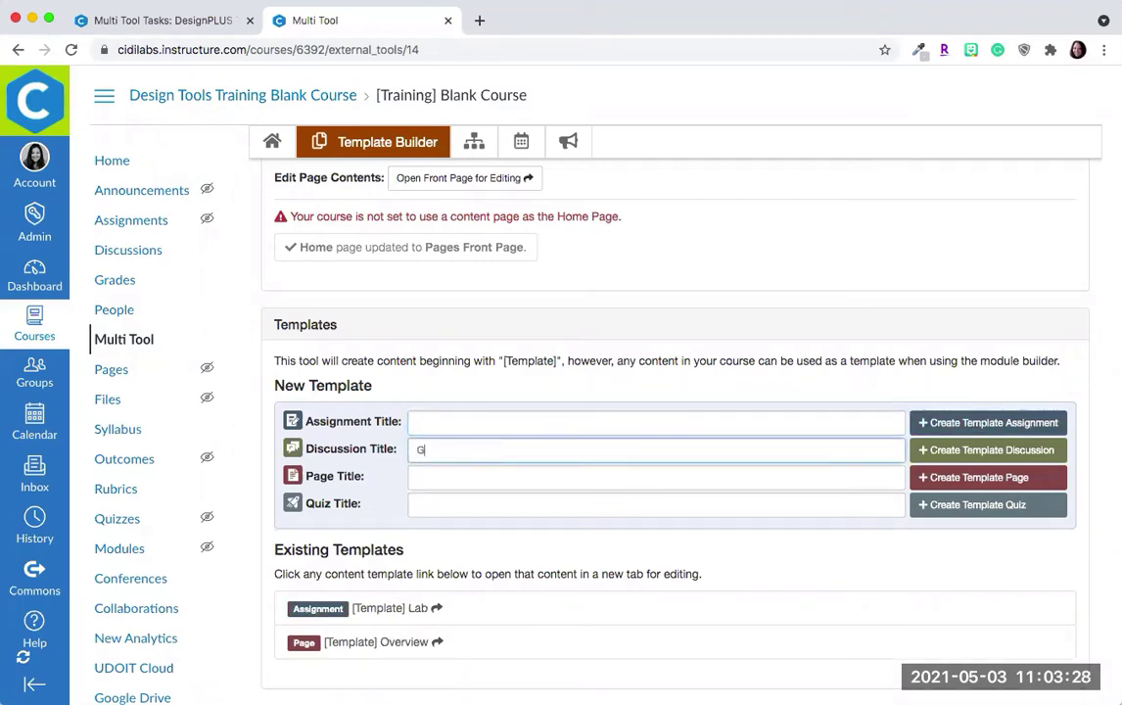
type("roup")
key("Return")
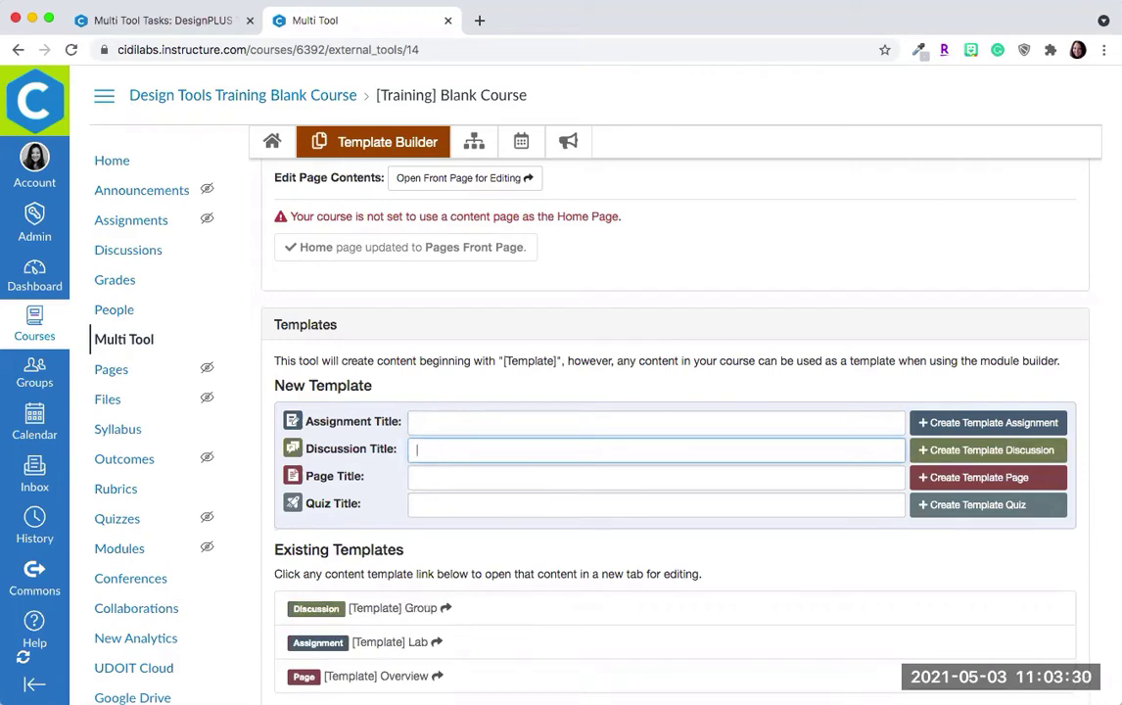
Step: Create a template quiz titled End of Unit in the Template Builder
left_click(453, 509)
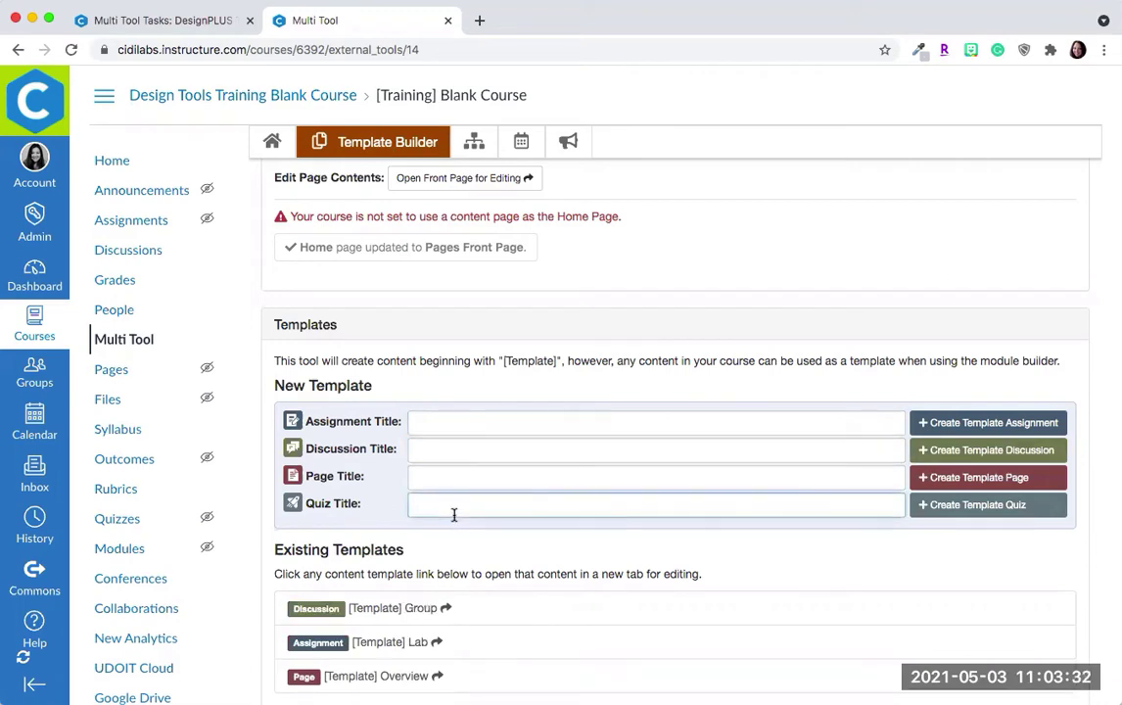
type("End of Unit")
key("Return")
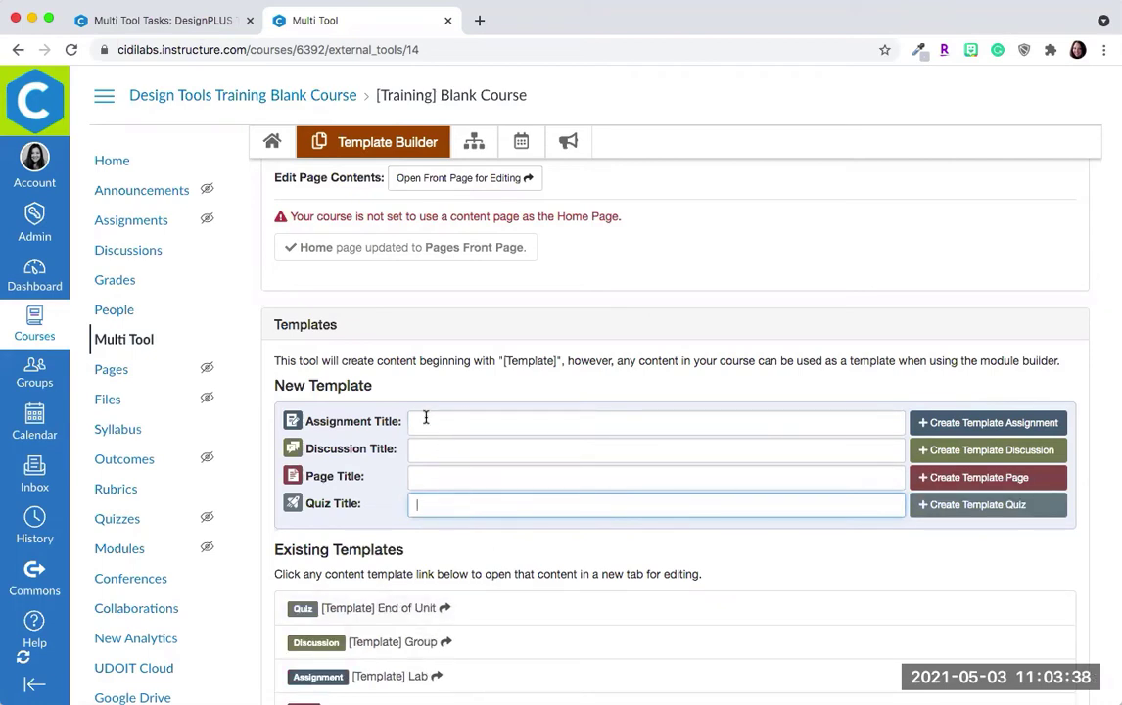
Step: Open the [Template] Overview page for editing and apply the Flat Sections 1 theme as a basic page
scroll(467, 420, "down", 1)
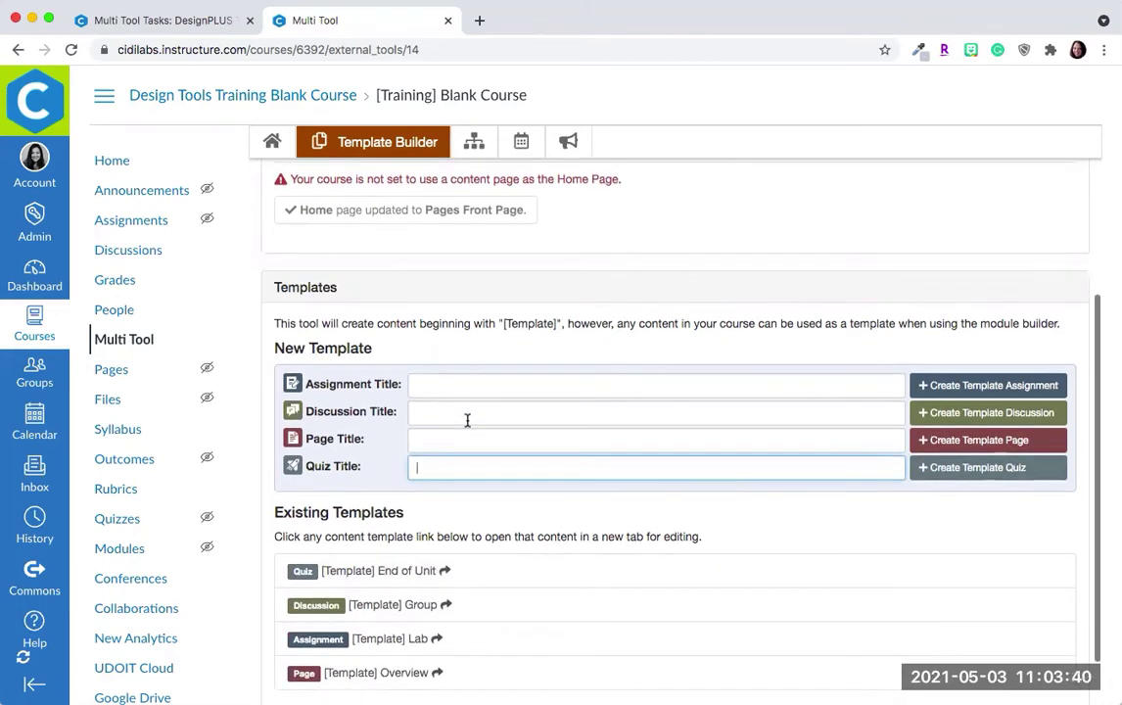
scroll(467, 420, "down", 2)
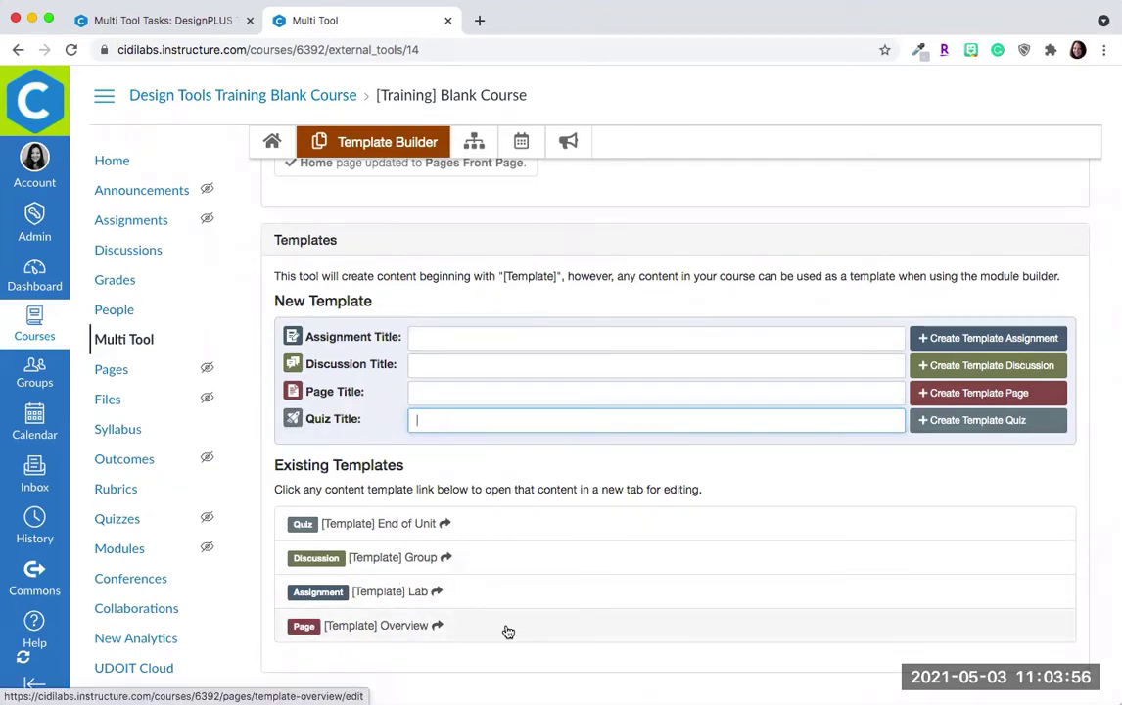
left_click(389, 631)
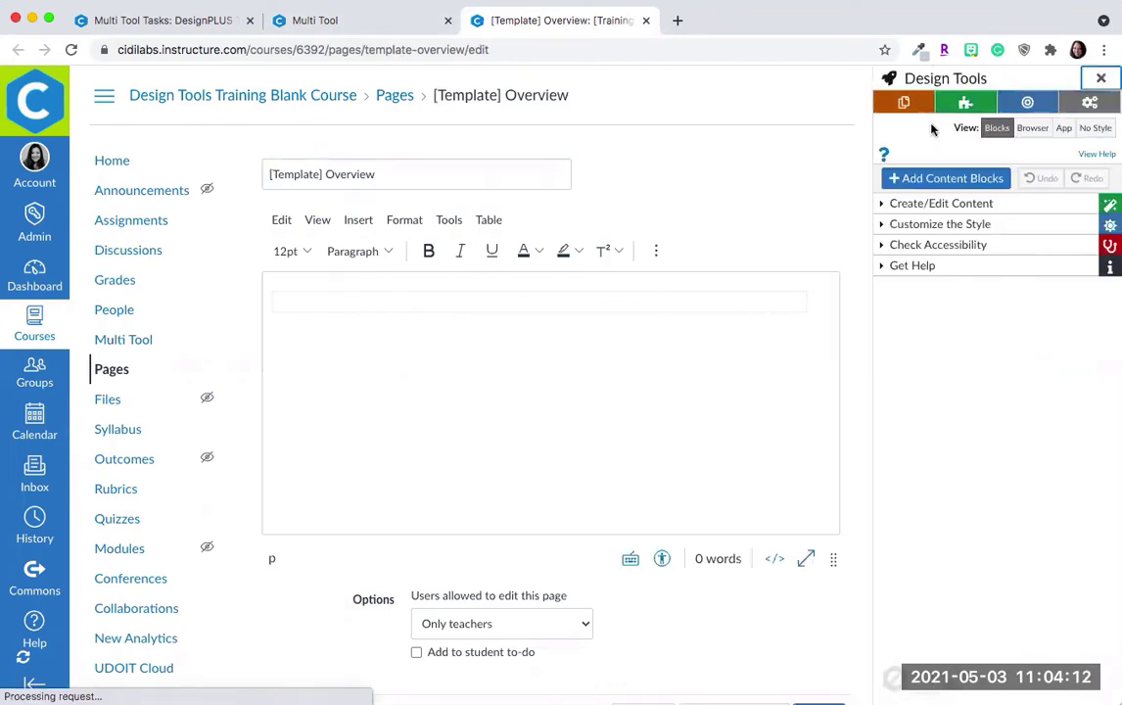
left_click(965, 108)
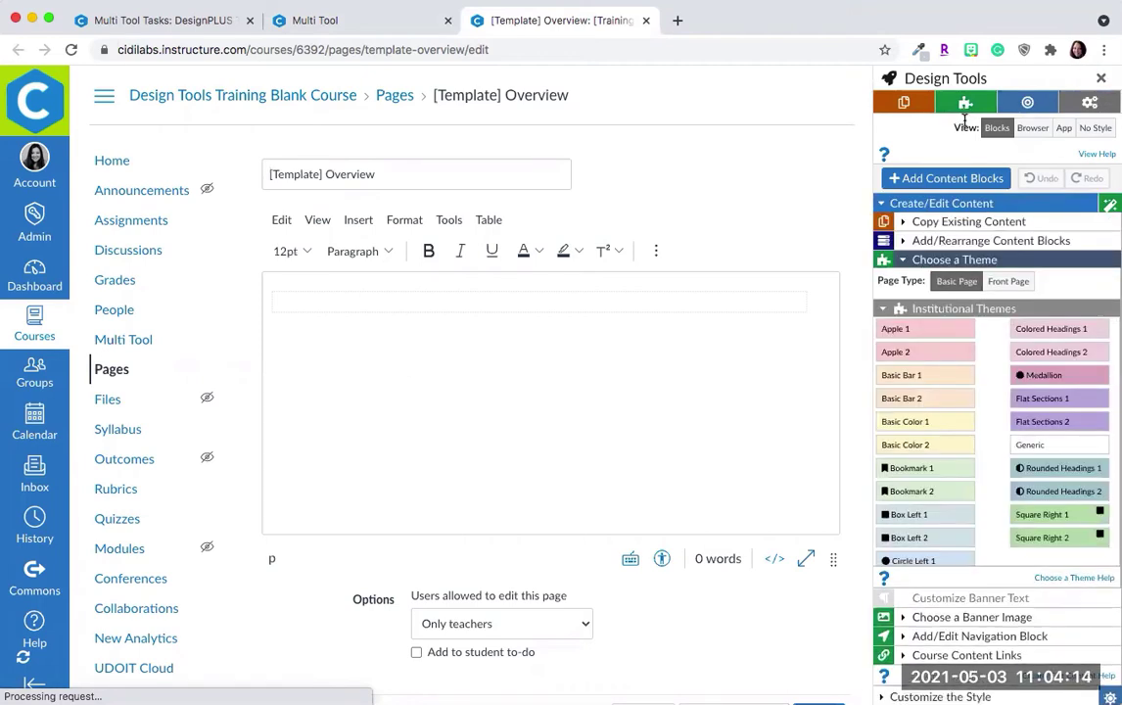
left_click(1045, 400)
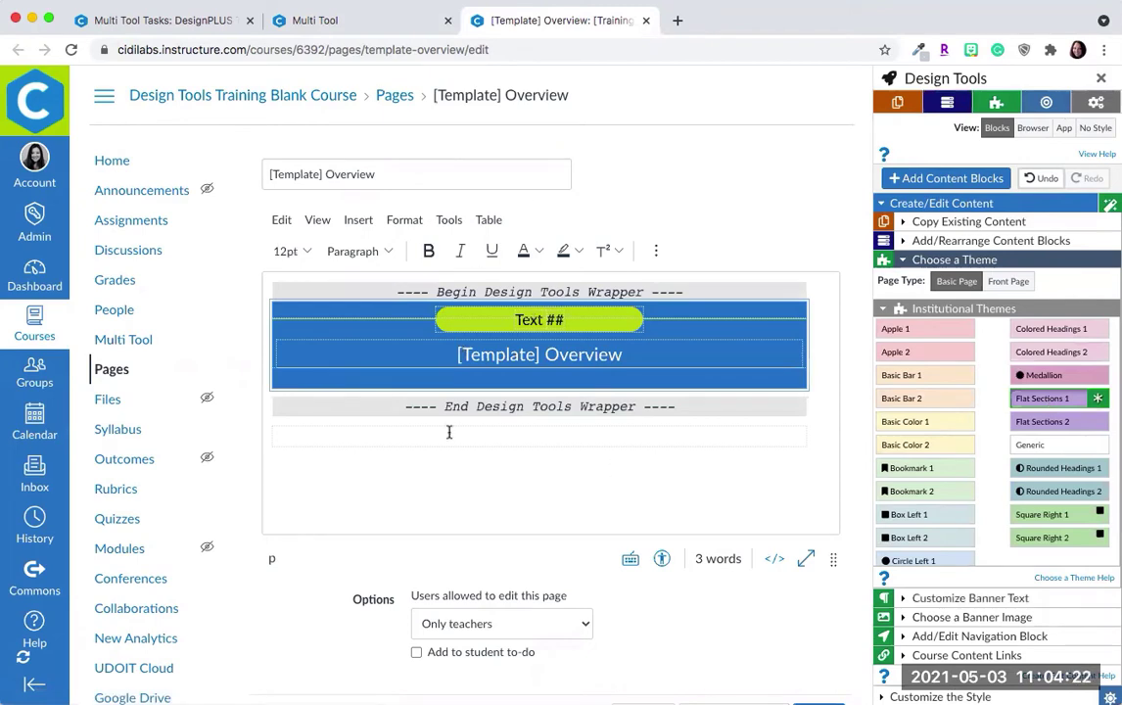
Step: Add the Introduction_text_here, Objectives, Readings, Lectures and Assignments blocks to the Overview template page
left_click(946, 180)
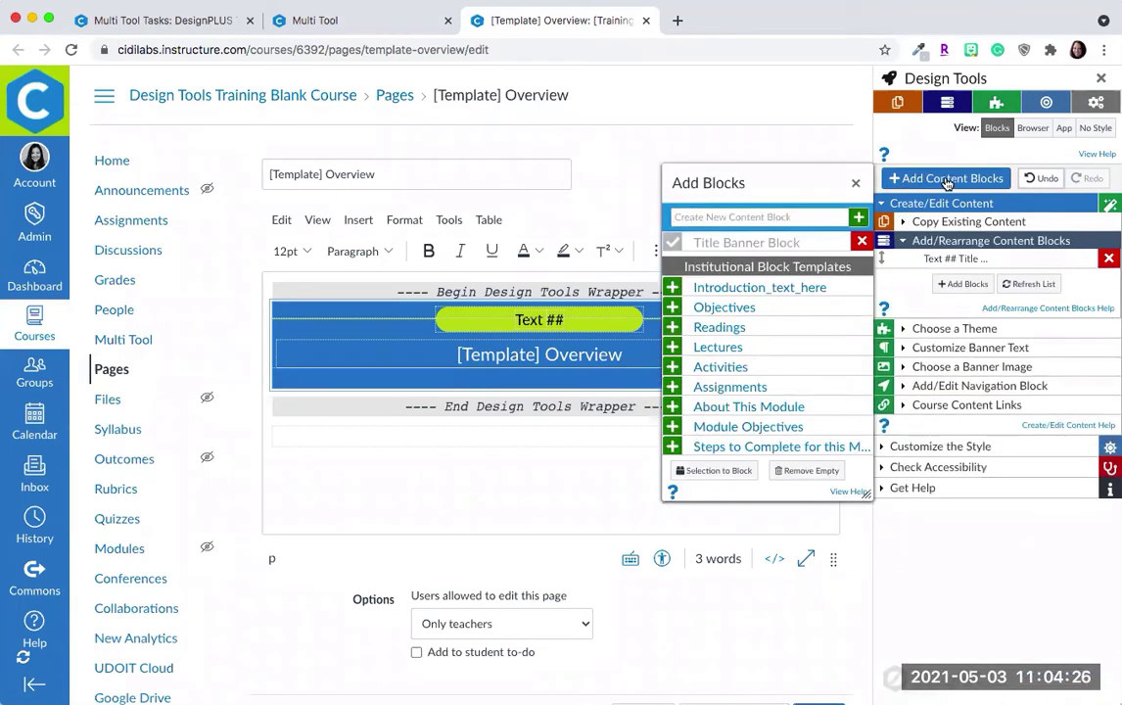
left_click(775, 288)
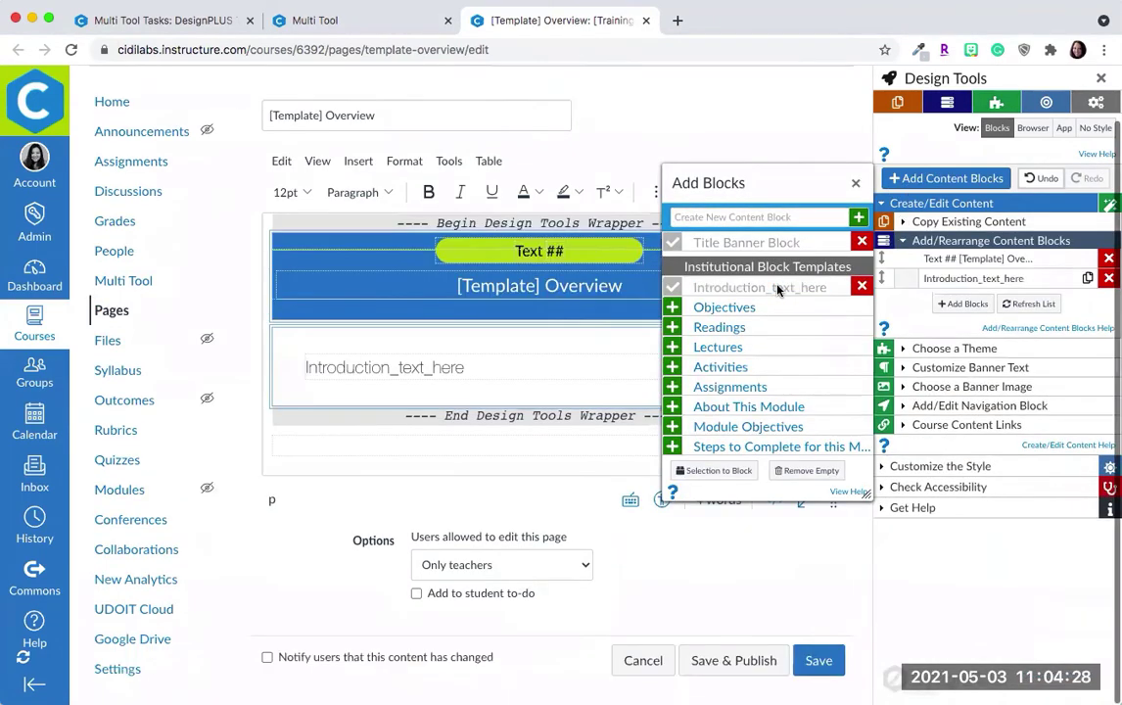
left_click(725, 310)
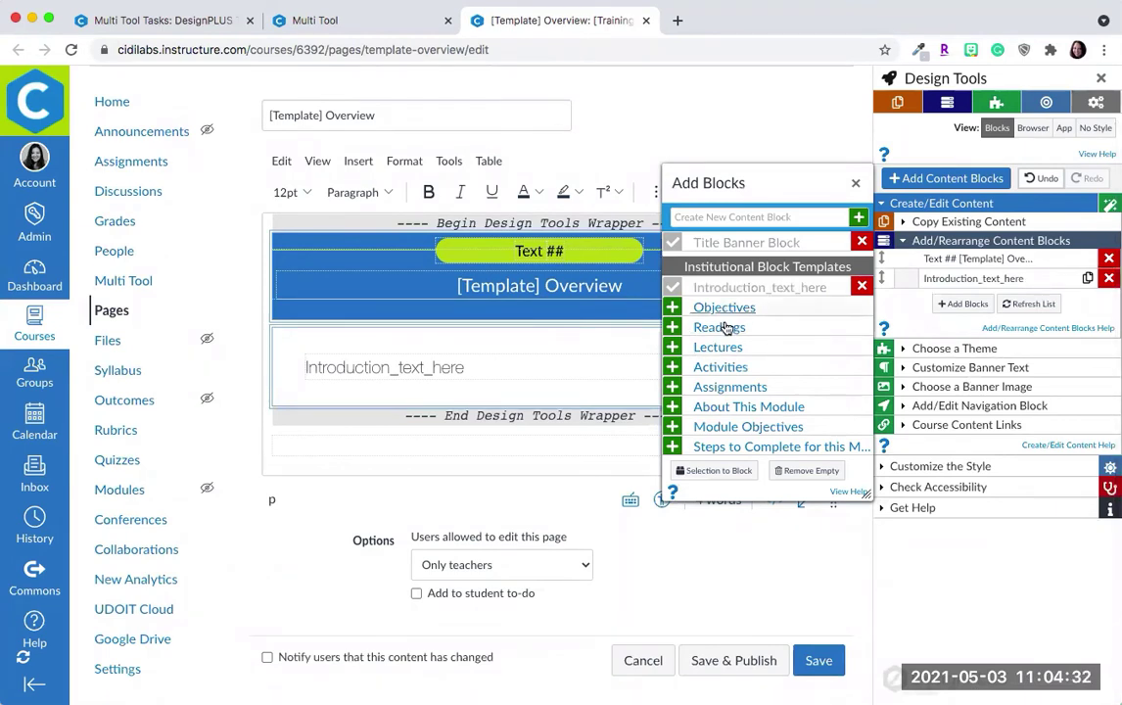
left_click(725, 327)
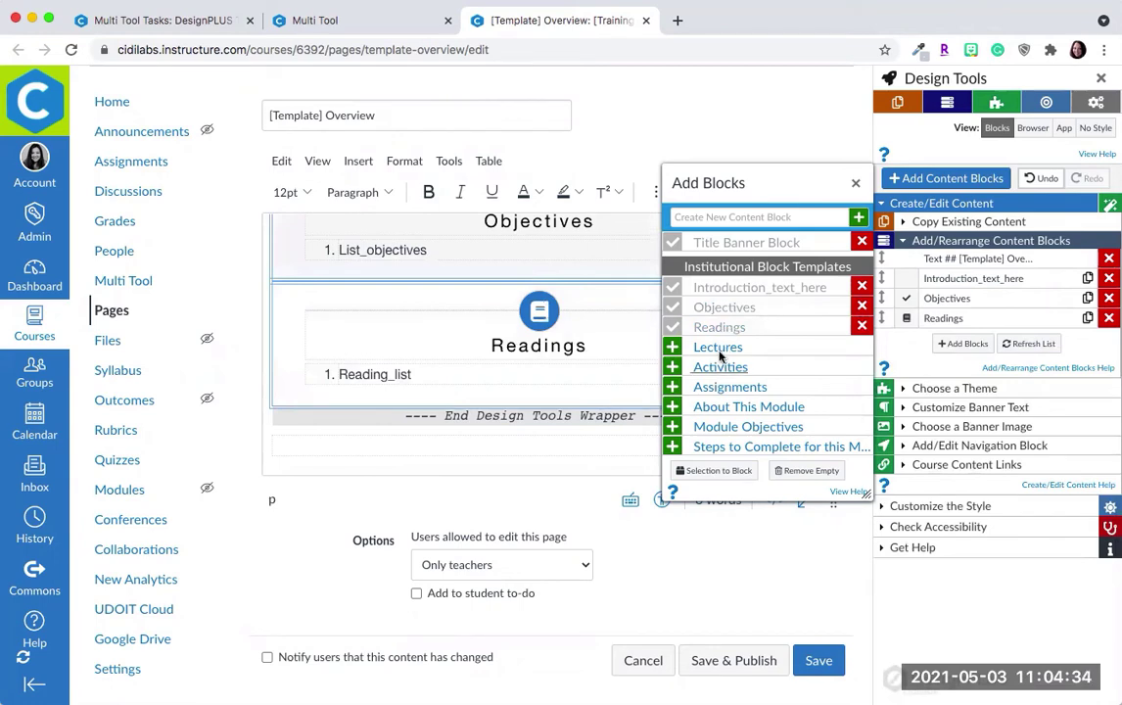
left_click(718, 348)
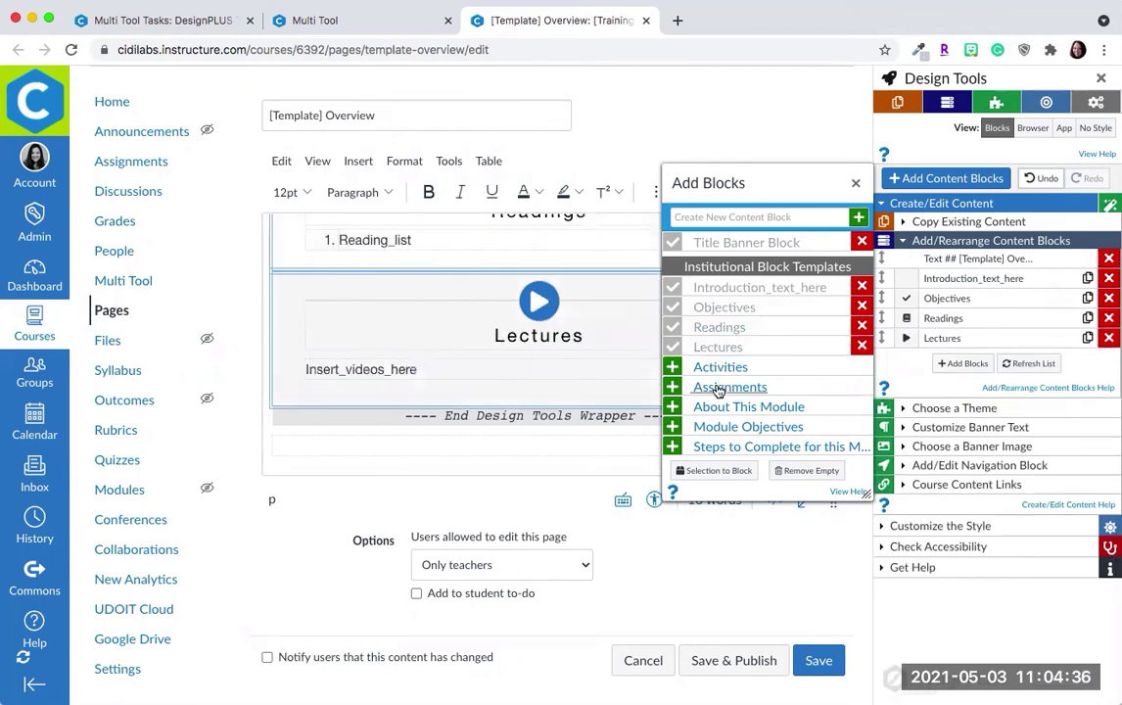
left_click(720, 388)
scroll(566, 287, "up", 4)
scroll(566, 287, "up", 4)
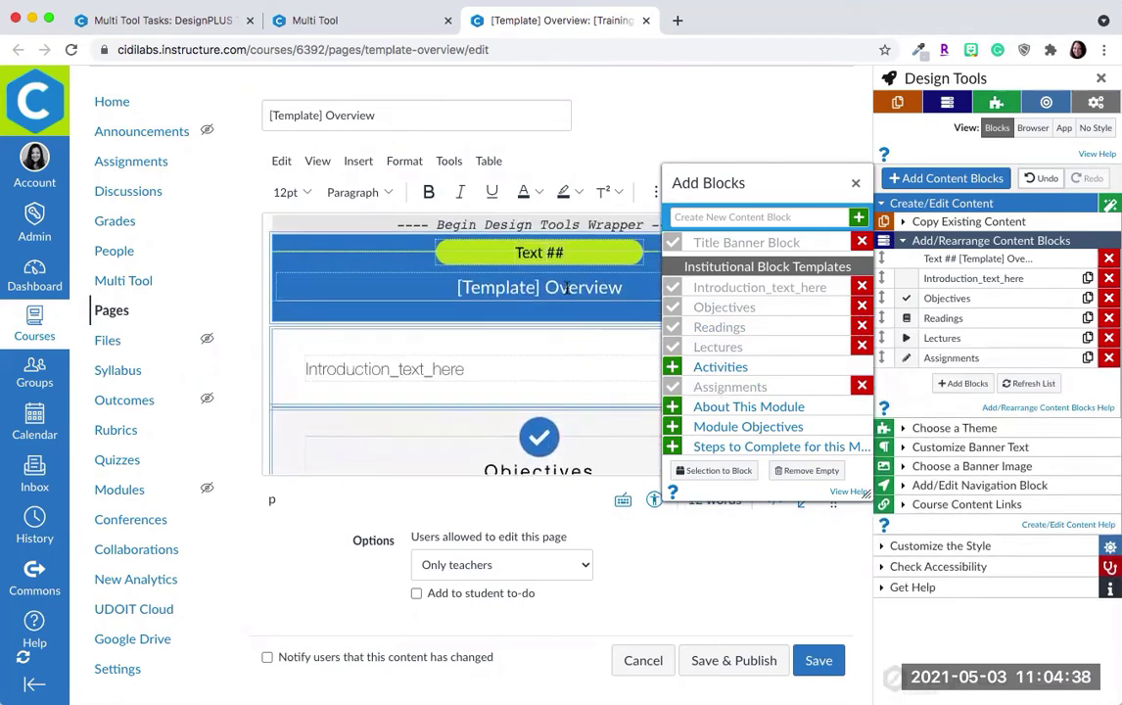
scroll(566, 287, "down", 5)
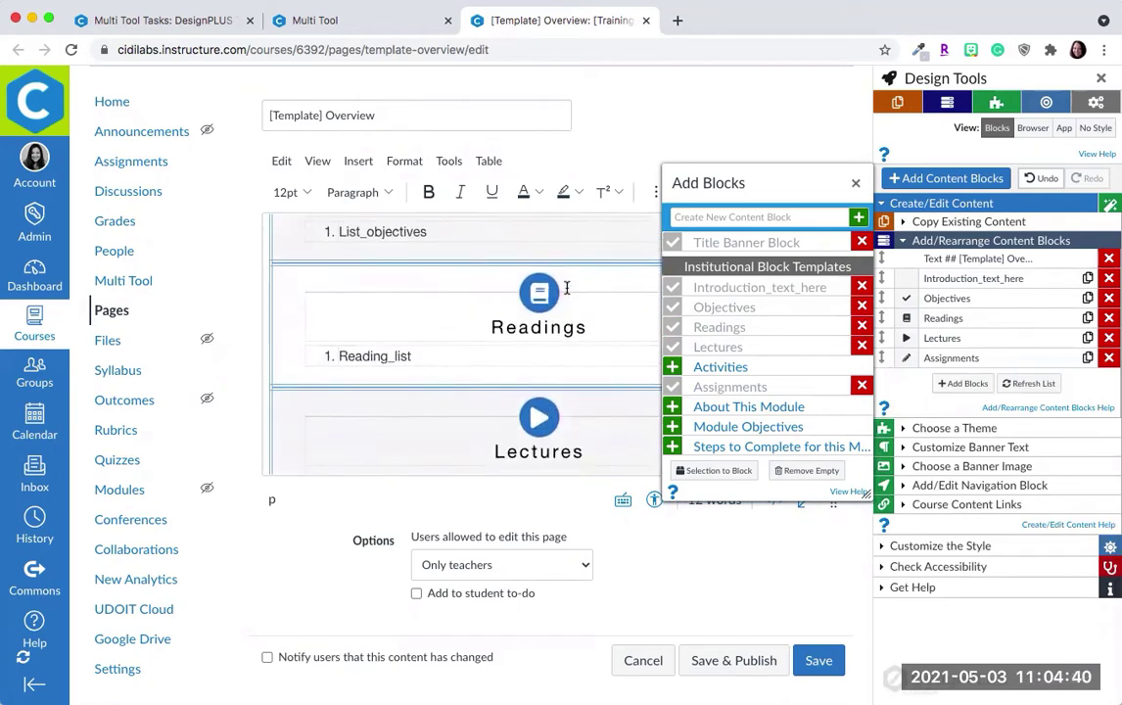
left_click(854, 183)
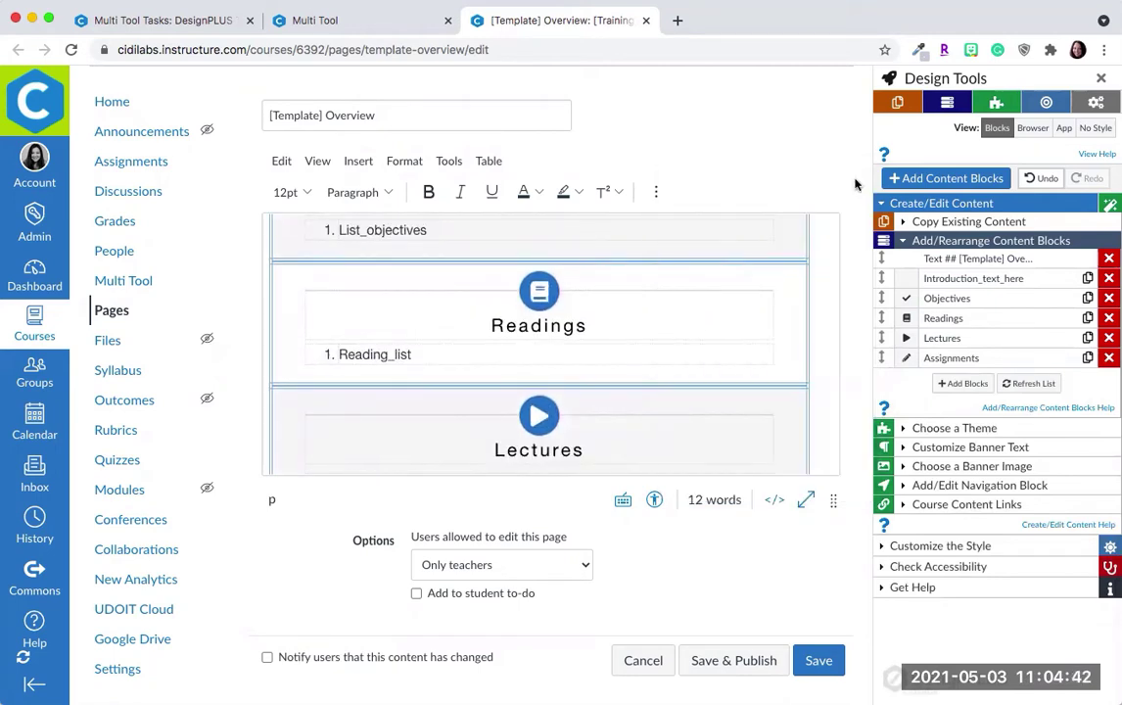
Step: Review the Overview template's banner and content blocks in the page editor
scroll(676, 350, "up", 5)
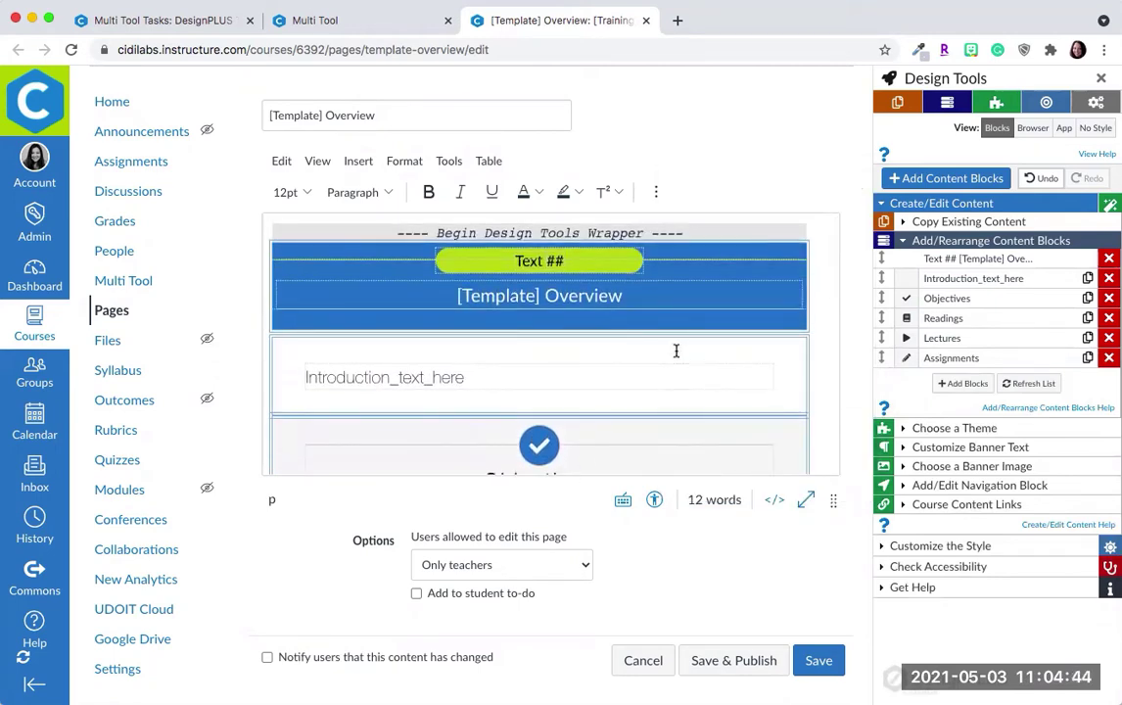
scroll(566, 383, "down", 3)
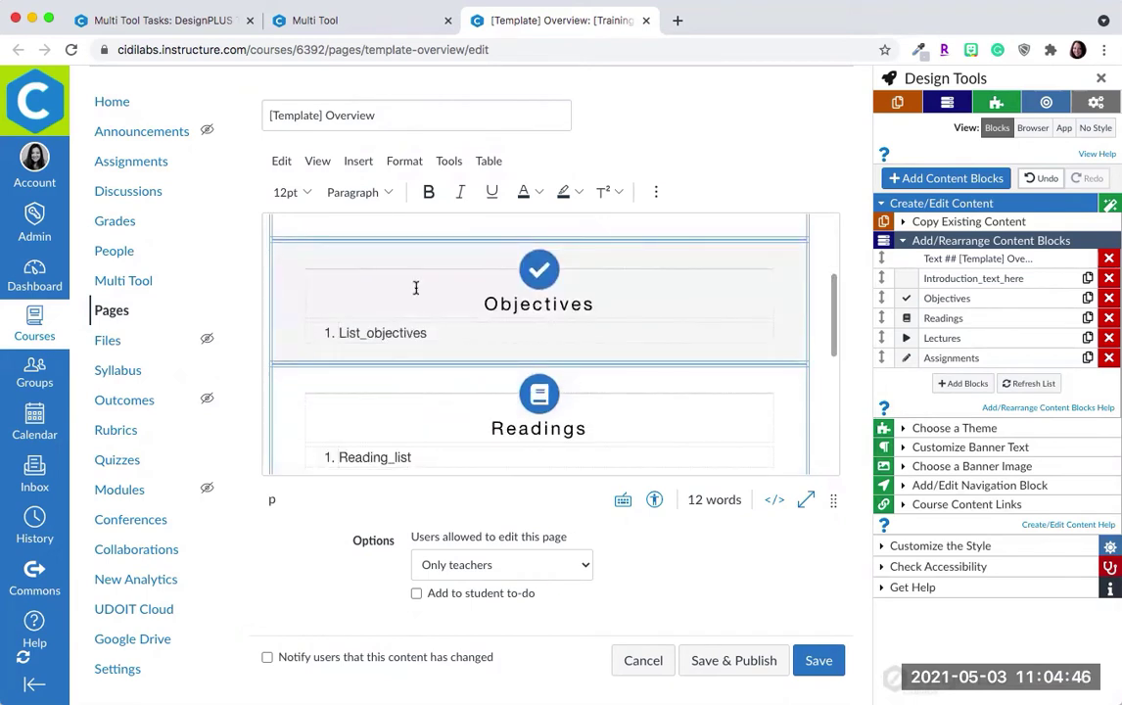
scroll(556, 351, "down", 3)
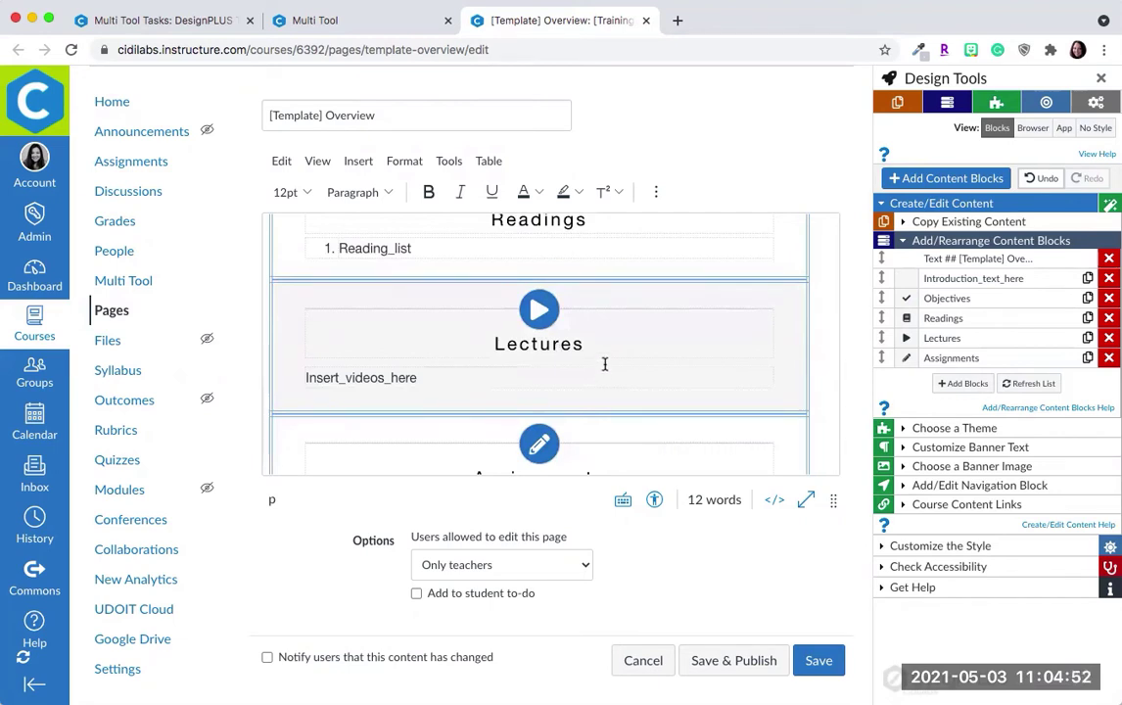
scroll(604, 364, "down", 1)
scroll(604, 364, "up", 3)
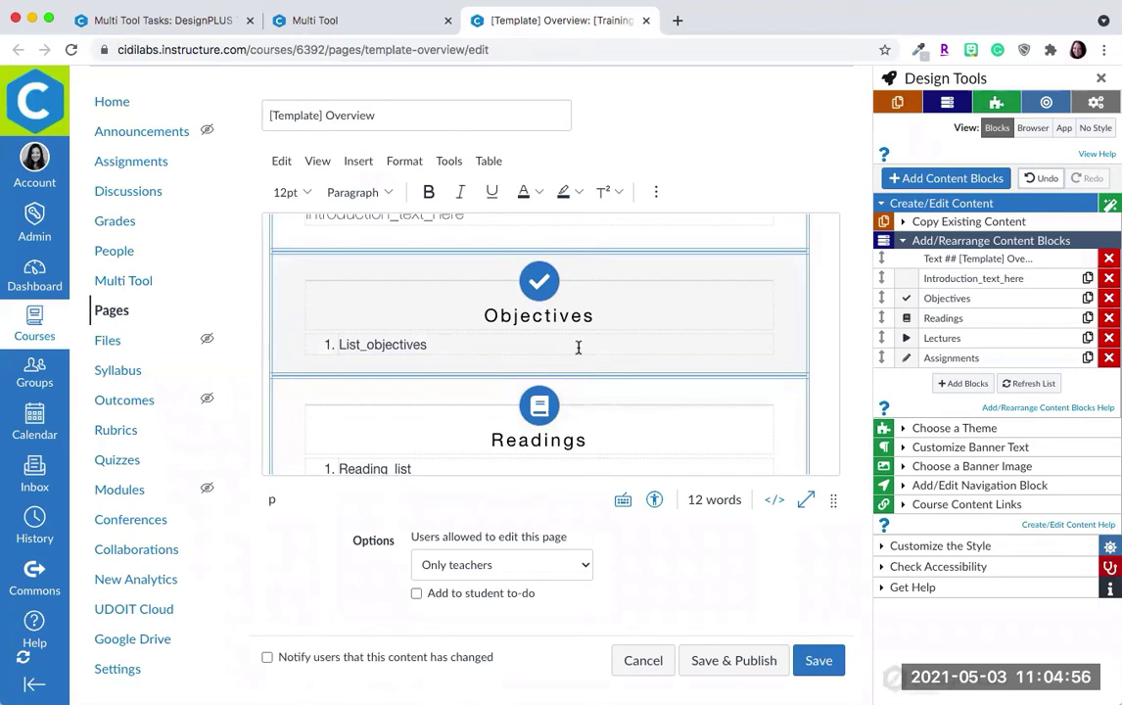
scroll(579, 347, "up", 3)
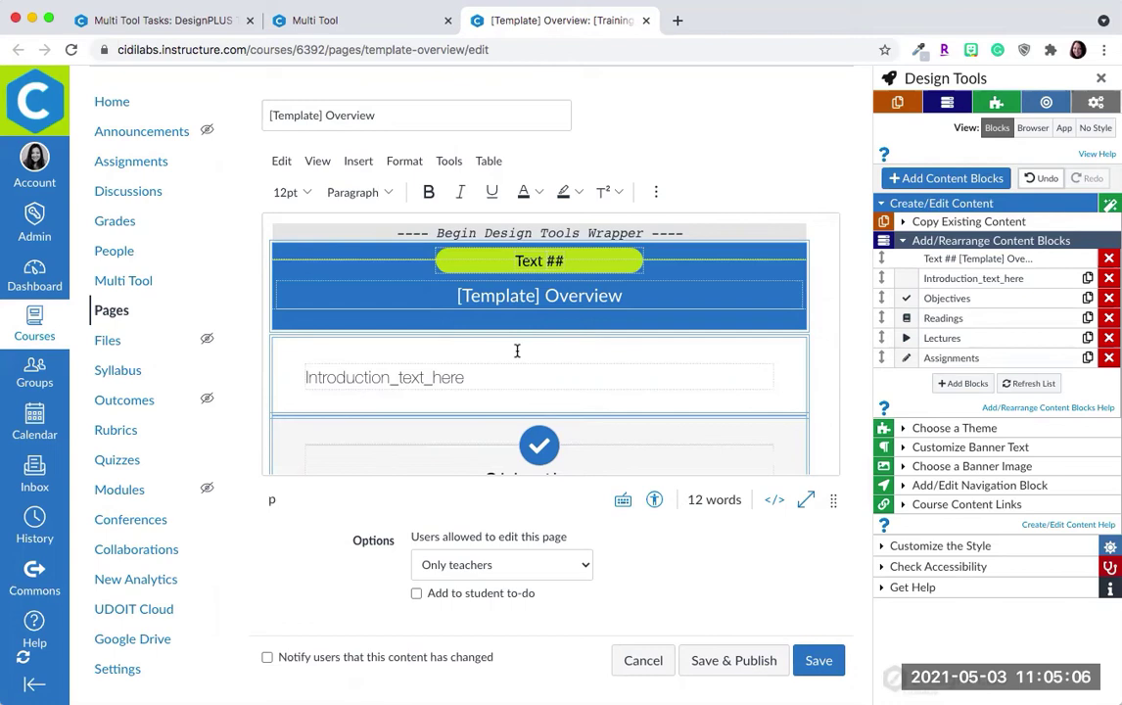
scroll(711, 366, "down", 1)
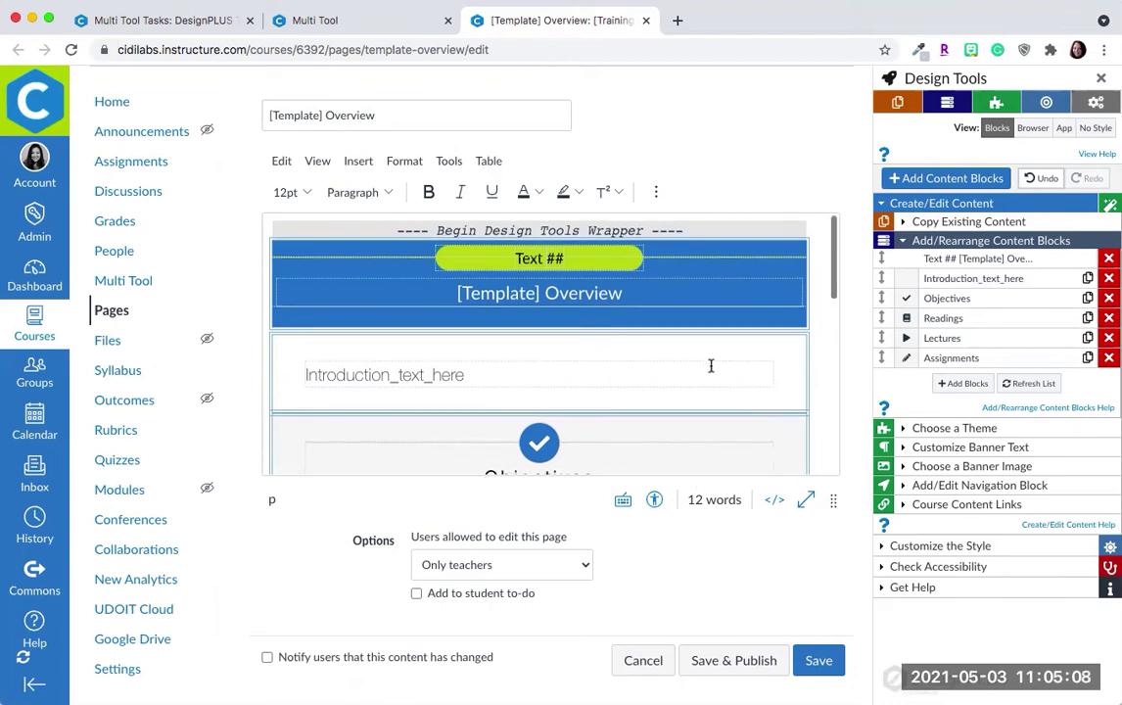
Step: Save the Overview template page without publishing, look over the saved page, and close it to return to the Multi Tool
left_click(818, 660)
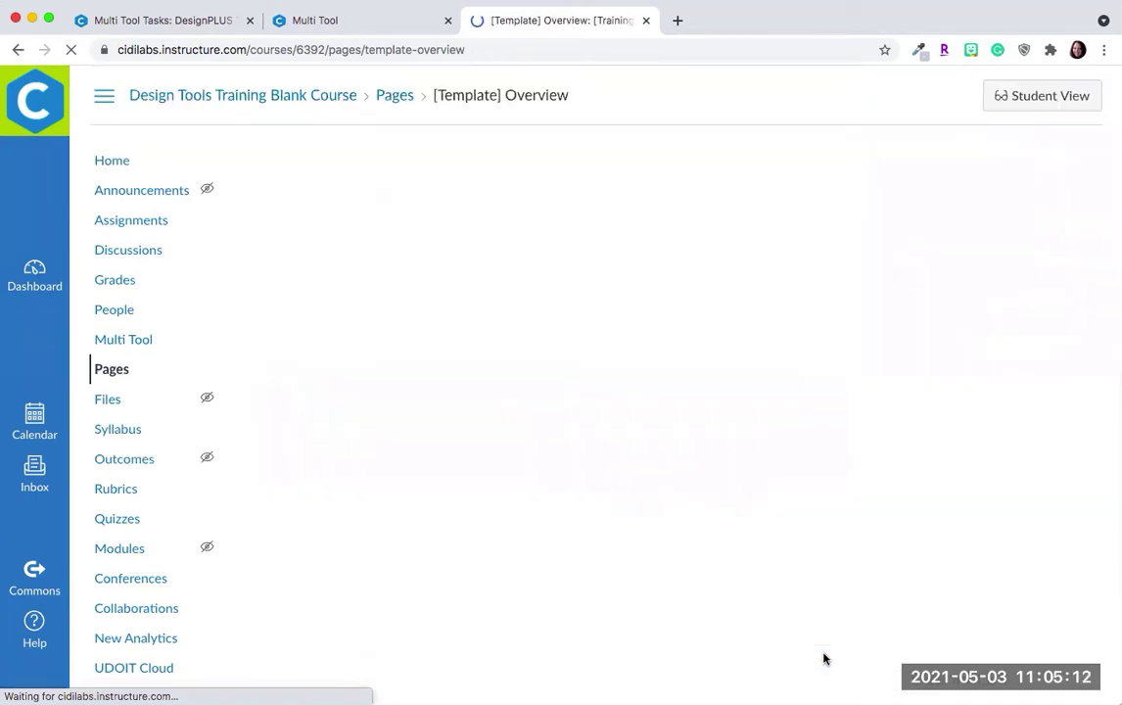
scroll(813, 584, "down", 5)
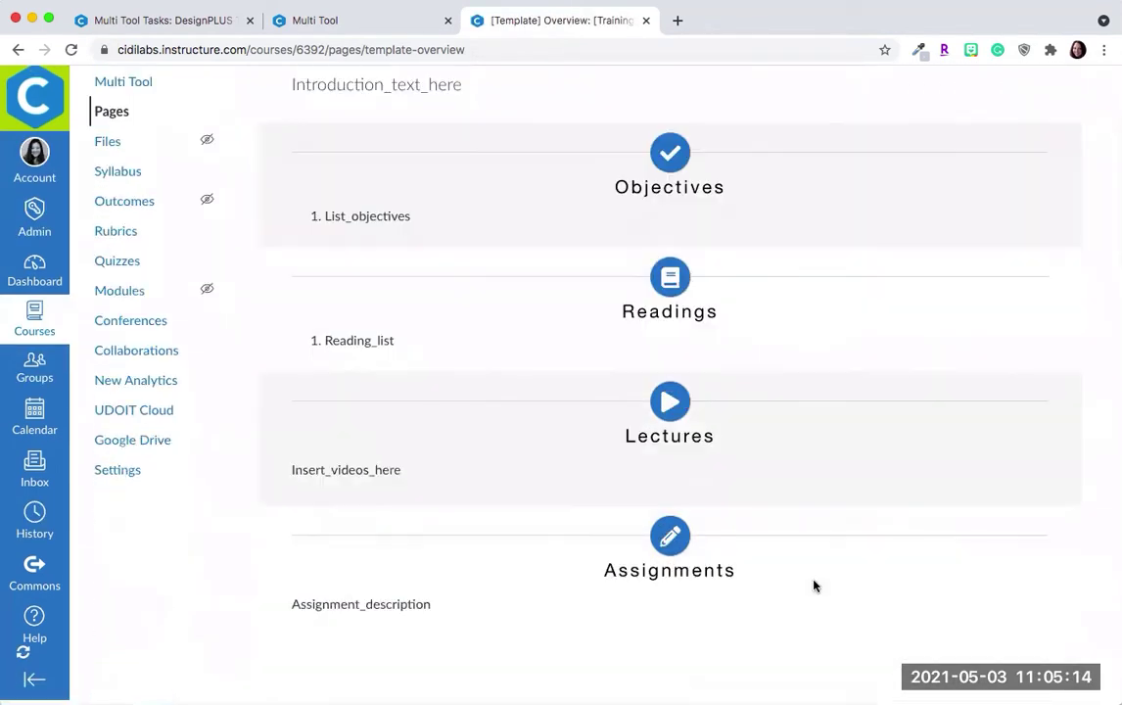
scroll(814, 584, "up", 5)
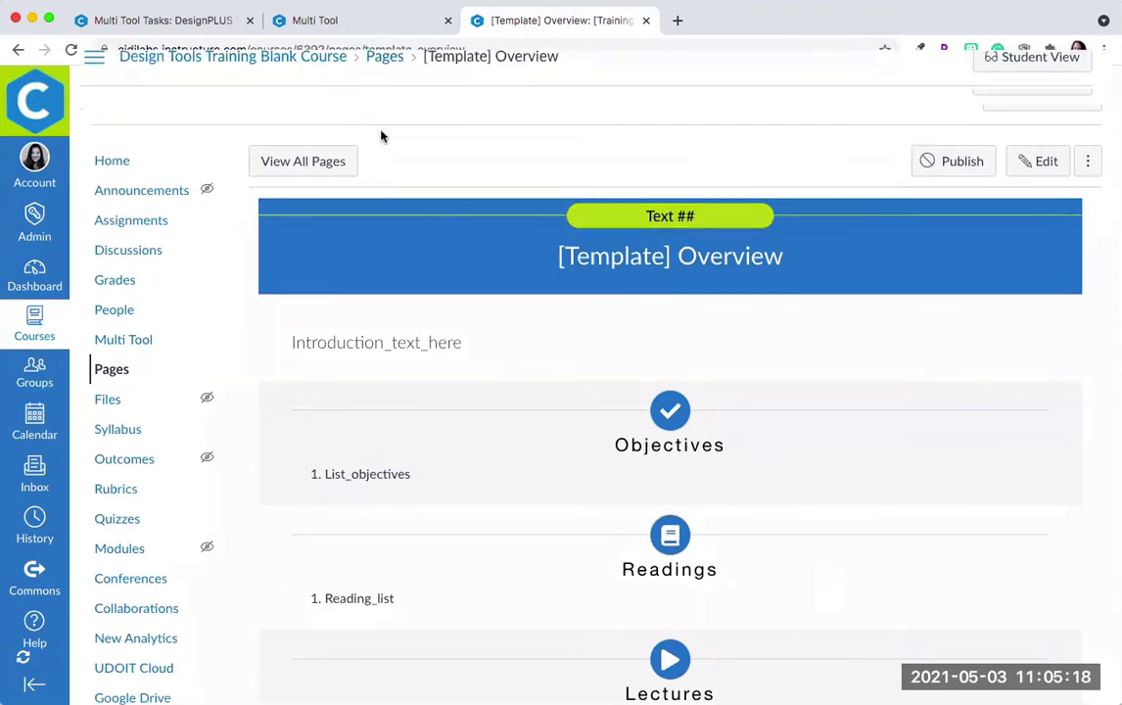
left_click(646, 21)
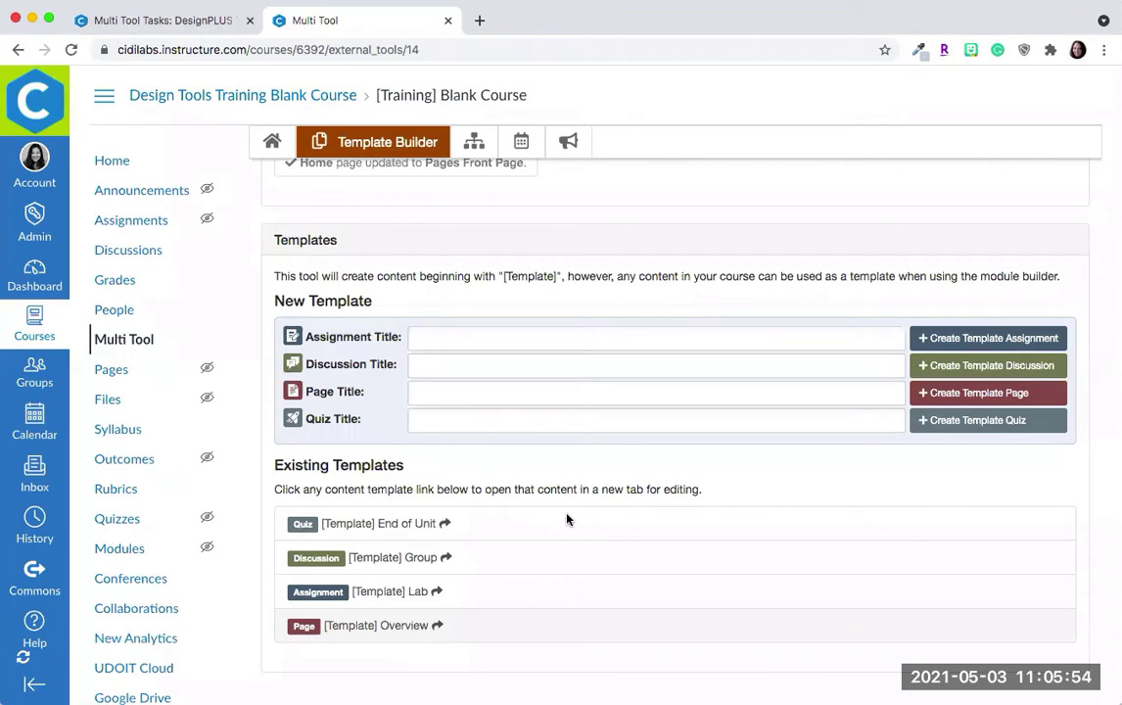
Step: Open the Multi Tool's Module Builder and go to the New Module Pattern settings
scroll(568, 519, "up", 5)
scroll(568, 517, "up", 2)
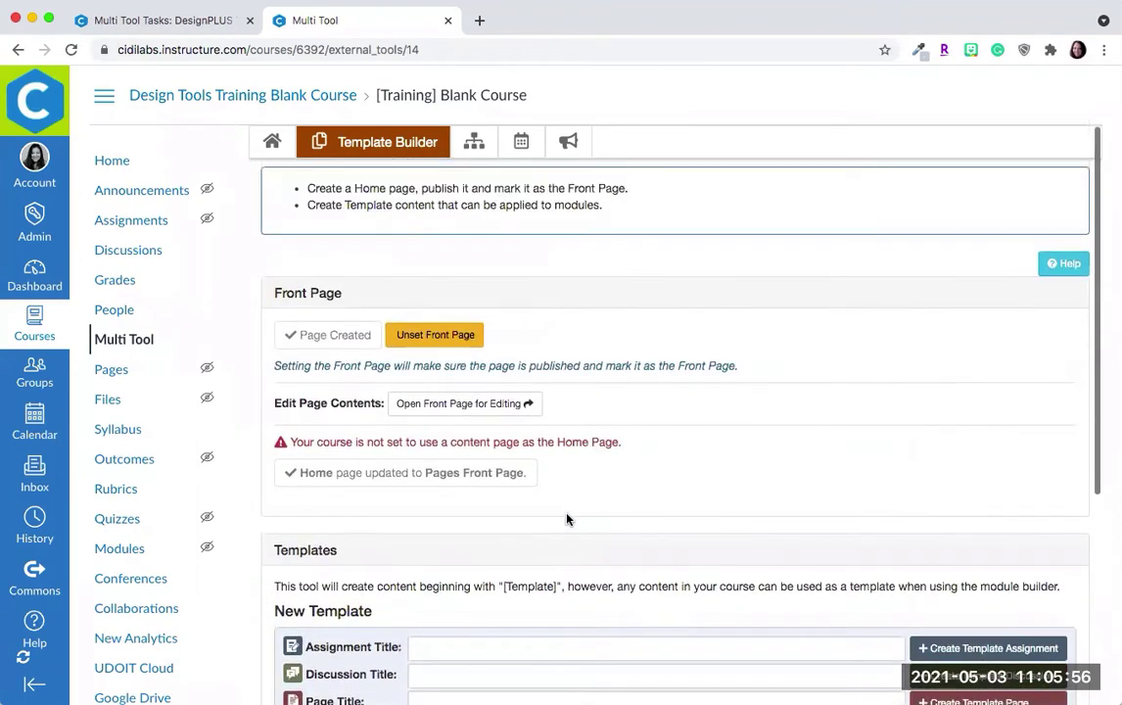
left_click(473, 145)
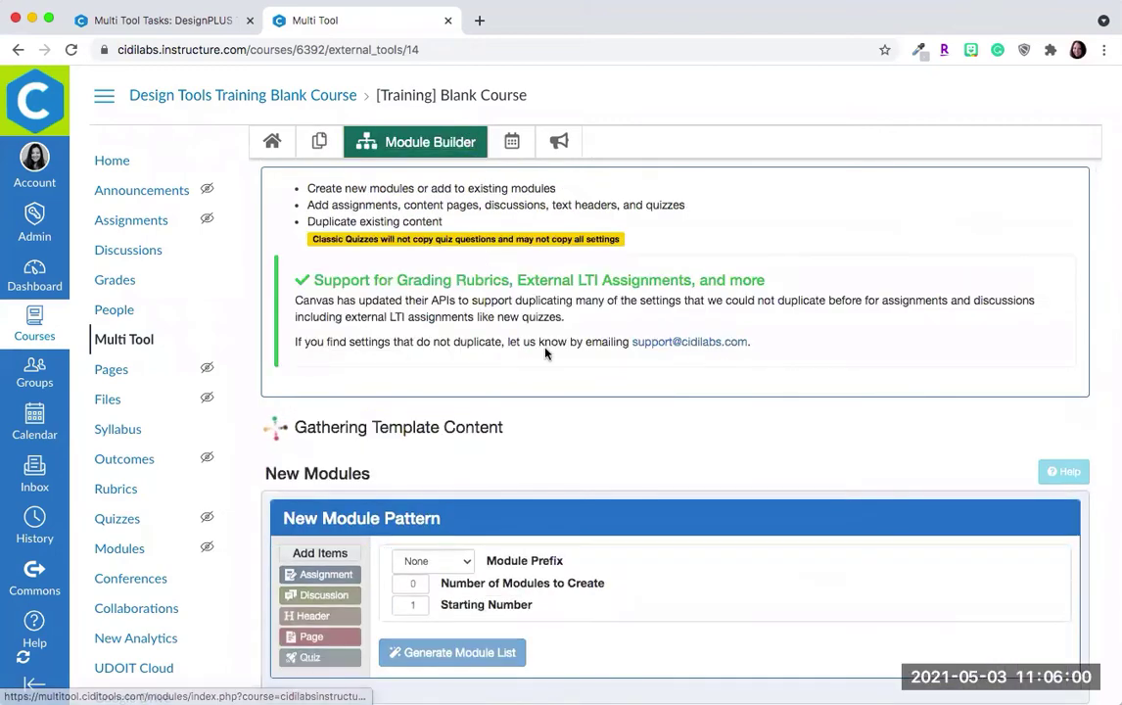
scroll(546, 353, "down", 1)
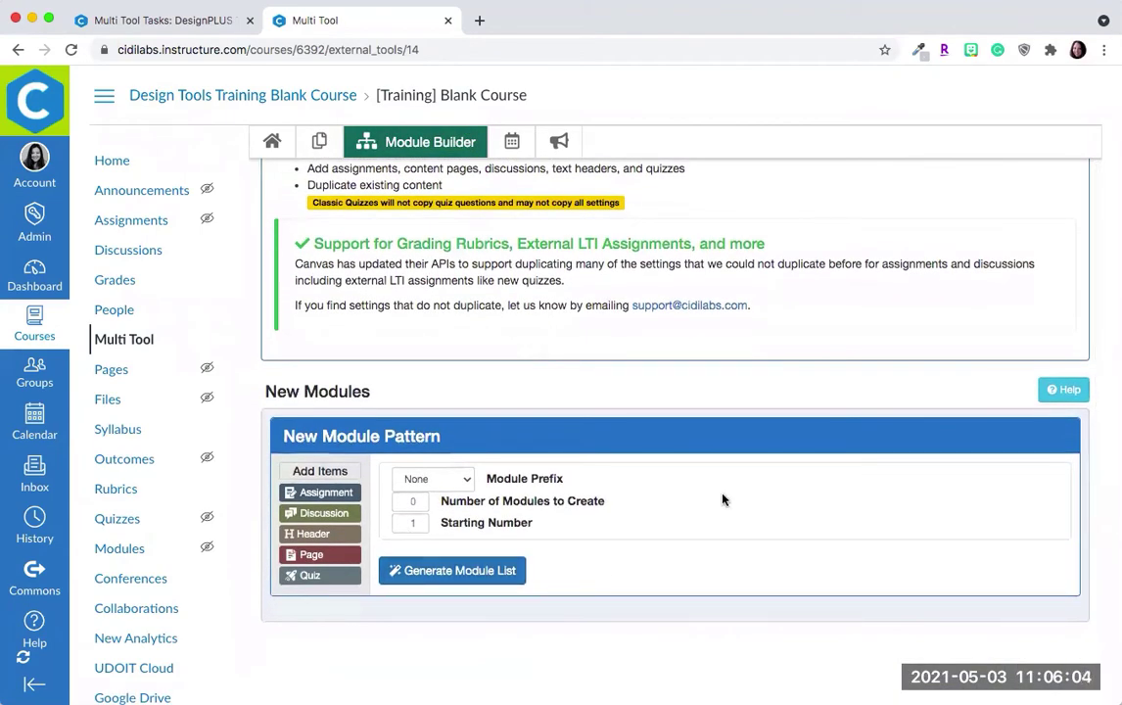
Step: Set the new module pattern's prefix to Week and the number of modules to create to 3
left_click(465, 482)
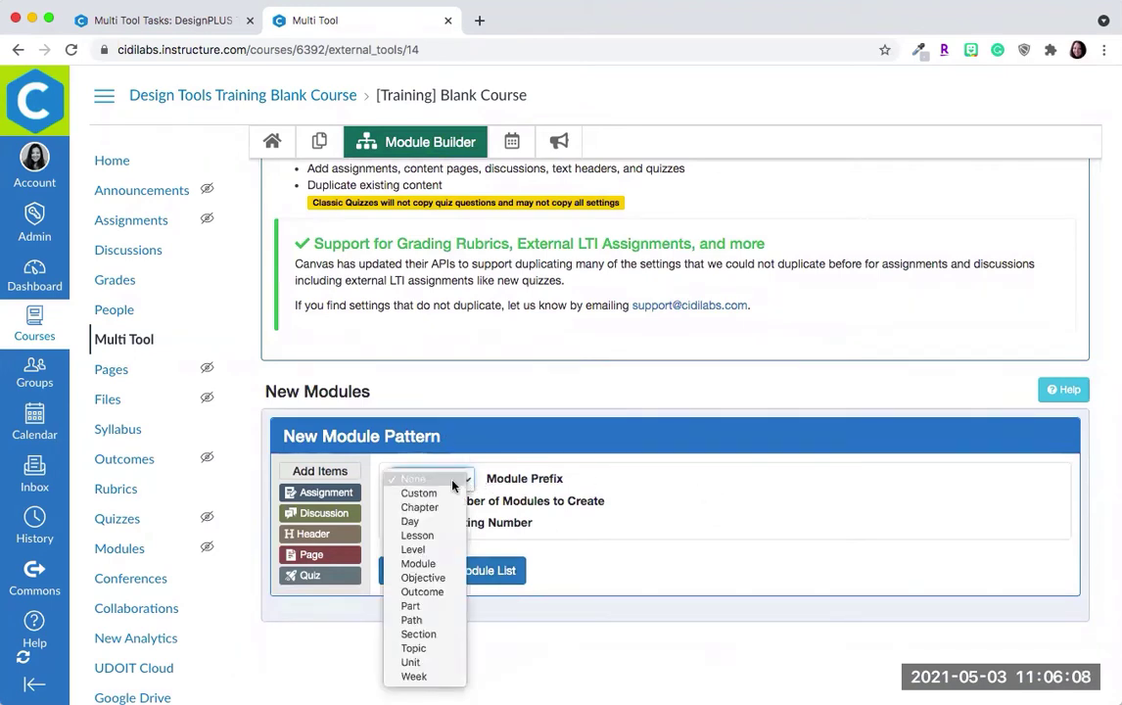
left_click(451, 676)
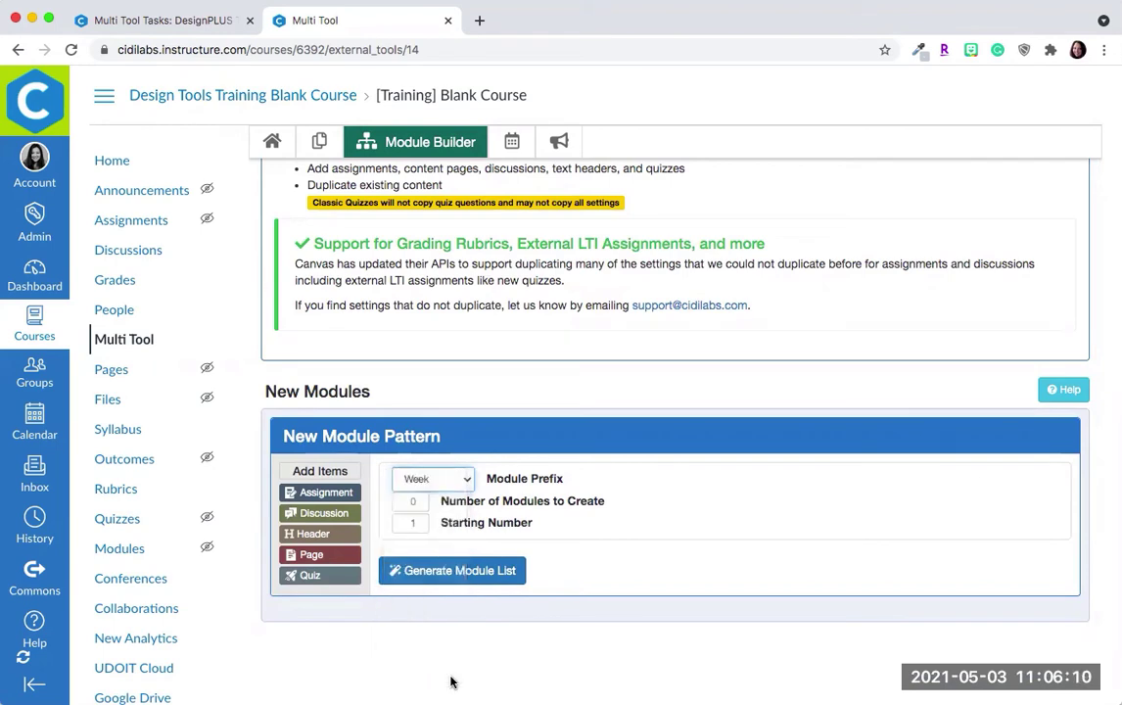
left_click(407, 479)
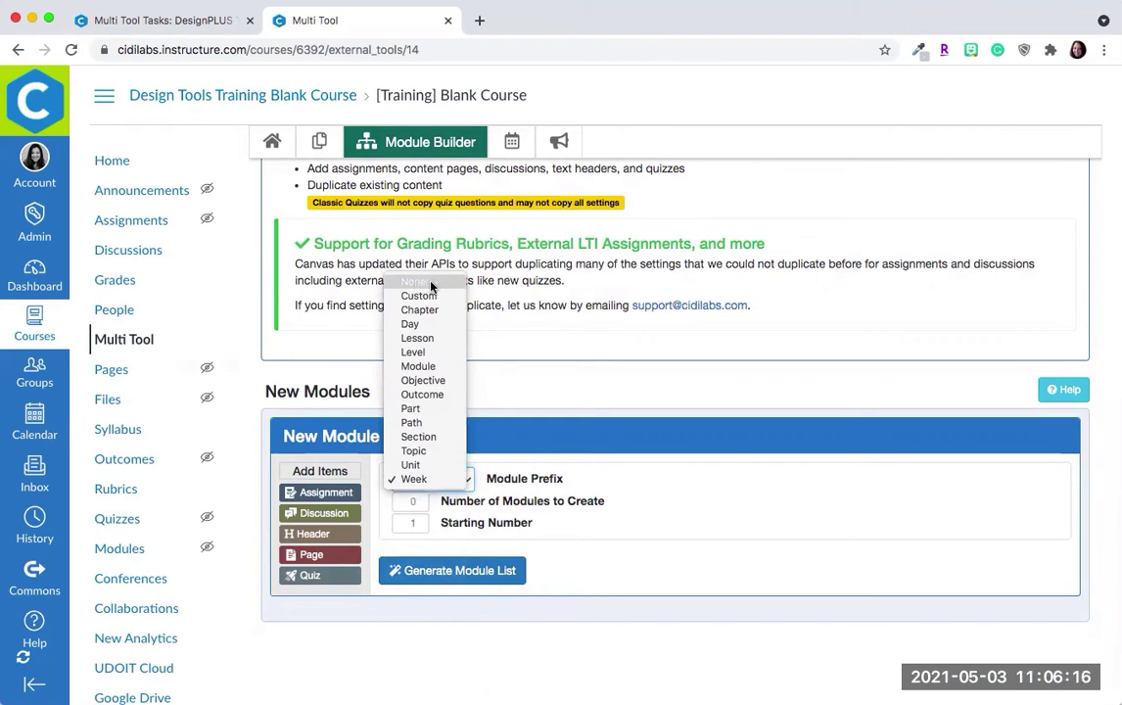
left_click(419, 296)
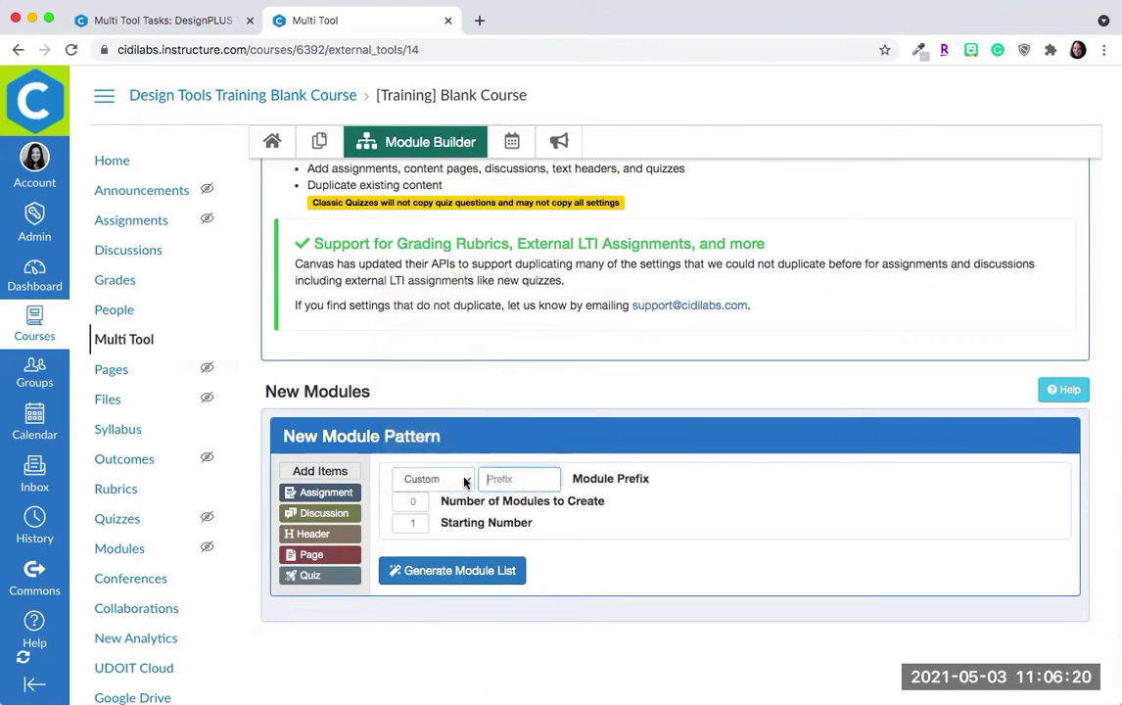
left_click(462, 482)
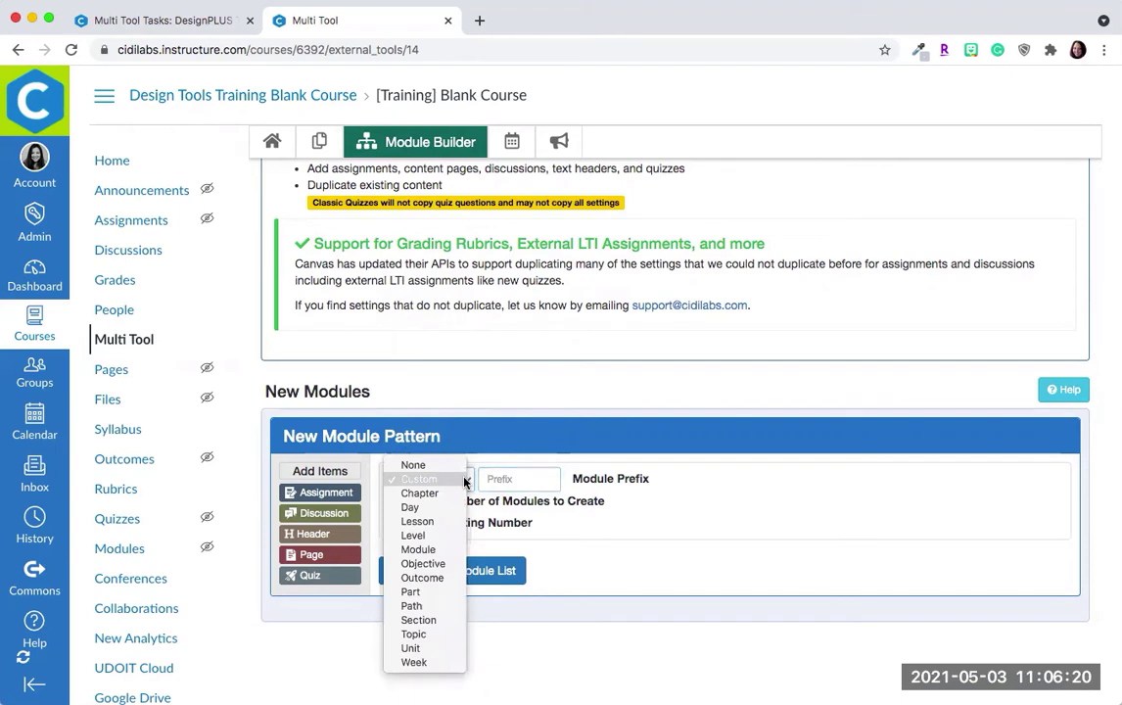
left_click(442, 662)
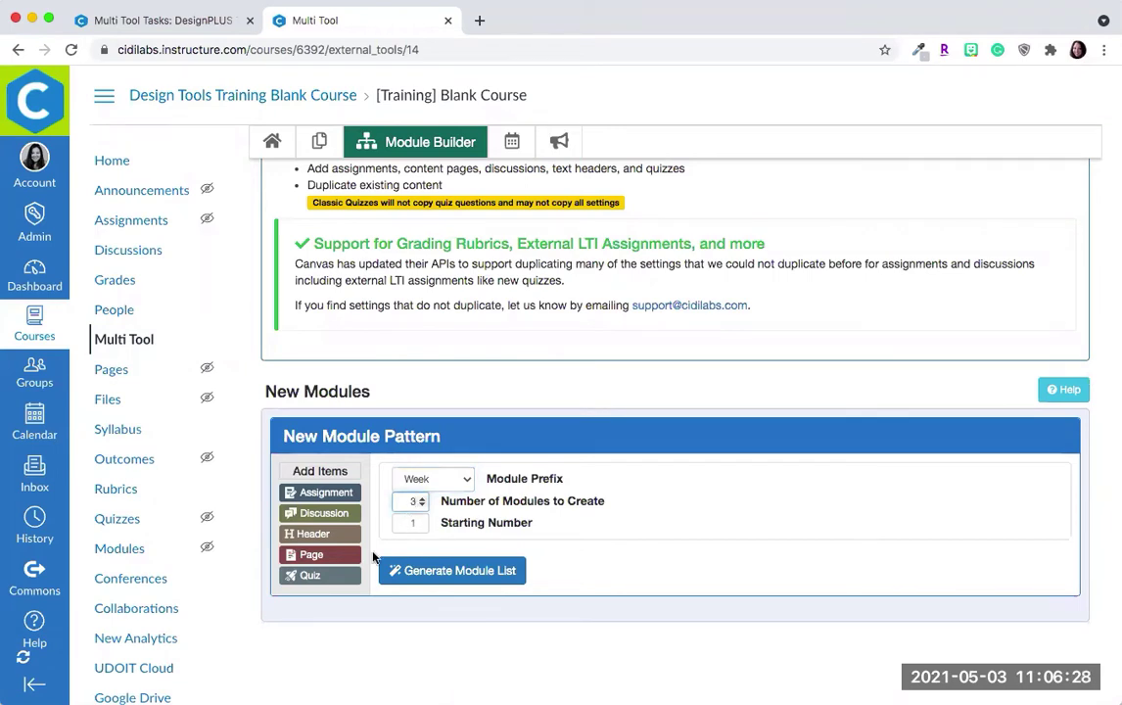
Step: Add a page item named Overview to the module pattern, based on the [Template] Overview page
left_click(310, 555)
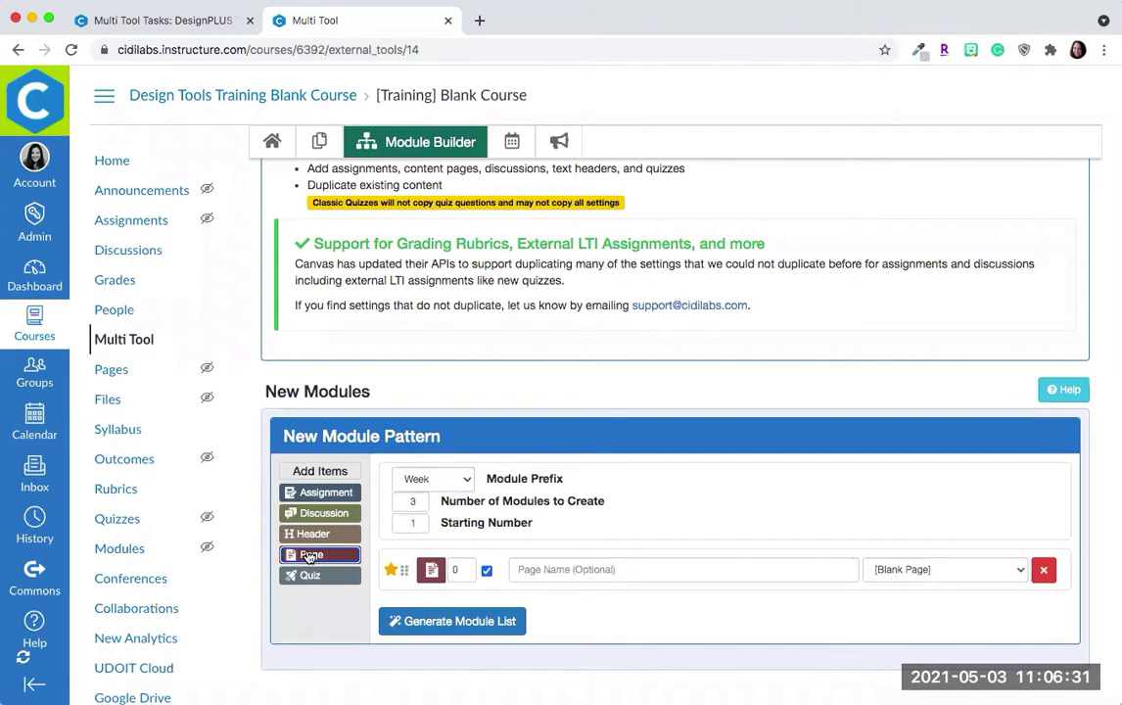
left_click(651, 572)
type("Over")
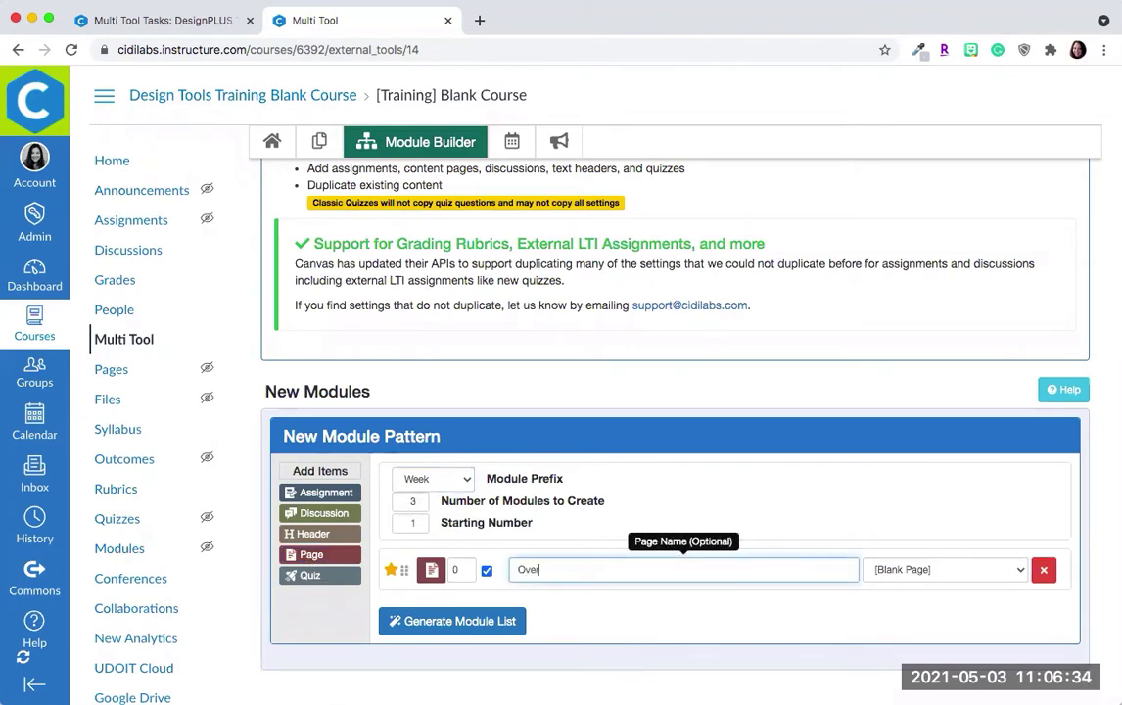
type("view")
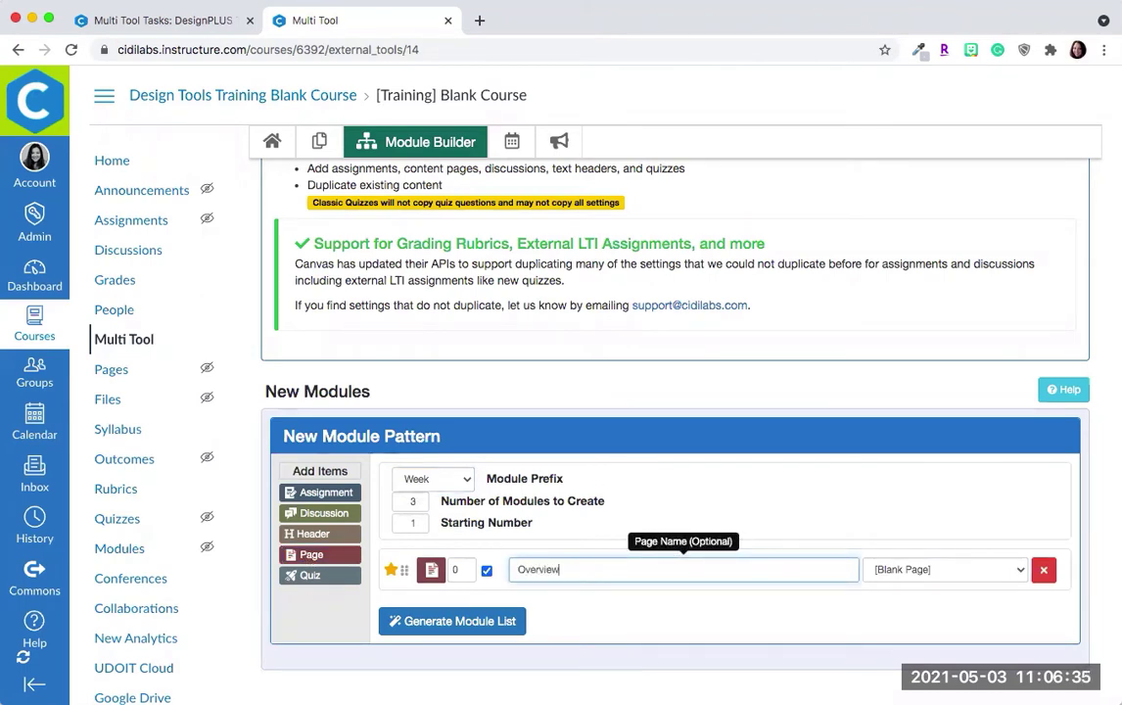
left_click(992, 566)
left_click(989, 584)
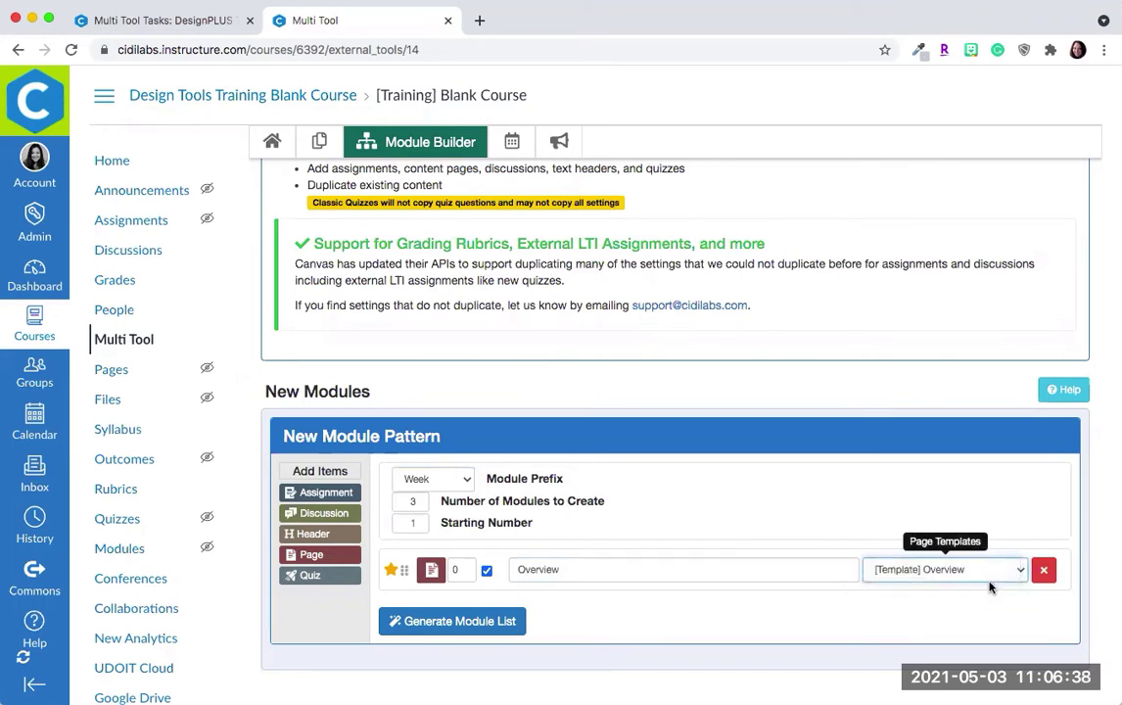
Step: Add an assignment item using [Template] Lab with Online Submission, worth 50 points and with the grade displayed as Points
left_click(329, 495)
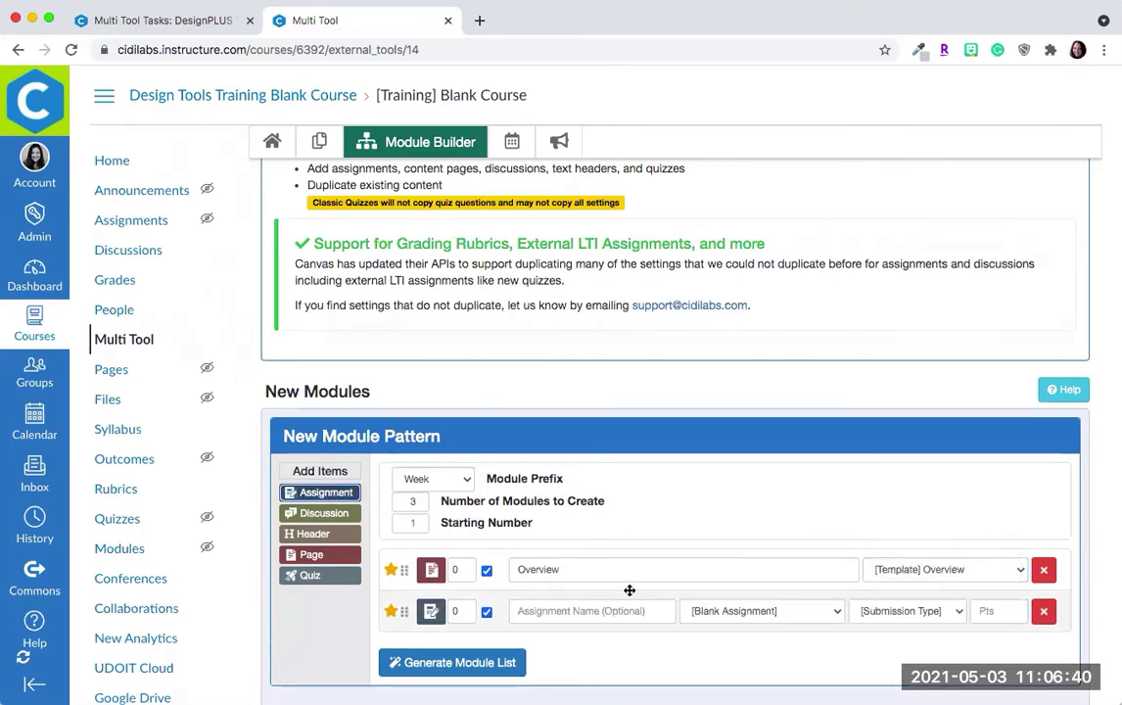
left_click(780, 613)
left_click(780, 614)
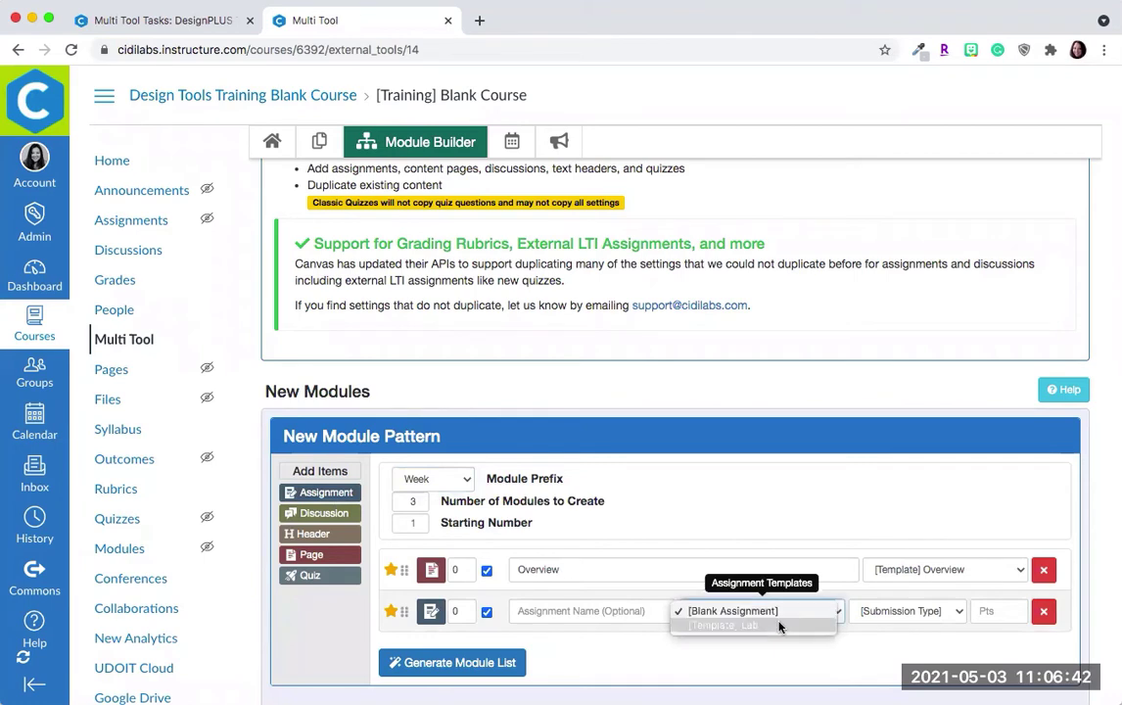
left_click(782, 621)
left_click(782, 626)
left_click(890, 613)
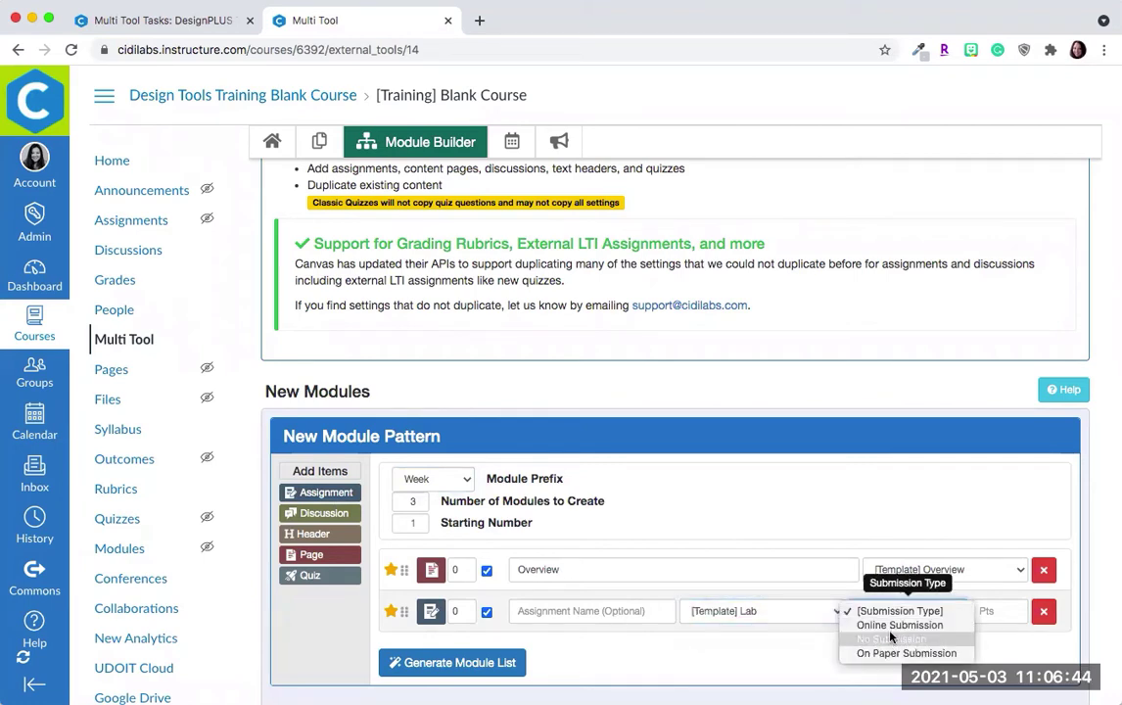
left_click(885, 624)
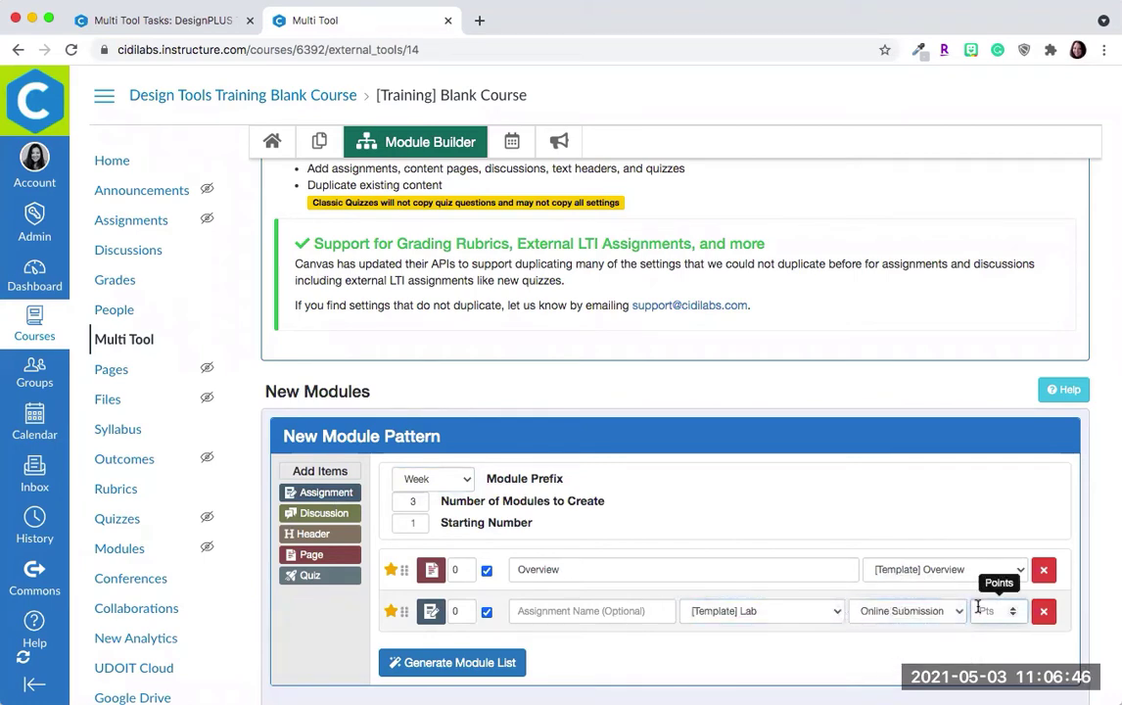
left_click(979, 610)
type("50")
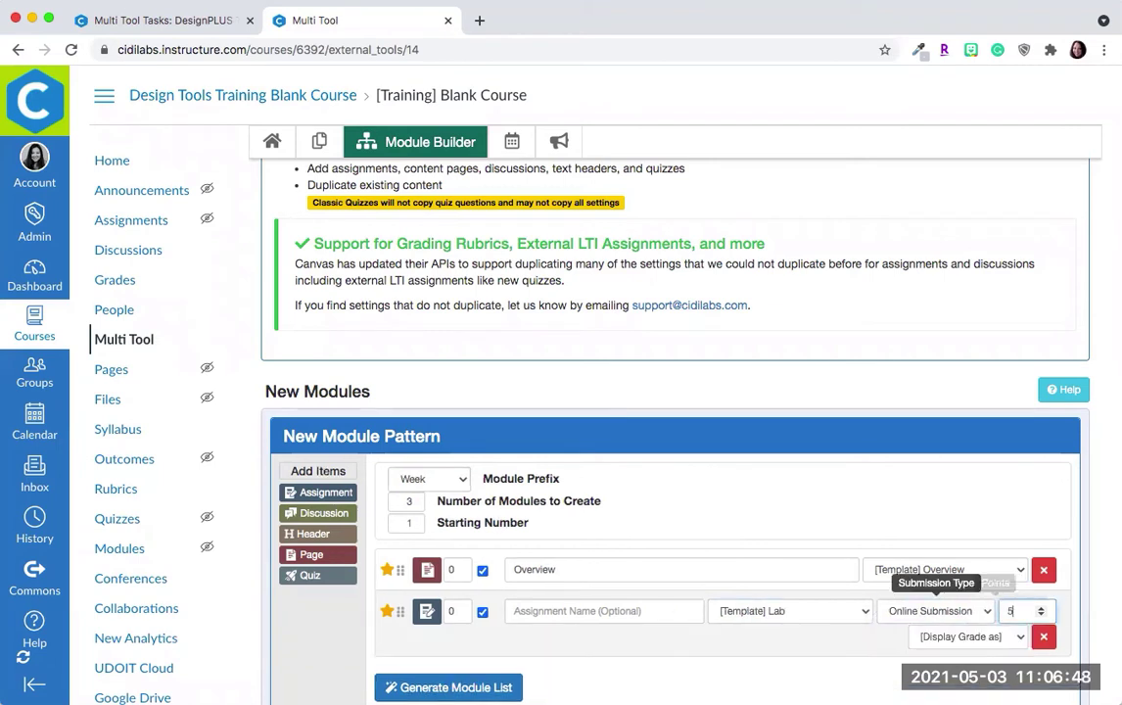
left_click(969, 636)
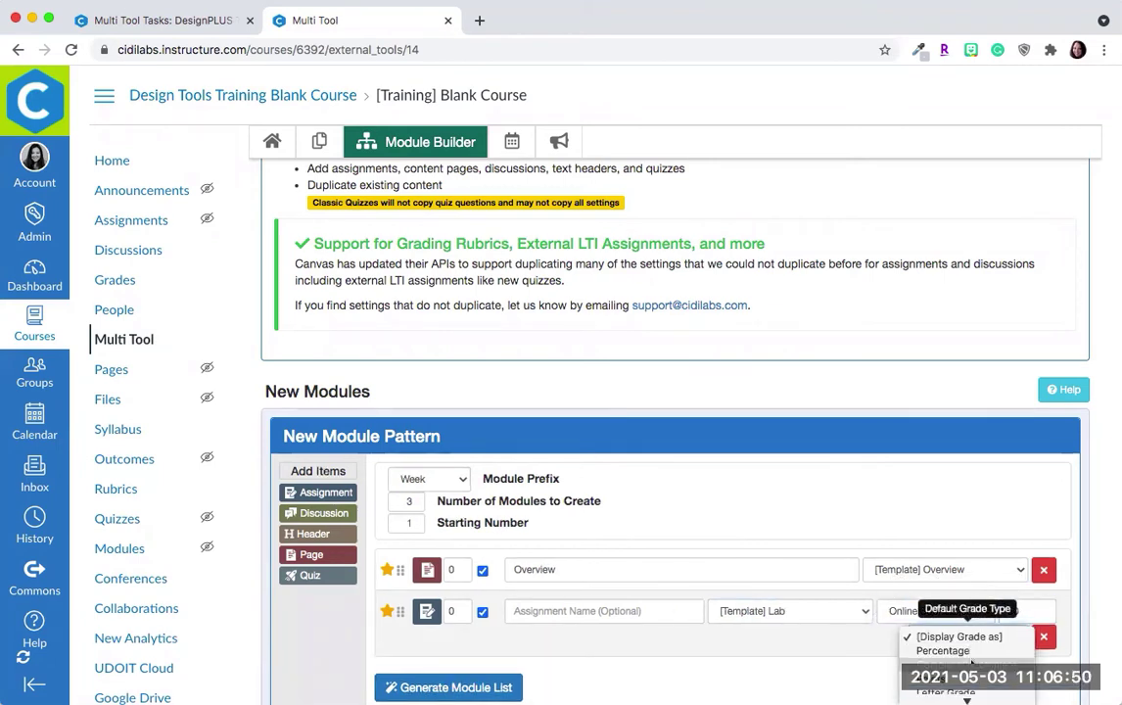
left_click(950, 685)
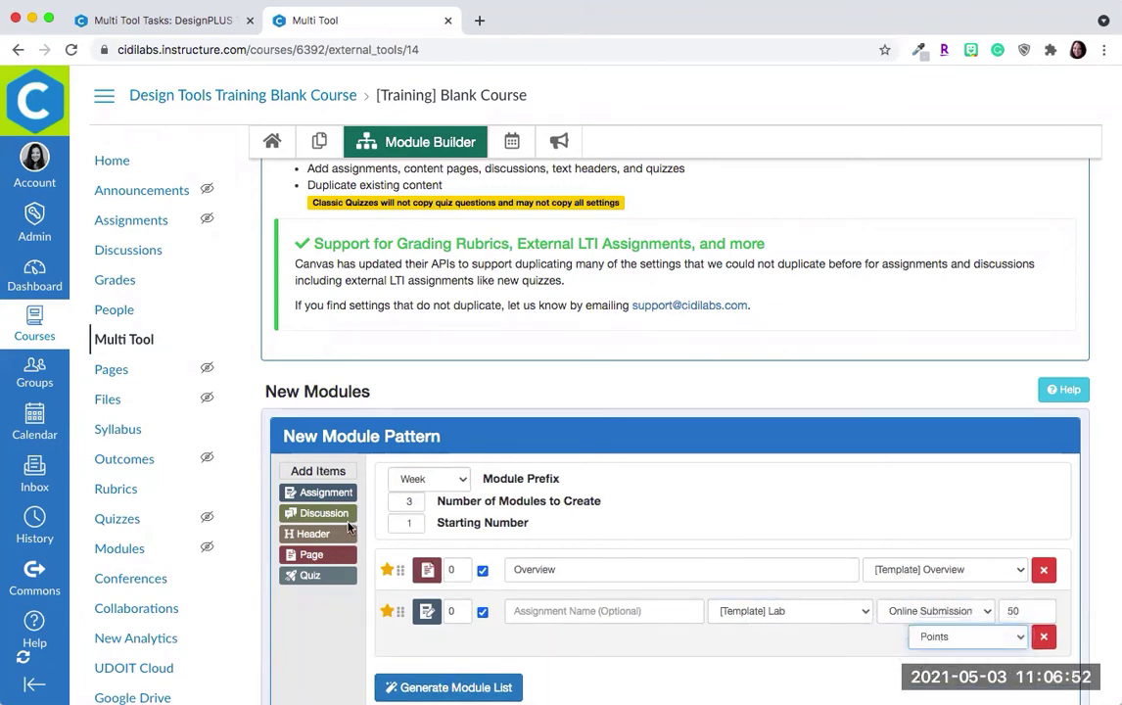
Step: Add a discussion item using [Template] Group, worth 20 points and with the grade displayed as Points
left_click(317, 512)
scroll(626, 544, "down", 3)
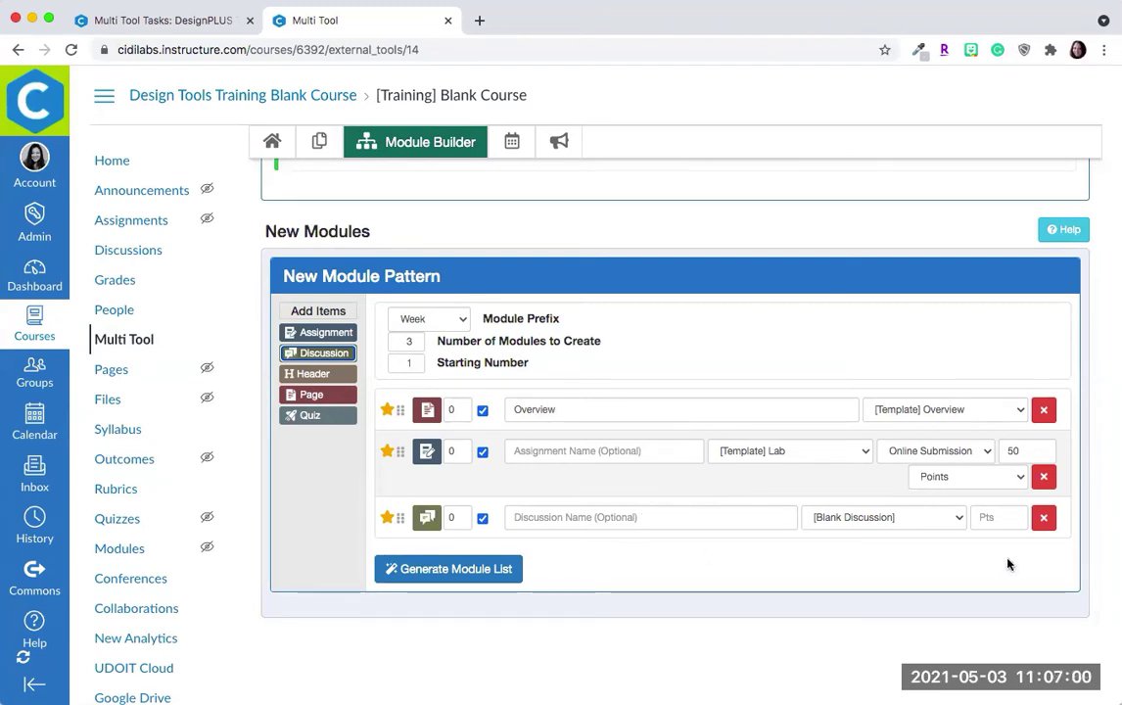
left_click(933, 519)
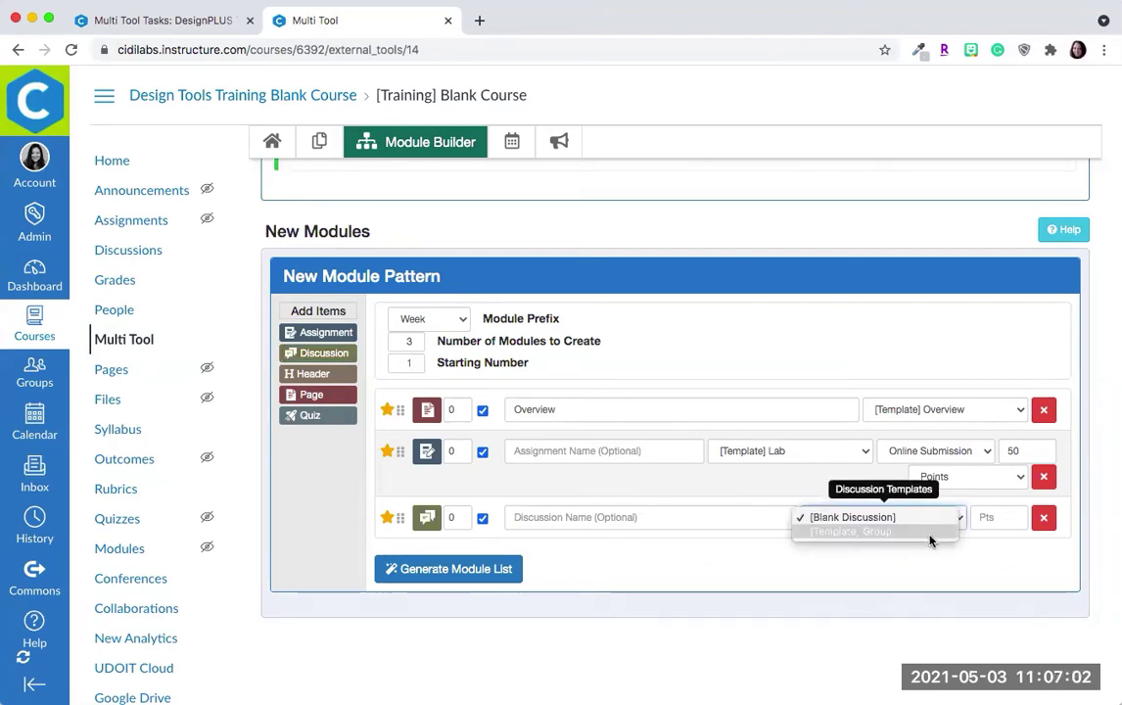
left_click(867, 532)
left_click(987, 517)
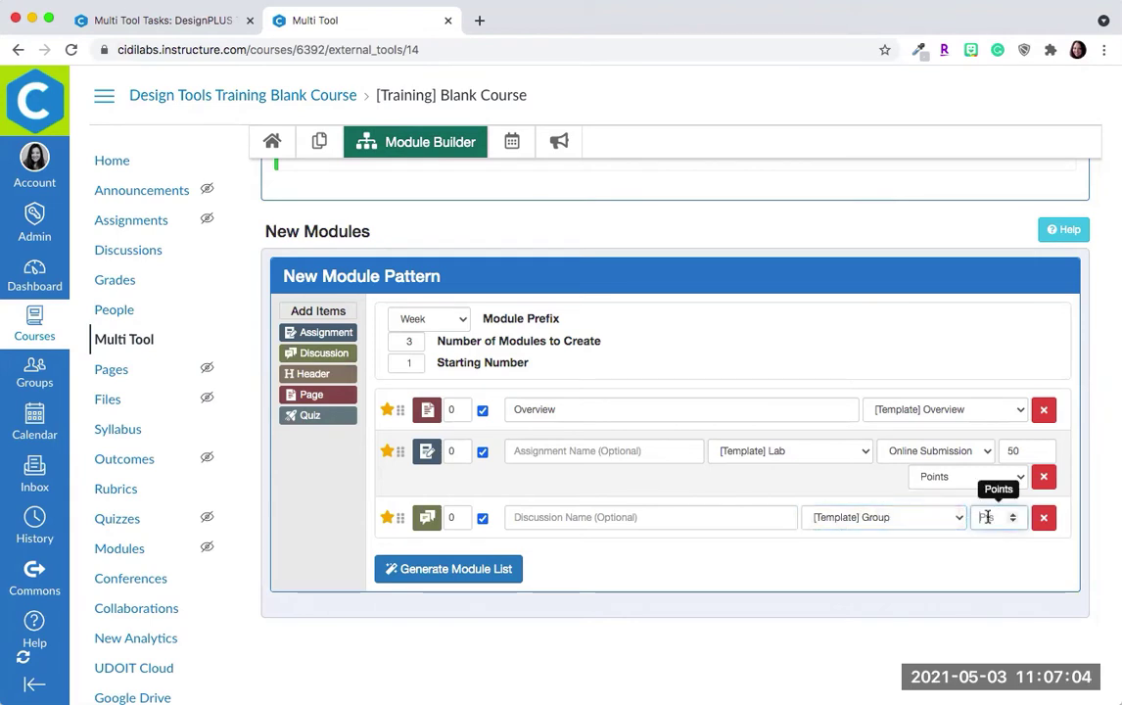
type("20")
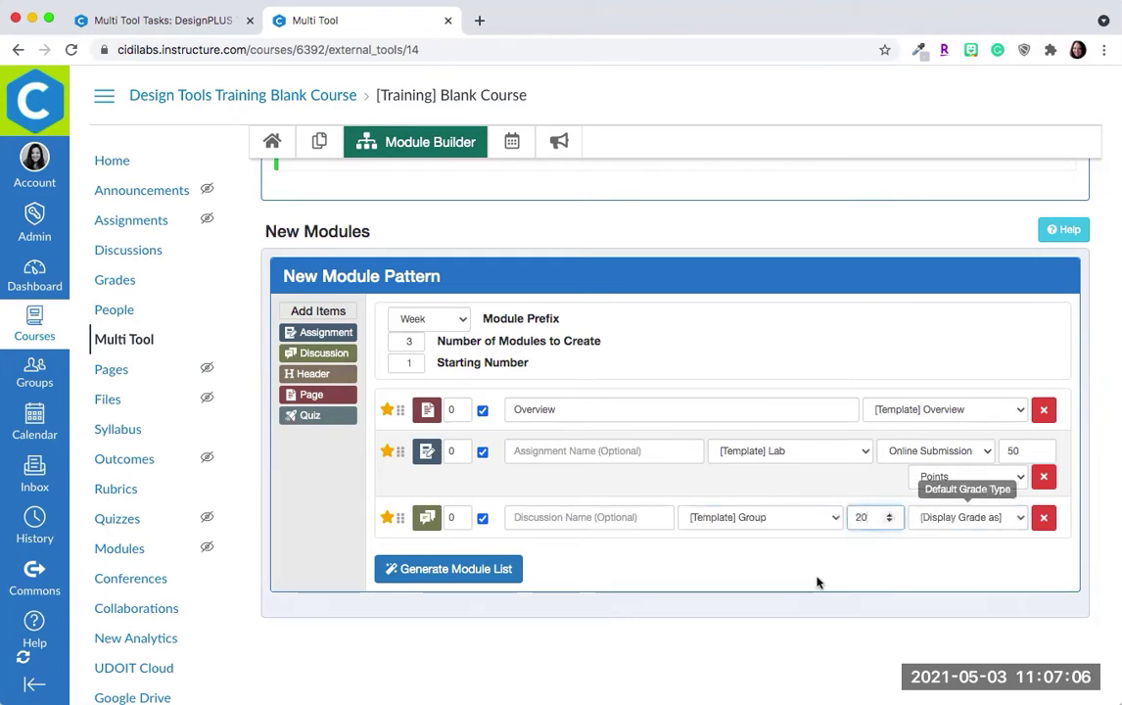
left_click(958, 528)
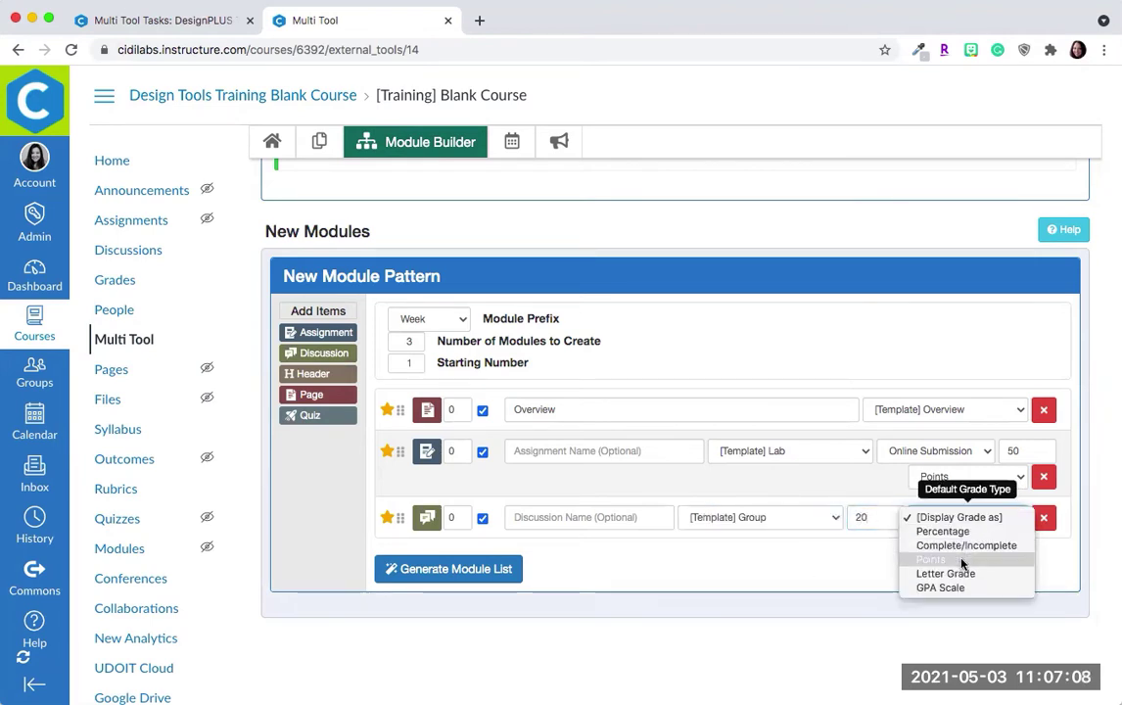
left_click(930, 556)
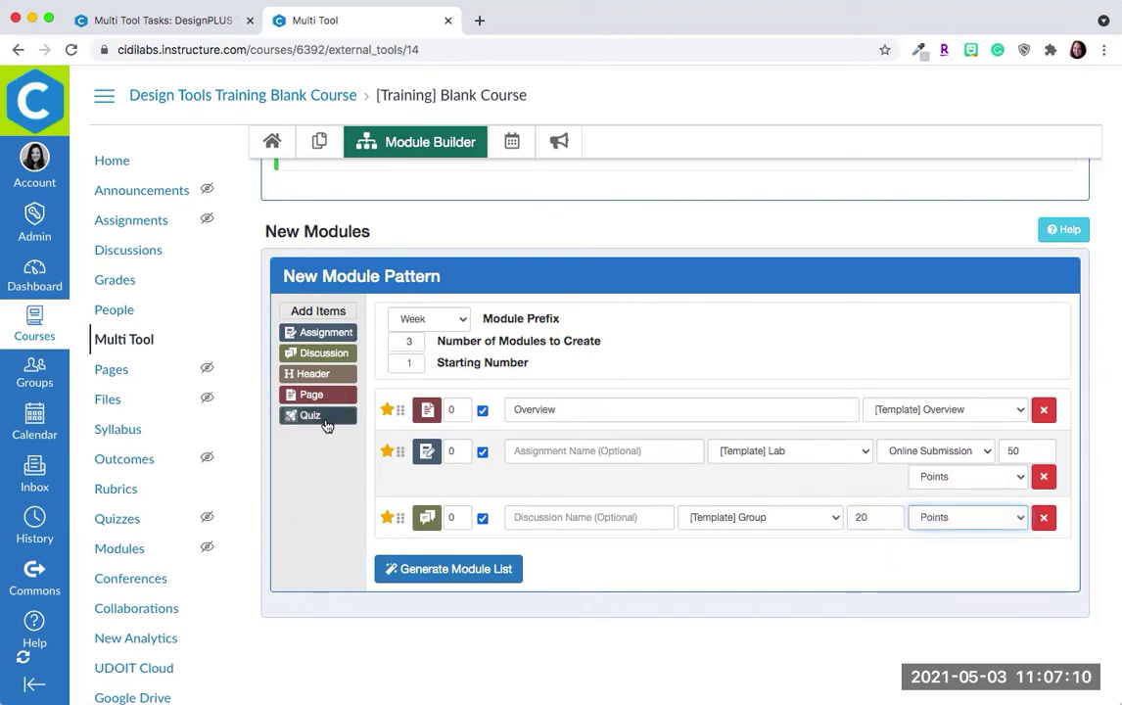
Step: Add a quiz item to the module pattern based on [Template] End of Unit
left_click(328, 419)
left_click(929, 557)
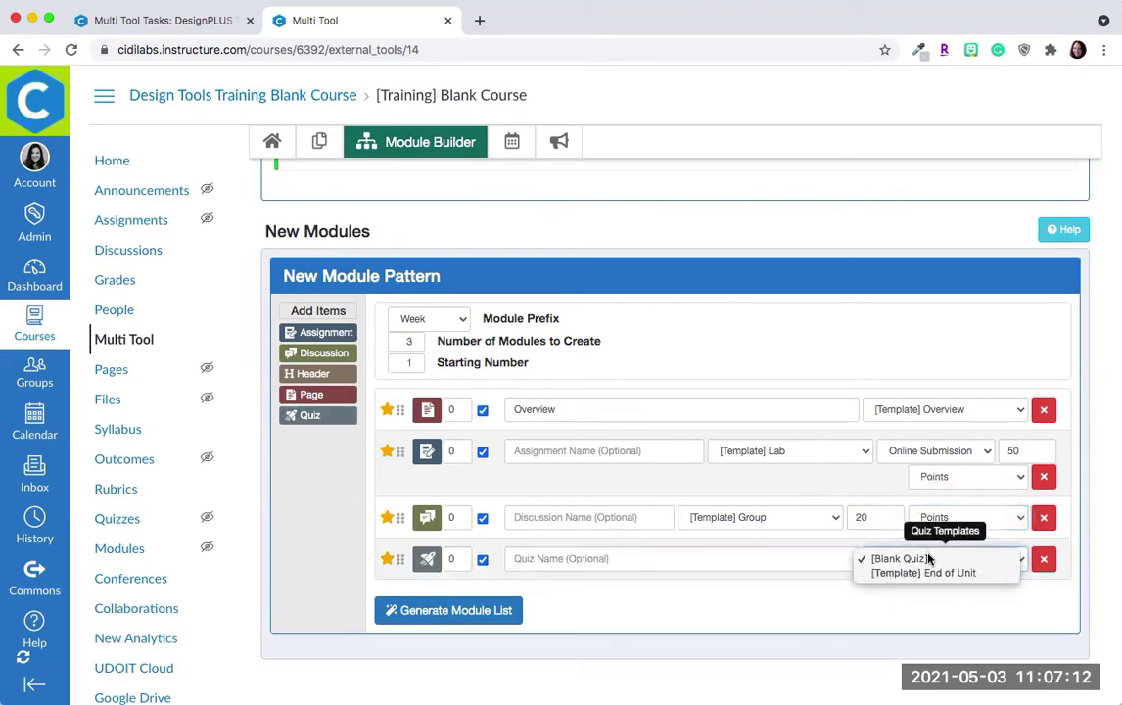
left_click(933, 573)
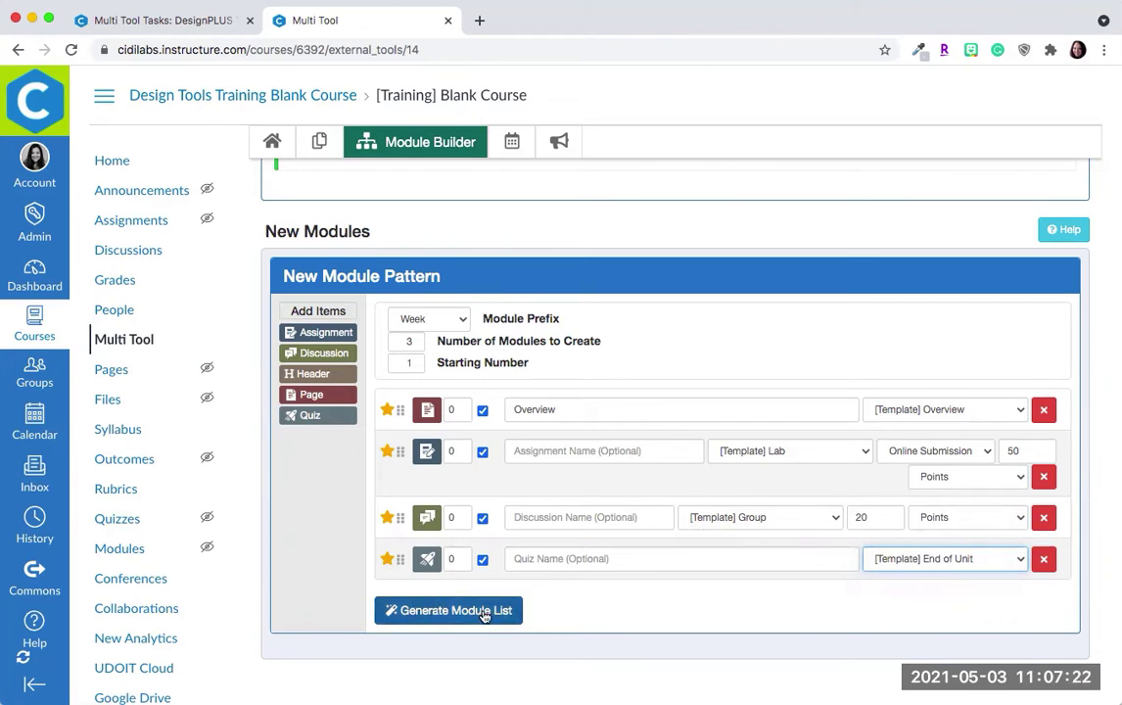
Step: Generate the module list from the pattern and look over the items in the Week 1 to Week 3 modules
scroll(499, 626, "down", 2)
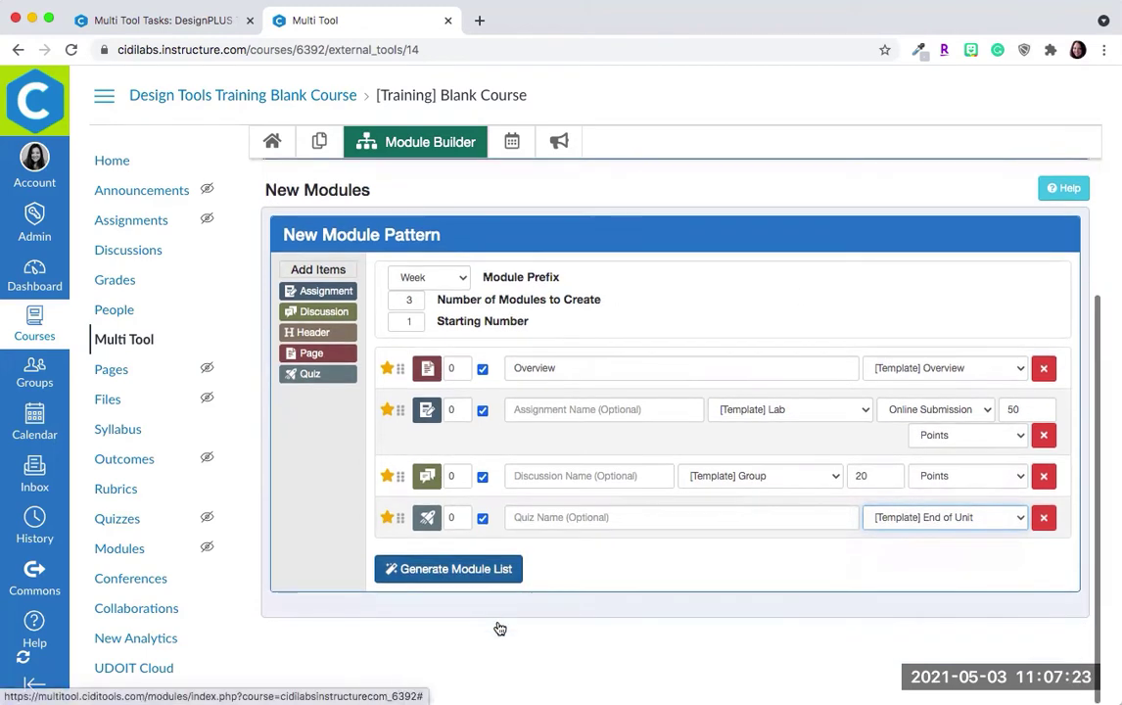
left_click(439, 569)
scroll(680, 555, "down", 3)
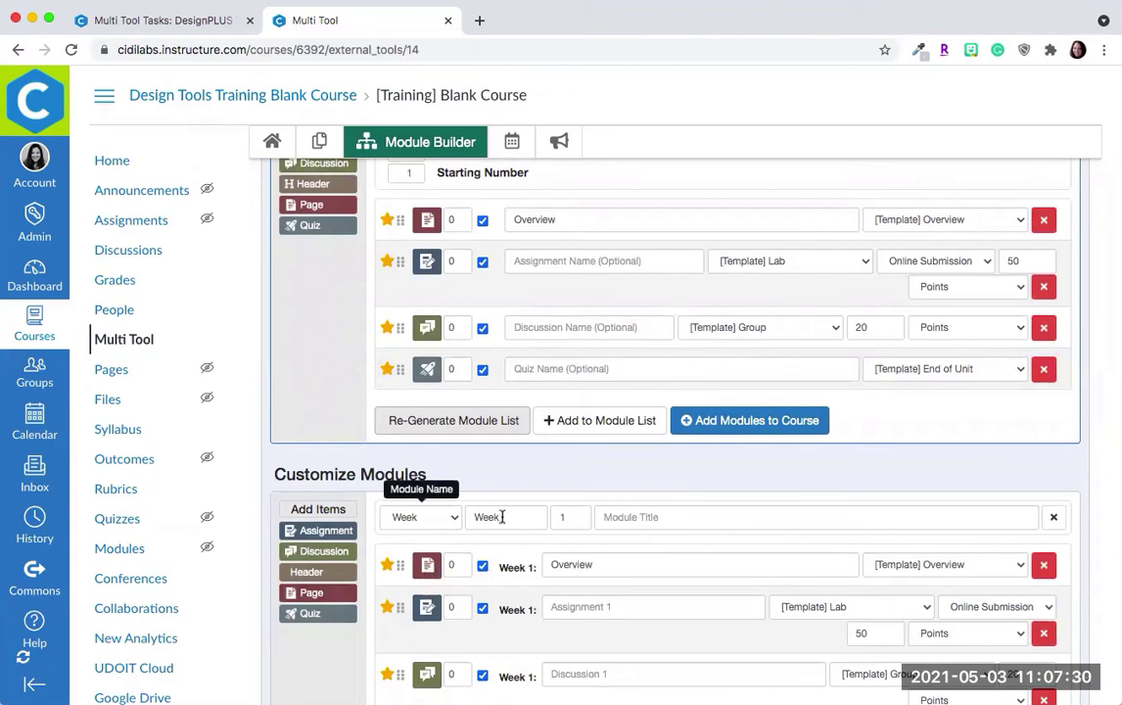
scroll(621, 529, "down", 5)
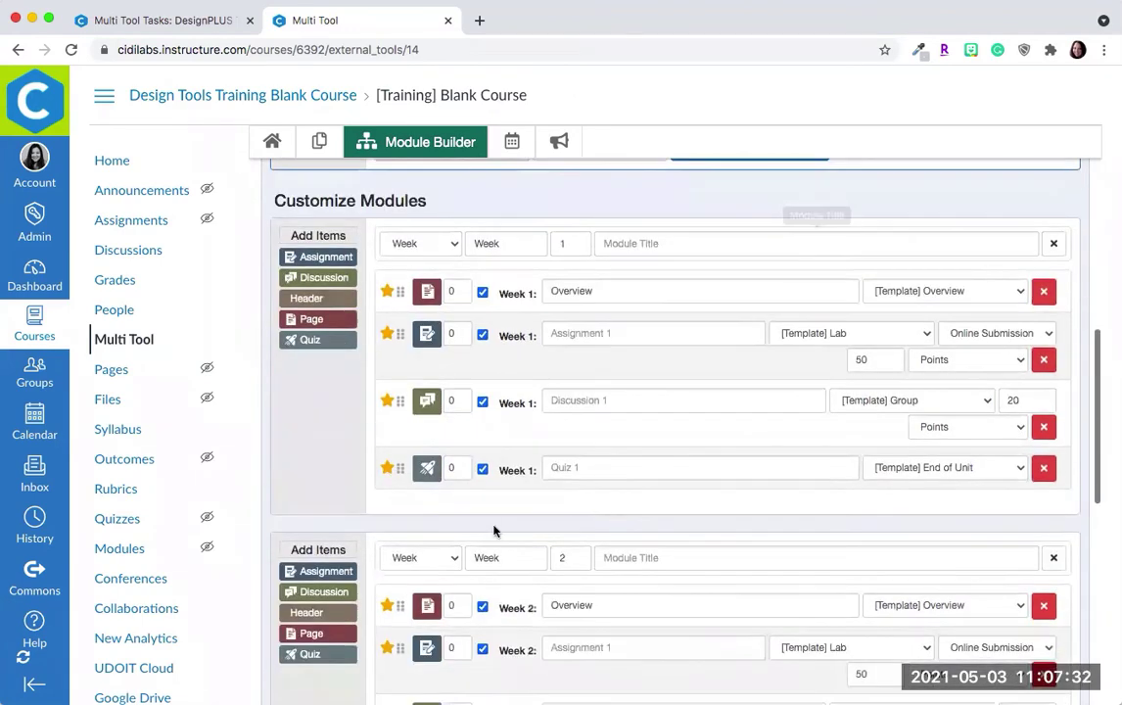
scroll(620, 557, "down", 5)
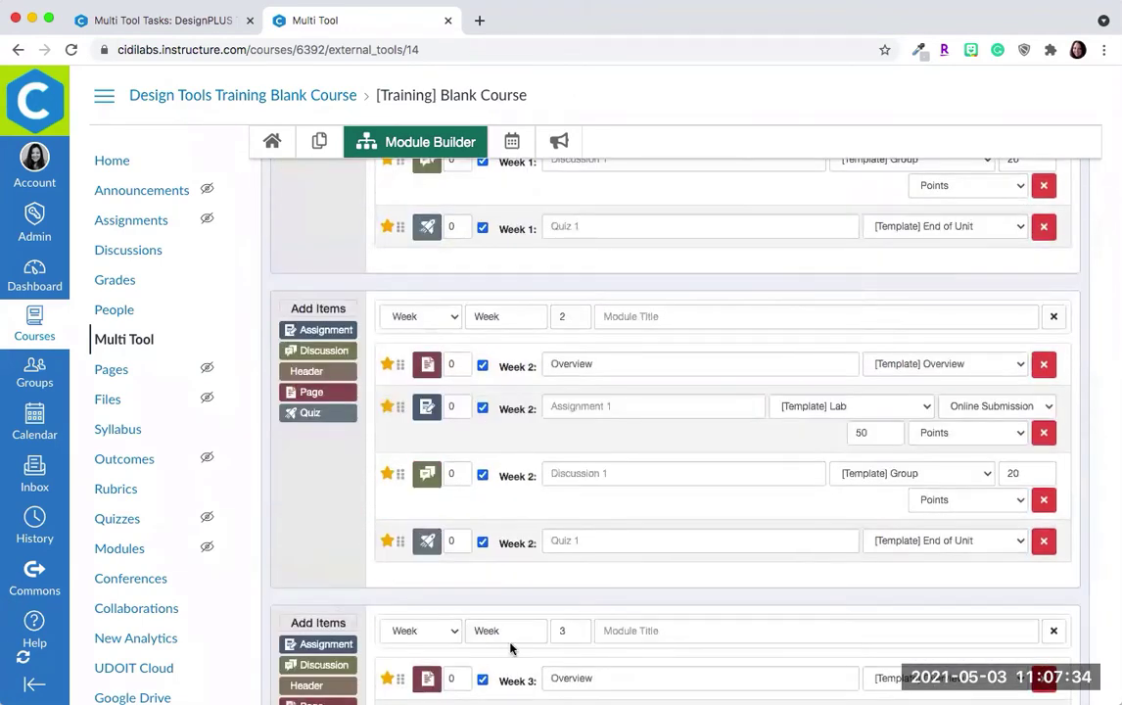
scroll(510, 648, "down", 3)
scroll(510, 648, "up", 5)
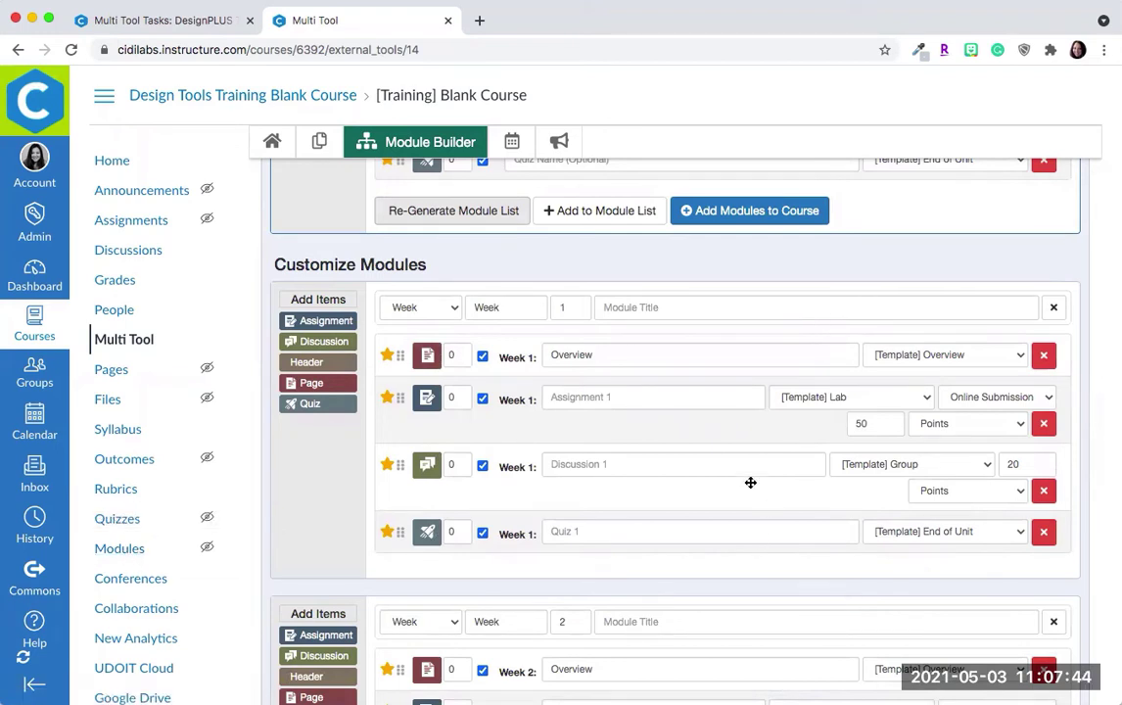
Step: Title the Week 1 module "Welcome to Class" and the Week 2 module "Midterm Week"
left_click(647, 307)
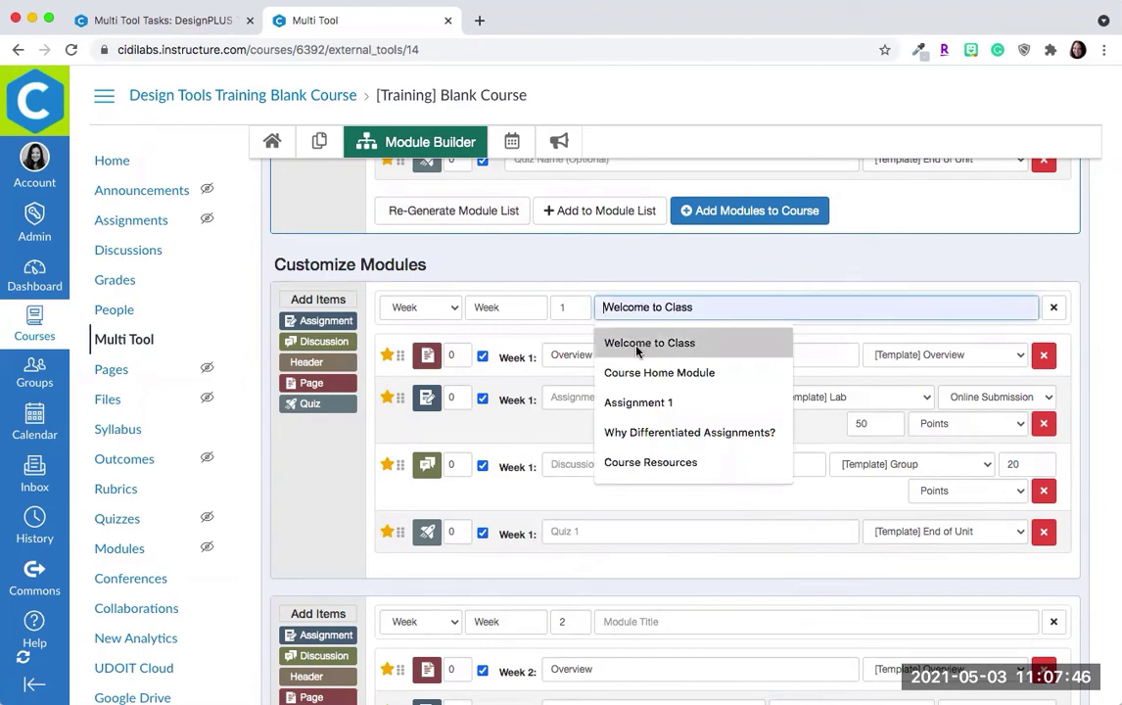
left_click(638, 341)
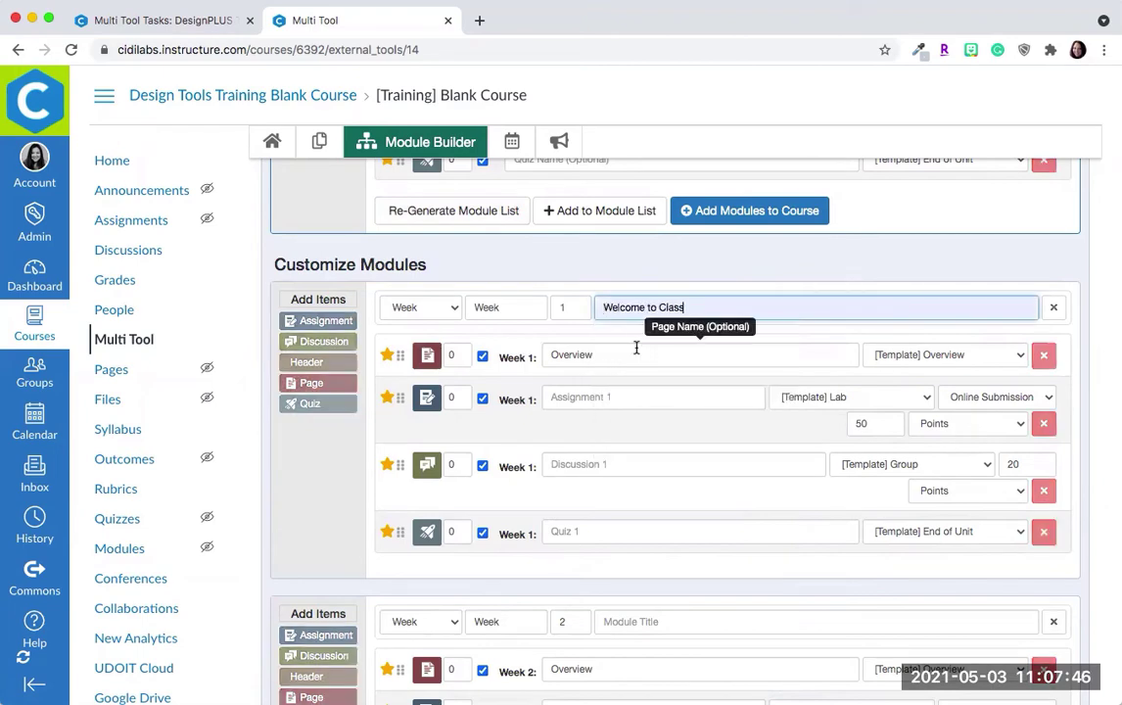
left_click(664, 616)
scroll(664, 613, "down", 3)
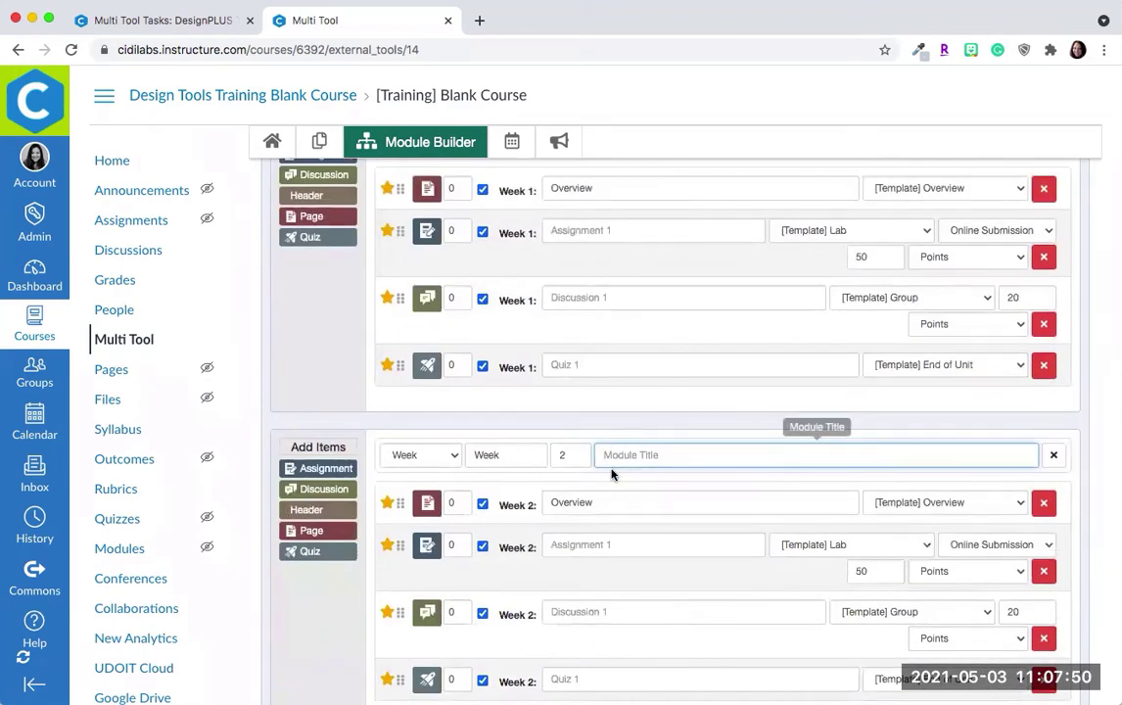
left_click(611, 456)
left_click(624, 490)
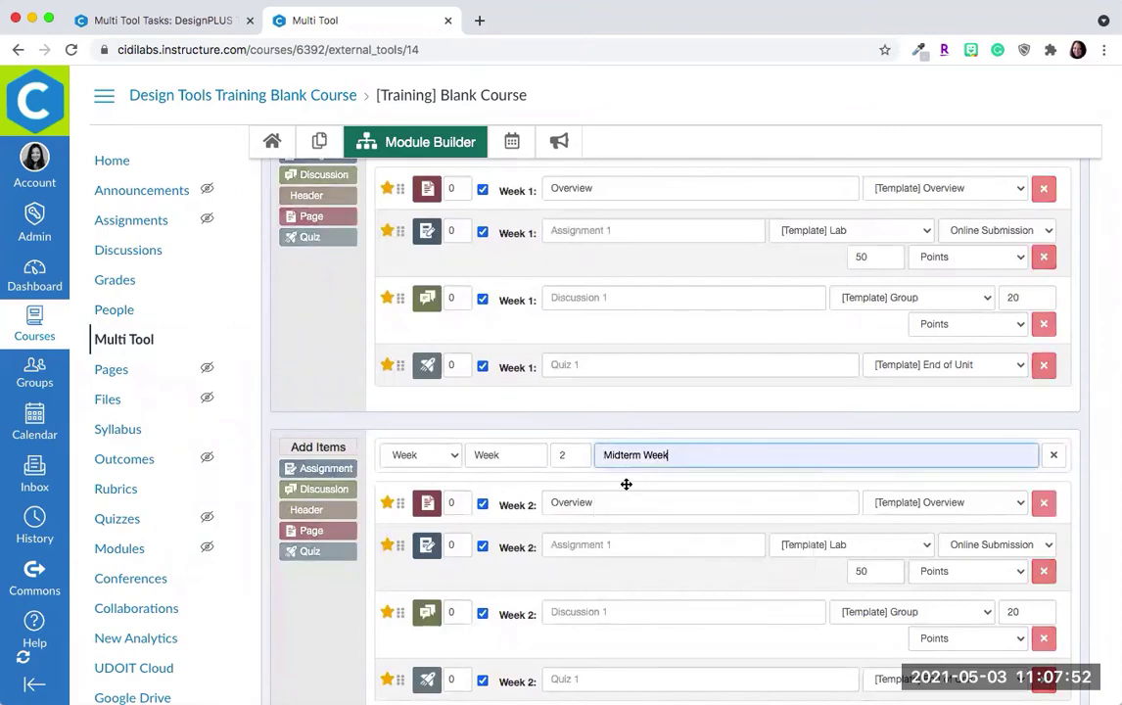
Step: Title the Week 3 module "Finals Week"
scroll(670, 560, "down", 3)
left_click(660, 547)
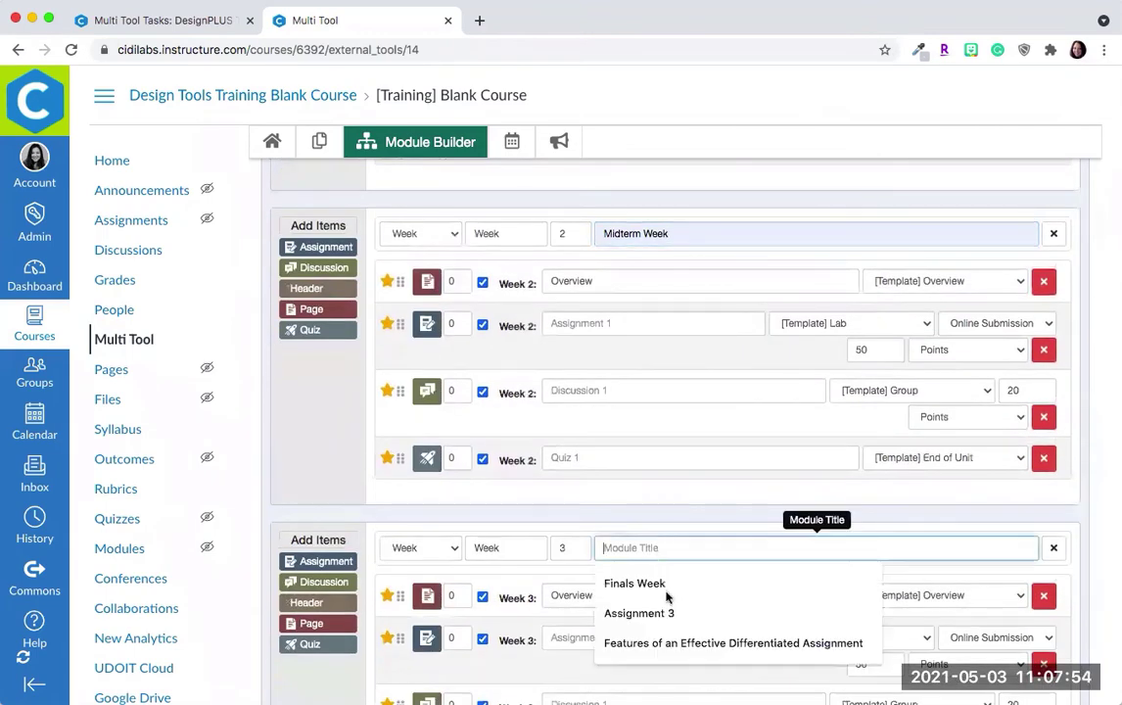
left_click(650, 583)
Step: Remove the End of Unit quiz item from the Week 1 module
scroll(676, 391, "up", 4)
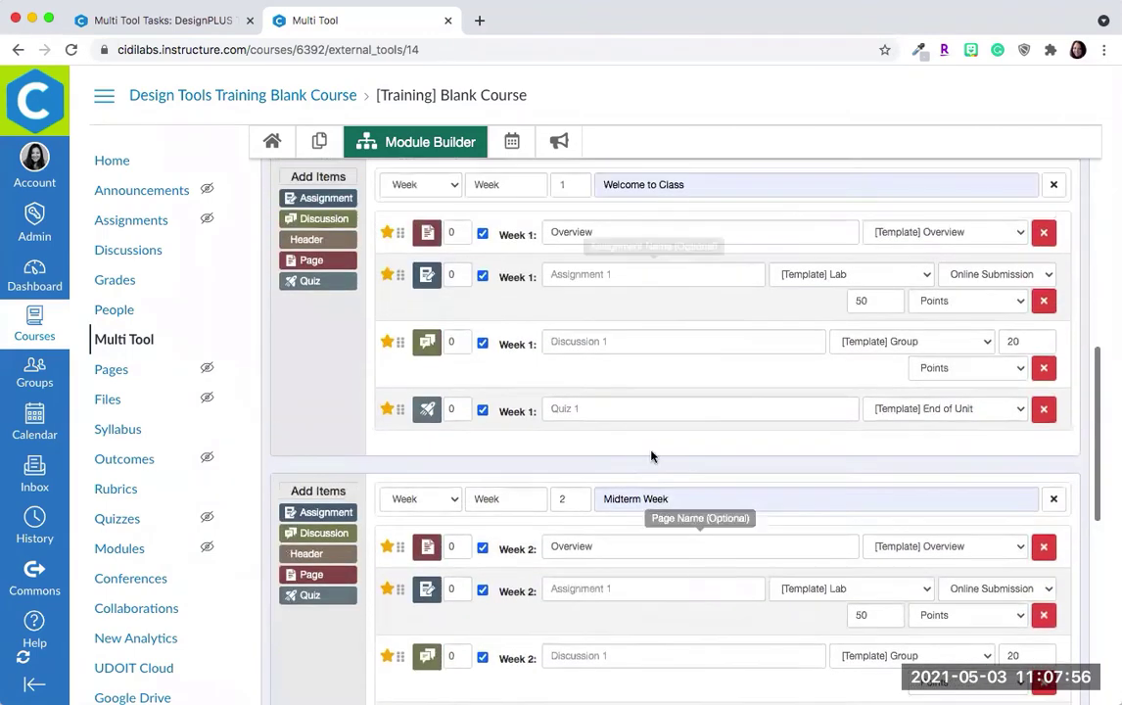
scroll(742, 342, "up", 3)
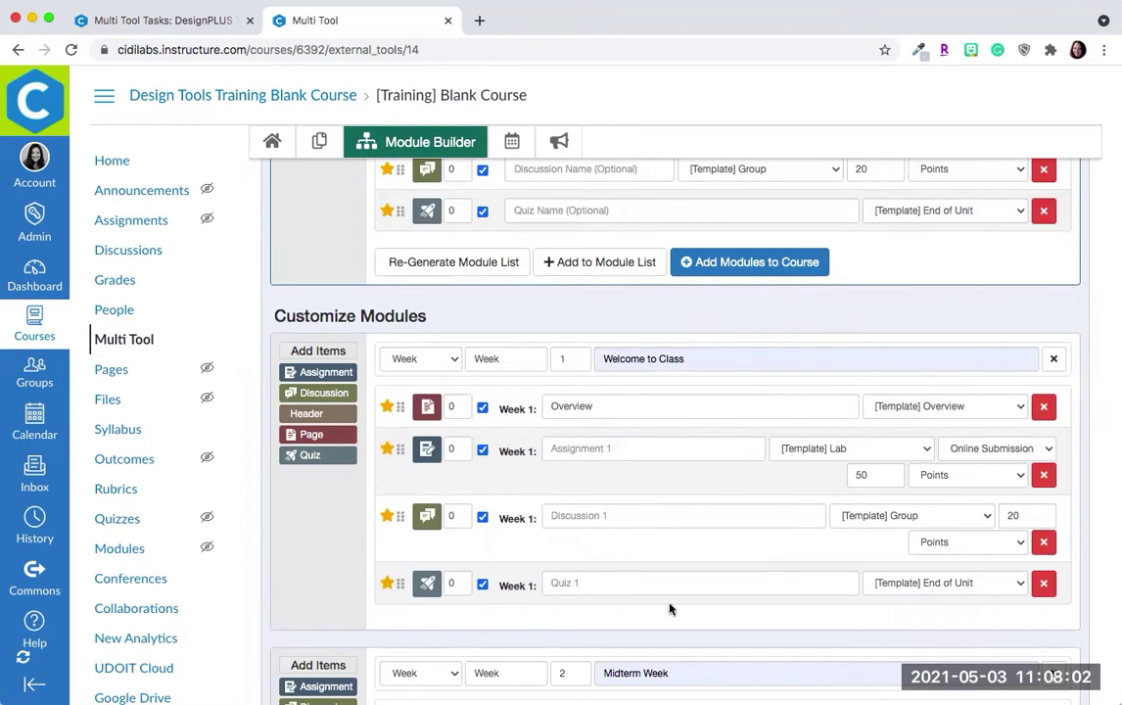
left_click(1043, 583)
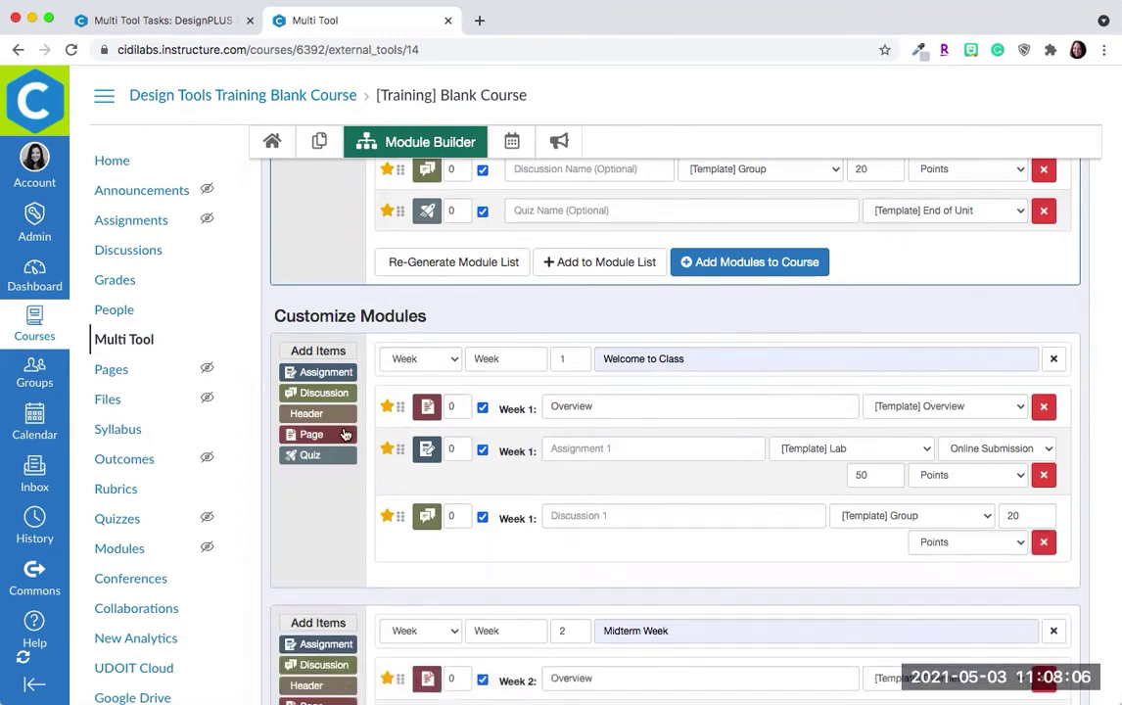
Step: Add a second Week 1 discussion using [Template] Group, worth 10 points with grade shown as Points, and place it directly after the Overview page
left_click(325, 393)
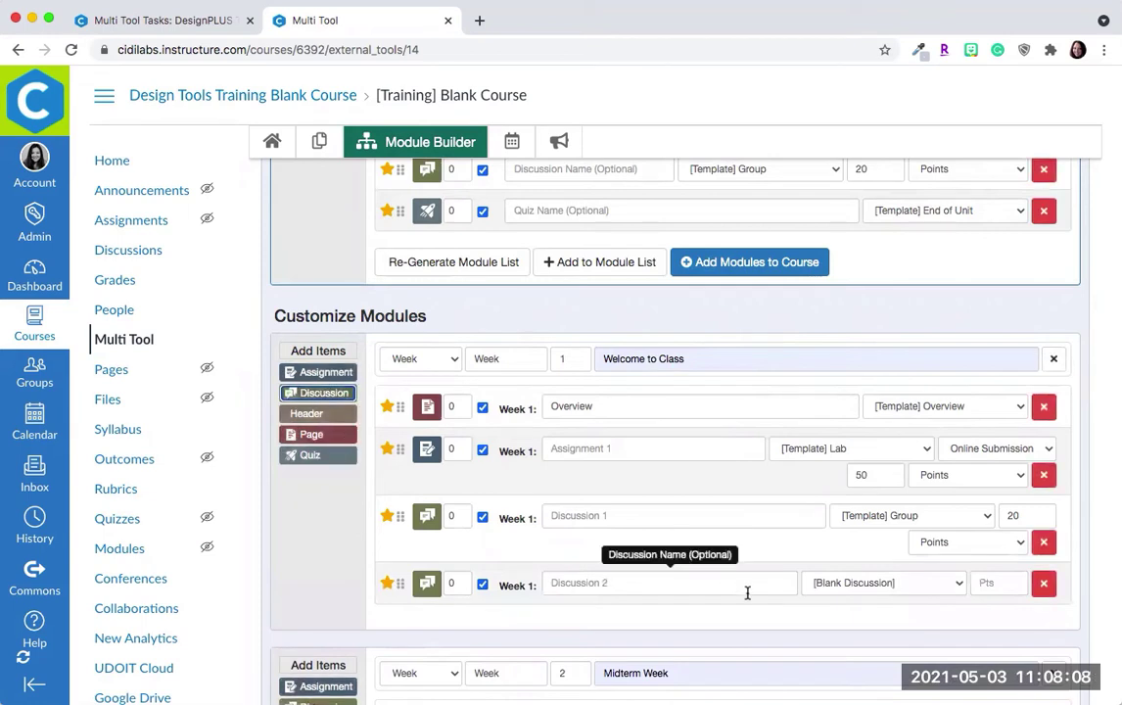
left_click(871, 591)
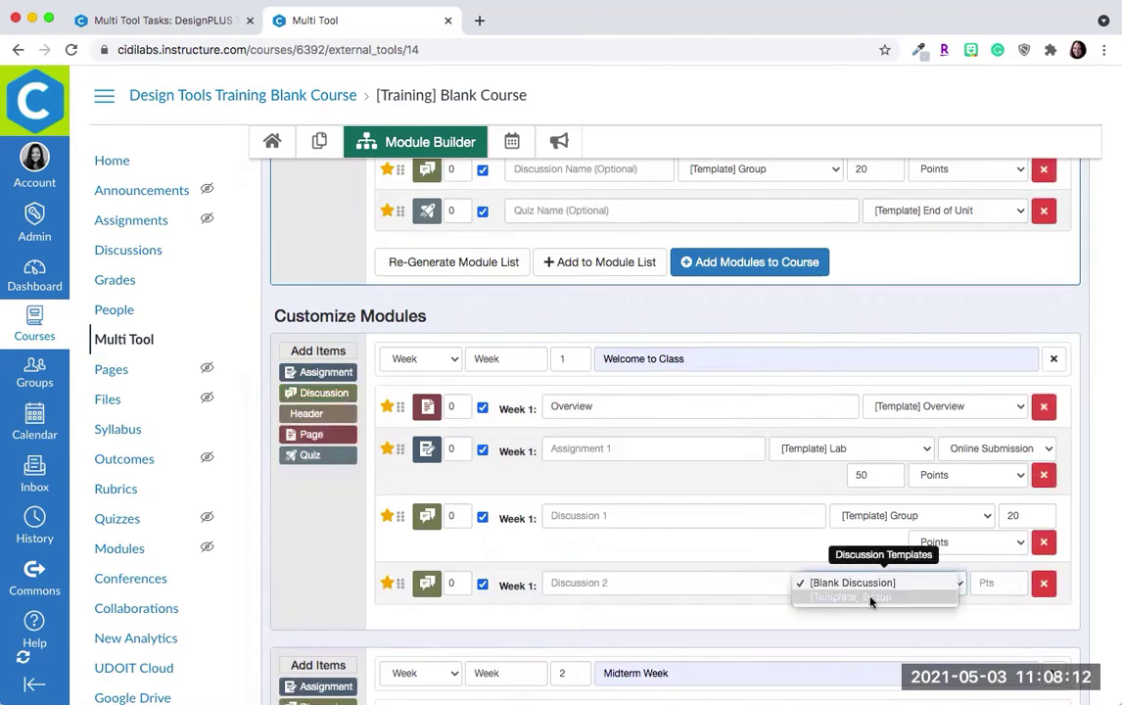
left_click(871, 597)
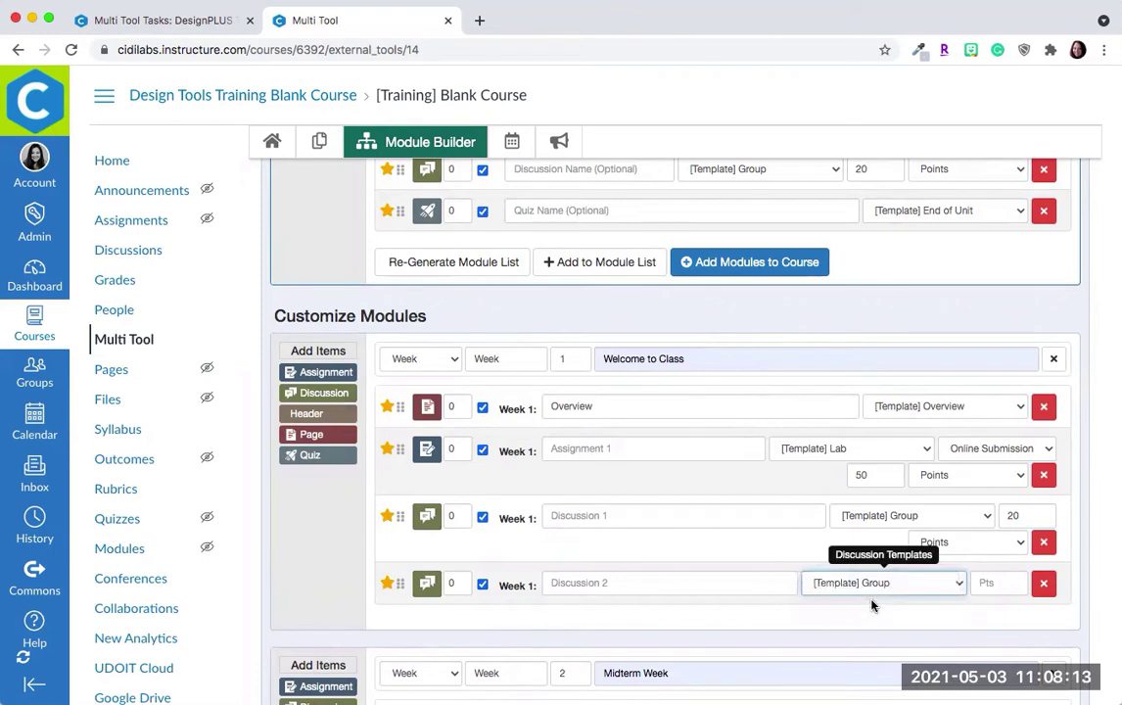
left_click(982, 582)
type("15")
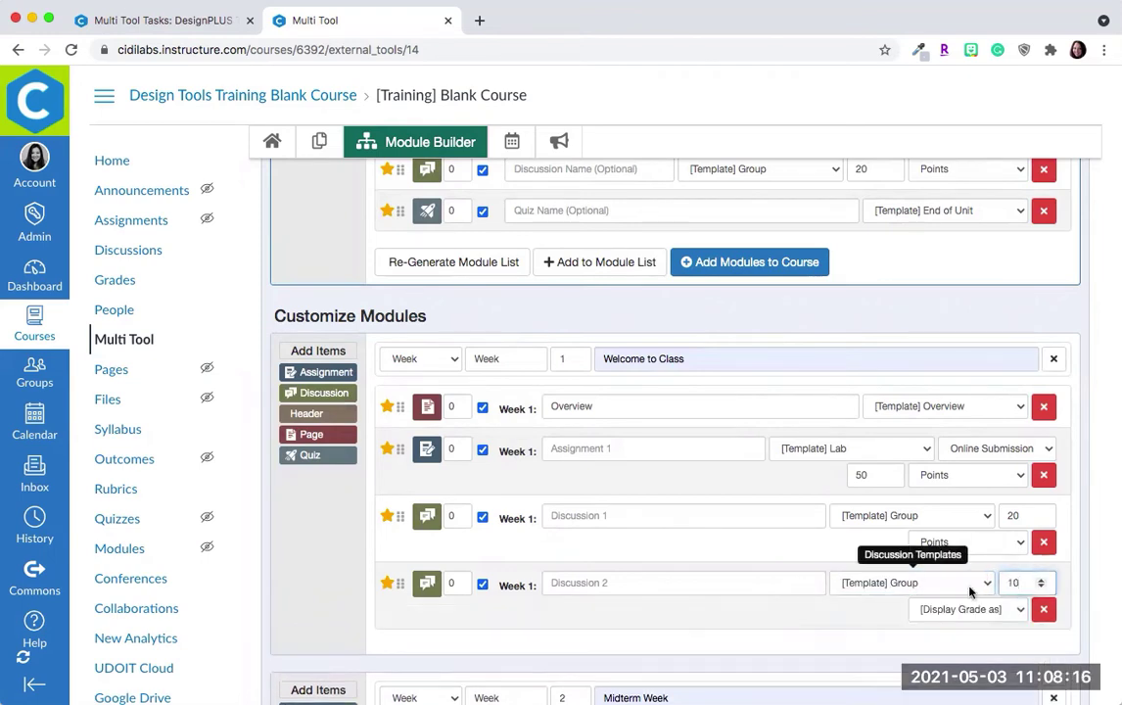
left_click(951, 605)
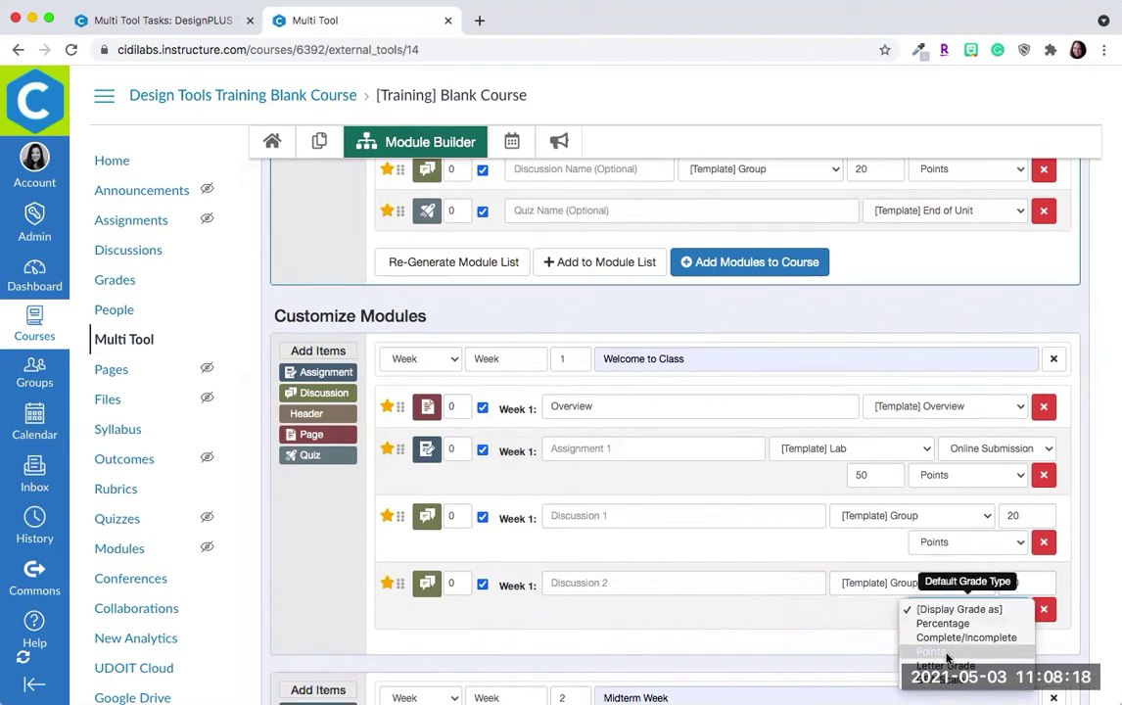
left_click(914, 654)
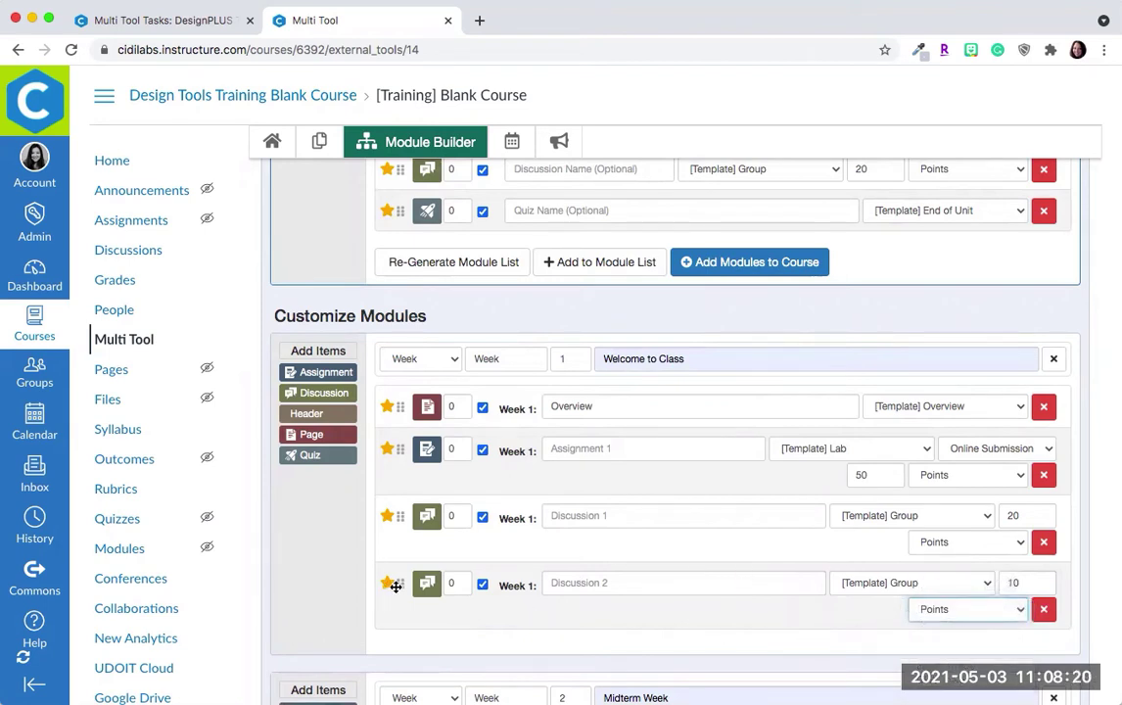
left_click_drag(395, 582, 391, 445)
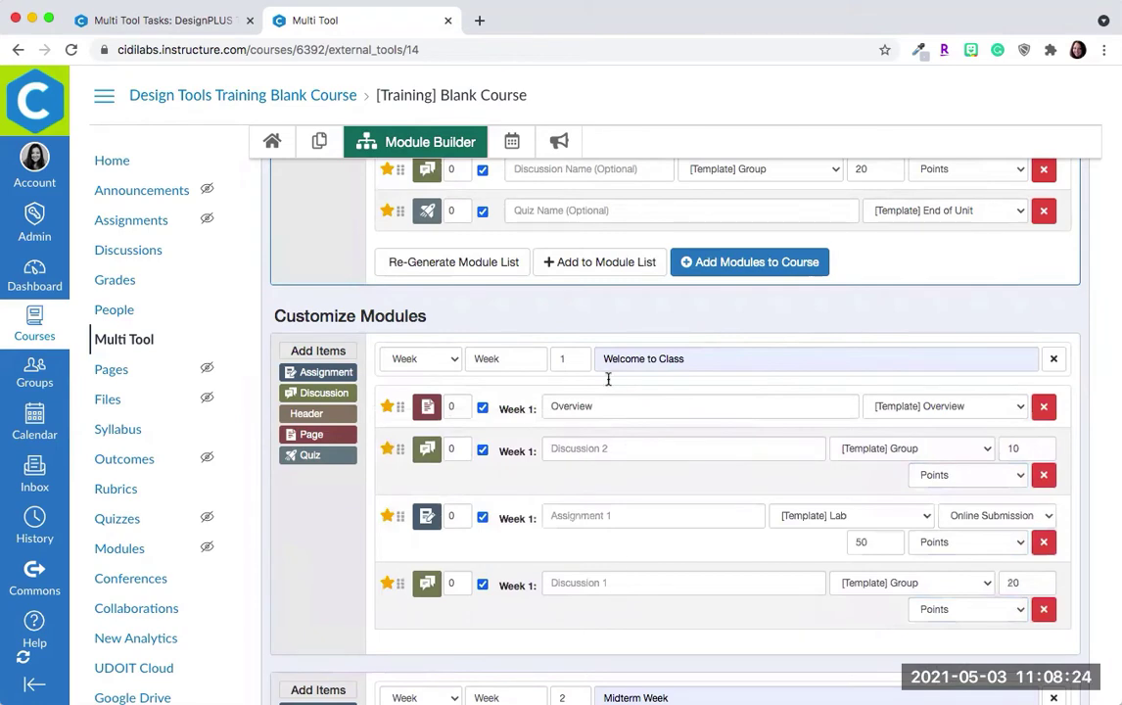
Step: Add a blank quiz to the Week 3 module and place it between the assignment and the discussion
scroll(620, 574, "down", 5)
scroll(621, 576, "down", 3)
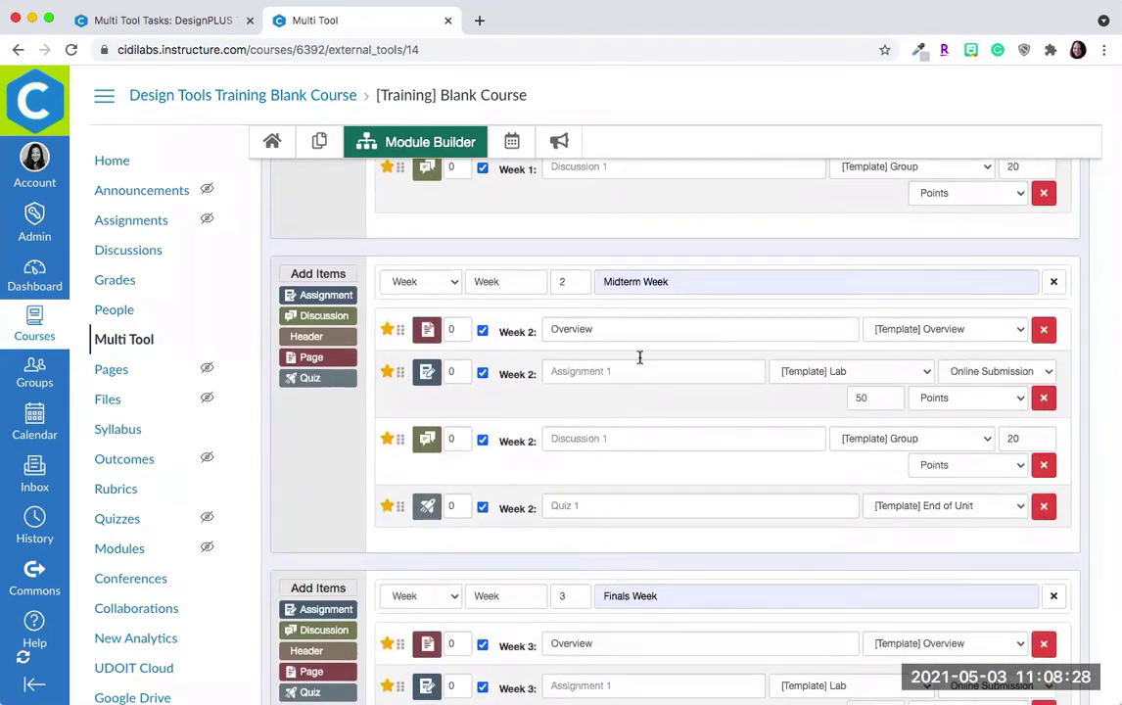
scroll(641, 360, "down", 6)
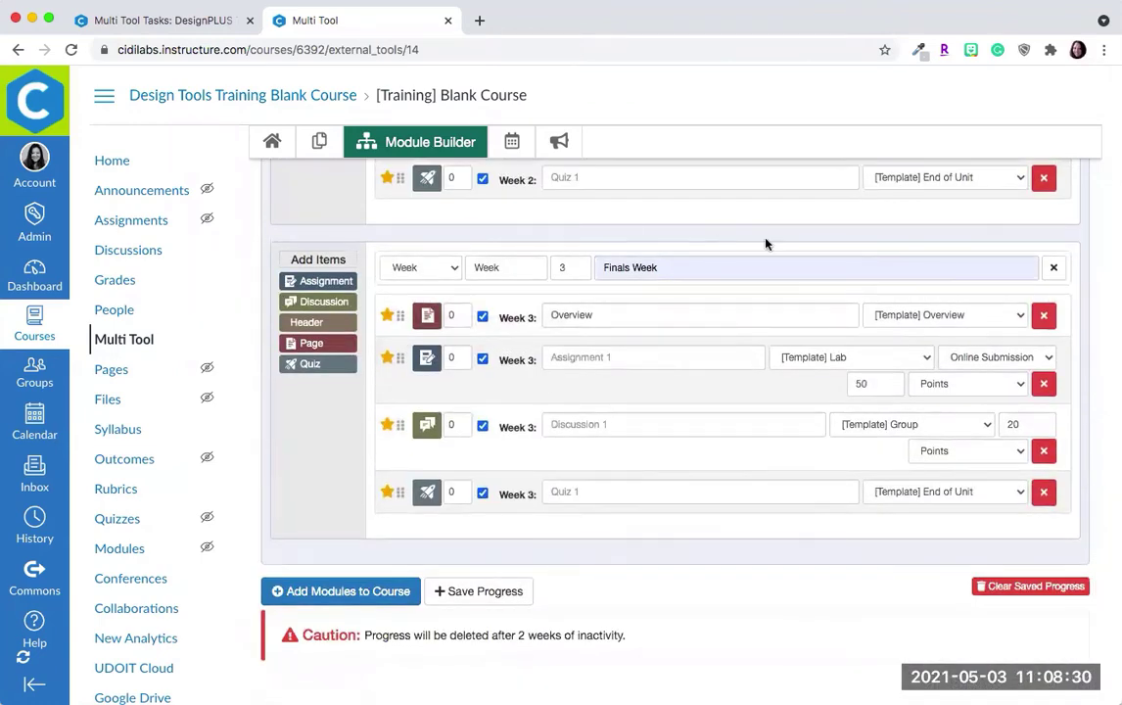
left_click(310, 365)
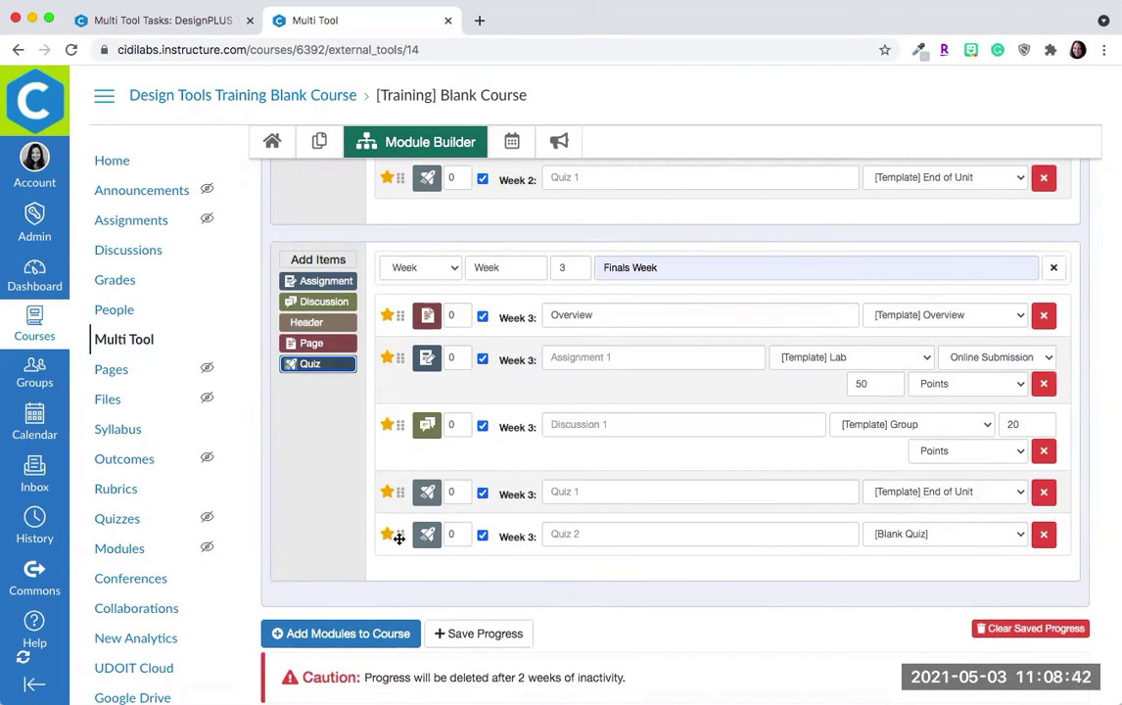
left_click_drag(393, 533, 384, 413)
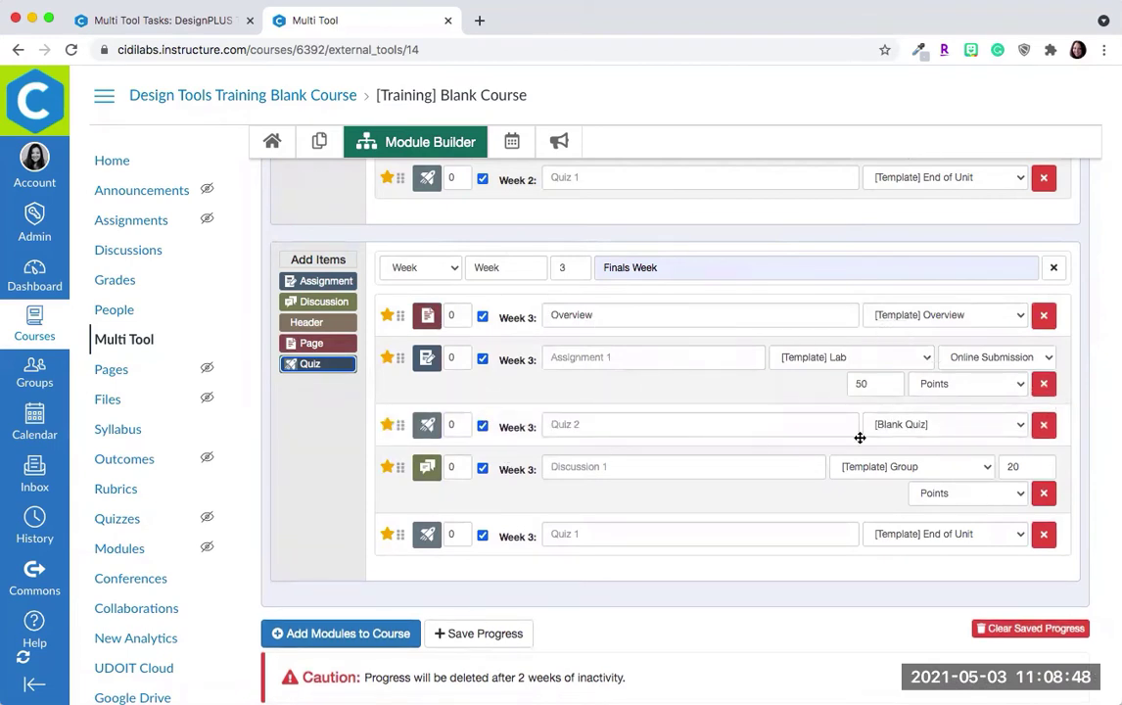
Step: Exclude the module information from the names of all four items in the Week 2 module
scroll(860, 438, "up", 1)
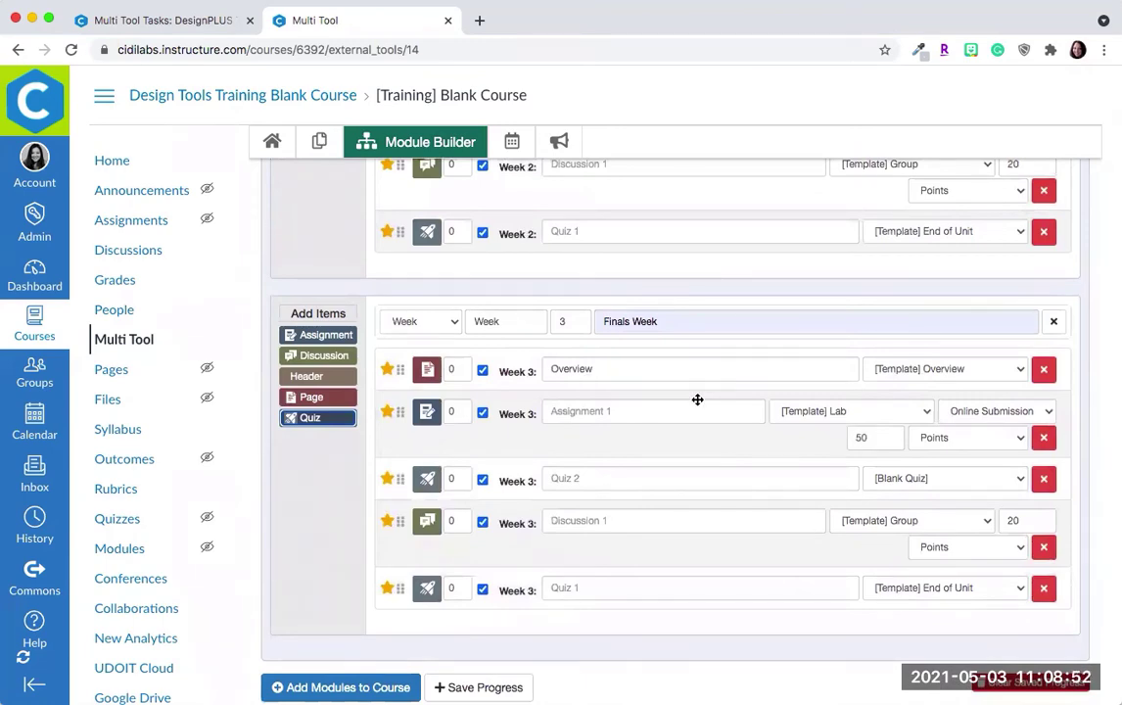
scroll(590, 340, "up", 4)
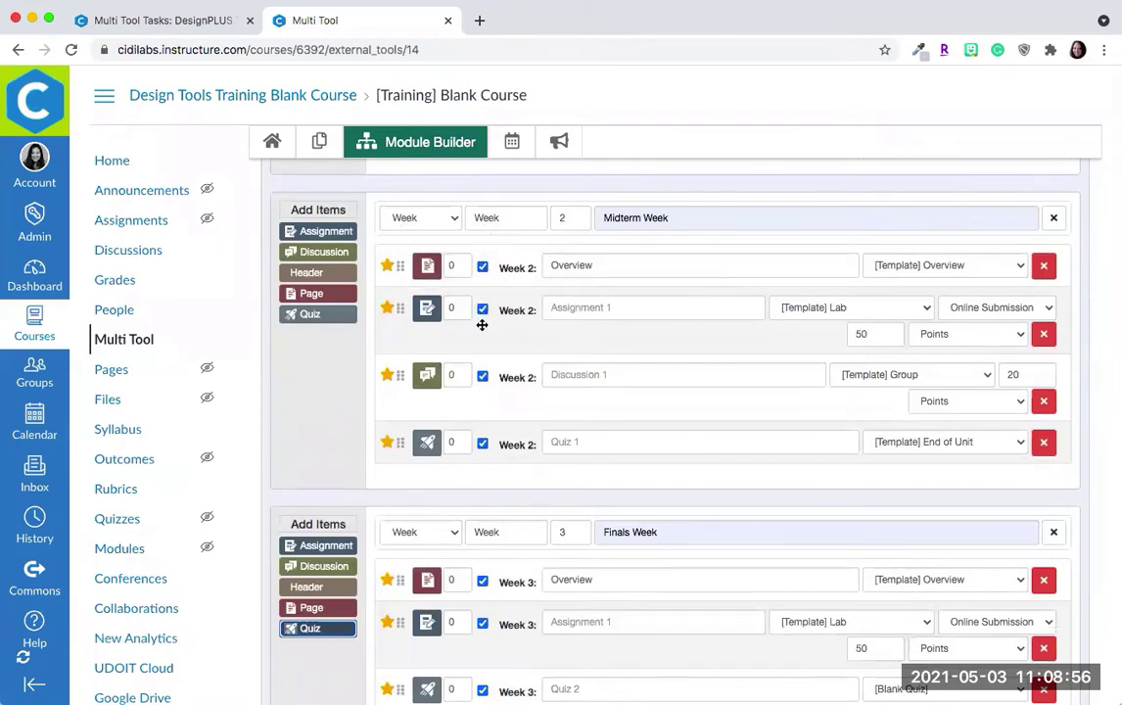
left_click(482, 267)
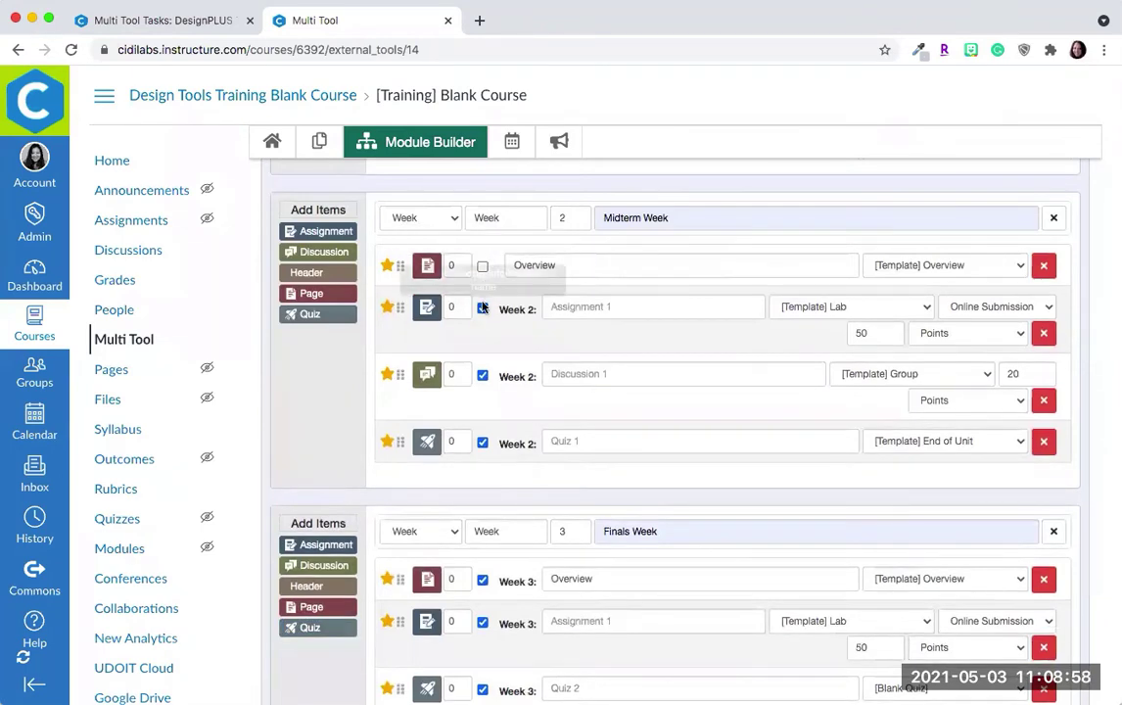
left_click(481, 309)
left_click(483, 375)
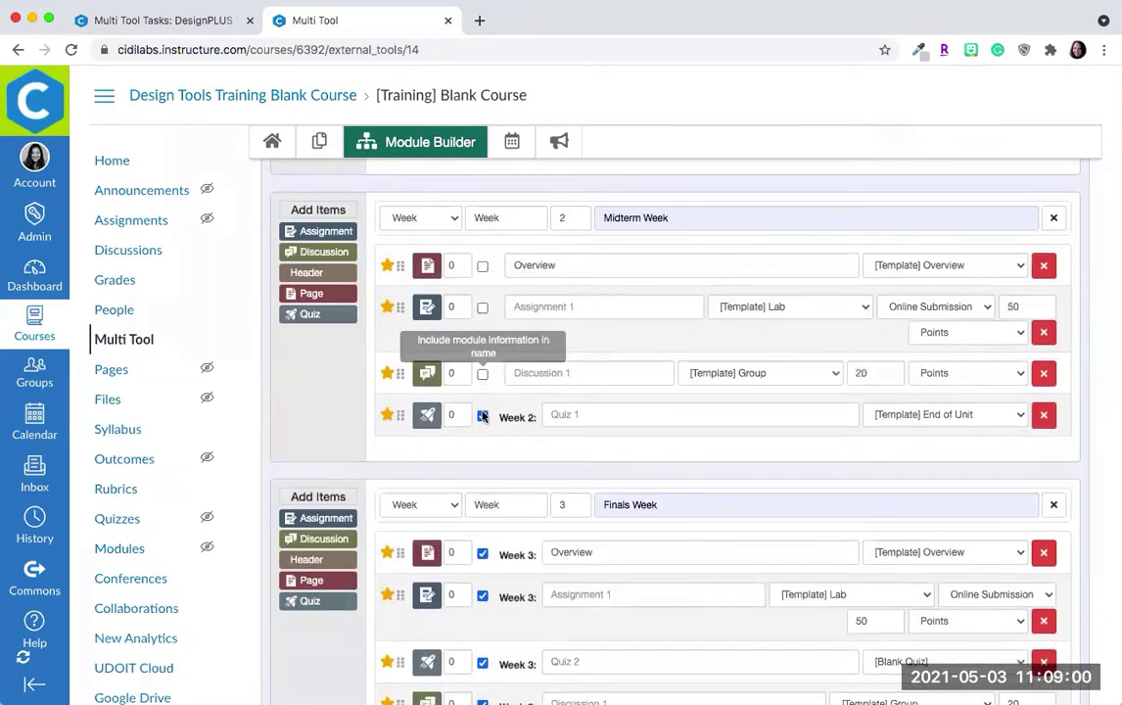
left_click(481, 416)
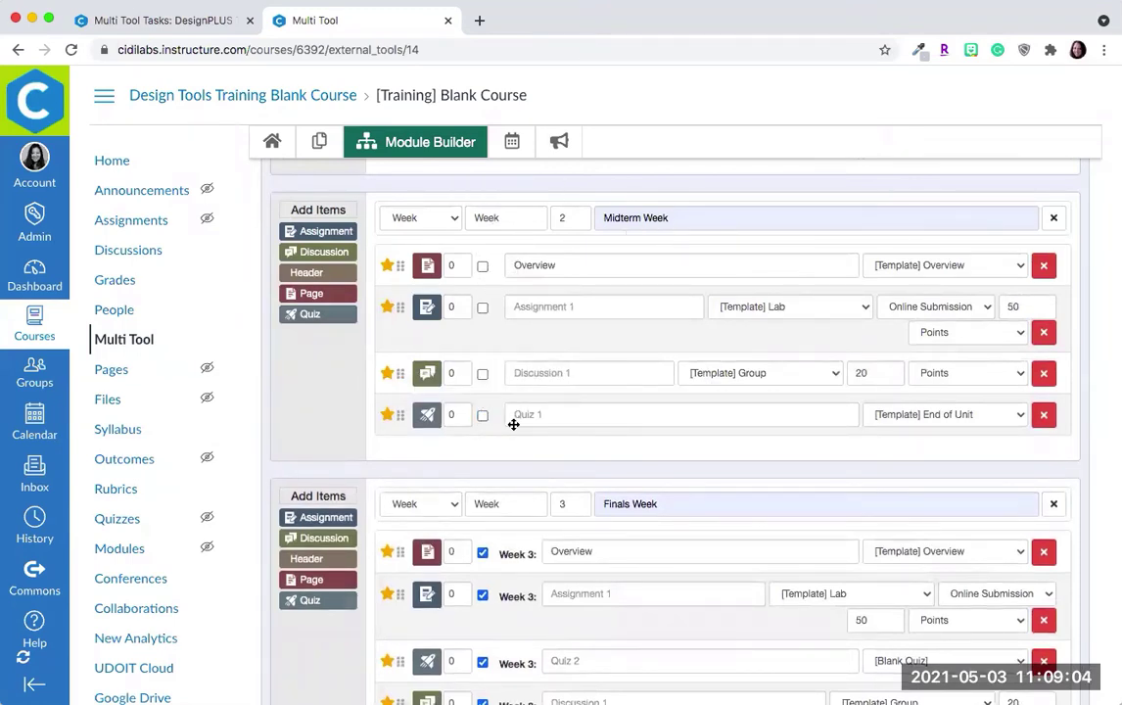
Step: In the Week 3 module, set the indent level to 1 for Assignment 1, 2 for Quiz 2 and 3 for Discussion 1
scroll(576, 633, "down", 3)
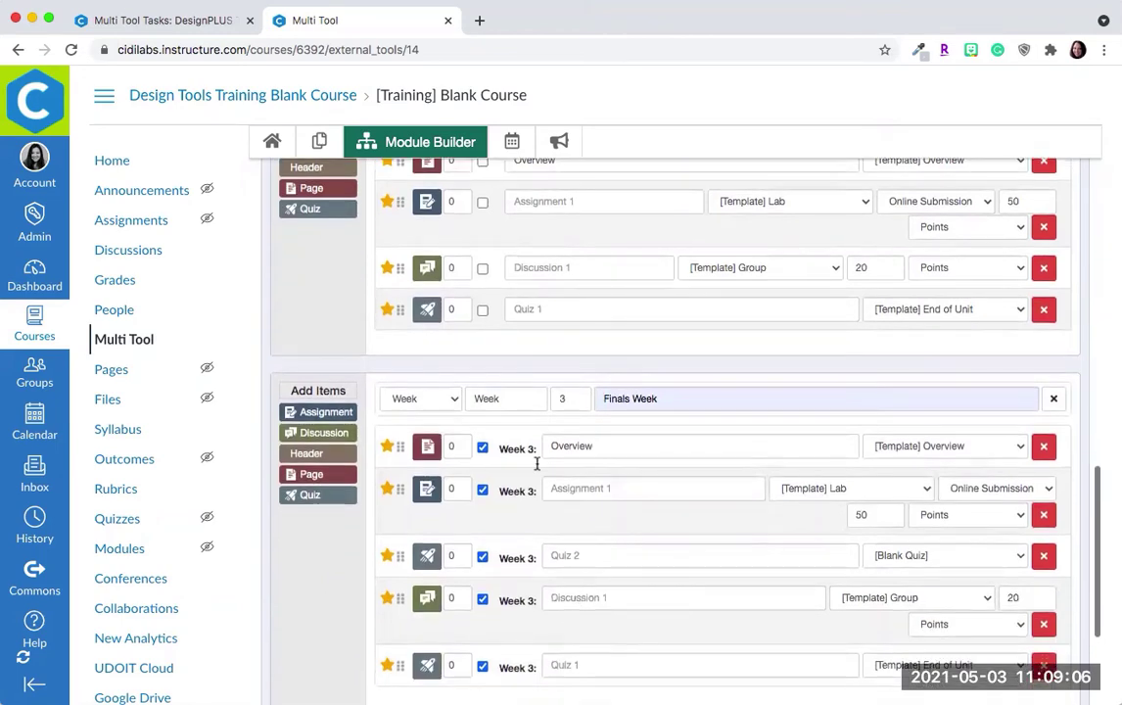
scroll(675, 431, "down", 5)
scroll(675, 431, "up", 10)
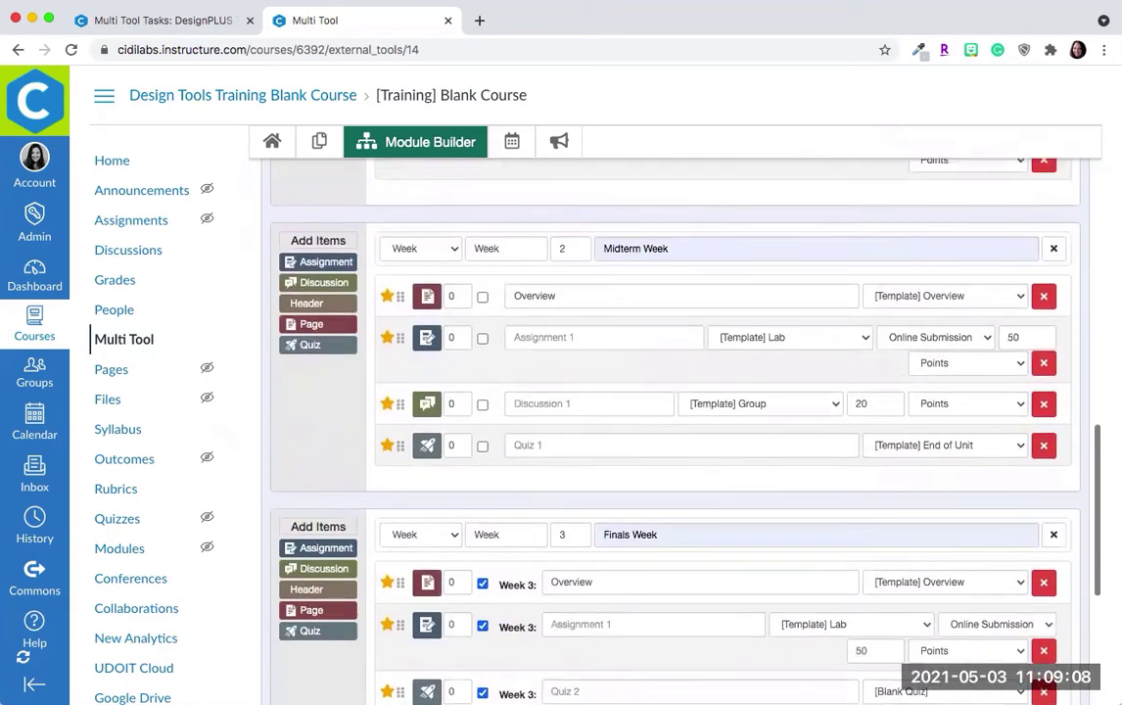
scroll(474, 577, "down", 6)
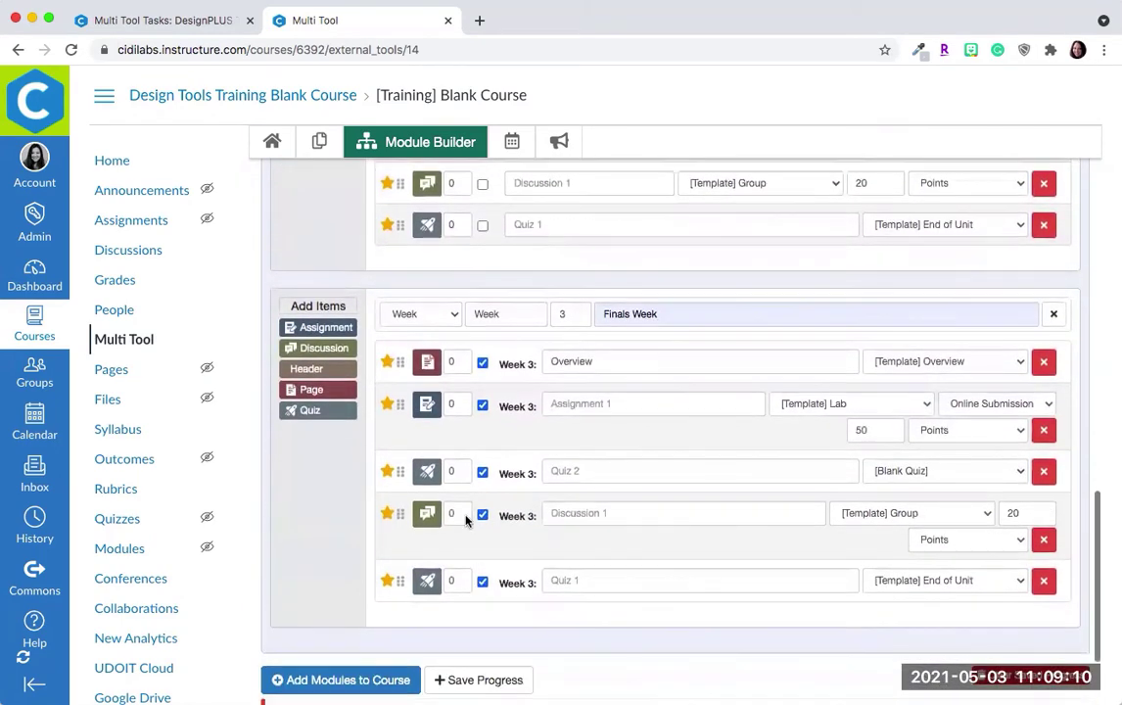
left_click(461, 400)
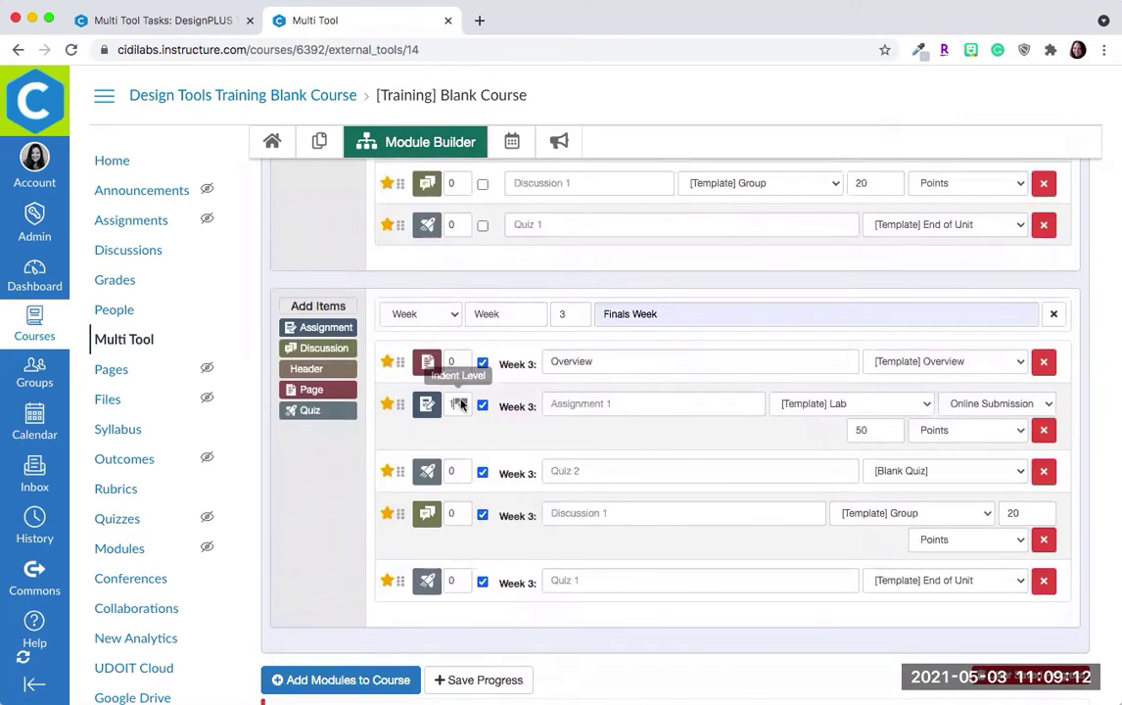
left_click(464, 469)
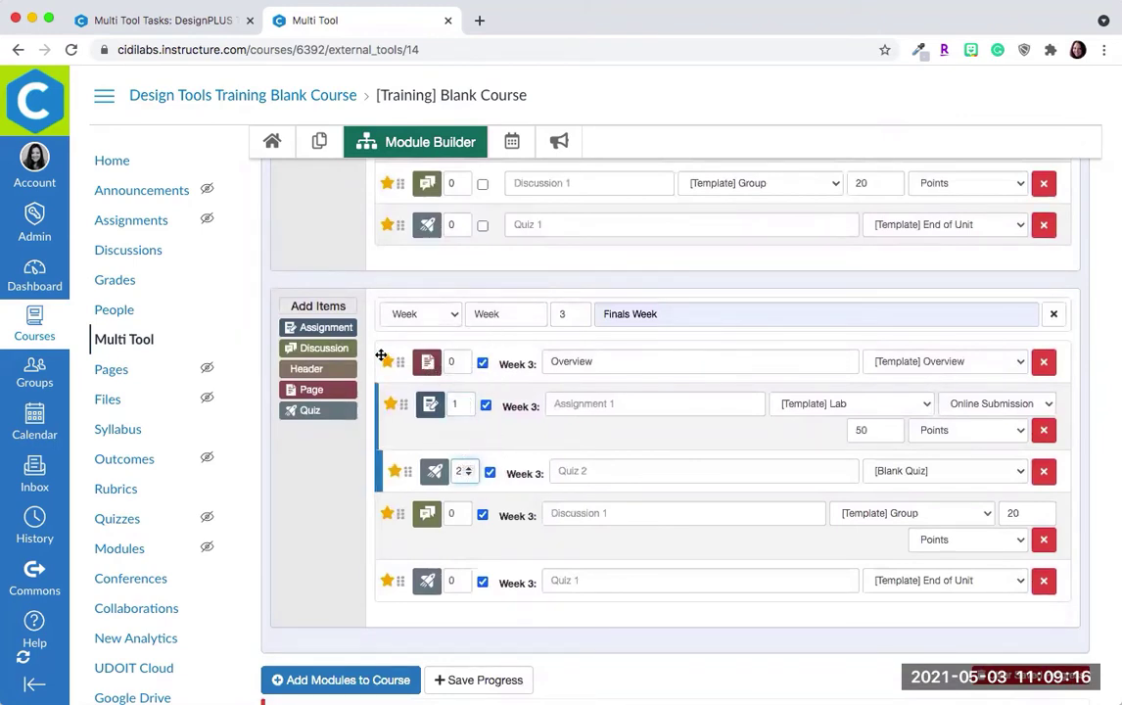
left_click(461, 510)
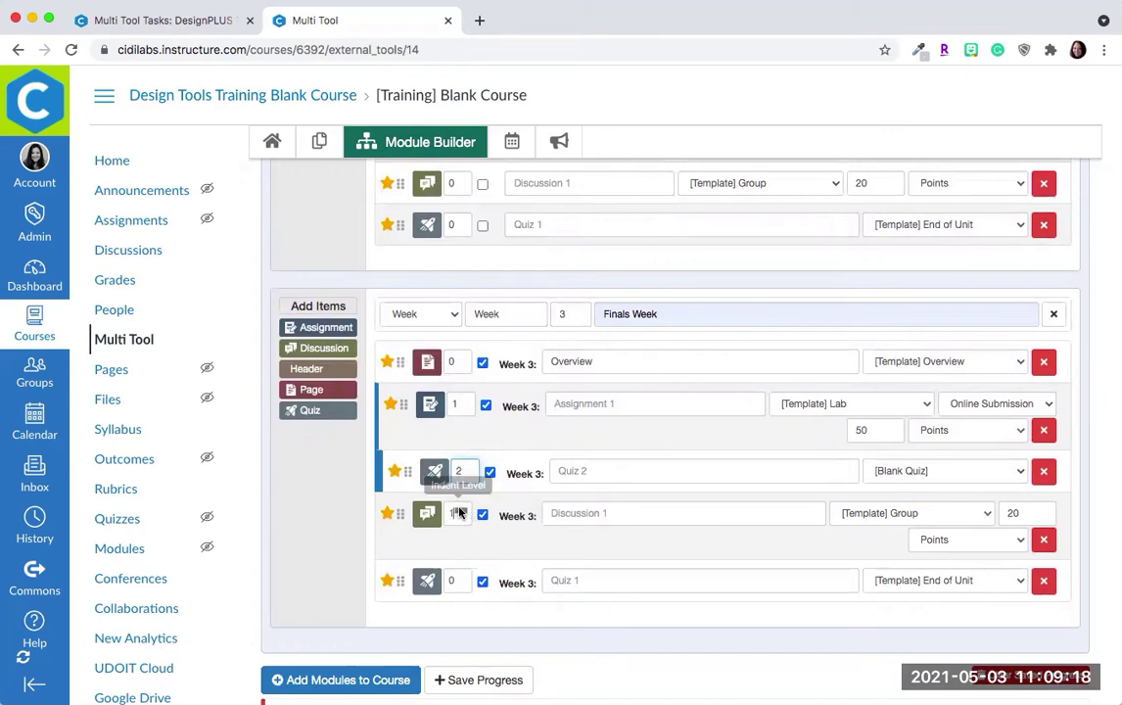
left_click(466, 510)
left_click(471, 510)
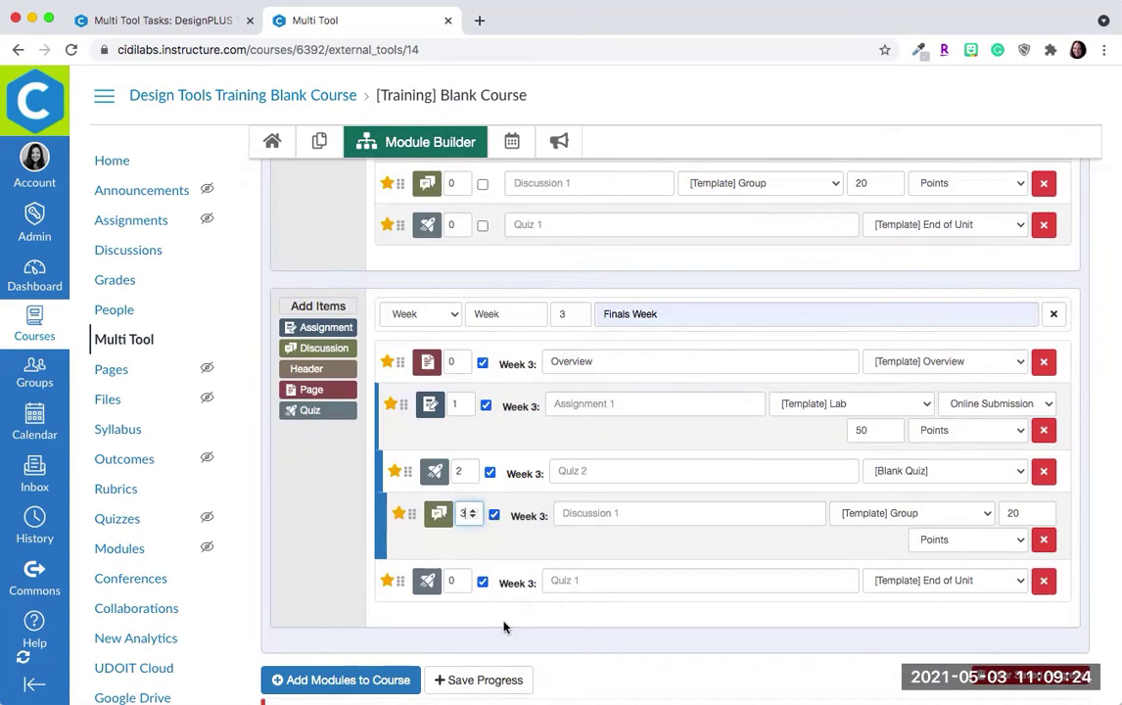
Step: Review the customized module list and add the Week 1 to Week 3 modules to the course
scroll(658, 608, "down", 3)
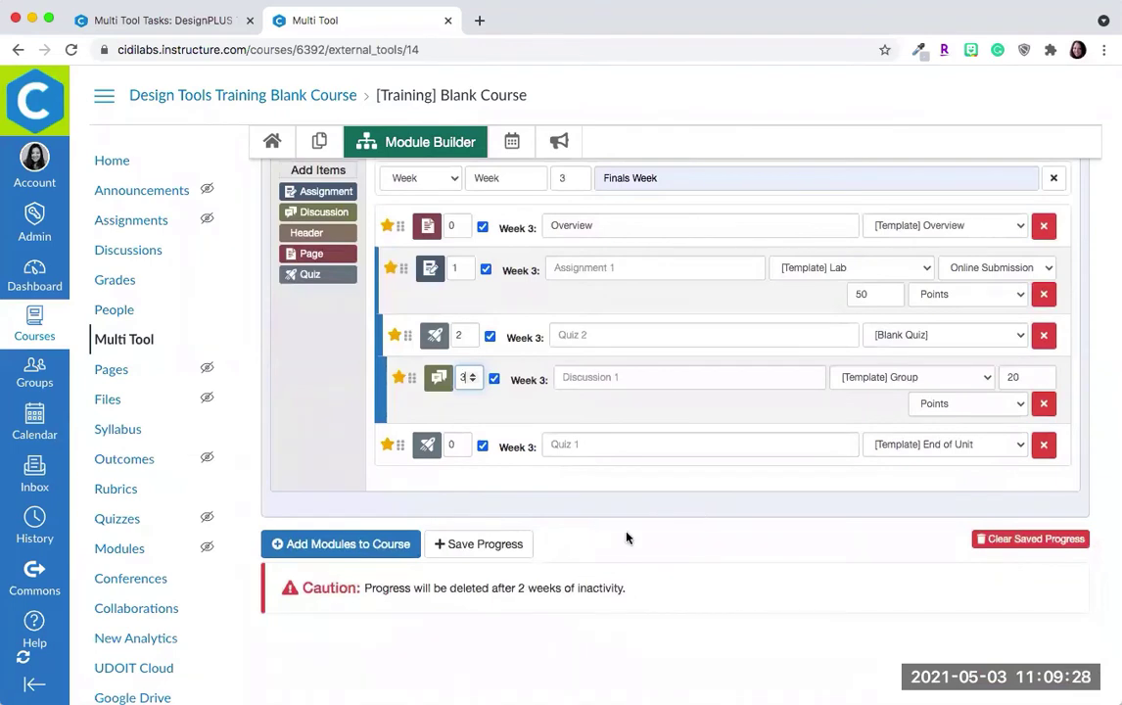
left_click(321, 457)
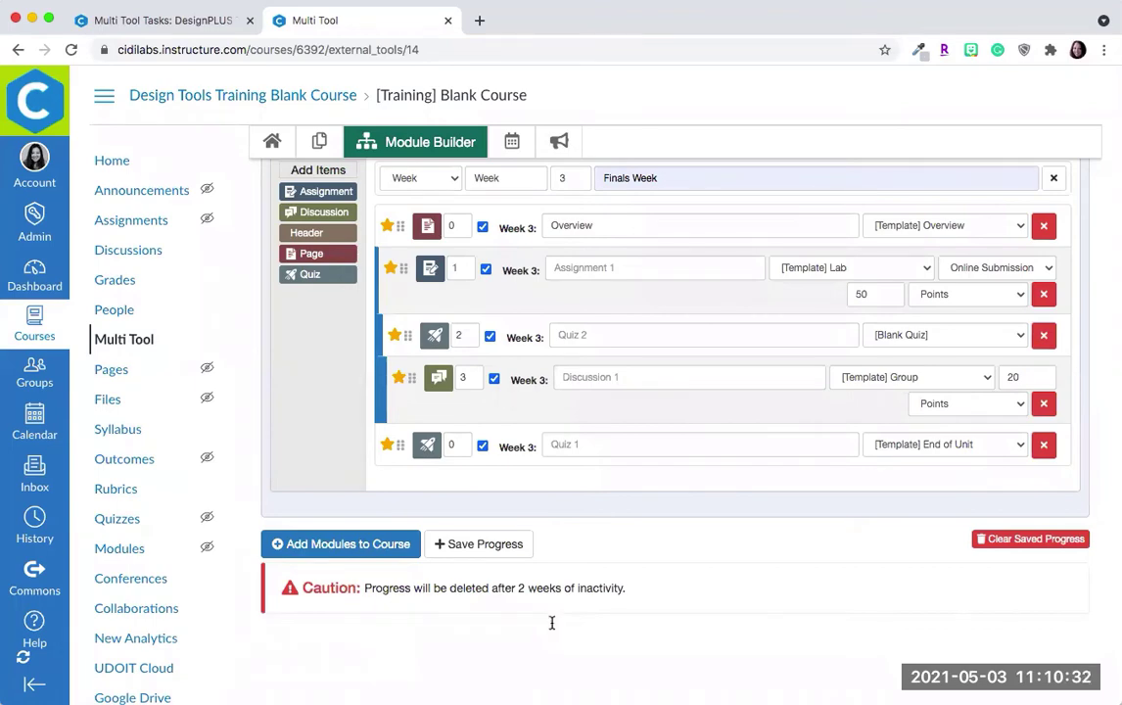
scroll(699, 561, "up", 2)
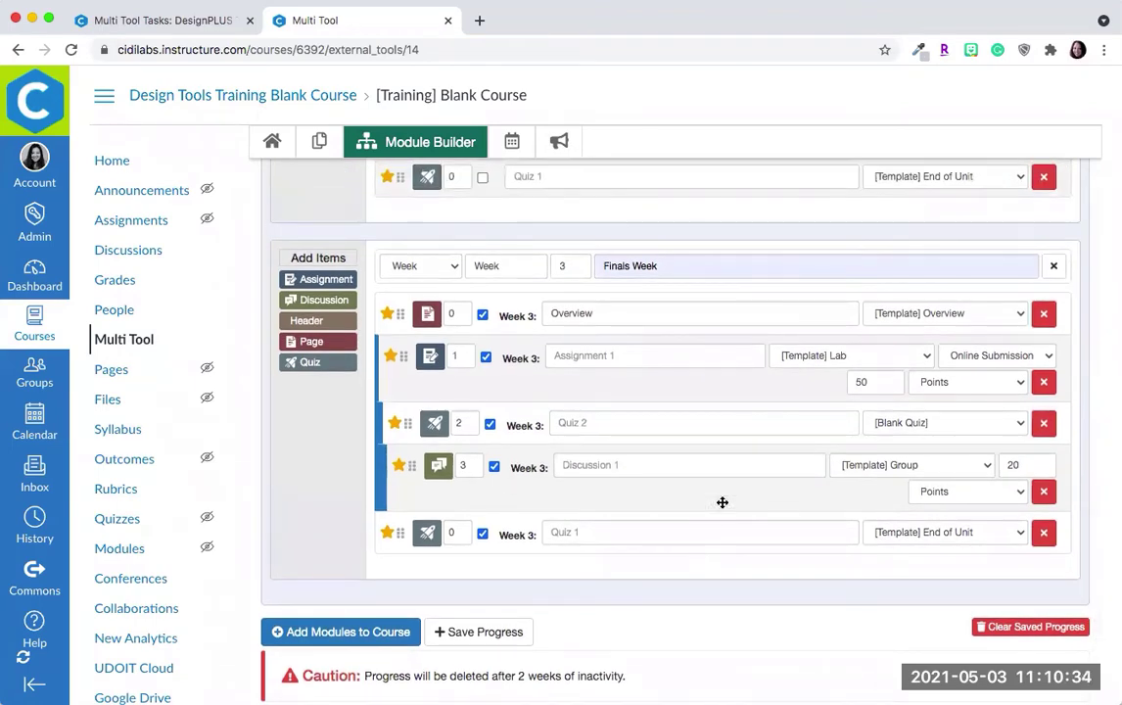
scroll(742, 571, "down", 1)
scroll(742, 571, "down", 3)
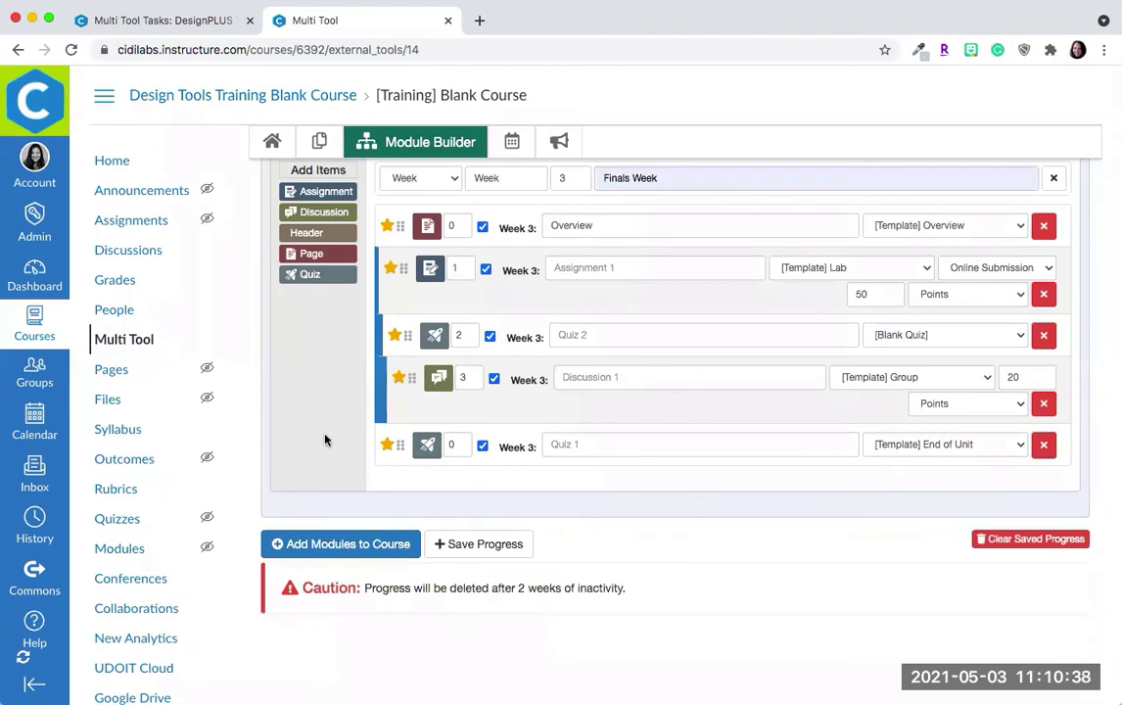
scroll(326, 441, "up", 10)
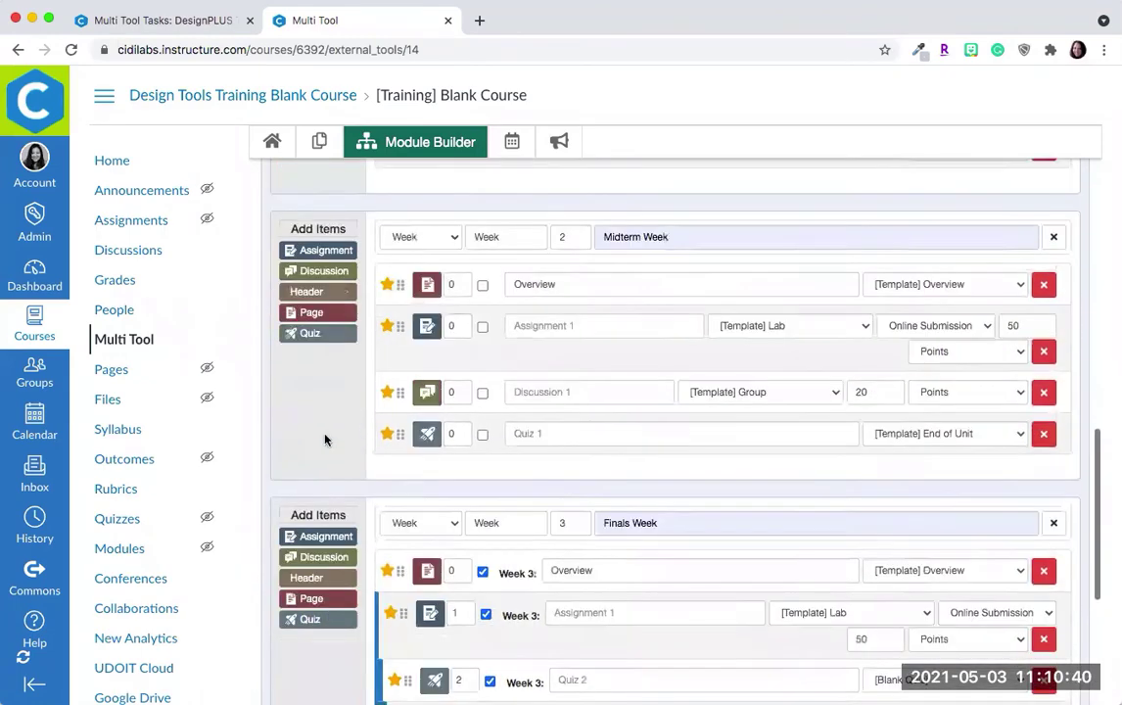
scroll(326, 440, "down", 10)
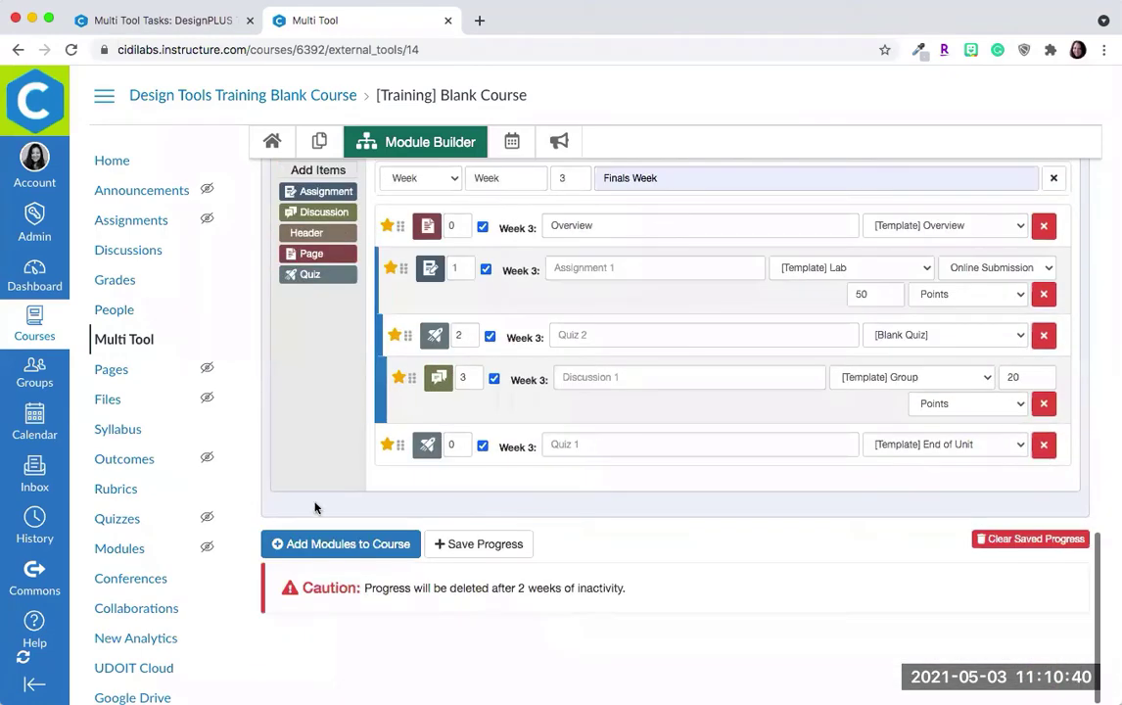
left_click(342, 546)
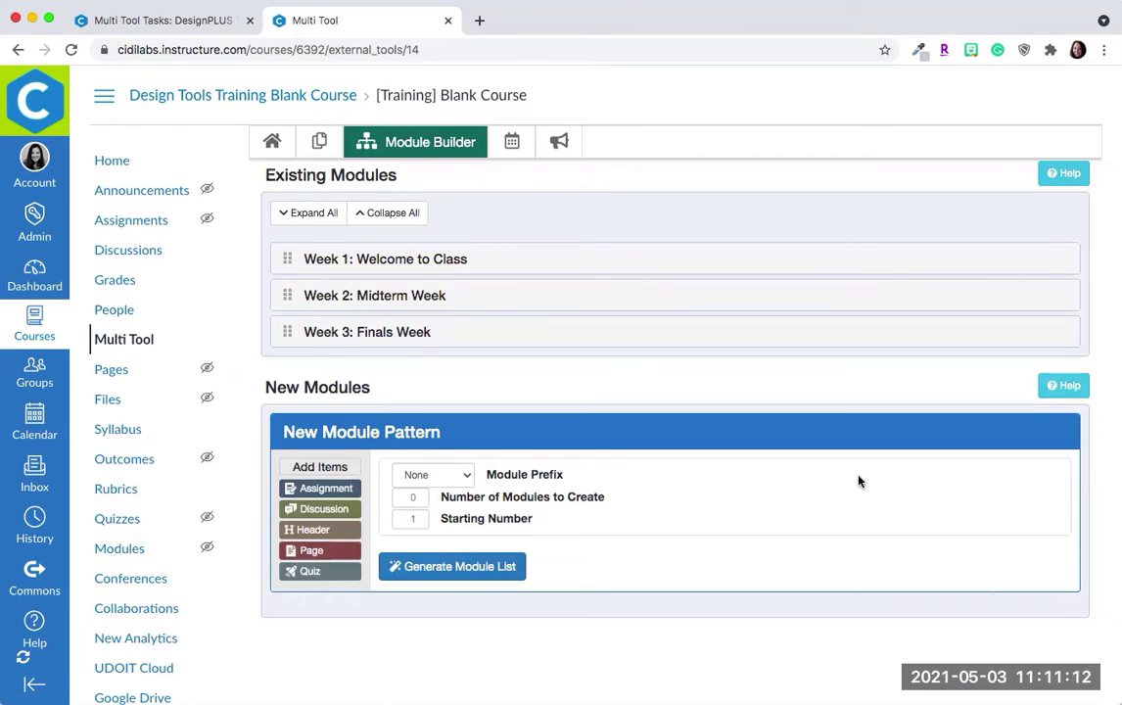
Step: Expand all existing modules and look over the items created in them
scroll(859, 468, "up", 3)
scroll(857, 466, "down", 3)
left_click(315, 212)
scroll(551, 500, "down", 4)
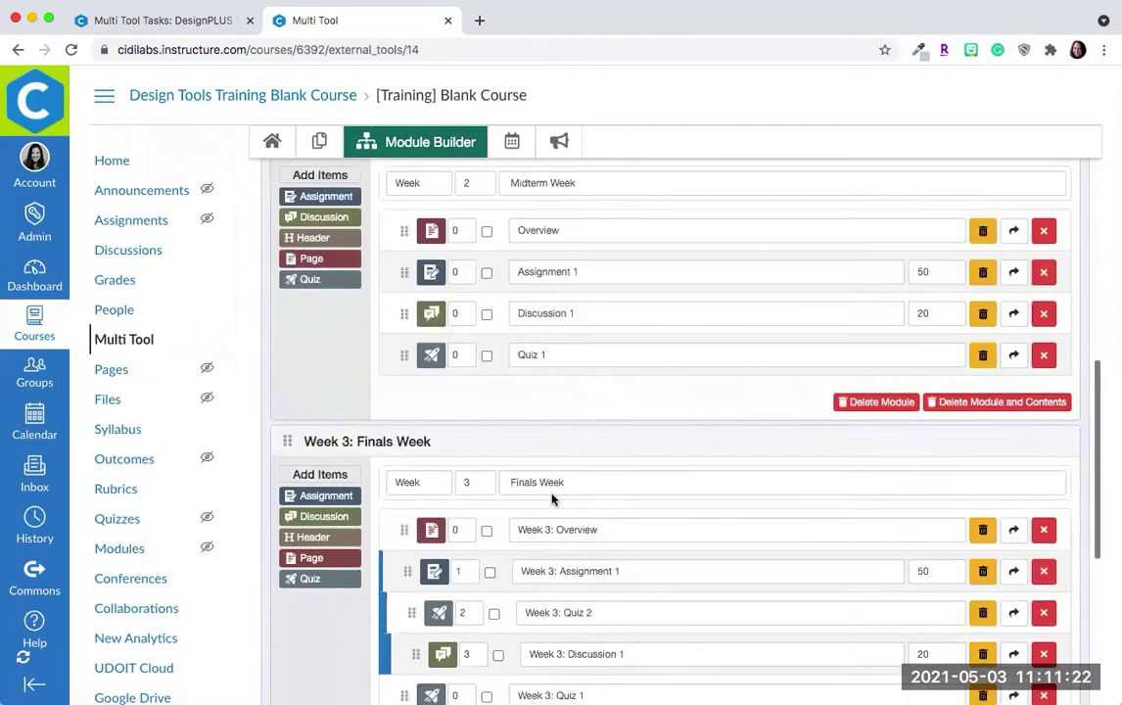
Step: Collapse all existing modules, expand them again, and look over the items in Week 1 to Week 3
scroll(551, 498, "up", 5)
left_click(390, 306)
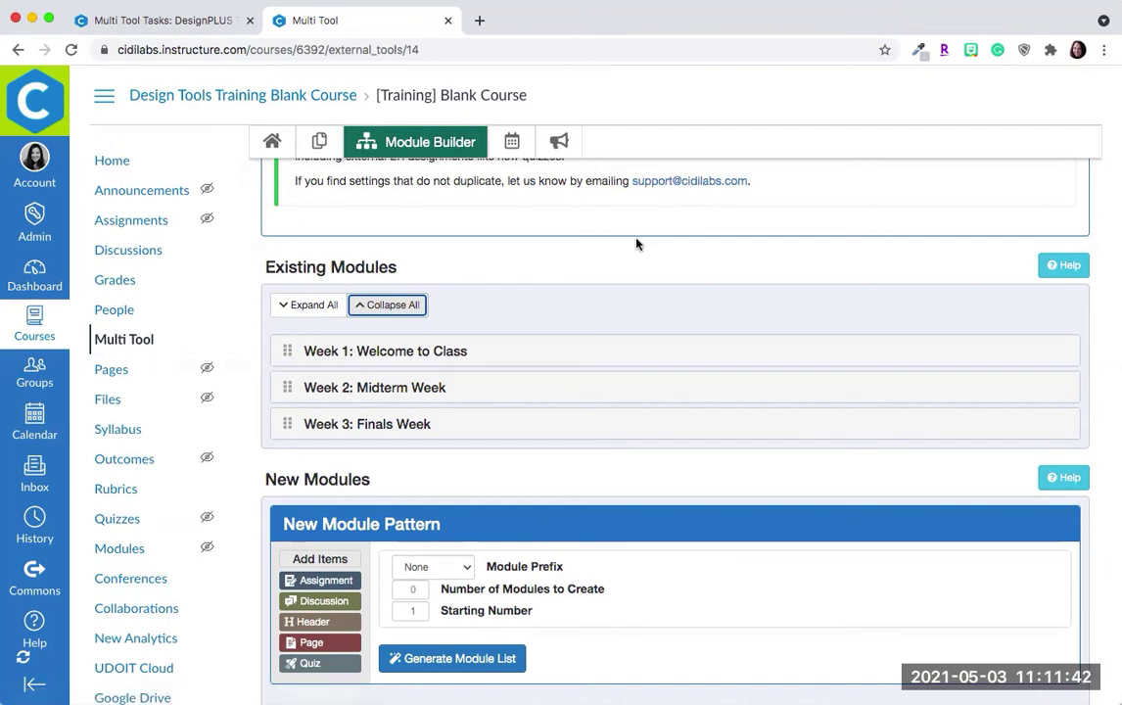
left_click(306, 305)
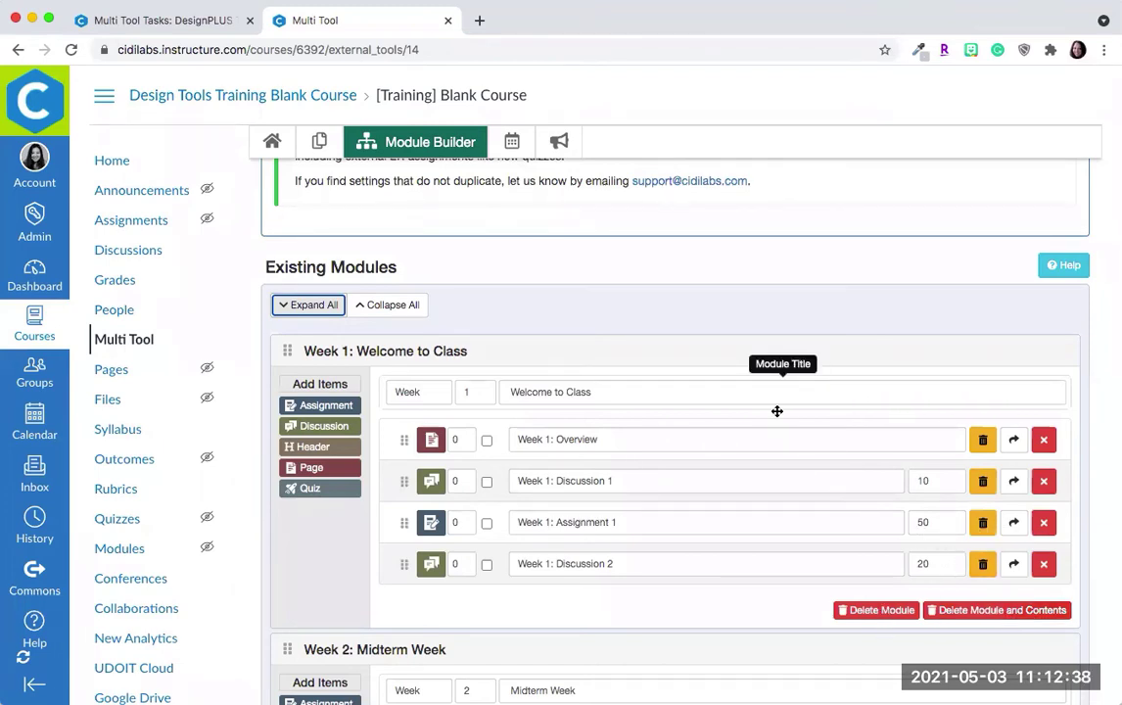
scroll(646, 432, "down", 5)
scroll(649, 434, "down", 3)
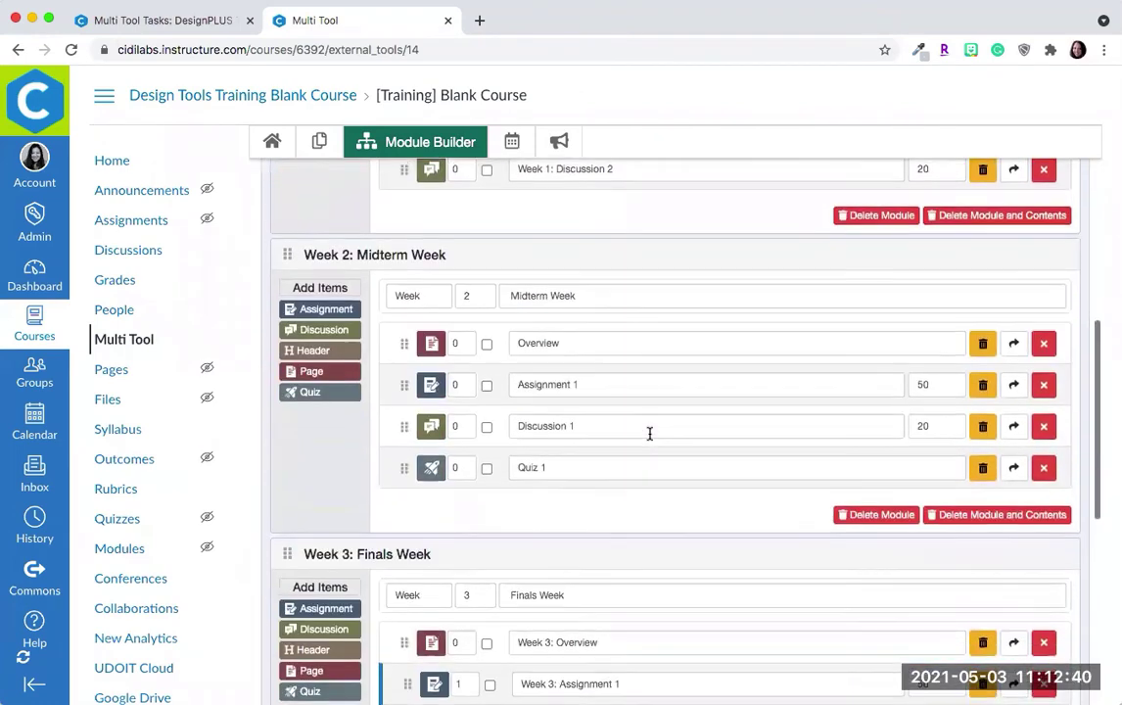
scroll(649, 434, "down", 4)
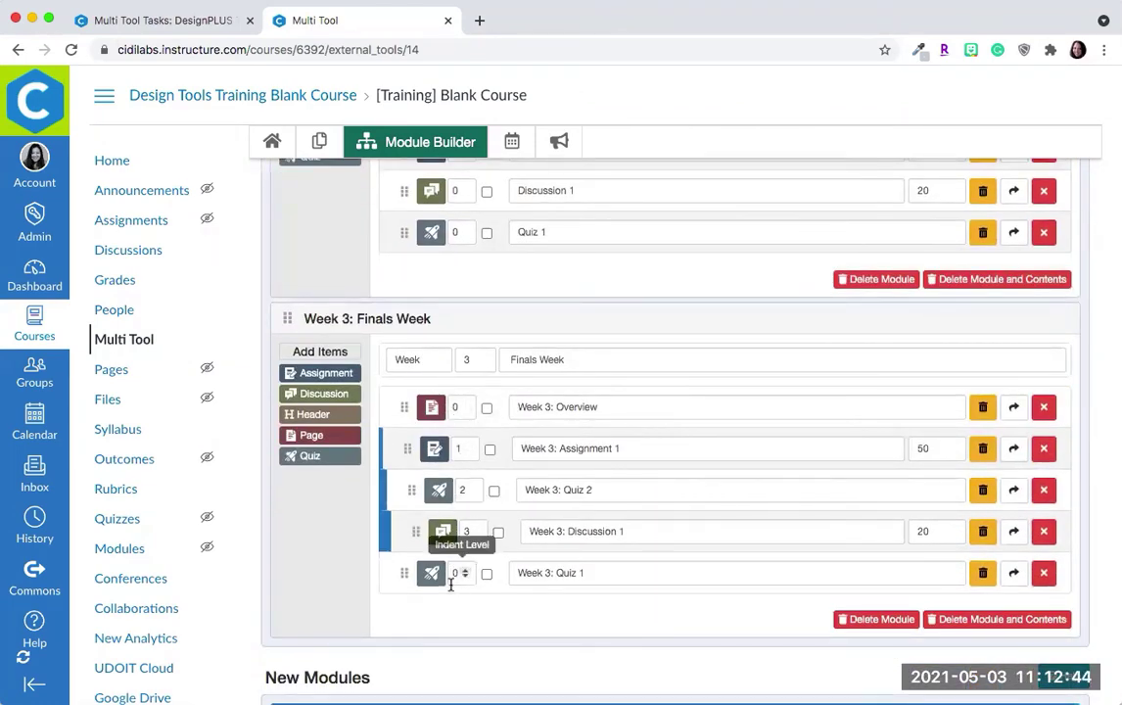
scroll(606, 320, "up", 15)
scroll(608, 323, "up", 2)
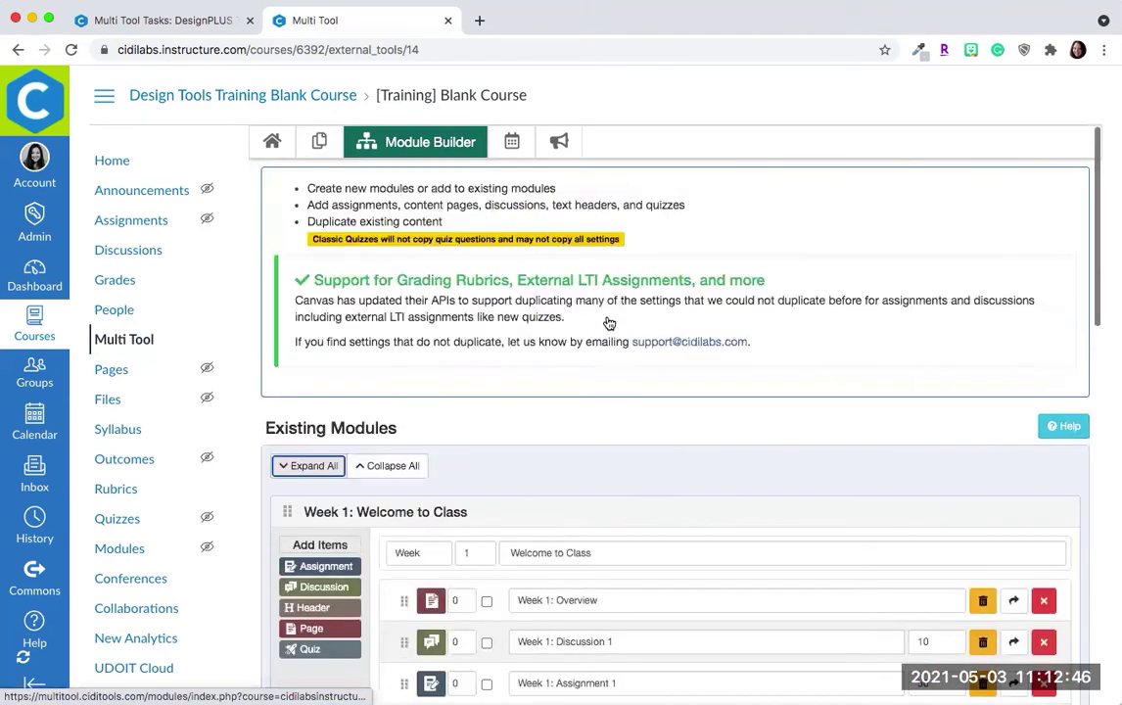
Step: Open the course's Modules page and check the items, points and indentation in the three weekly modules
left_click(115, 555)
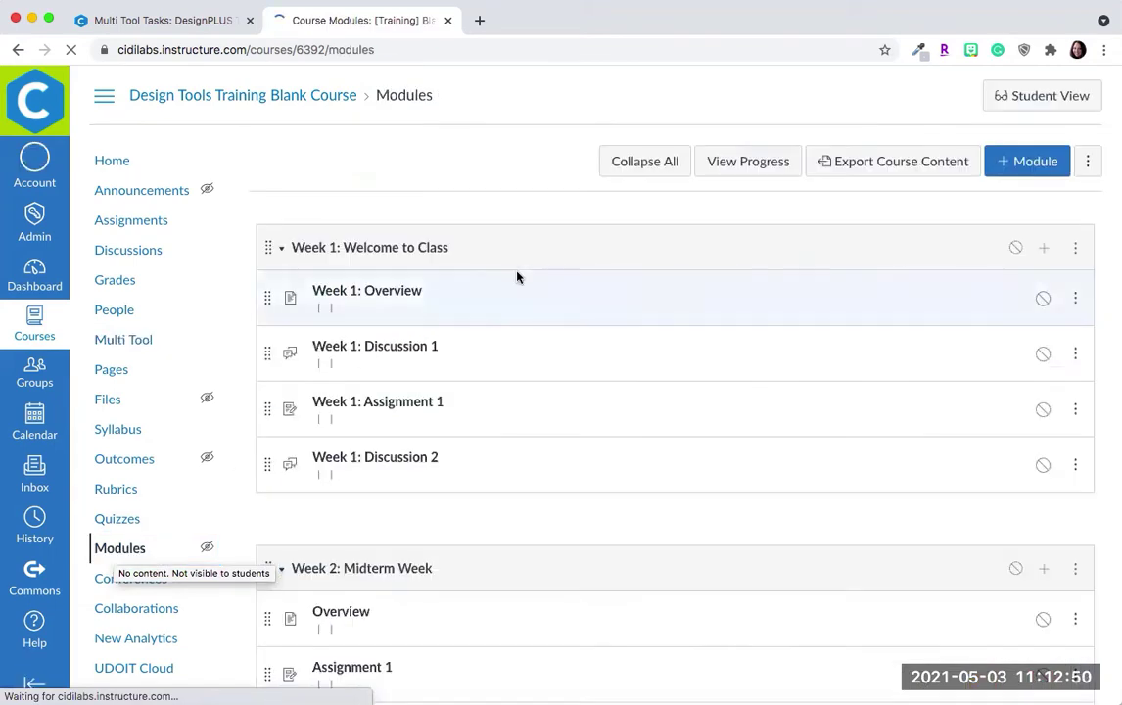
scroll(530, 516, "down", 8)
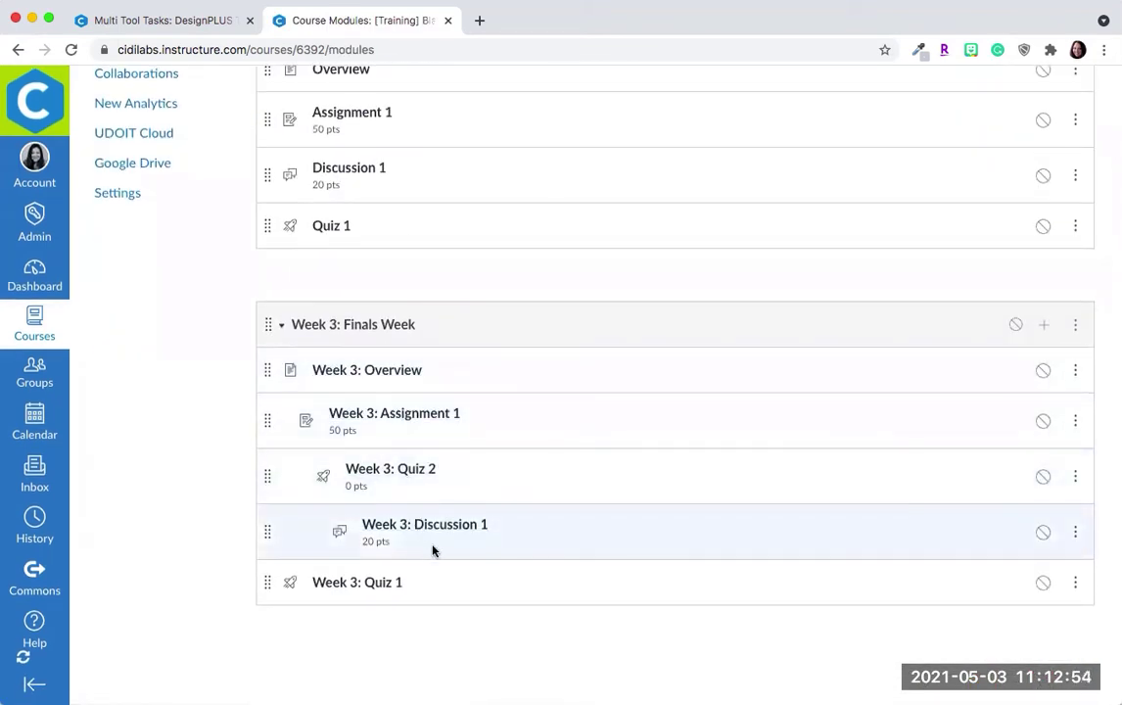
scroll(510, 418, "up", 4)
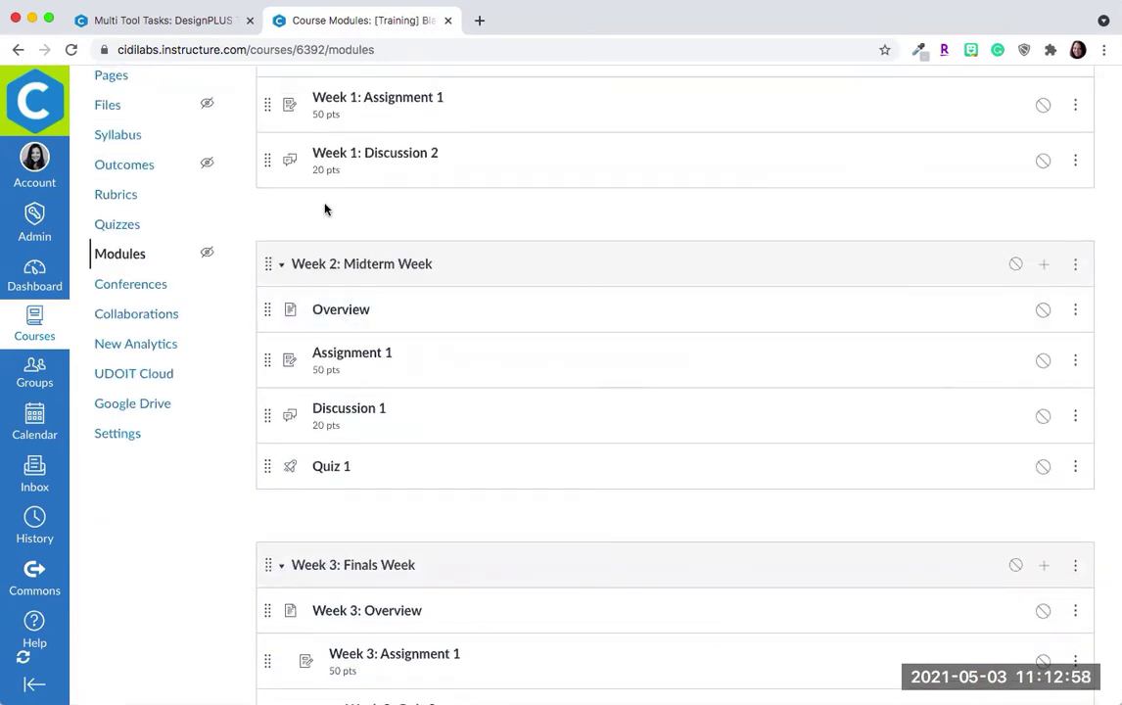
scroll(326, 209, "up", 2)
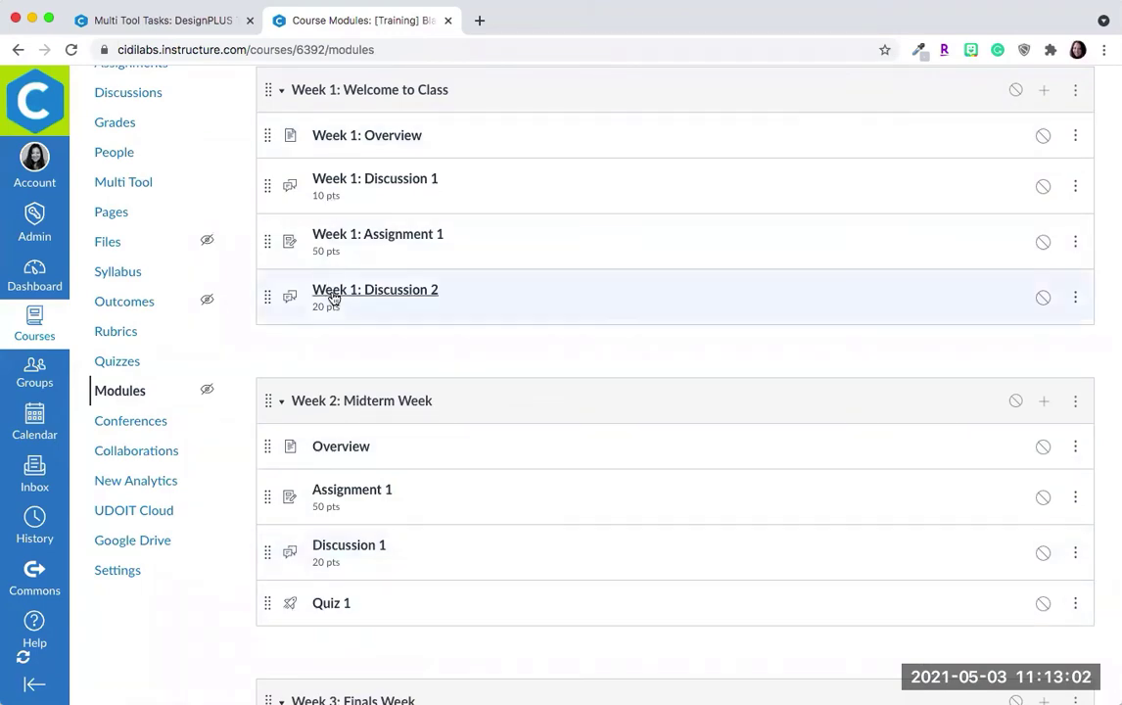
scroll(331, 295, "down", 5)
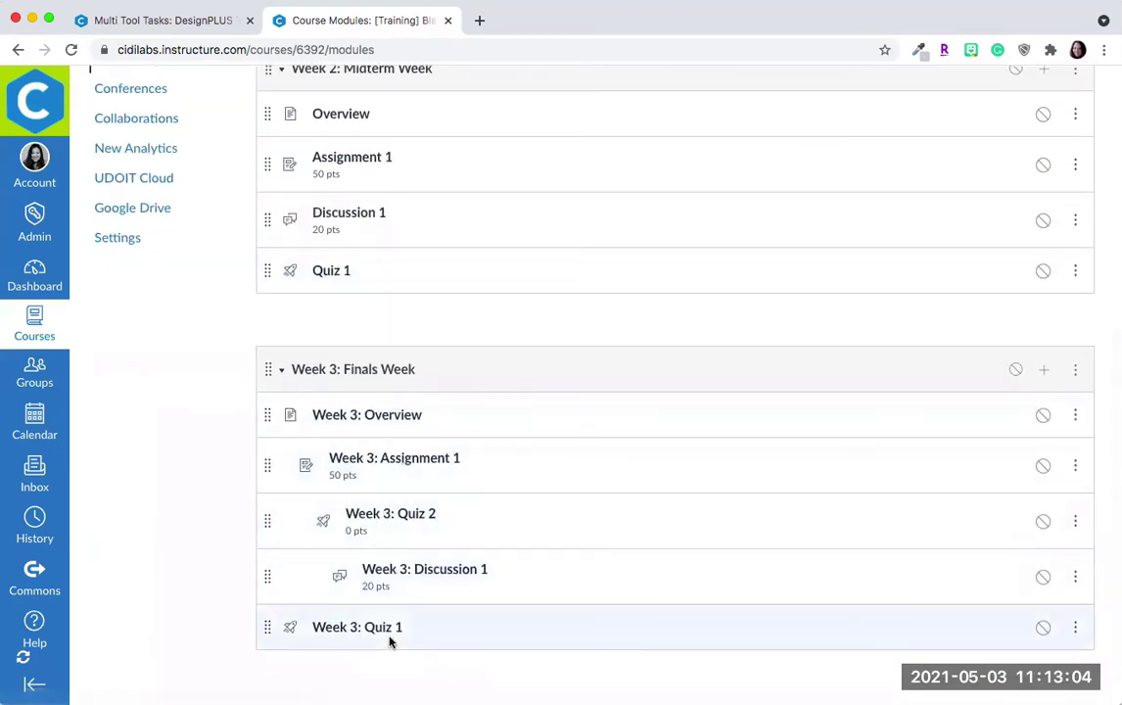
scroll(460, 352, "up", 6)
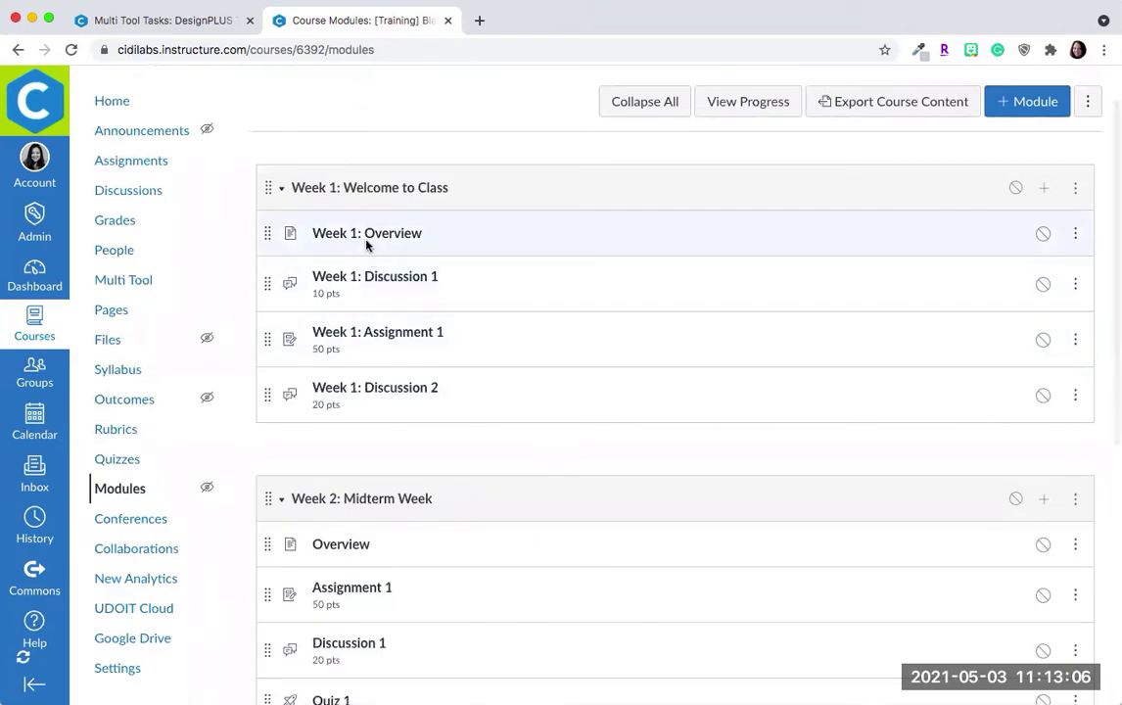
Step: Open the Week 1: Overview page to examine its template content, and return to the course's Modules page
left_click(368, 242)
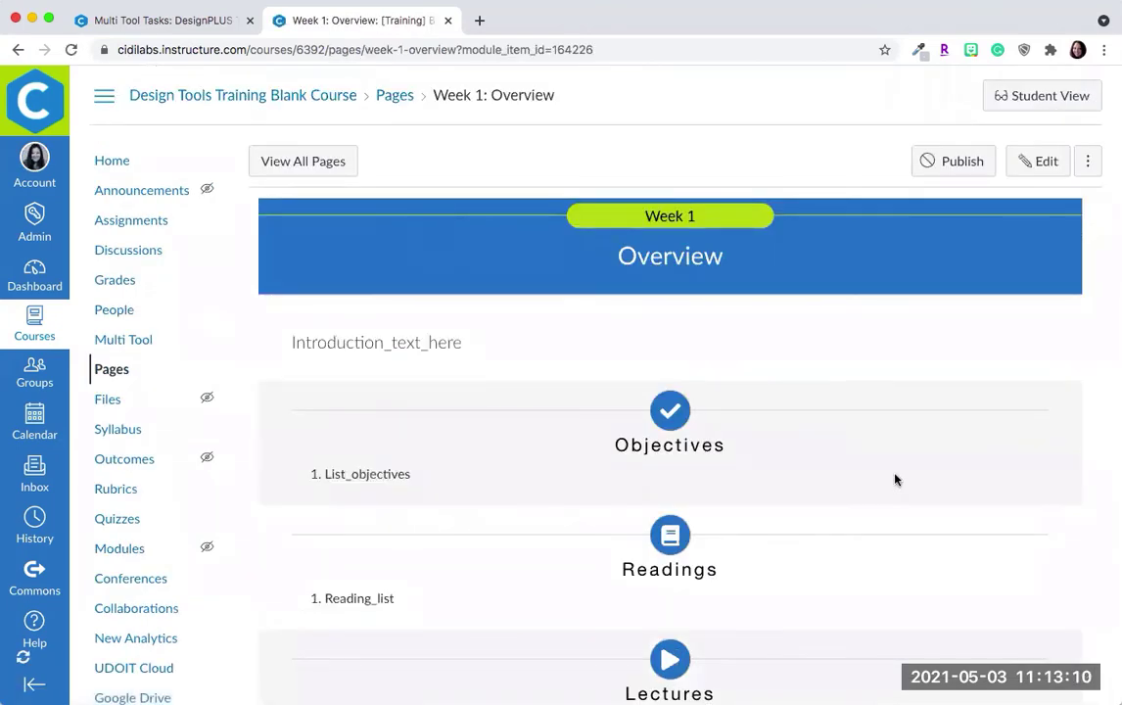
scroll(887, 521, "down", 3)
scroll(886, 521, "up", 3)
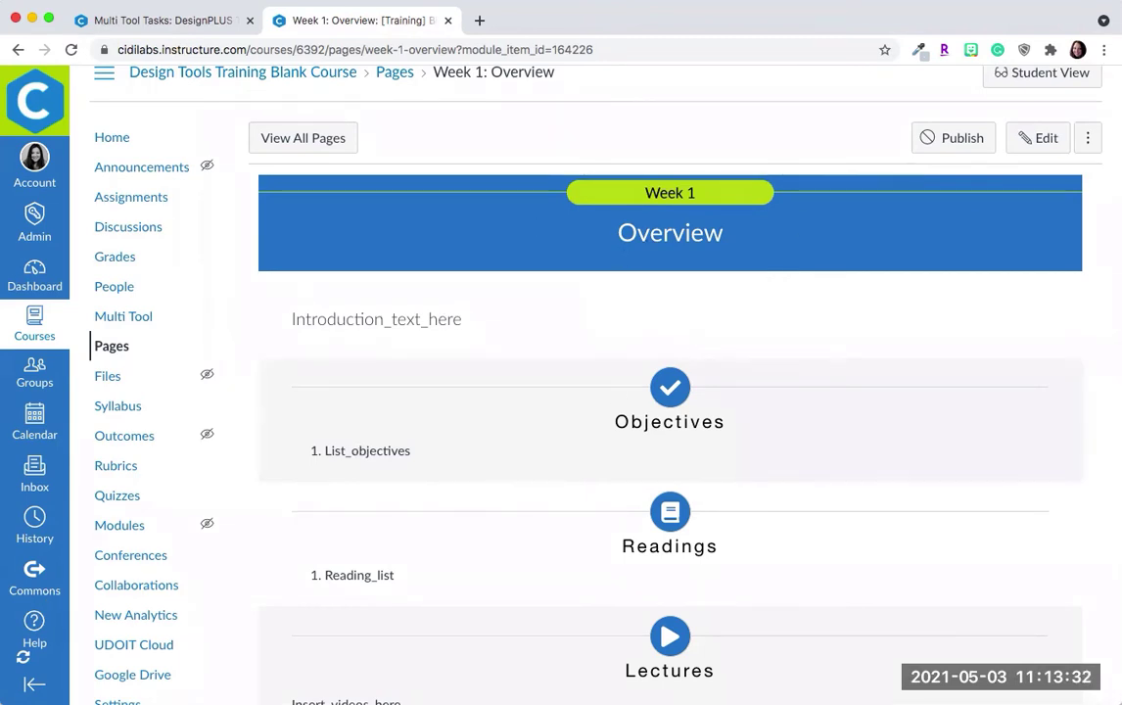
left_click(125, 533)
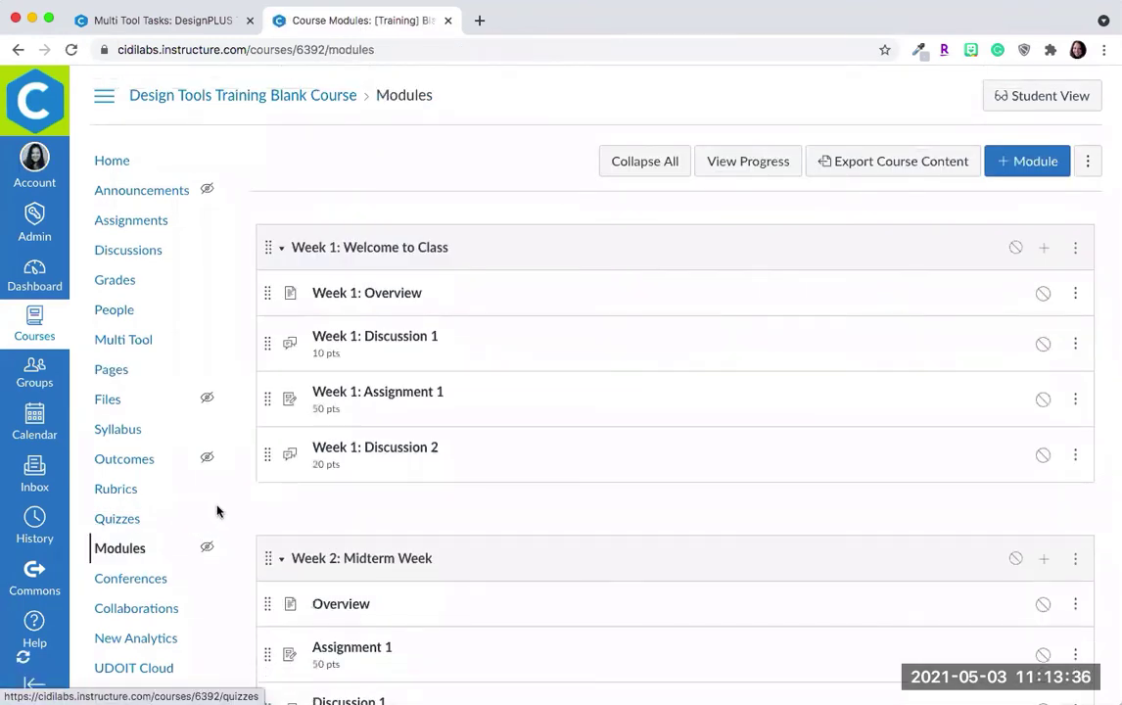
Step: Open the Module Builder in the Multi Tool and go to the existing modules
left_click(119, 343)
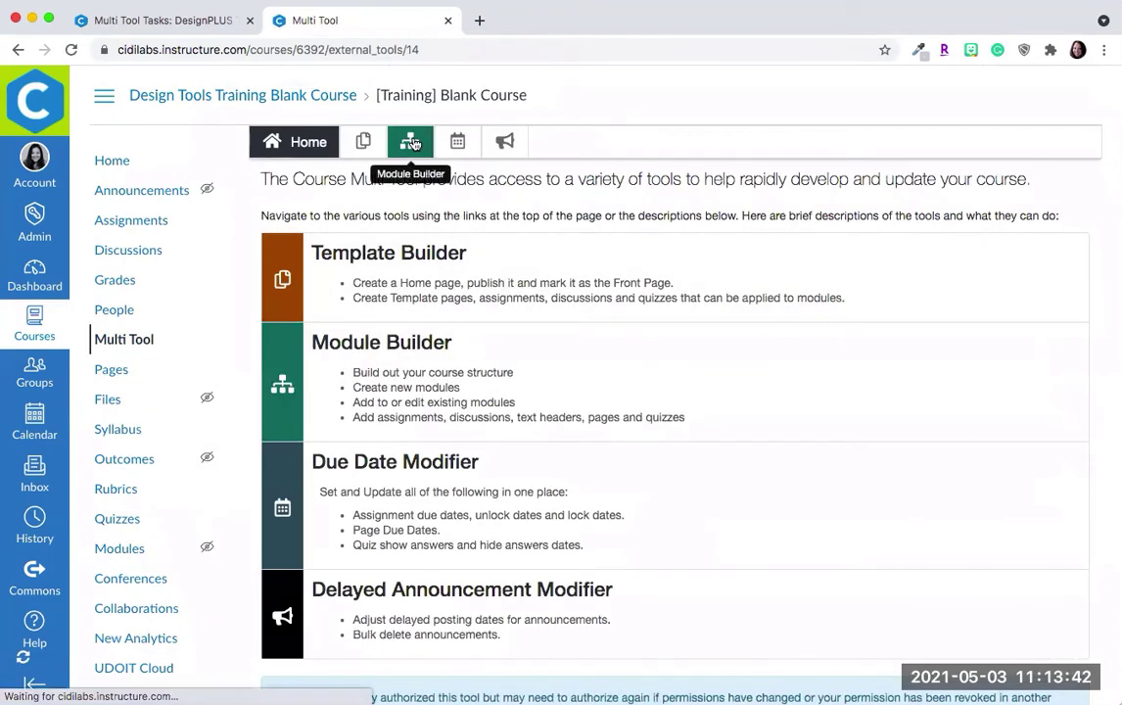
left_click(413, 143)
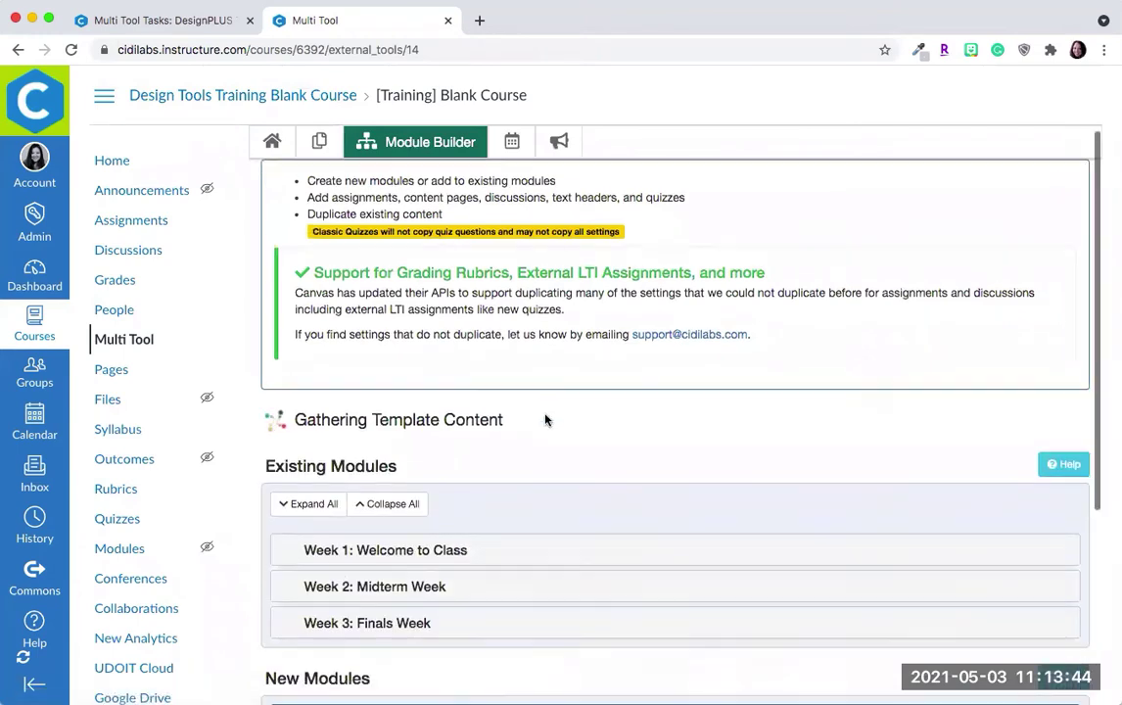
scroll(546, 419, "down", 3)
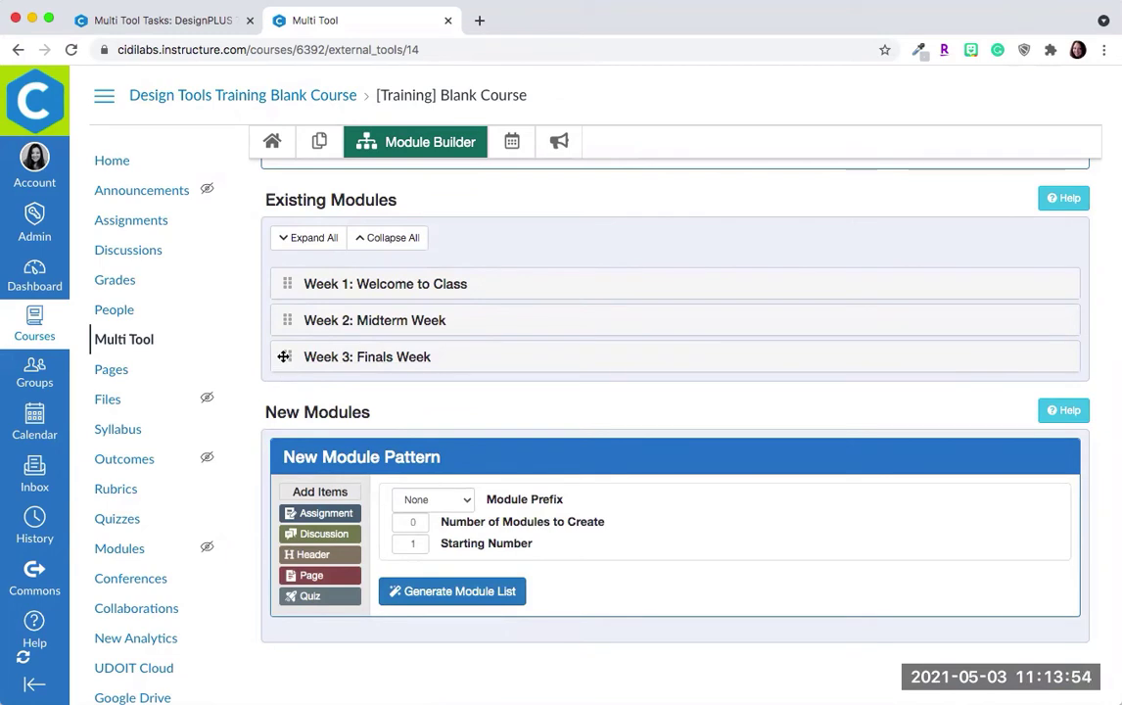
Step: Move the Week 3 module above Week 2, and expand all existing modules to check the new order
left_click_drag(284, 357, 284, 320)
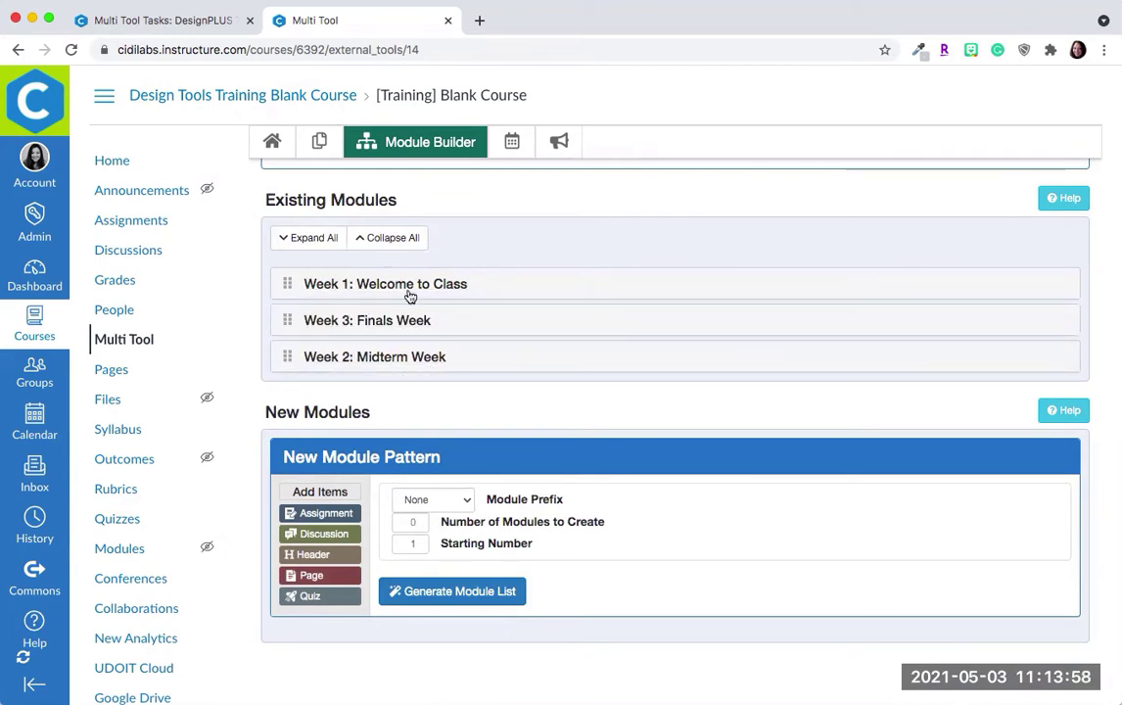
left_click(310, 244)
scroll(483, 531, "down", 5)
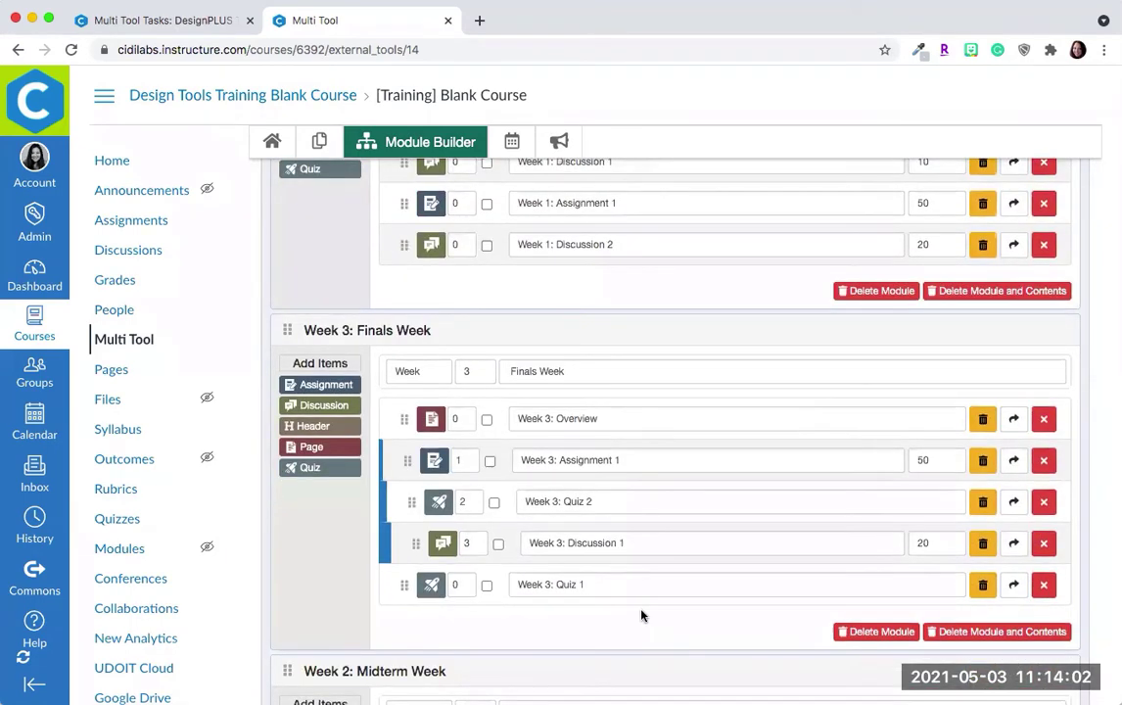
scroll(643, 611, "down", 5)
scroll(641, 613, "up", 2)
scroll(426, 373, "up", 5)
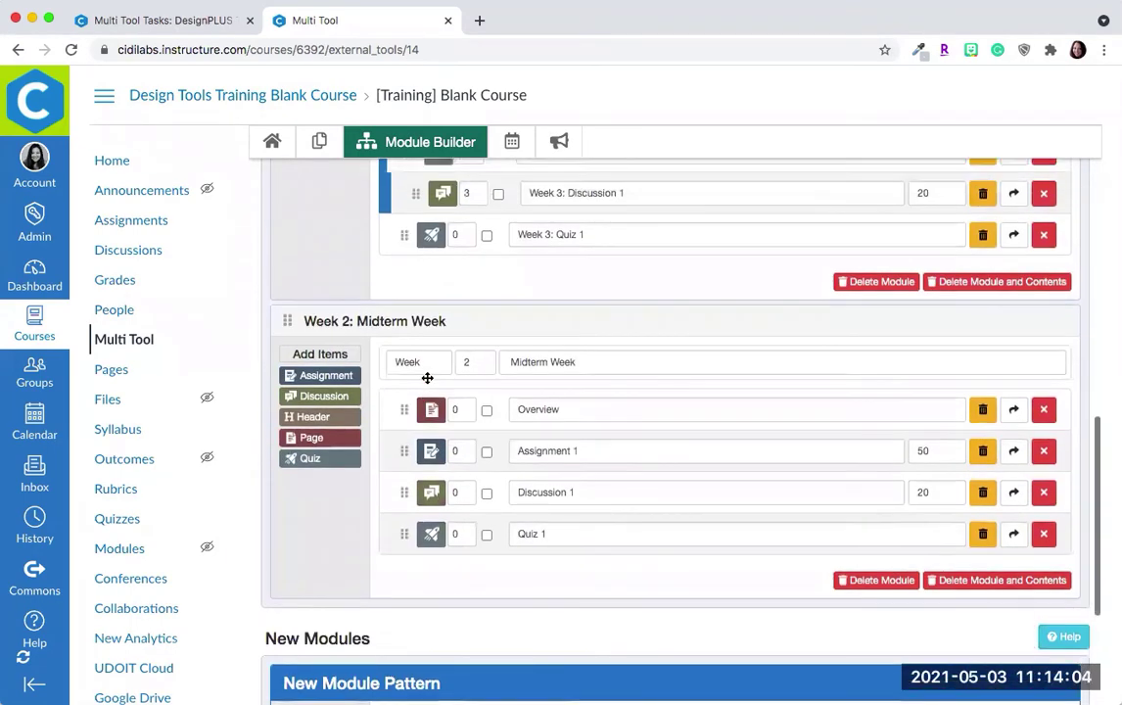
scroll(426, 377, "up", 3)
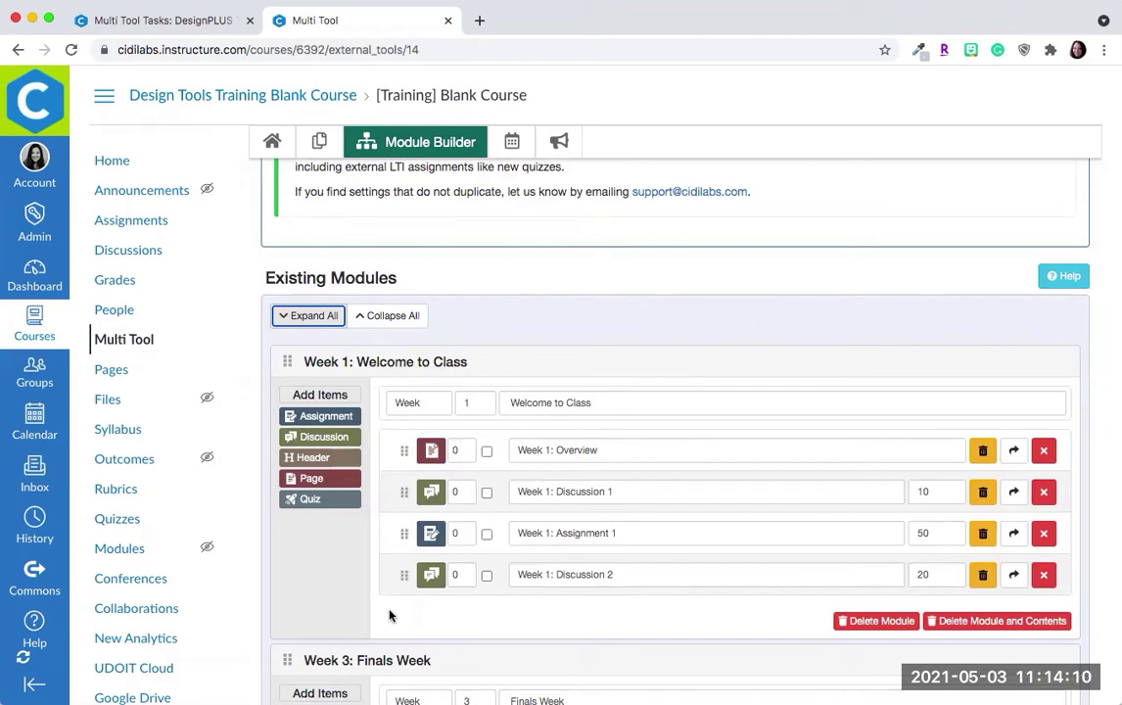
Step: In the new module pattern, set the module prefix to Week and the number of modules to create to 2
scroll(503, 393, "down", 15)
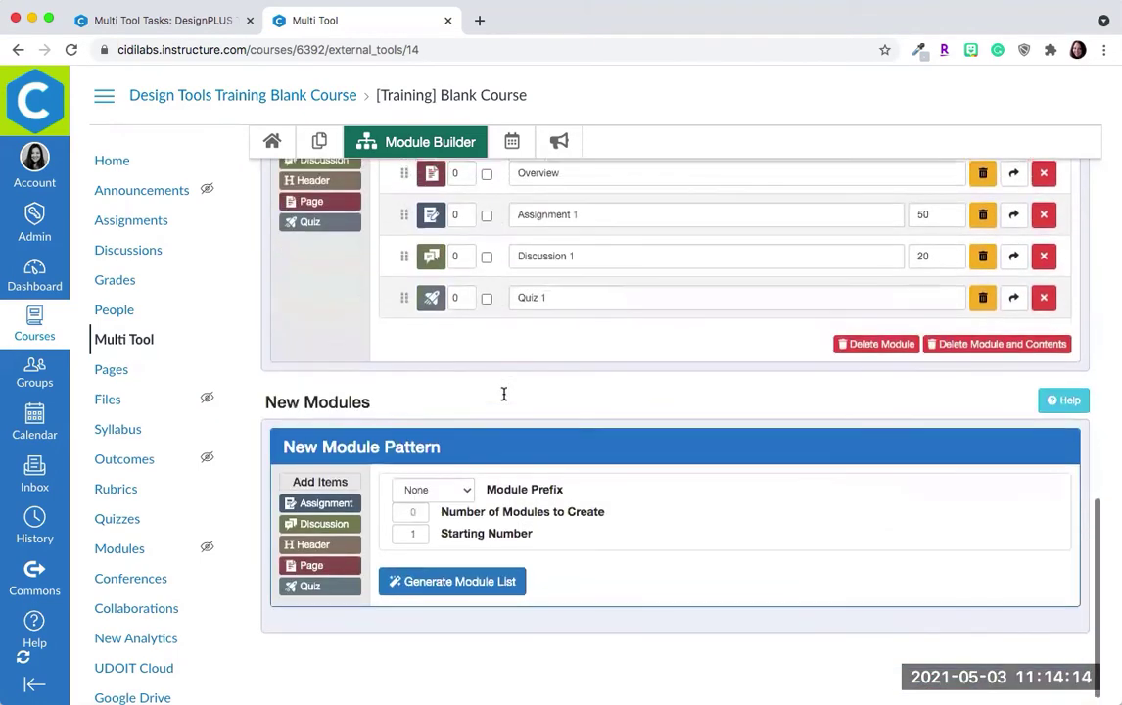
left_click(466, 491)
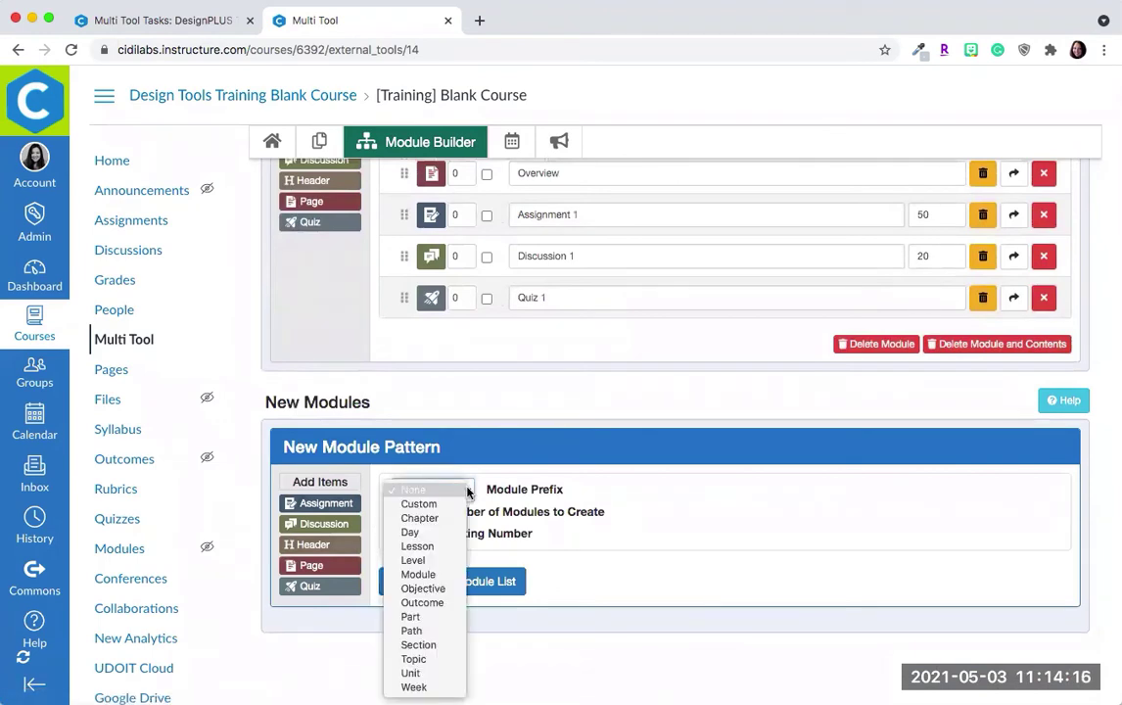
left_click(457, 691)
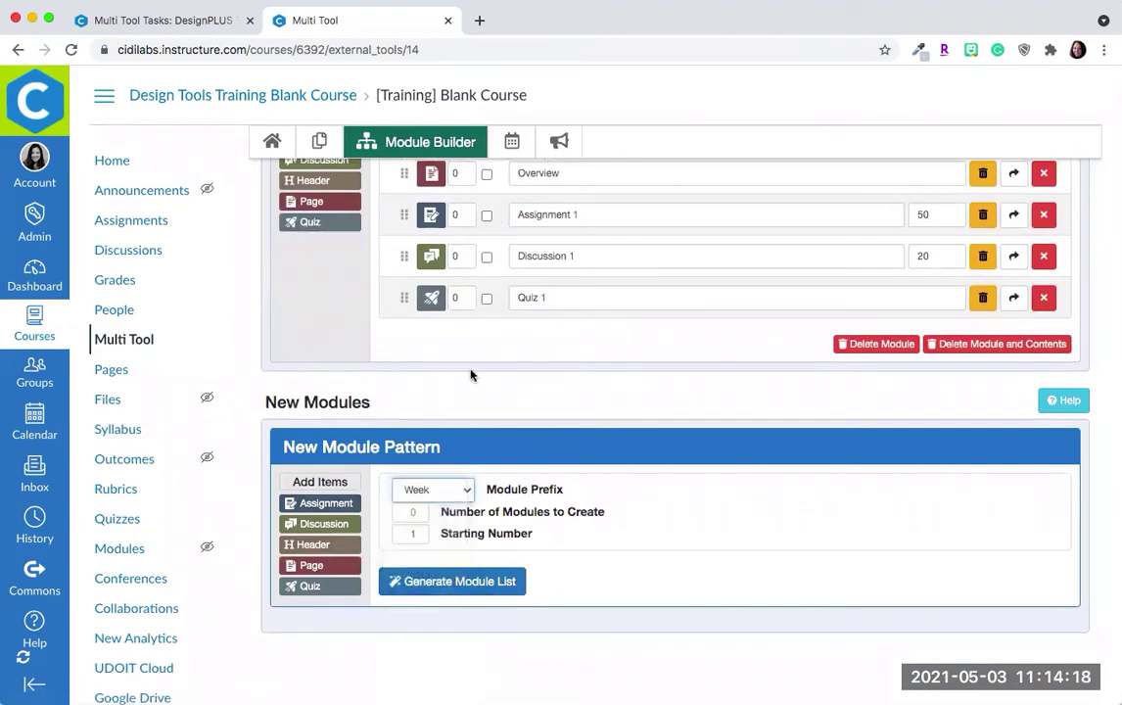
left_click(404, 513)
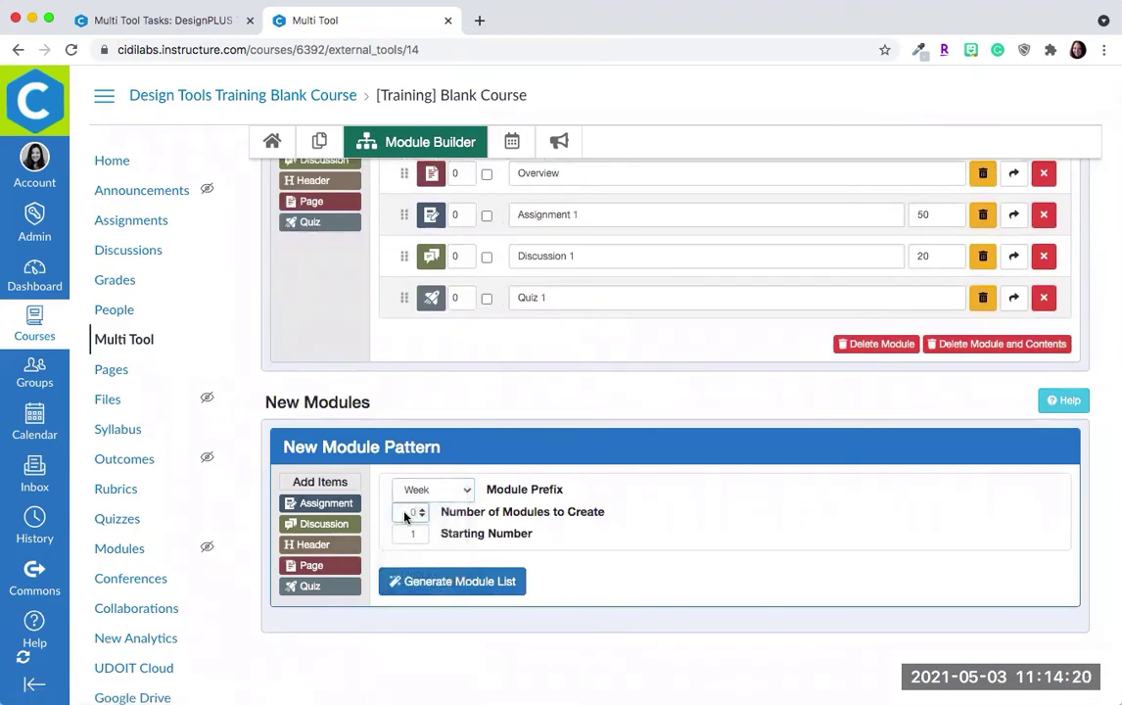
key("Return")
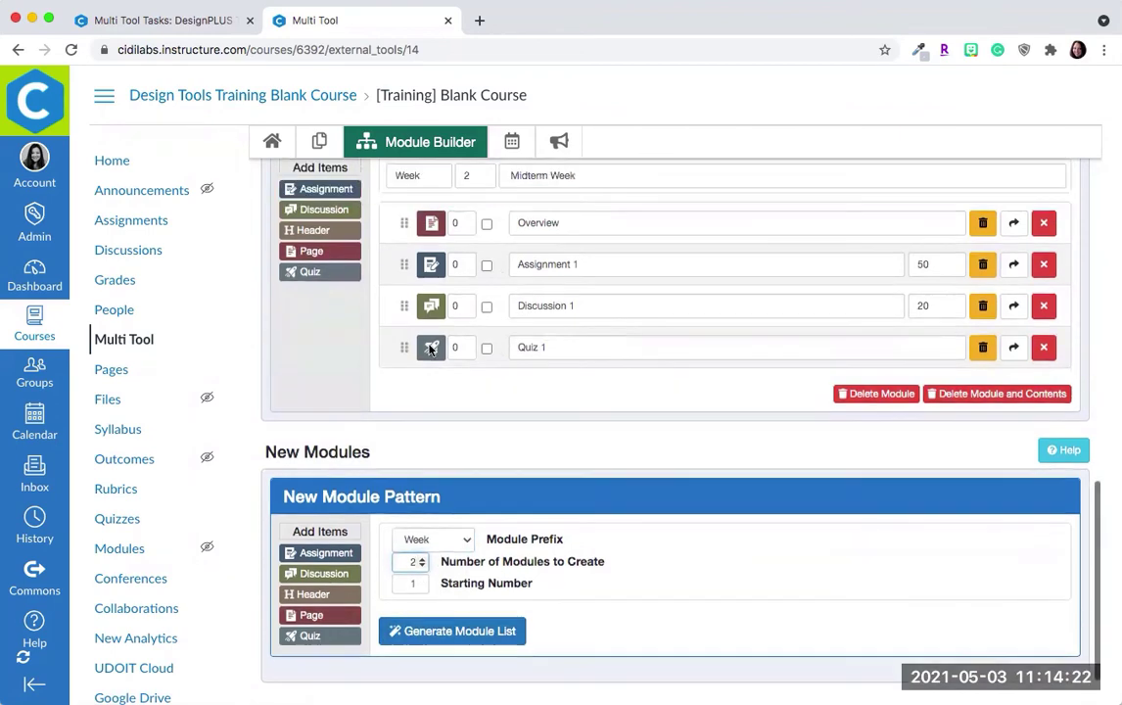
Step: Collapse all existing modules and move Week 2: Midterm Week back above Week 3: Finals Week
scroll(391, 309, "up", 6)
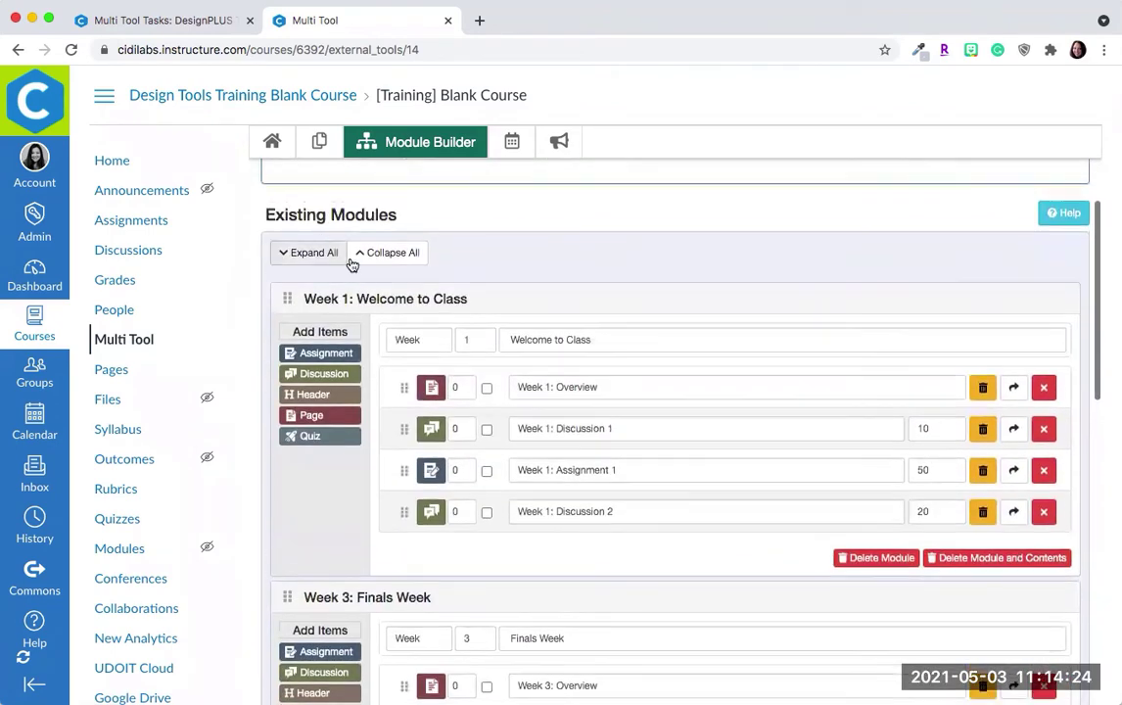
left_click(382, 253)
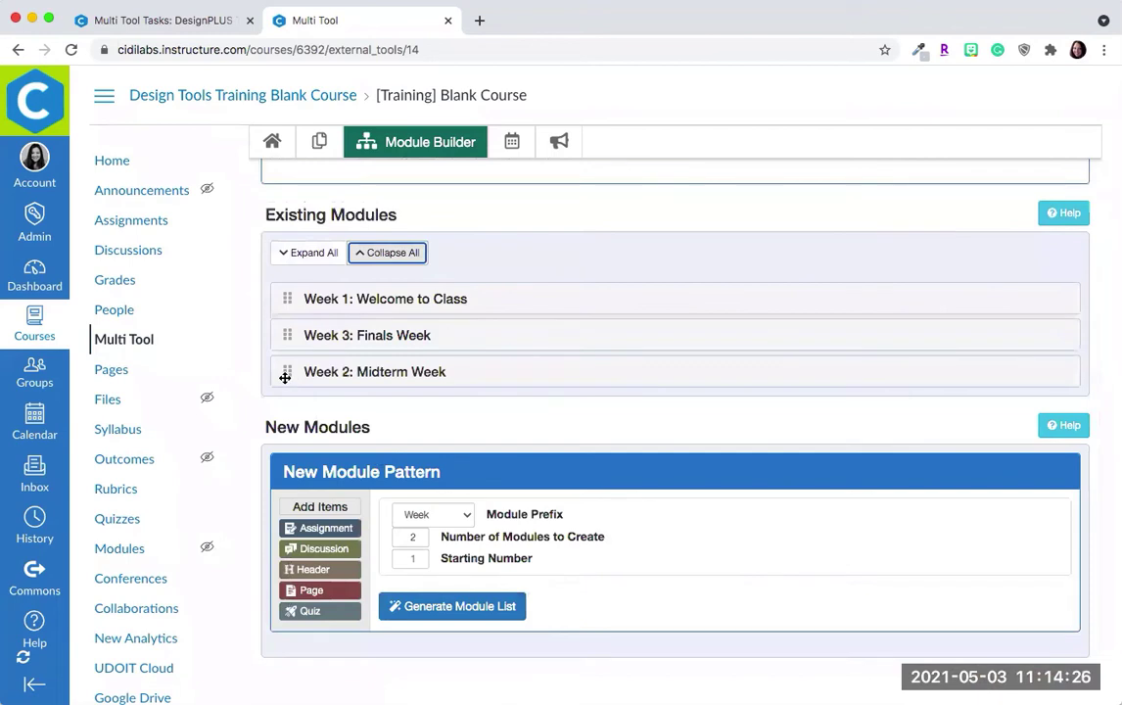
left_click_drag(284, 377, 283, 331)
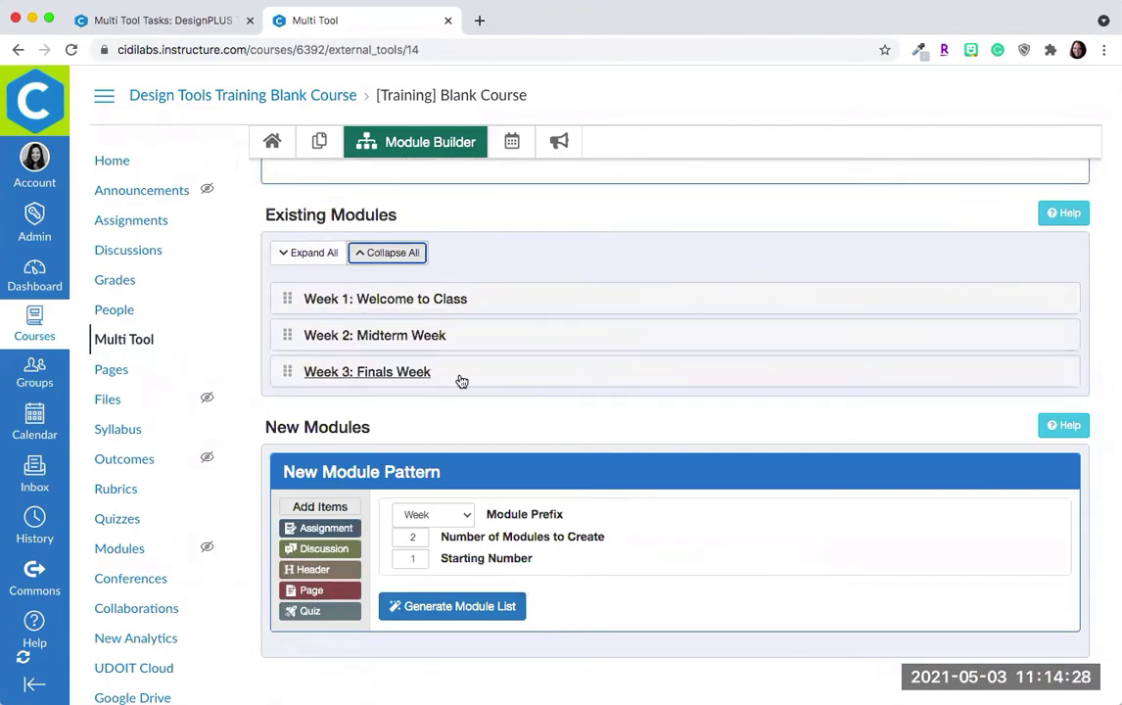
Step: Set the starting number of the new module pattern to 4
scroll(490, 377, "down", 1)
left_click(421, 519)
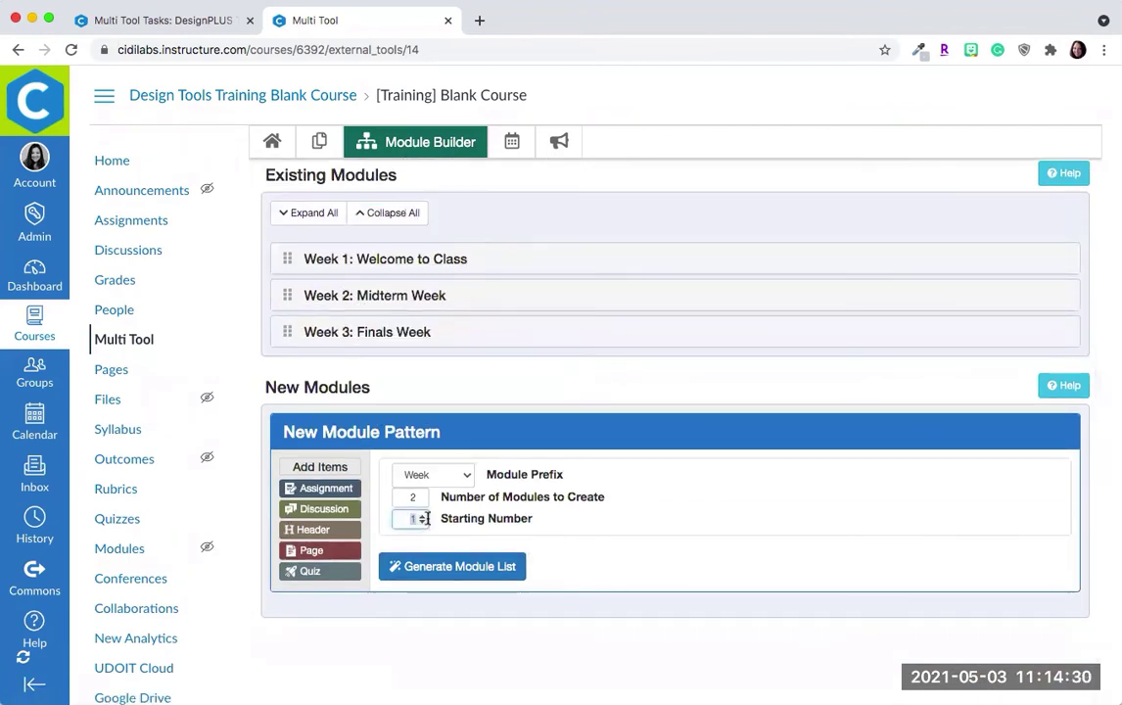
type("4")
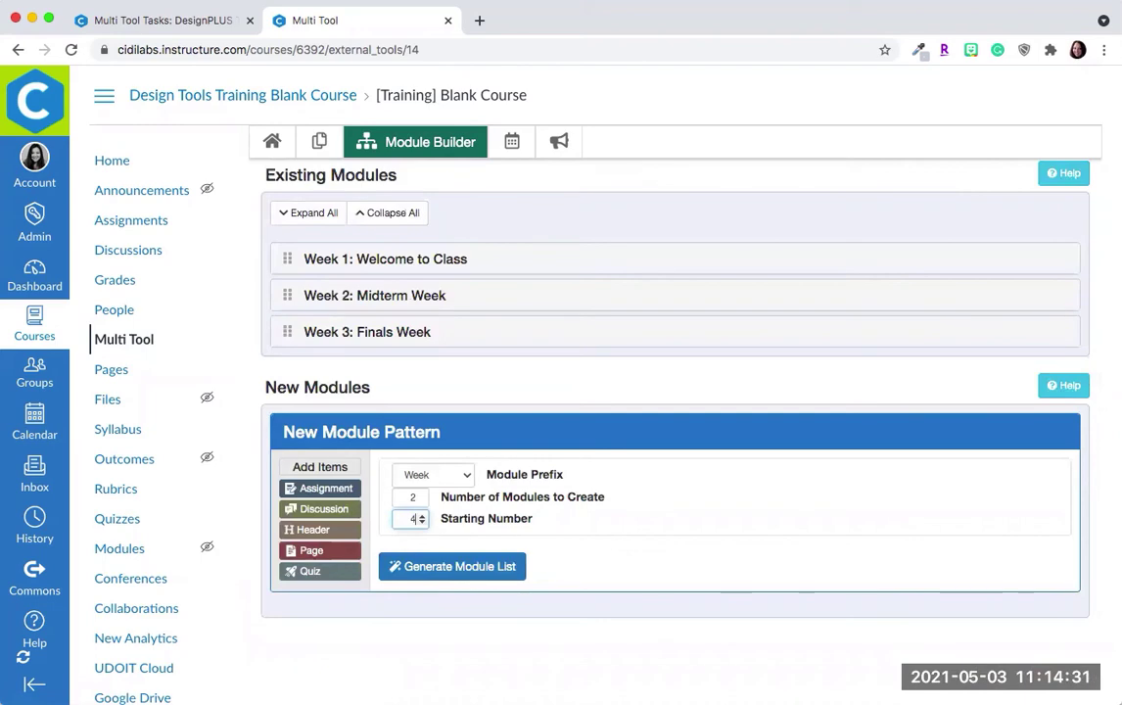
Step: Add a page, an assignment, a discussion and a quiz to the new module pattern
left_click(337, 552)
left_click(336, 487)
left_click(338, 508)
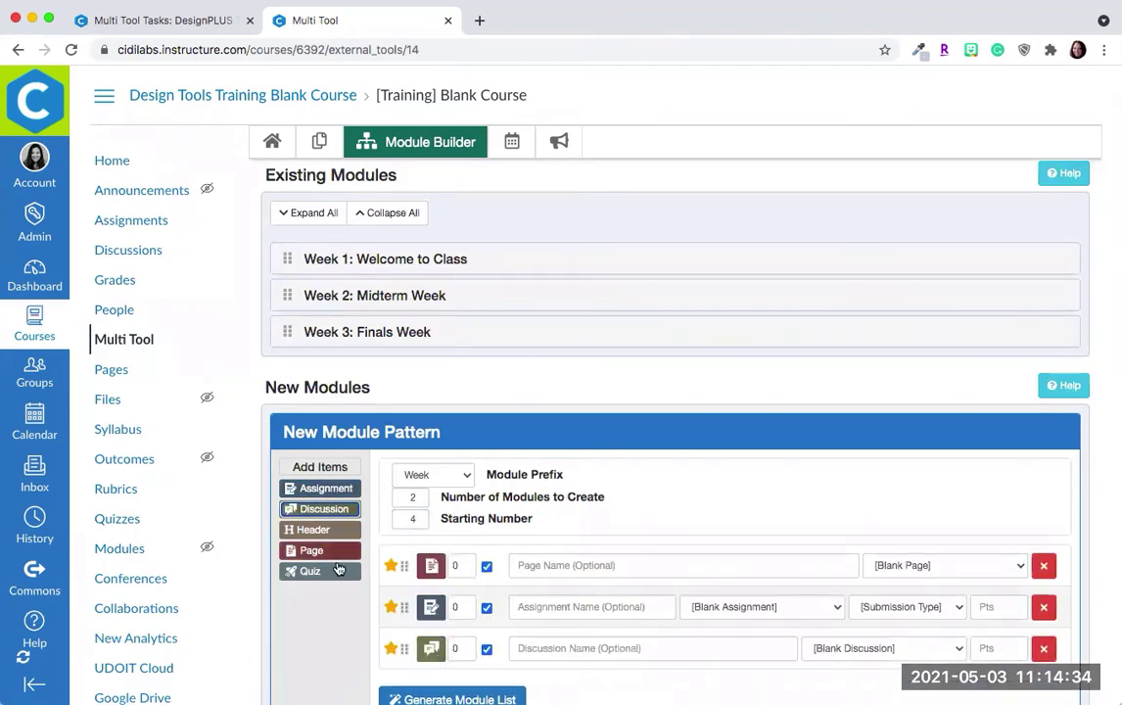
left_click(337, 574)
Step: Generate the module list from the pattern and look over the customizable Week 4 and Week 5 modules
scroll(665, 540, "down", 4)
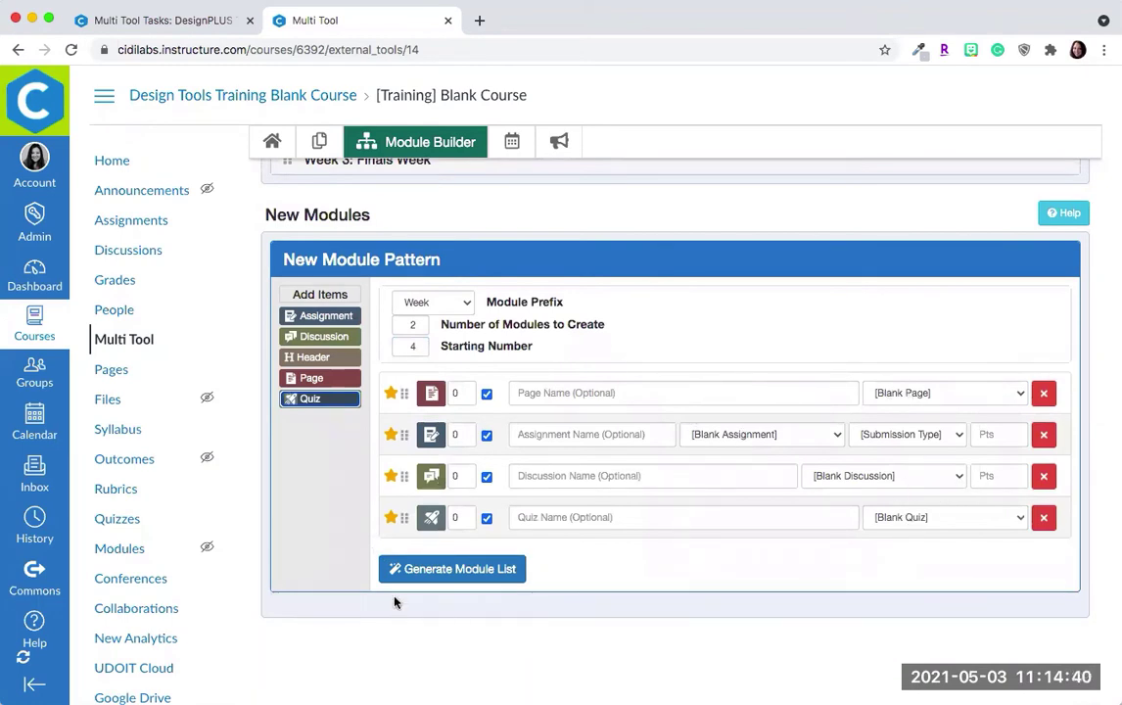
left_click(430, 571)
scroll(607, 392, "down", 5)
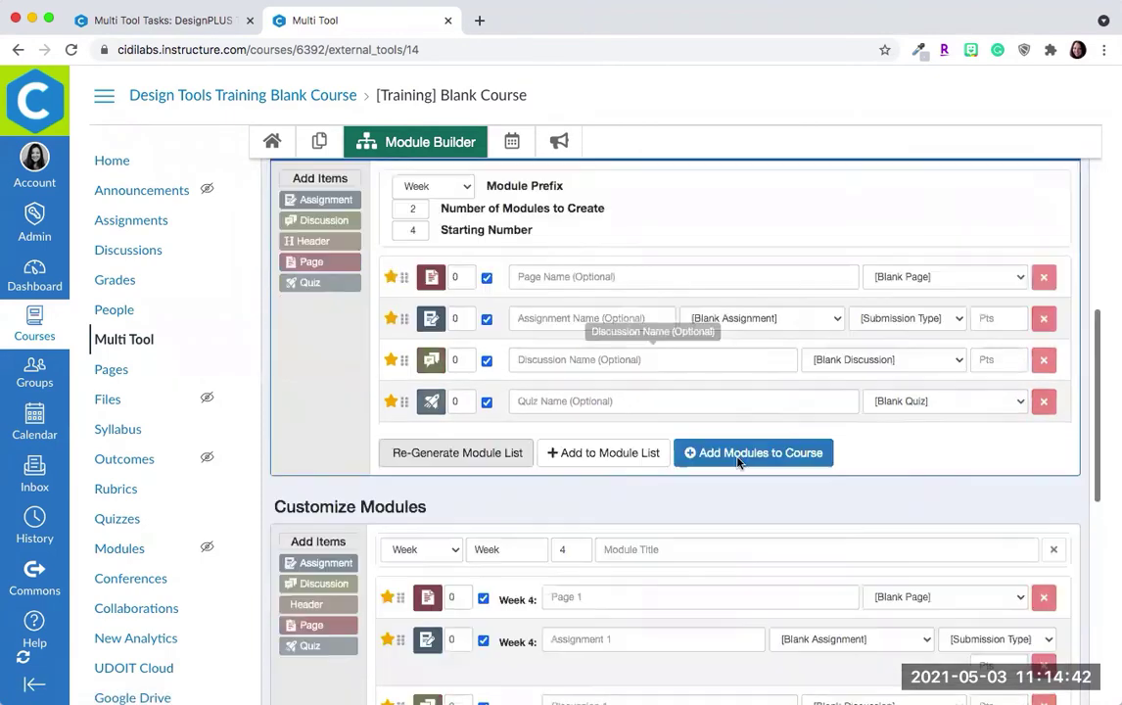
scroll(574, 408, "down", 2)
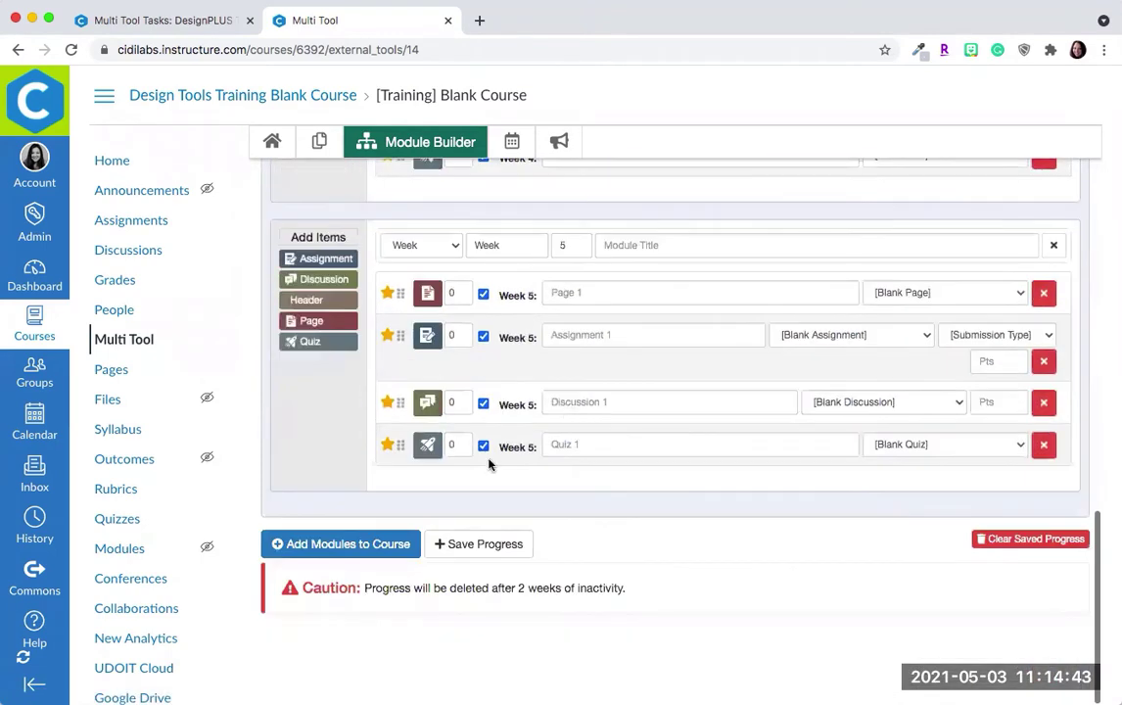
Step: Add the generated Week 4 and Week 5 modules to the course, and expand all existing modules except Week 1 to review their items
left_click(363, 542)
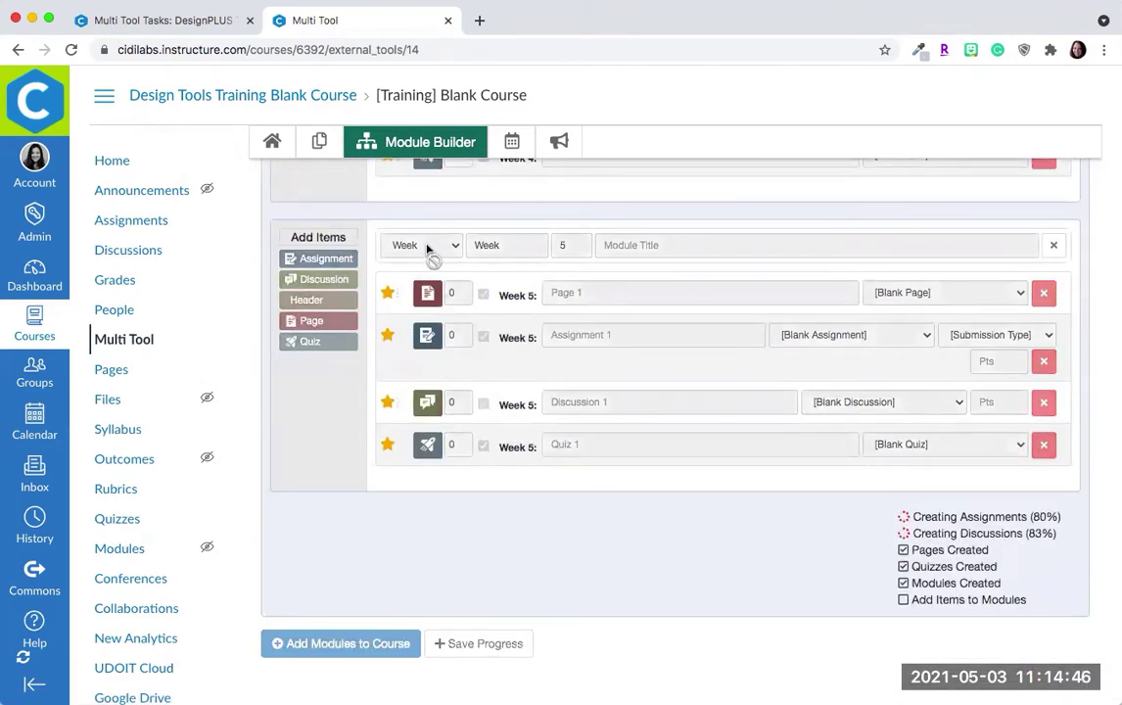
scroll(426, 248, "down", 1)
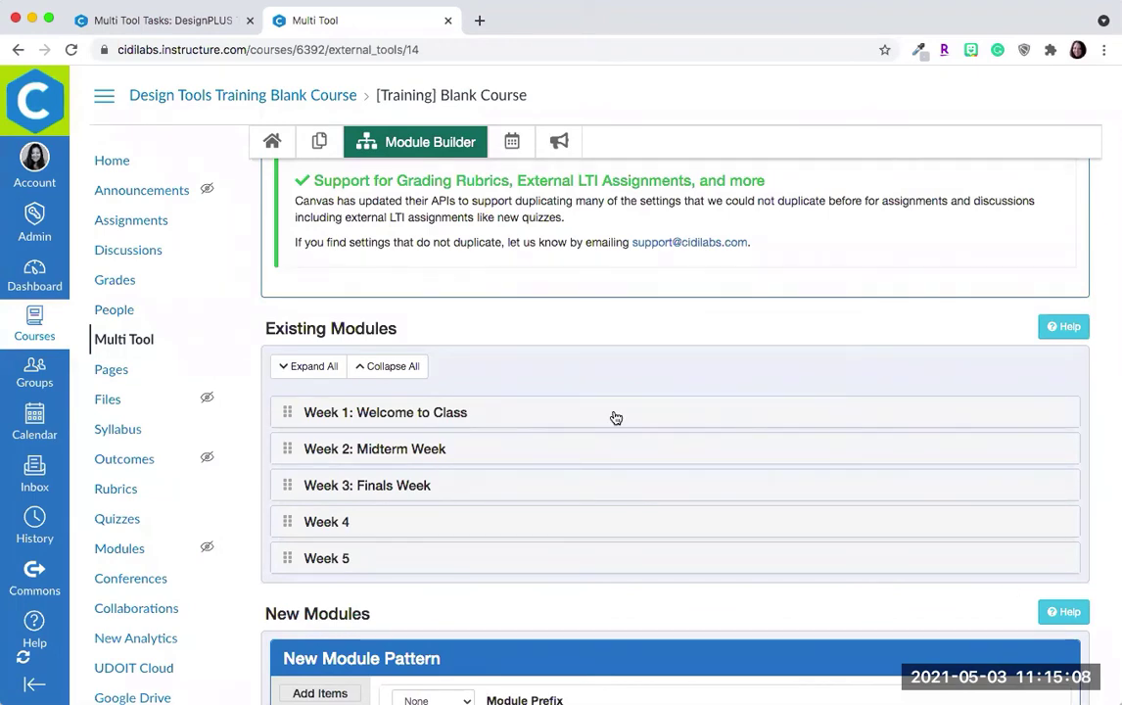
left_click(303, 372)
scroll(370, 593, "down", 2)
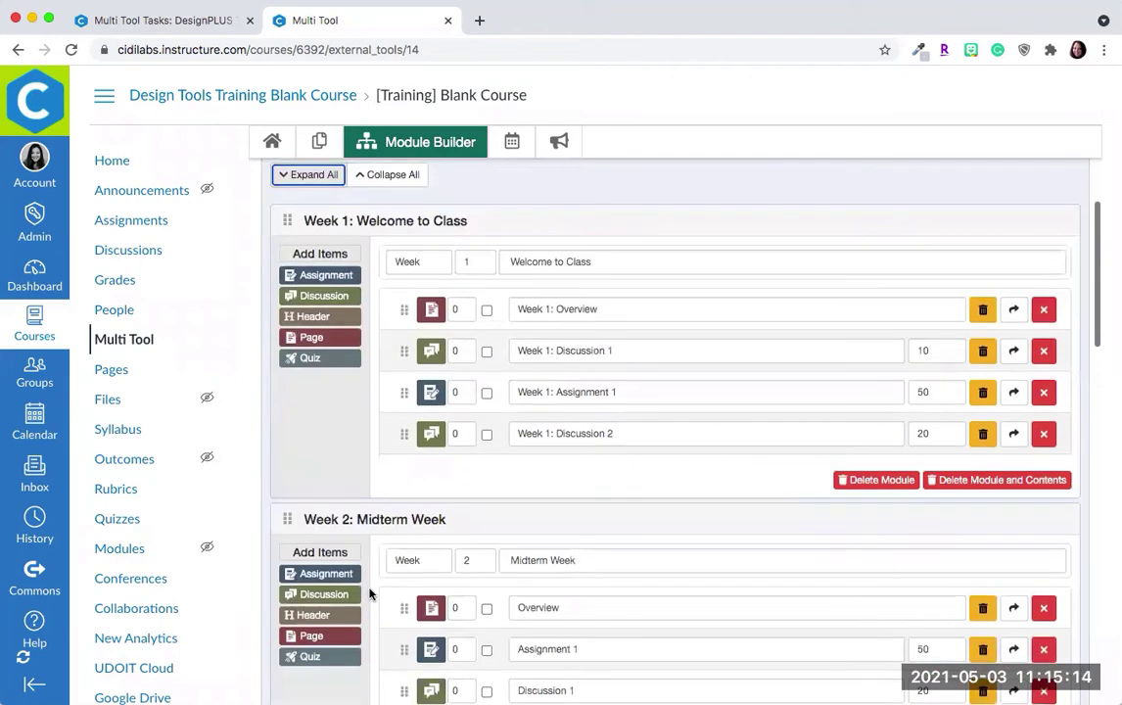
scroll(369, 587, "up", 1)
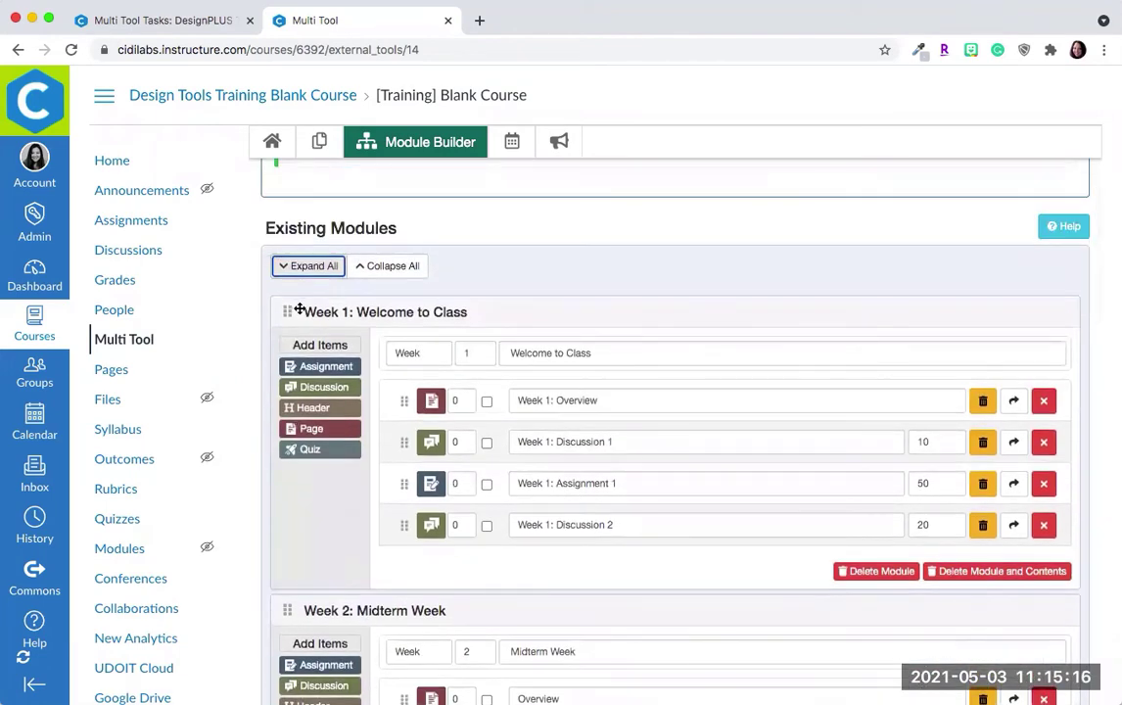
left_click(337, 312)
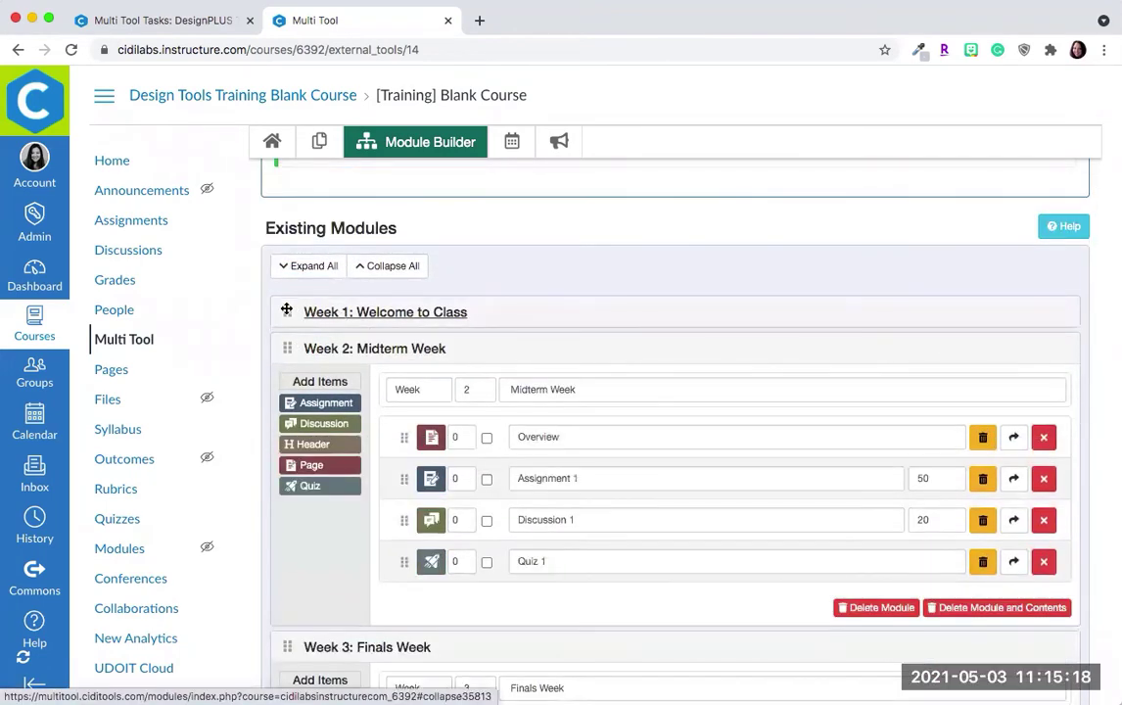
scroll(371, 306, "down", 2)
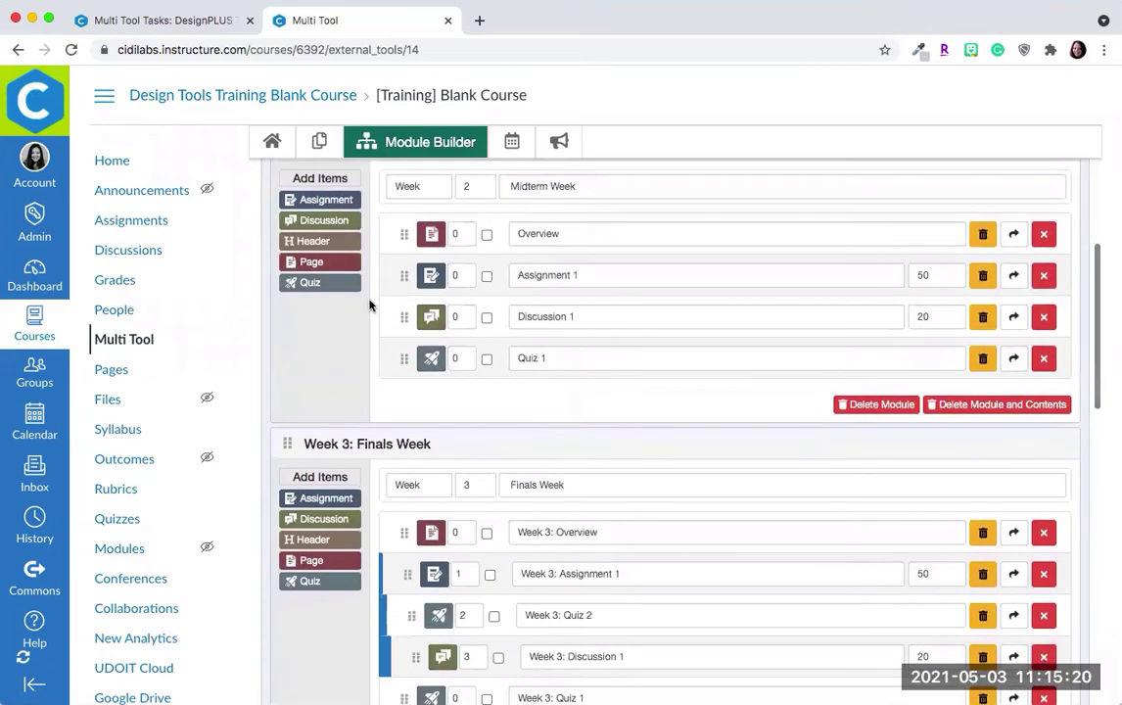
scroll(369, 304, "up", 2)
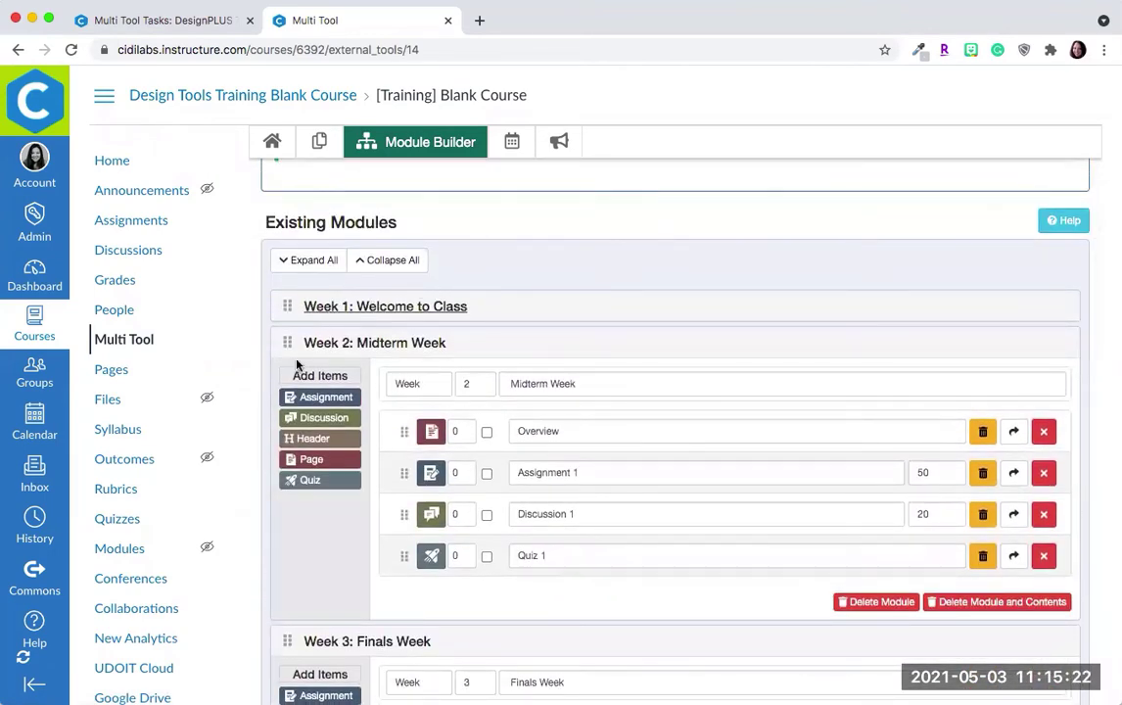
Step: Look over the course's Modules page and check the options available for the Week 1: Welcome to Class module
left_click(127, 551)
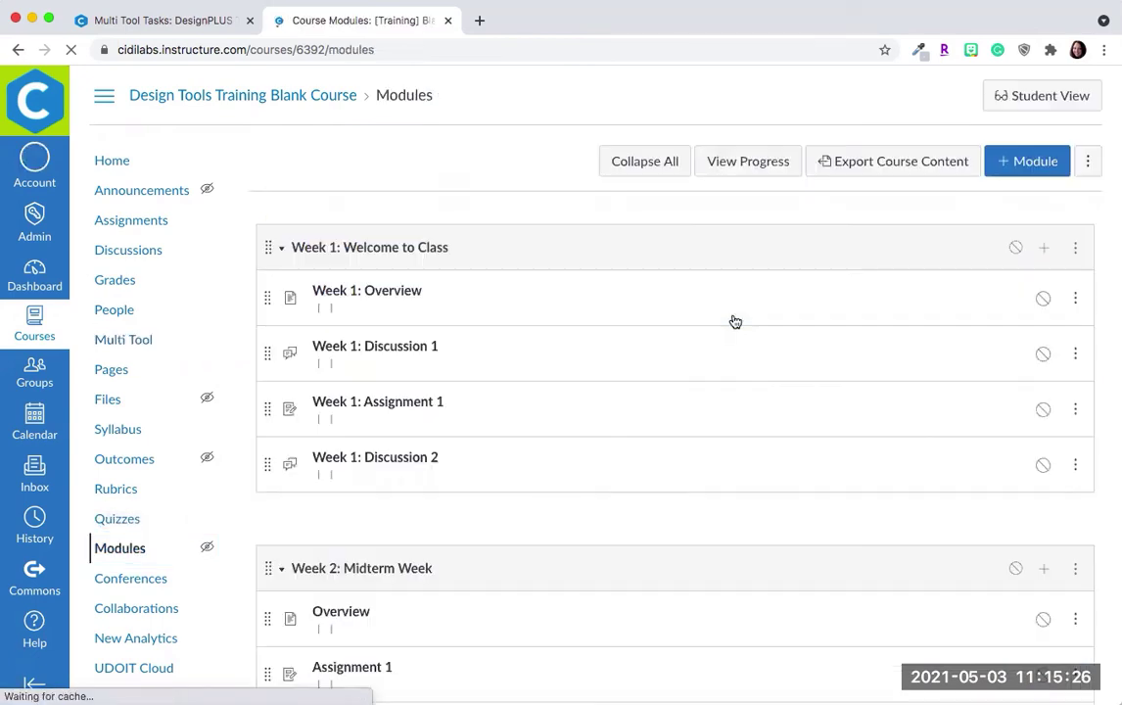
scroll(504, 420, "down", 3)
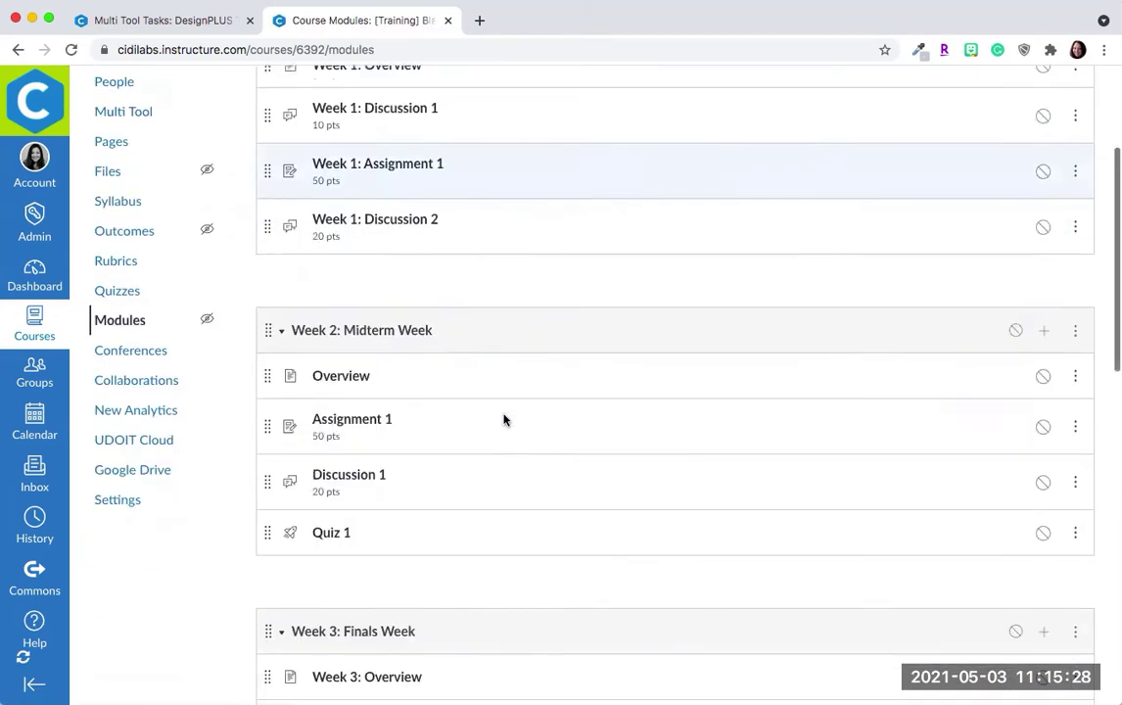
scroll(505, 420, "up", 3)
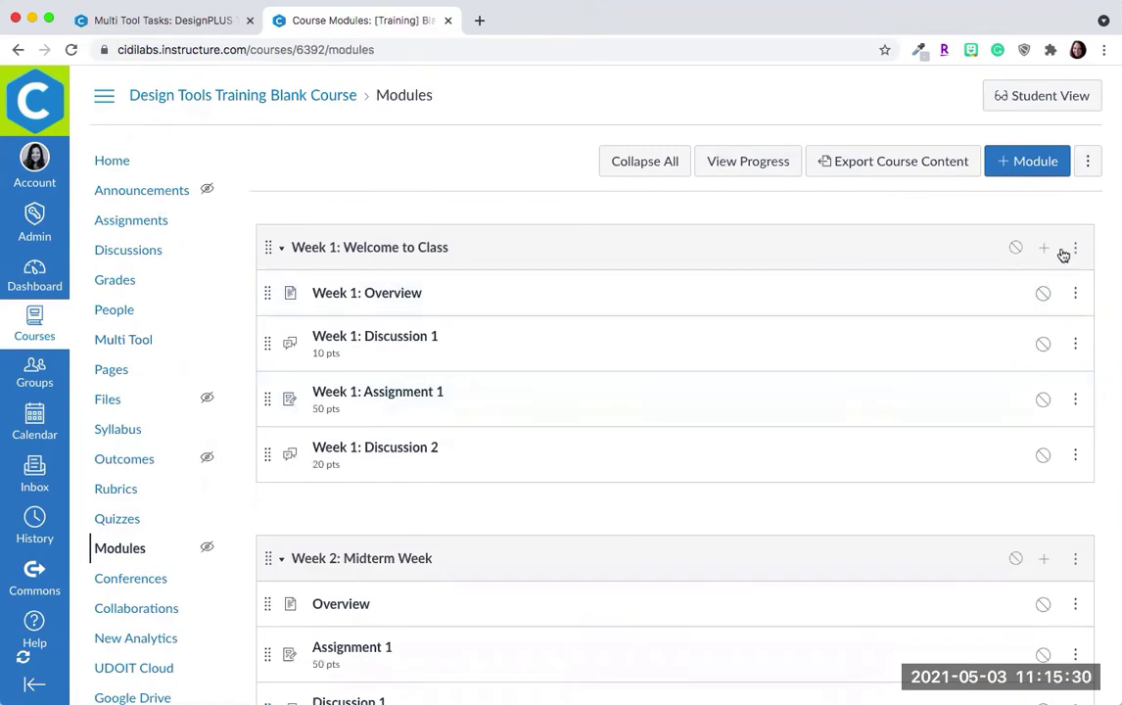
left_click(1074, 250)
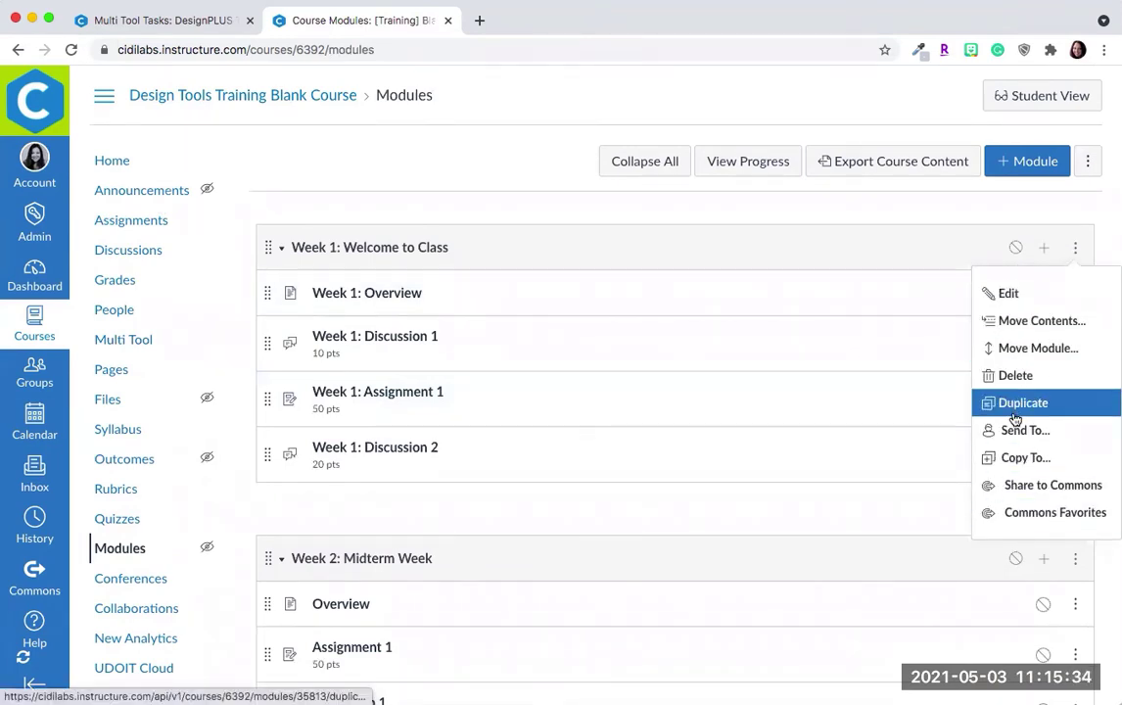
left_click(246, 180)
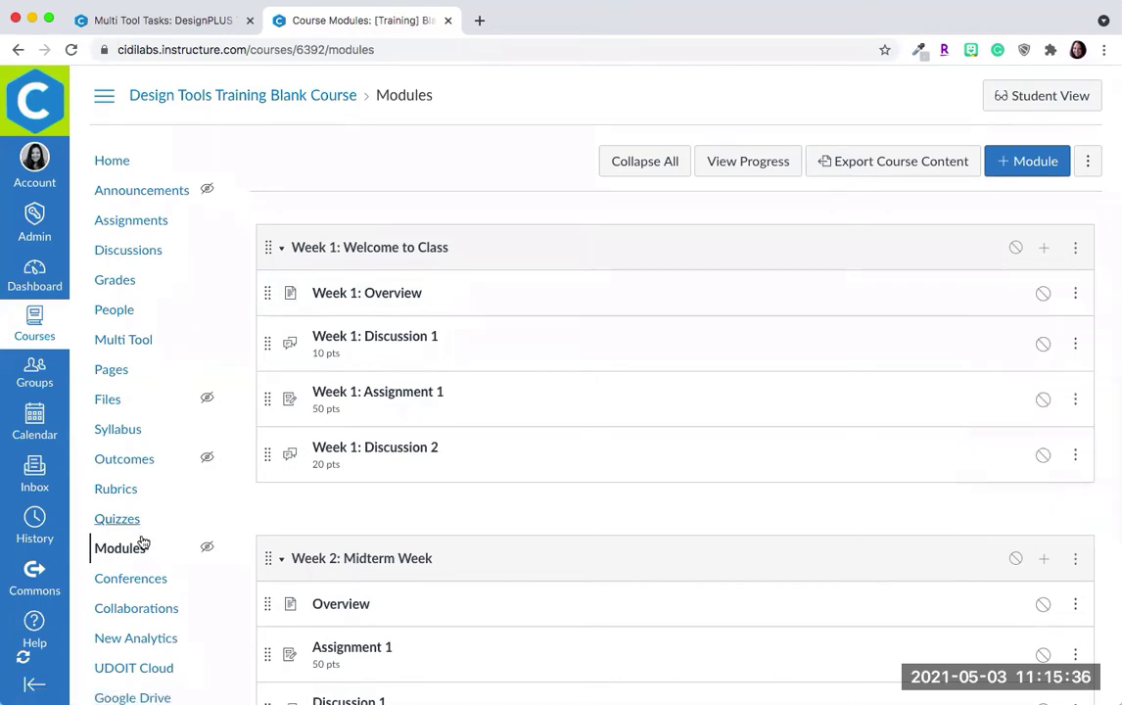
Step: Return to the Multi Tool's Module Builder and look over the existing modules and the new module pattern
left_click(124, 339)
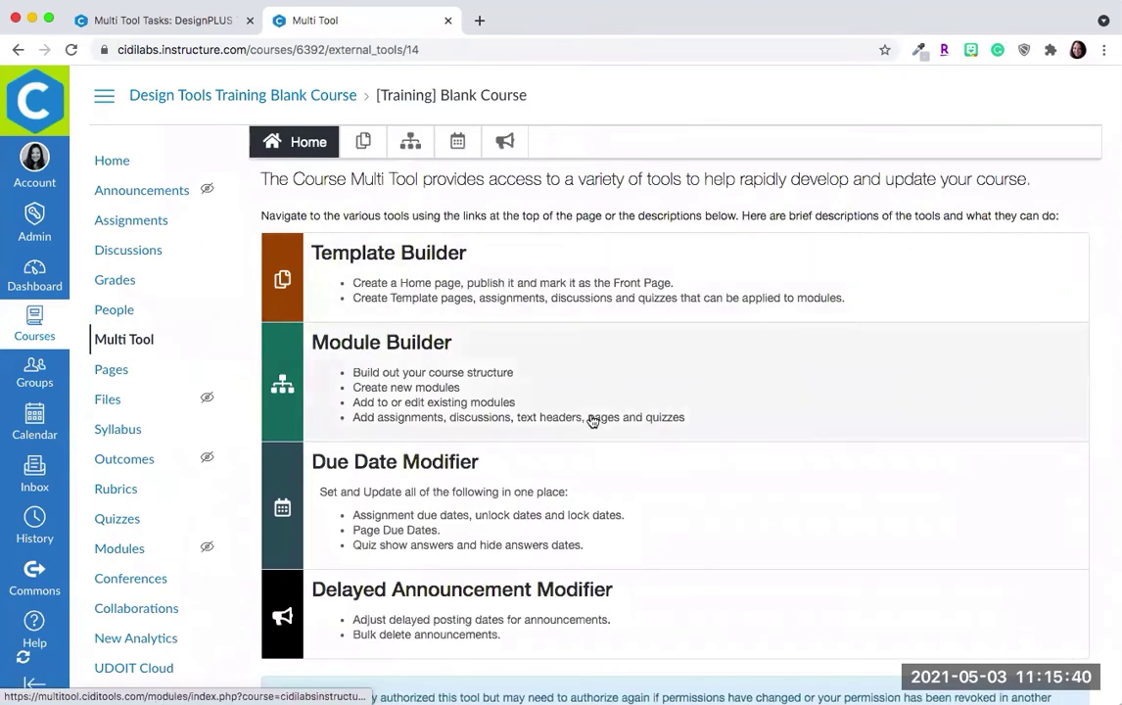
left_click(447, 396)
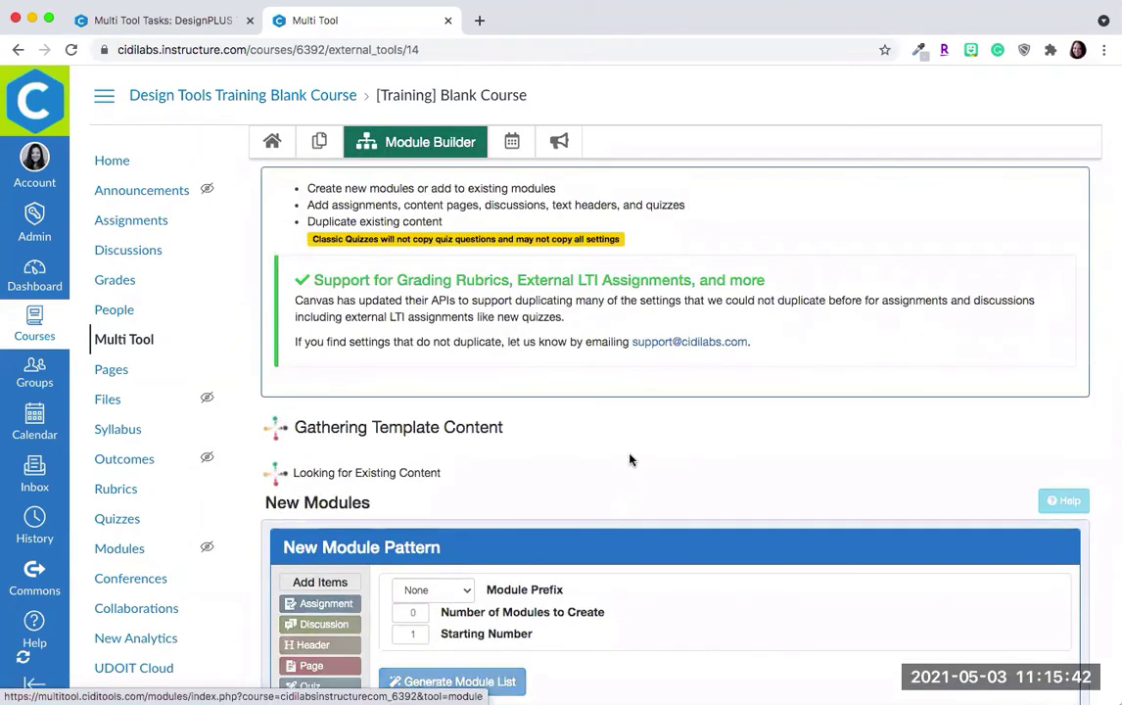
scroll(629, 459, "down", 5)
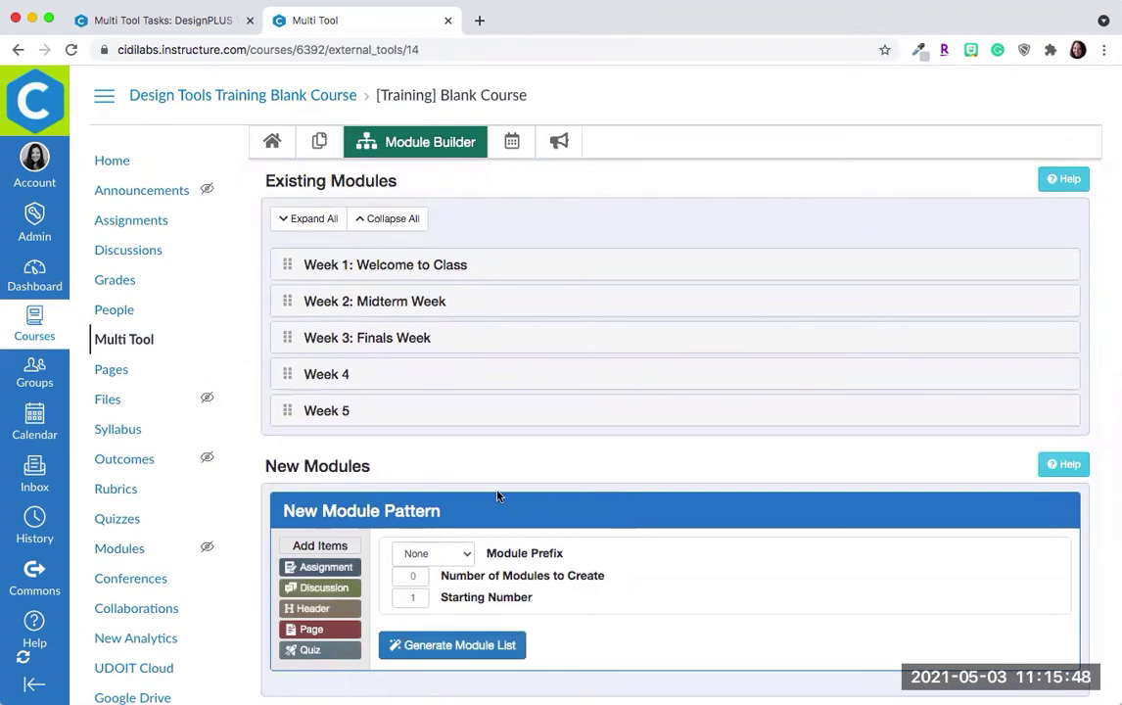
scroll(446, 260, "up", 5)
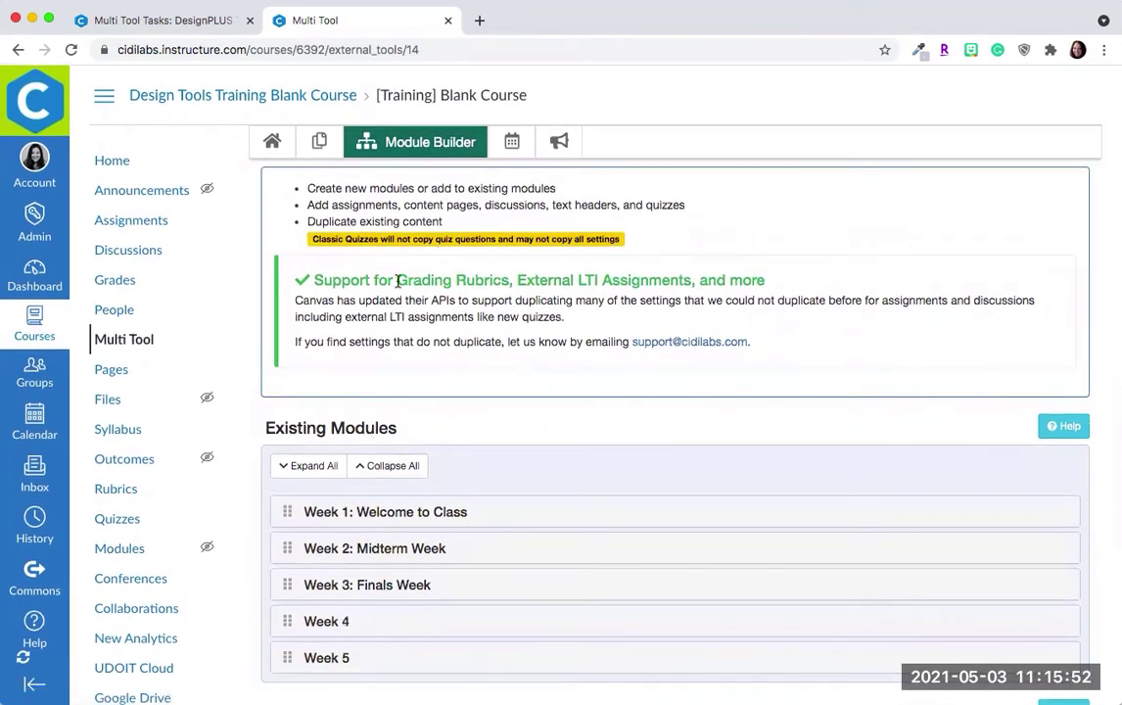
Step: Open the Due Date Modifier and look over the assignment data, its date fields and the available date formats
left_click(511, 143)
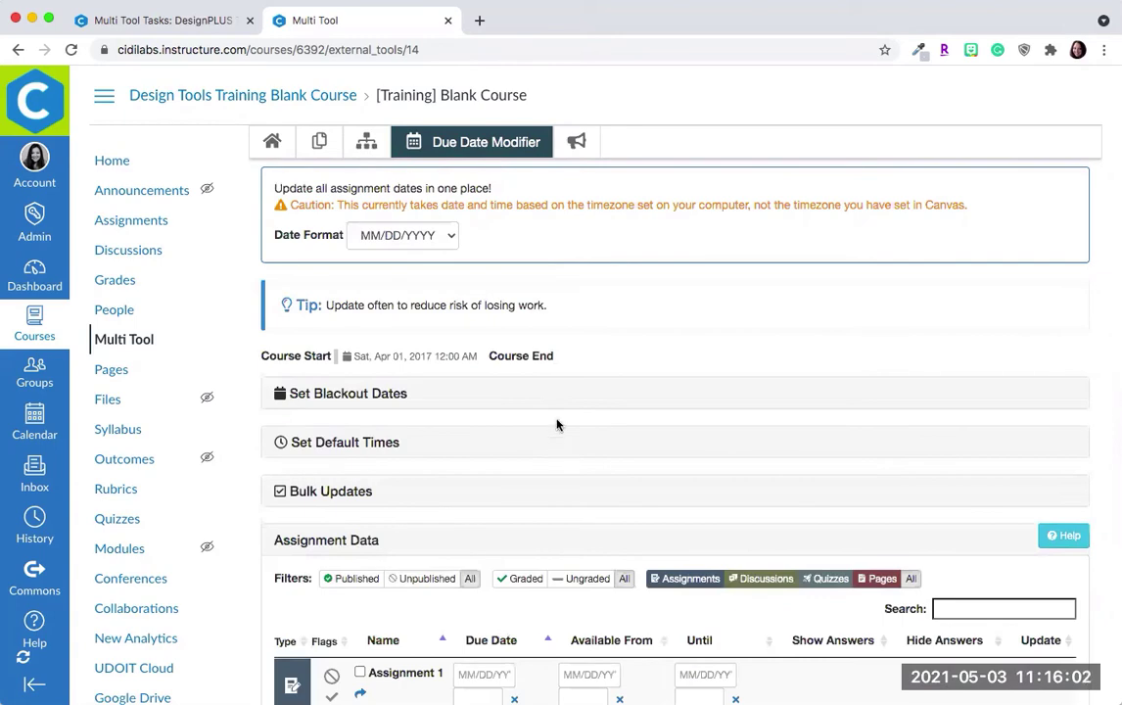
scroll(556, 424, "down", 3)
scroll(361, 544, "down", 2)
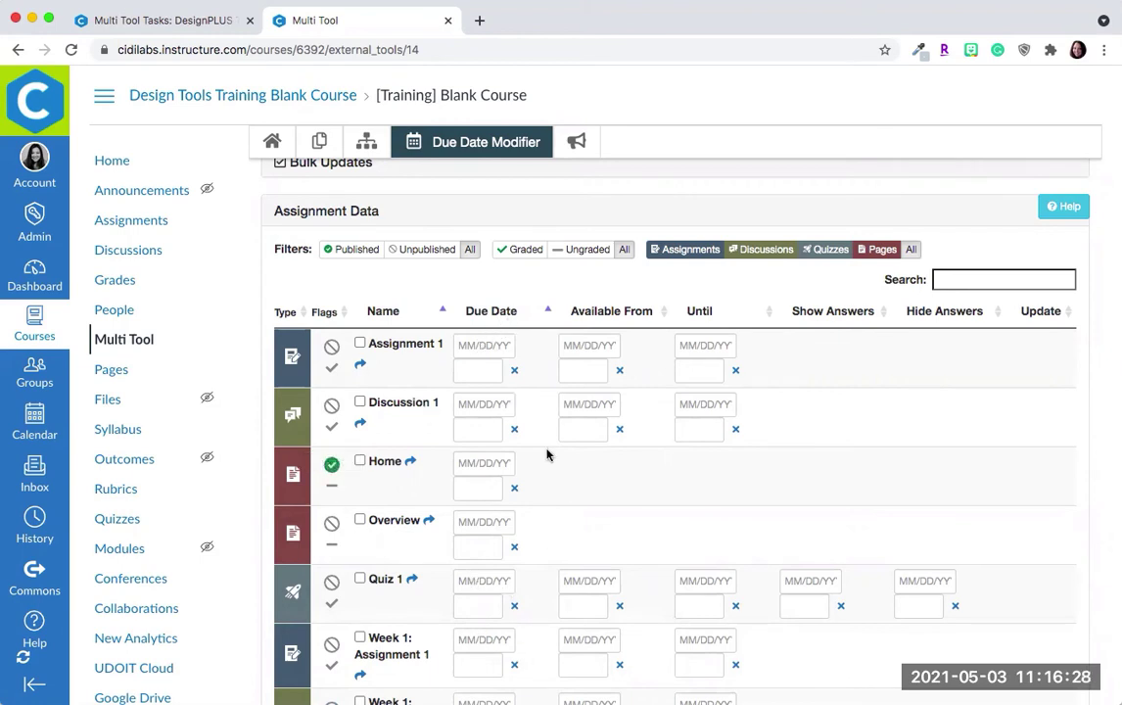
scroll(519, 528, "up", 2)
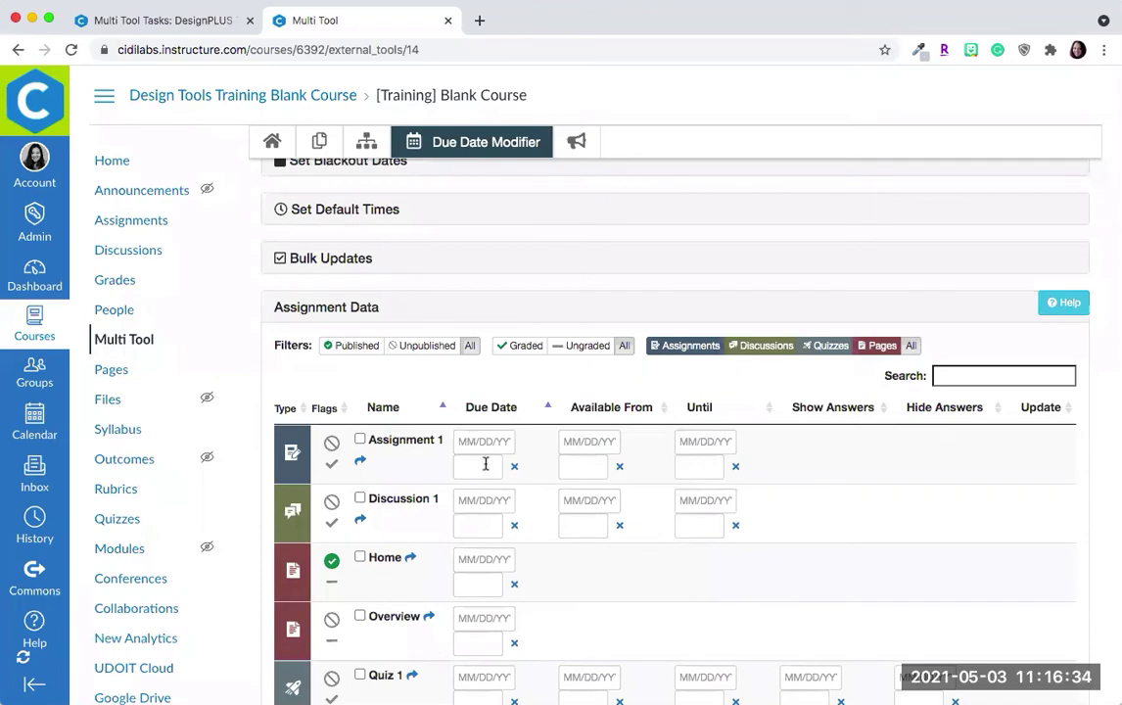
scroll(416, 358, "up", 3)
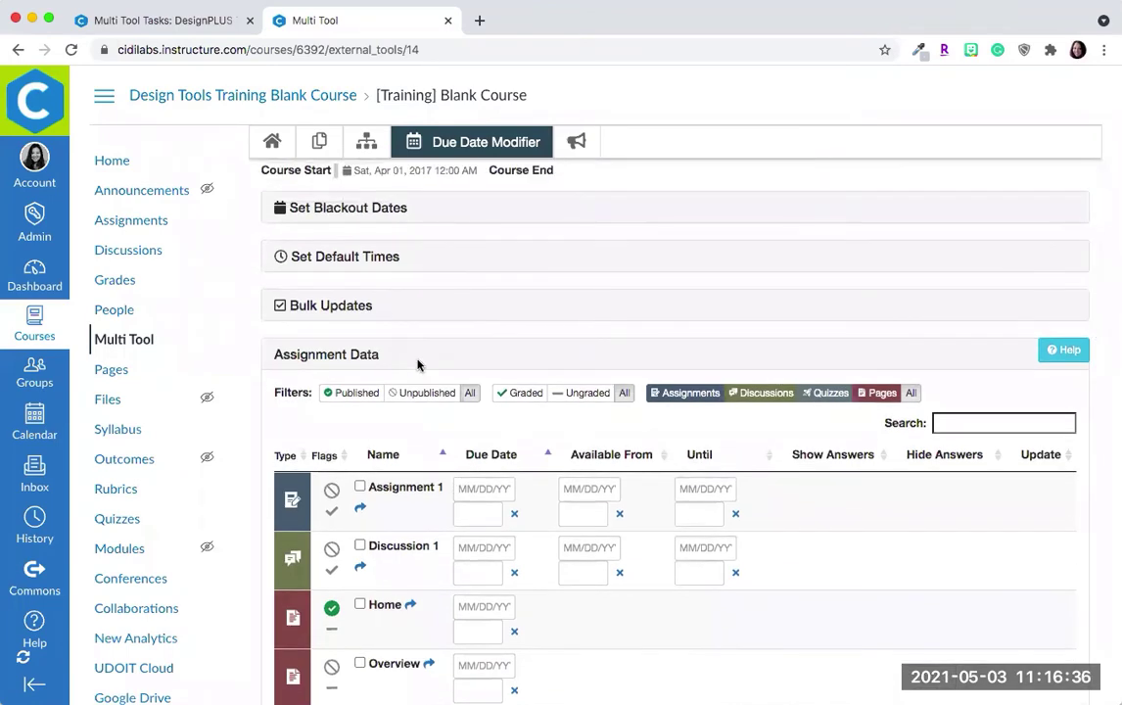
scroll(533, 307, "up", 2)
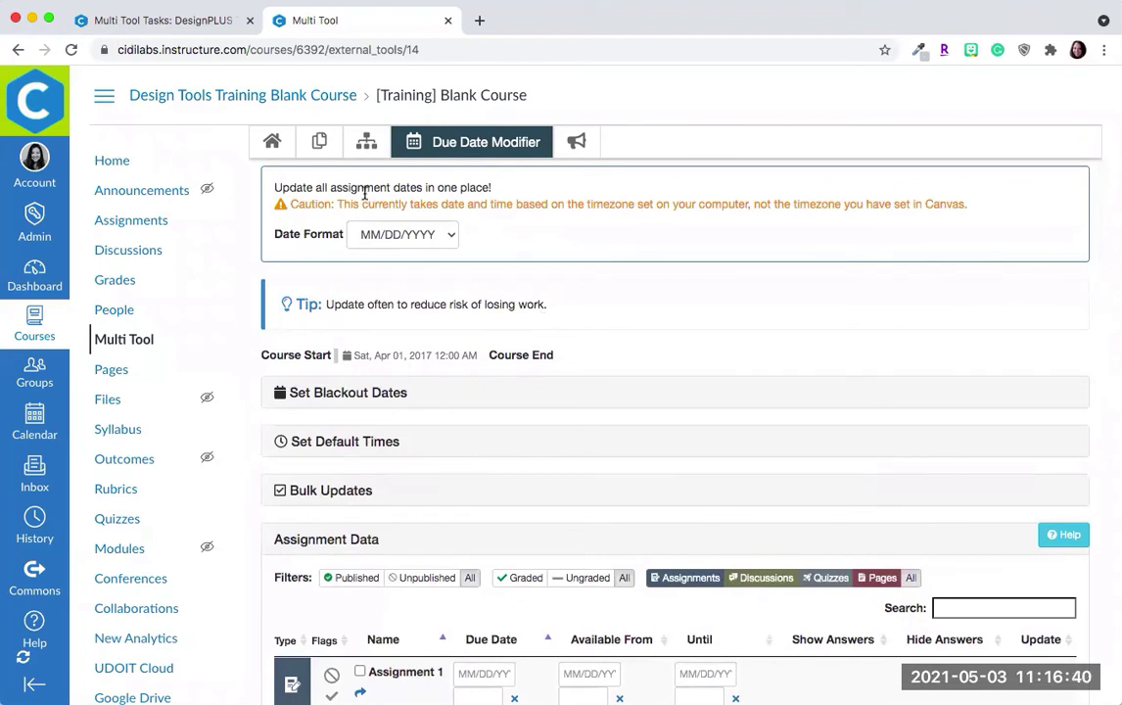
left_click(446, 238)
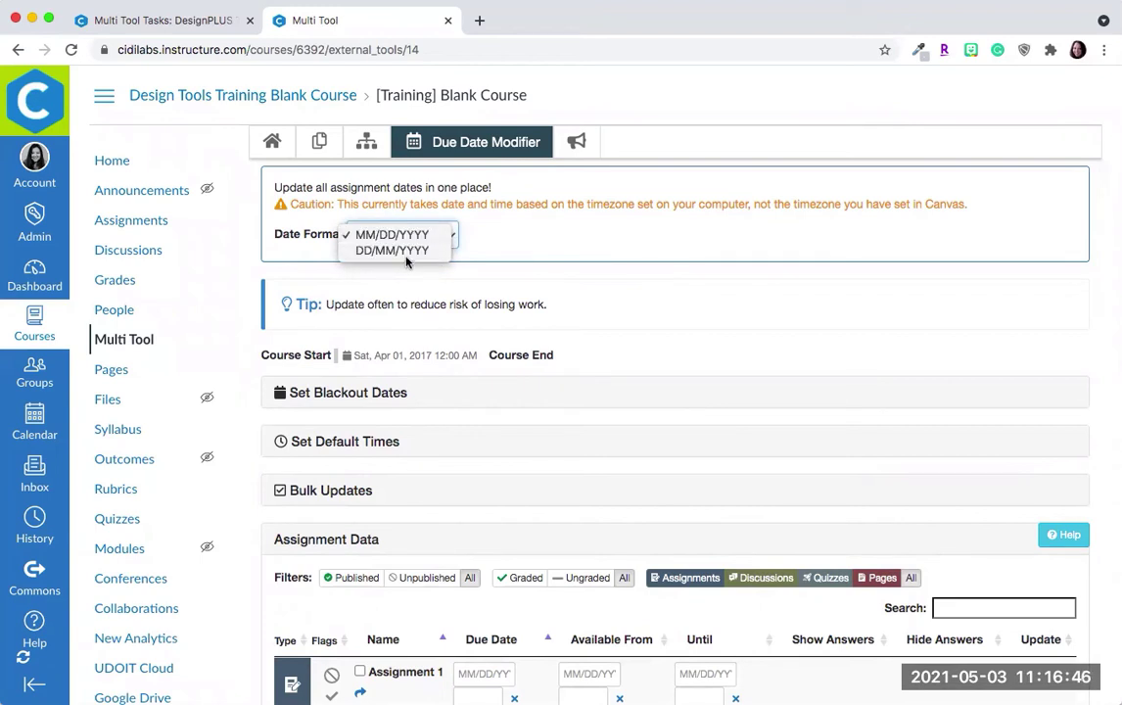
left_click(591, 303)
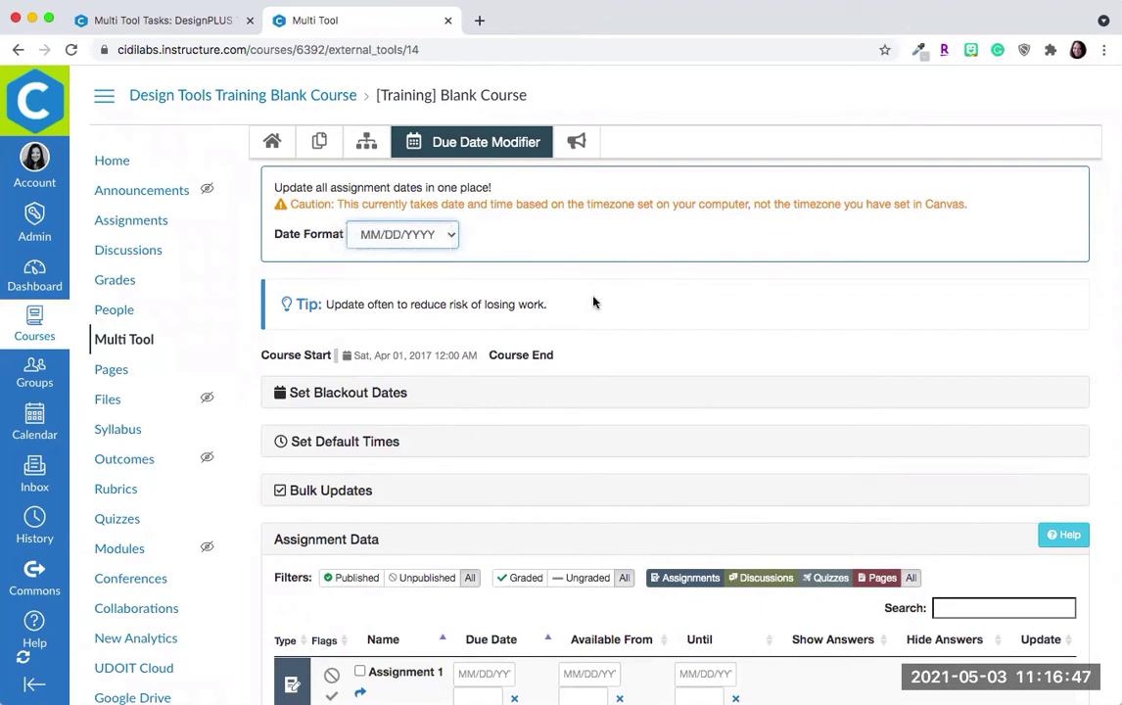
Step: Set the blackout dates to 05/20/2021, 05/21/2021 and 05/10/2021, and mark Sunday and Saturday as blackout days
left_click(350, 393)
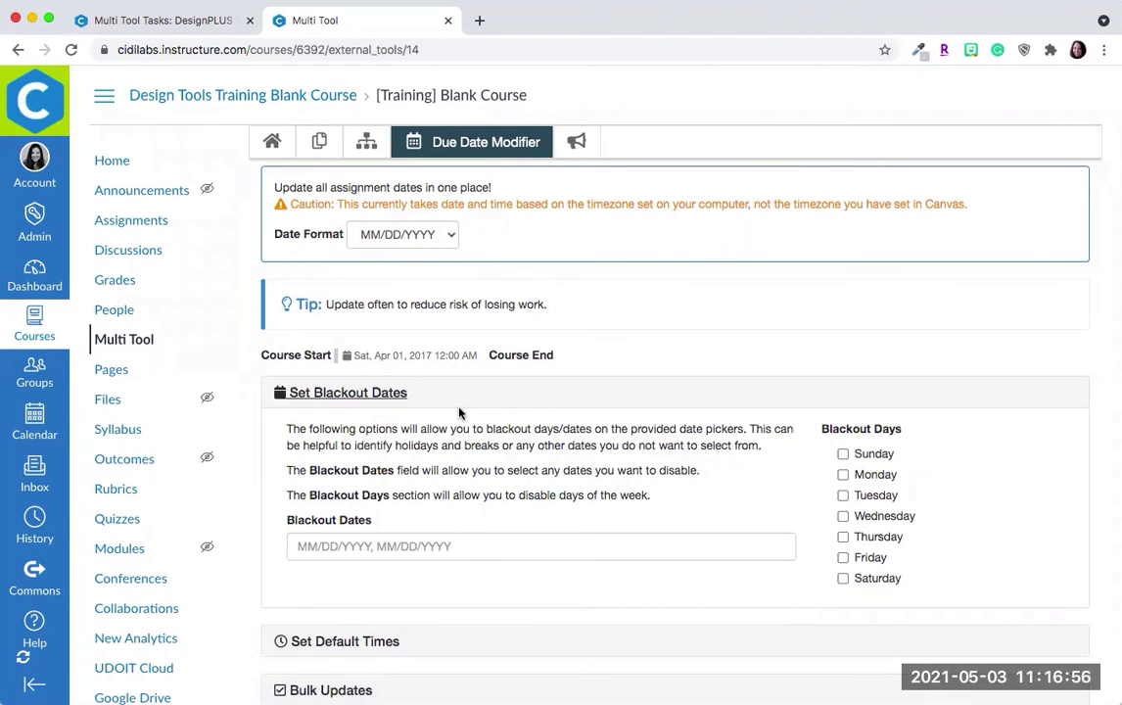
left_click(372, 550)
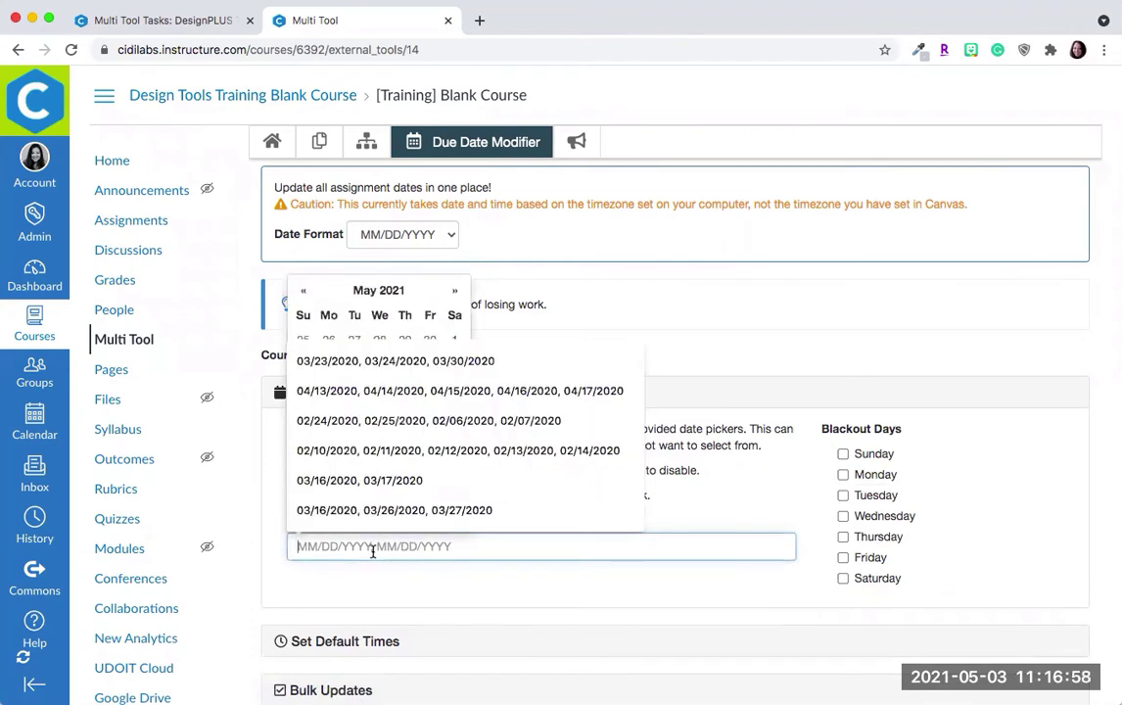
left_click(440, 284)
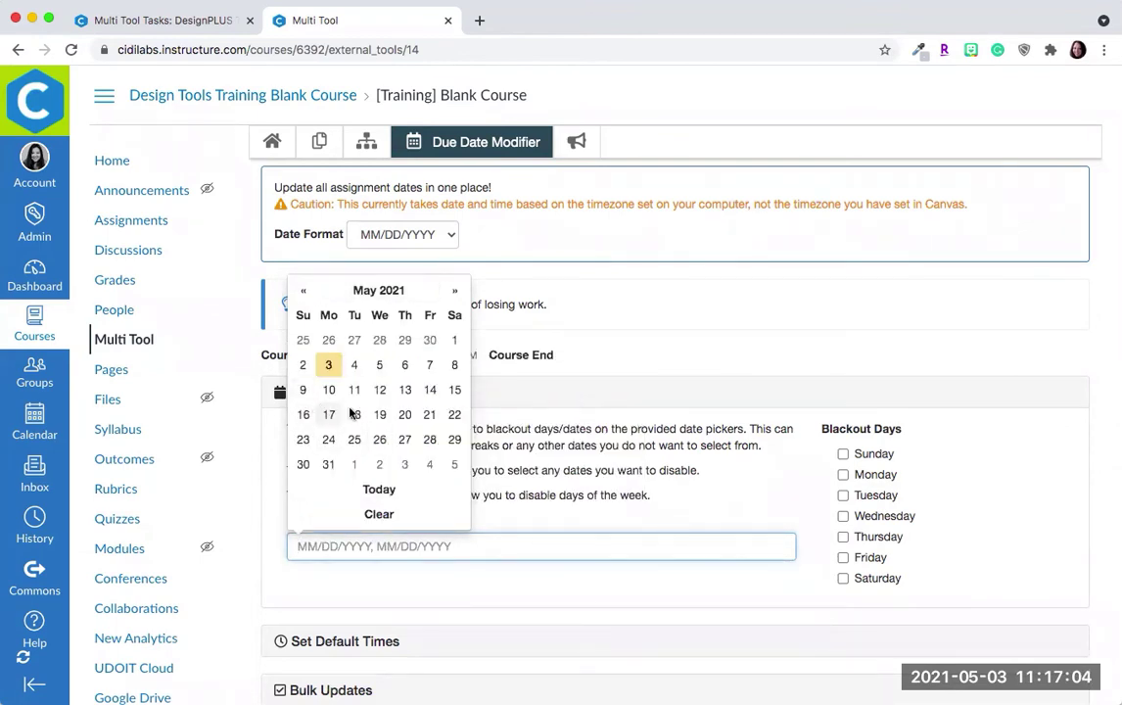
left_click(404, 416)
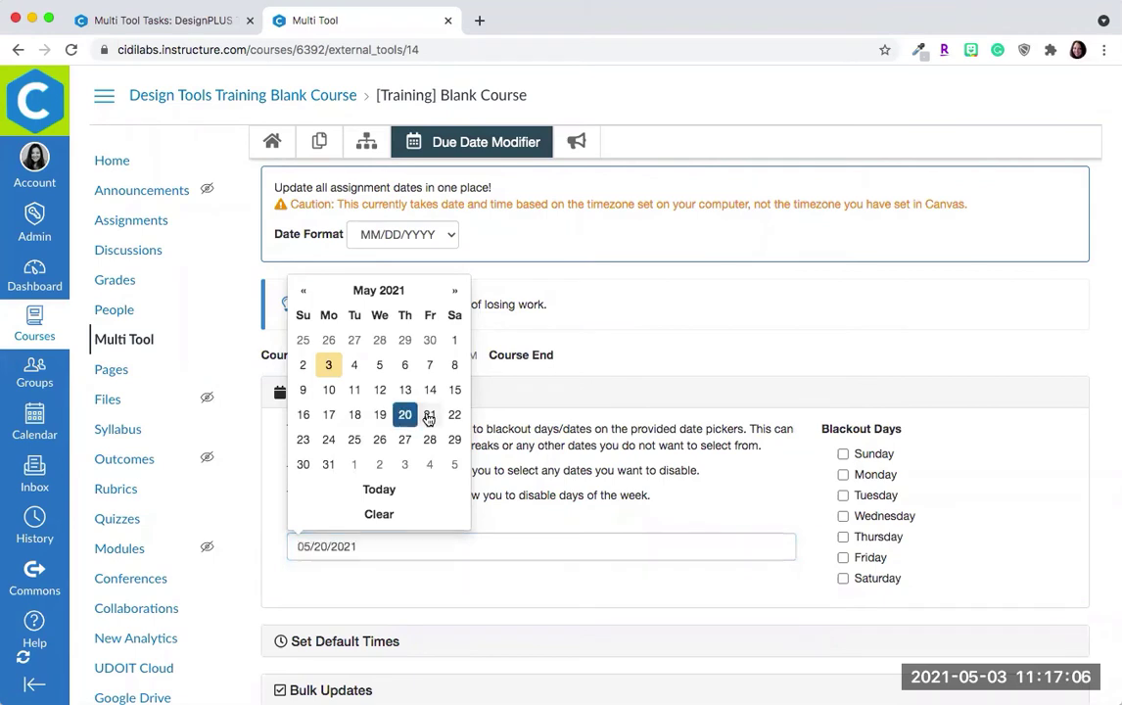
left_click(429, 416)
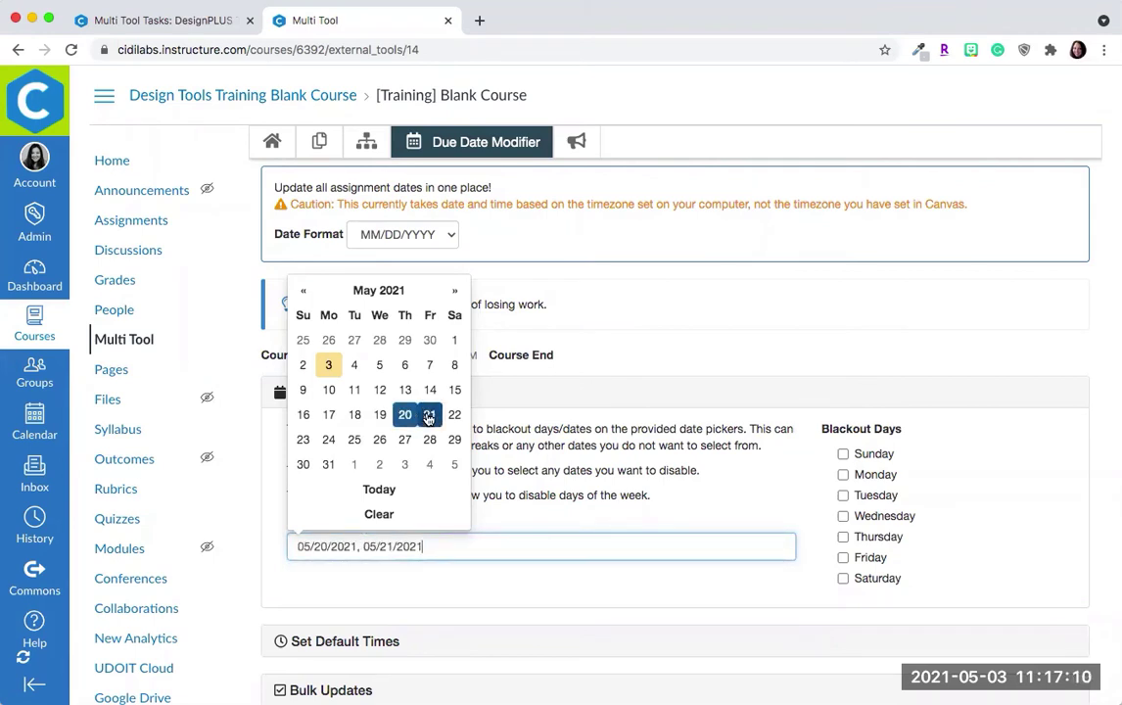
left_click(328, 391)
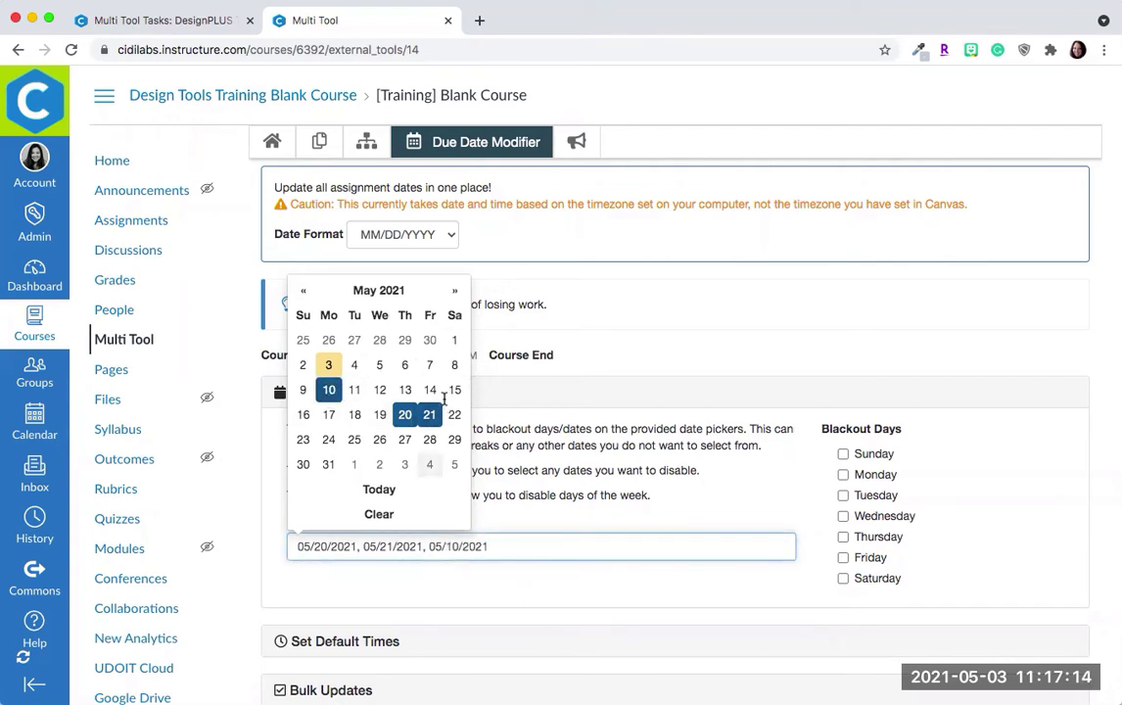
left_click(454, 291)
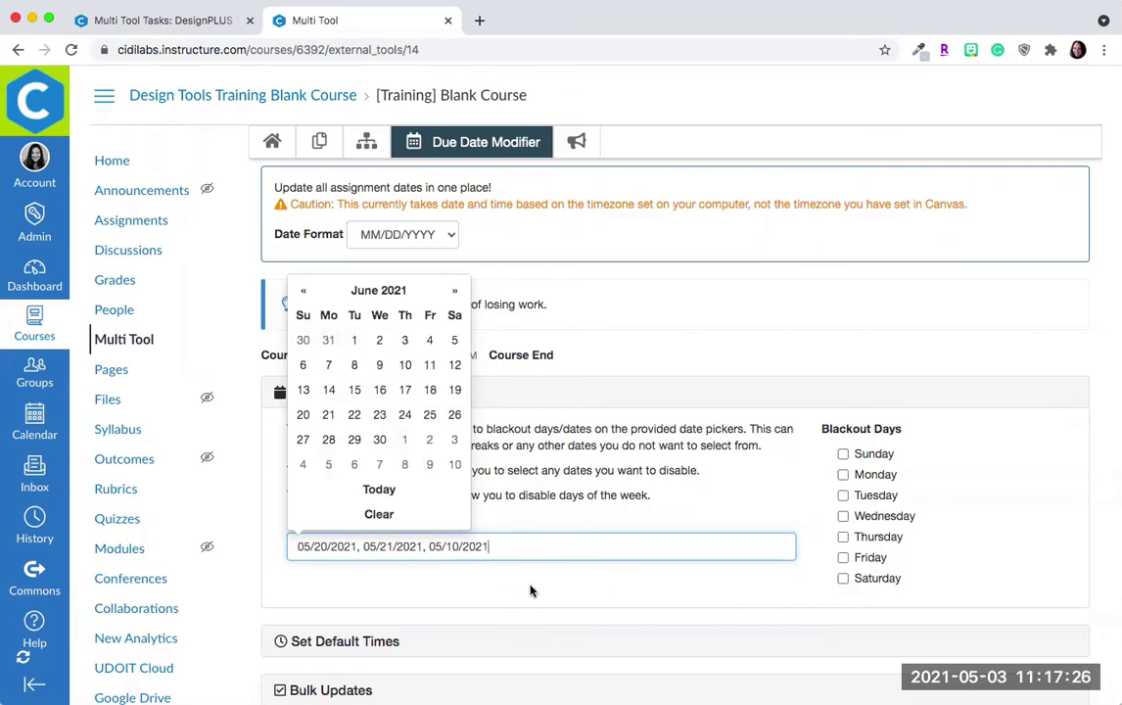
left_click(684, 565)
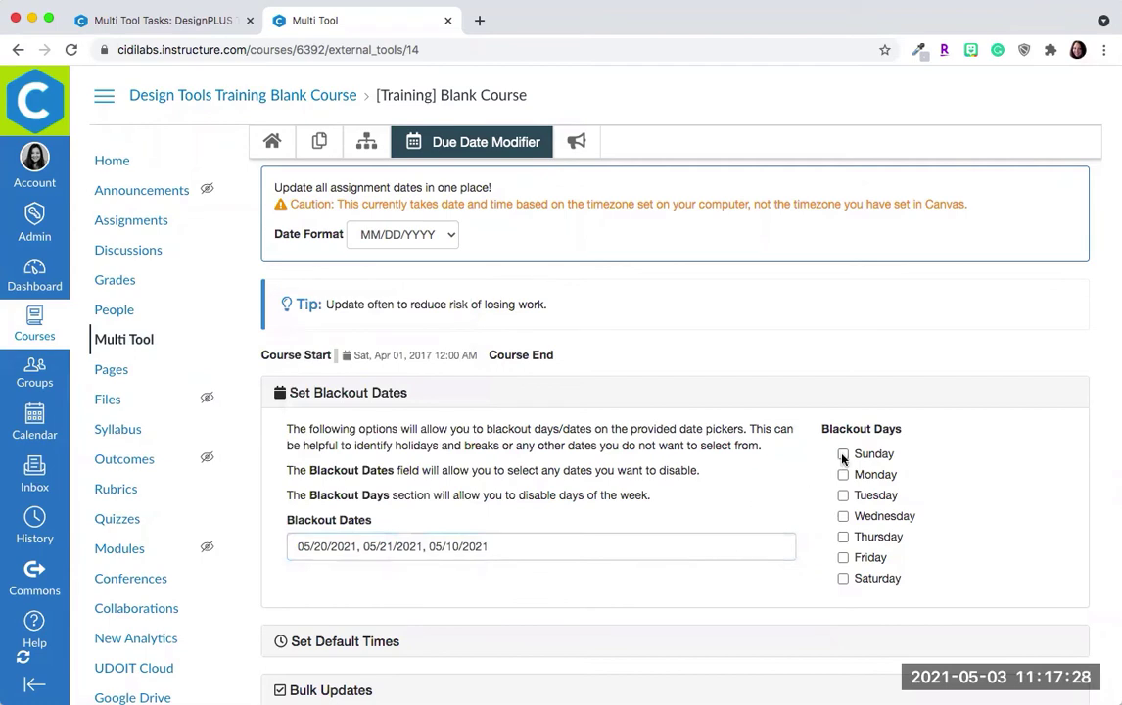
left_click(842, 578)
Step: Expand the default times settings and check the time choices offered for the Available Time
scroll(634, 486, "down", 5)
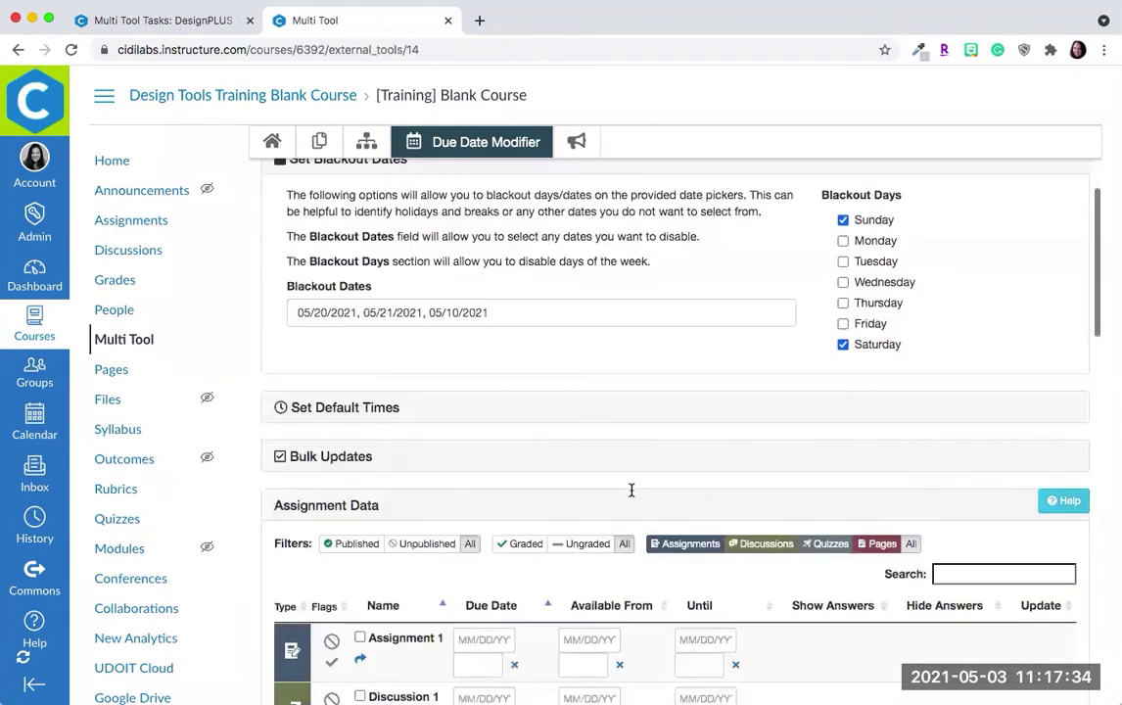
scroll(631, 490, "down", 1)
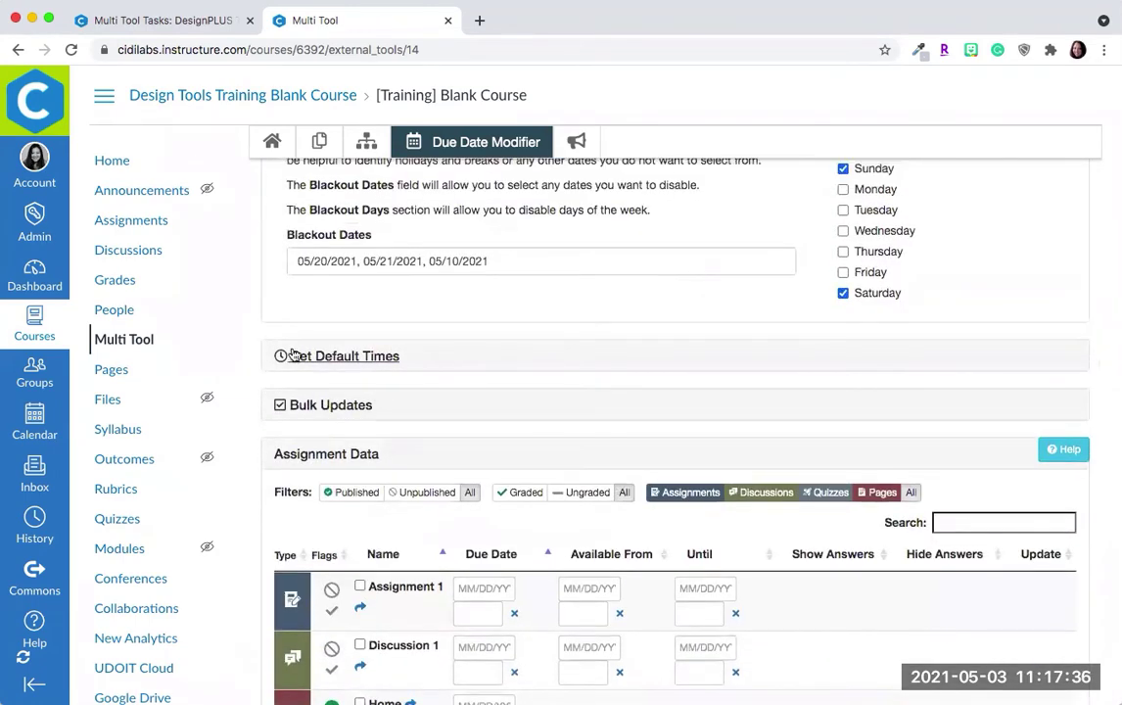
left_click(317, 359)
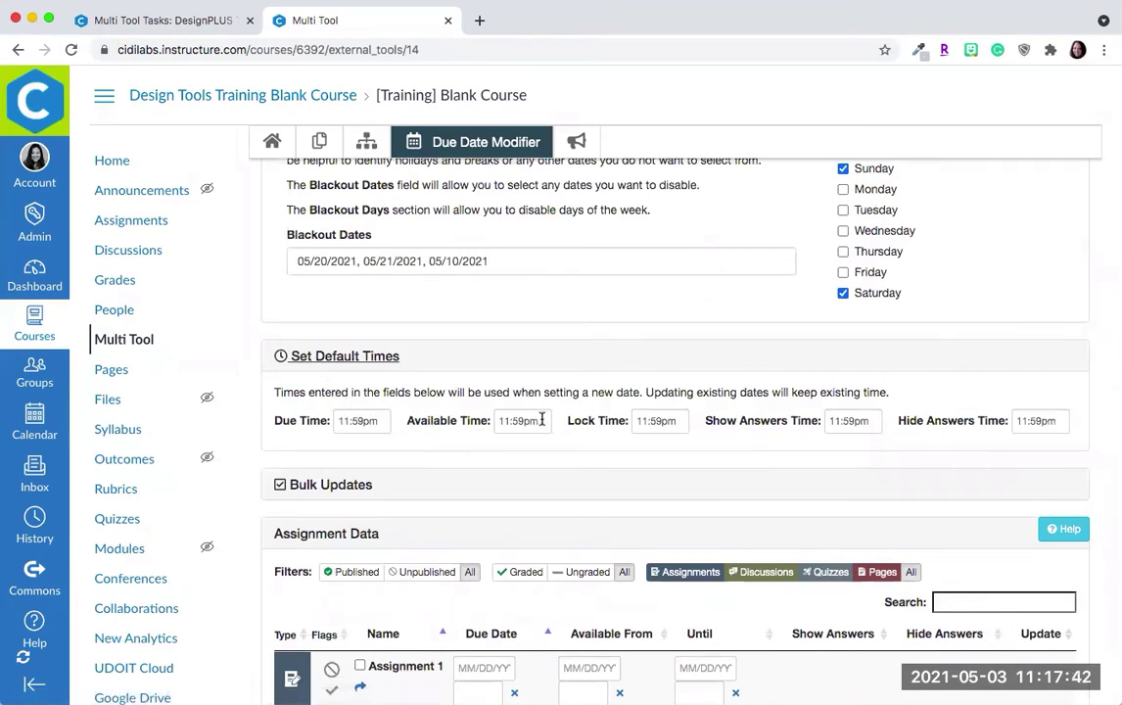
left_click(500, 420)
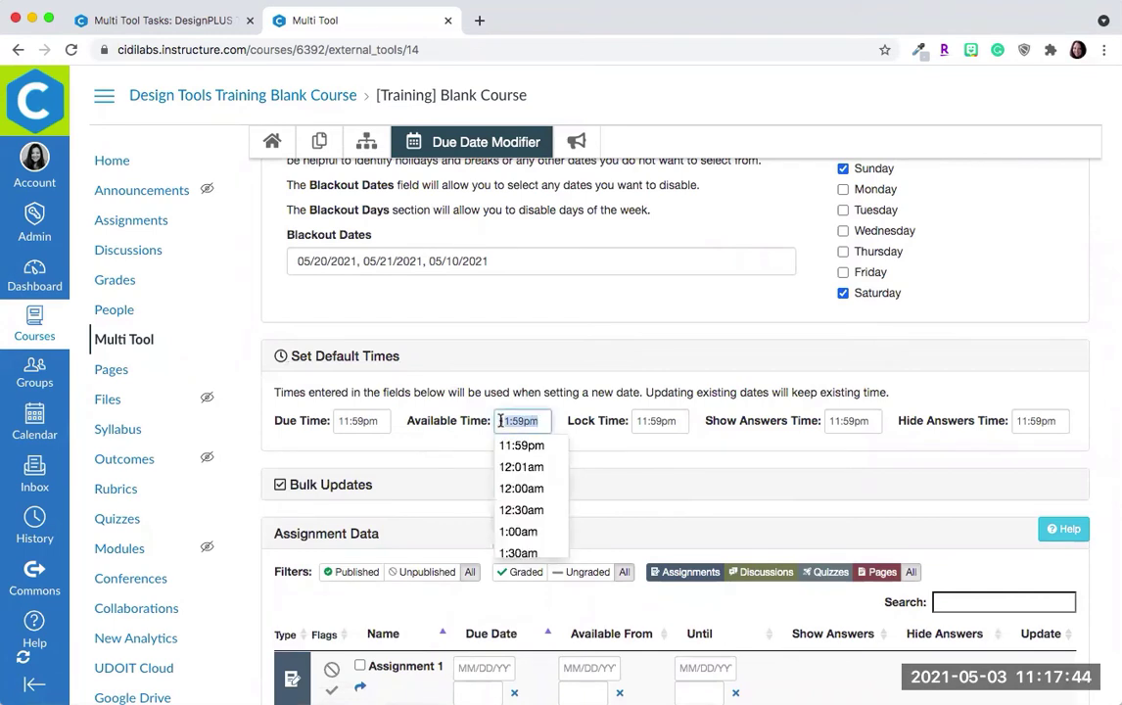
left_click(410, 446)
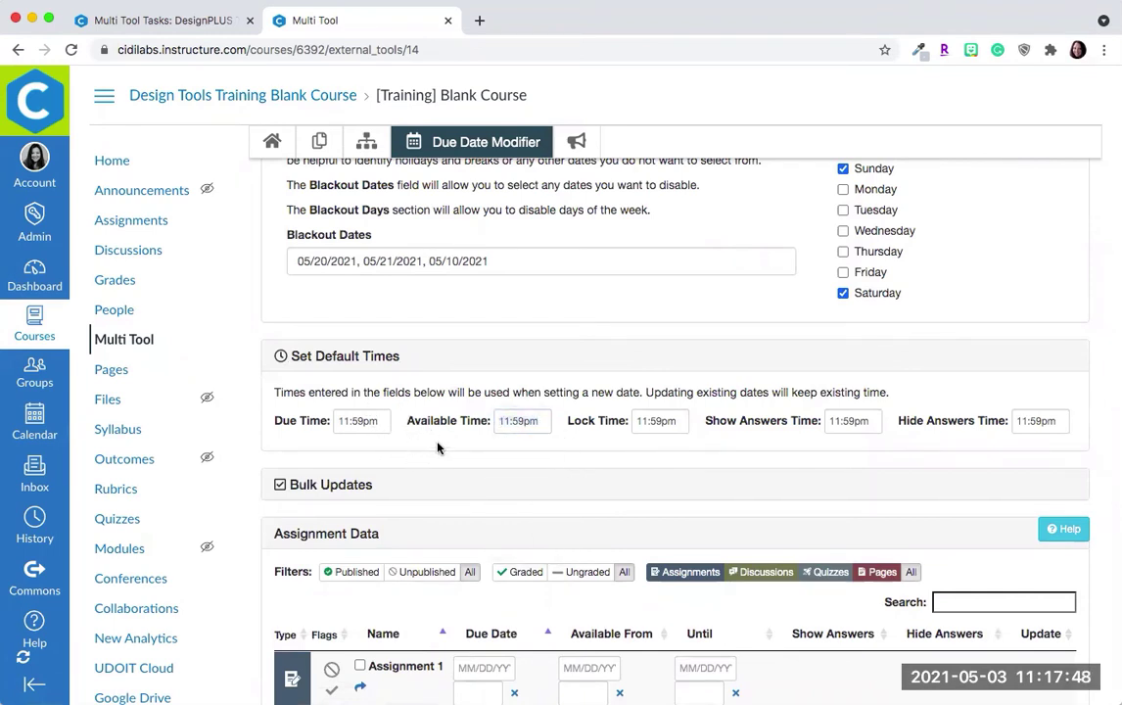
Step: Set the due date of Assignment 1 to 05/12/2021 in the assignment data
scroll(438, 447, "down", 5)
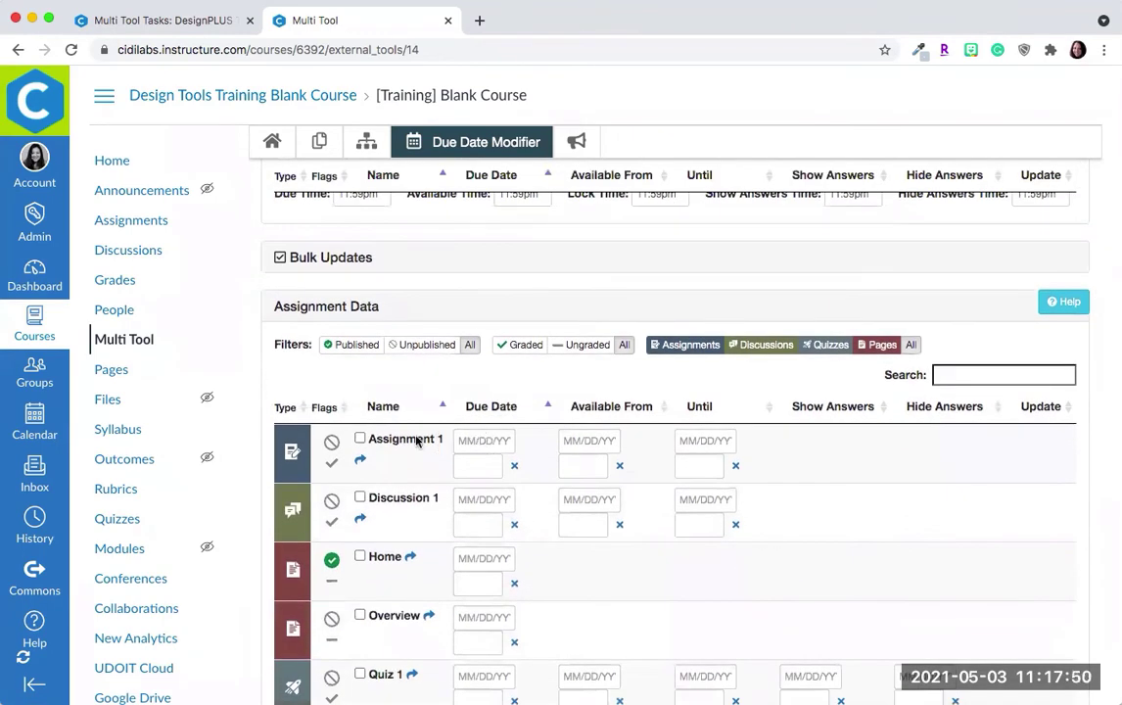
left_click(488, 441)
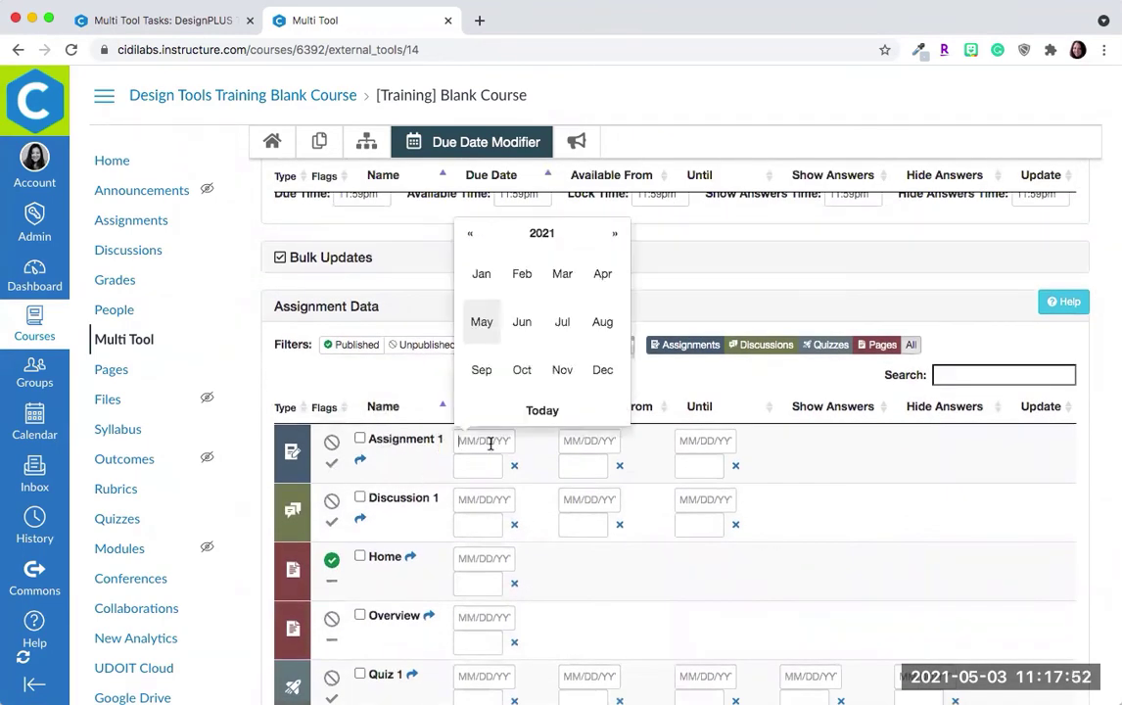
left_click(481, 333)
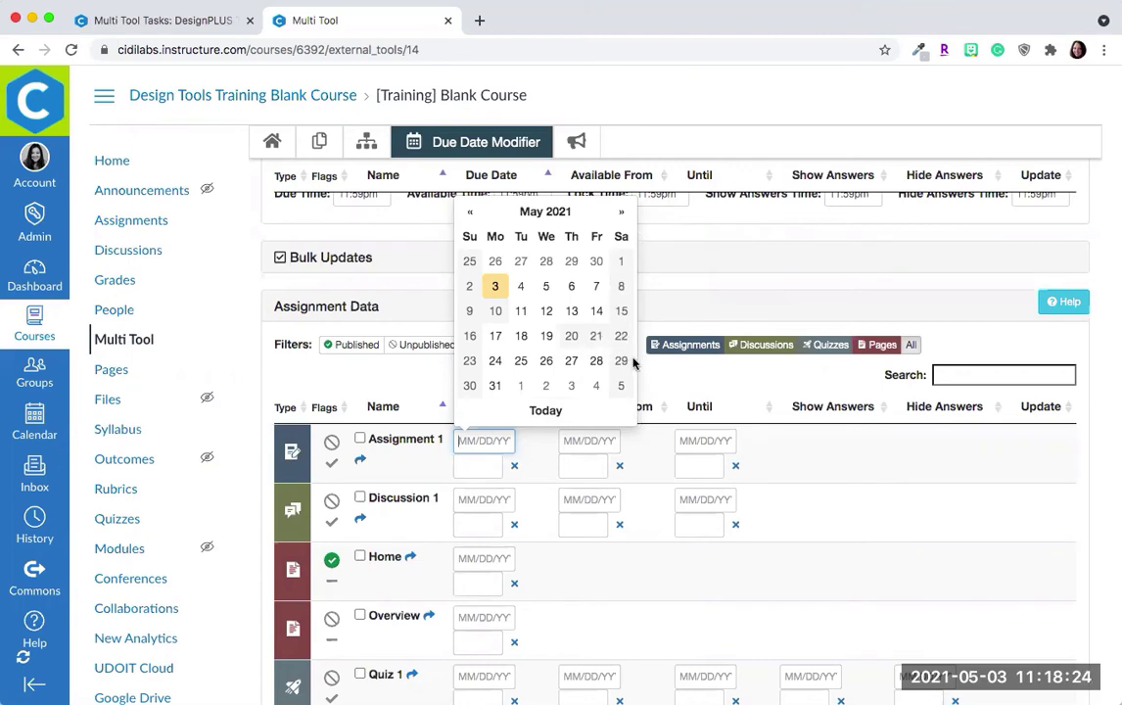
left_click(546, 311)
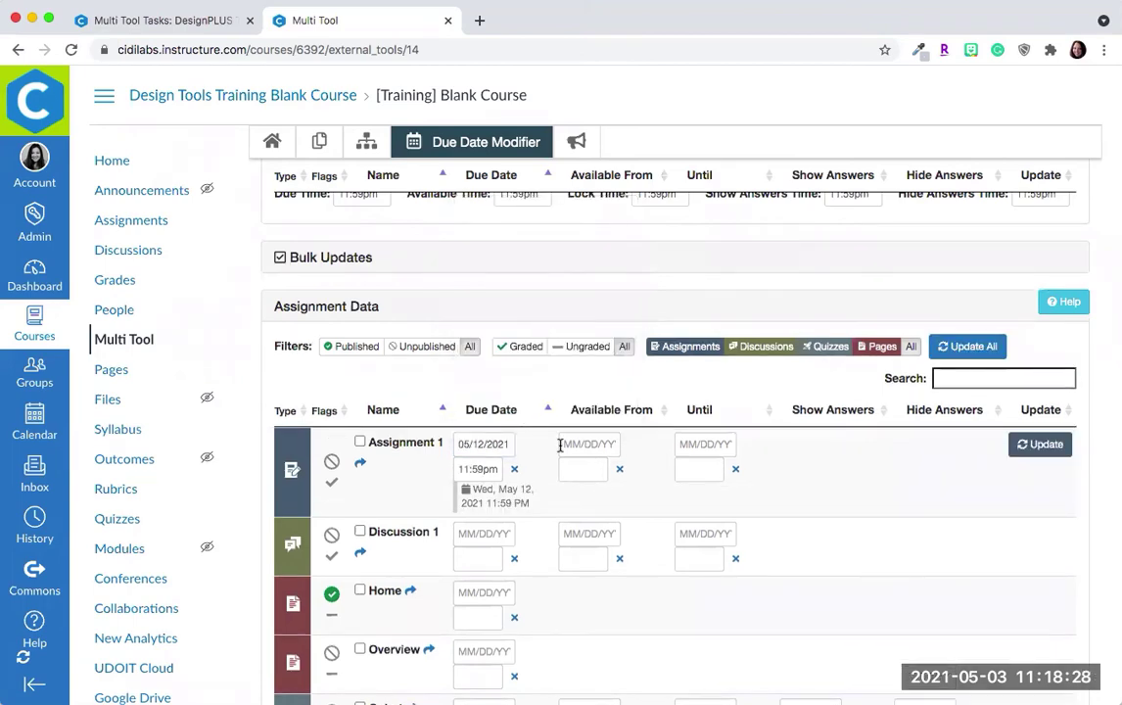
Step: Set the default Due Time to 8:00am
scroll(462, 291, "up", 3)
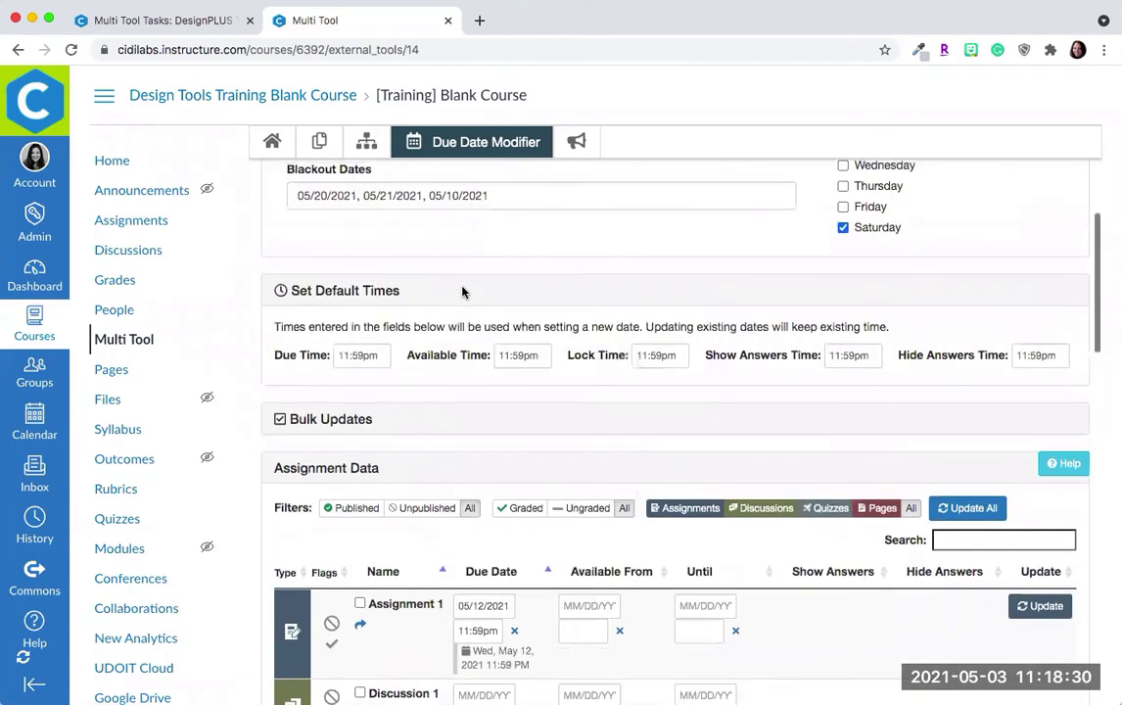
left_click(341, 354)
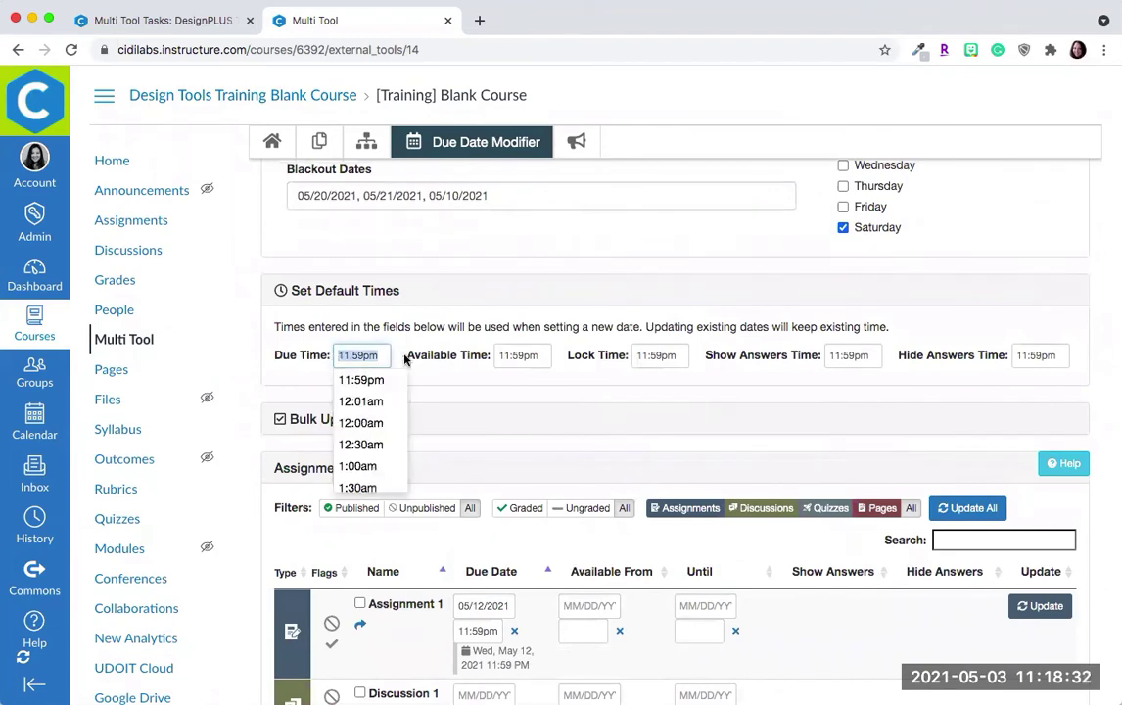
type("8:00am")
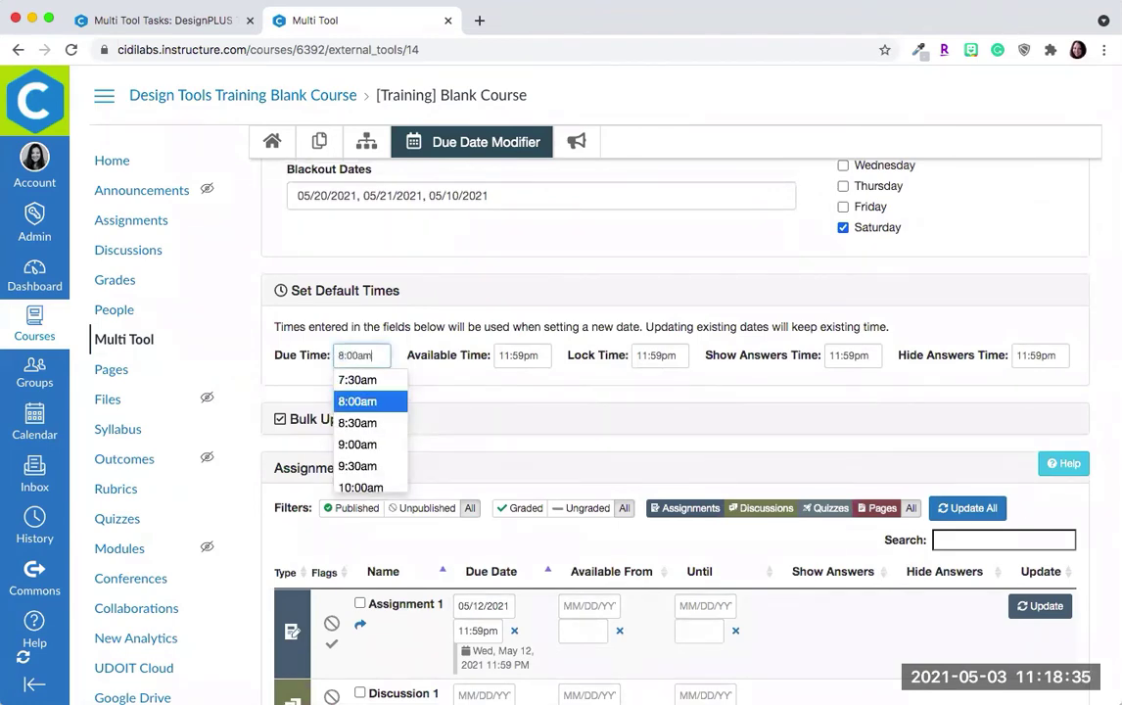
left_click(468, 367)
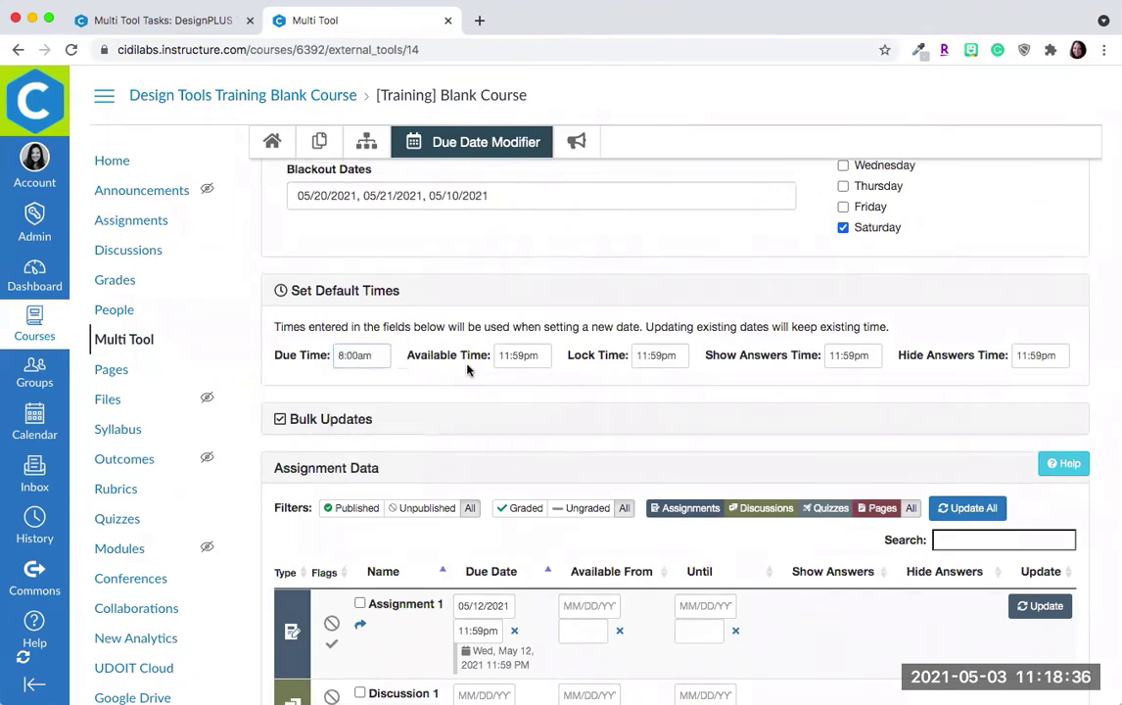
Step: Set the due date of Discussion 1 to 05/05/2021 in the assignment data
scroll(466, 439, "down", 4)
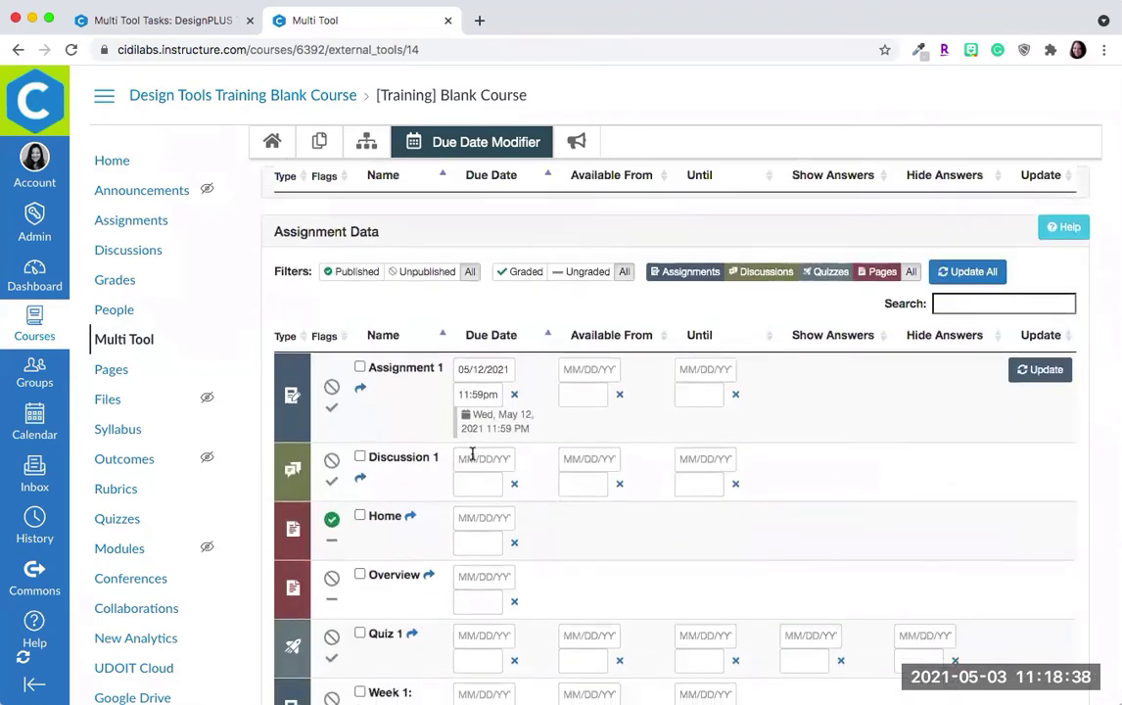
left_click(472, 460)
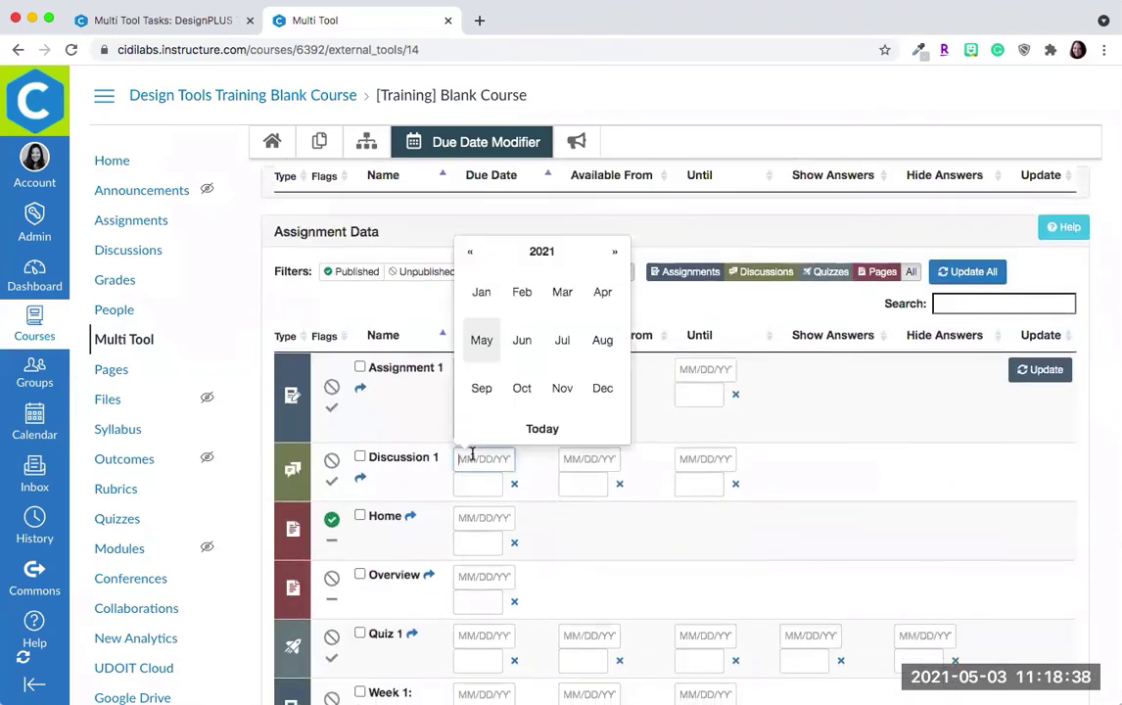
left_click(478, 341)
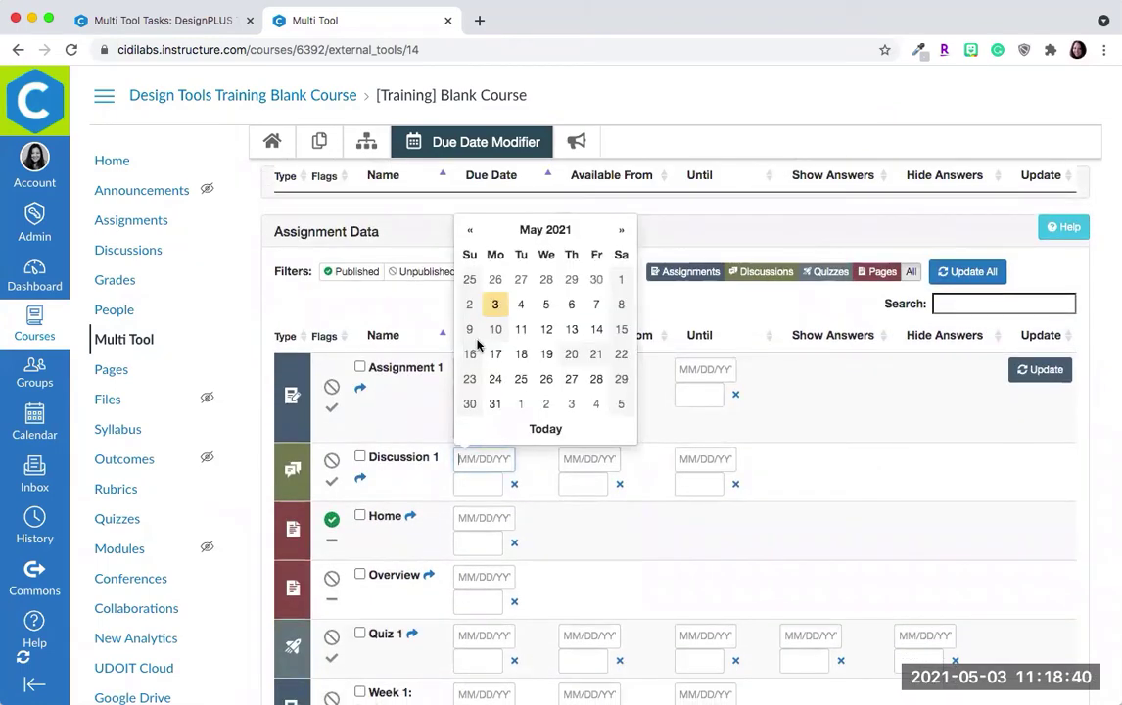
left_click(546, 304)
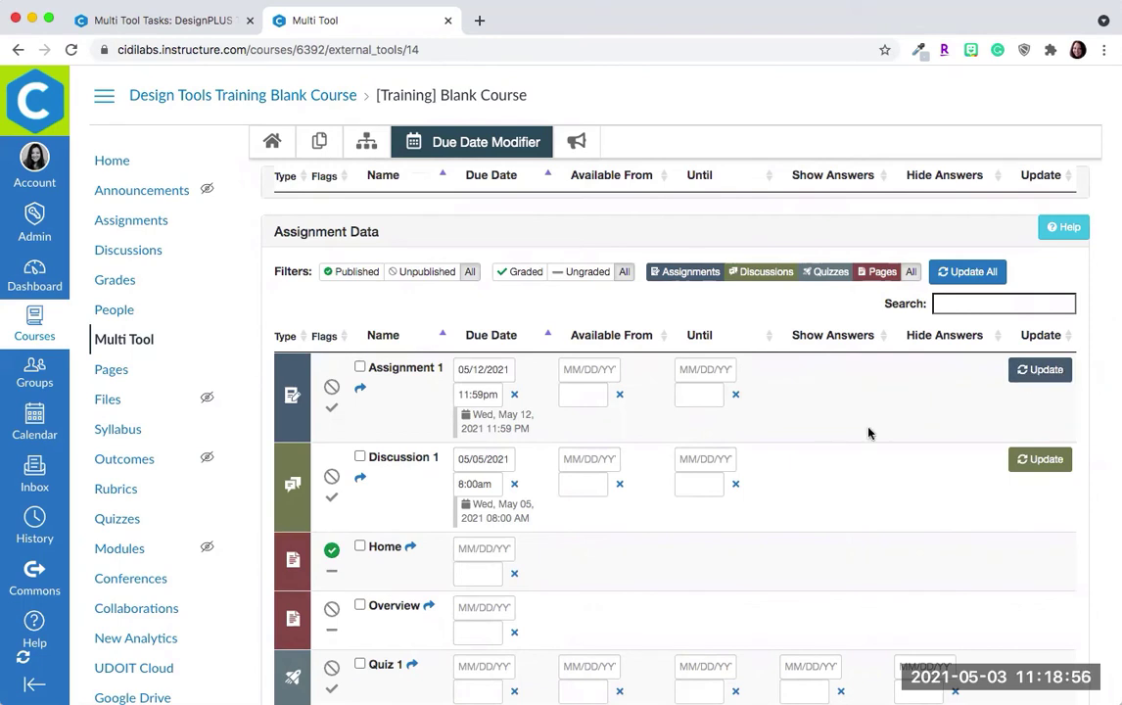
Step: Look through the whole assignment data list and compare its dates and update options with the default times settings
scroll(867, 433, "down", 1)
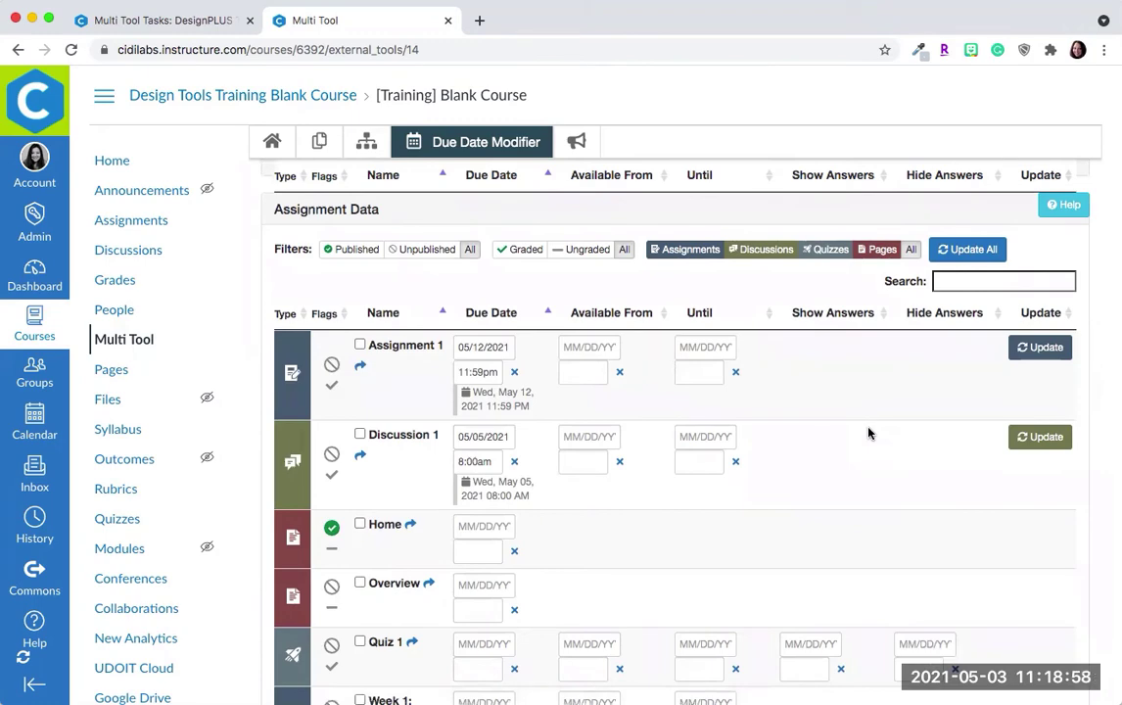
scroll(830, 561, "down", 2)
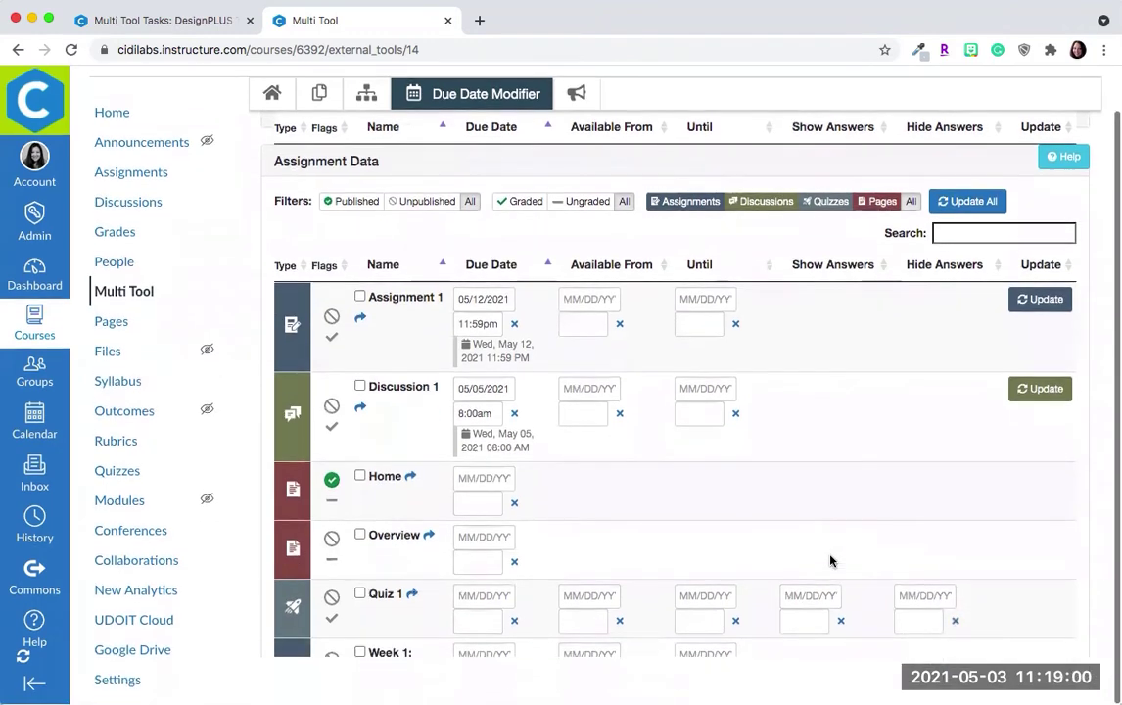
scroll(831, 560, "down", 15)
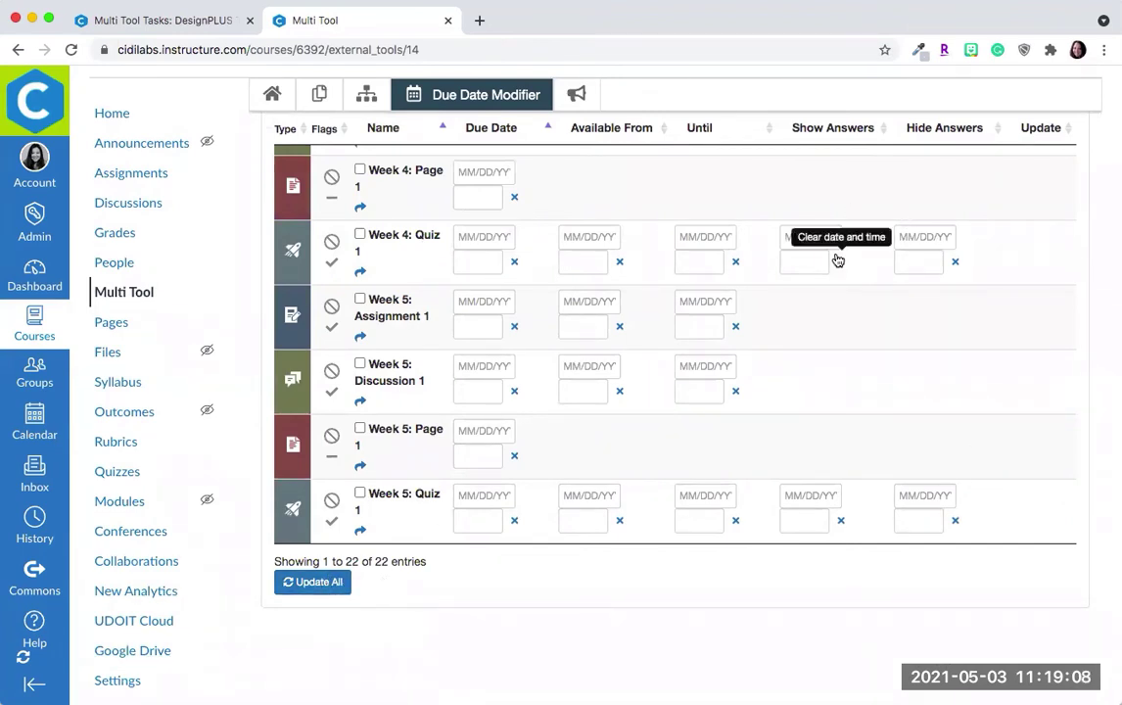
scroll(838, 258, "up", 8)
scroll(837, 258, "up", 10)
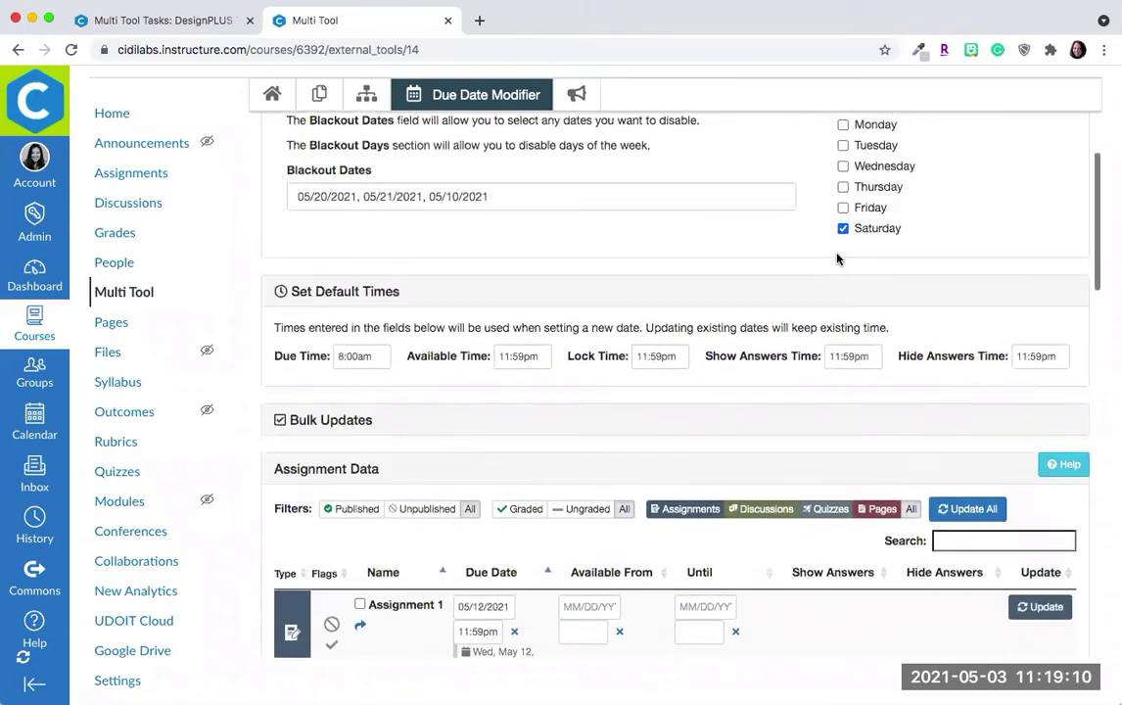
scroll(837, 258, "down", 6)
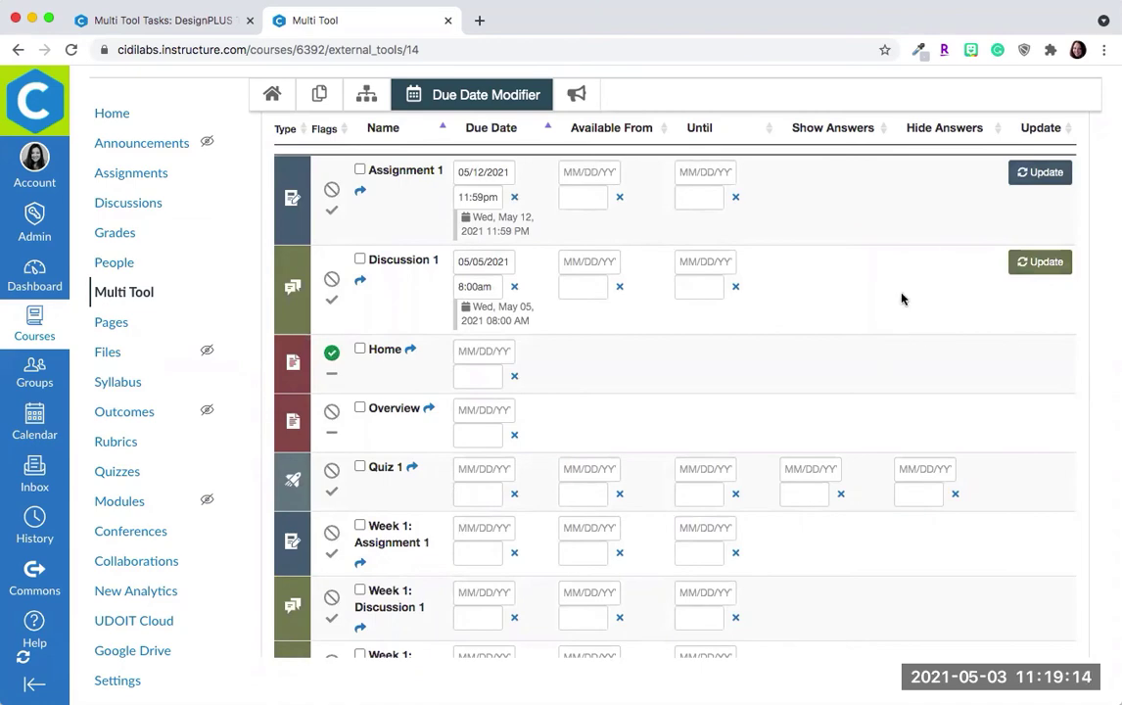
scroll(902, 299, "up", 1)
scroll(902, 298, "up", 1)
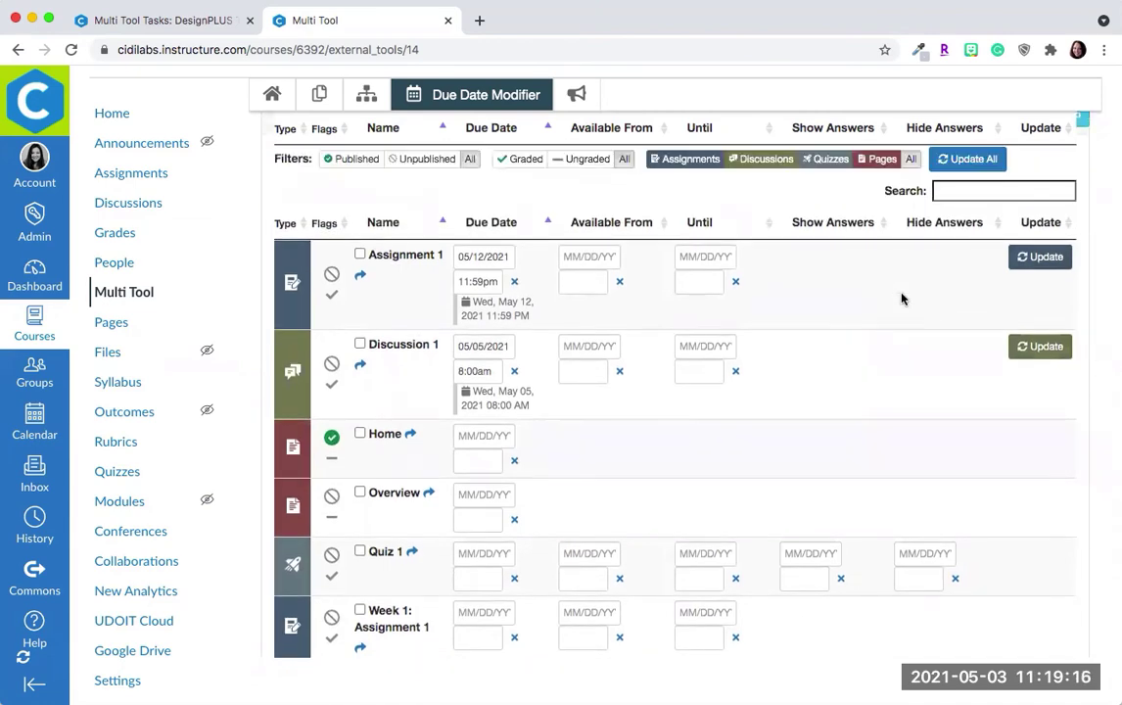
scroll(901, 299, "up", 5)
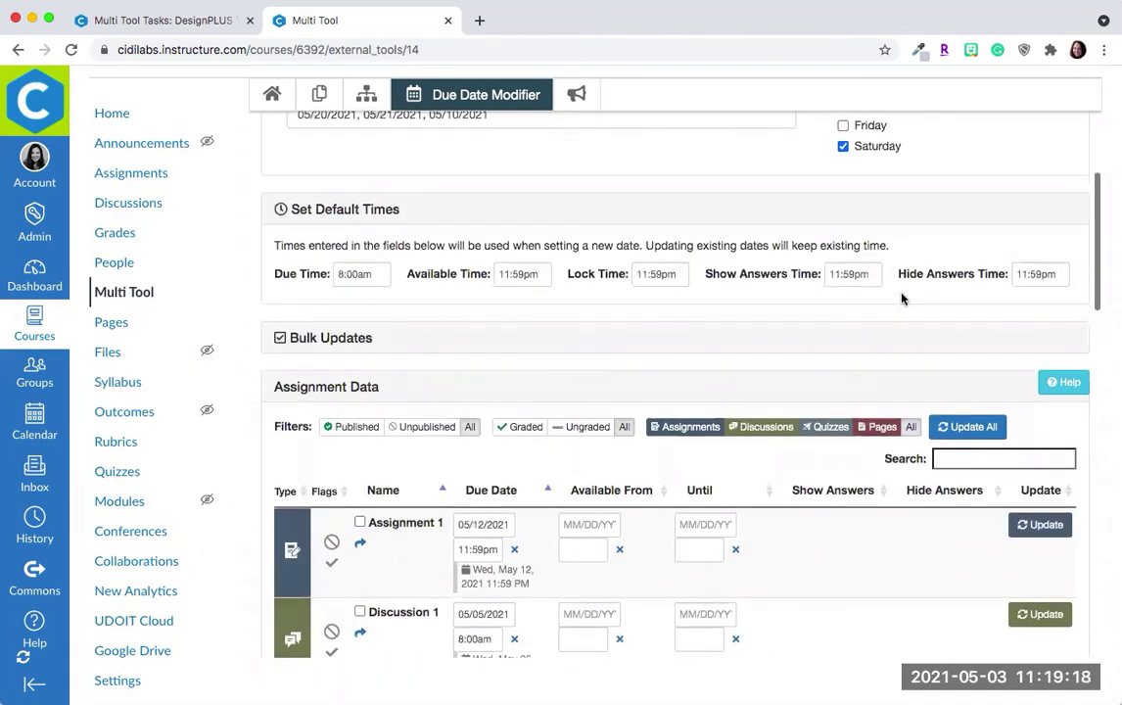
Step: Filter the assignment data to discussions and select Discussion 1 and all the Week 1, 3, 4 and 5 discussions for bulk editing
scroll(901, 298, "down", 3)
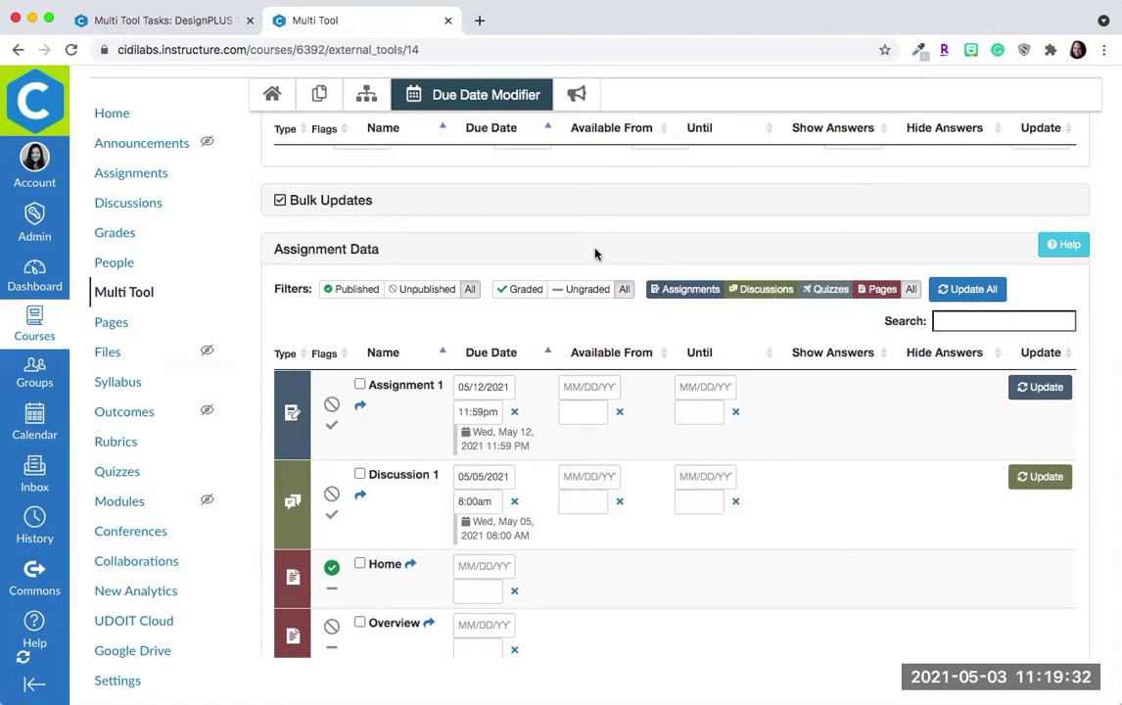
left_click(772, 291)
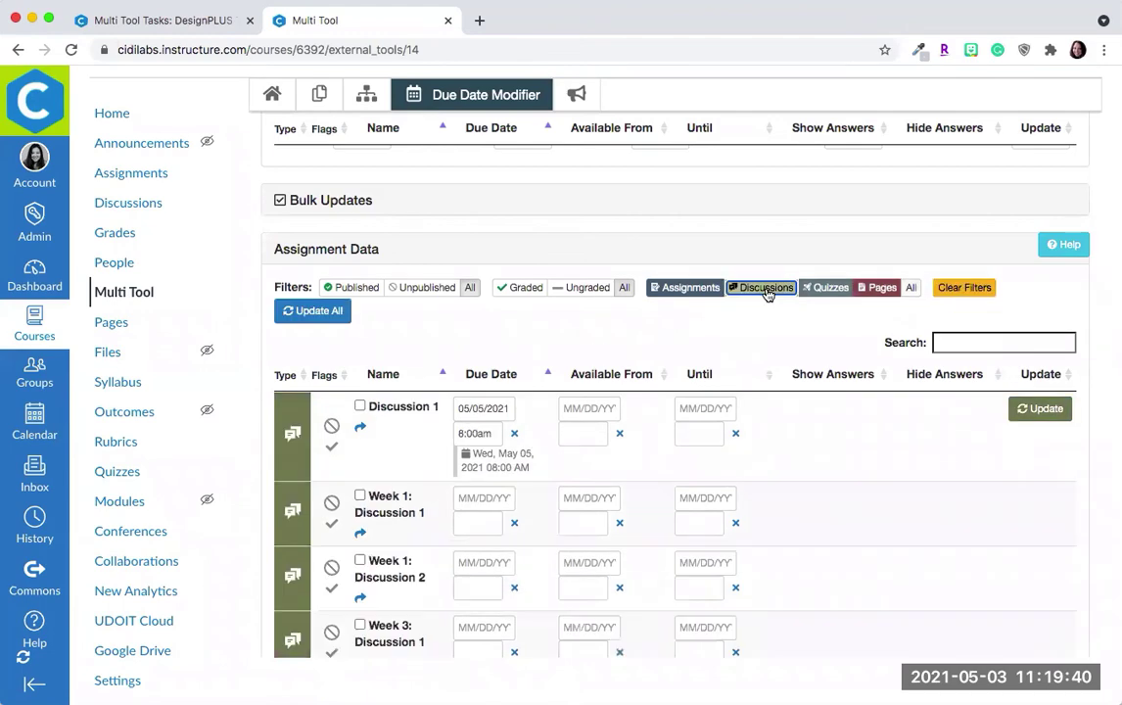
left_click(359, 405)
left_click(361, 497)
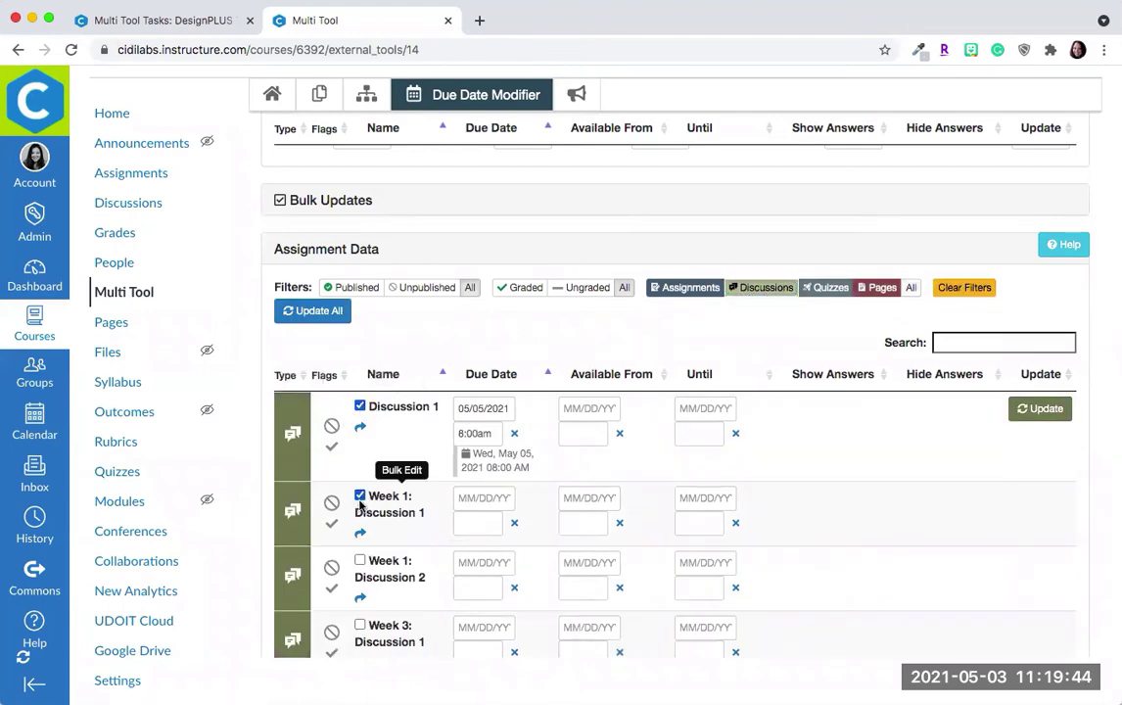
scroll(364, 495, "down", 3)
left_click(359, 393)
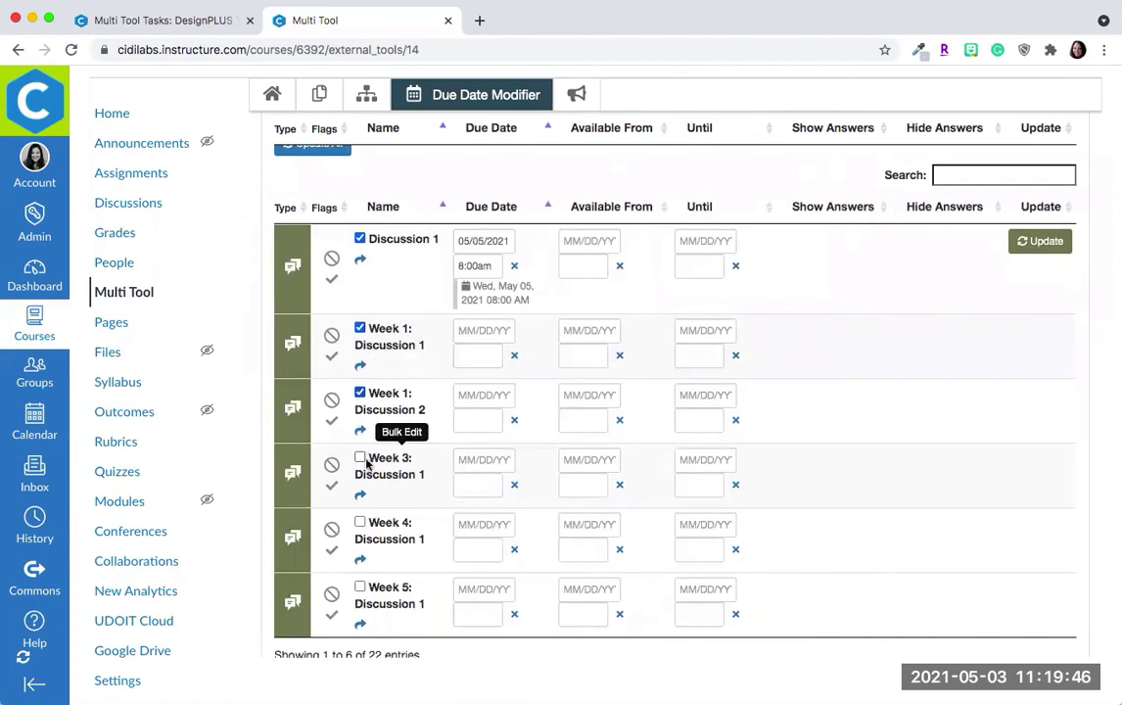
left_click(359, 522)
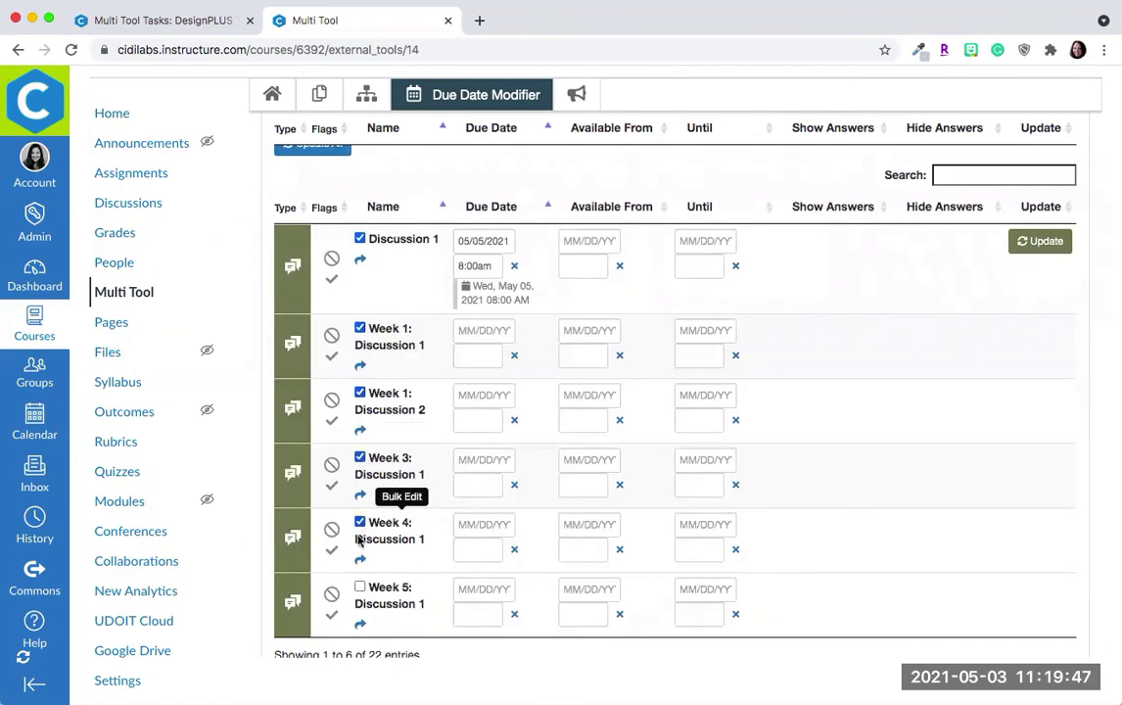
left_click(360, 586)
scroll(942, 293, "up", 3)
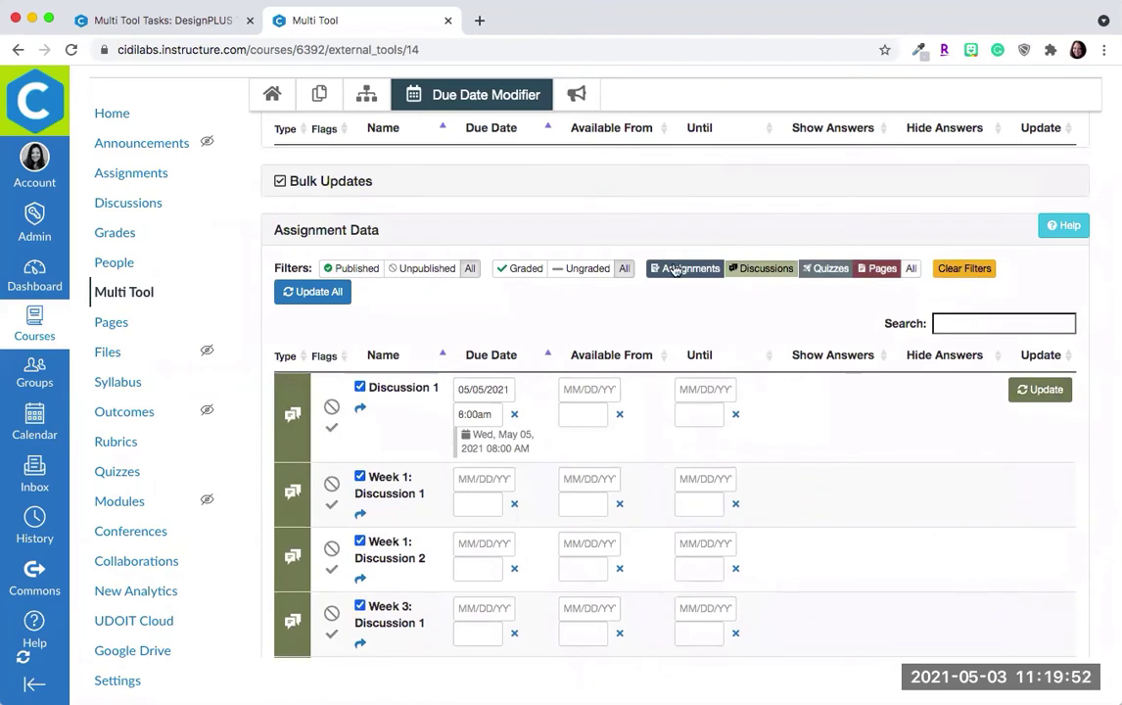
Step: Expand the bulk updates settings and enter +2 as the day offset for Bulk Dates
scroll(659, 258, "up", 3)
left_click(347, 300)
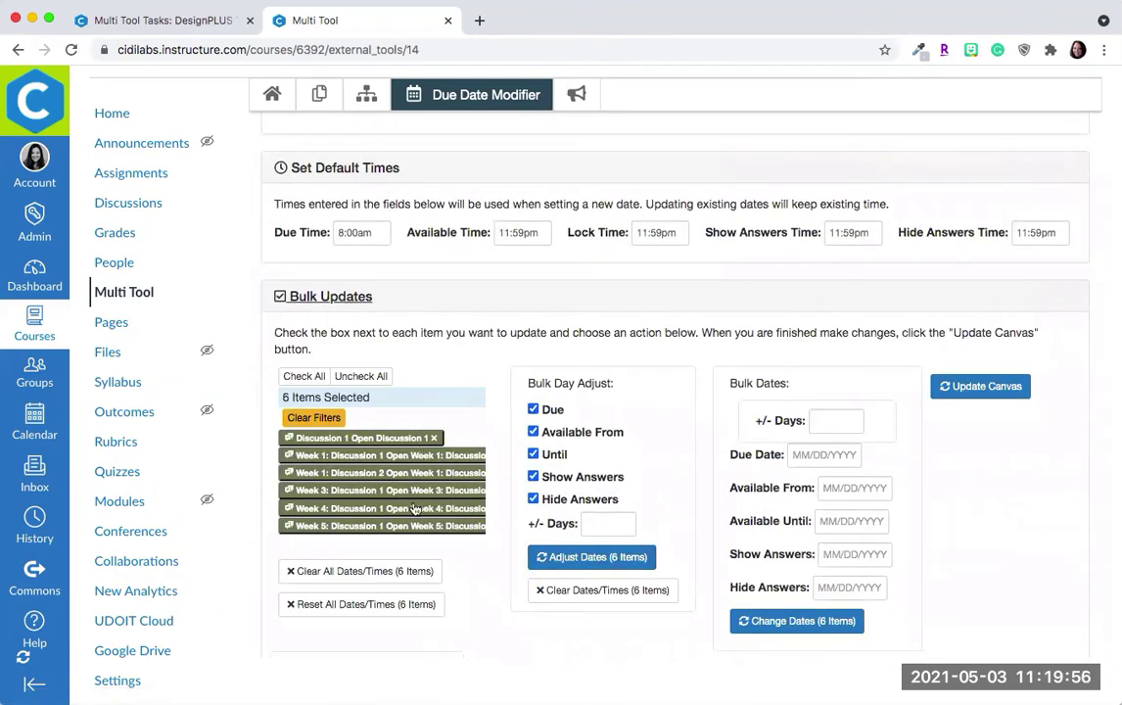
left_click(816, 415)
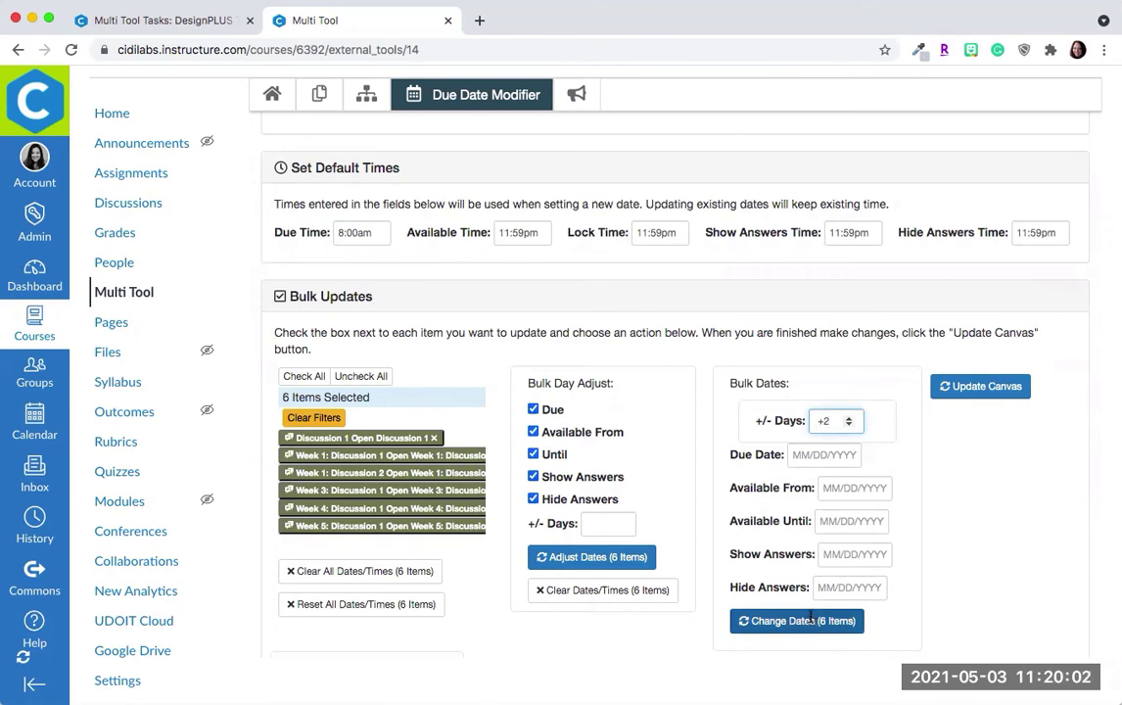
Step: Deselect Discussion 1 and all the Week 1, 3, 4 and 5 discussions from bulk editing in the assignment data
scroll(1017, 560, "down", 10)
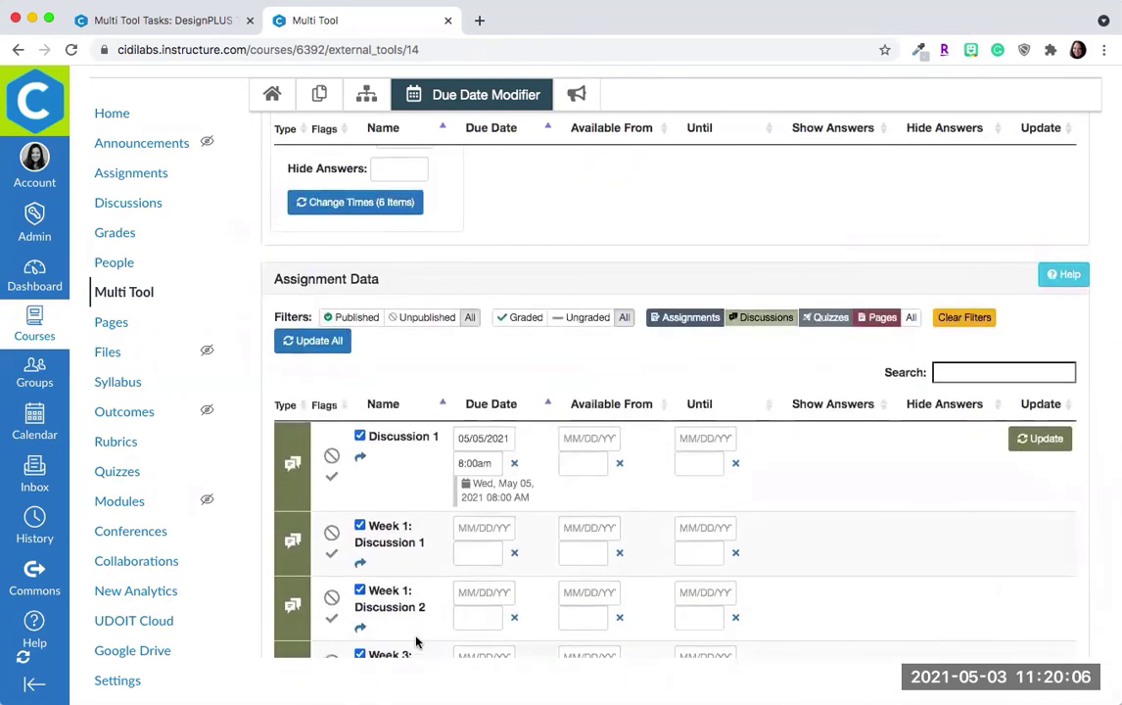
scroll(415, 641, "down", 3)
scroll(415, 641, "up", 1)
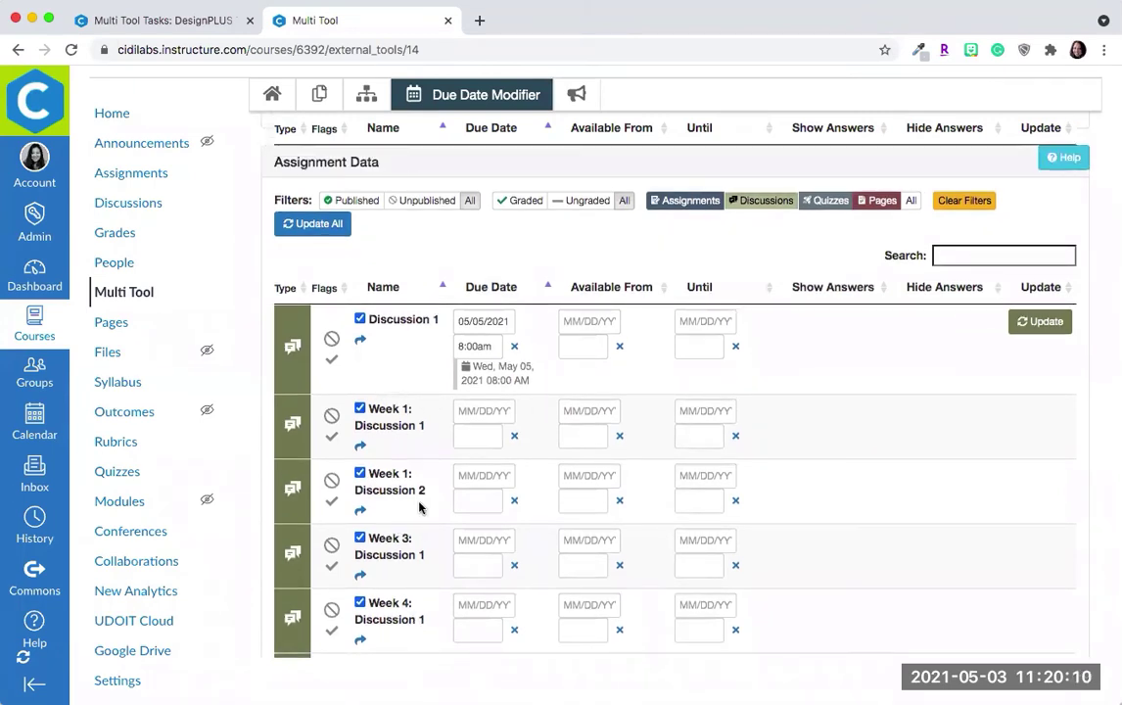
left_click(359, 318)
left_click(360, 409)
left_click(359, 472)
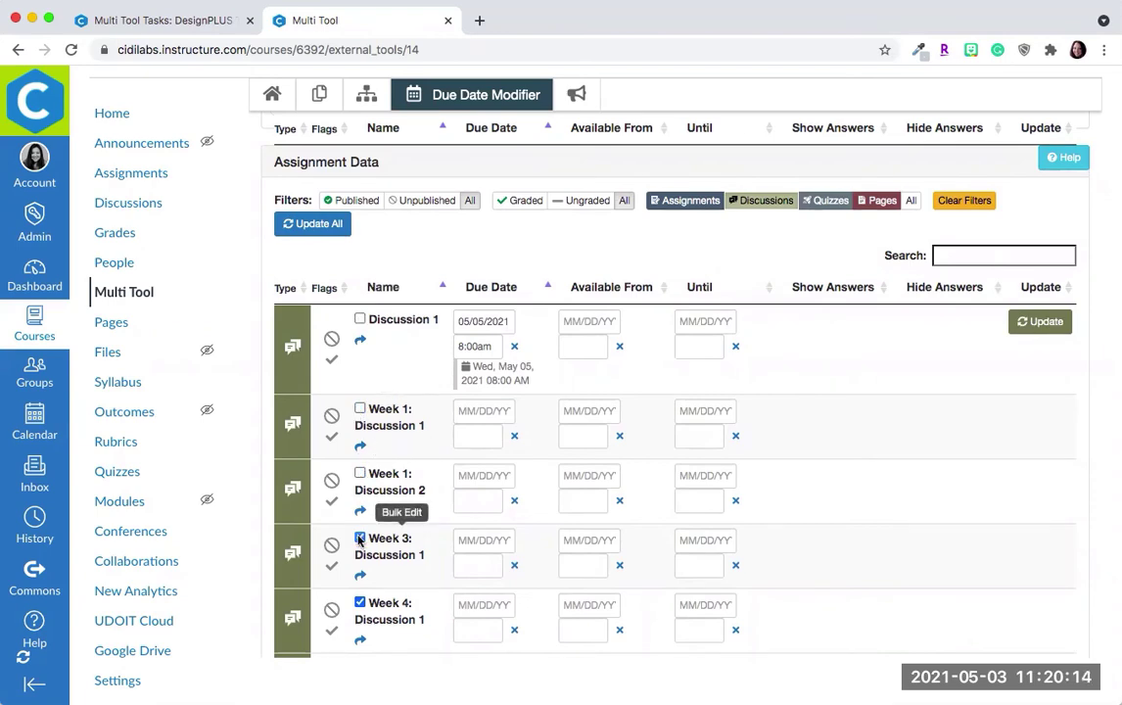
left_click(359, 539)
scroll(359, 541, "down", 3)
left_click(359, 484)
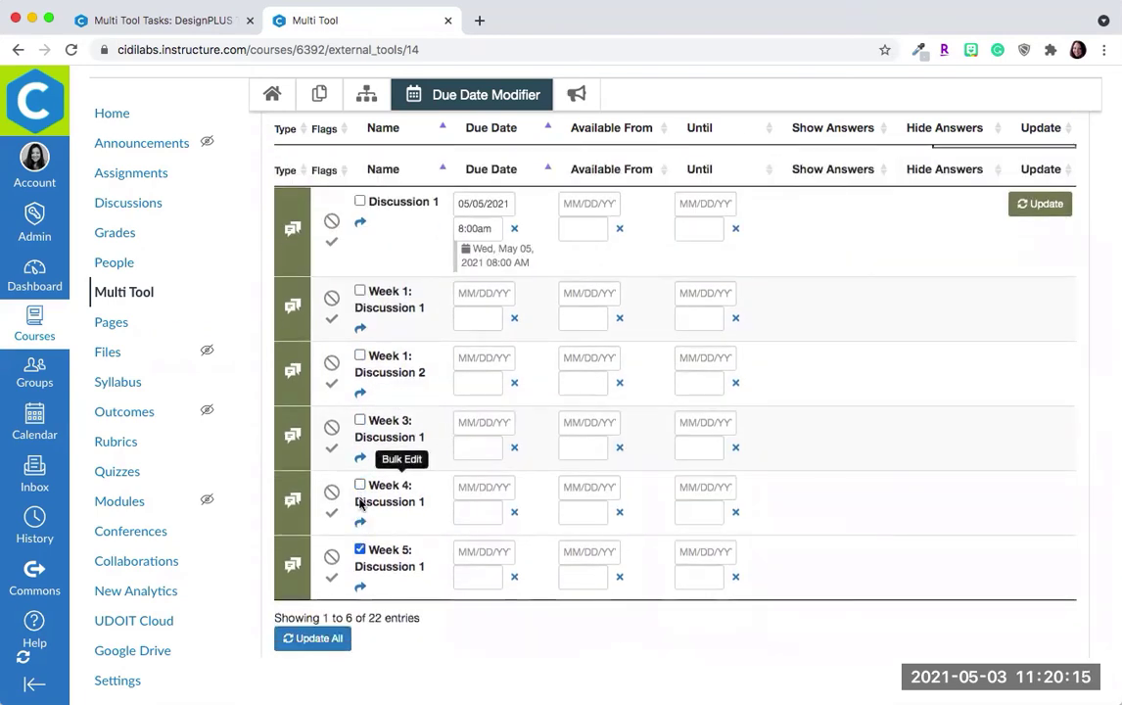
left_click(360, 550)
Step: Clear the assignment data filters and search the list for "week 3"
scroll(806, 325, "up", 6)
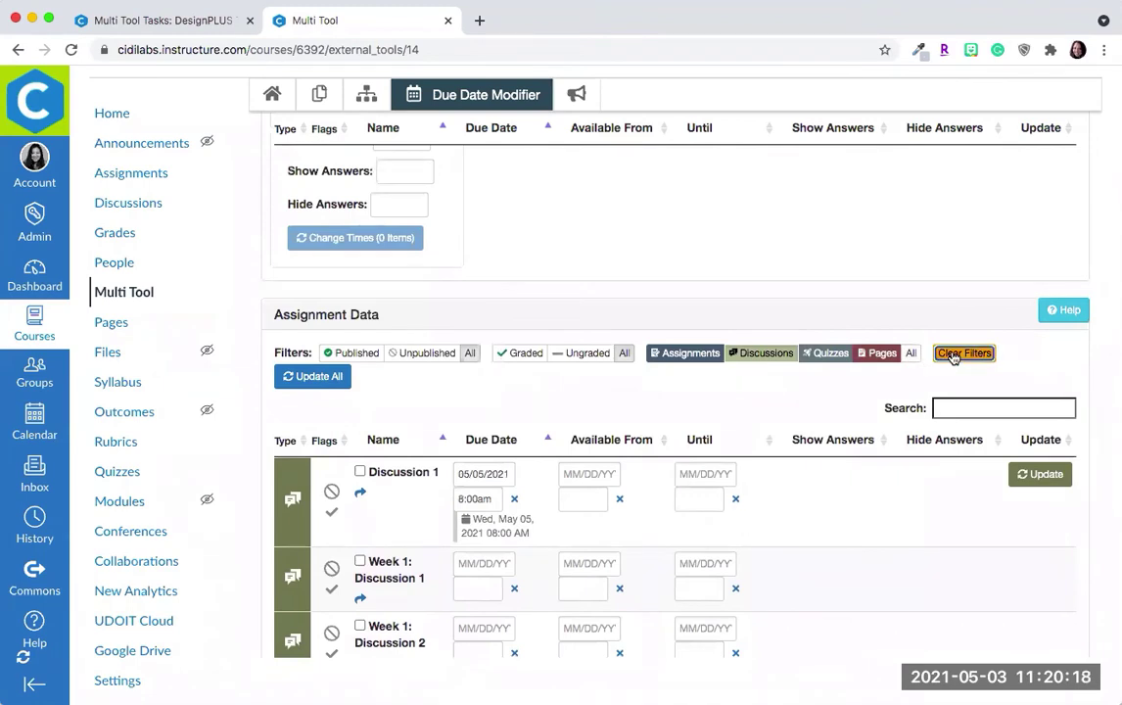
left_click(963, 354)
left_click(976, 386)
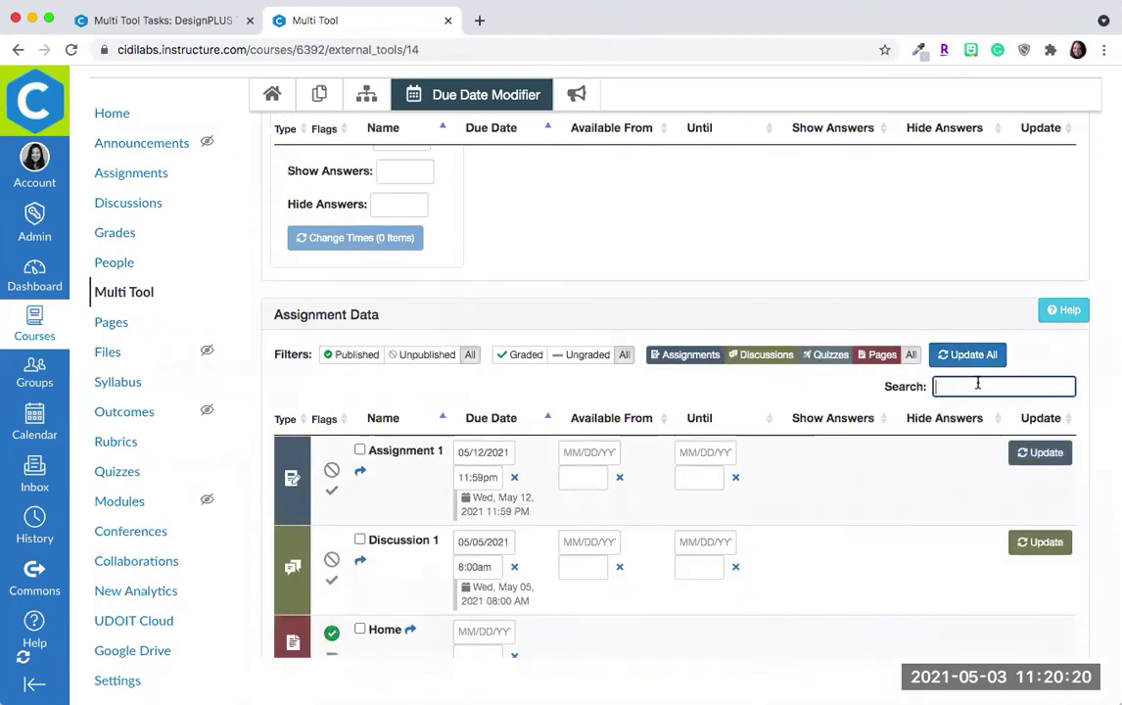
type("week 3")
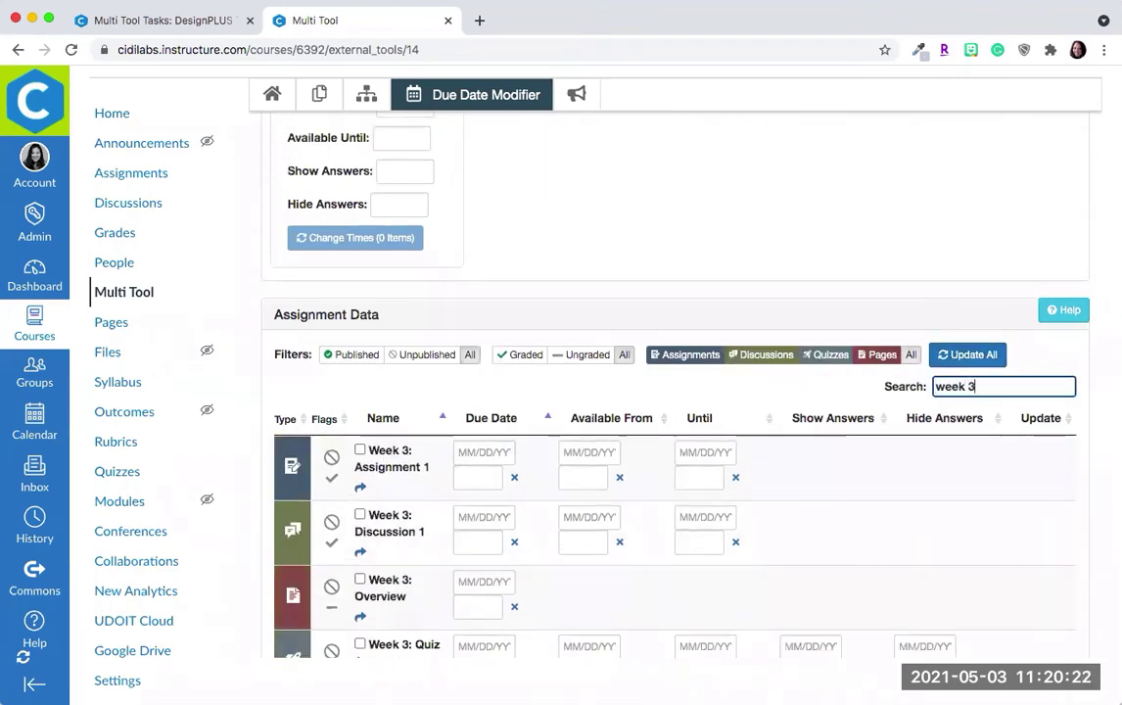
Step: Select Week 3 Assignment 1, Discussion 1, Overview, Quiz 1 and Quiz 2 for bulk editing
scroll(608, 471, "down", 5)
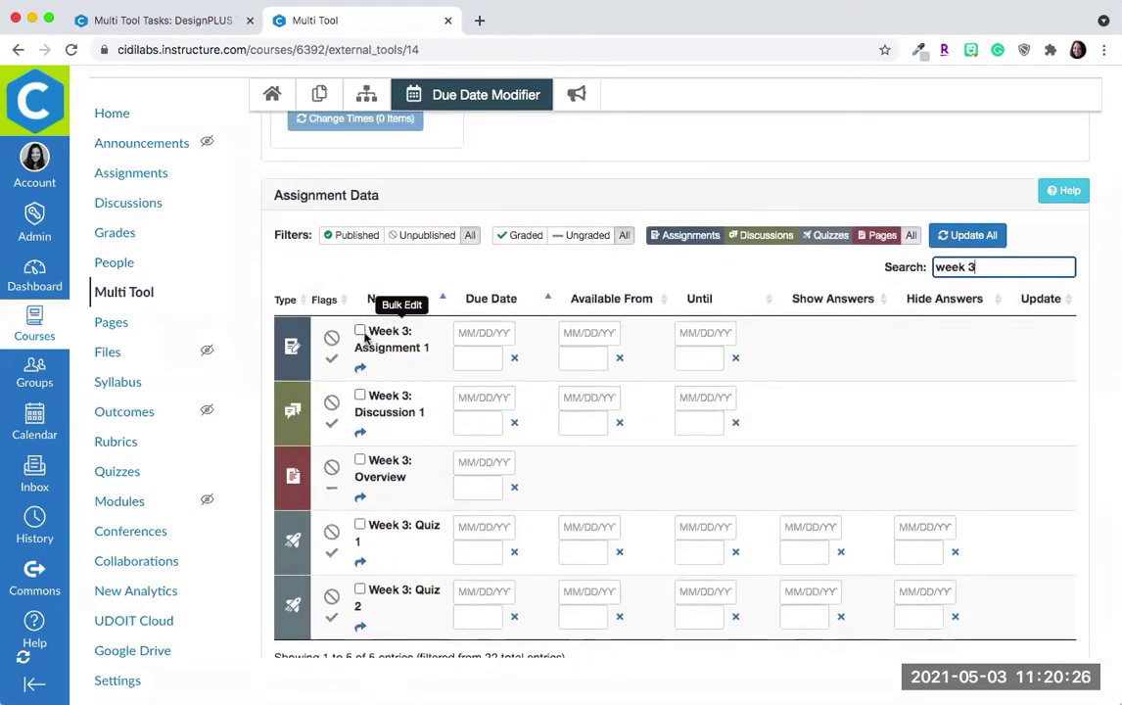
left_click(360, 351)
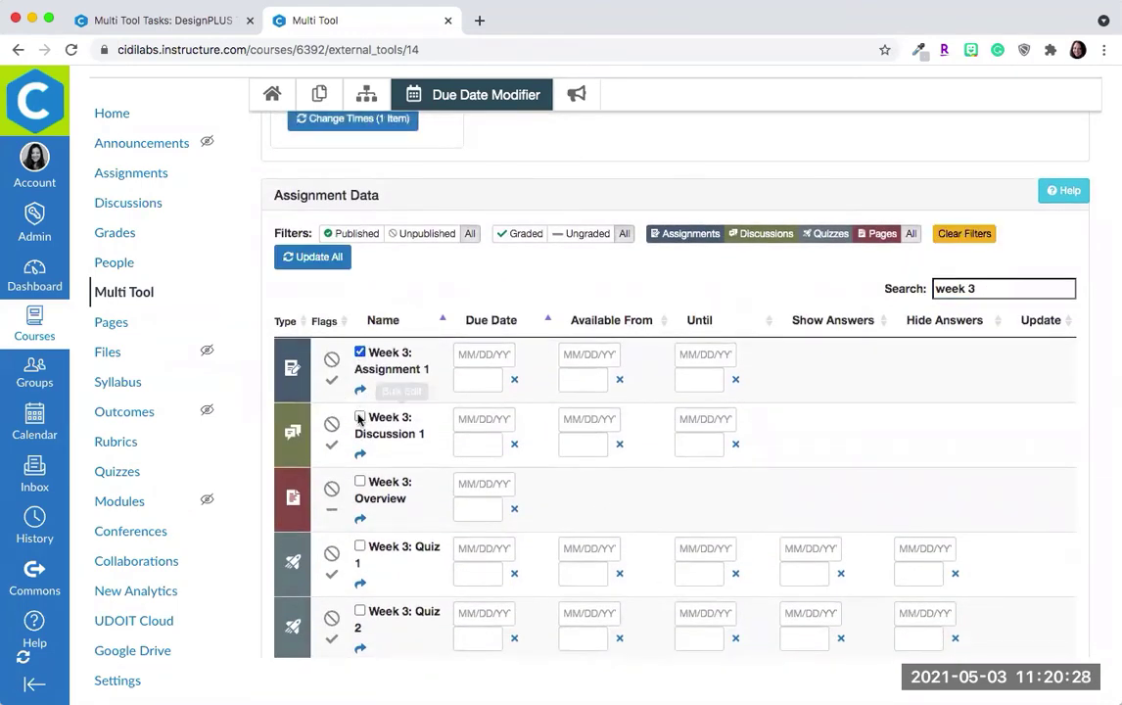
left_click(359, 416)
left_click(359, 482)
left_click(359, 546)
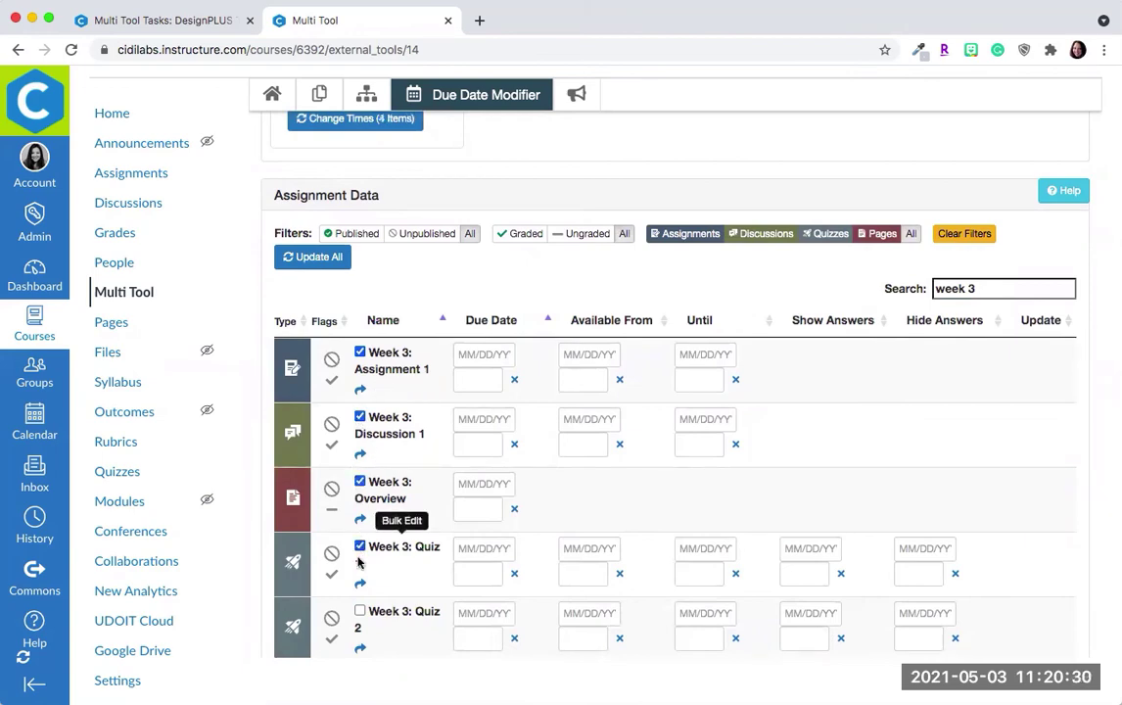
left_click(360, 611)
Step: Set the Bulk Dates day offset to -7 for the selected Week 3 items
scroll(522, 255, "up", 10)
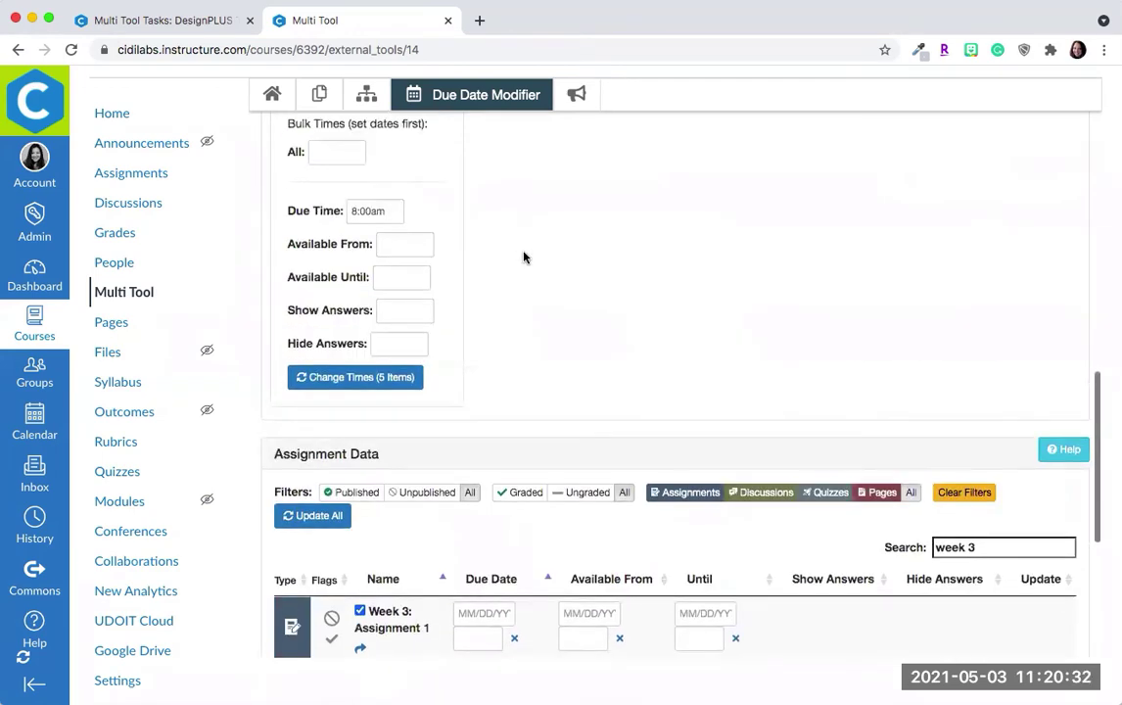
scroll(523, 255, "up", 3)
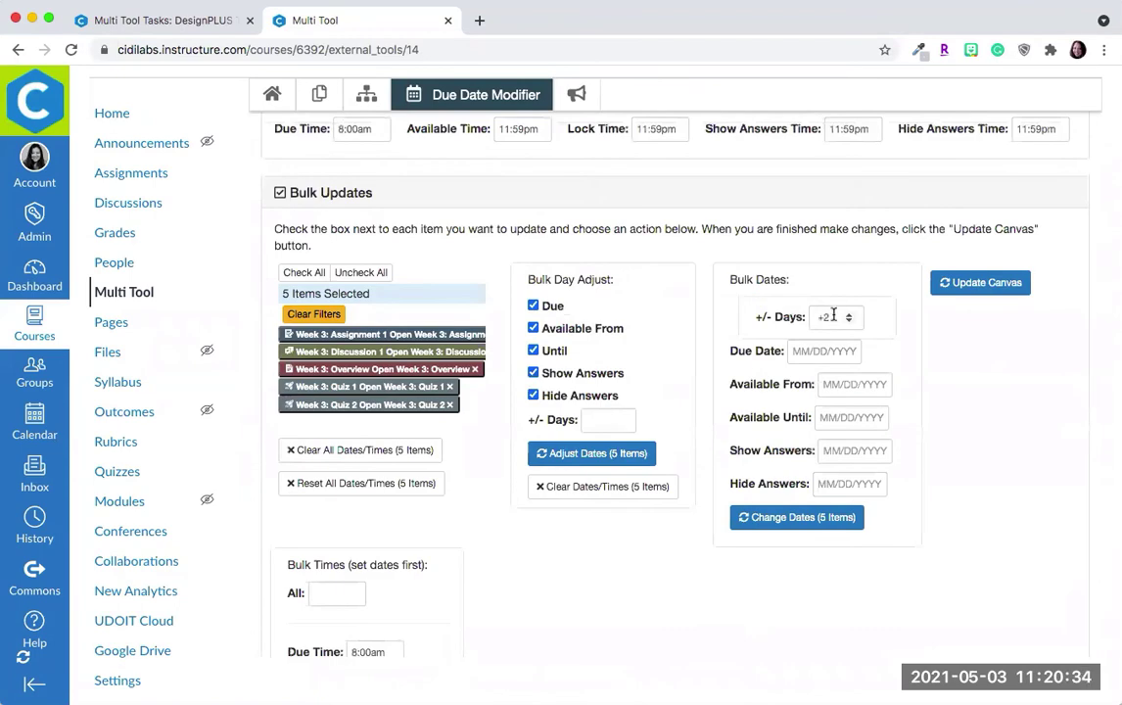
left_click(833, 317)
type("+")
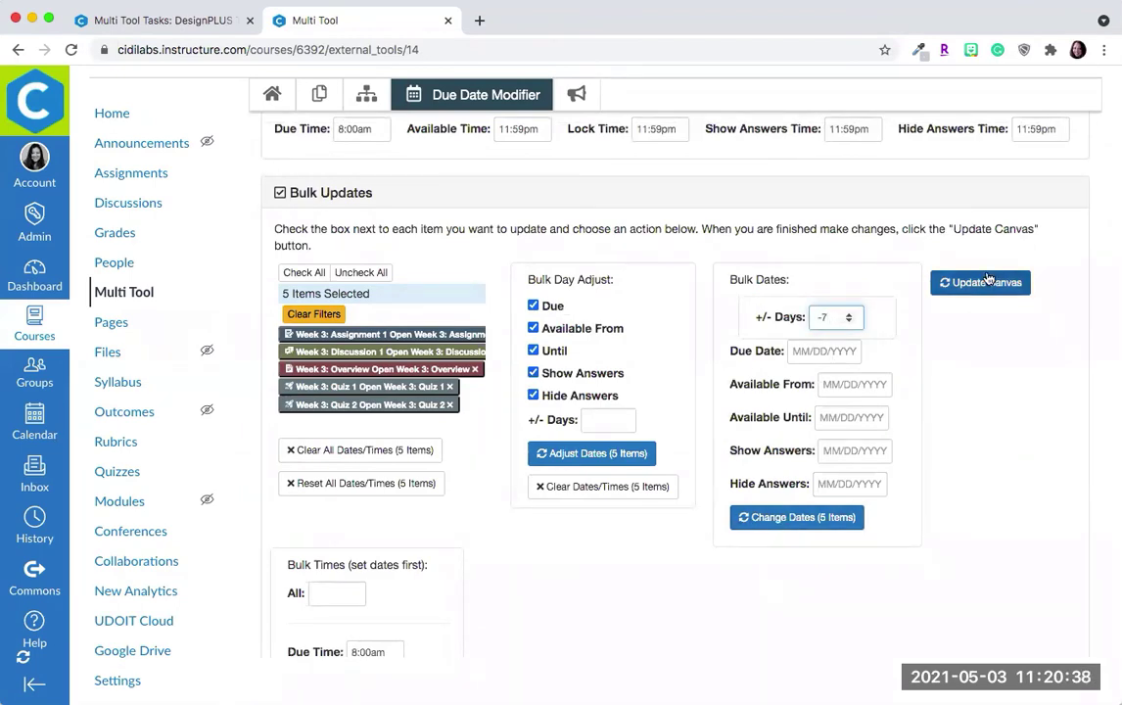
scroll(1010, 434, "down", 5)
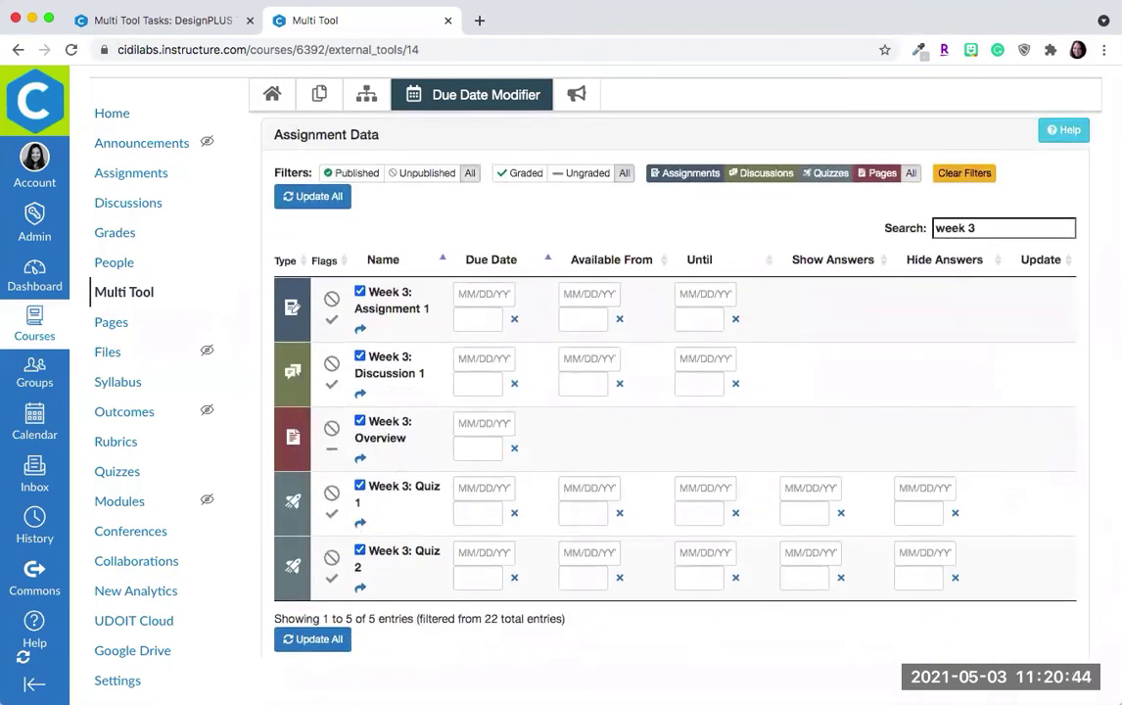
scroll(505, 217, "up", 10)
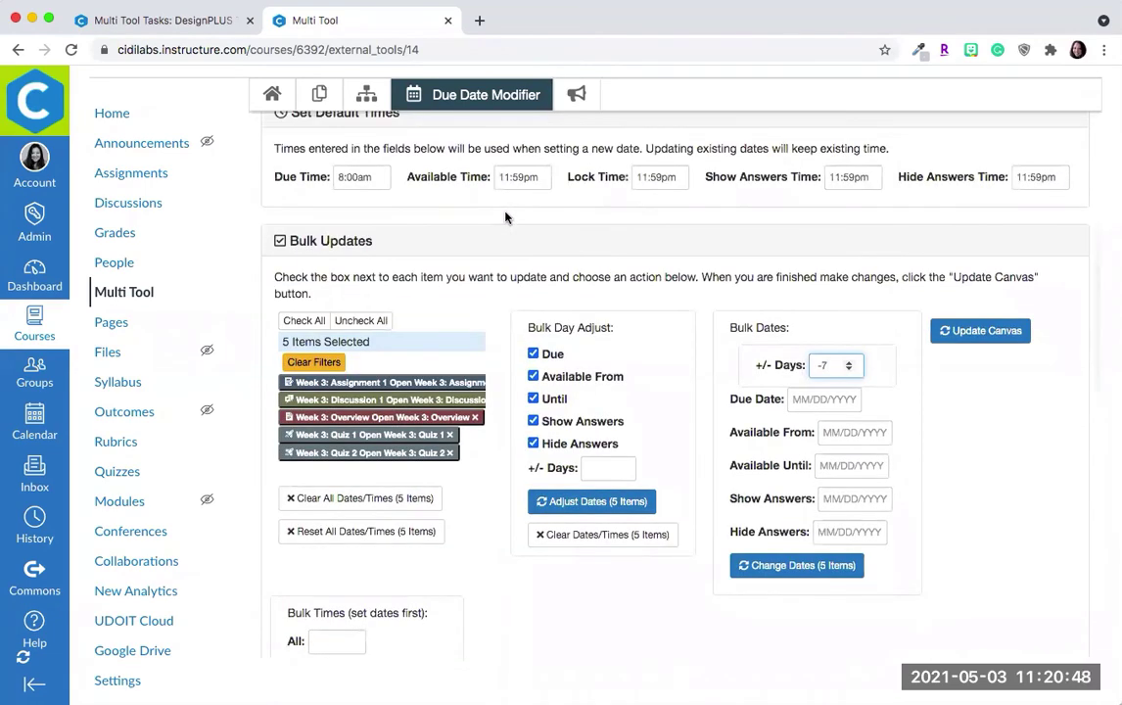
scroll(505, 217, "down", 5)
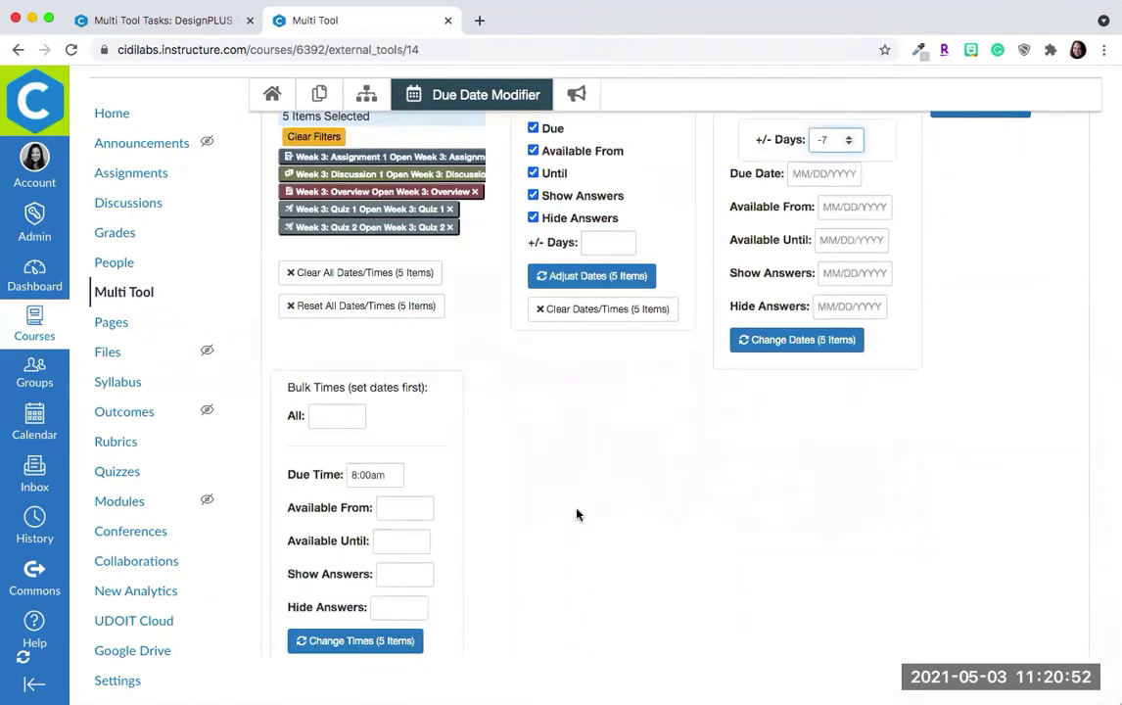
scroll(577, 514, "down", 10)
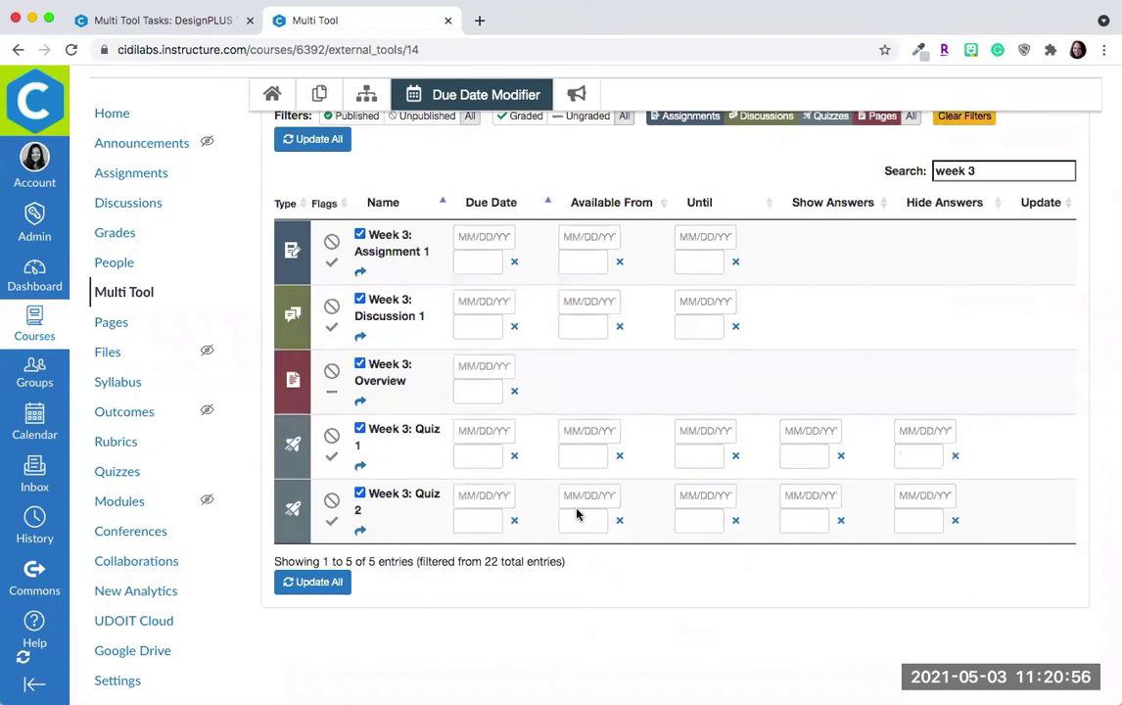
Step: Open the Delayed Announcement Modifier and look through its blackout dates, default time, bulk updates and announcement data sections
scroll(514, 409, "up", 15)
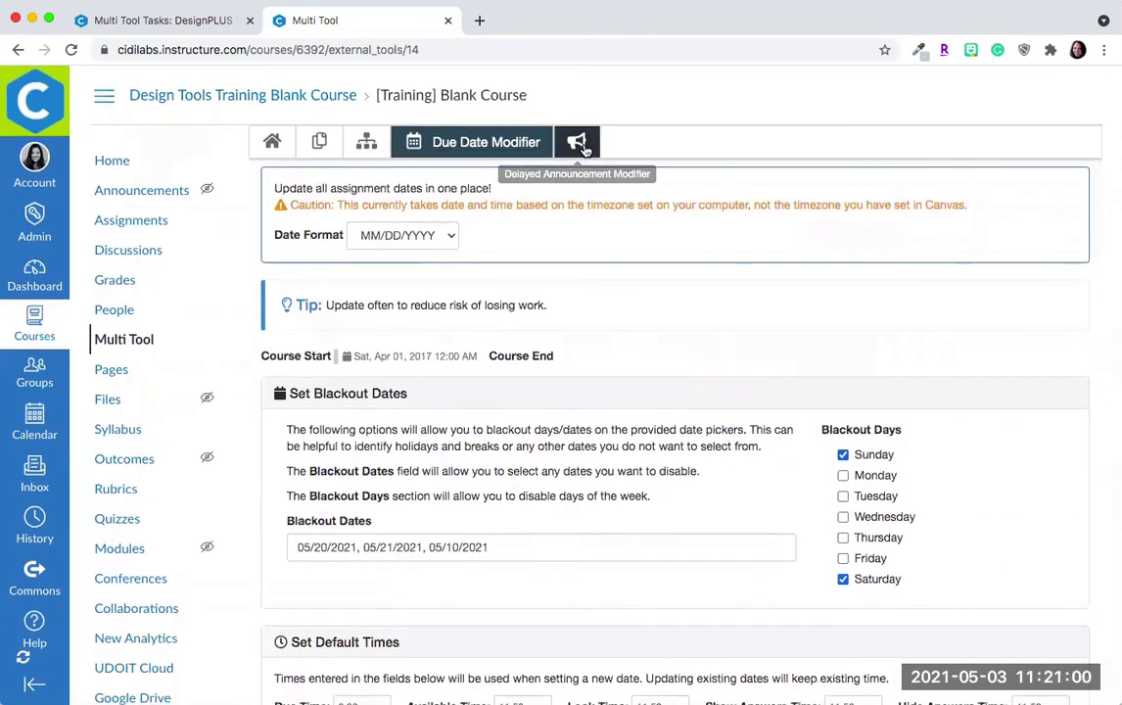
left_click(582, 144)
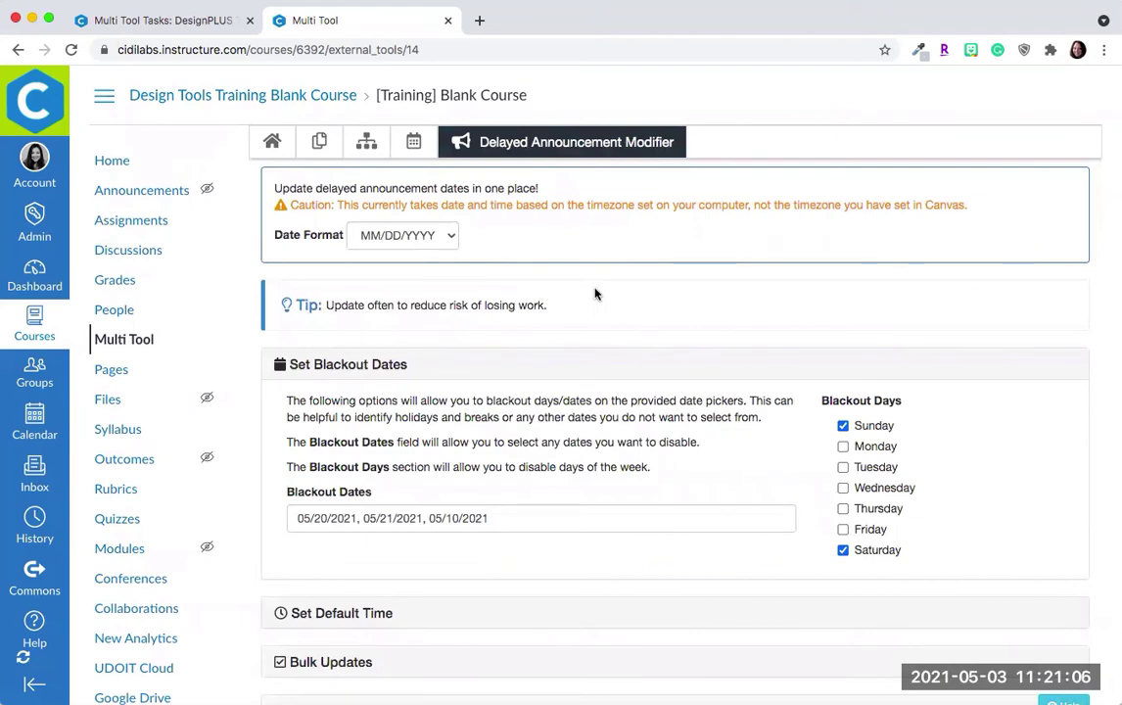
scroll(653, 566, "down", 5)
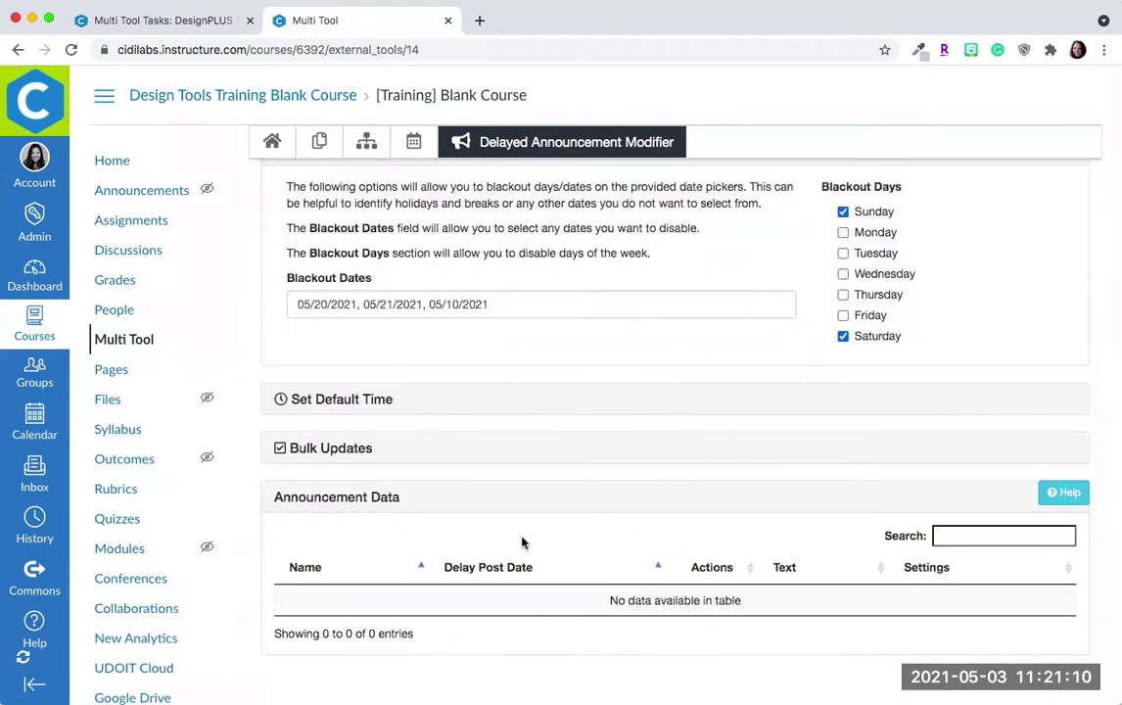
scroll(541, 527, "down", 1)
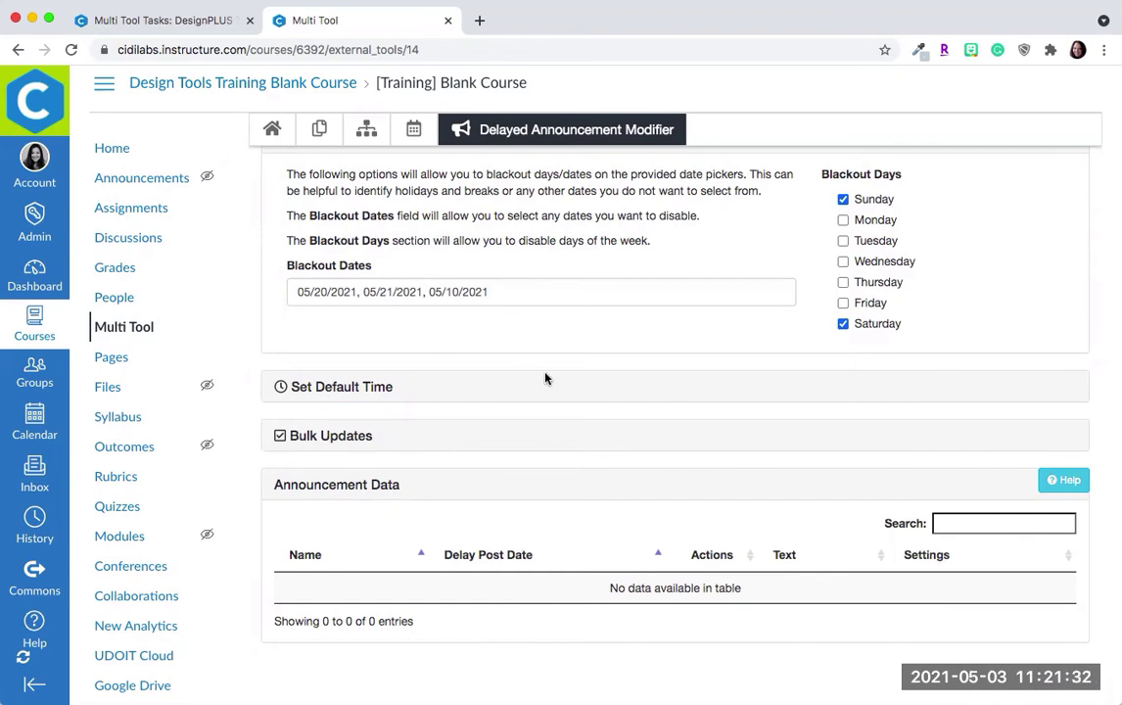
scroll(545, 379, "up", 5)
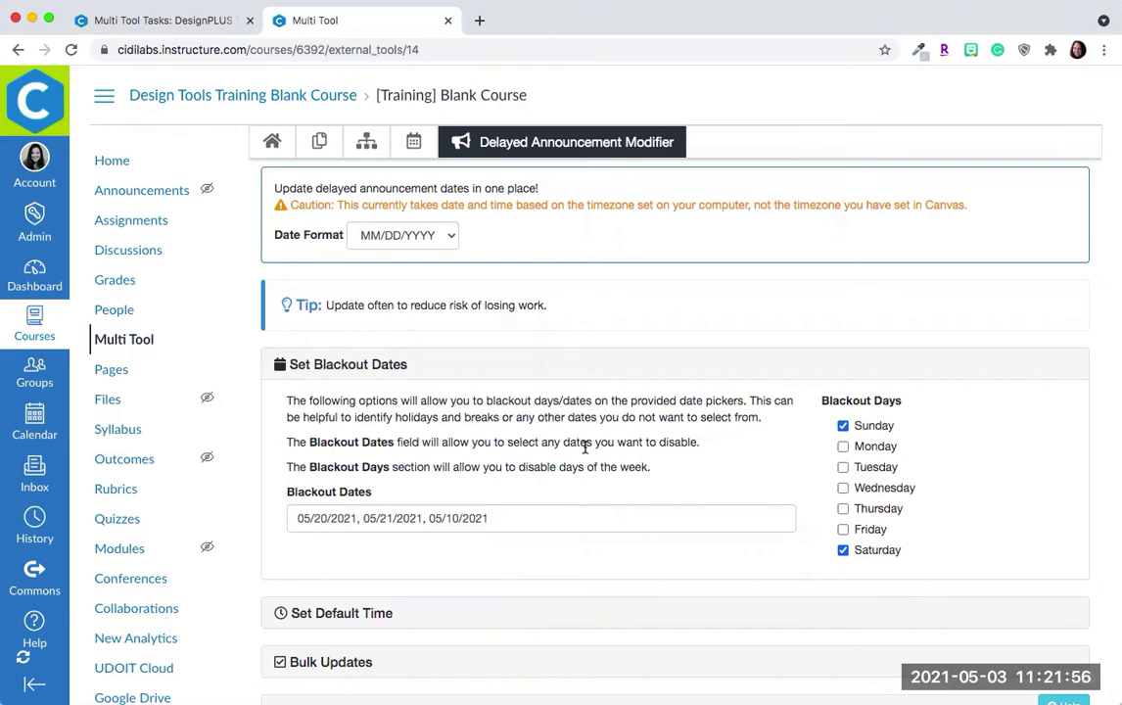
scroll(585, 446, "down", 5)
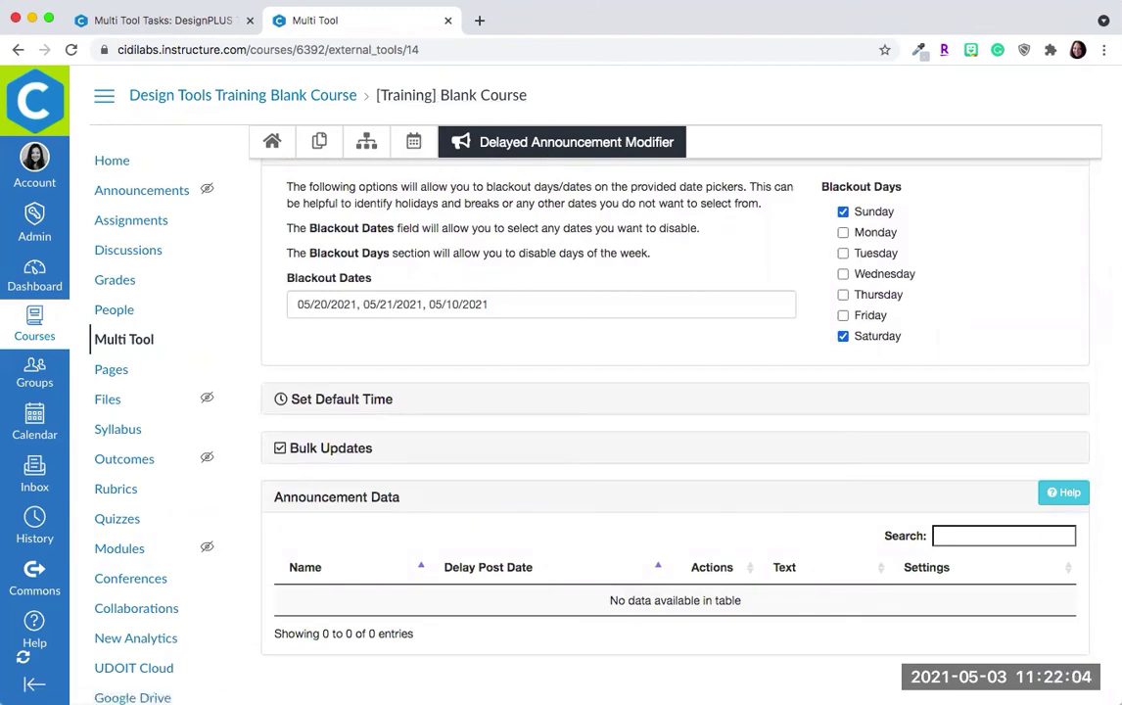
Step: Return to the Multi Tool Tasks training page and advance to the Copy Existing Content page
left_click(184, 21)
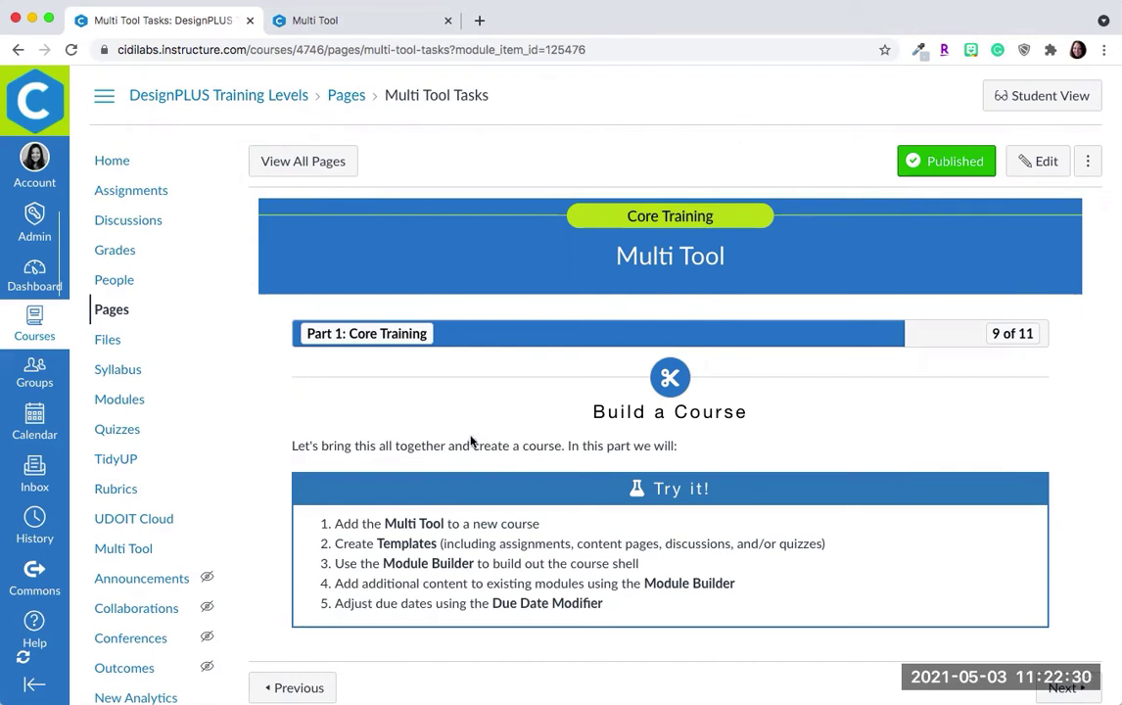
scroll(470, 441, "down", 1)
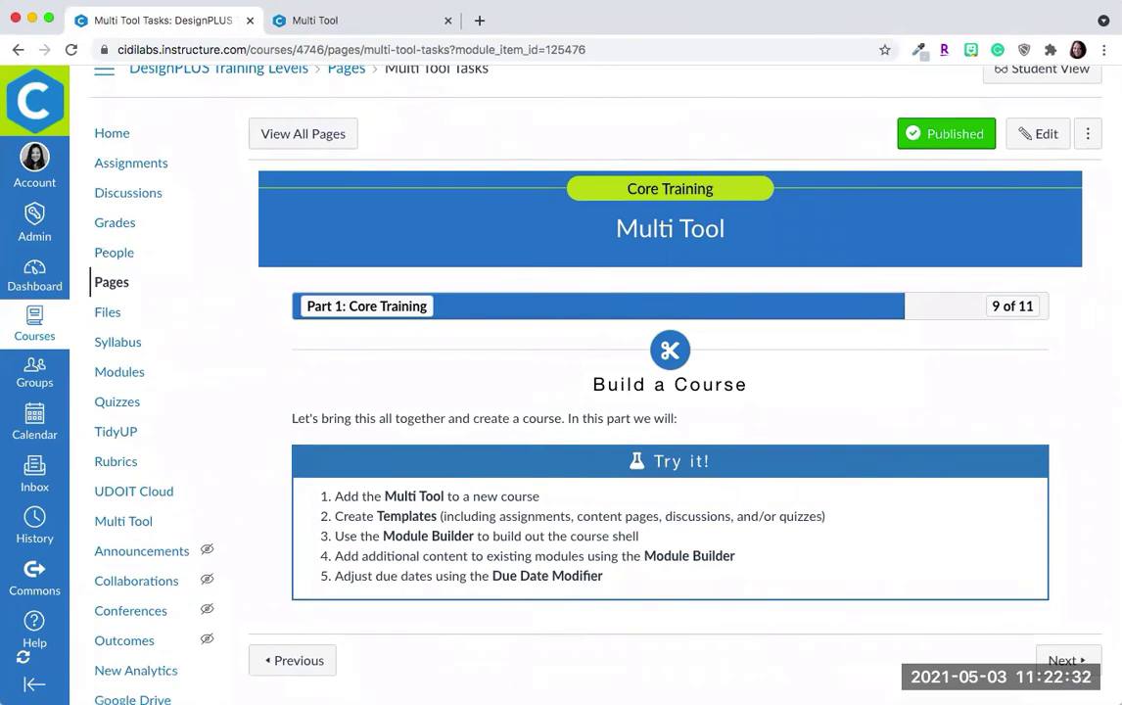
left_click(1067, 660)
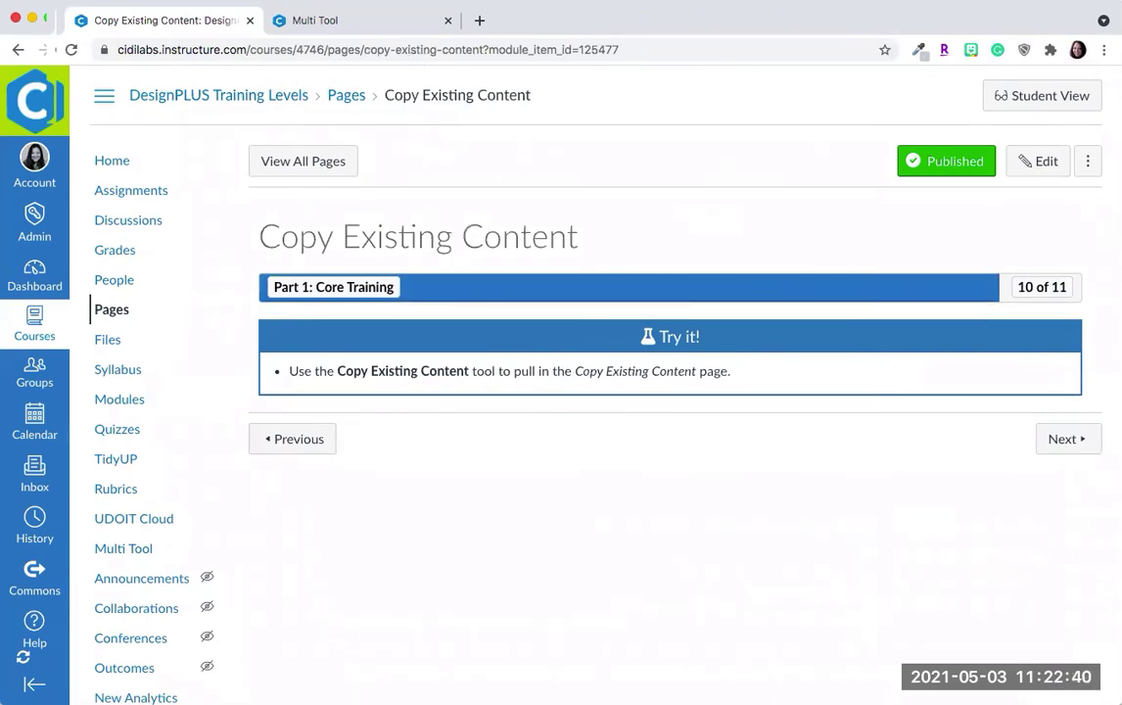
Step: Start editing the Copy Existing Content page and open the Design Tools options for copying existing content
left_click(1045, 164)
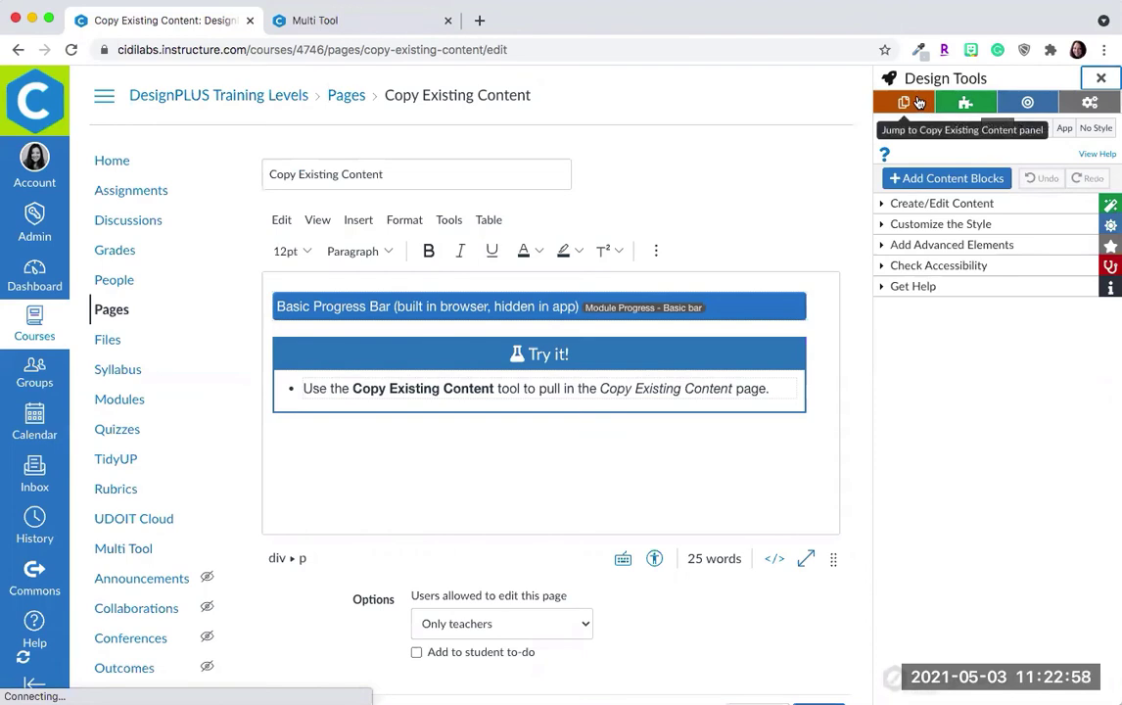
left_click(902, 103)
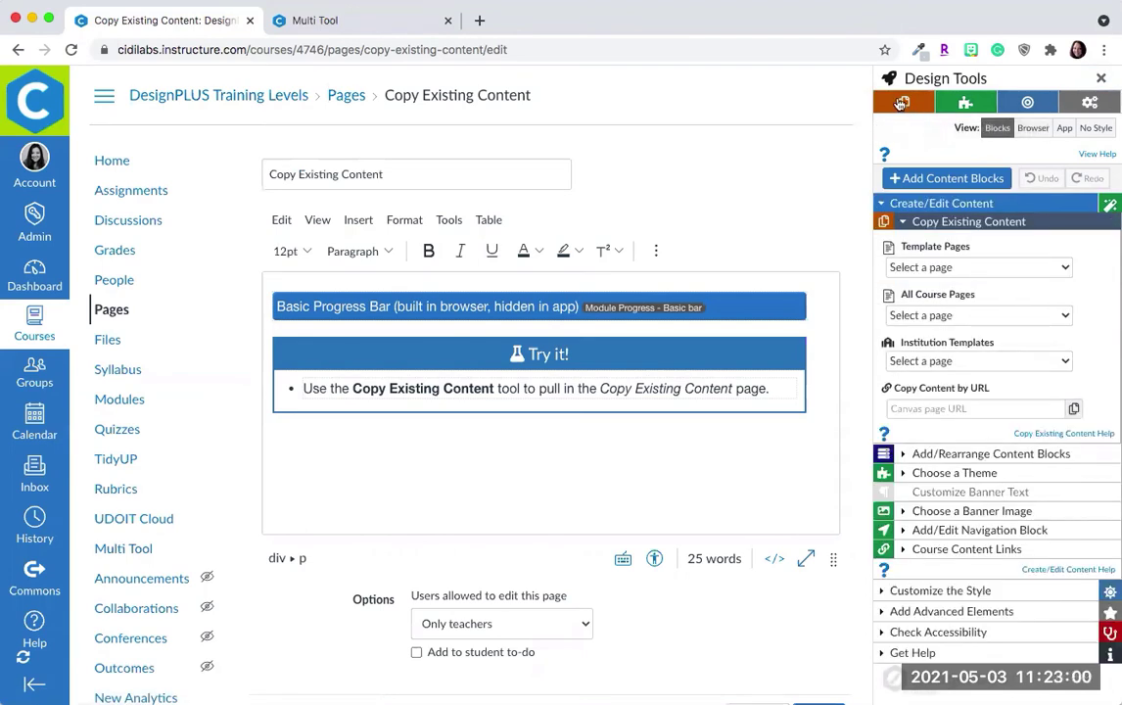
left_click(890, 203)
left_click(936, 204)
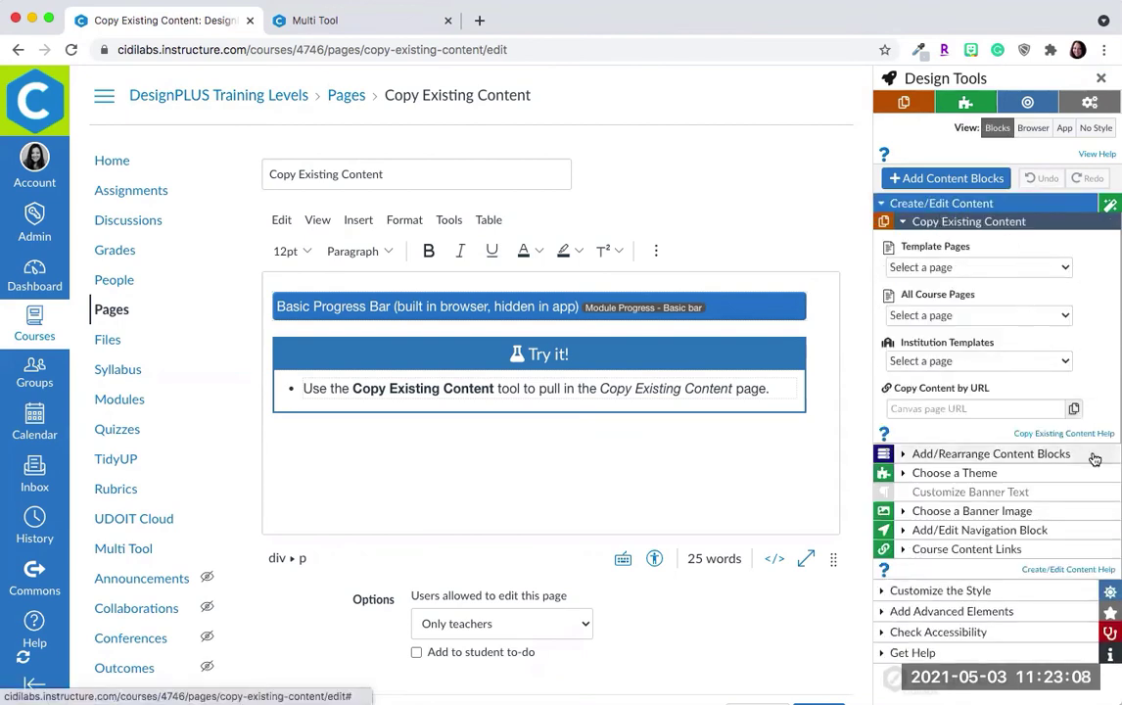
Step: Load the template page [Template] Basic Shell into the page content and undo that replacement
left_click(1063, 269)
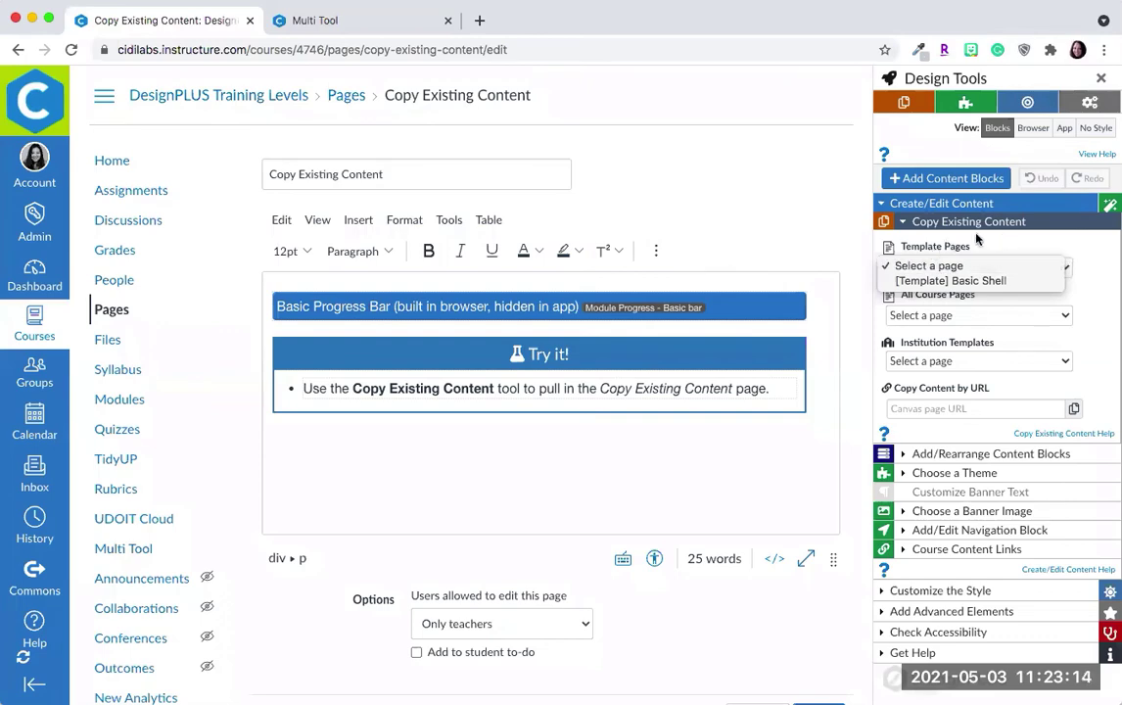
left_click(998, 281)
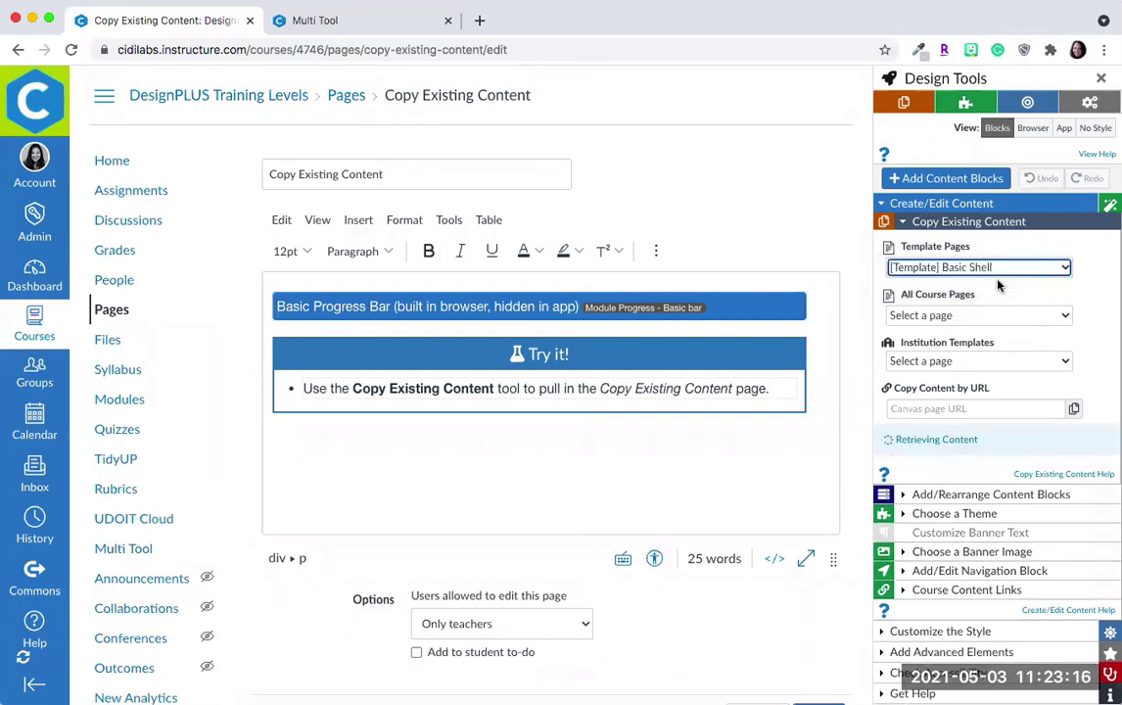
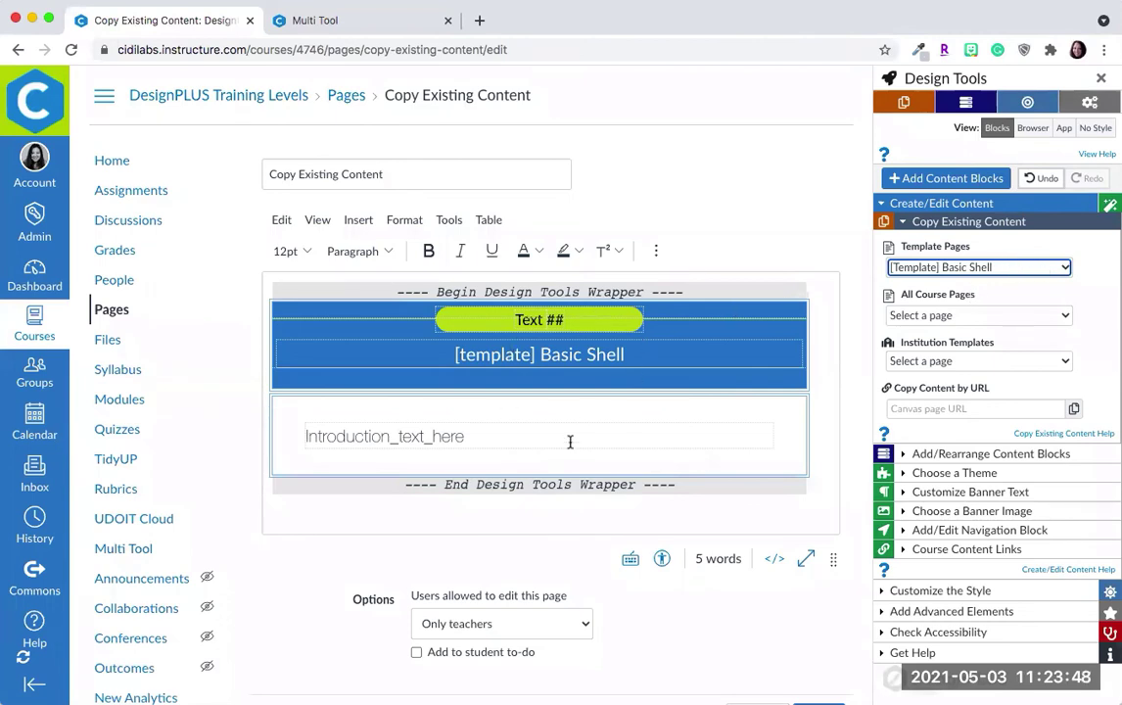
left_click(1045, 179)
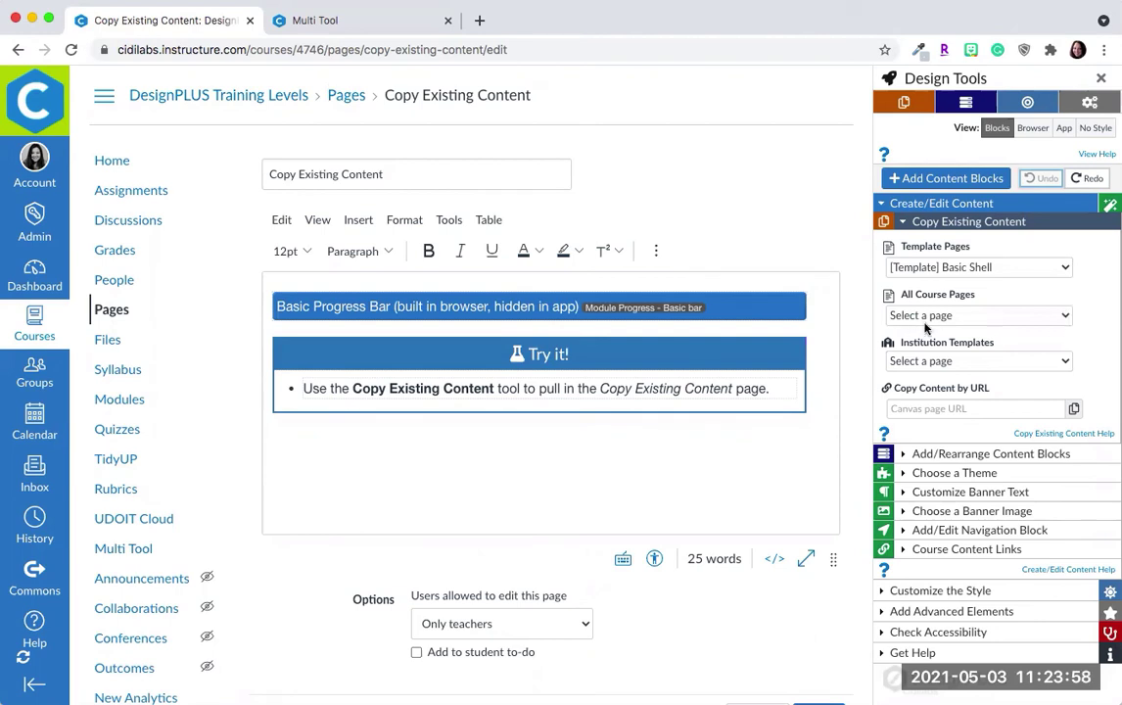
Step: Copy the content of the course page Copy Existing Content Example into the page
left_click(1067, 316)
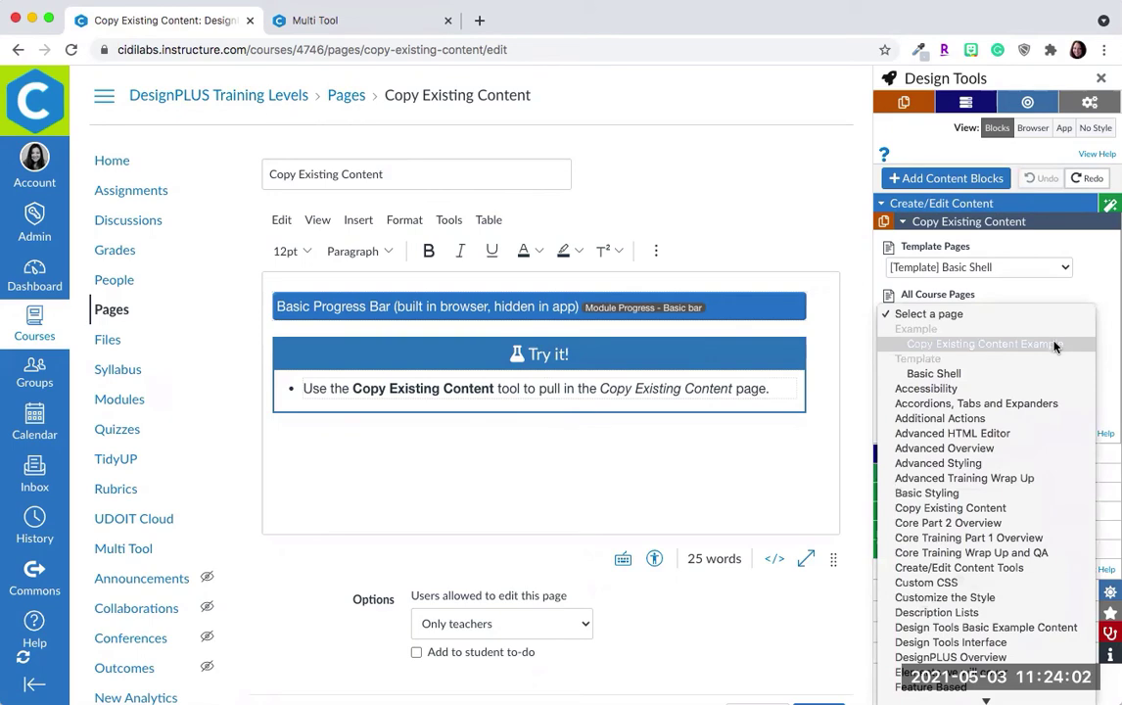
left_click(1054, 344)
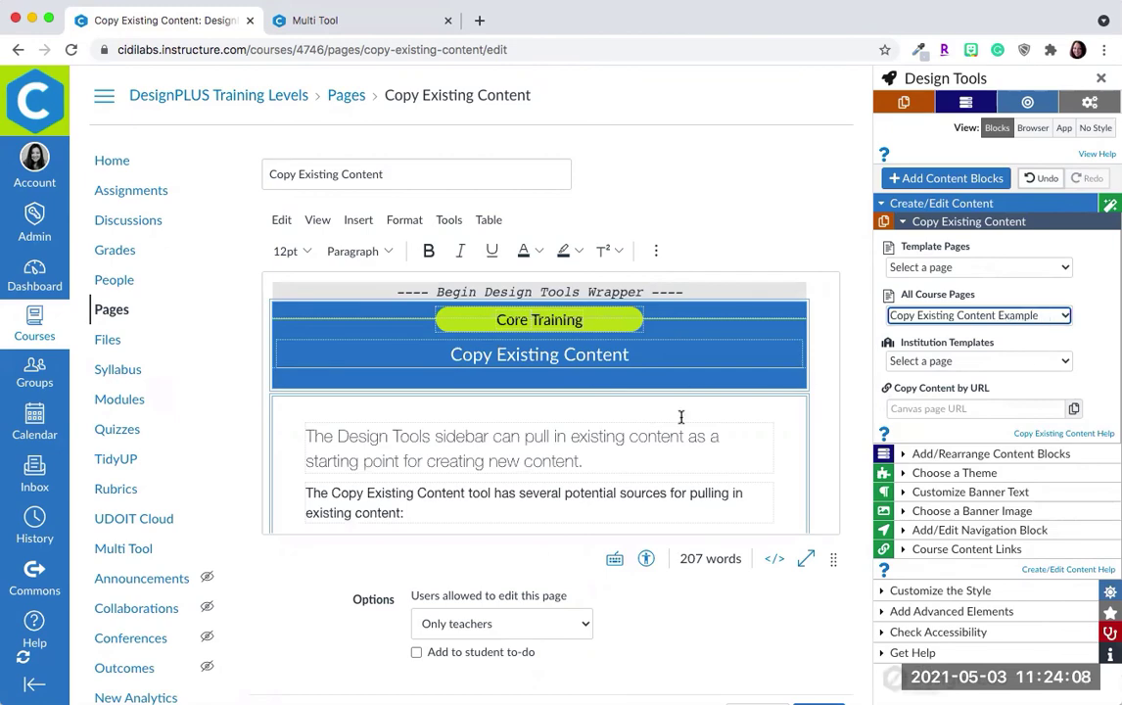
Step: Load the institution template Example Template - Start Here into the Copy Existing Content page
scroll(681, 418, "down", 5)
scroll(682, 415, "down", 3)
scroll(681, 415, "up", 10)
left_click(1065, 361)
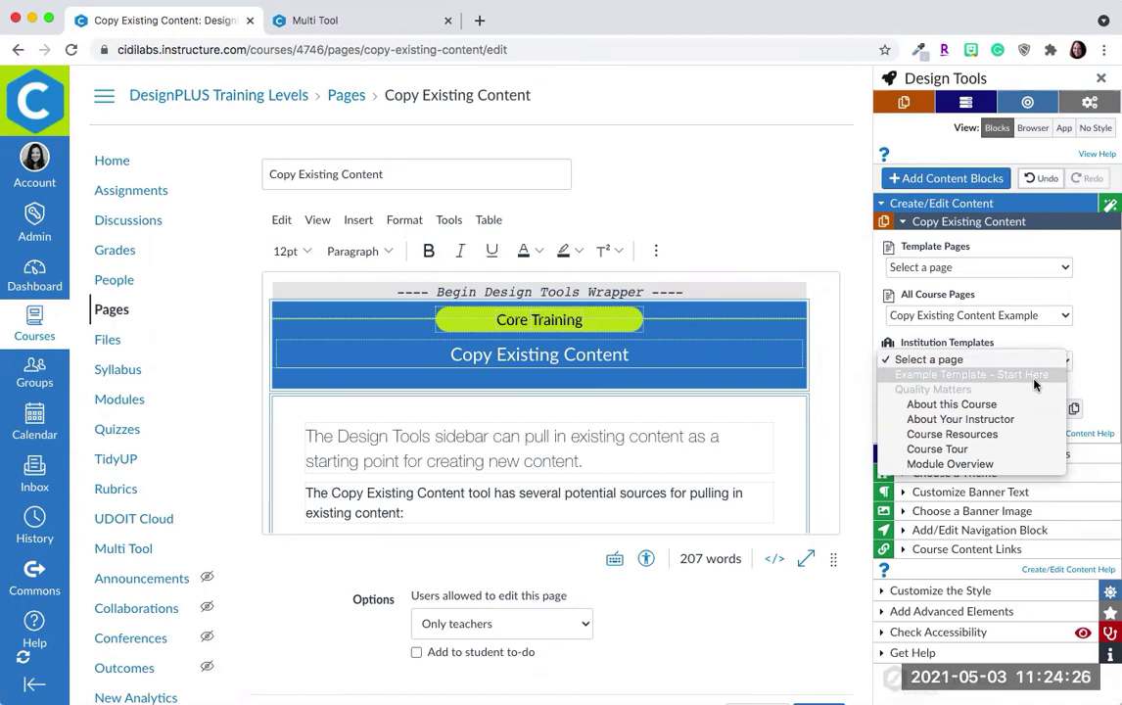
left_click(969, 375)
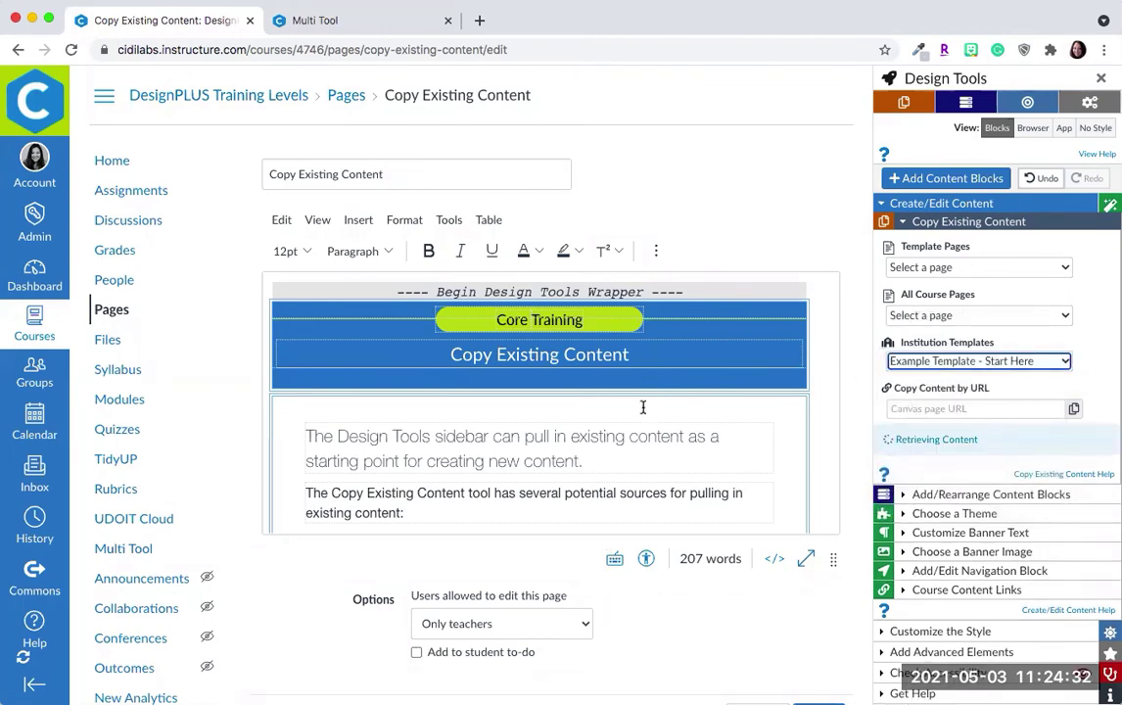
Step: Review the loaded Start Here template from its locked instructions through its orientation steps, and check the list of institution templates
scroll(675, 466, "down", 2)
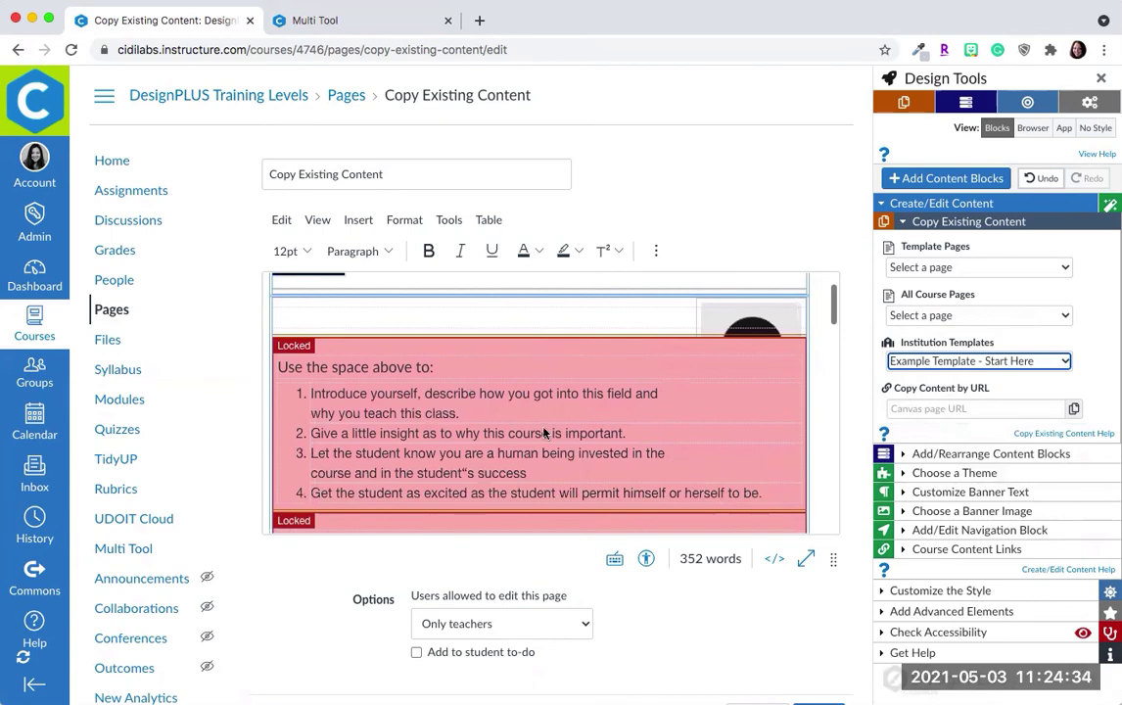
scroll(519, 473, "down", 1)
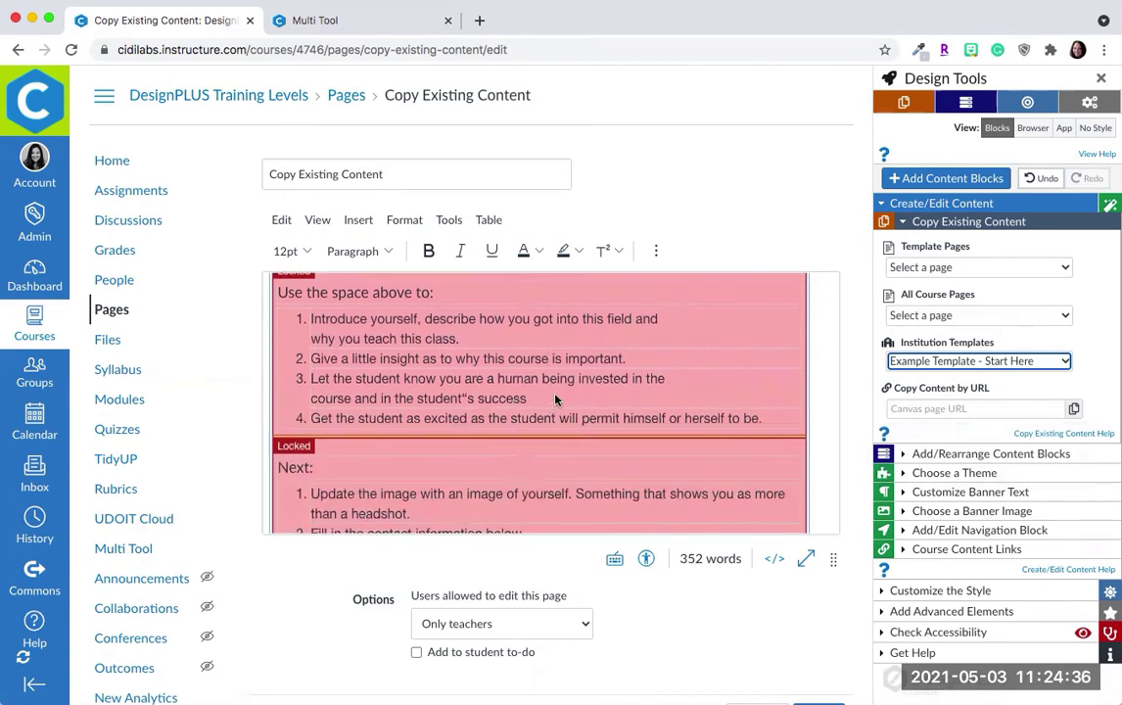
scroll(504, 391, "down", 3)
scroll(515, 423, "down", 3)
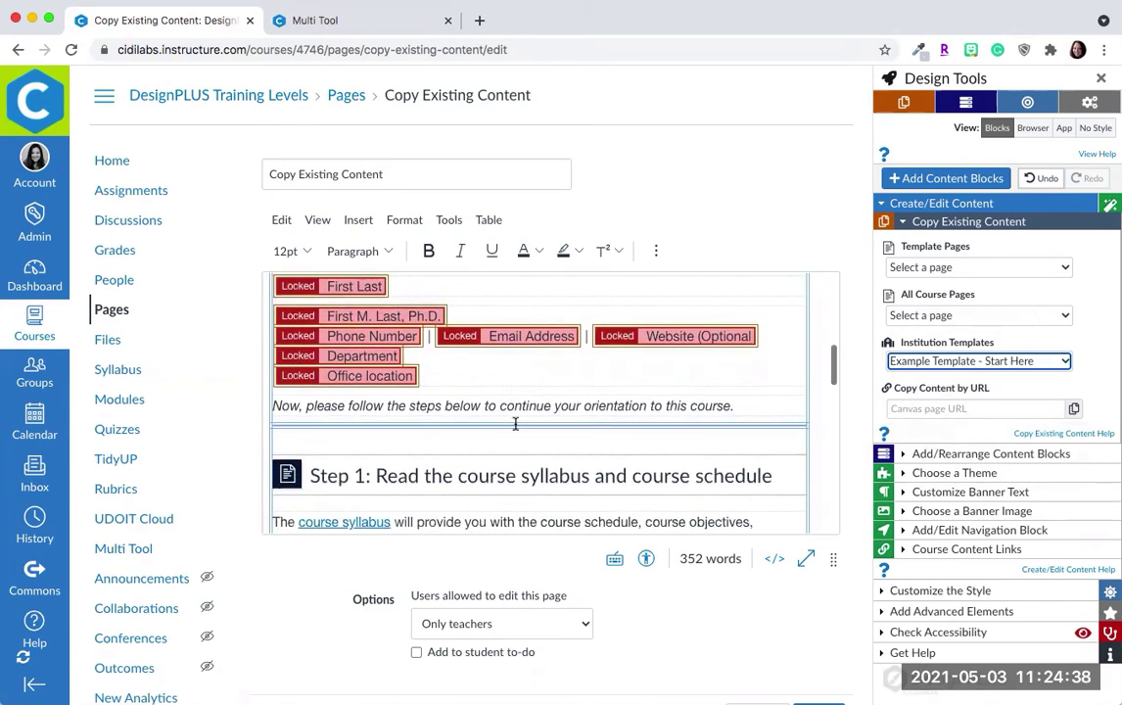
scroll(476, 495, "down", 3)
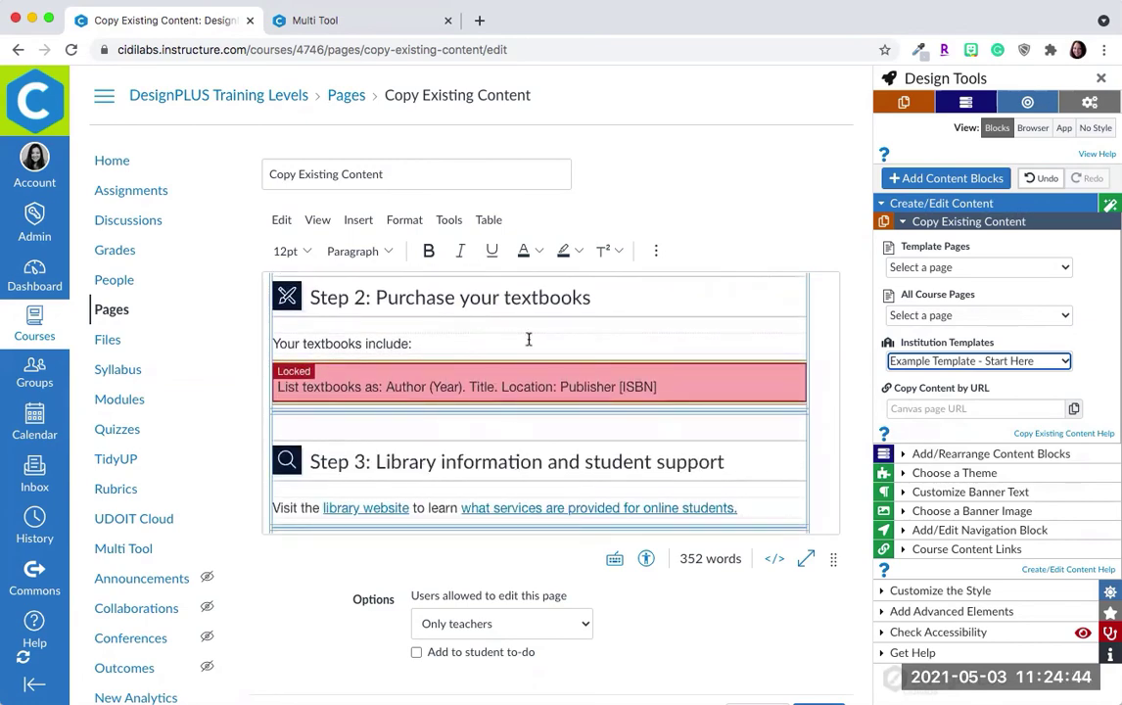
scroll(528, 336, "up", 10)
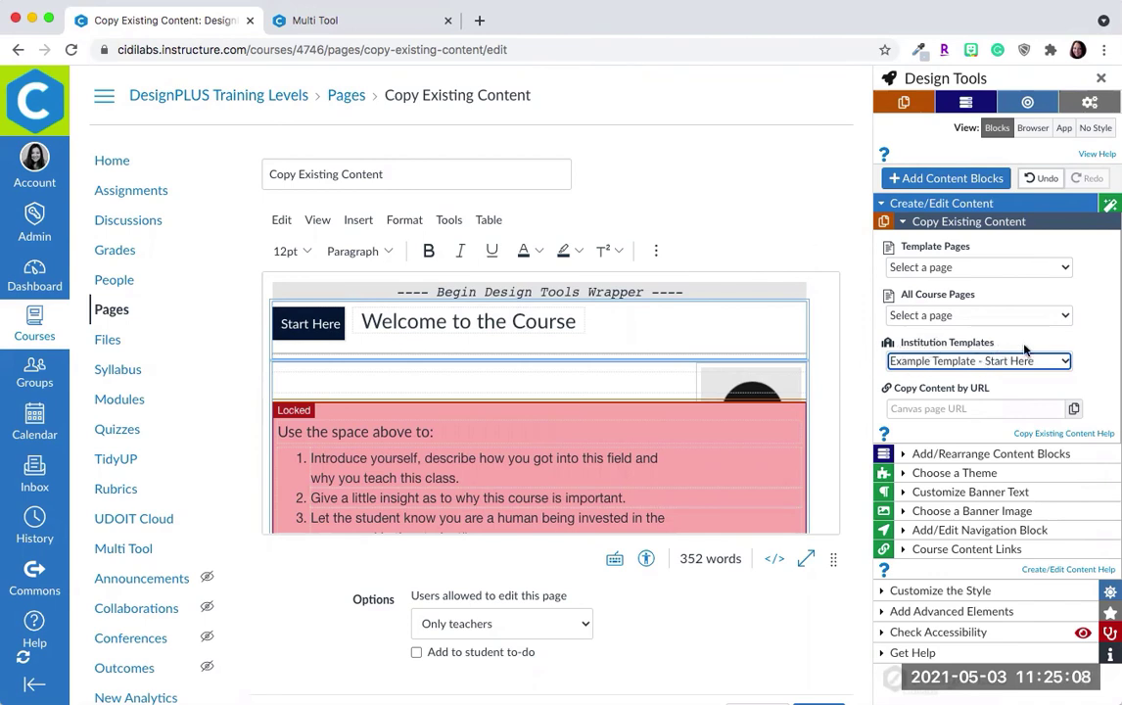
left_click(1064, 361)
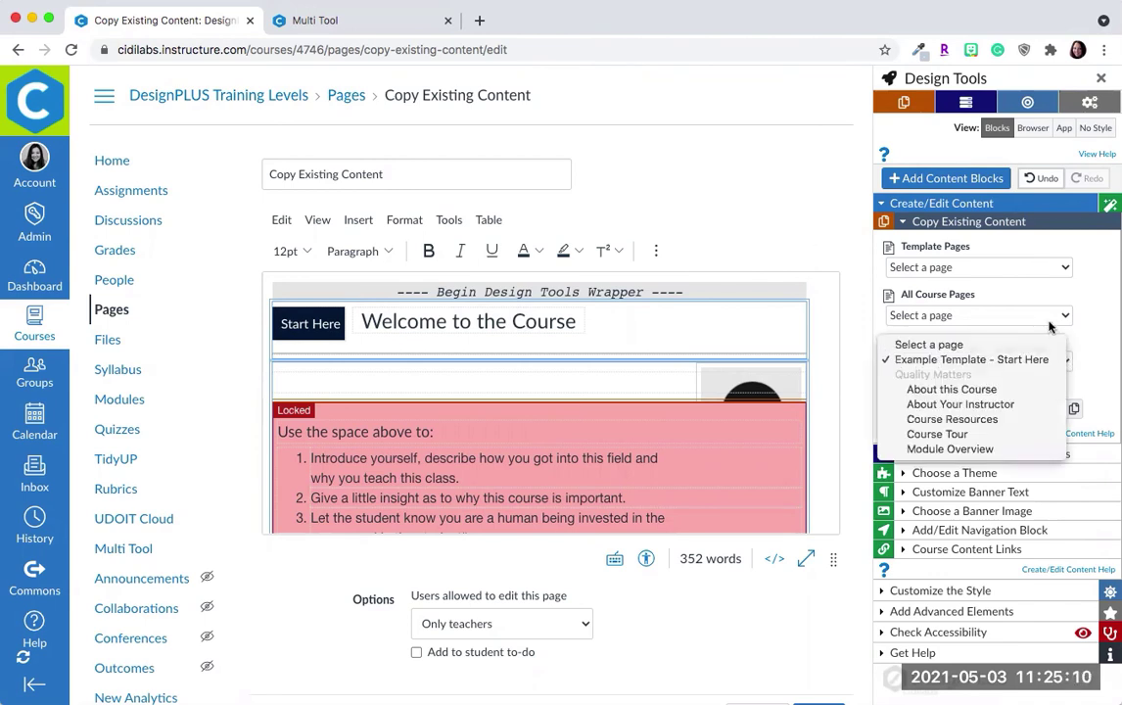
left_click(1097, 349)
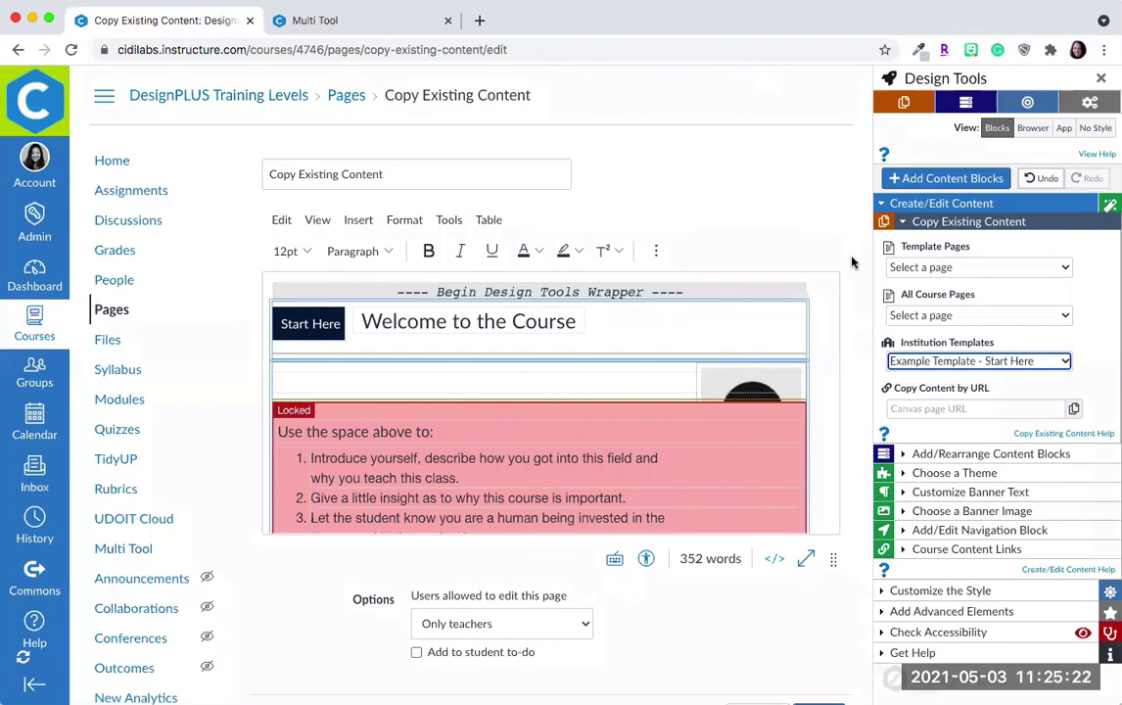
Step: Replace the page content with the course page Copy Existing Content Example
scroll(853, 270, "down", 2)
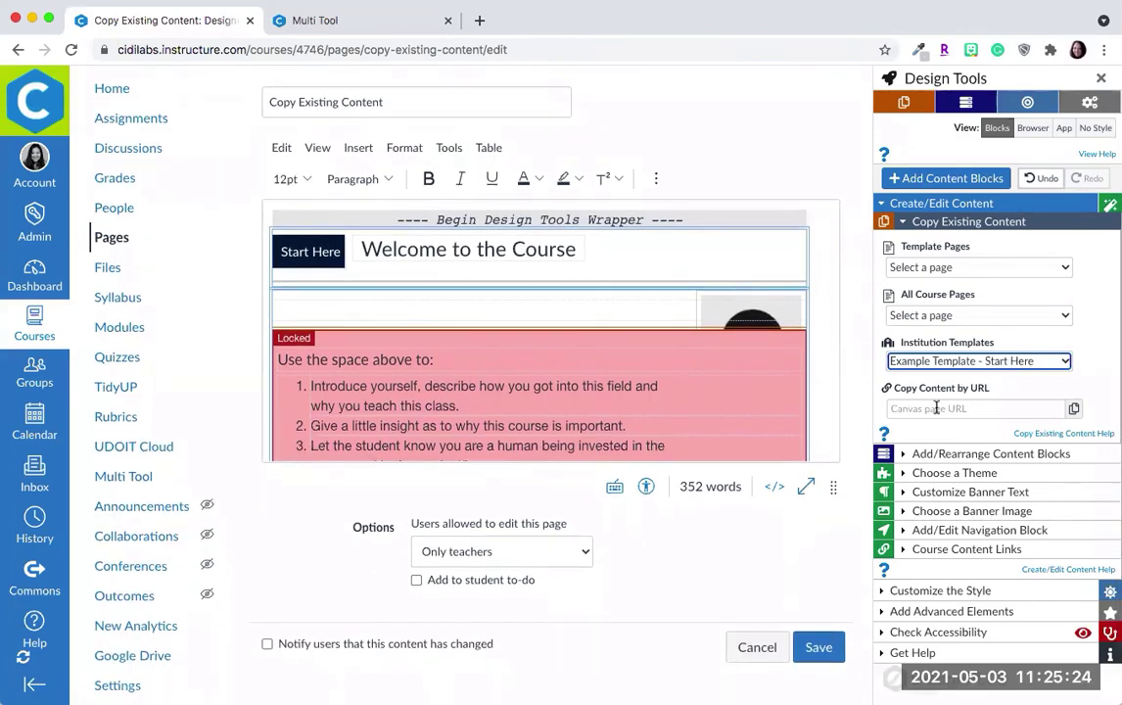
left_click(1026, 316)
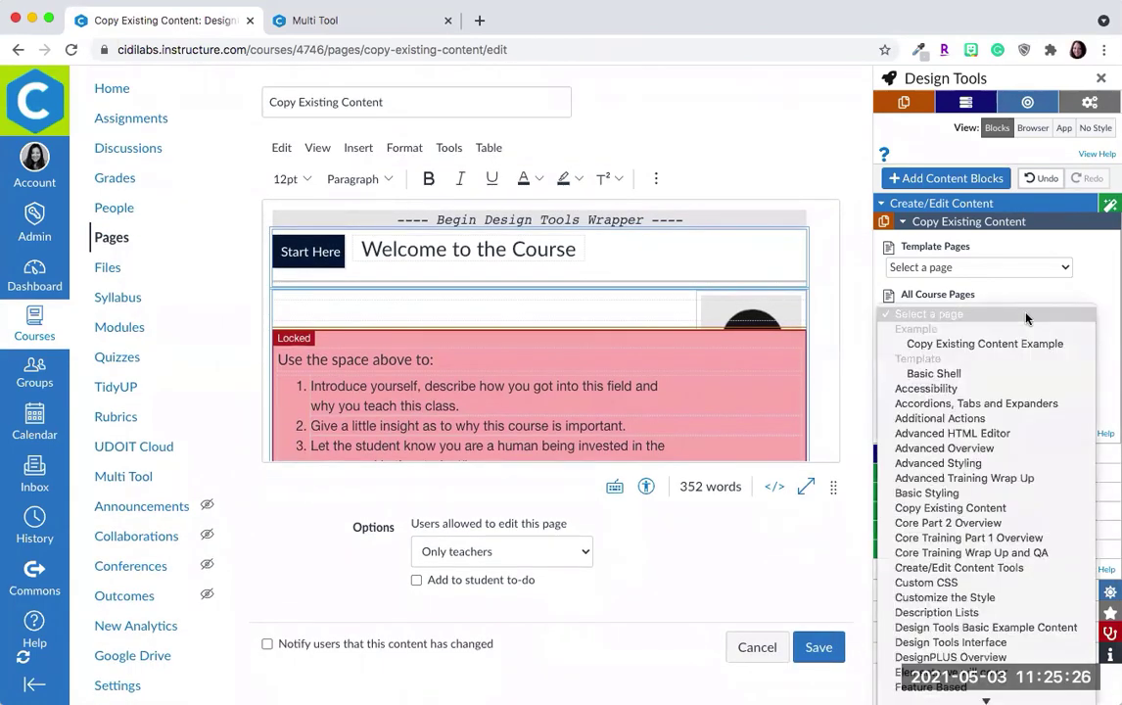
left_click(1030, 344)
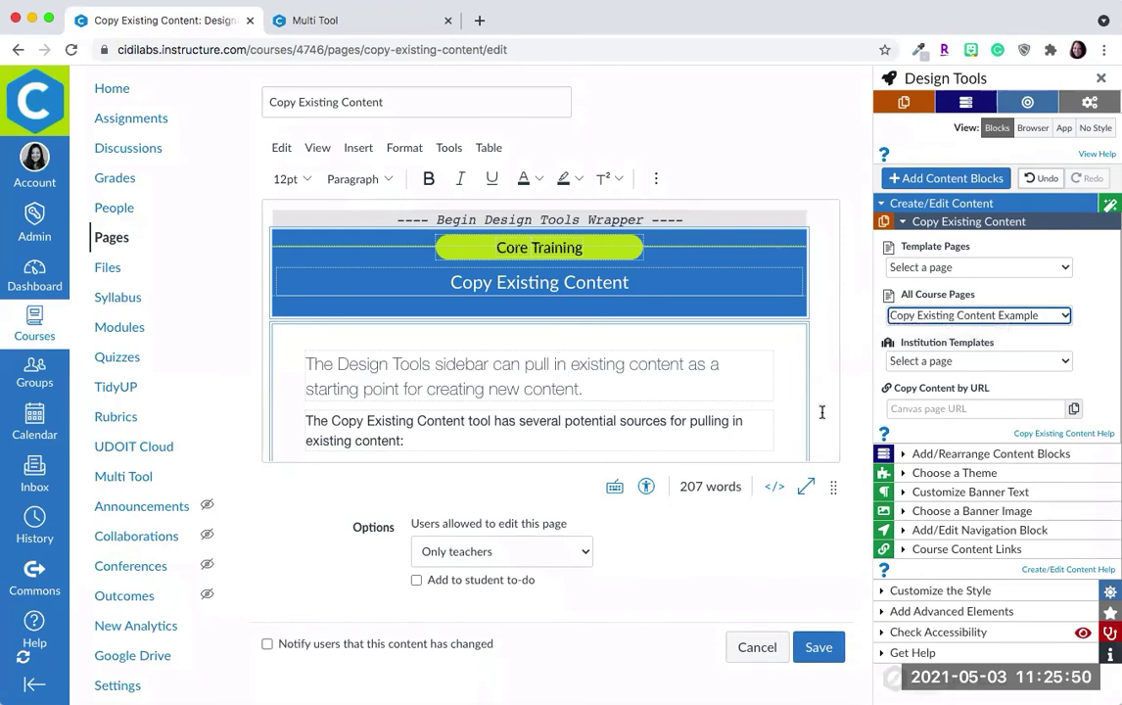
Step: Review the content sources and the cautions about copying by URL and linked assets, highlighting the working and non-working example URLs
scroll(675, 351, "down", 4)
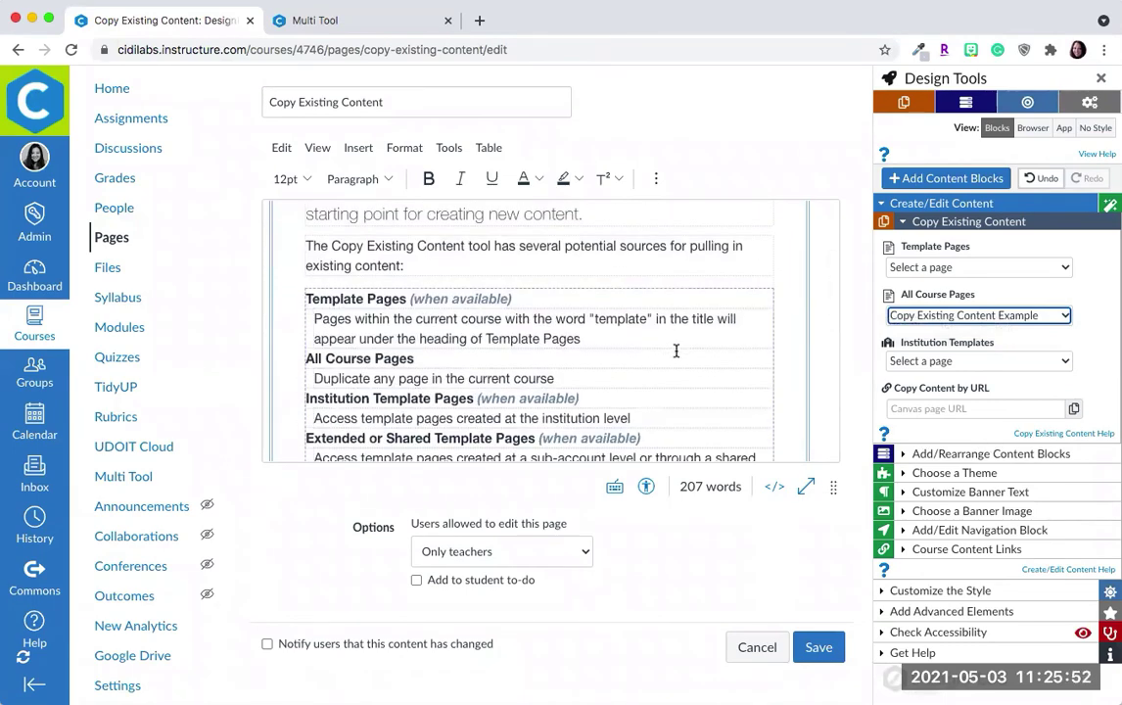
scroll(675, 351, "down", 2)
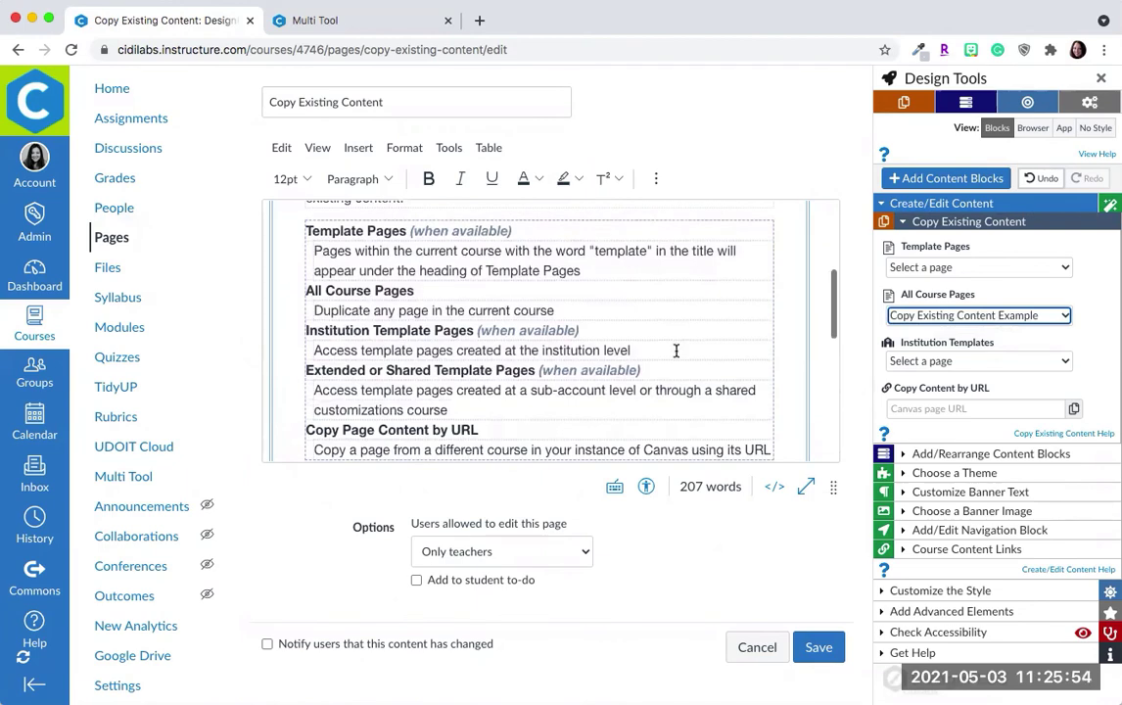
scroll(656, 305, "down", 5)
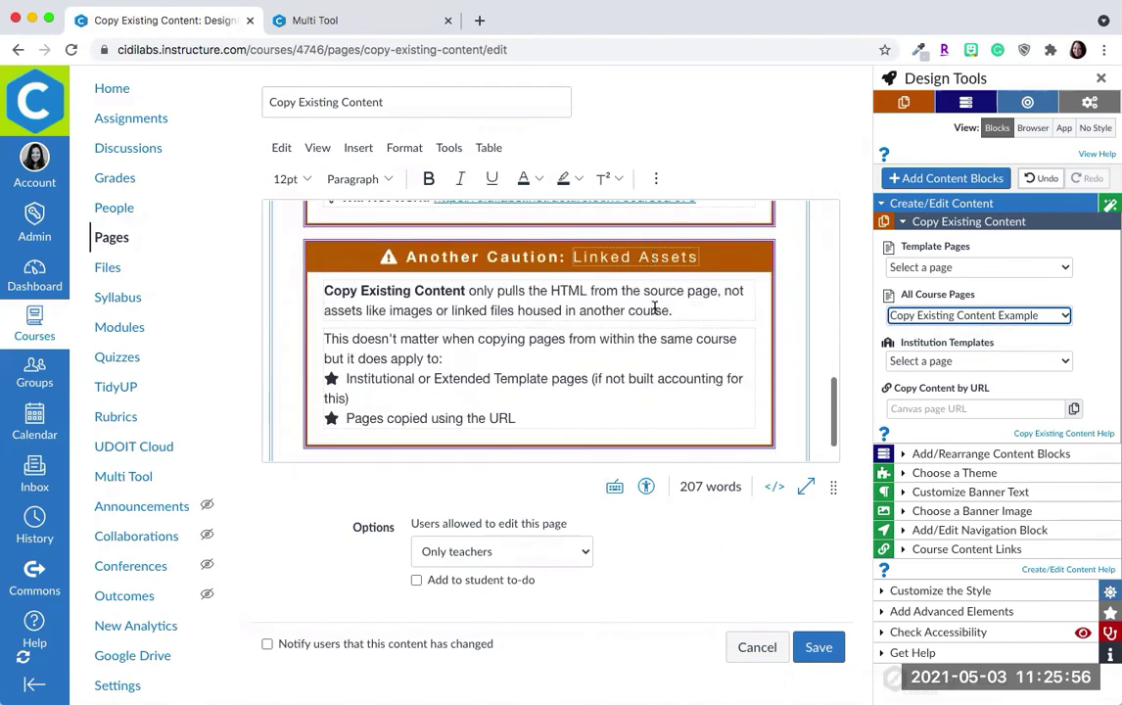
scroll(655, 305, "up", 2)
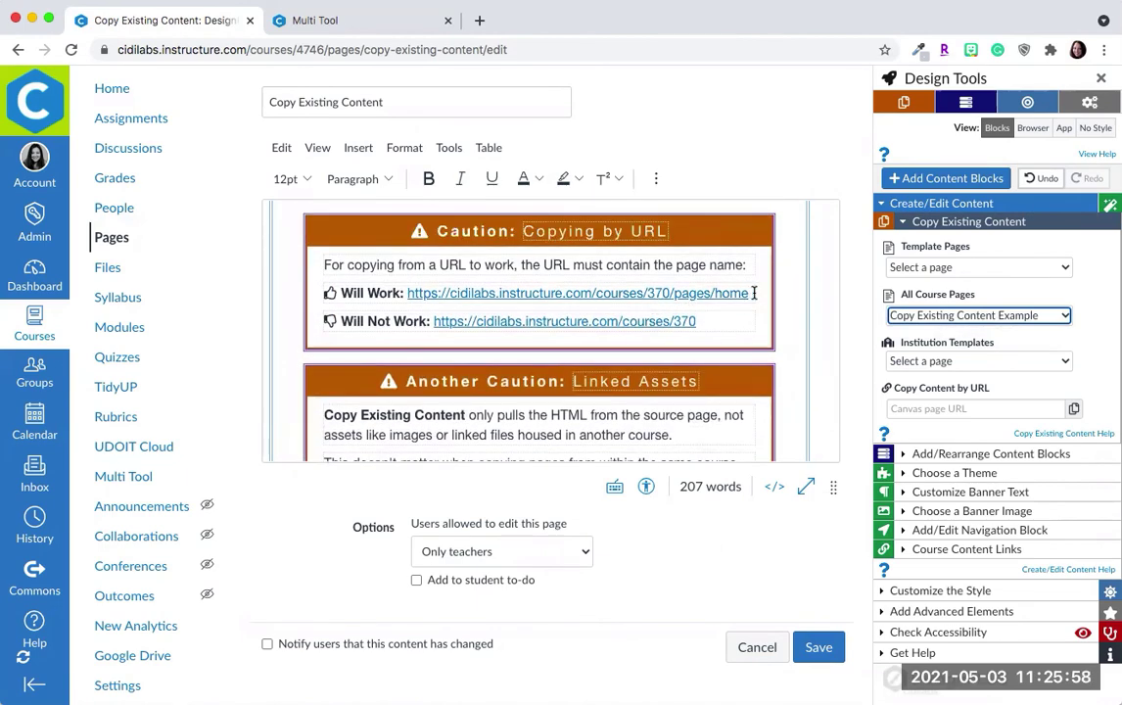
left_click_drag(751, 293, 672, 292)
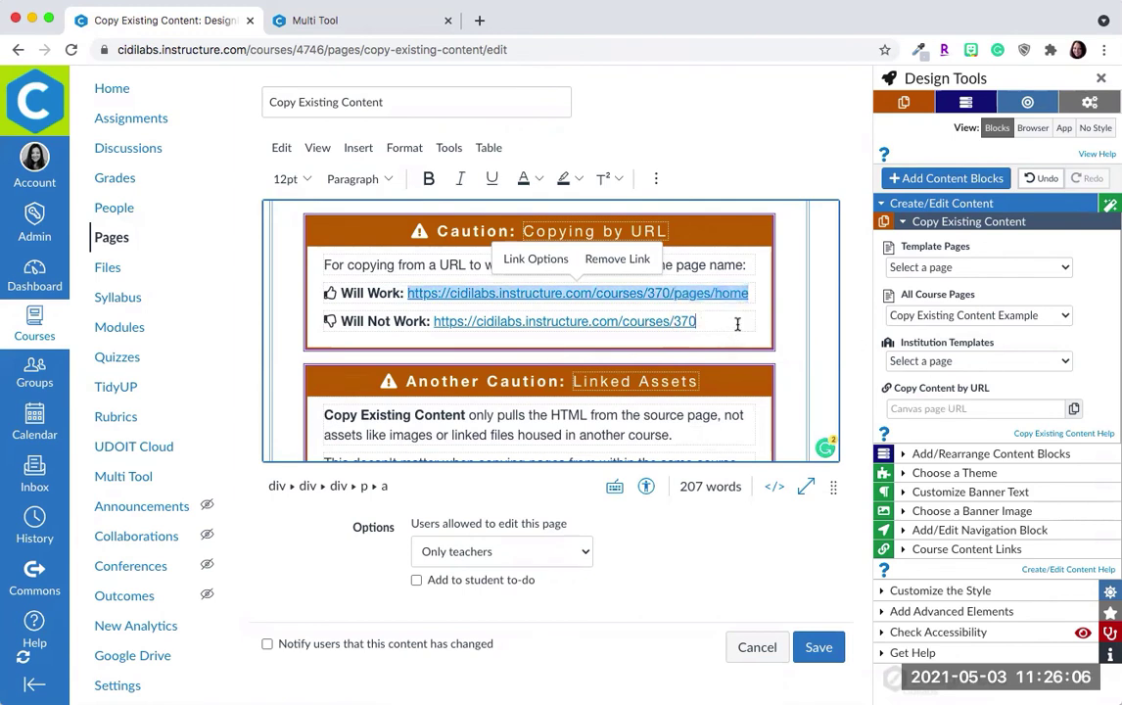
left_click(691, 321)
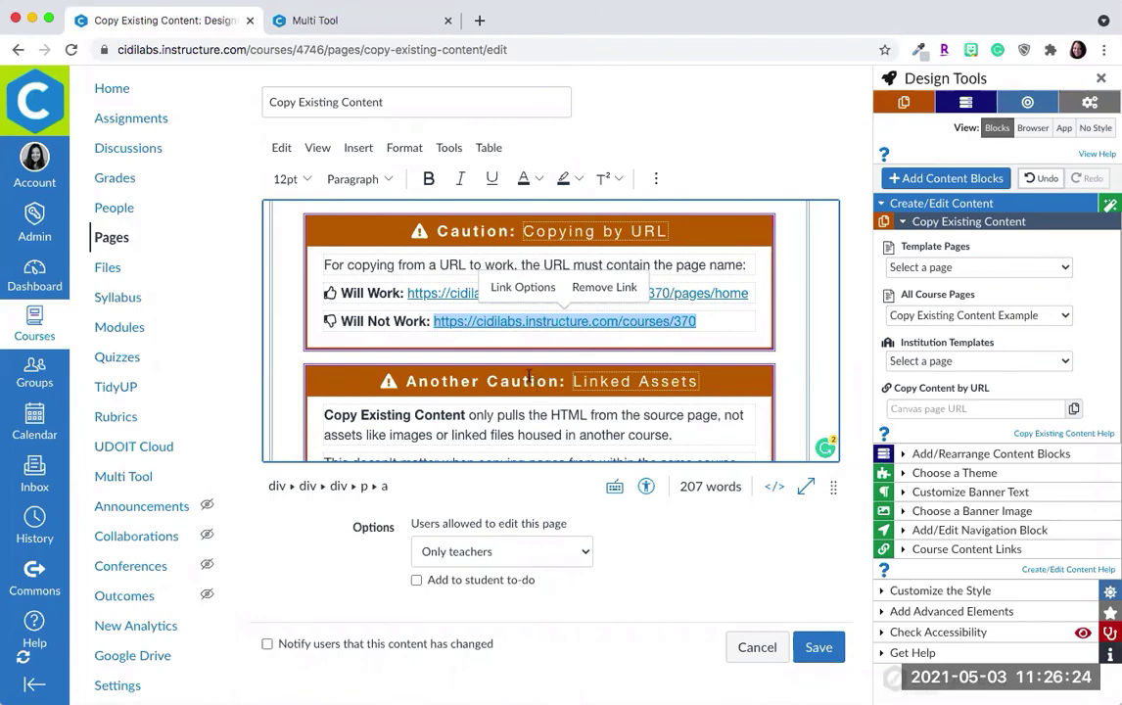
scroll(537, 387, "down", 2)
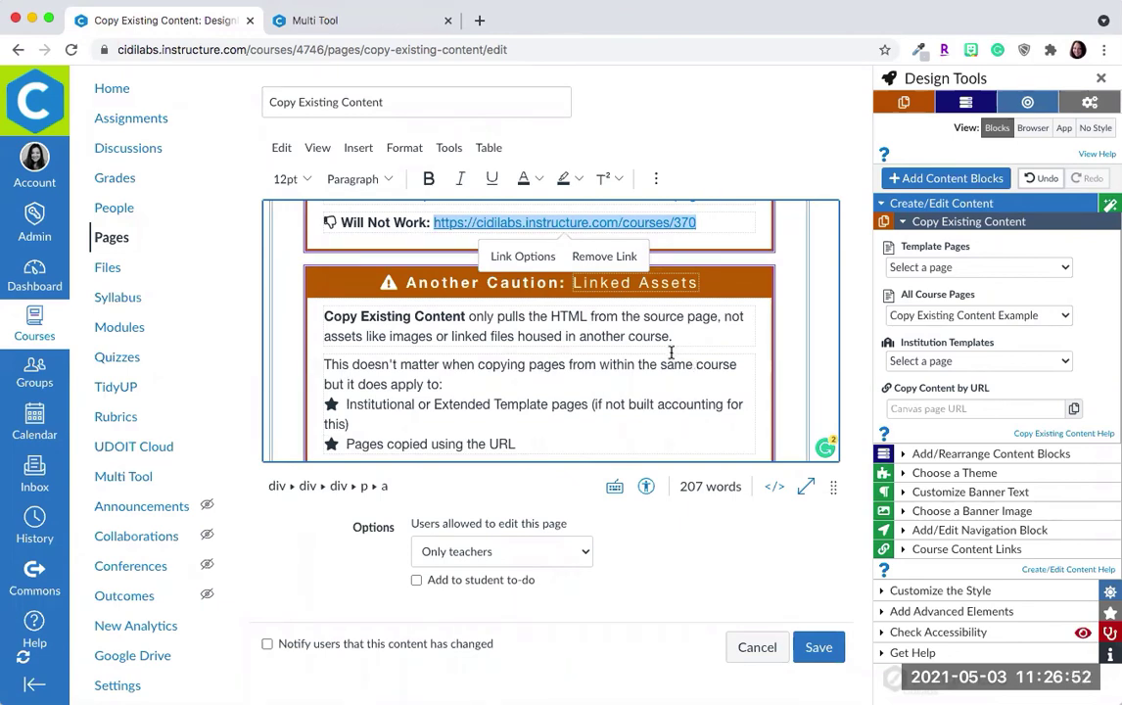
Step: Discard the edits to the Copy Existing Content page and advance to the Language Accent Characters page
left_click(746, 650)
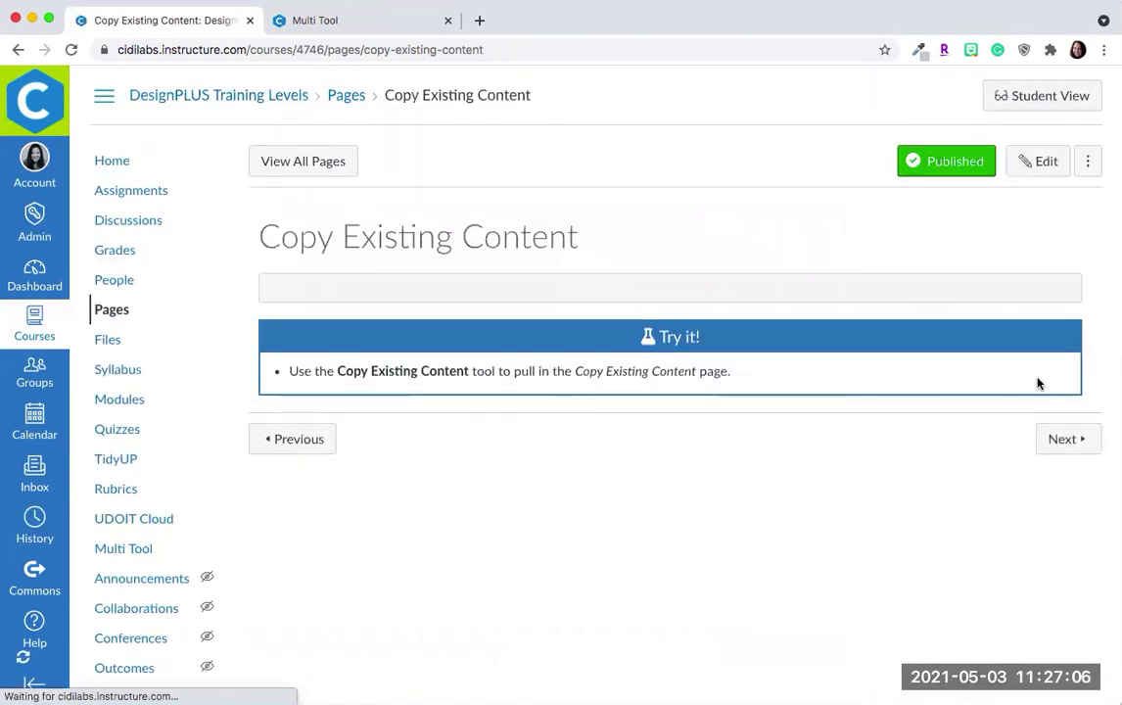
left_click(1074, 437)
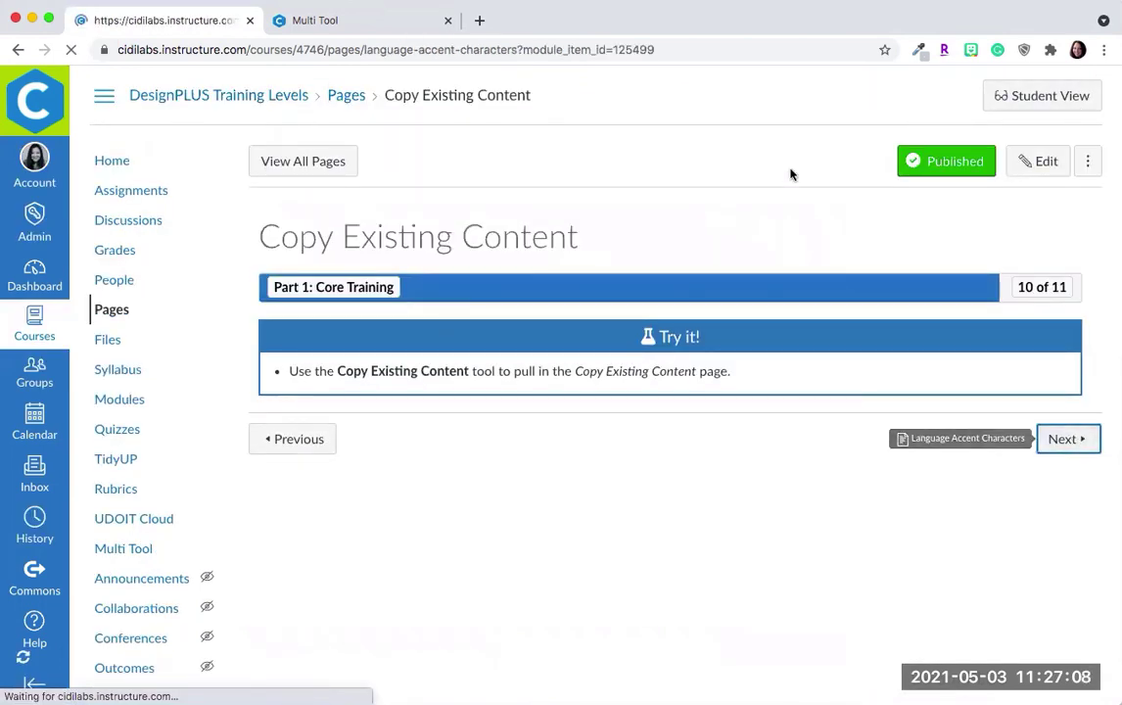
Step: Start editing the Language Accent Characters page and place the cursor in the empty line below the banner title
left_click(1088, 162)
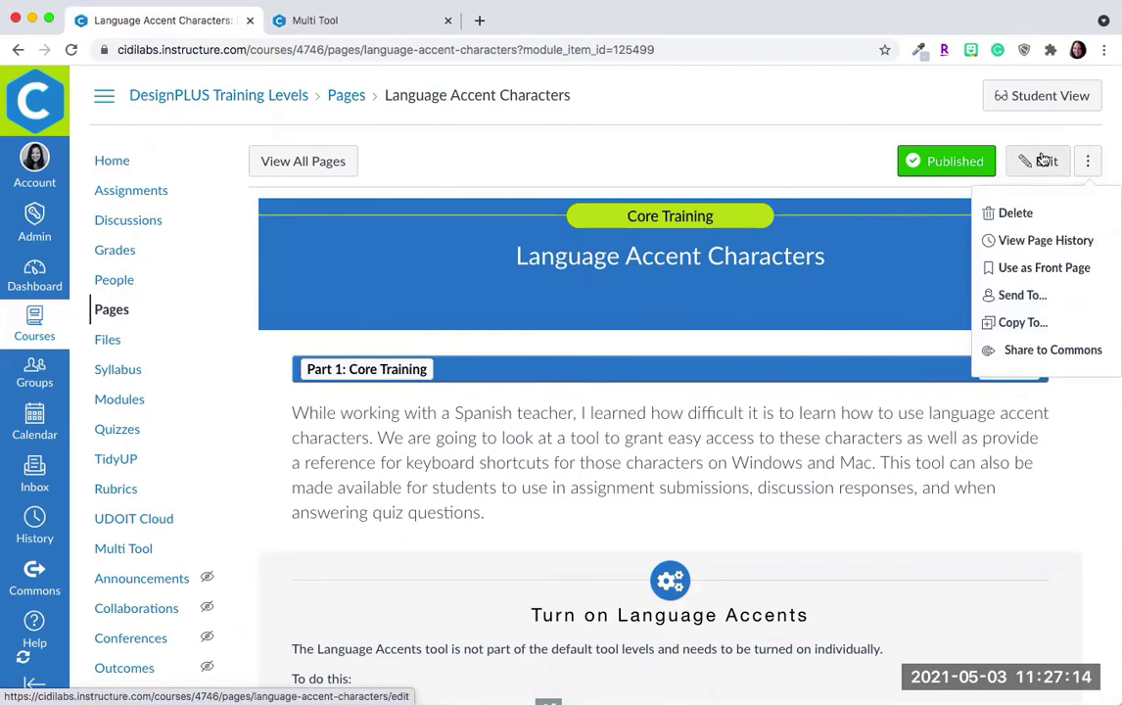
left_click(665, 159)
left_click(1026, 165)
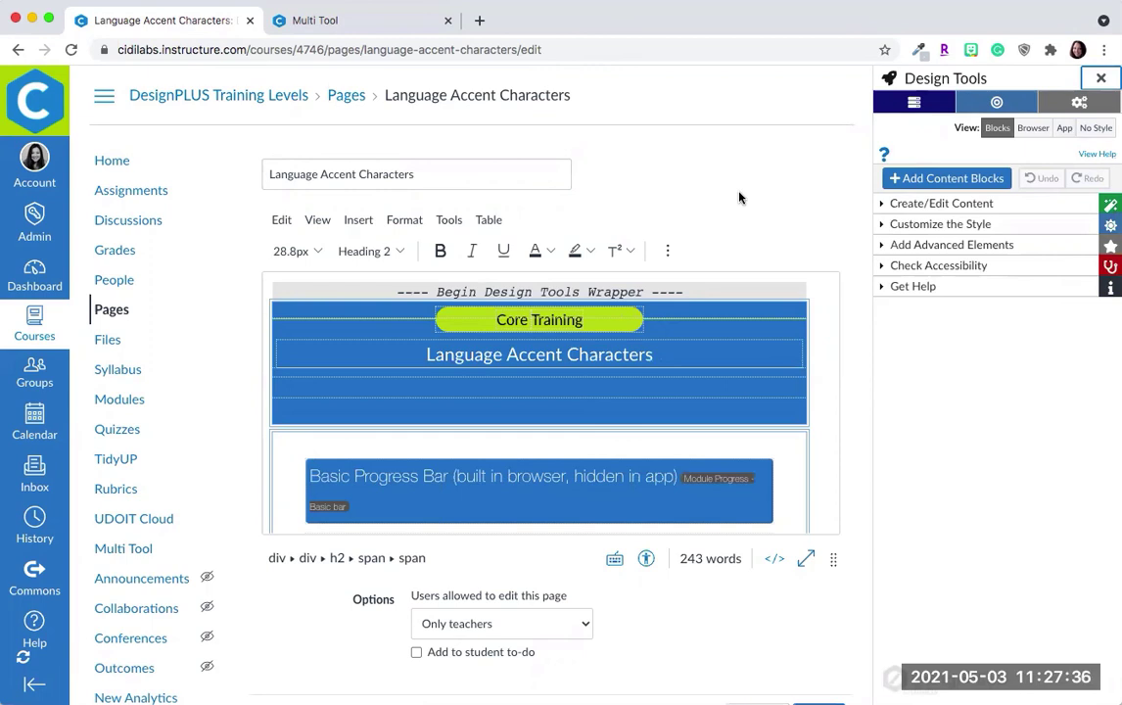
left_click(462, 386)
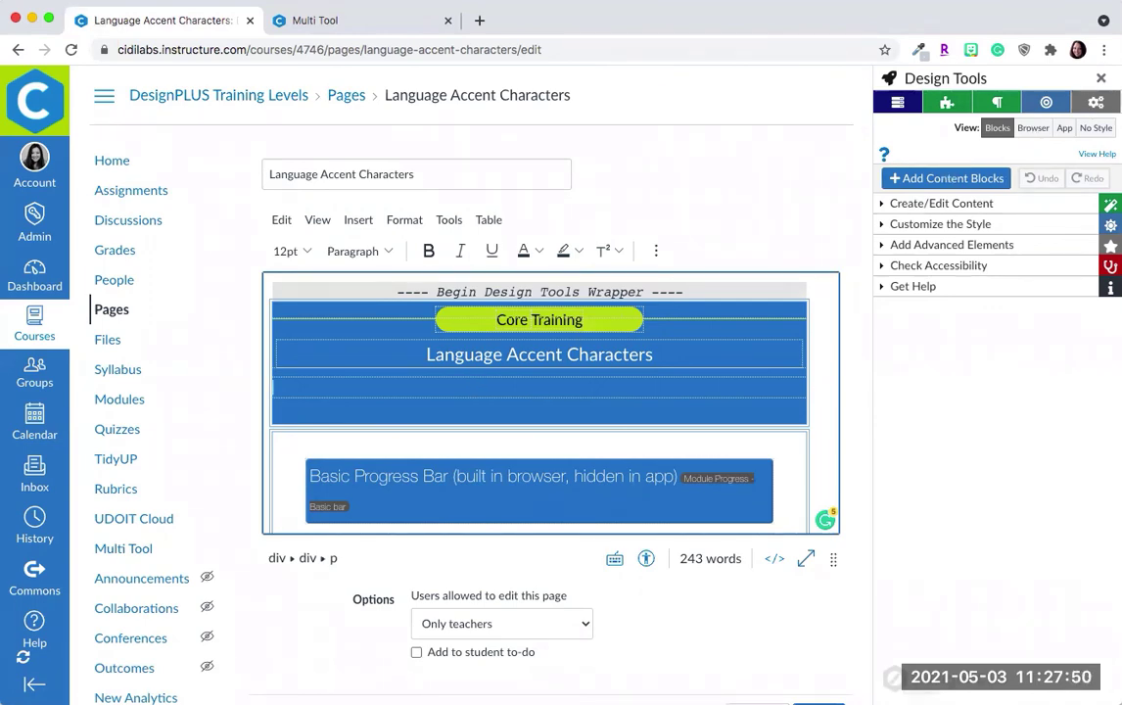
Step: Turn on the Language Accents tool in the Design Tools settings and close the settings
left_click(973, 81)
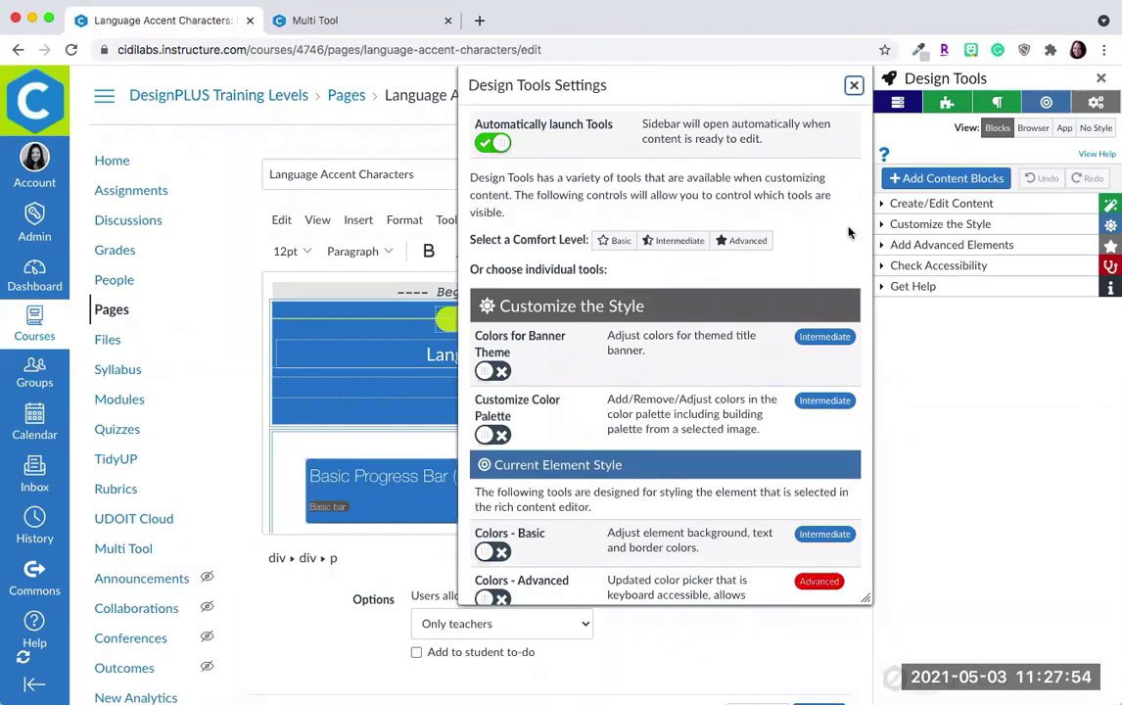
scroll(848, 232, "down", 15)
scroll(849, 232, "down", 1)
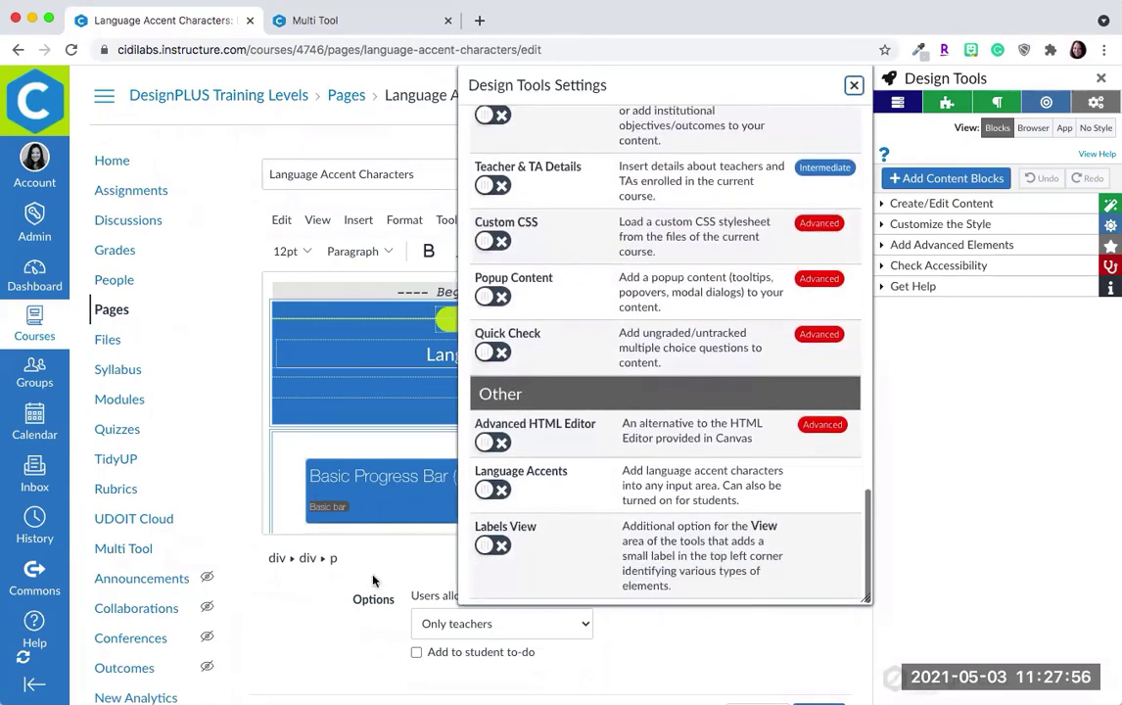
left_click(498, 489)
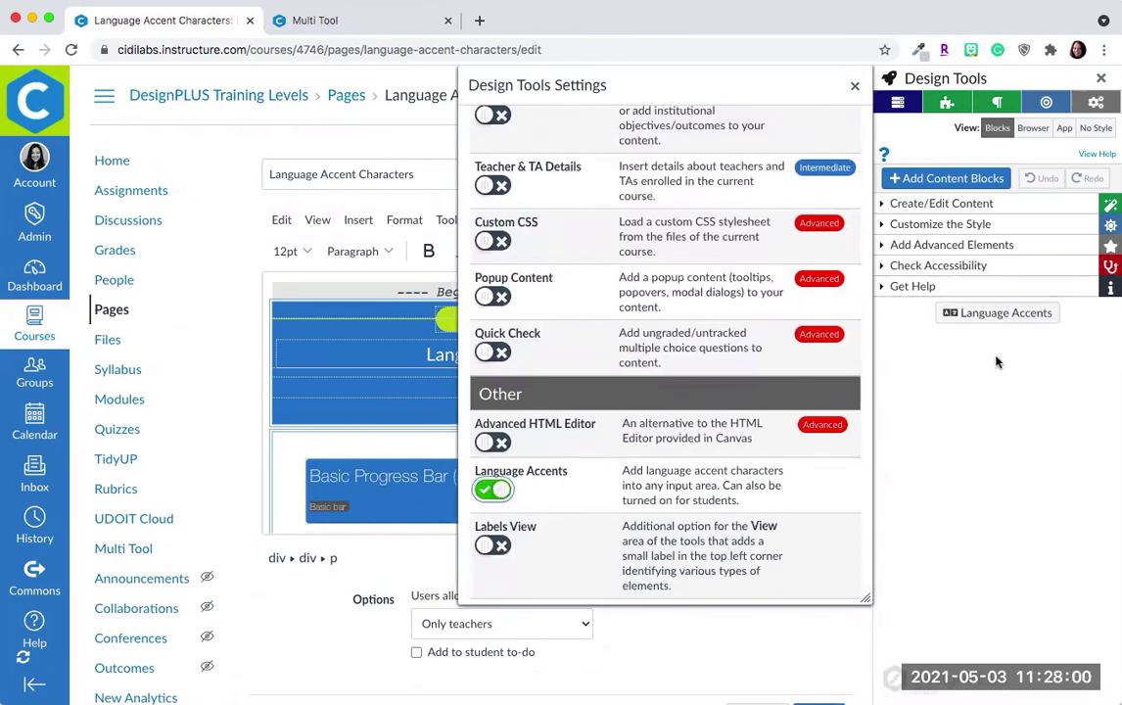
left_click(492, 491)
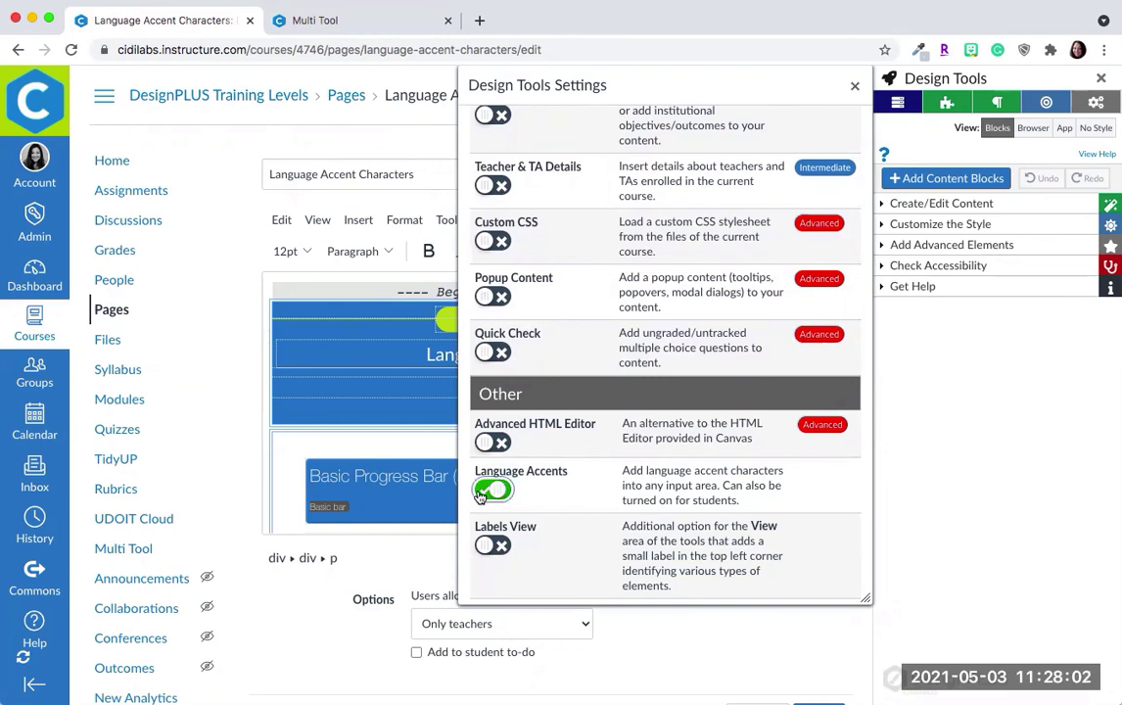
left_click(491, 492)
scroll(623, 292, "up", 15)
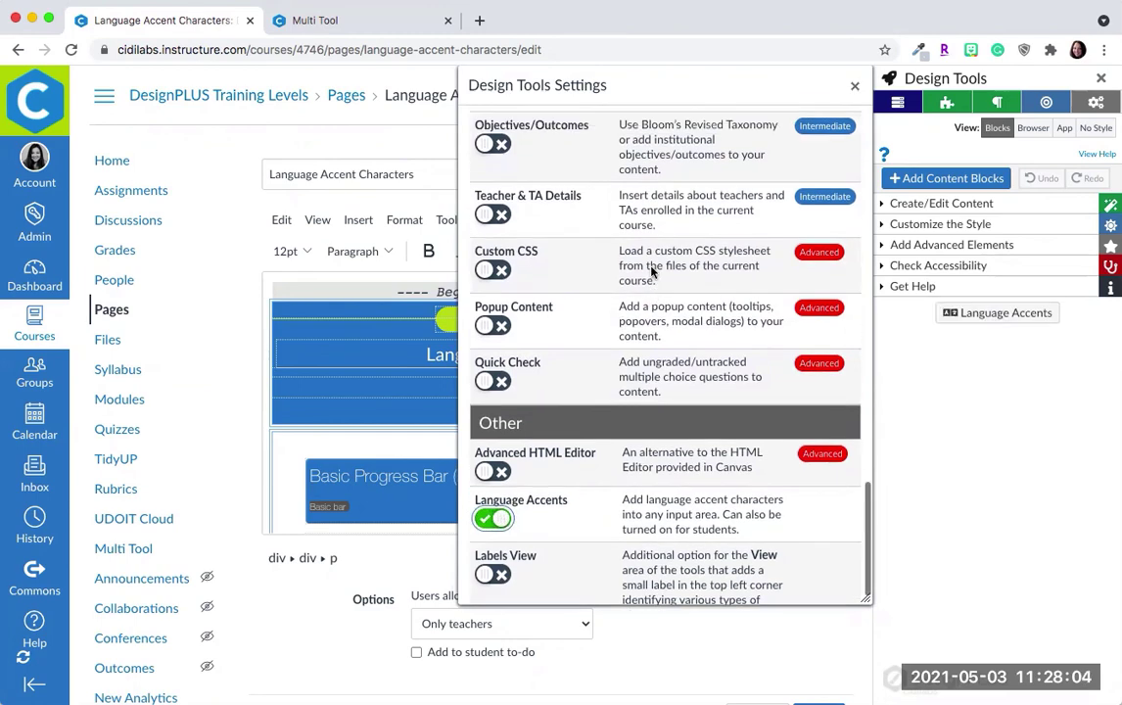
left_click(853, 86)
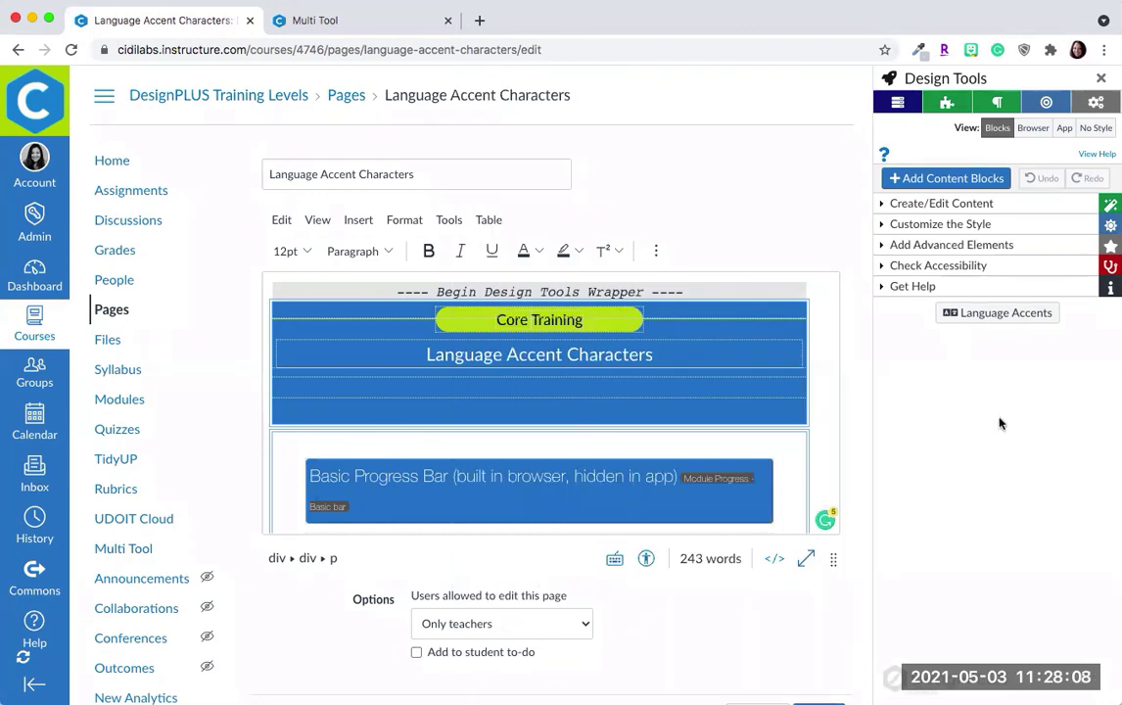
Step: Open the Language Accent Characters tool, move its window clear of the editor content and choose German as the language
left_click(1025, 326)
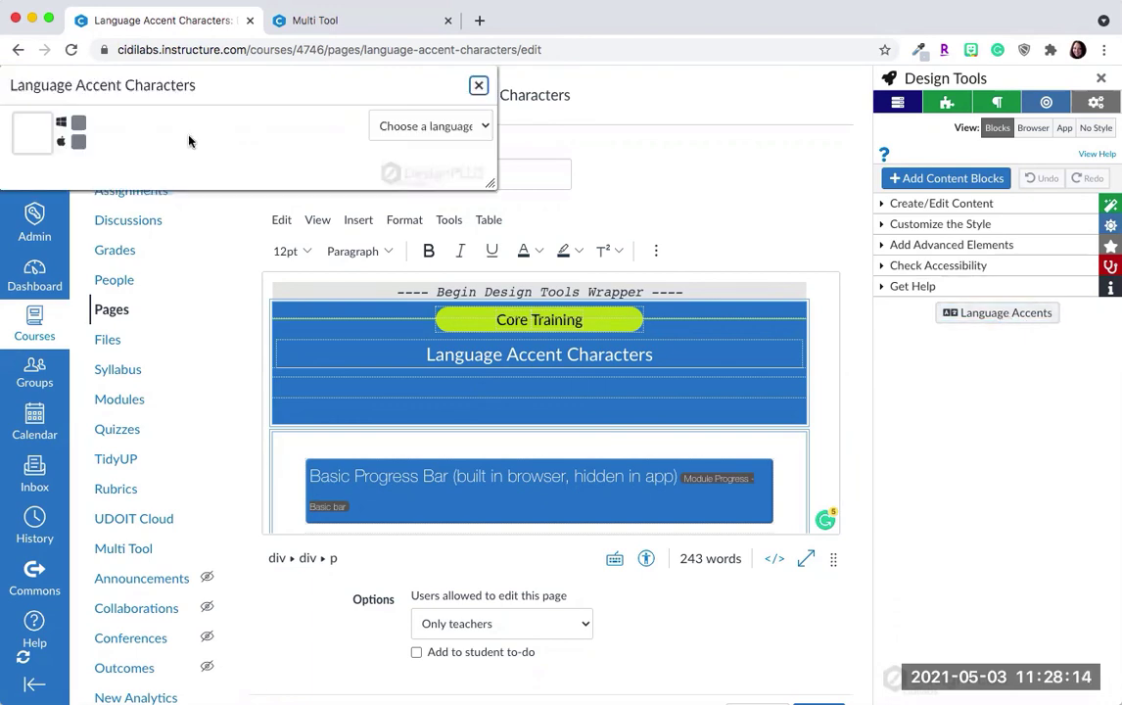
left_click_drag(15, 66, 644, 118)
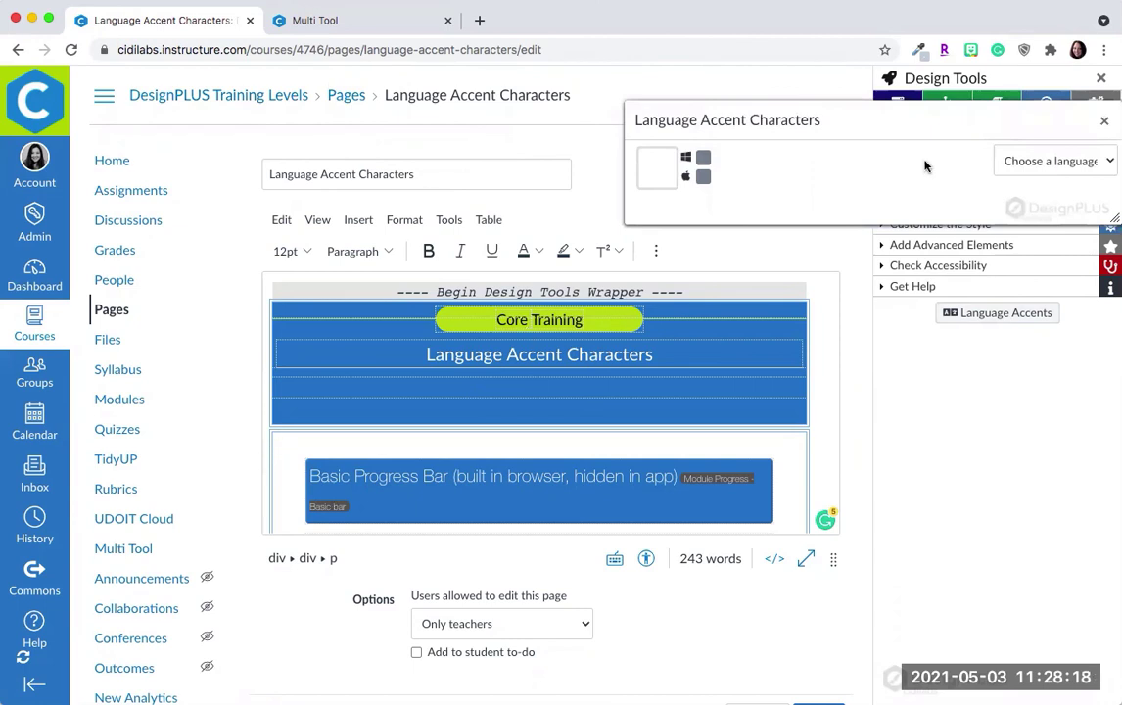
left_click_drag(944, 116, 840, 123)
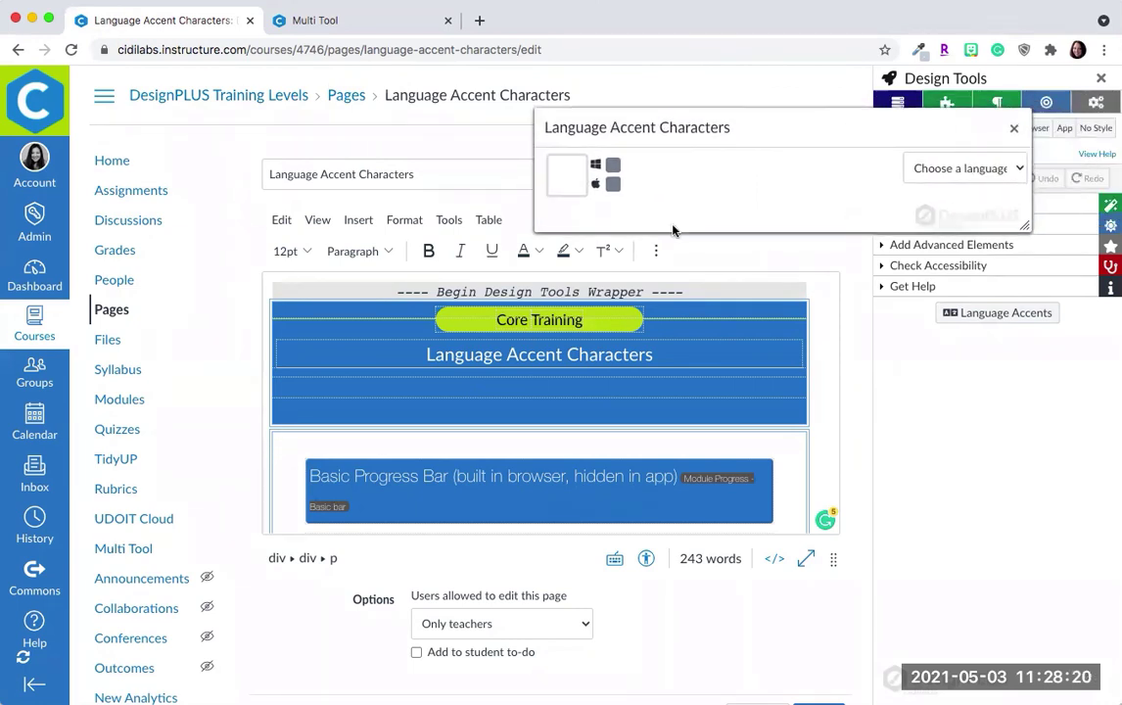
left_click(1013, 174)
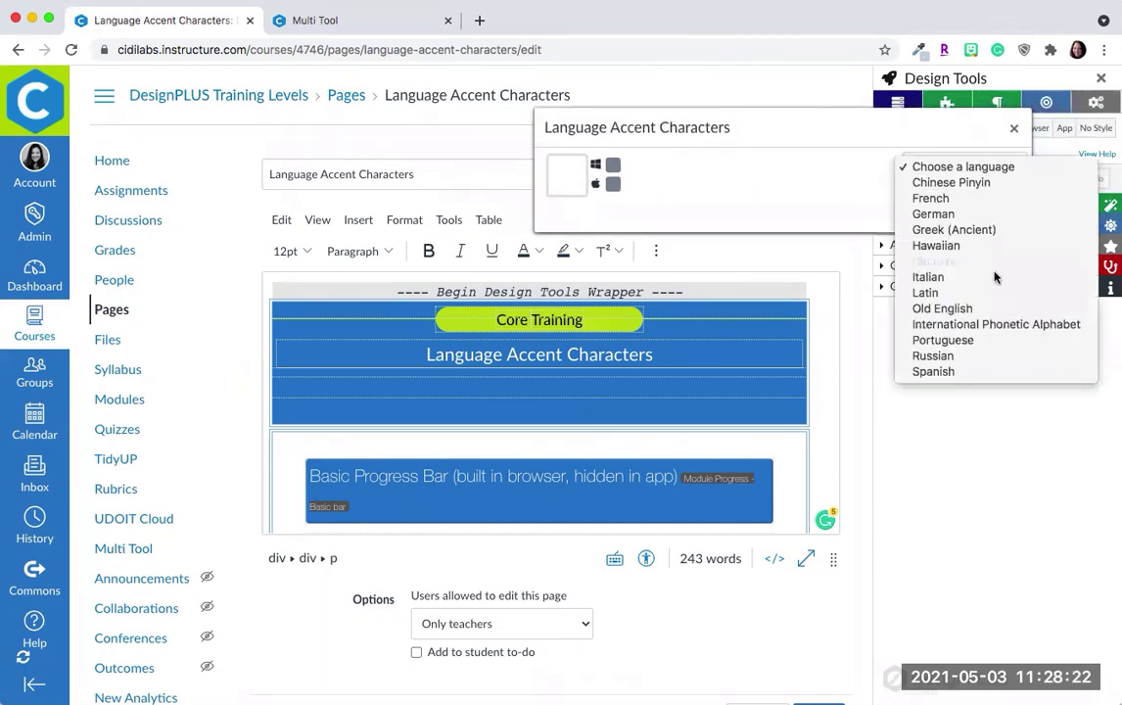
left_click(991, 215)
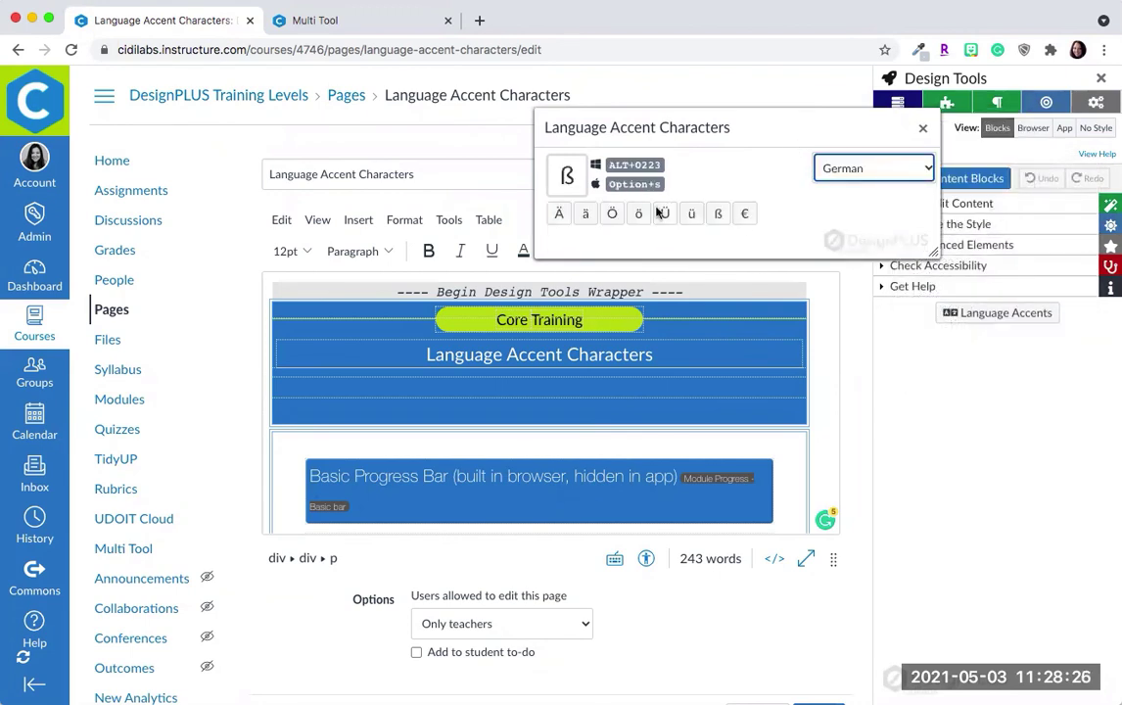
Step: Write "Tschüße" in the empty line below the banner title, inserting ü and ß from the German accent characters
left_click(307, 388)
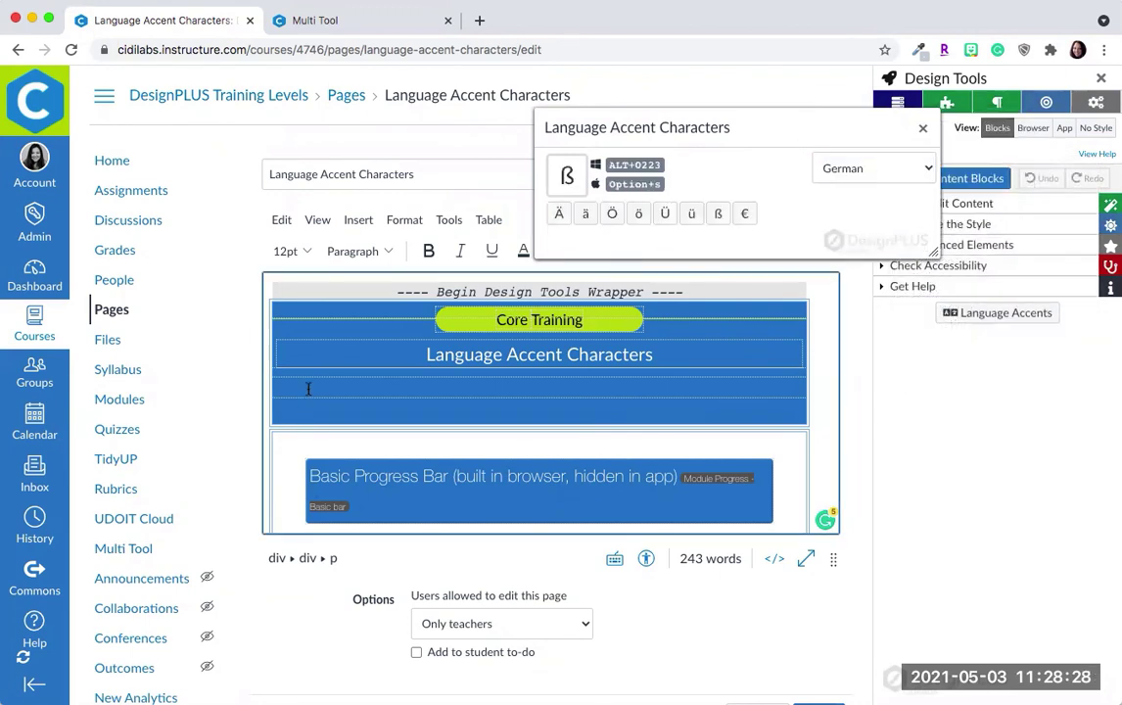
type("Tsch")
left_click(699, 217)
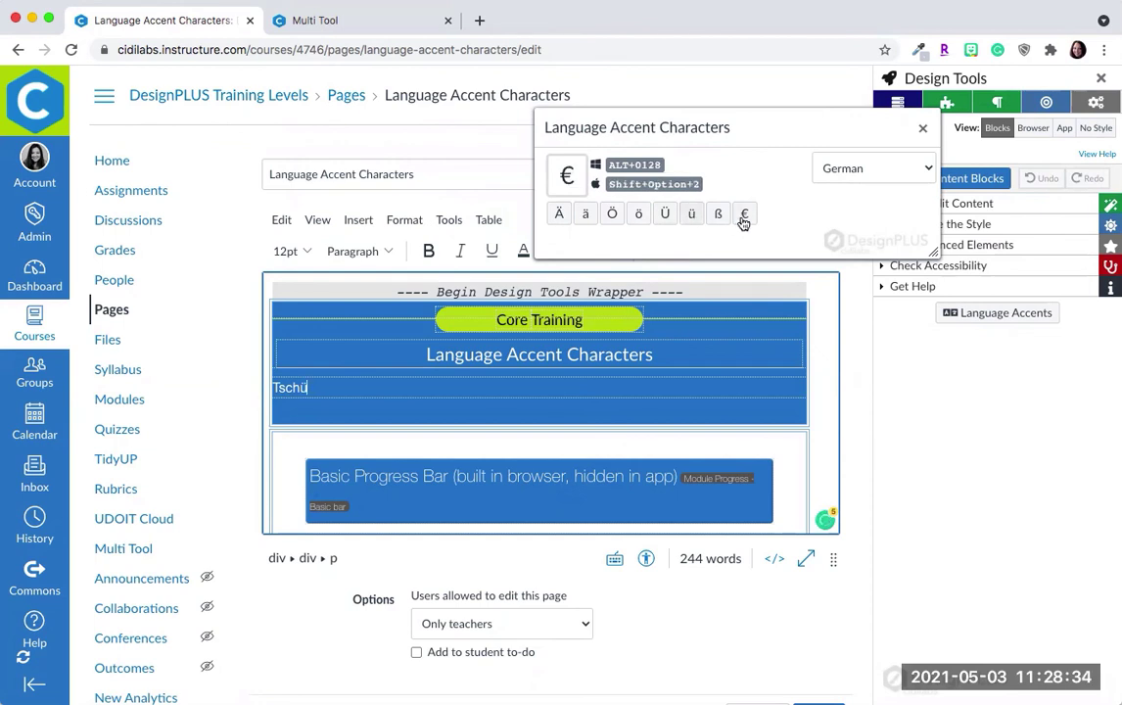
left_click(720, 221)
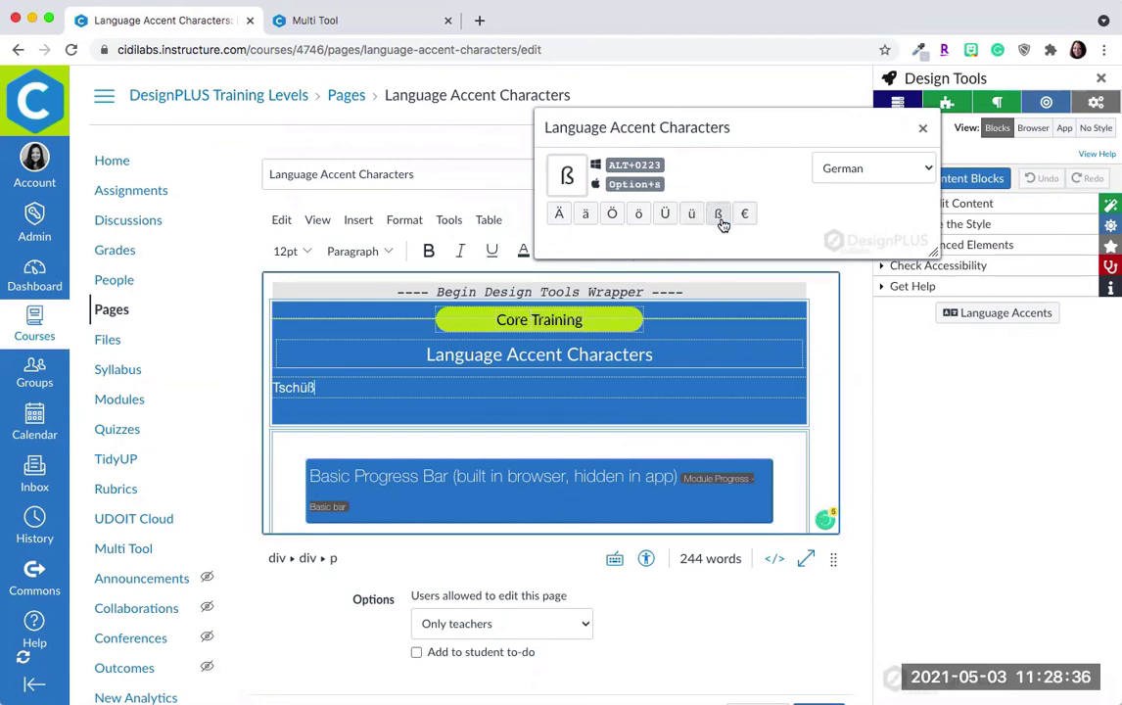
type("e")
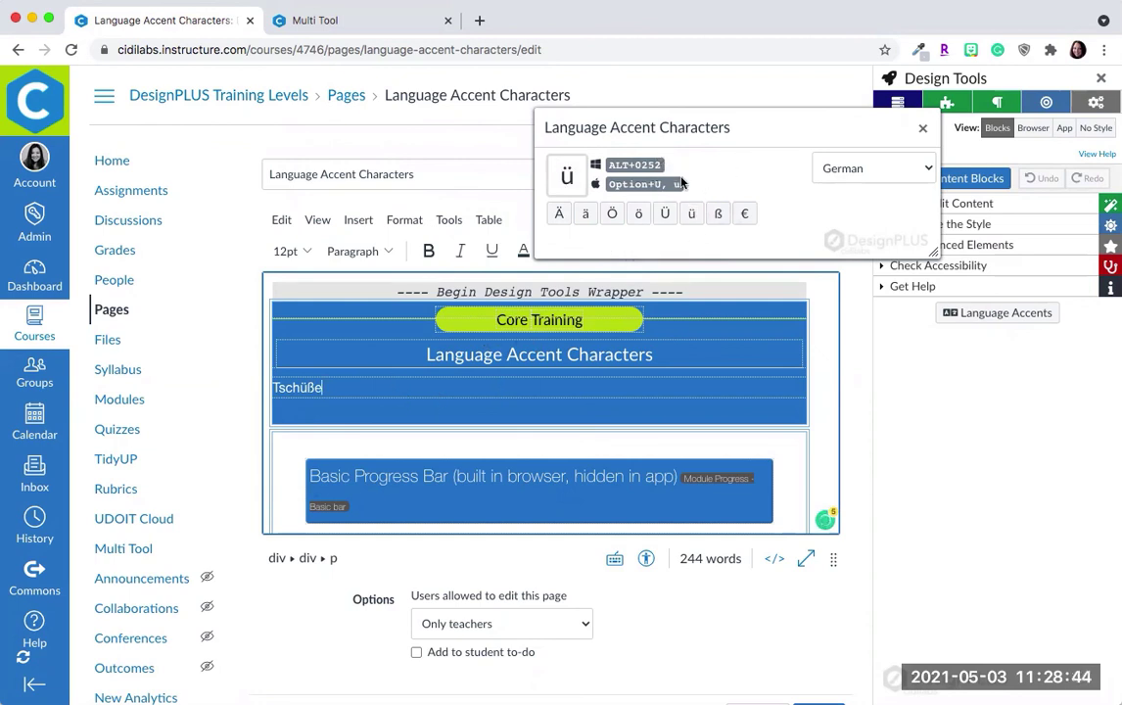
Step: Switch the accent character set to Hawaiian and on to Hiragana, and close the Language Accent Characters window
left_click(919, 176)
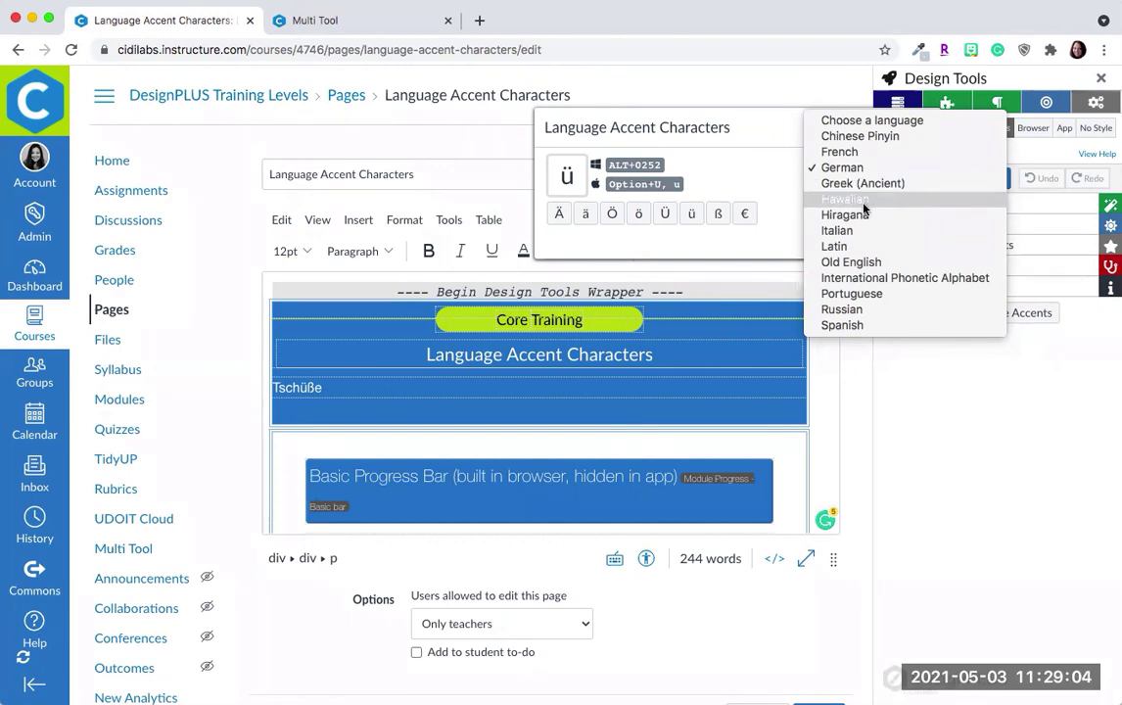
left_click(893, 199)
left_click(939, 168)
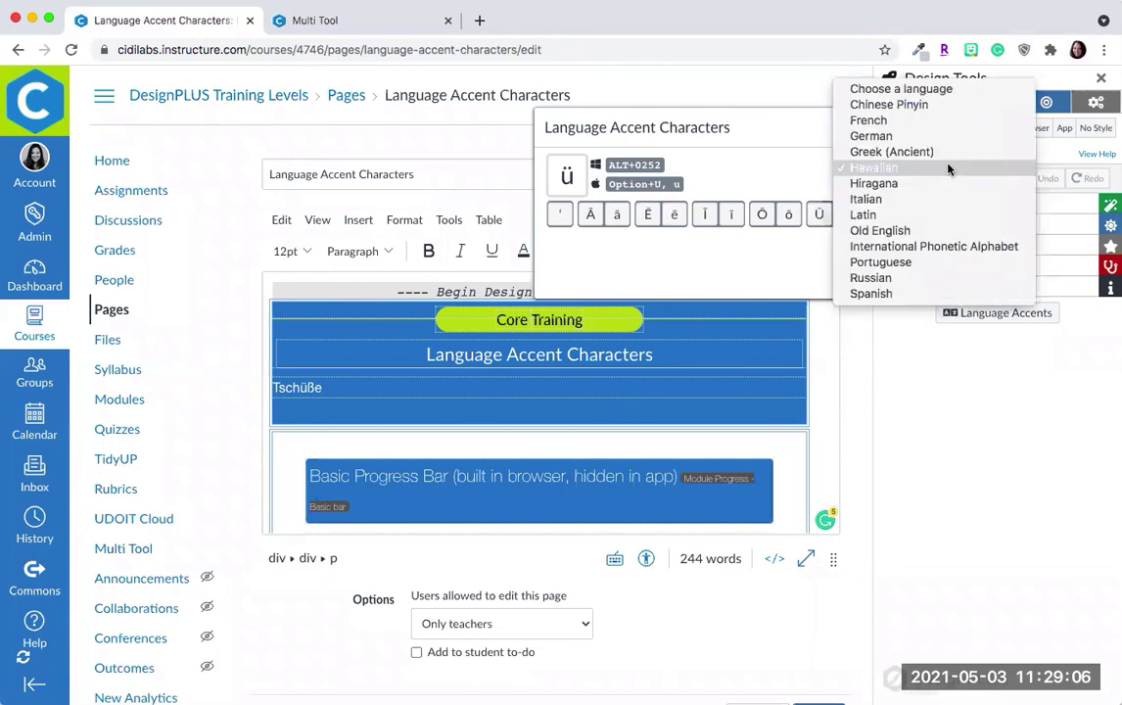
left_click(907, 182)
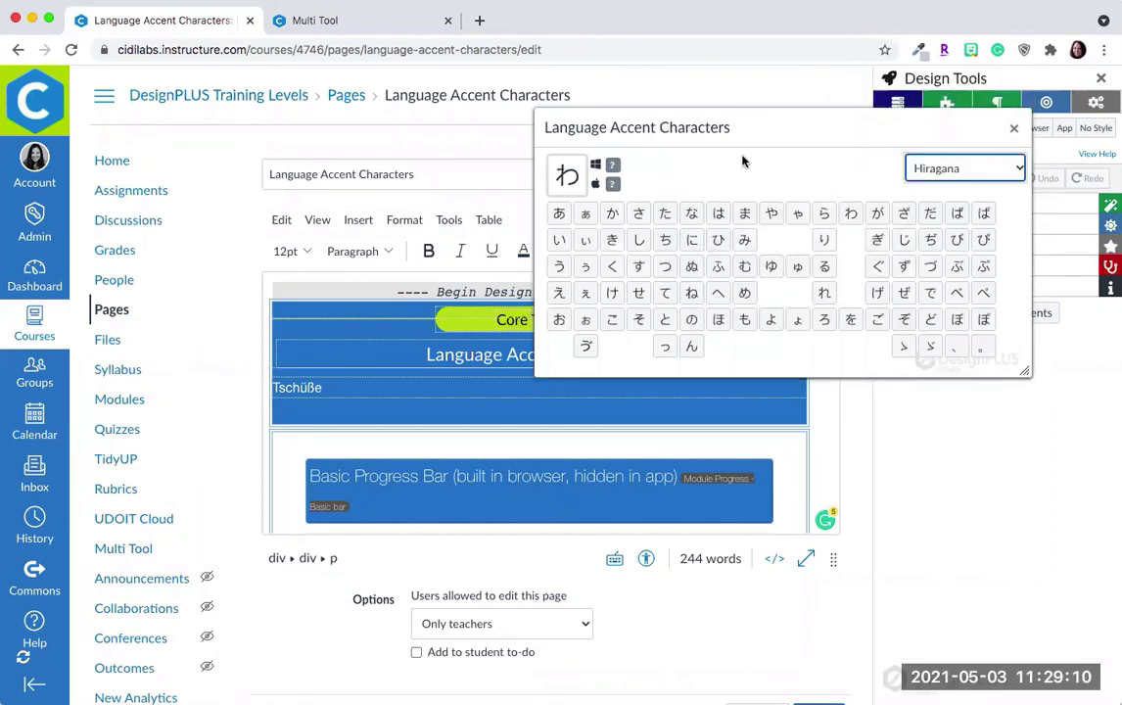
left_click(1020, 168)
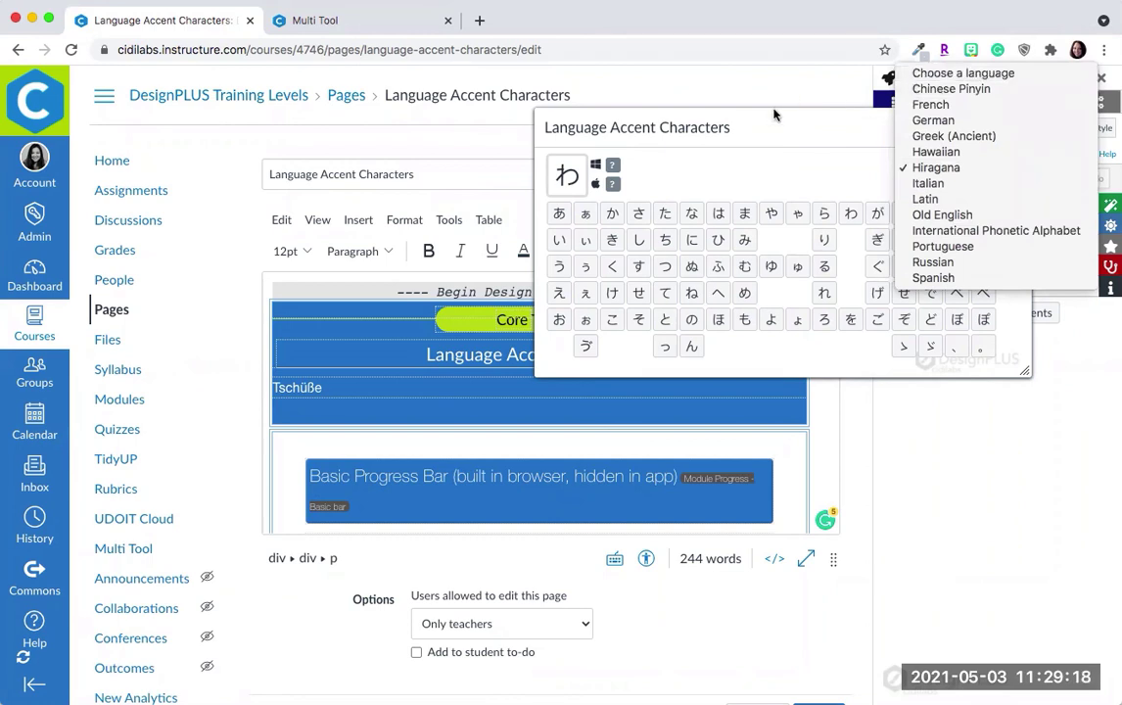
left_click(746, 138)
left_click(1013, 129)
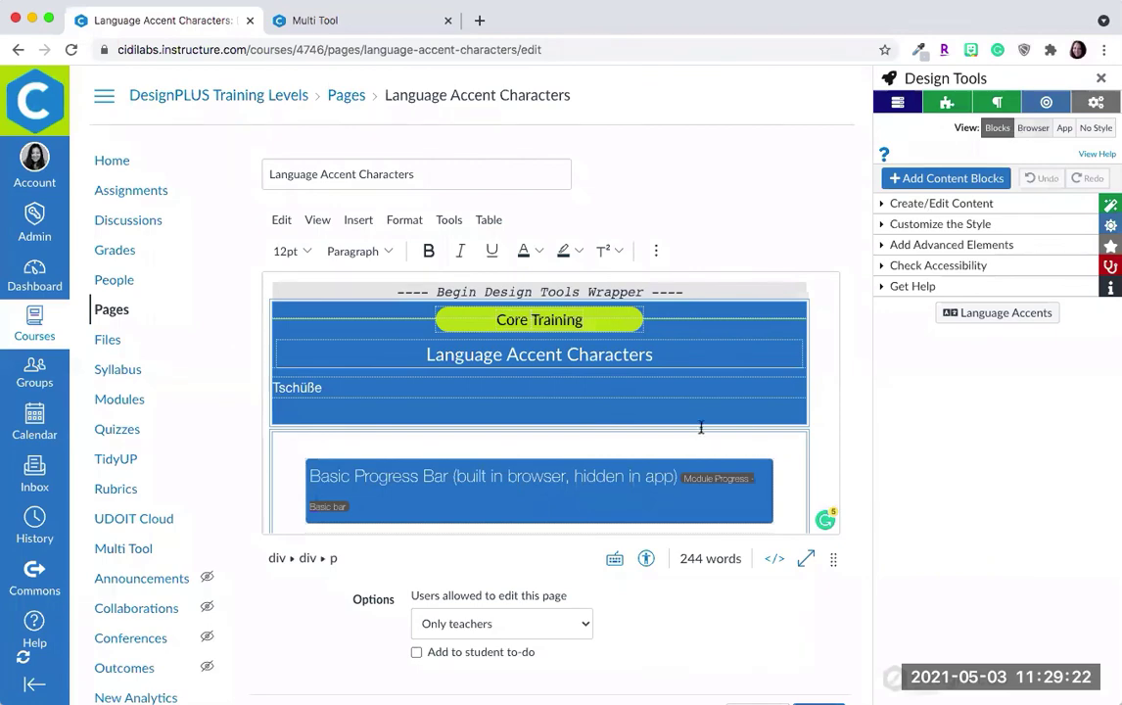
Step: Discard the edits to the Language Accent Characters page
scroll(697, 426, "down", 5)
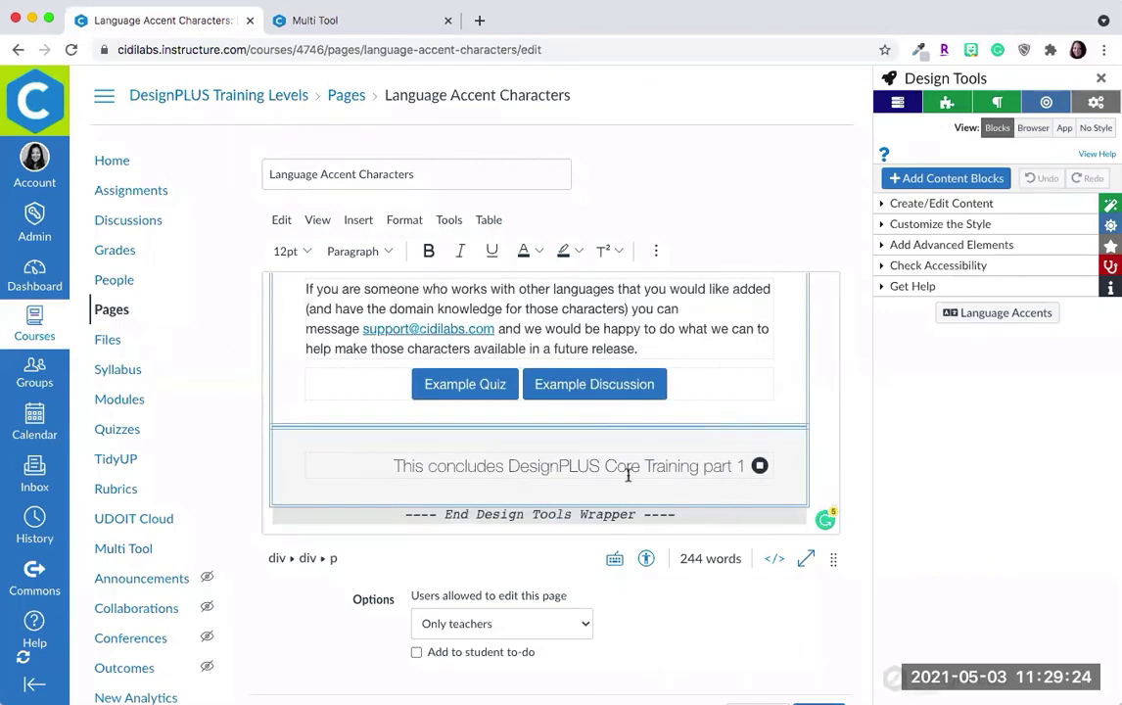
scroll(776, 582, "down", 2)
left_click(762, 649)
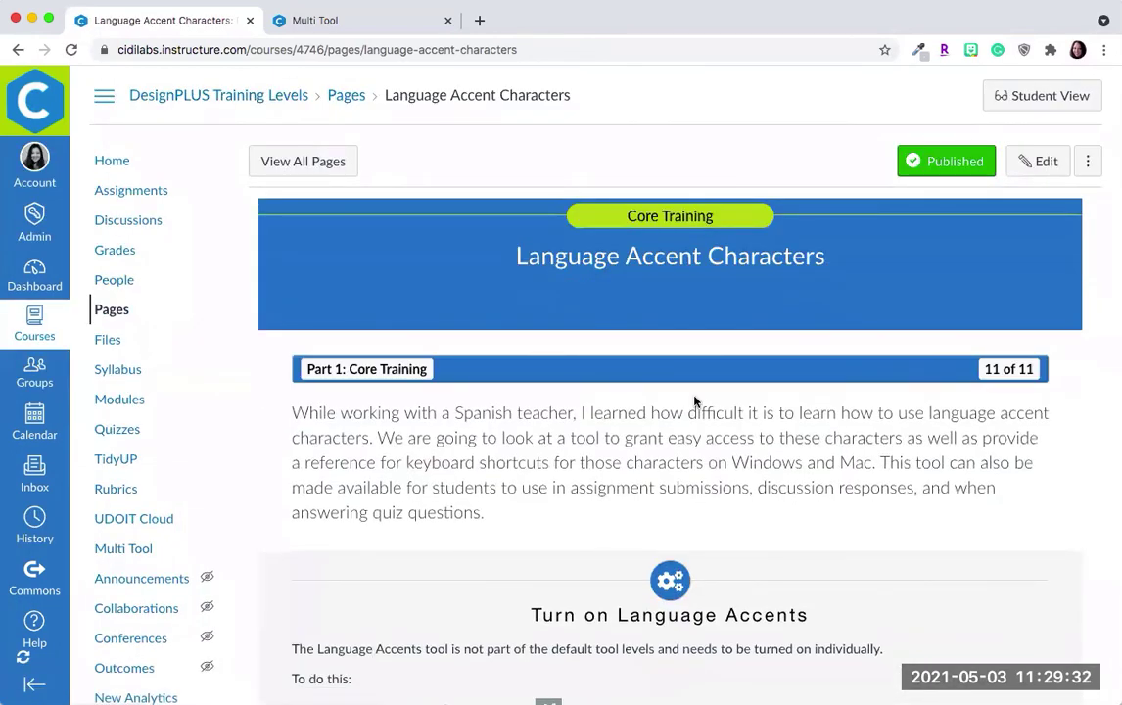
Step: Open the Example Quiz linked near the end of the page and start its preview
scroll(694, 401, "down", 15)
left_click(593, 518)
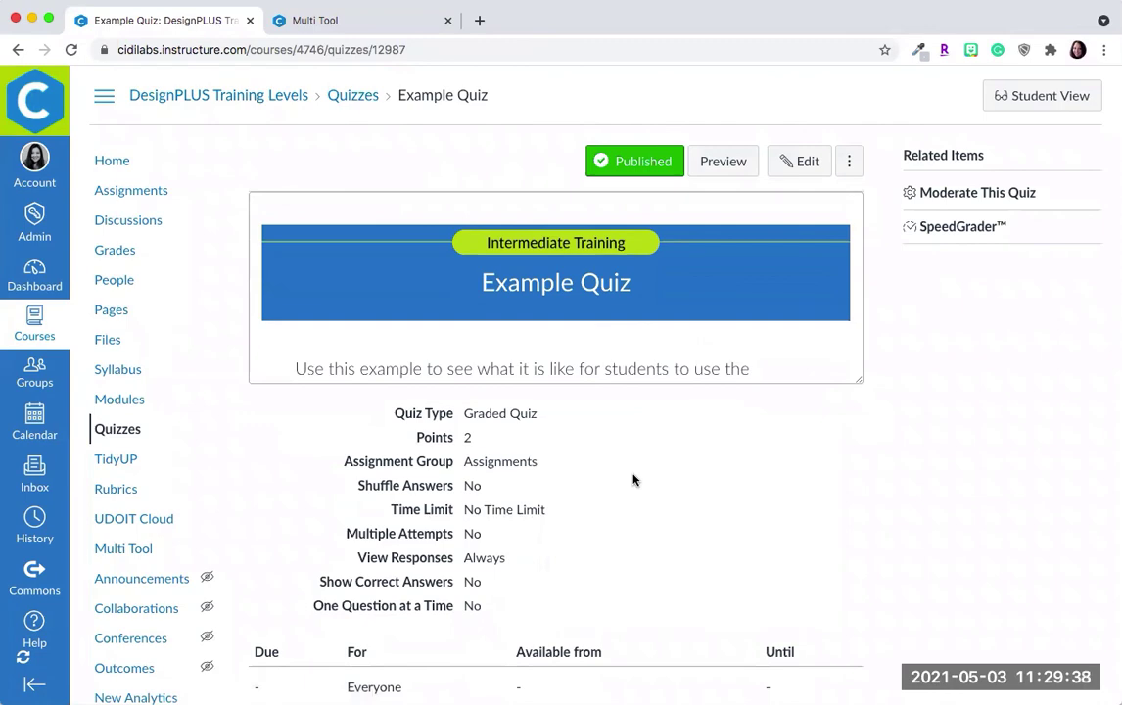
scroll(668, 519, "down", 3)
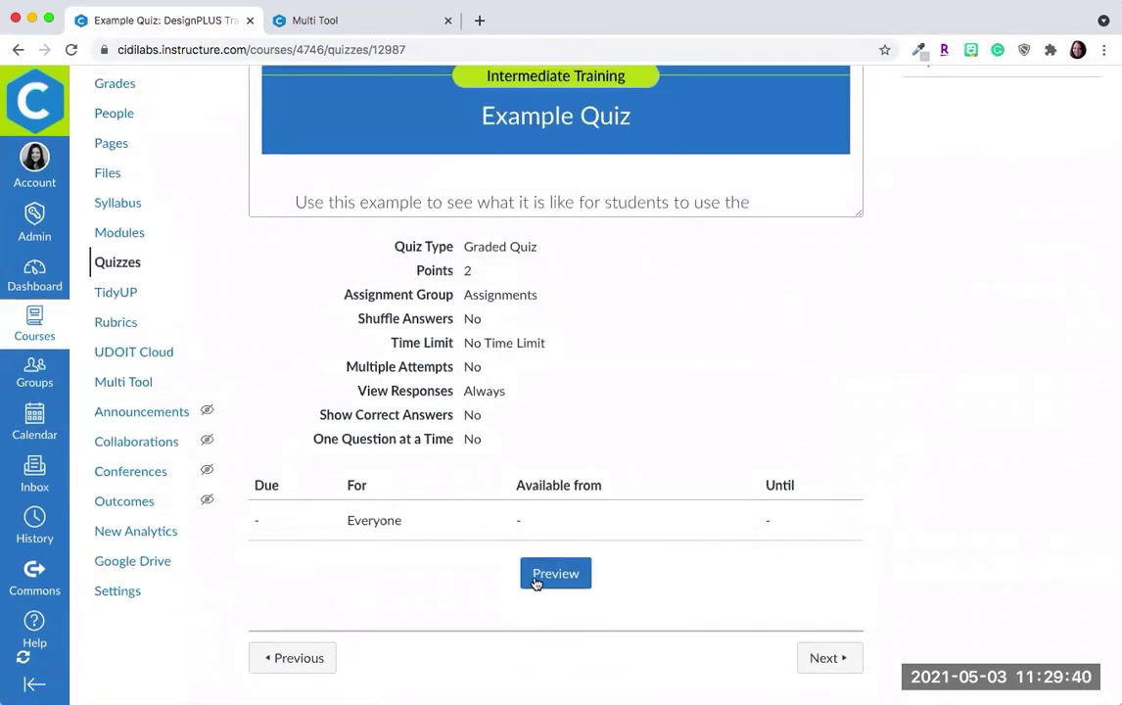
left_click(535, 581)
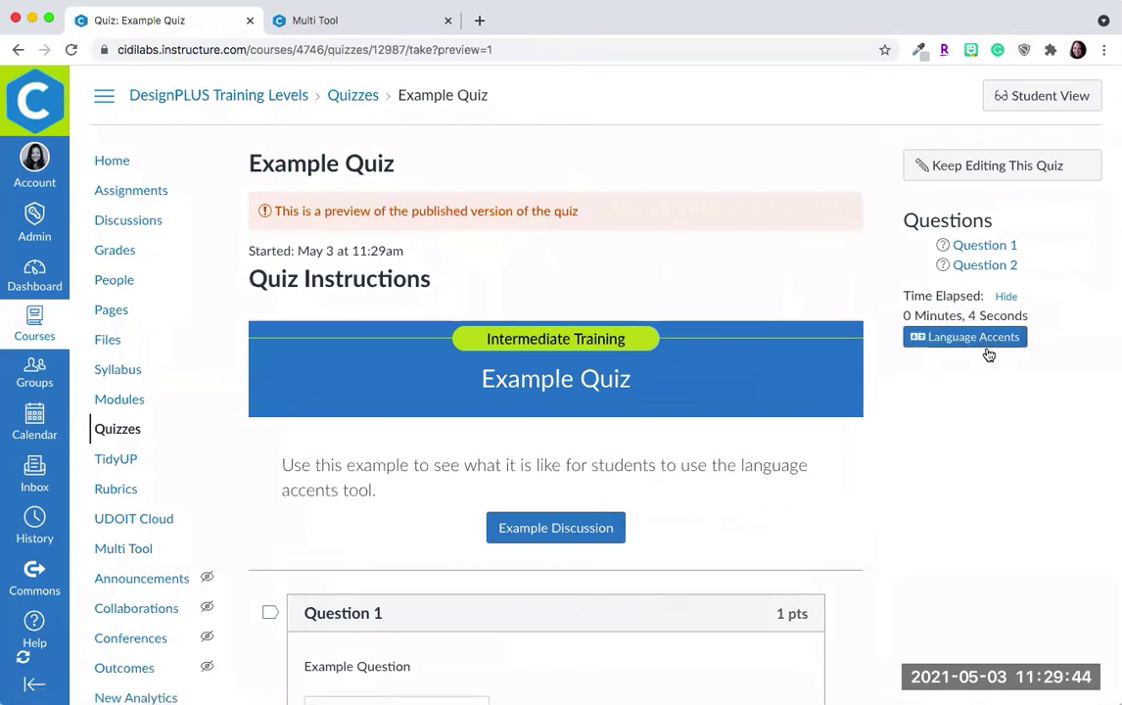
Step: Try the Language Accents tool in the quiz preview: open it, move its window aside, place the cursor in Question 1's answer field, and close it
scroll(990, 354, "down", 1)
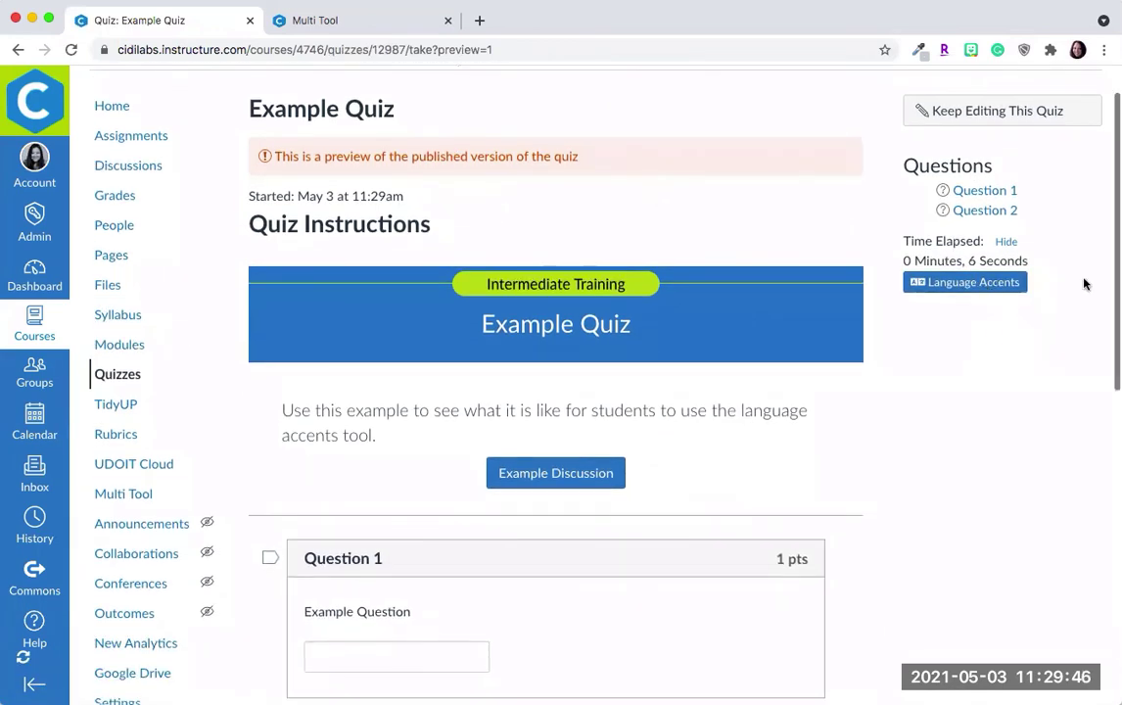
left_click(986, 284)
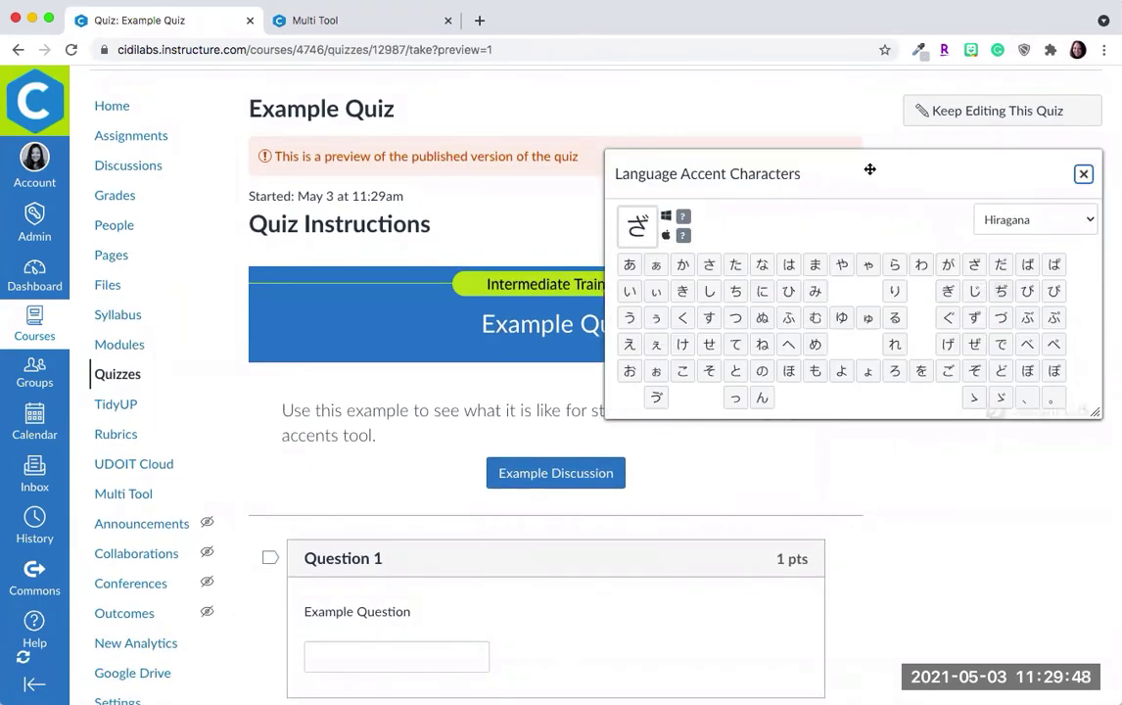
left_click_drag(870, 169, 889, 169)
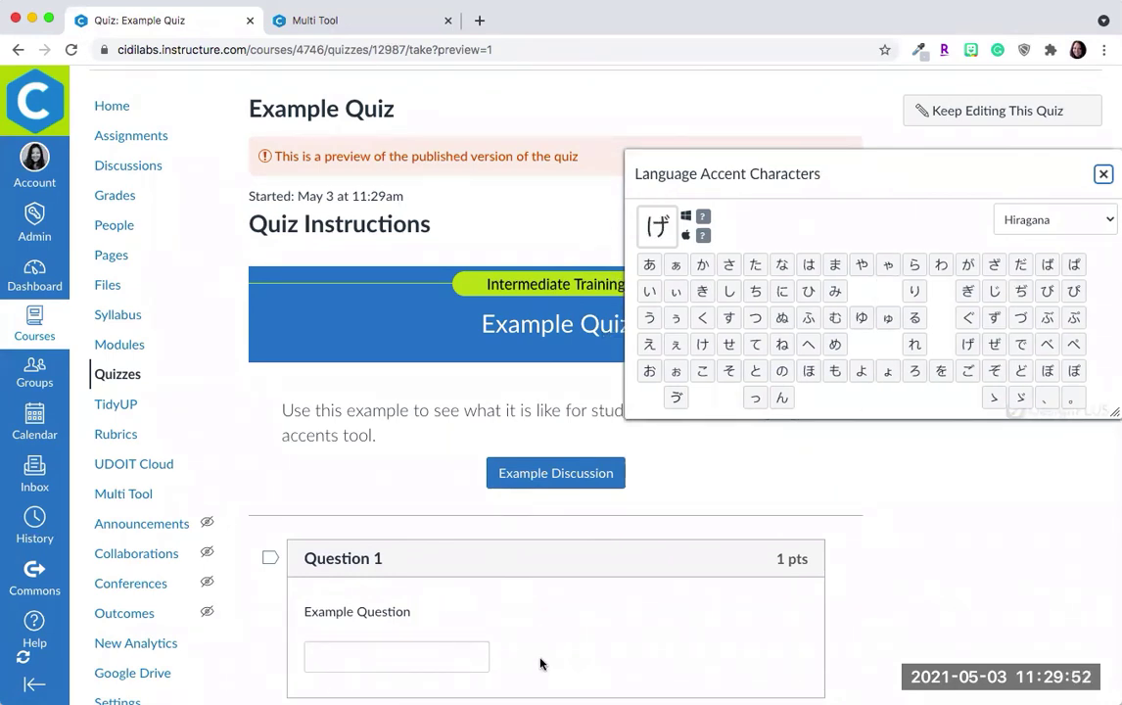
left_click(471, 653)
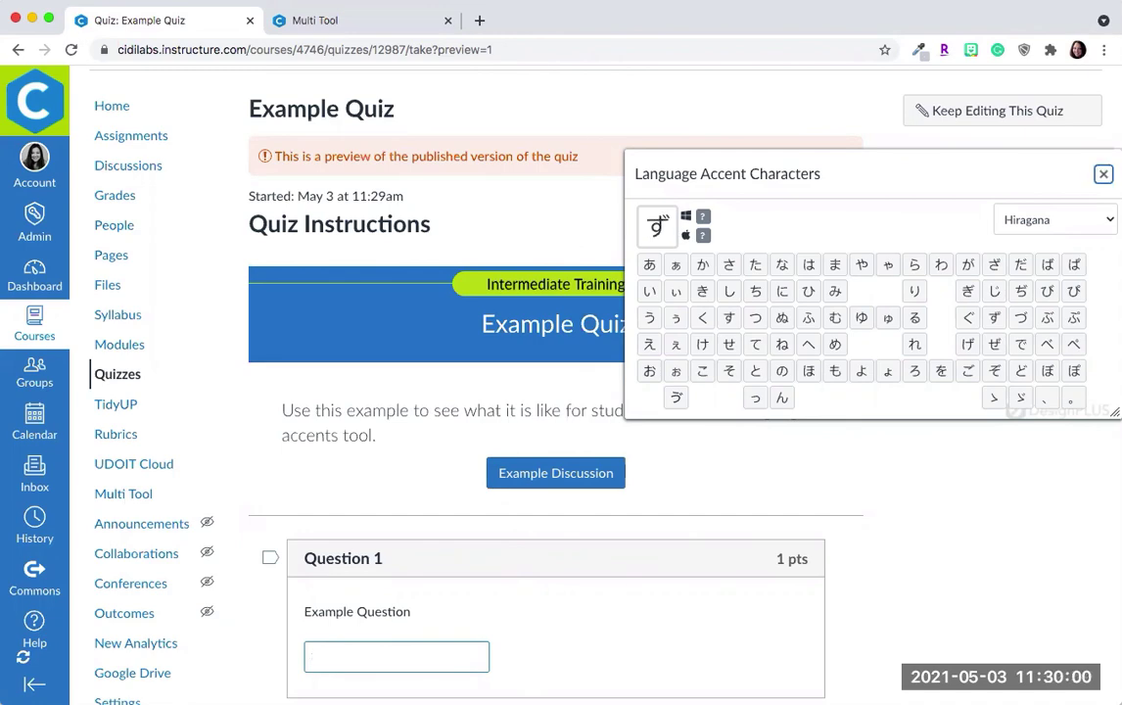
left_click(1103, 175)
scroll(806, 218, "up", 3)
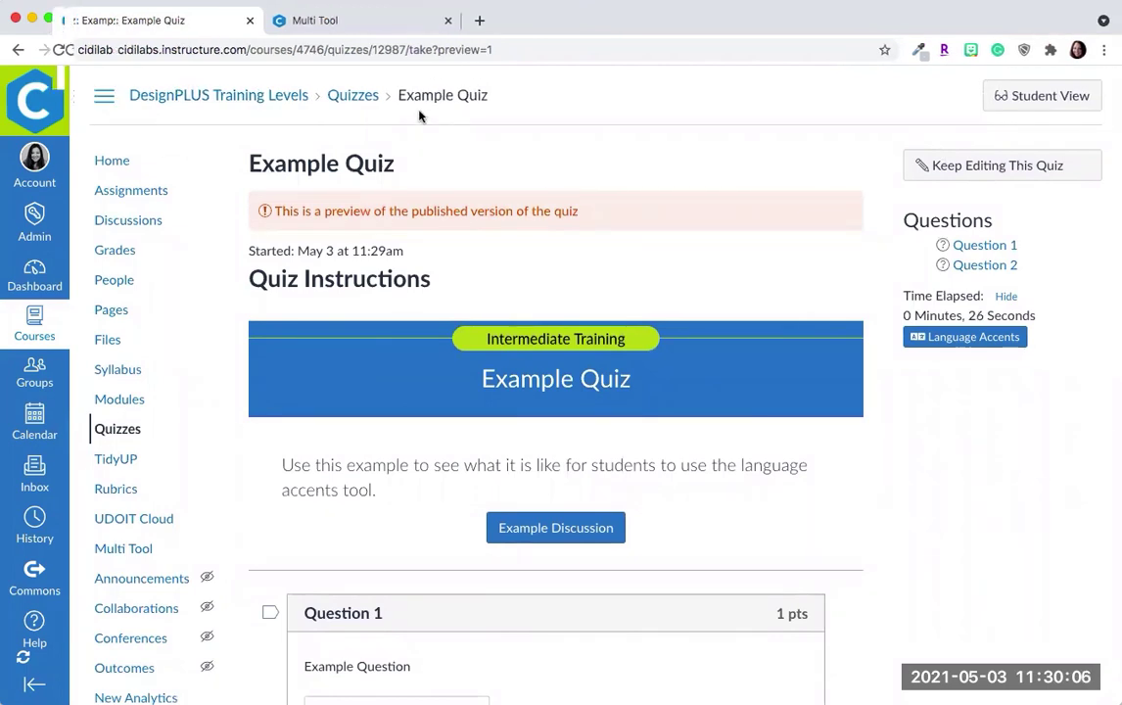
Step: Return to the course home page and review the lists of Part 1 and Part 2 Core Training pages
left_click(108, 167)
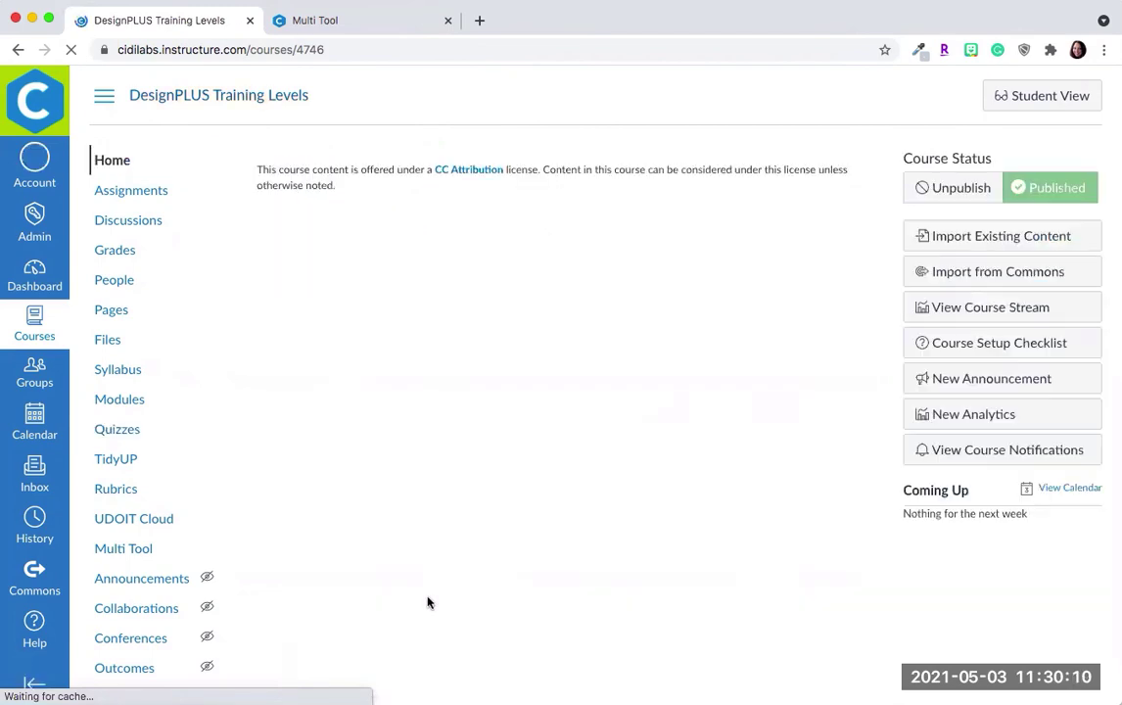
scroll(433, 399, "down", 7)
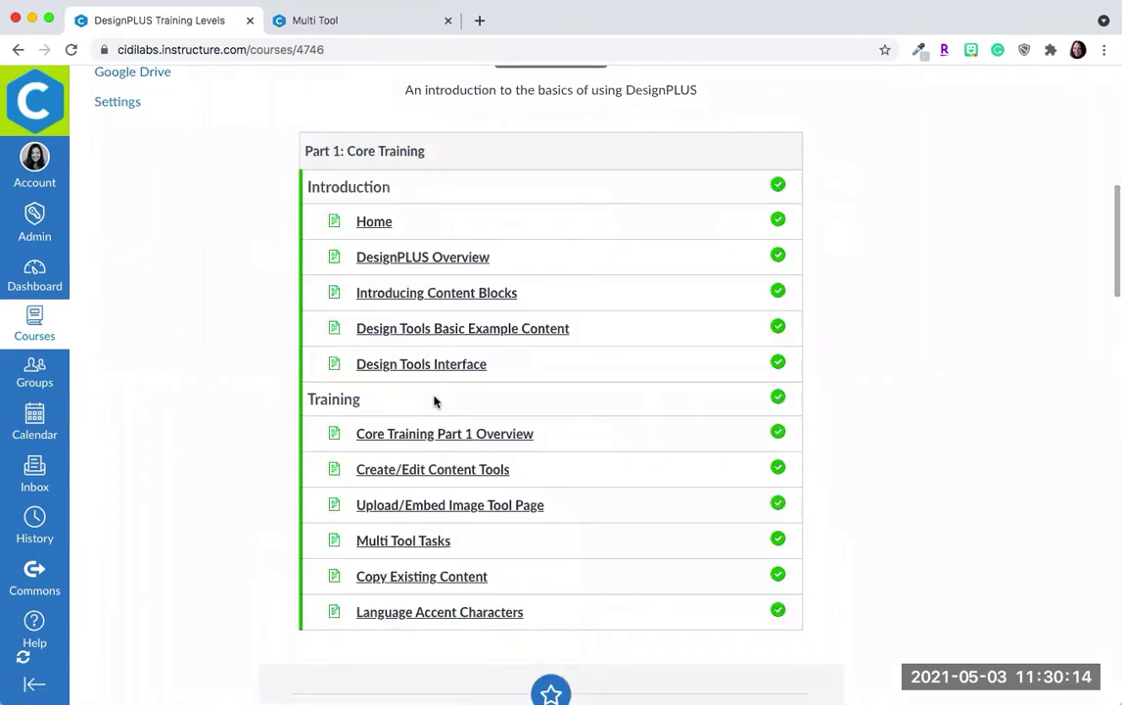
scroll(432, 401, "up", 1)
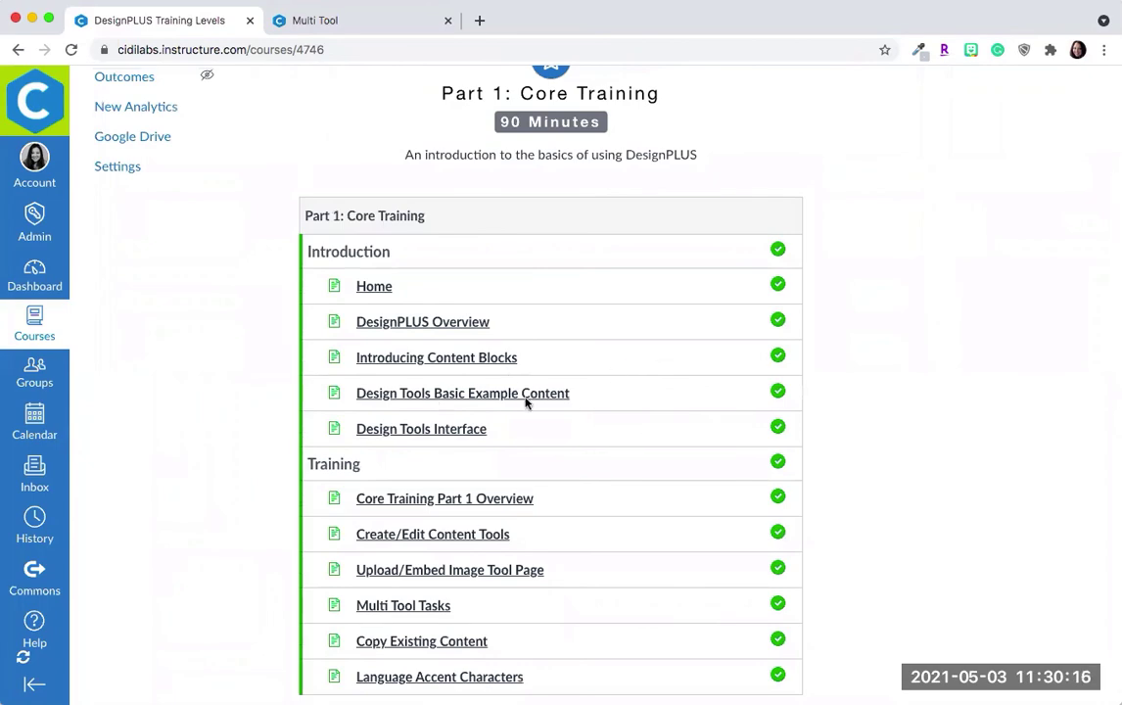
scroll(525, 400, "down", 5)
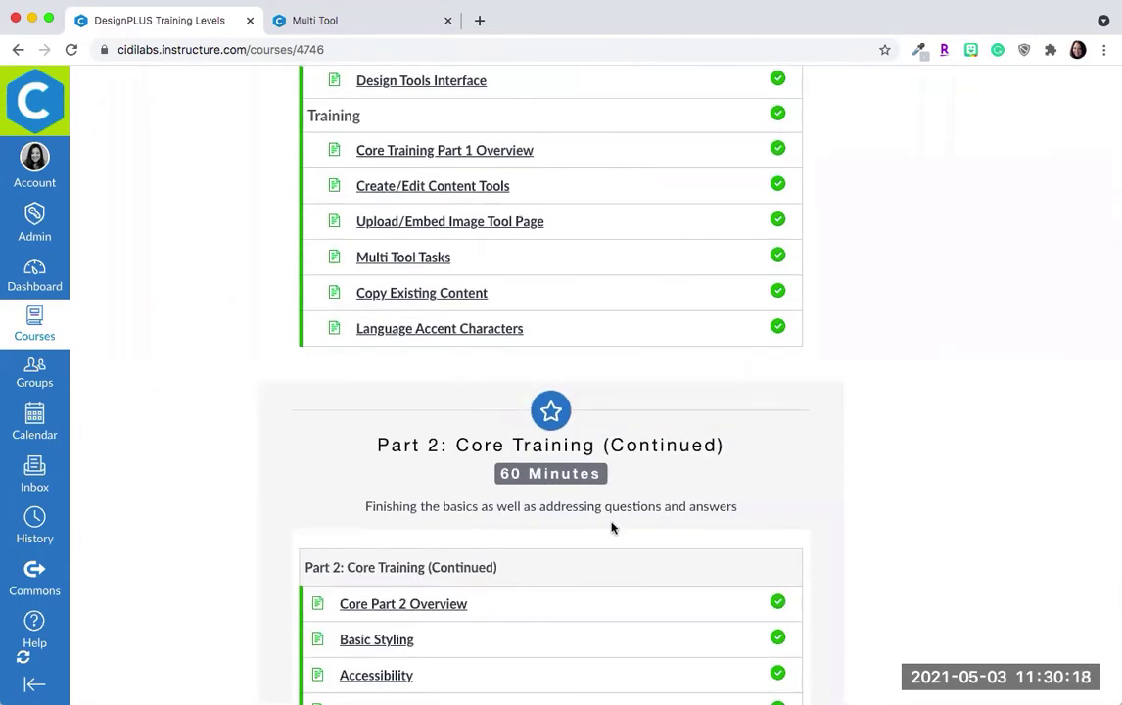
scroll(611, 527, "down", 1)
scroll(611, 528, "down", 3)
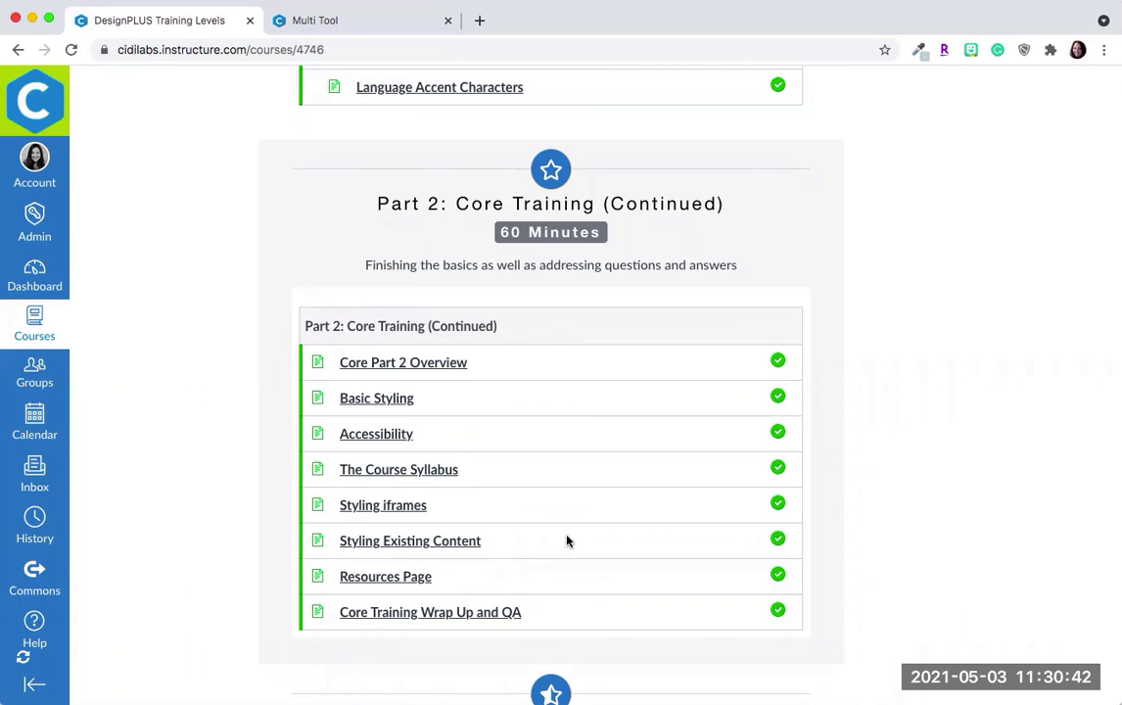
scroll(225, 308, "up", 4)
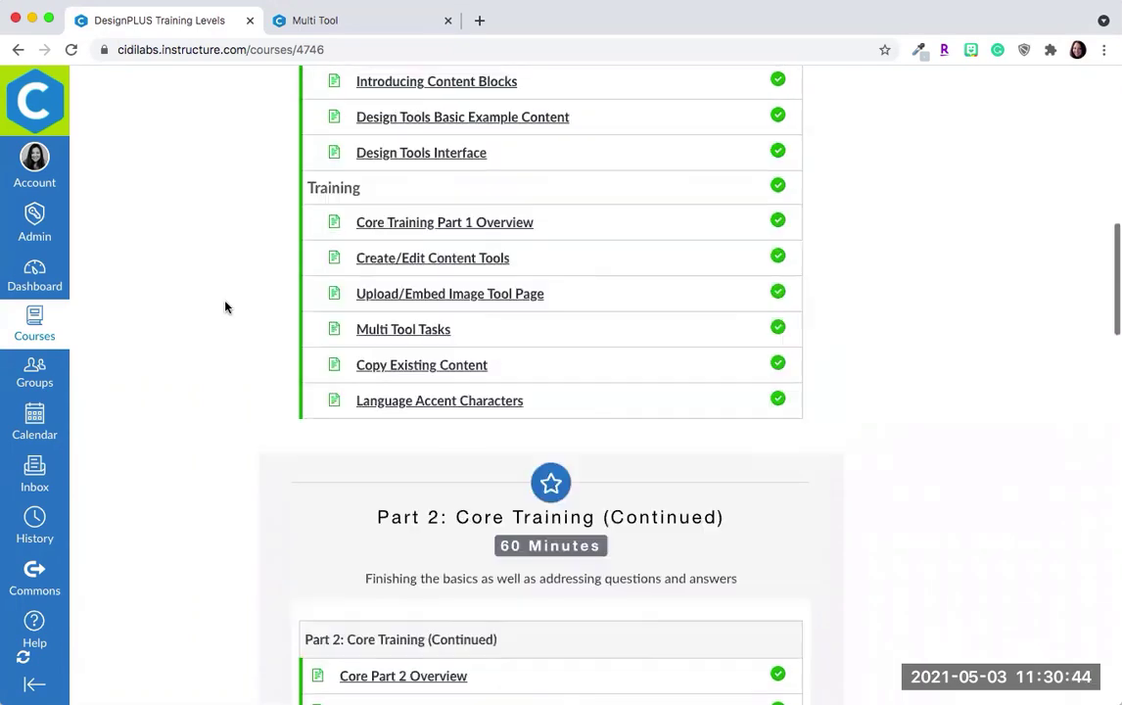
scroll(225, 308, "down", 7)
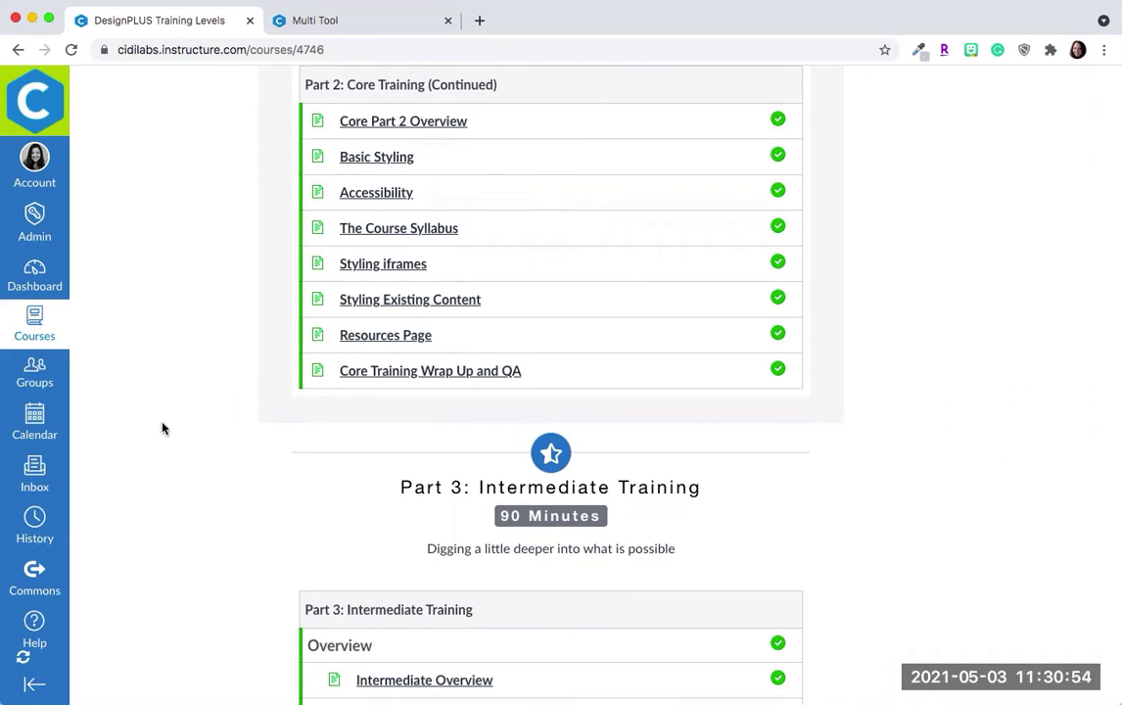
scroll(163, 426, "up", 2)
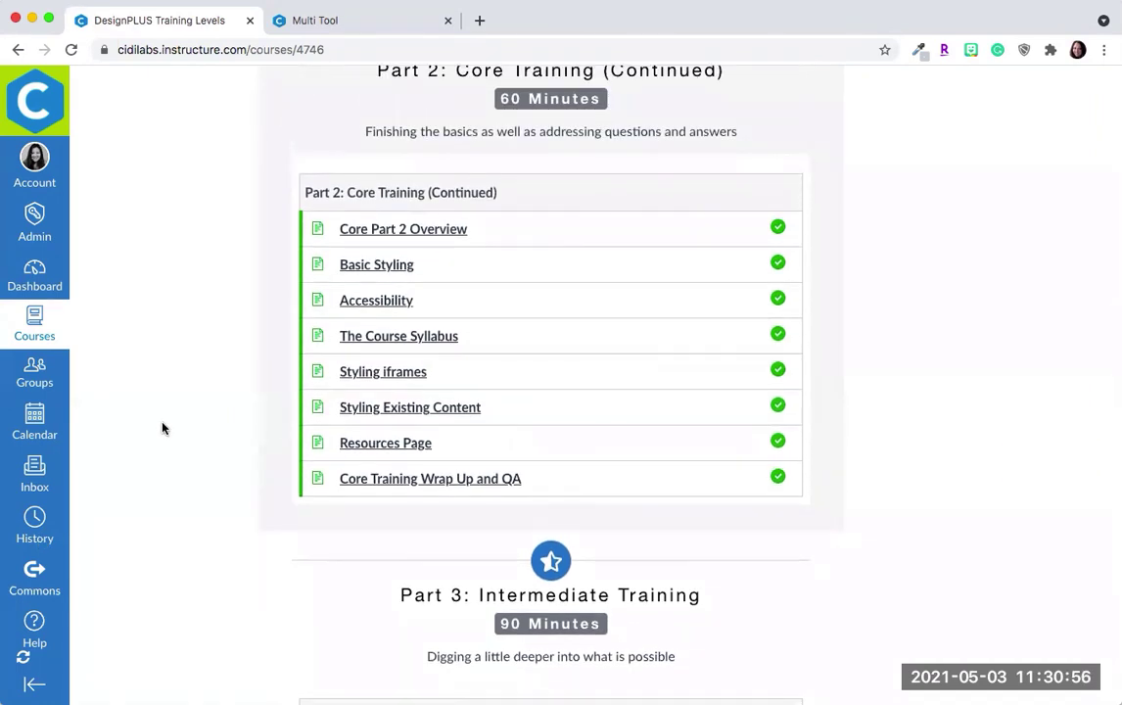